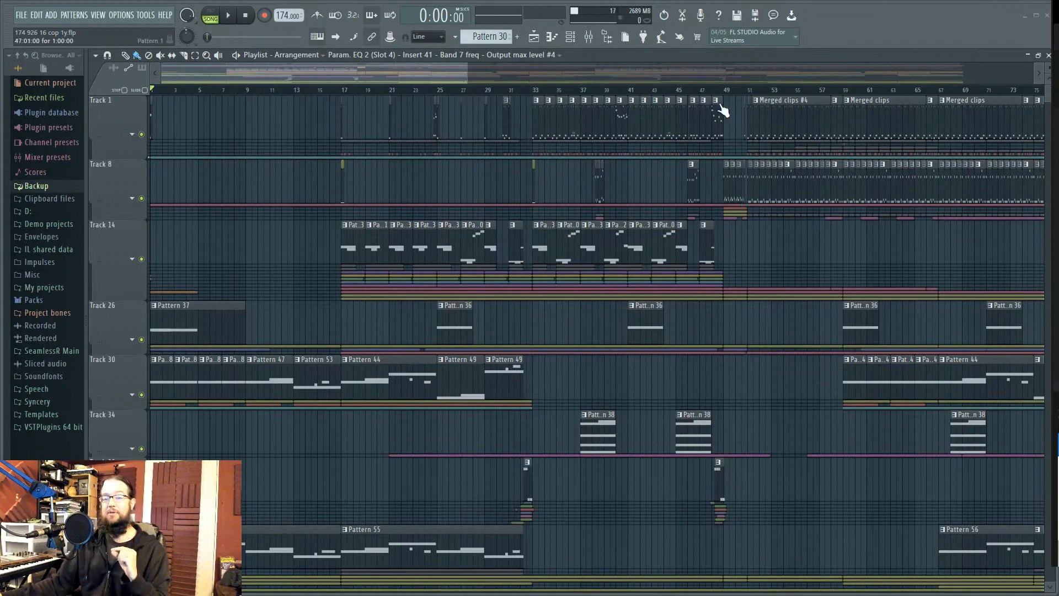
Step: Select bars 1–65 on the playlist ruler, zoom in and out, then clear the selection
{"action": "left_click_drag", "start_coordinate": [926, 91], "coordinate": [151, 91]}
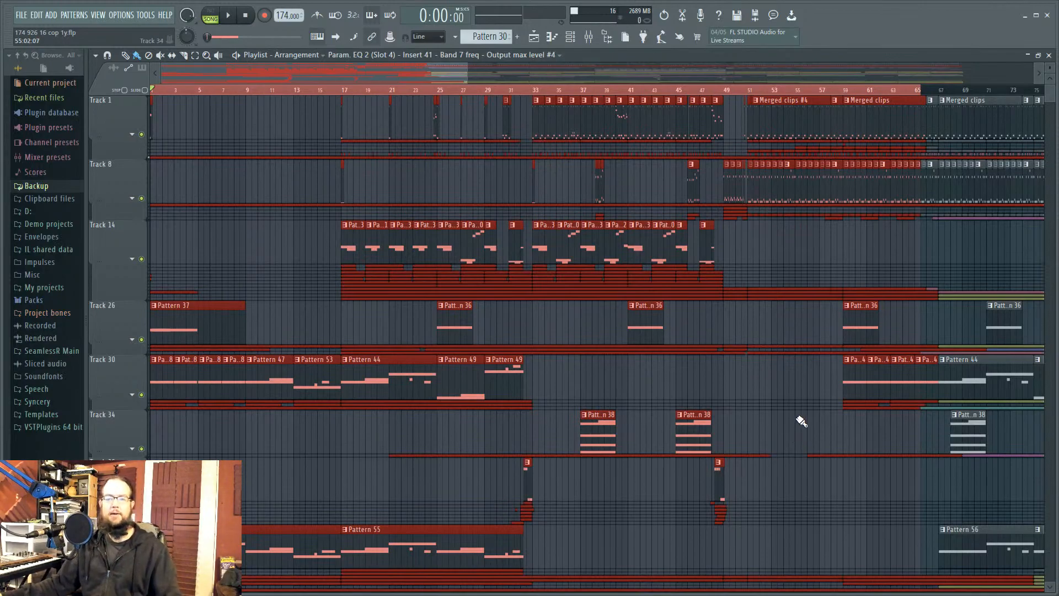
{"action": "scroll", "coordinate": [801, 422], "scroll_direction": "down", "scroll_amount": 4}
{"action": "scroll", "coordinate": [781, 479], "scroll_direction": "up", "scroll_amount": 5}
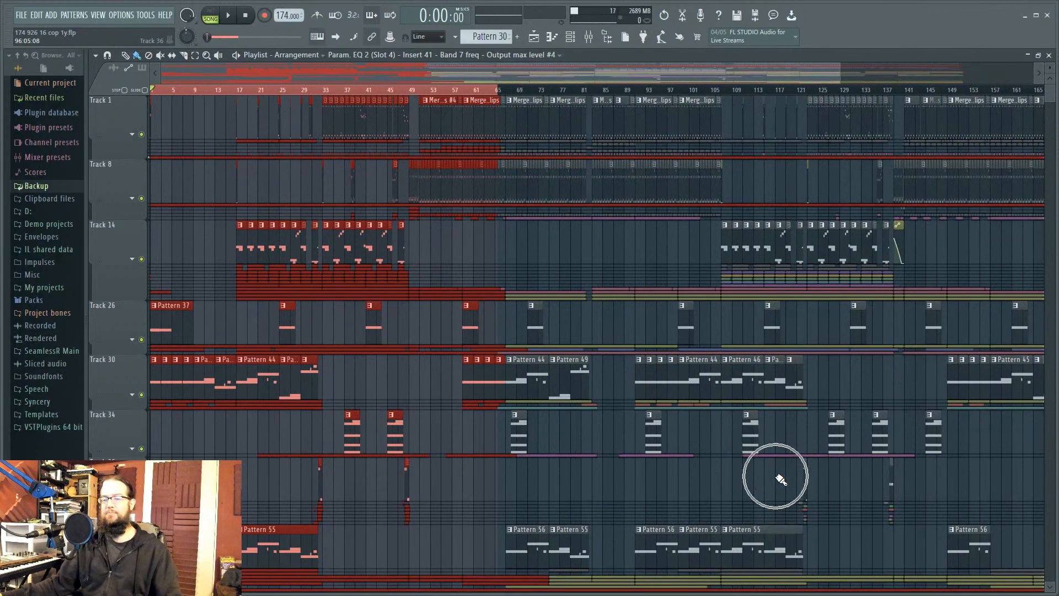
{"action": "scroll", "coordinate": [961, 406], "scroll_direction": "down", "scroll_amount": 5}
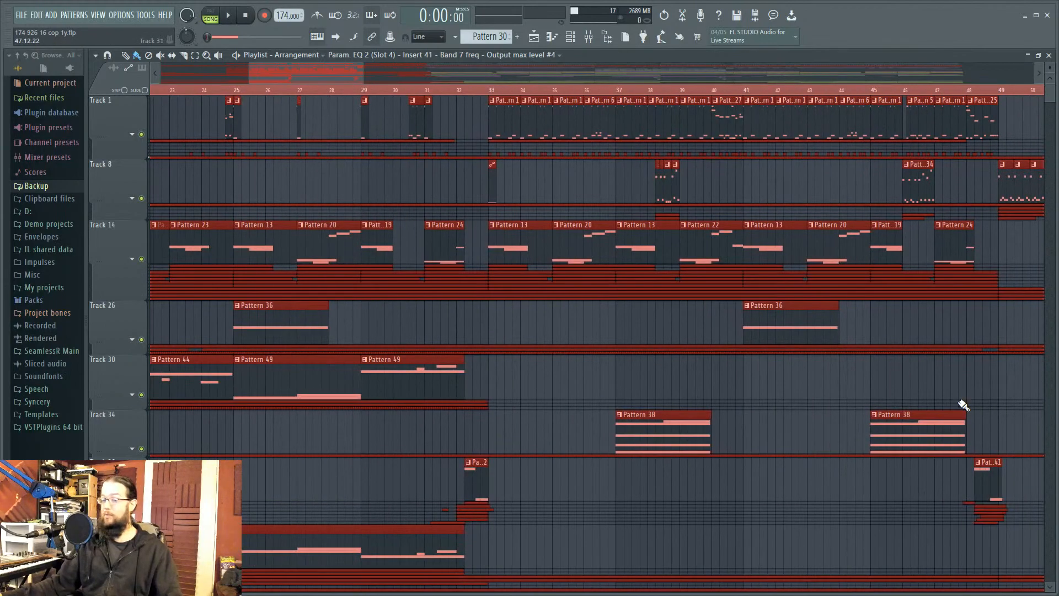
{"action": "scroll", "coordinate": [914, 435], "scroll_direction": "down", "scroll_amount": 1}
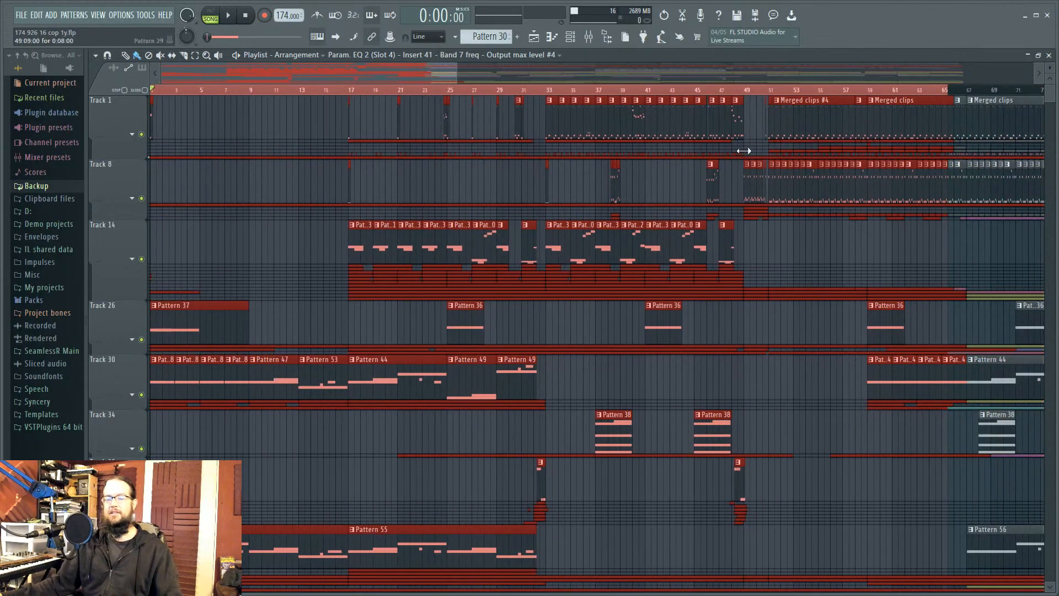
{"action": "right_click", "coordinate": [755, 93]}
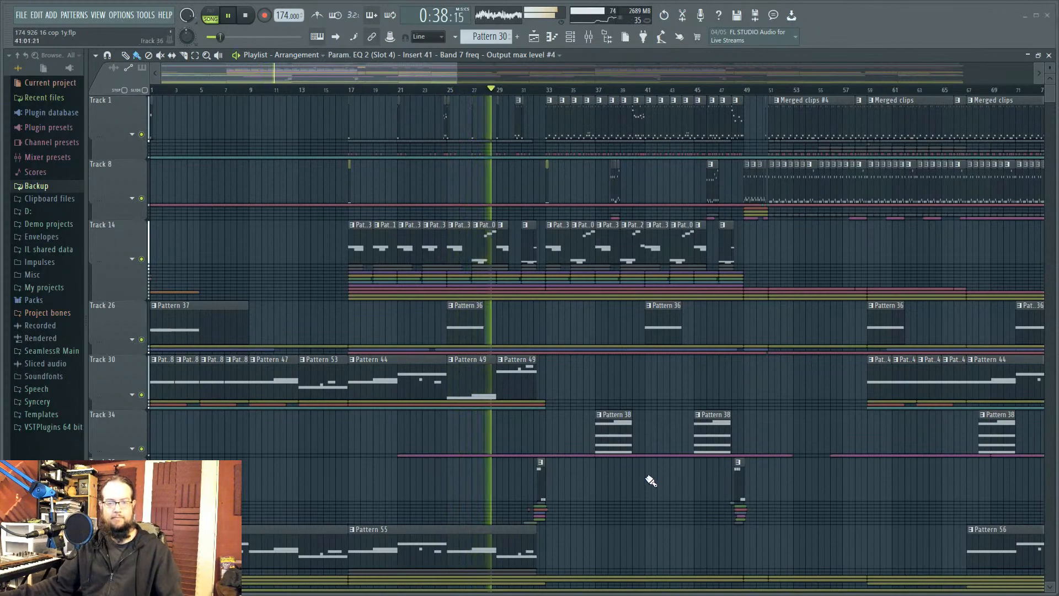
Step: Pan and scroll the playlist to follow the playhead as the song plays toward bar 85
{"action": "left_click_drag", "start_coordinate": [807, 374], "coordinate": [685, 377]}
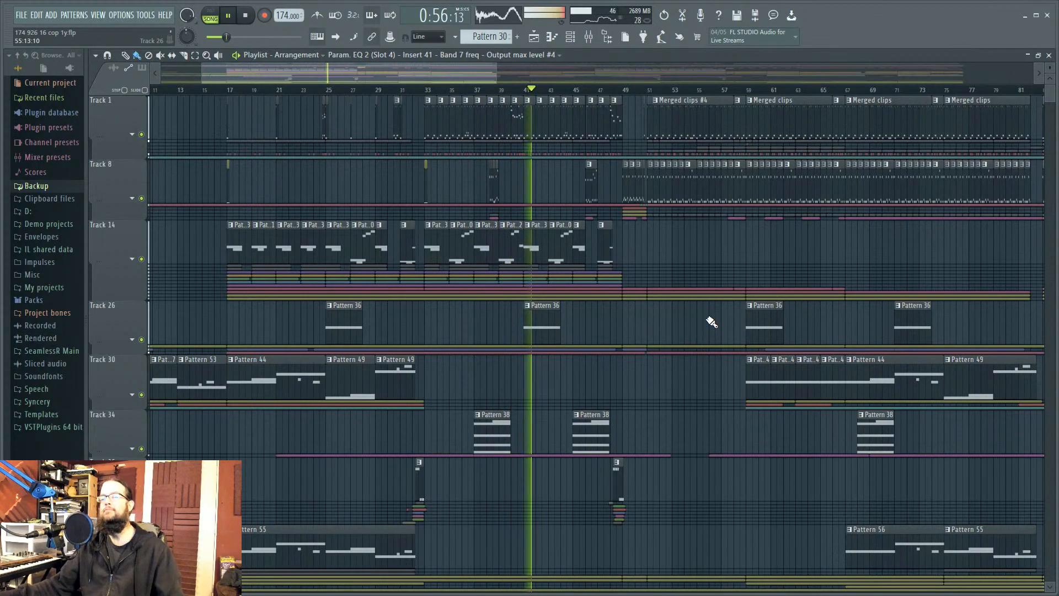
{"action": "left_click_drag", "start_coordinate": [705, 379], "coordinate": [528, 430]}
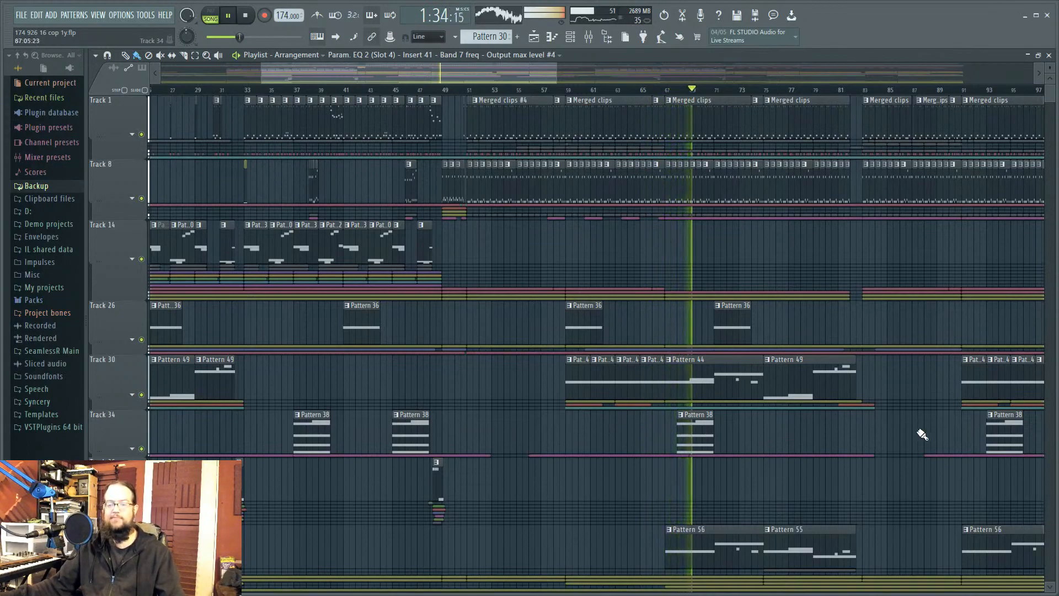
{"action": "scroll", "coordinate": [643, 426], "scroll_direction": "right", "scroll_amount": 5}
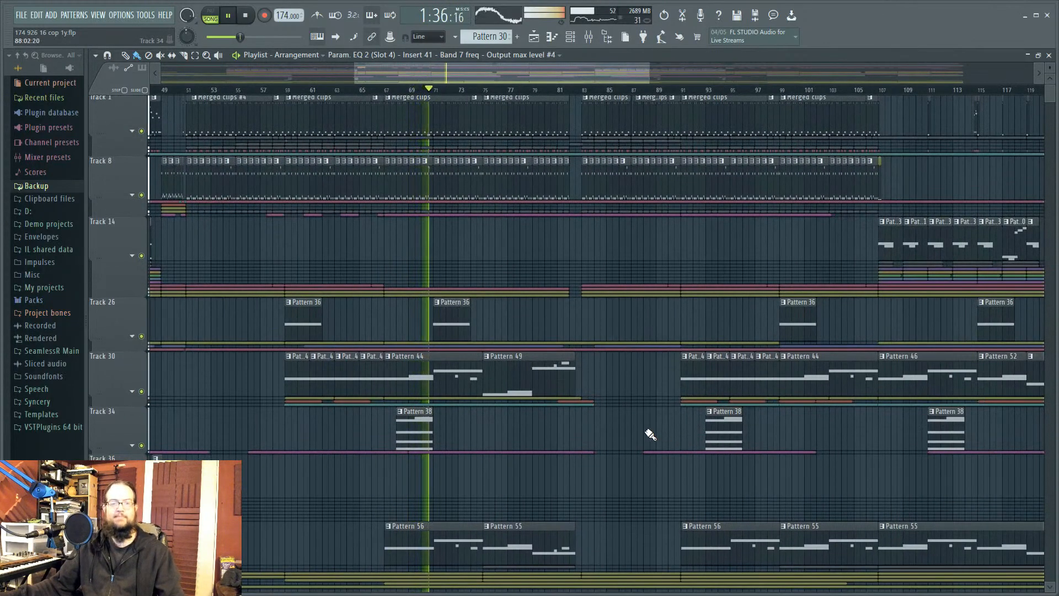
{"action": "scroll", "coordinate": [657, 431], "scroll_direction": "down", "scroll_amount": 7}
{"action": "scroll", "coordinate": [667, 441], "scroll_direction": "up", "scroll_amount": 6}
{"action": "scroll", "coordinate": [629, 402], "scroll_direction": "up", "scroll_amount": 1}
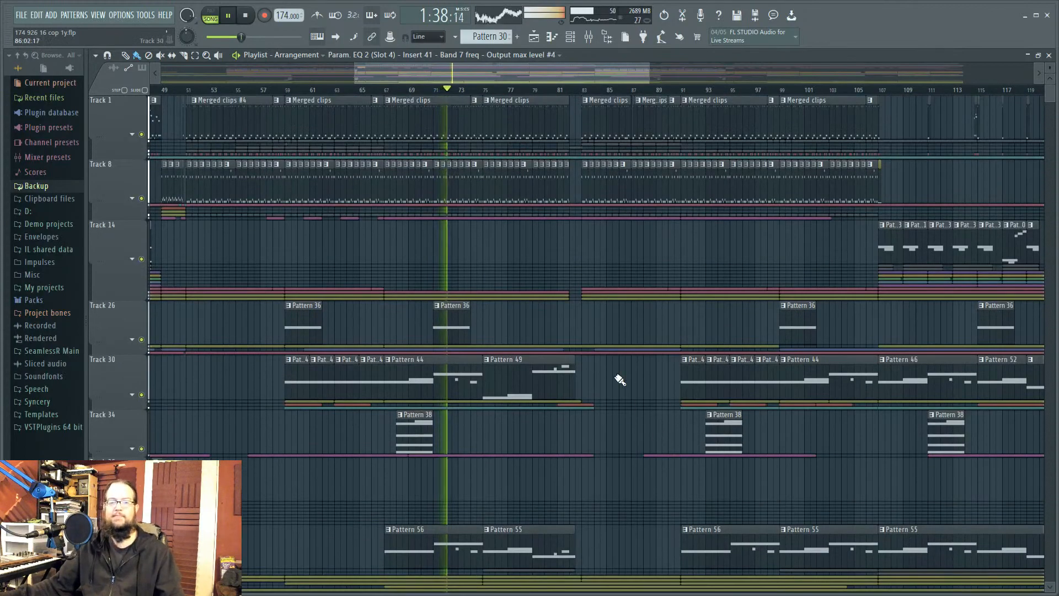
{"action": "scroll", "coordinate": [689, 488], "scroll_direction": "left", "scroll_amount": 2}
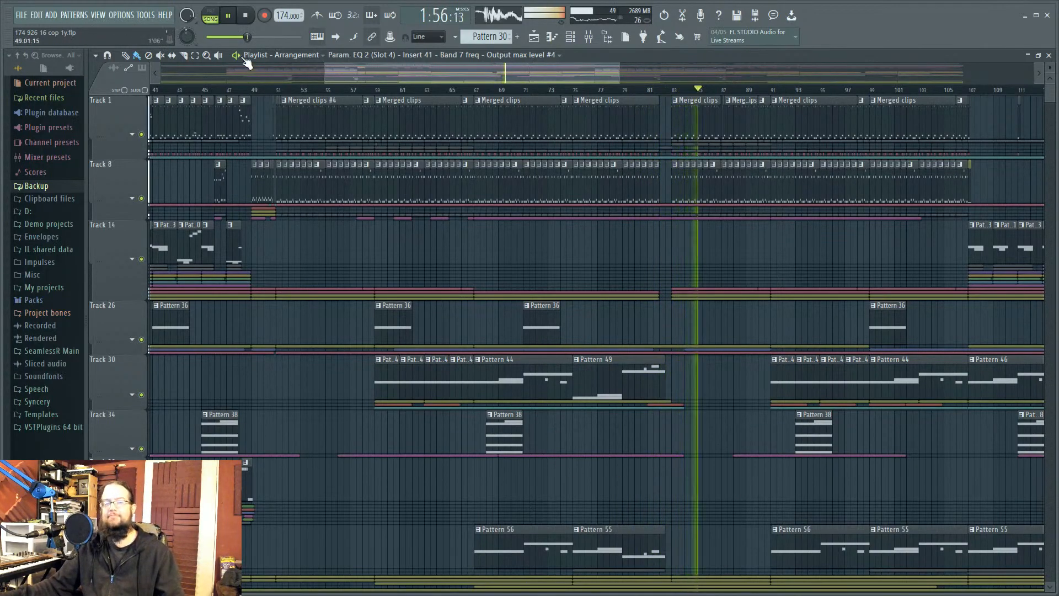
Step: Stop playback, select bars 51–59 on the ruler, deselect the clips, and clear the selection
{"action": "left_click", "coordinate": [245, 15]}
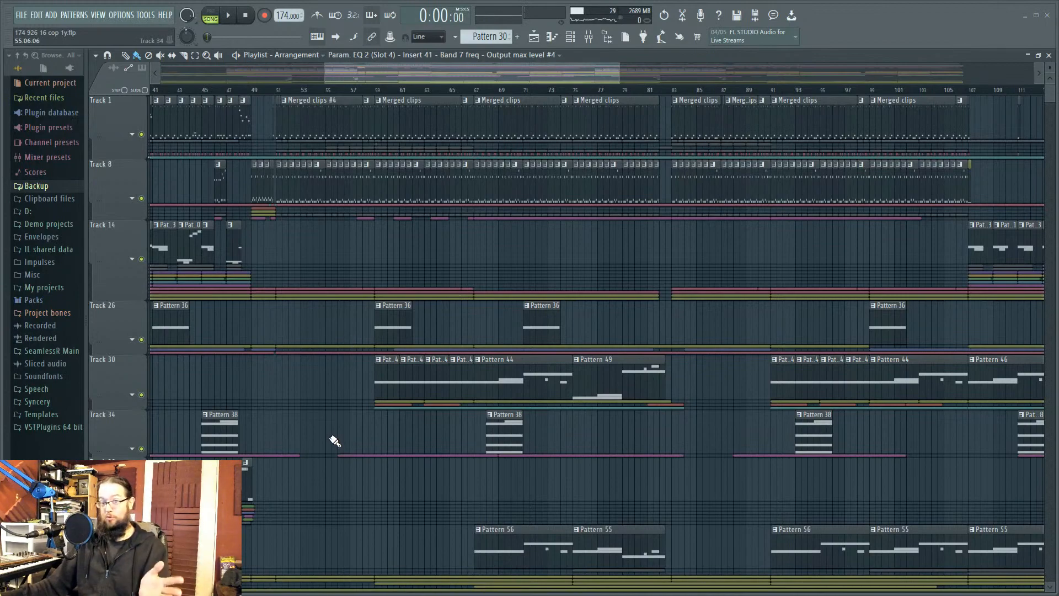
{"action": "scroll", "coordinate": [333, 434], "scroll_direction": "left", "scroll_amount": 3}
{"action": "left_click_drag", "start_coordinate": [450, 90], "coordinate": [548, 89]}
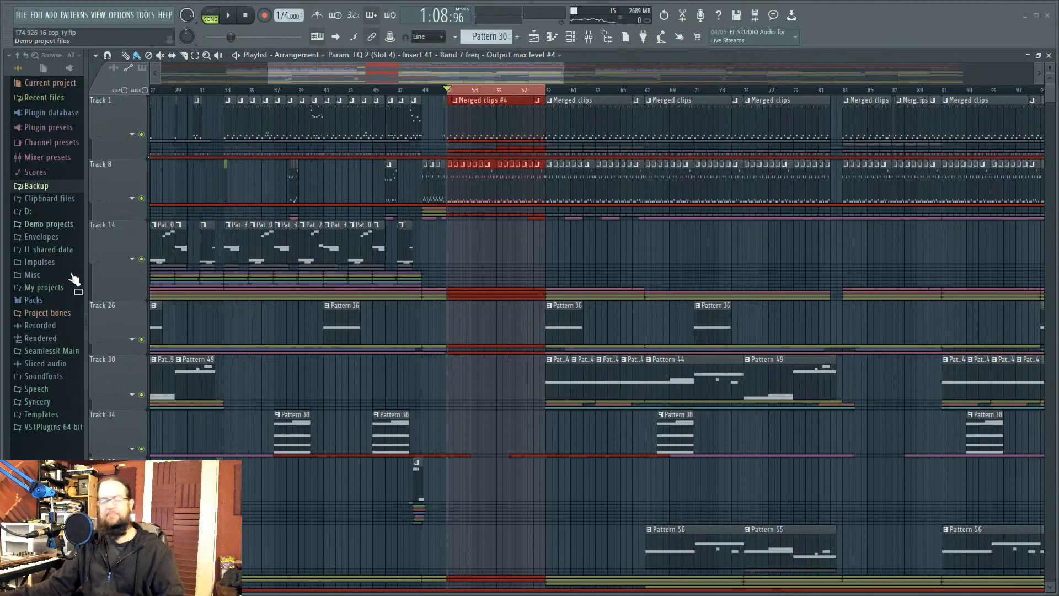
{"action": "left_click", "coordinate": [525, 243], "text": "ctrl"}
{"action": "left_click", "coordinate": [501, 90], "text": "ctrl"}
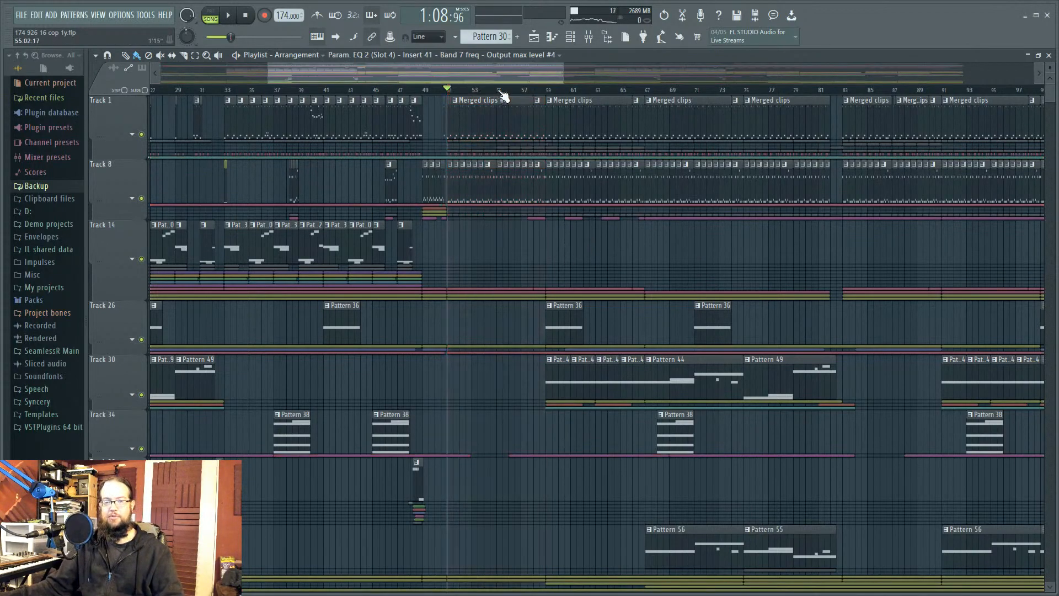
Step: Pan the playlist view and zoom in around bar 51
{"action": "left_click_drag", "start_coordinate": [513, 231], "coordinate": [829, 235]}
{"action": "scroll", "coordinate": [816, 237], "scroll_direction": "down", "scroll_amount": 2}
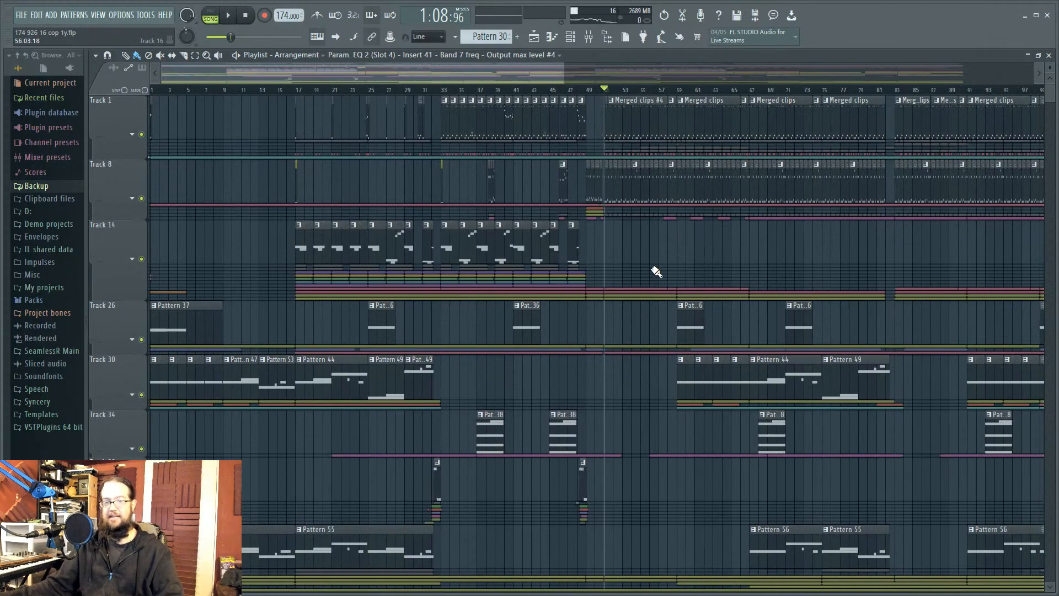
{"action": "scroll", "coordinate": [669, 253], "scroll_direction": "down", "scroll_amount": 1}
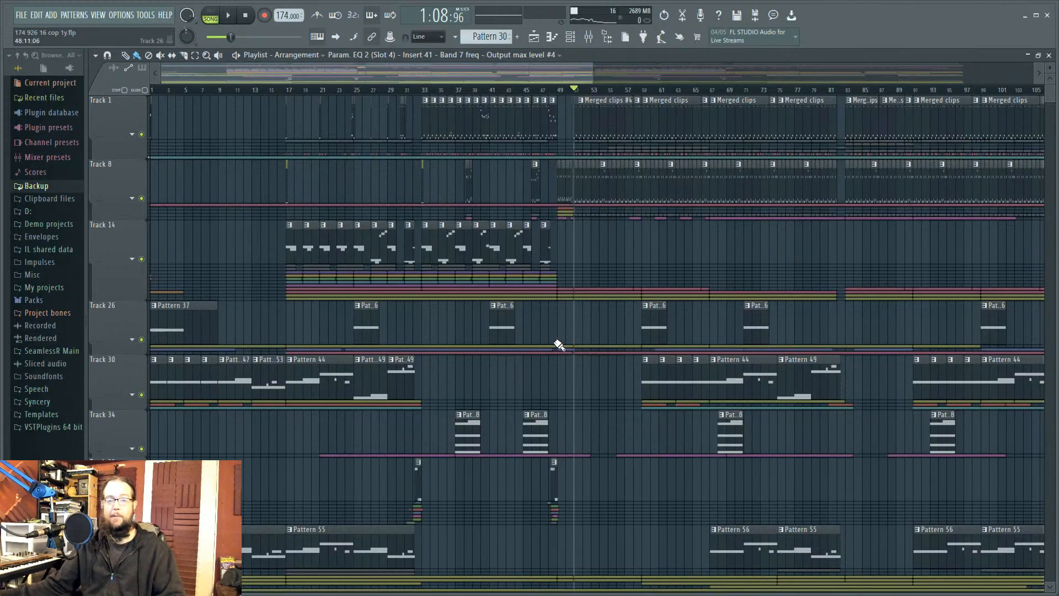
{"action": "scroll", "coordinate": [565, 237], "scroll_direction": "up", "scroll_amount": 5}
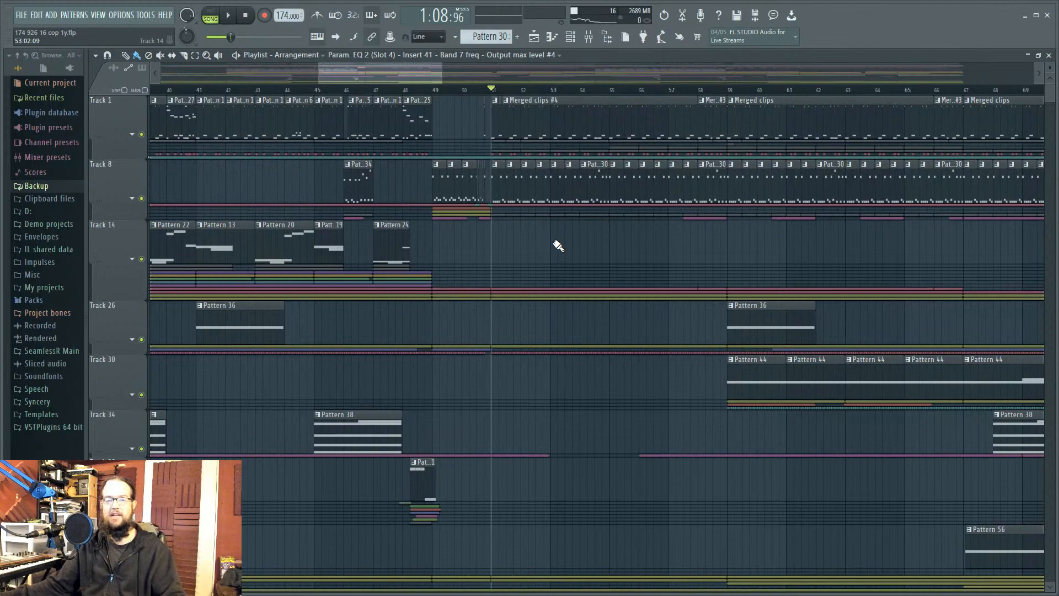
{"action": "scroll", "coordinate": [558, 246], "scroll_direction": "up", "scroll_amount": 4}
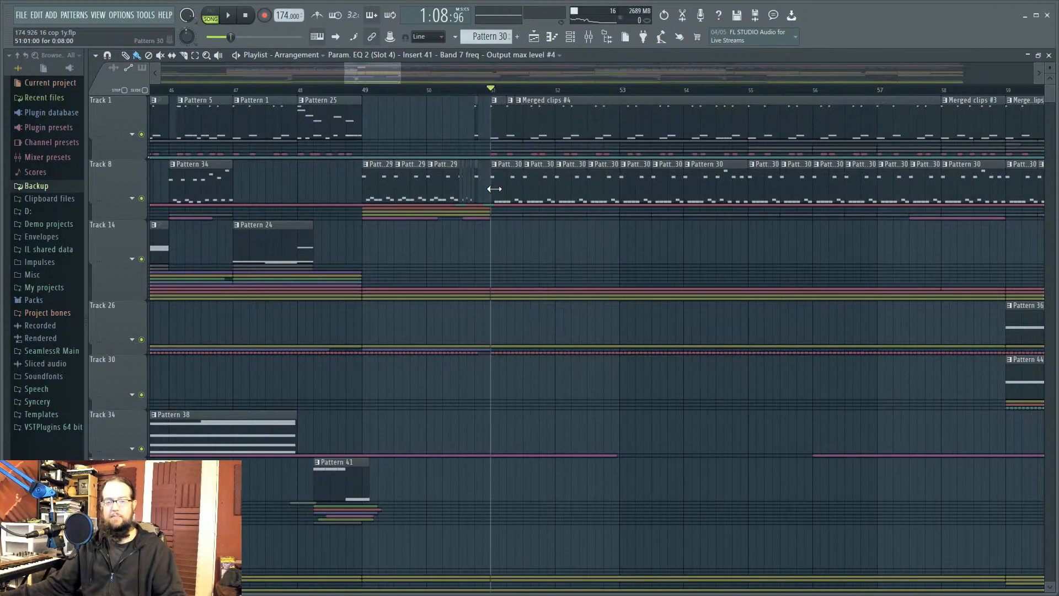
Step: Open Pattern 30 in the piano roll and audition it in Pattern mode
{"action": "double_click", "coordinate": [506, 184]}
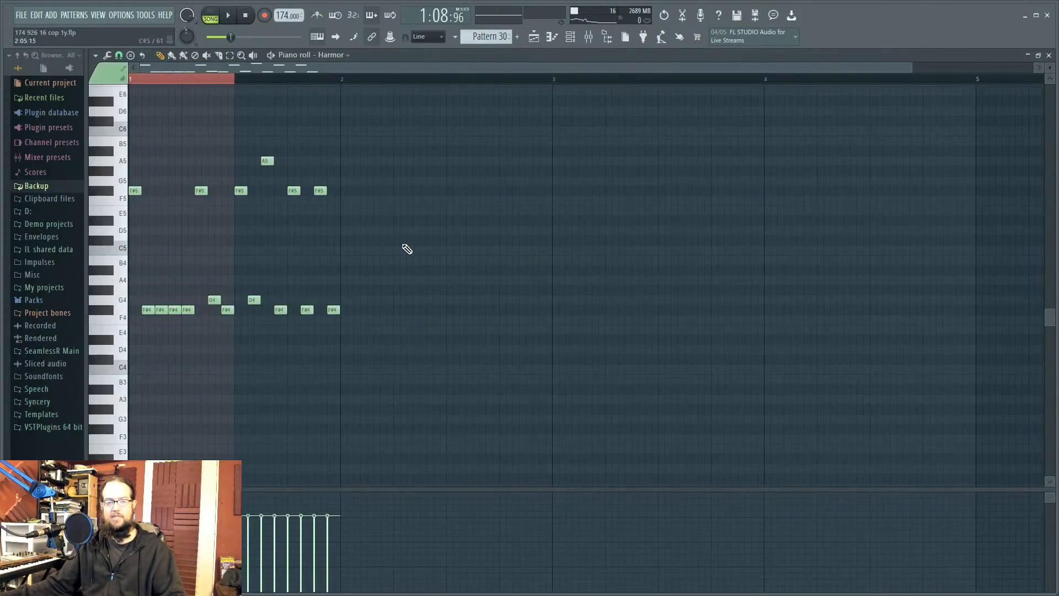
{"action": "left_click", "coordinate": [217, 14]}
{"action": "key", "text": "space"}
{"action": "scroll", "coordinate": [479, 182], "scroll_direction": "down", "scroll_amount": 1}
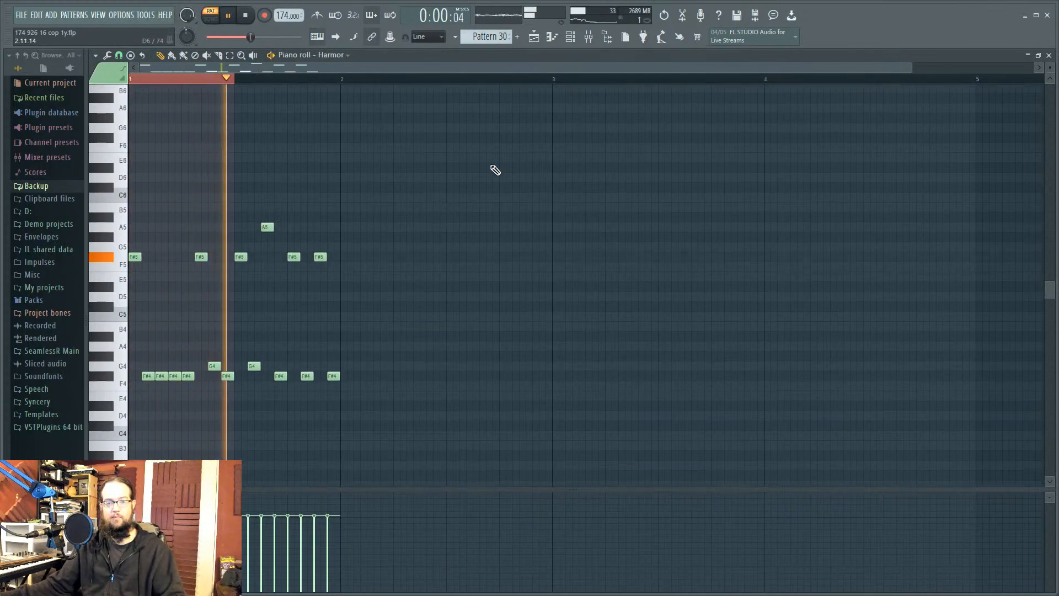
{"action": "left_click", "coordinate": [570, 38]}
{"action": "key", "text": "space"}
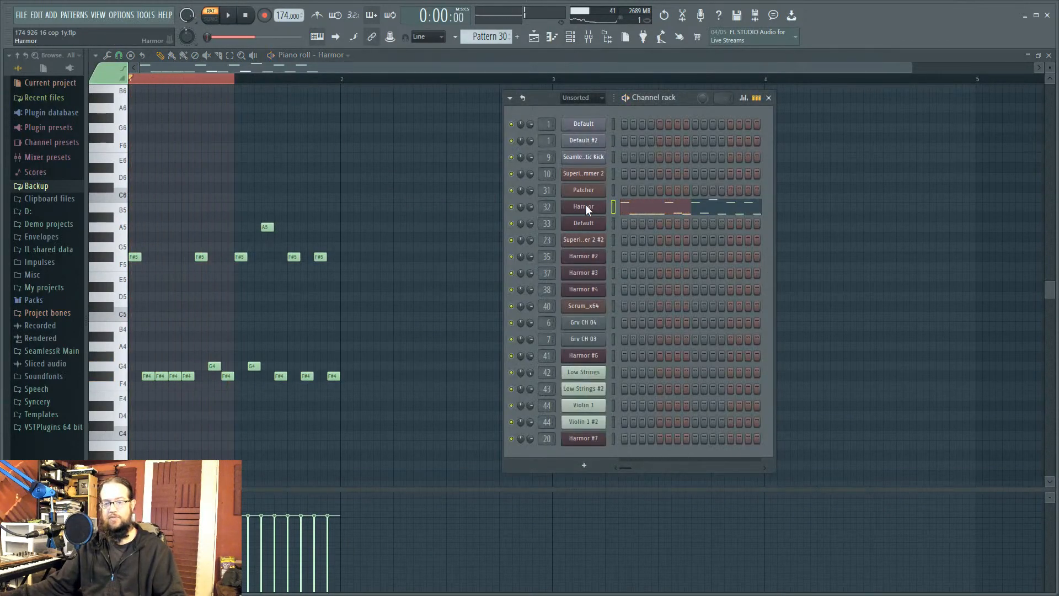
Step: Open the Harmor plugin window, reposition it, and reveal its spectral display section
{"action": "left_click", "coordinate": [584, 207]}
{"action": "left_click_drag", "start_coordinate": [475, 101], "coordinate": [551, 94]}
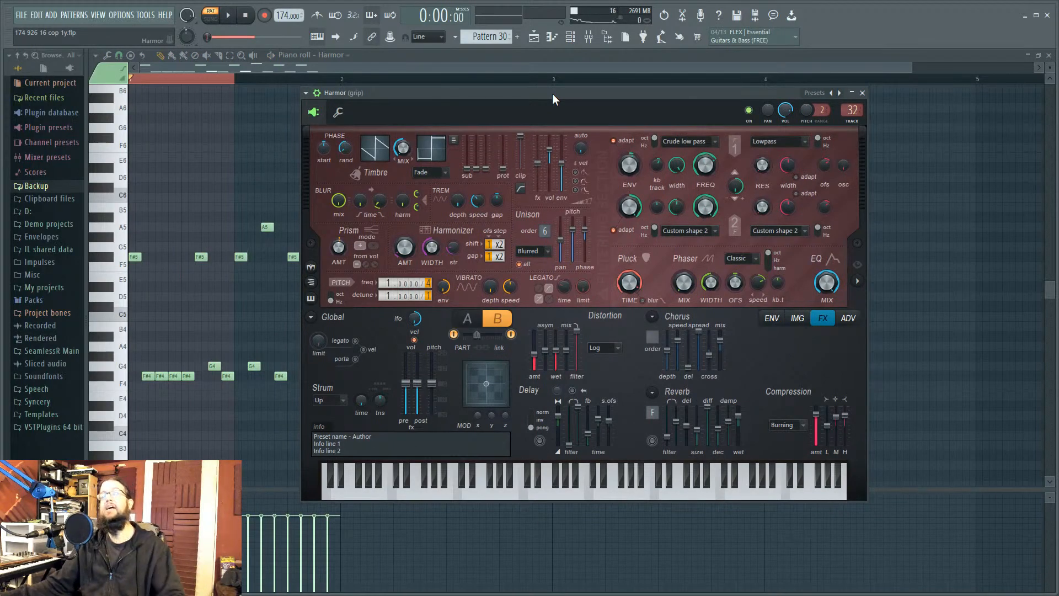
{"action": "left_click", "coordinate": [857, 282]}
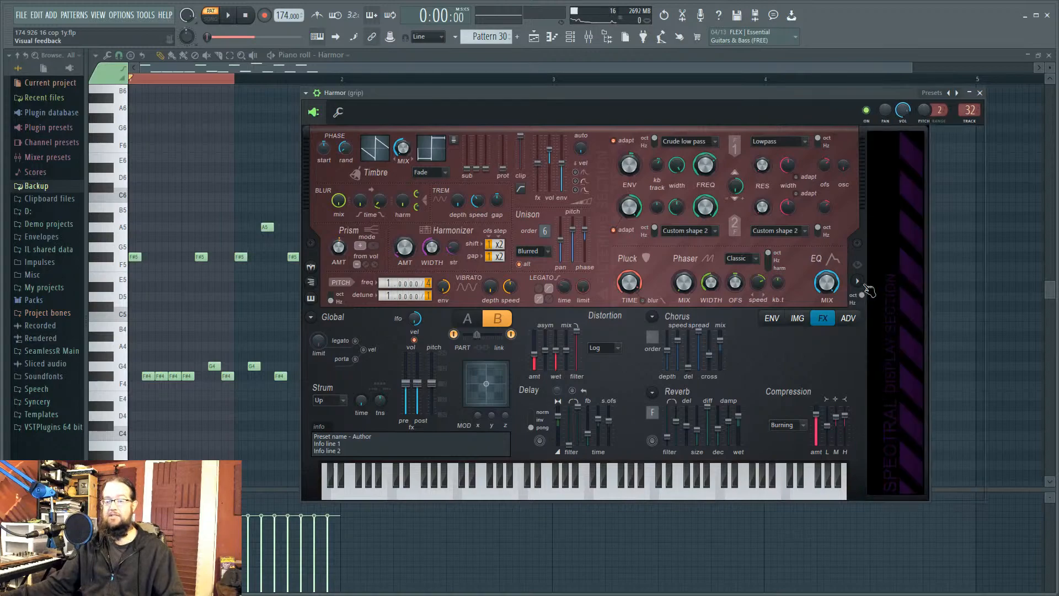
{"action": "left_click_drag", "start_coordinate": [677, 94], "coordinate": [660, 78]}
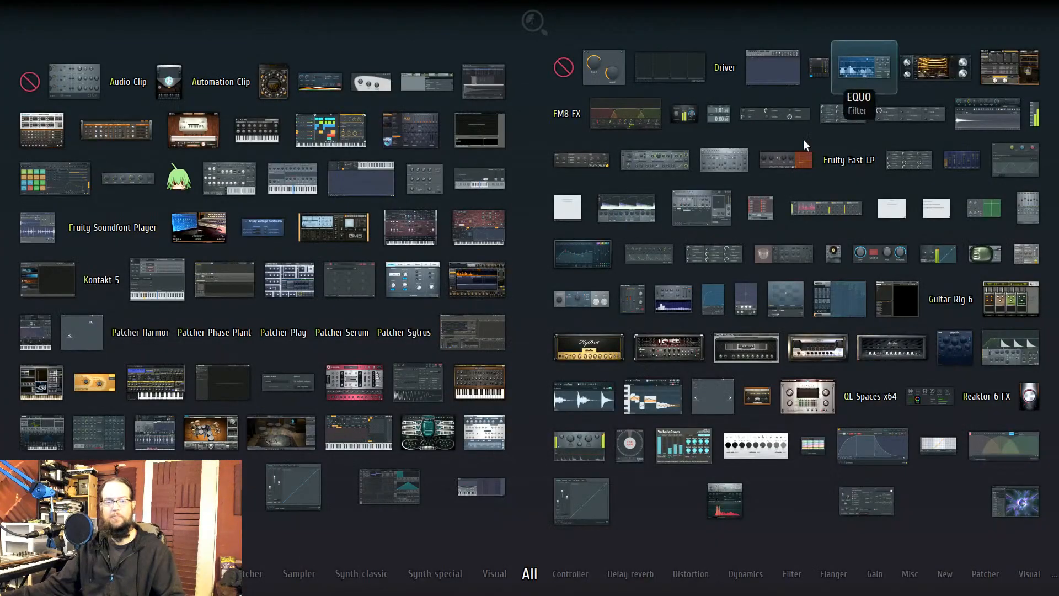
Step: Add a second Harmor instance, Harmor #8, position its window, and audition a note
{"action": "left_click_drag", "start_coordinate": [477, 225], "coordinate": [872, 33]}
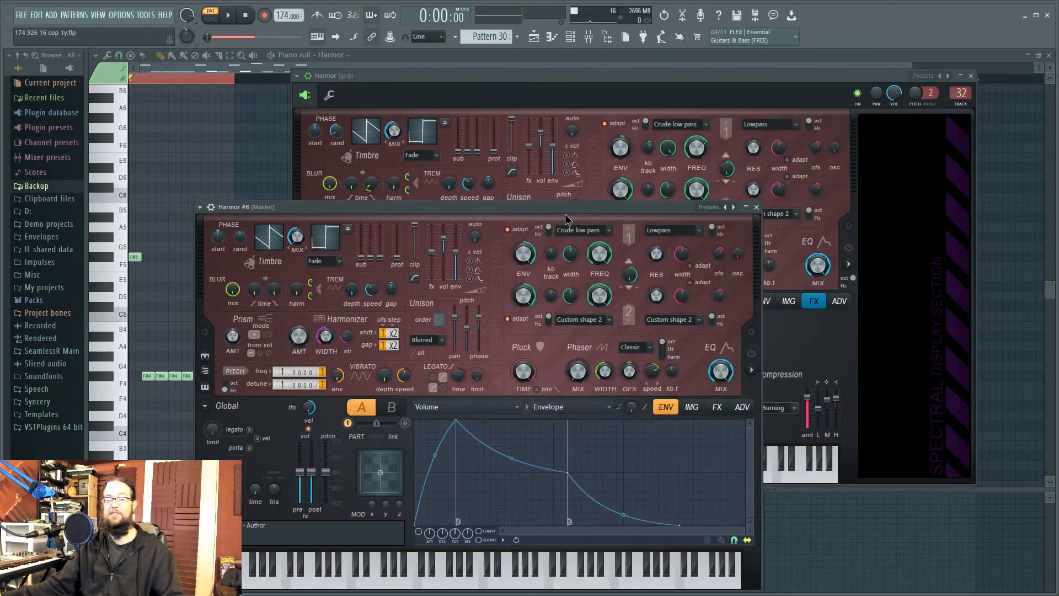
{"action": "left_click_drag", "start_coordinate": [606, 208], "coordinate": [727, 159]}
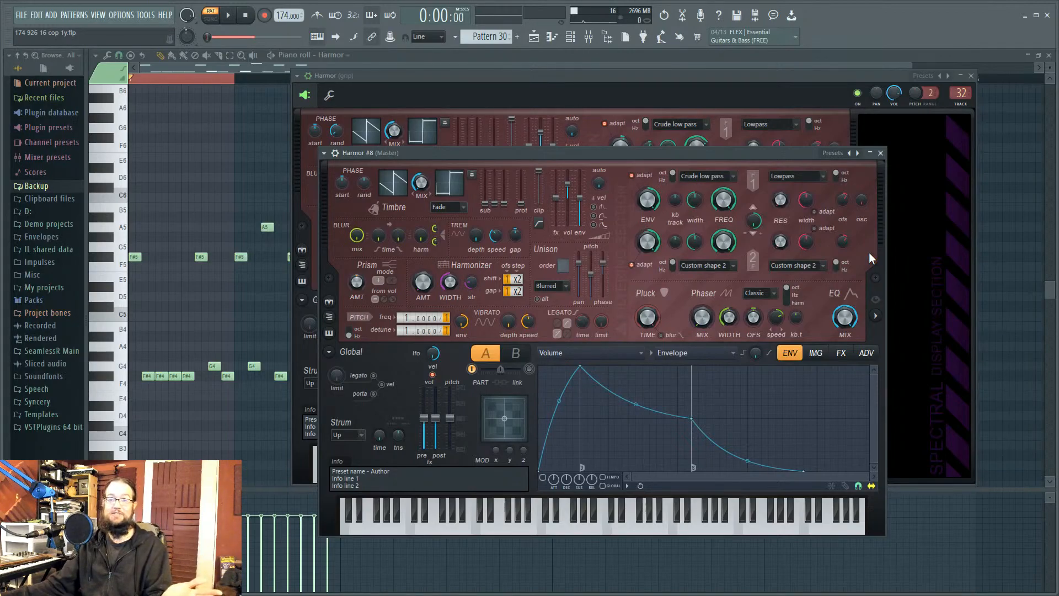
{"action": "left_click_drag", "start_coordinate": [719, 157], "coordinate": [696, 155]}
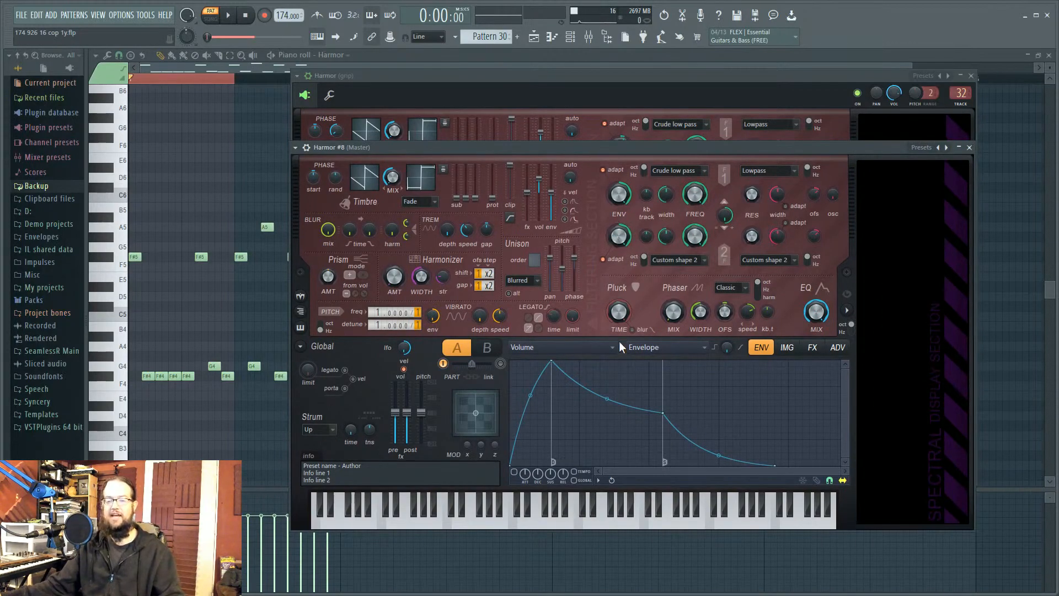
{"action": "left_click_drag", "start_coordinate": [421, 413], "coordinate": [429, 440]}
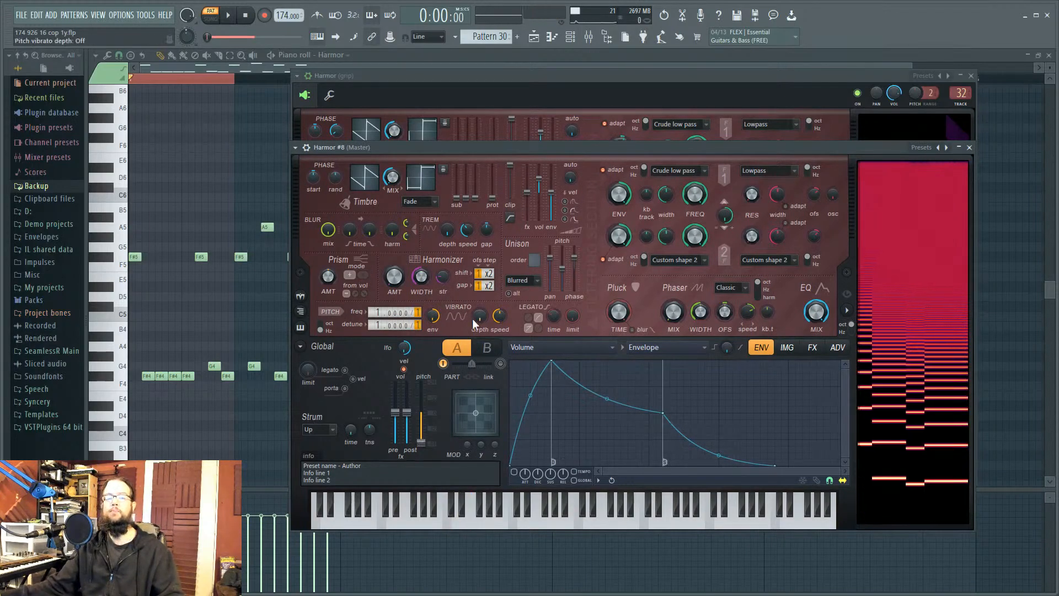
{"action": "mouse_move", "coordinate": [493, 145]}
{"action": "left_mouse_down"}
{"action": "mouse_move", "coordinate": [485, 131]}
{"action": "mouse_move", "coordinate": [481, 146]}
{"action": "left_mouse_up"}
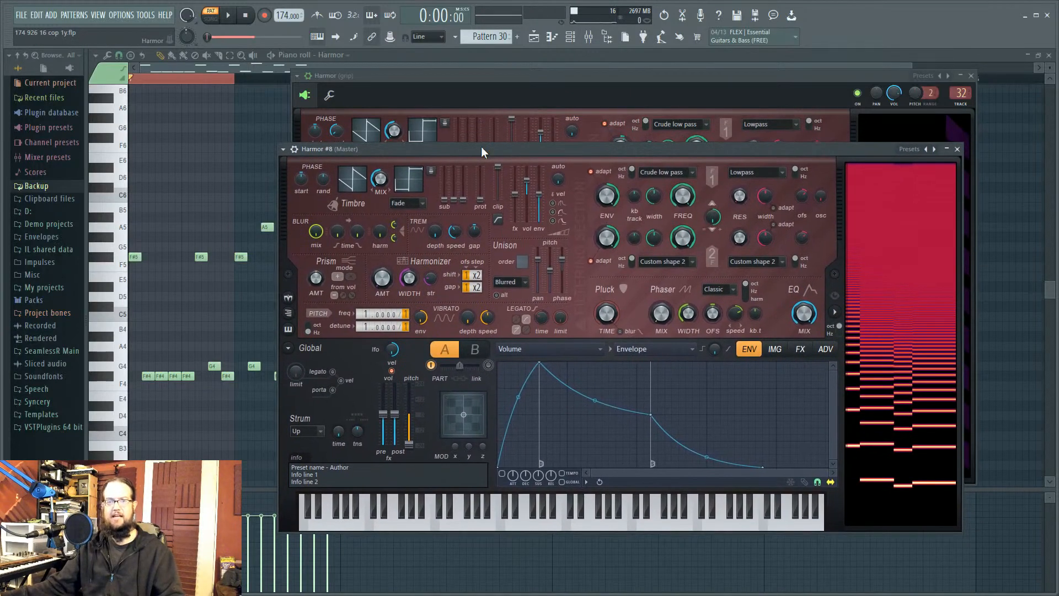
{"action": "left_click", "coordinate": [571, 38]}
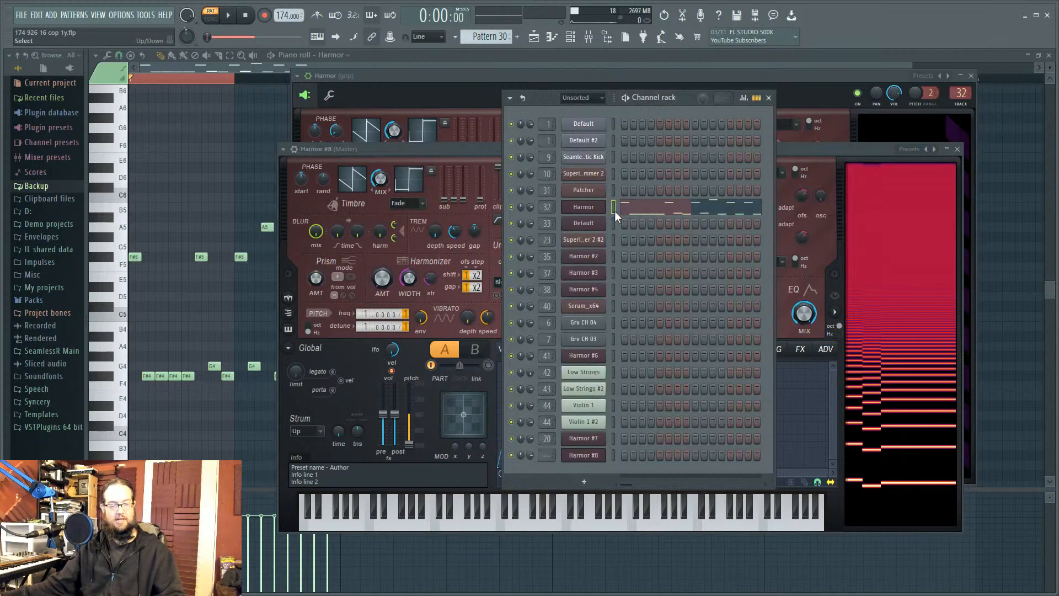
Step: Create the next empty pattern, Pattern 60, and move the Harmor #8 window aside
{"action": "left_click", "coordinate": [497, 37]}
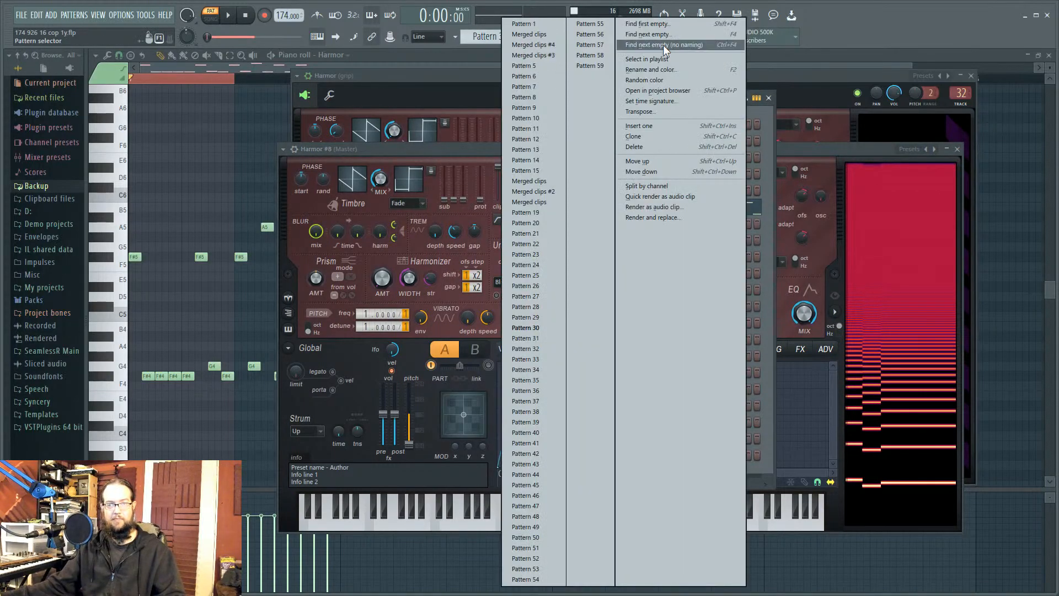
{"action": "left_click", "coordinate": [647, 34]}
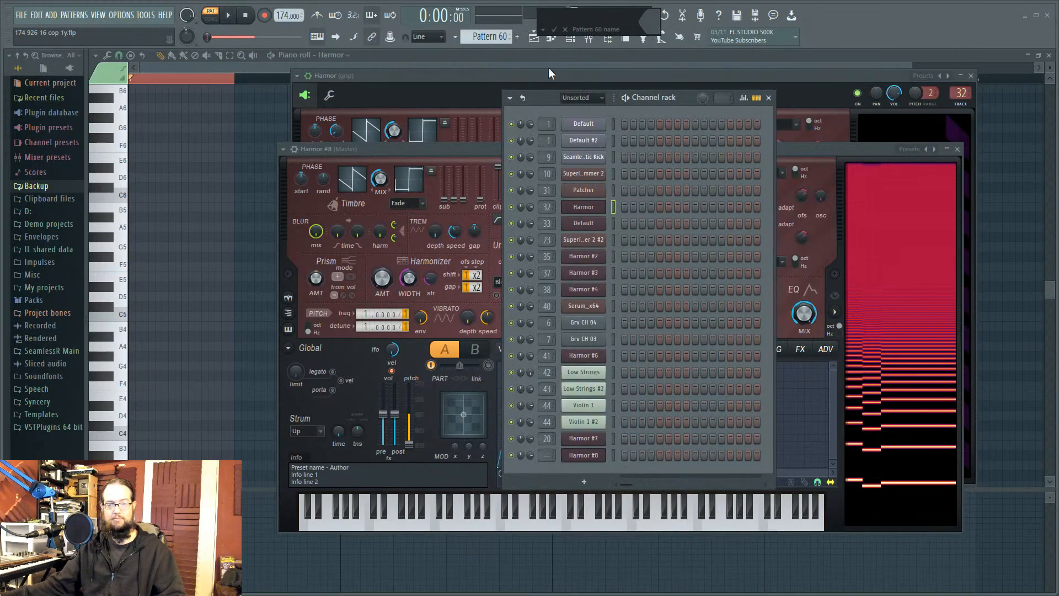
{"action": "left_click", "coordinate": [574, 36]}
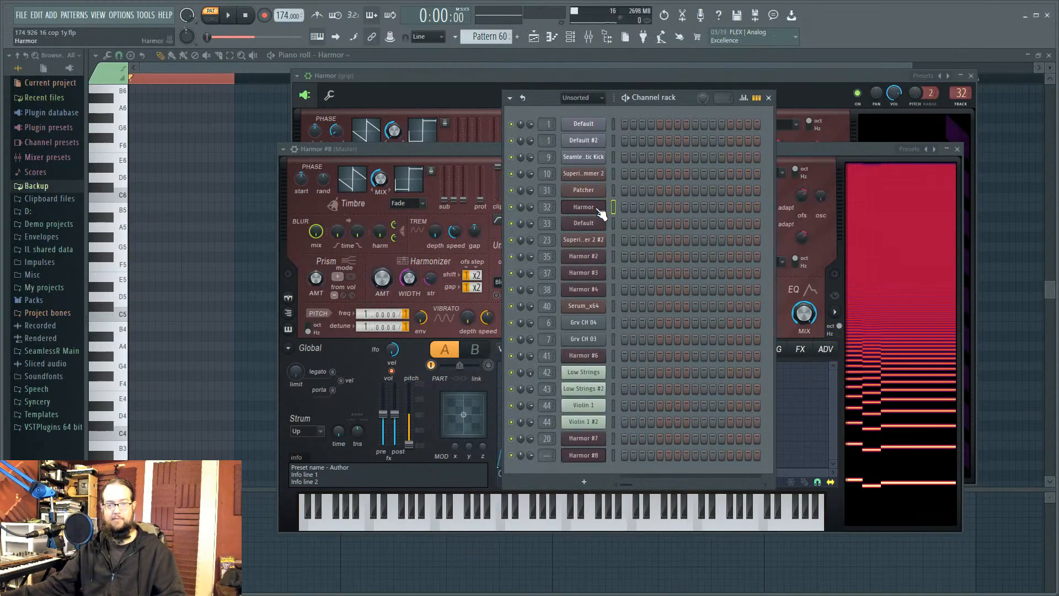
{"action": "left_click_drag", "start_coordinate": [819, 147], "coordinate": [373, 225]}
Step: Paste the copied notes into Harmor #8's piano roll and play them back
{"action": "right_click", "coordinate": [595, 455]}
{"action": "left_click", "coordinate": [648, 437]}
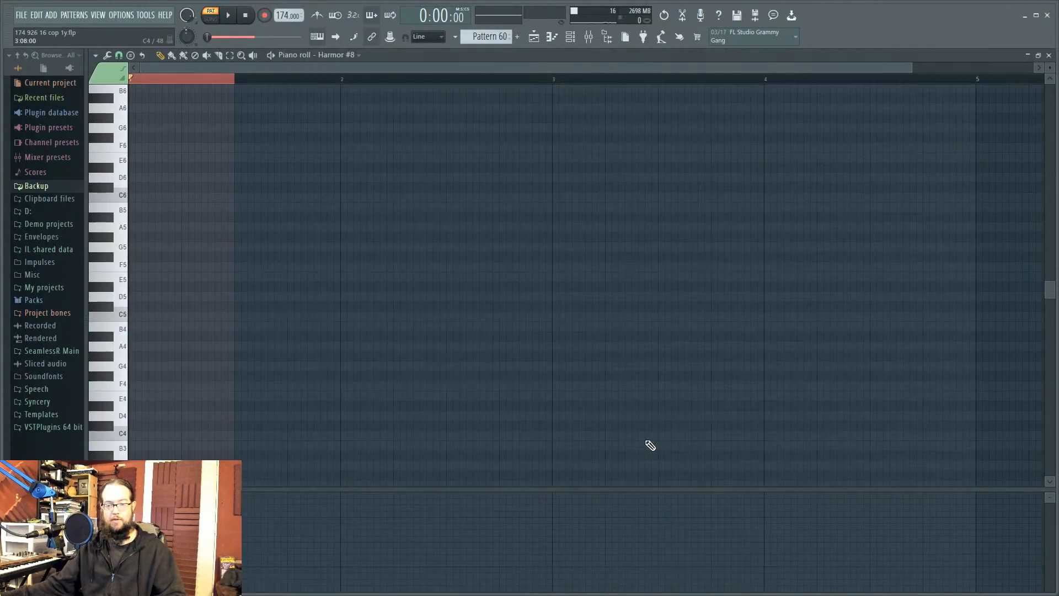
{"action": "left_click", "coordinate": [575, 42]}
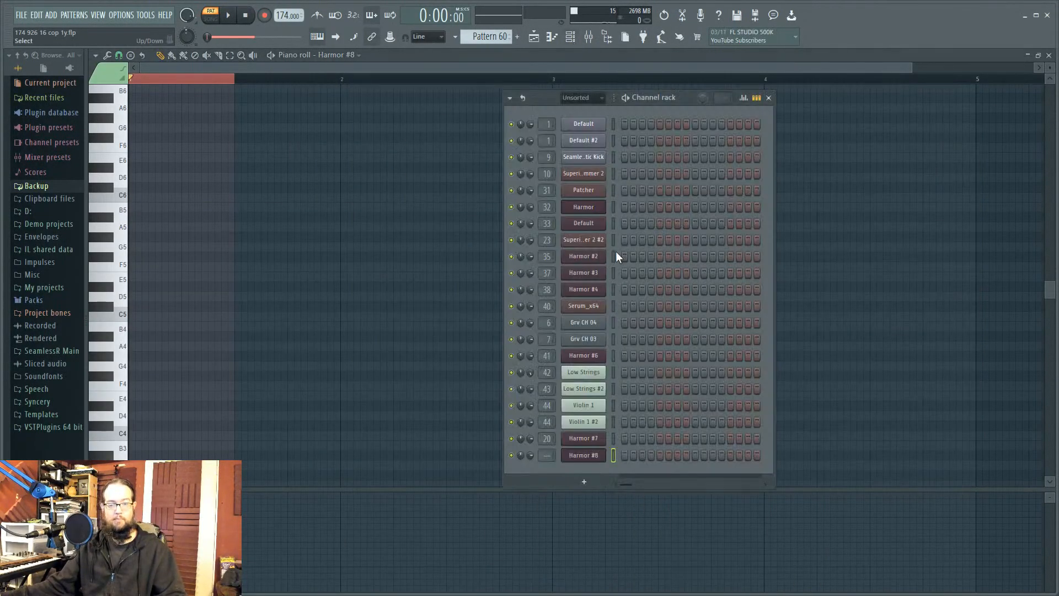
{"action": "key", "text": "ctrl+v"}
{"action": "left_click", "coordinate": [234, 18]}
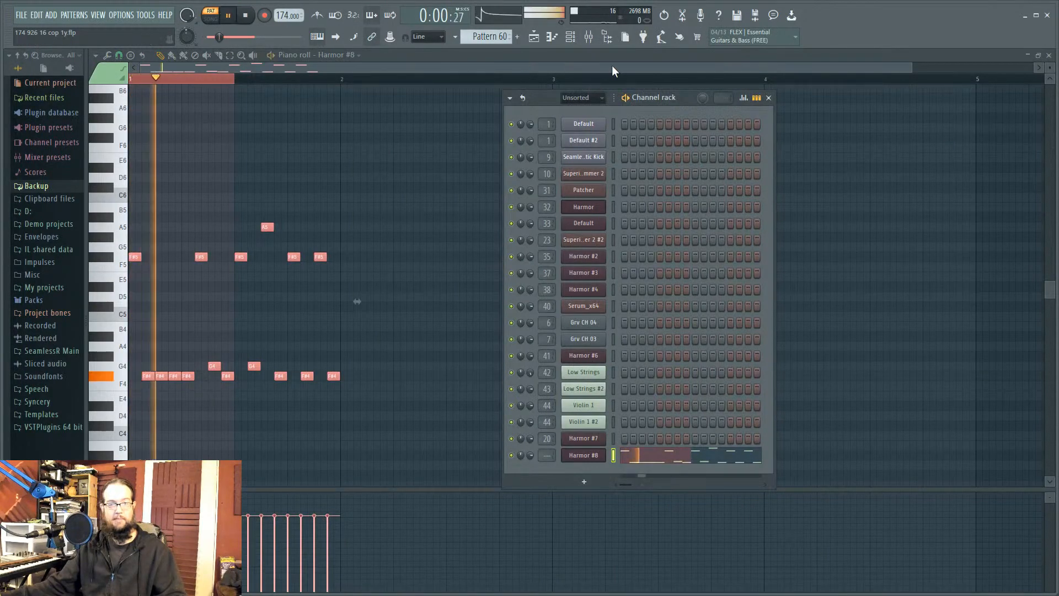
{"action": "left_click", "coordinate": [571, 37]}
{"action": "key", "text": "space"}
Step: Select the pasted notes, transpose them down in pitch, and play back to check
{"action": "left_click_drag", "start_coordinate": [130, 224], "coordinate": [234, 395]}
{"action": "key", "text": "Down"}
{"action": "key", "text": "Down"}
{"action": "scroll", "coordinate": [177, 366], "scroll_direction": "down", "scroll_amount": 3}
{"action": "left_click_drag", "start_coordinate": [154, 328], "coordinate": [142, 283]}
{"action": "key", "text": "space"}
{"action": "key", "text": "space"}
{"action": "key", "text": "space"}
{"action": "key", "text": "space"}
{"action": "left_click", "coordinate": [572, 37]}
{"action": "left_click", "coordinate": [584, 455]}
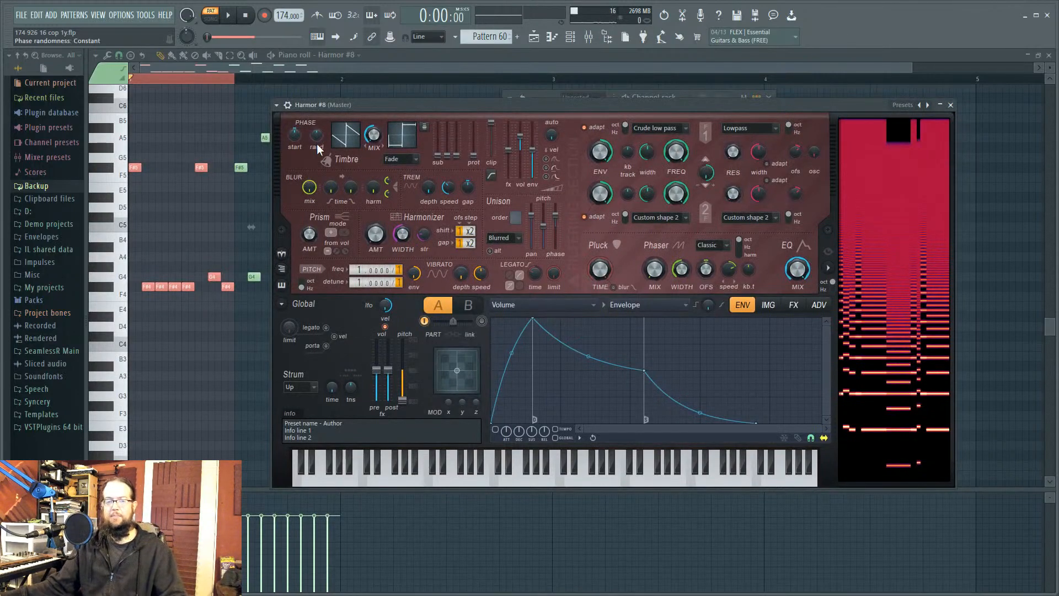
Step: Set Harmor #8's phase randomness to about 79% spectral random and lower the post-FX main volume
{"action": "left_click_drag", "start_coordinate": [317, 141], "coordinate": [317, 93]}
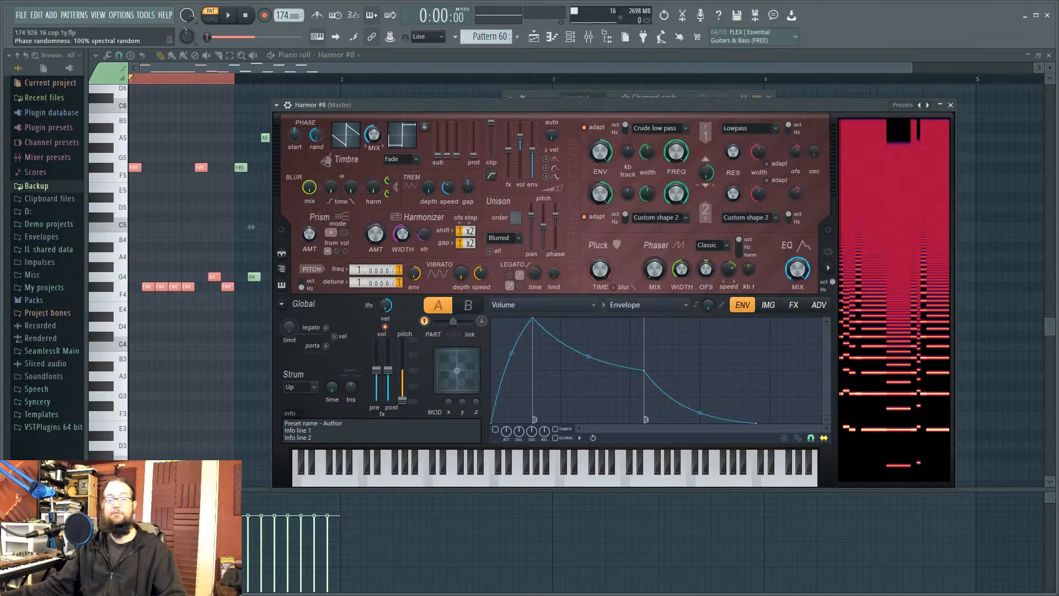
{"action": "key", "text": "space"}
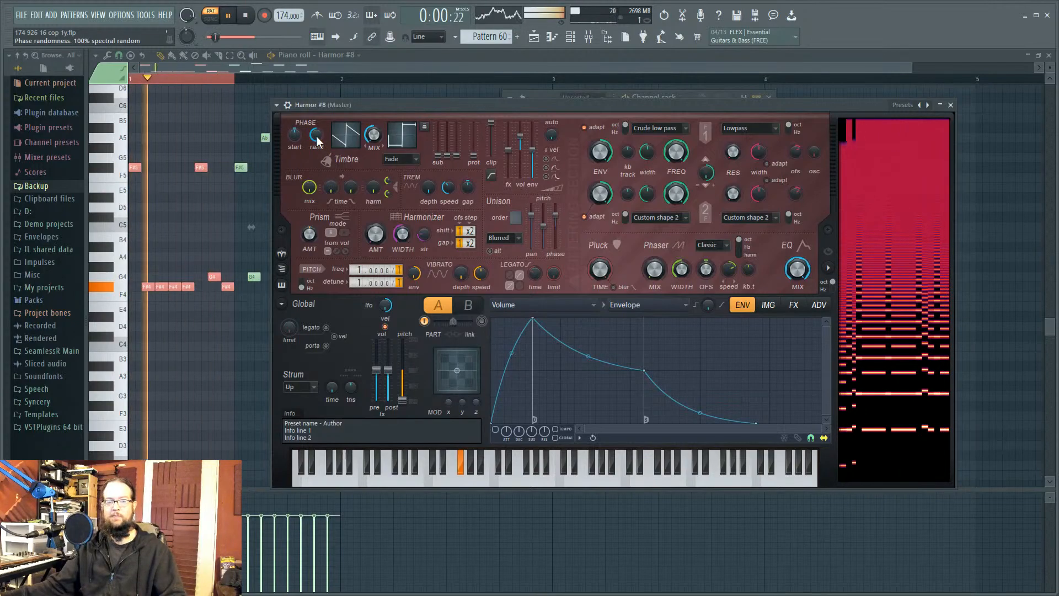
{"action": "key", "text": "space"}
{"action": "left_click_drag", "start_coordinate": [317, 140], "coordinate": [313, 144]}
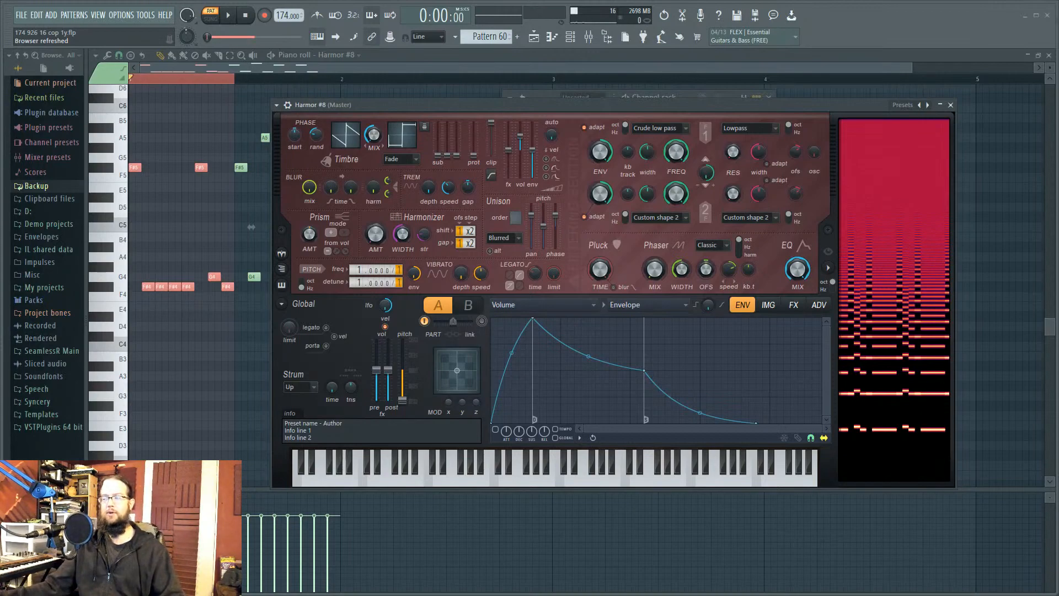
{"action": "key", "text": "space"}
{"action": "key", "text": "space"}
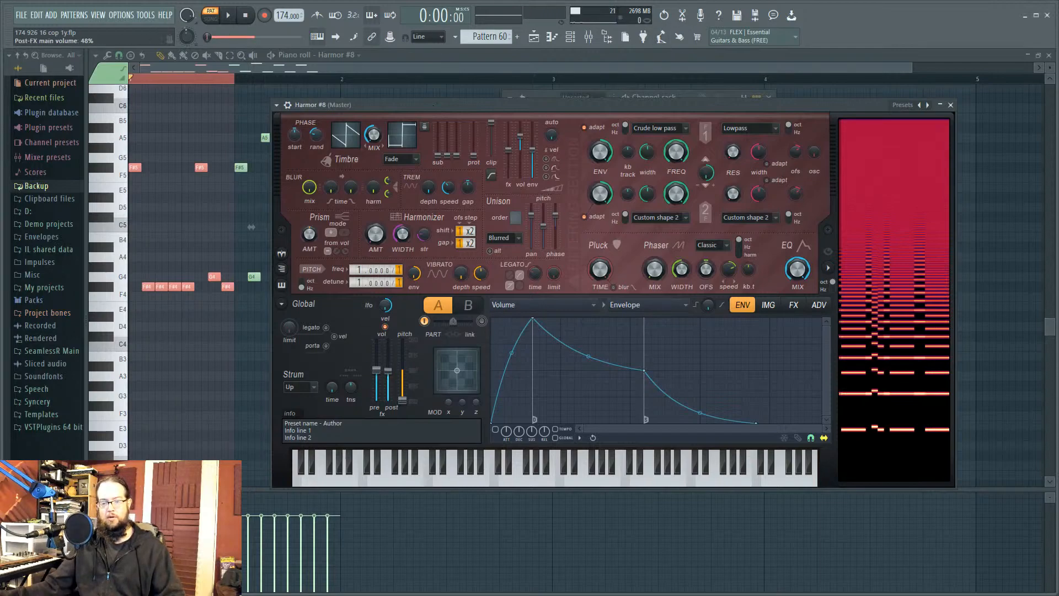
{"action": "left_click_drag", "start_coordinate": [388, 369], "coordinate": [395, 393]}
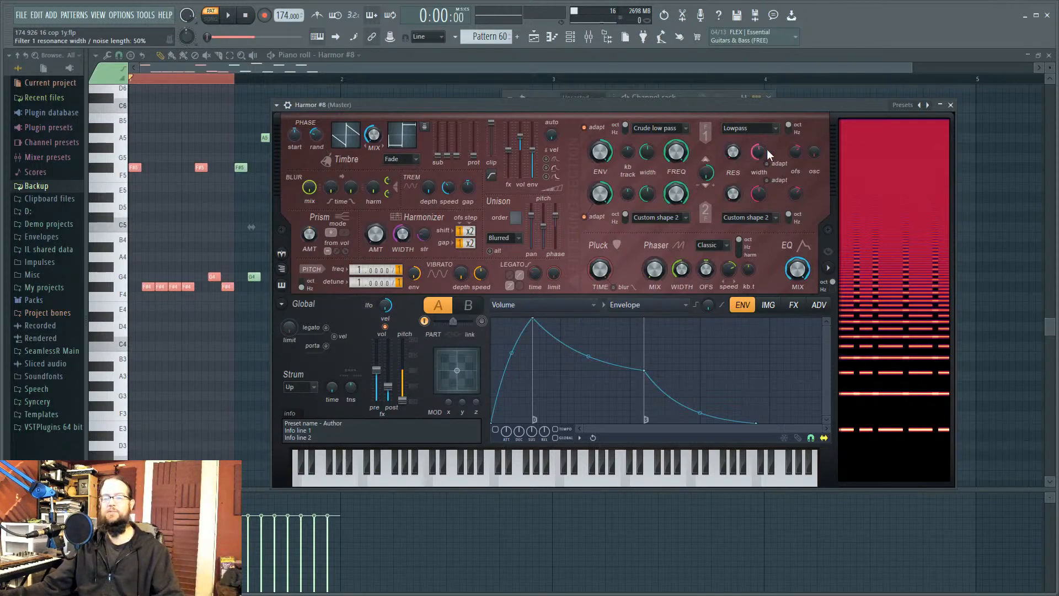
Step: Enable and draw a falling Filter 1 frequency envelope on Harmor #8, auditioning the sweep
{"action": "right_click", "coordinate": [699, 149]}
{"action": "left_click", "coordinate": [703, 183]}
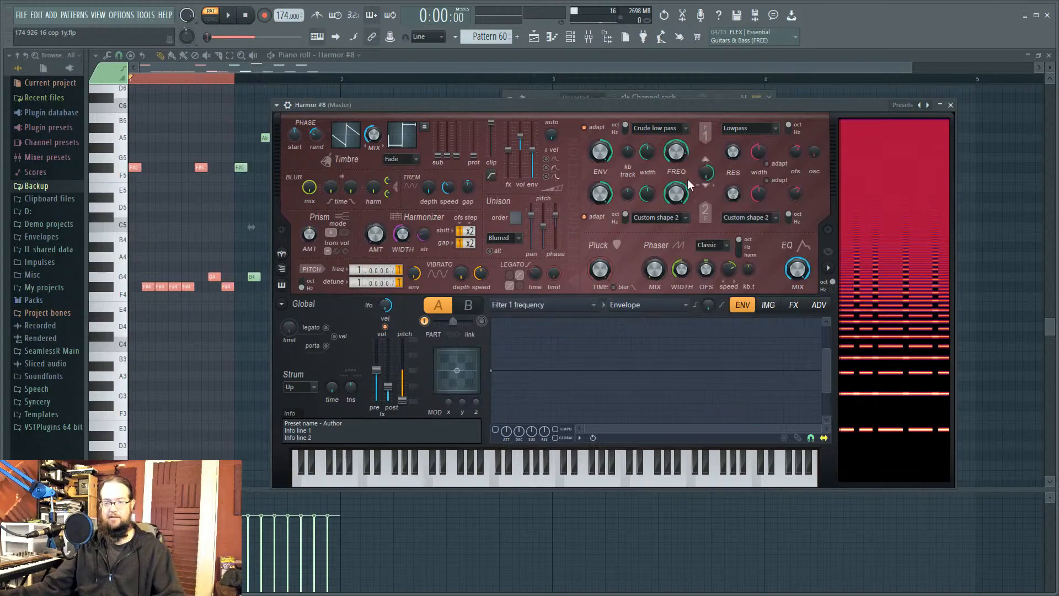
{"action": "right_click", "coordinate": [557, 416]}
{"action": "left_click", "coordinate": [495, 429]}
{"action": "key", "text": "space"}
{"action": "mouse_move", "coordinate": [676, 152]}
{"action": "left_mouse_down"}
{"action": "mouse_move", "coordinate": [677, 163]}
{"action": "mouse_move", "coordinate": [676, 136]}
{"action": "left_mouse_up"}
{"action": "key", "text": "space"}
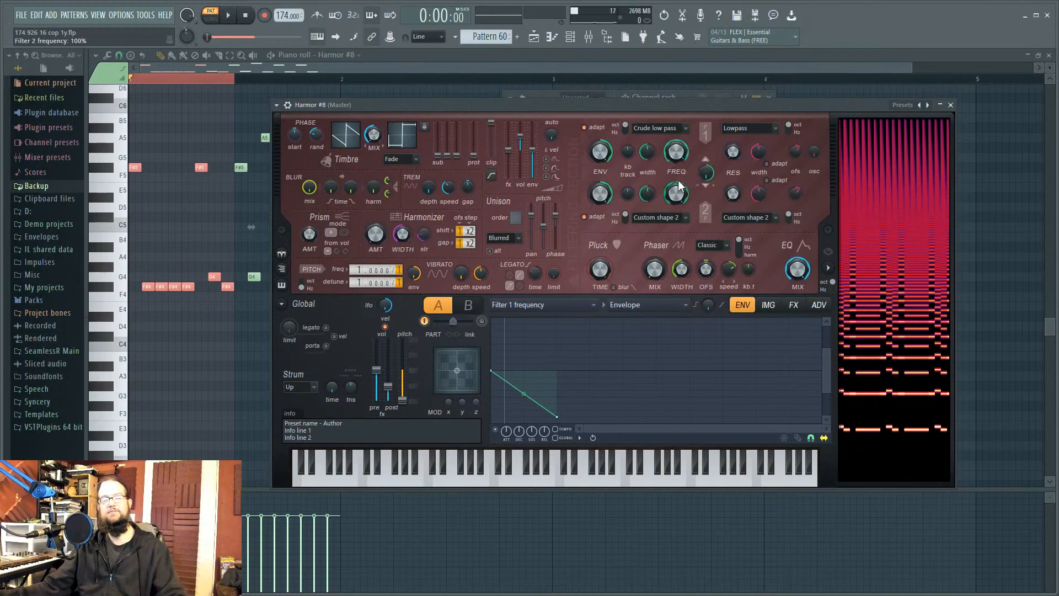
Step: Set unison order to 5 and apply Random mapping to unison phase, then audition
{"action": "left_click_drag", "start_coordinate": [515, 219], "coordinate": [557, 217]}
{"action": "right_click", "coordinate": [557, 217]}
{"action": "left_click", "coordinate": [564, 241]}
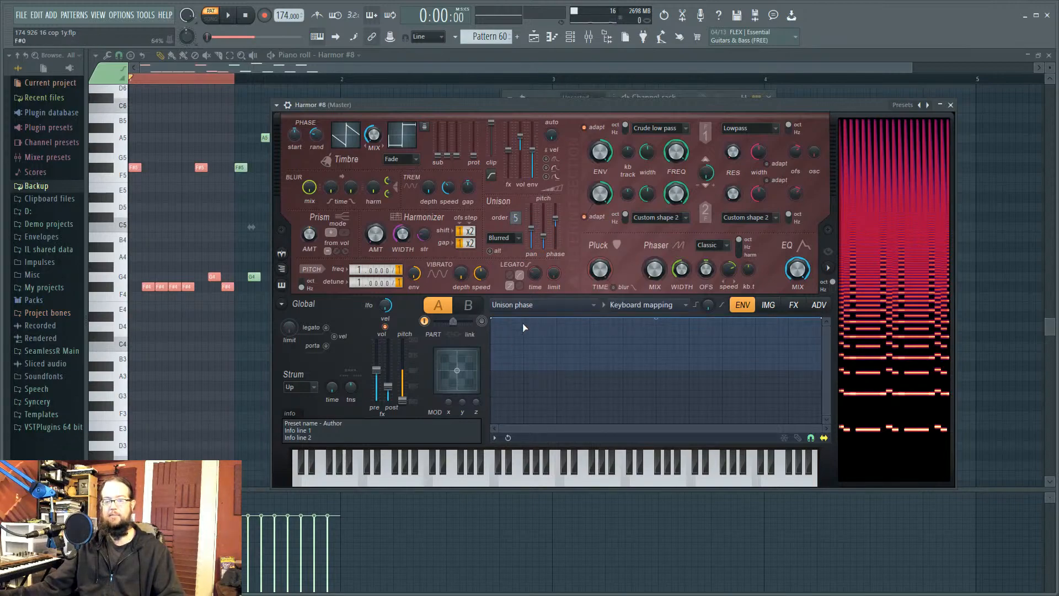
{"action": "left_click", "coordinate": [640, 305]}
{"action": "left_click", "coordinate": [640, 370]}
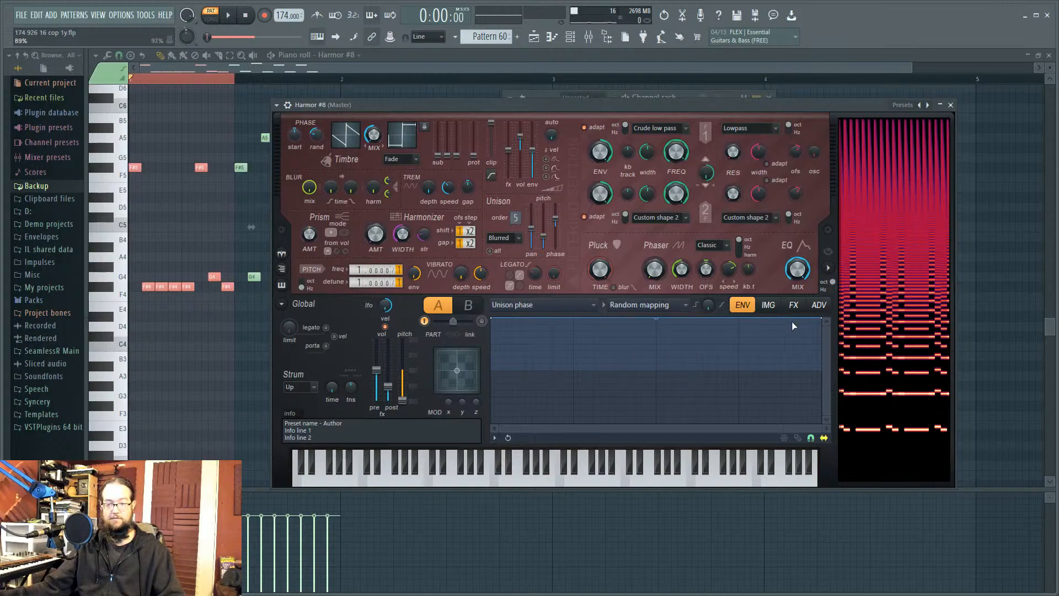
{"action": "key", "text": "space"}
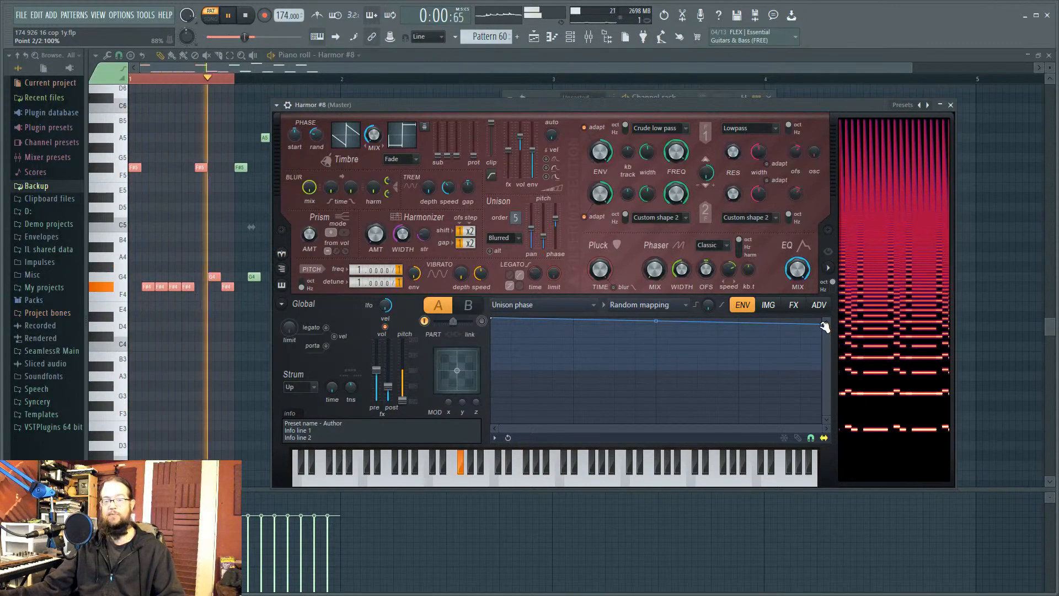
{"action": "key", "text": "space"}
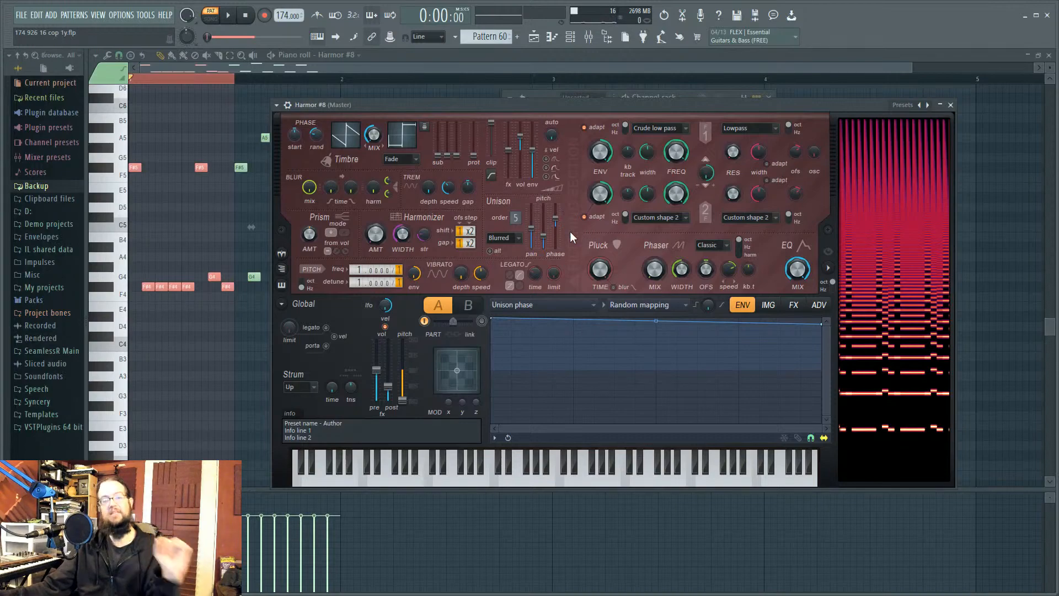
Step: Open and reposition the Harmor (grip) window, then open the Pattern 29 clip and play it
{"action": "left_click", "coordinate": [571, 38]}
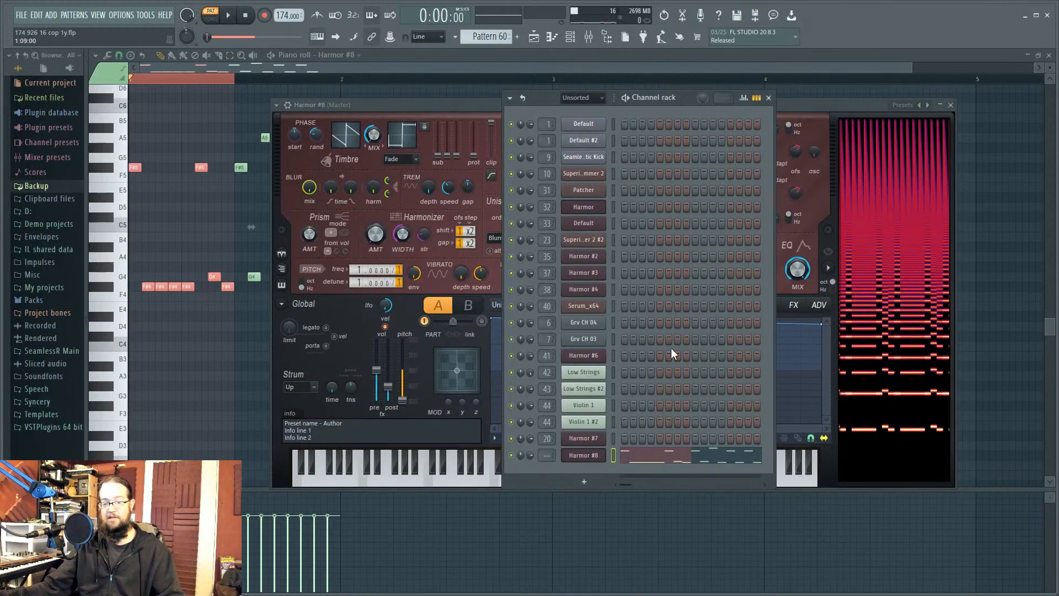
{"action": "left_click", "coordinate": [601, 215]}
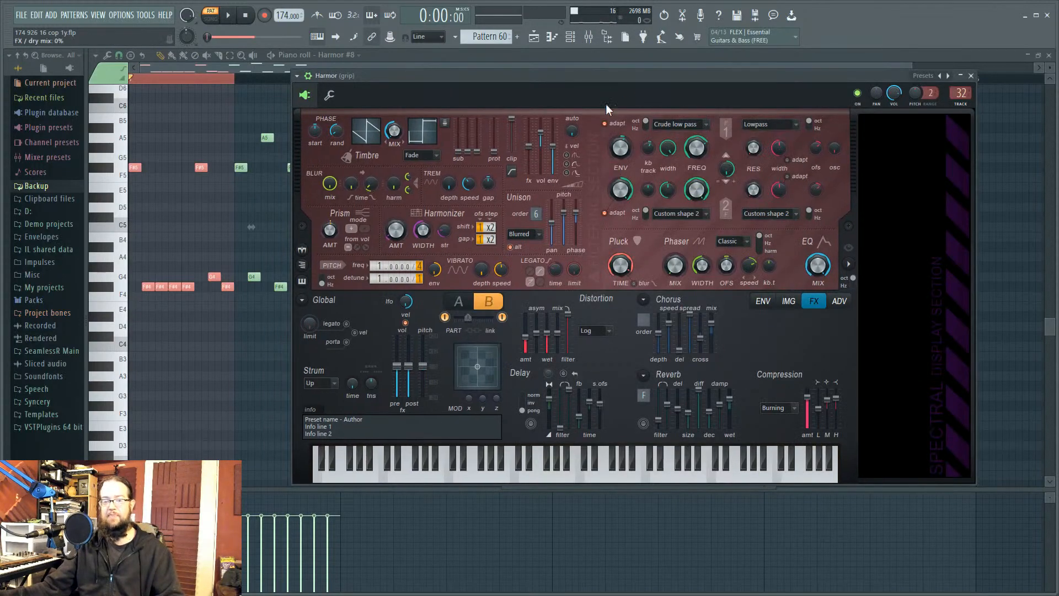
{"action": "left_click_drag", "start_coordinate": [590, 81], "coordinate": [569, 97]}
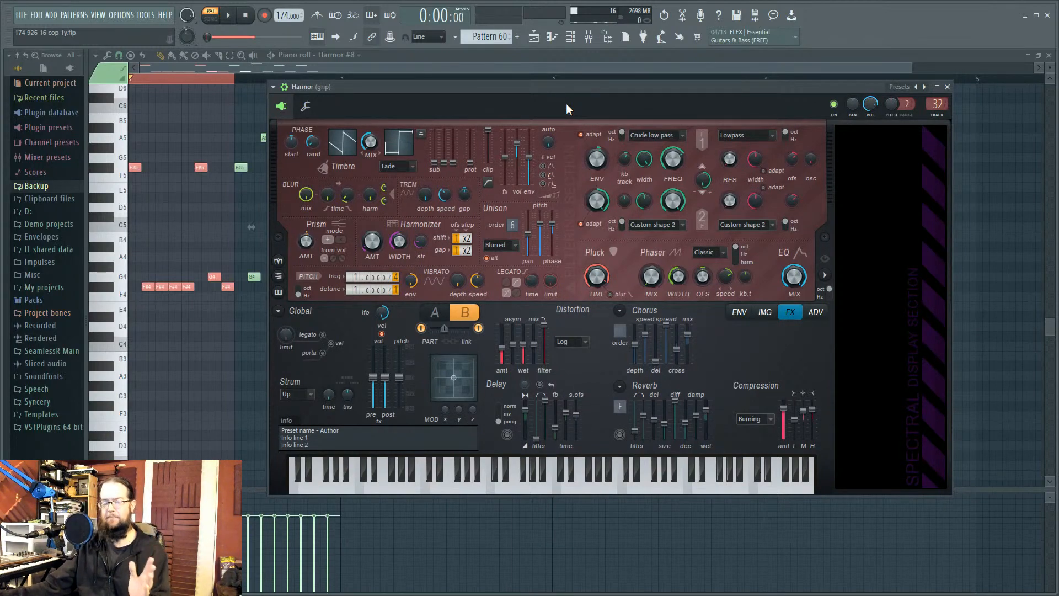
{"action": "left_click", "coordinate": [553, 39]}
{"action": "double_click", "coordinate": [377, 176]}
{"action": "key", "text": "space"}
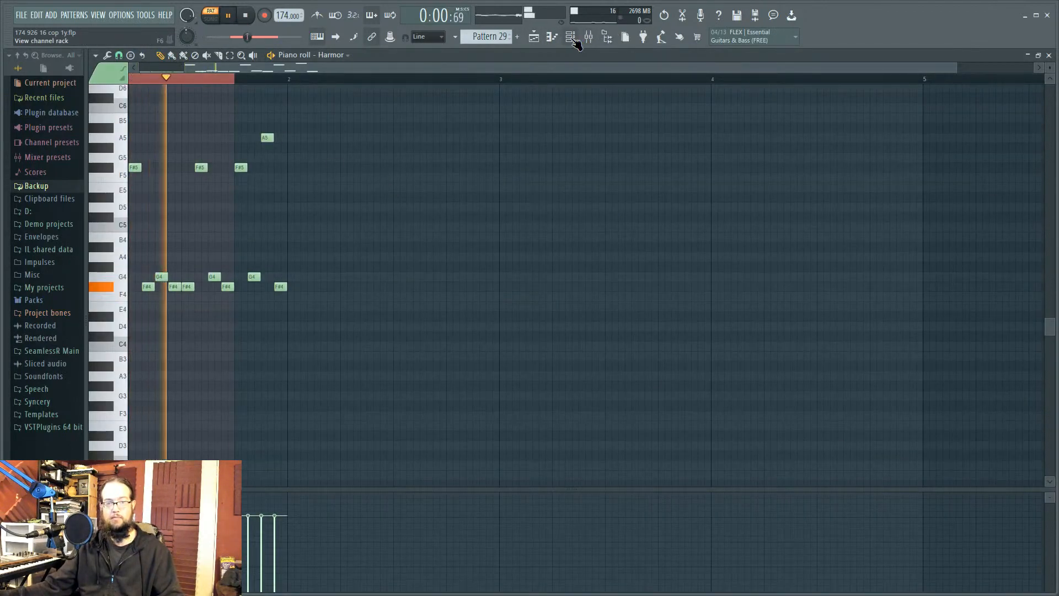
Step: Open the Harmor synth window, stop playback, and compare parts A and B, ending on A
{"action": "left_click", "coordinate": [609, 37]}
{"action": "left_click", "coordinate": [601, 208]}
{"action": "key", "text": "space"}
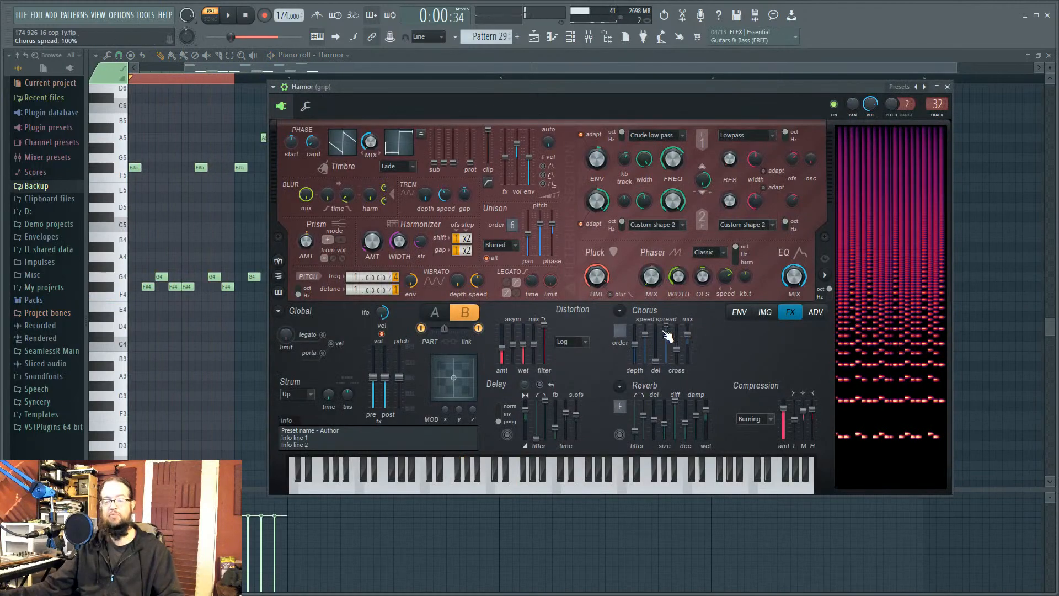
{"action": "left_click", "coordinate": [435, 318]}
{"action": "left_click", "coordinate": [465, 317]}
{"action": "left_click", "coordinate": [435, 318]}
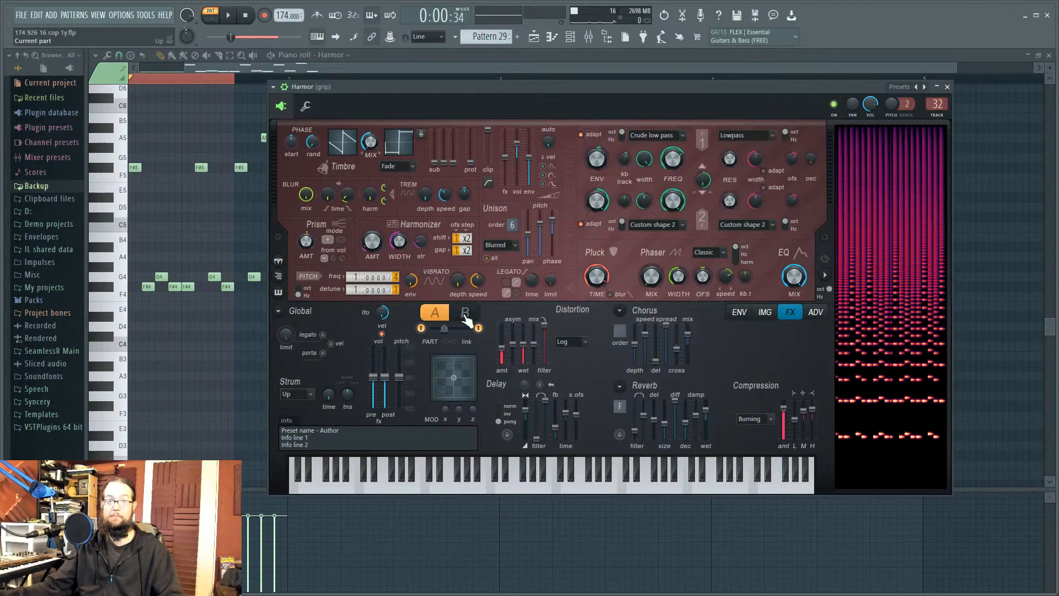
{"action": "left_click", "coordinate": [465, 317]}
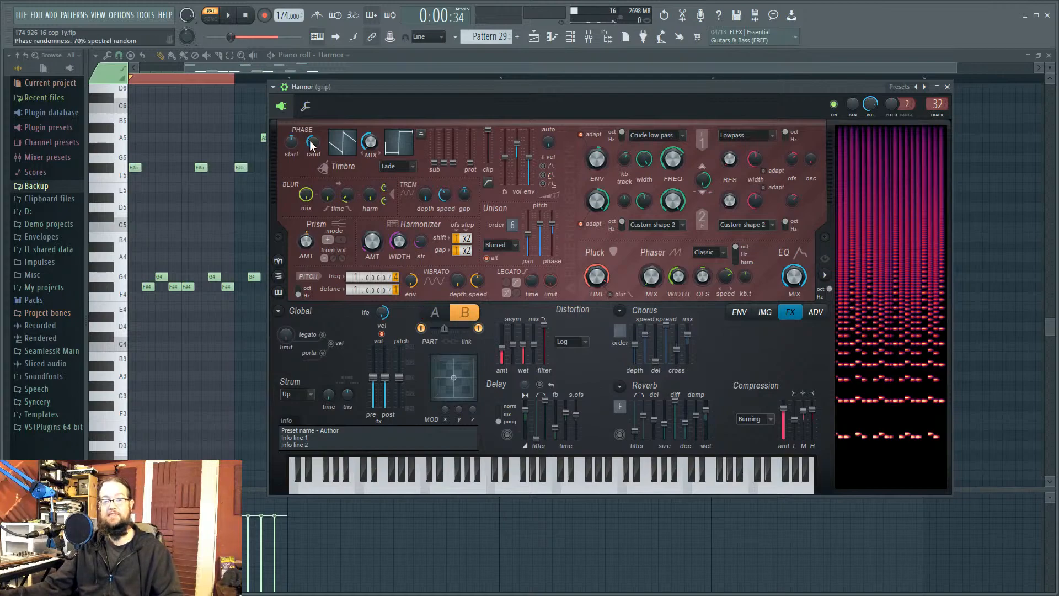
{"action": "left_click", "coordinate": [435, 317]}
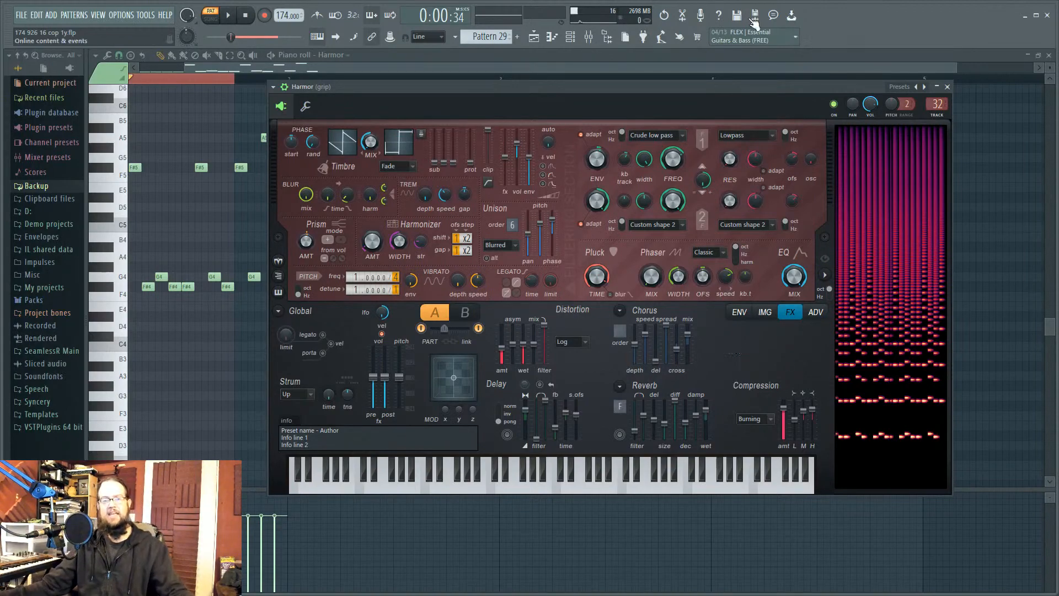
Step: Play the arrangement from around bar 49, then stop playback
{"action": "left_click", "coordinate": [534, 36]}
{"action": "left_click_drag", "start_coordinate": [370, 91], "coordinate": [347, 89]}
{"action": "key", "text": "space"}
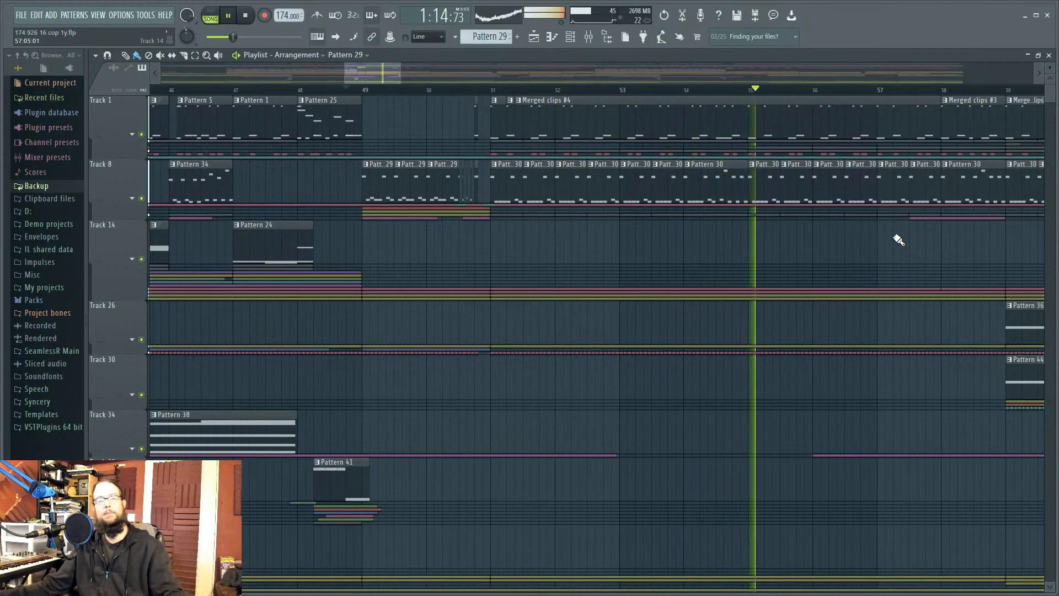
{"action": "key", "text": "space"}
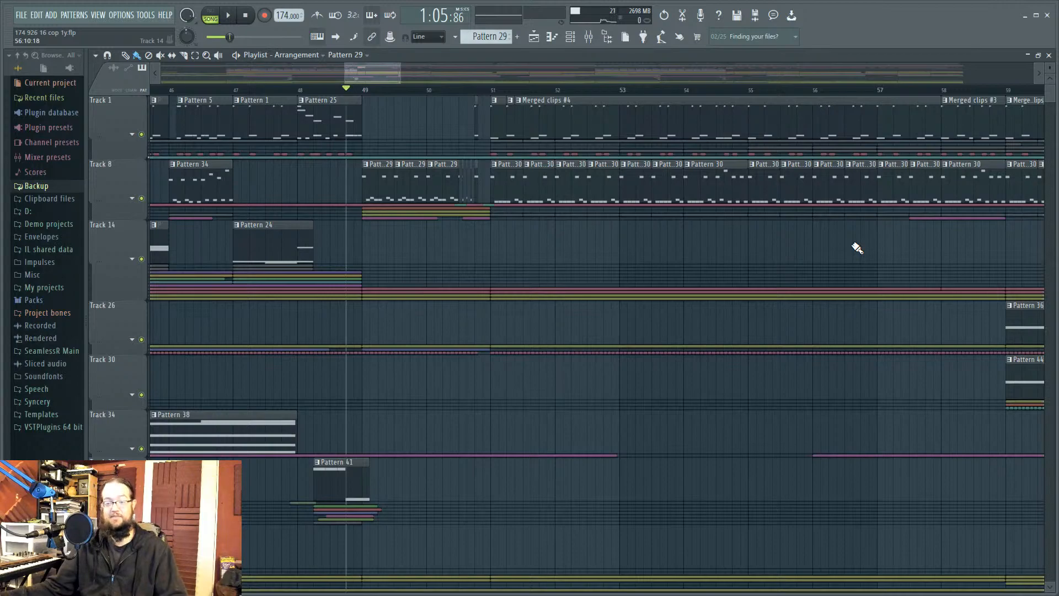
Step: Replay the arrangement from the start, stop, then open Pattern 56's Low Strings piano roll
{"action": "scroll", "coordinate": [857, 248], "scroll_direction": "down", "scroll_amount": 3}
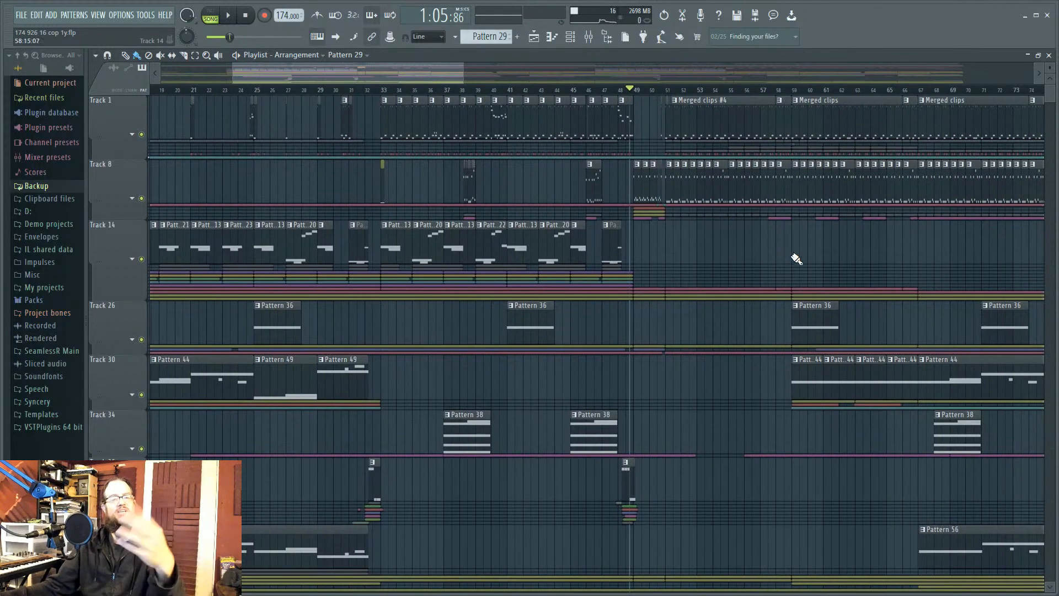
{"action": "left_click_drag", "start_coordinate": [796, 260], "coordinate": [768, 251]}
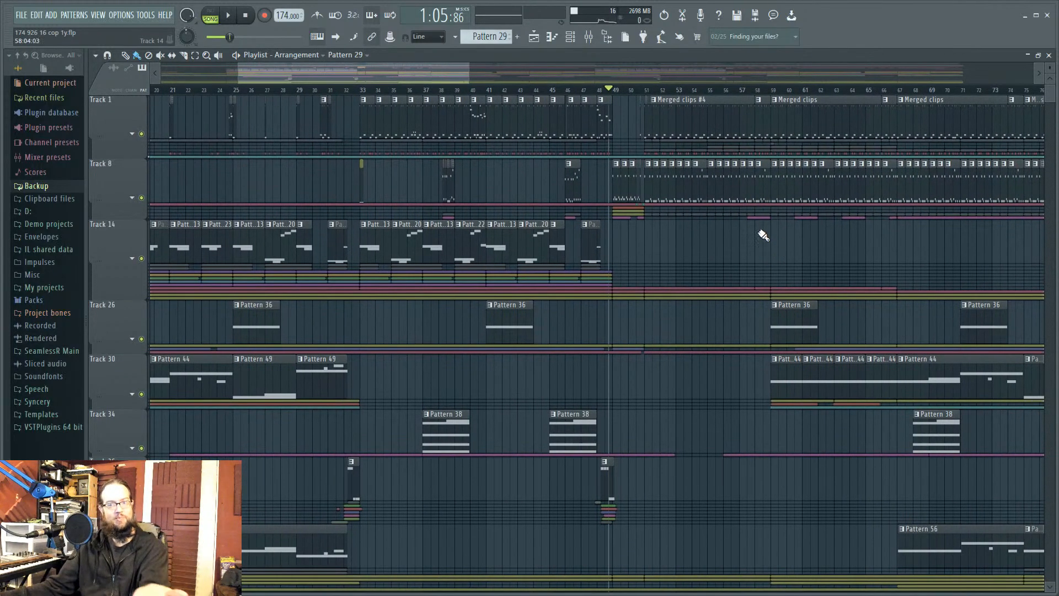
{"action": "scroll", "coordinate": [763, 236], "scroll_direction": "down", "scroll_amount": 2}
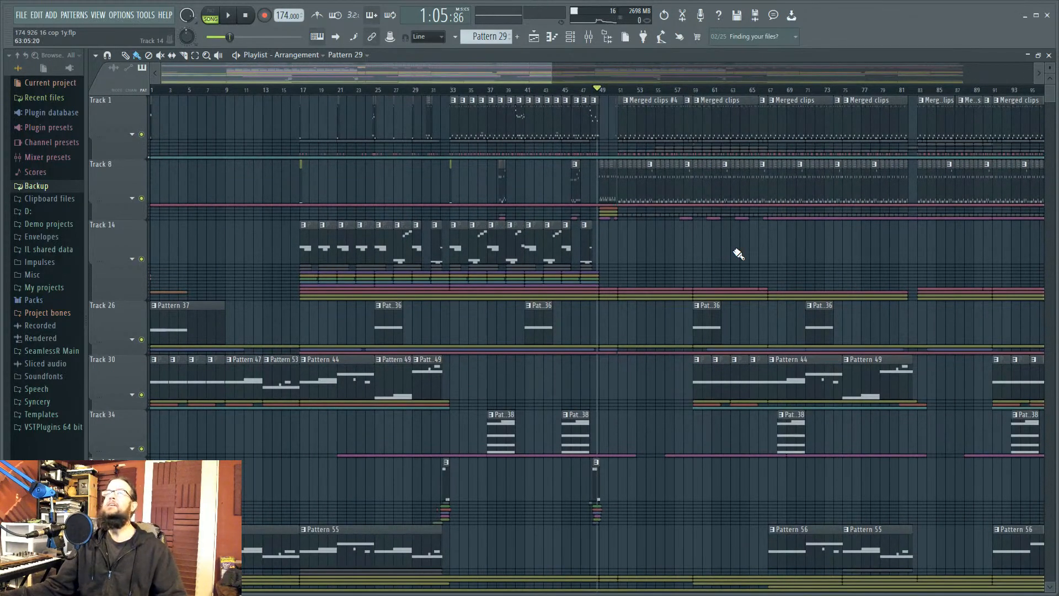
{"action": "left_click", "coordinate": [154, 90]}
{"action": "left_click_drag", "start_coordinate": [674, 249], "coordinate": [703, 280]}
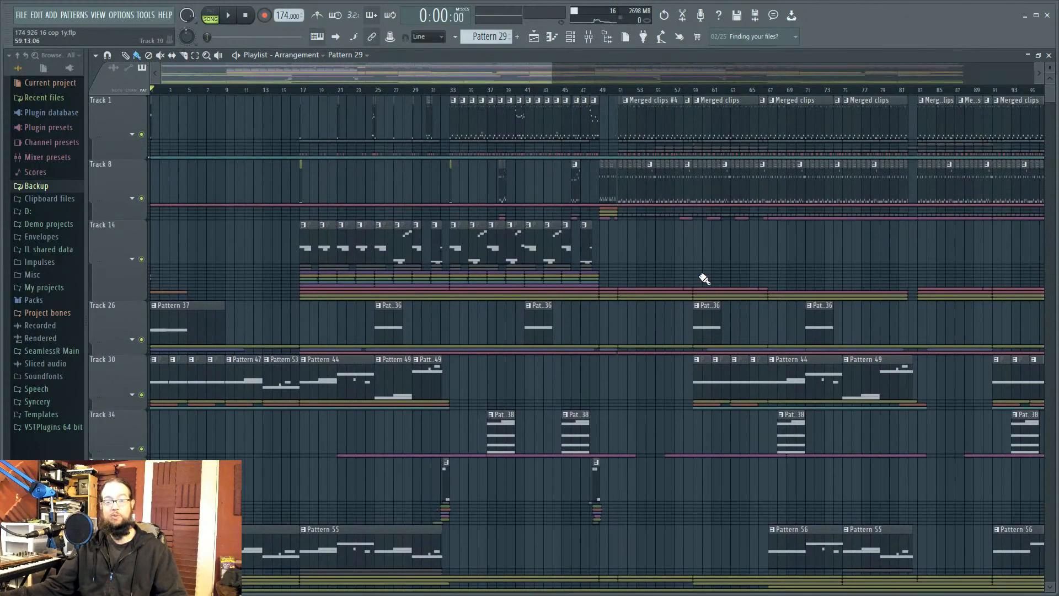
{"action": "key", "text": "space"}
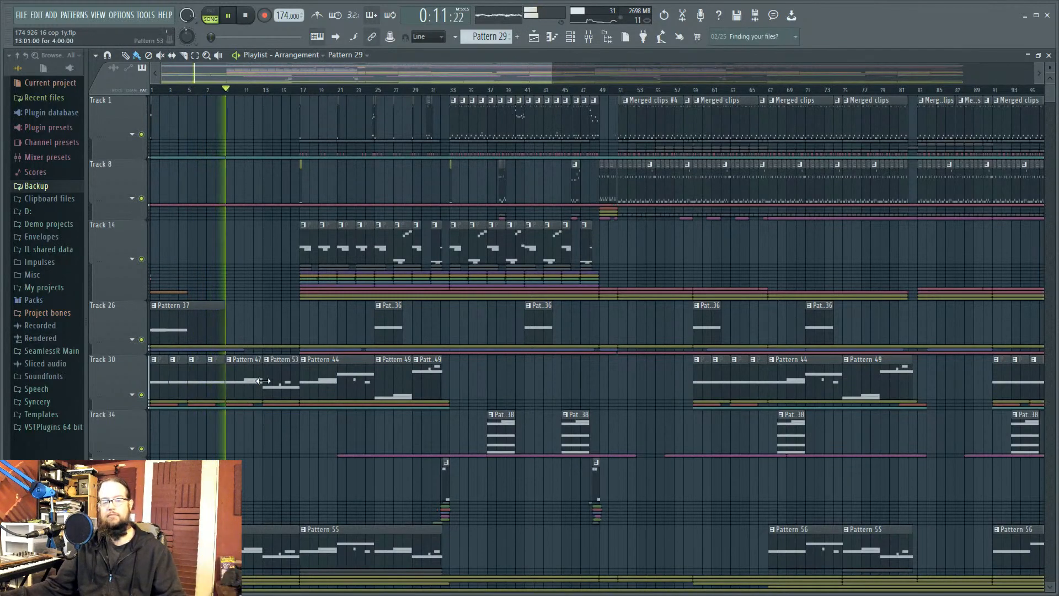
{"action": "key", "text": "space"}
{"action": "scroll", "coordinate": [261, 389], "scroll_direction": "down", "scroll_amount": 1}
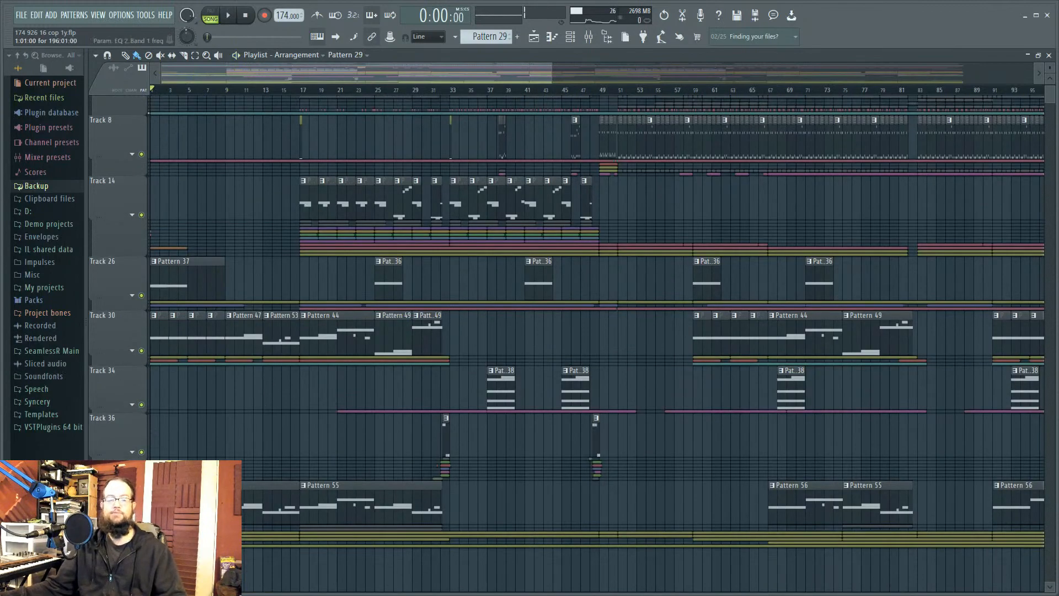
{"action": "double_click", "coordinate": [247, 499]}
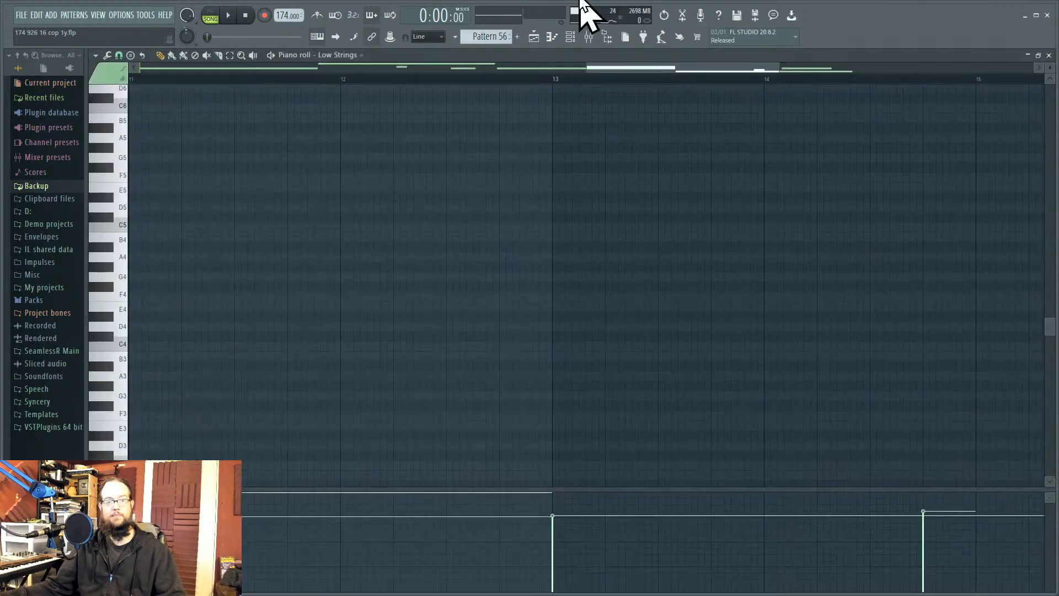
Step: Show the Low Strings Patcher map, then open the mixer at low string and start playback
{"action": "left_click", "coordinate": [576, 40]}
{"action": "left_click", "coordinate": [584, 372]}
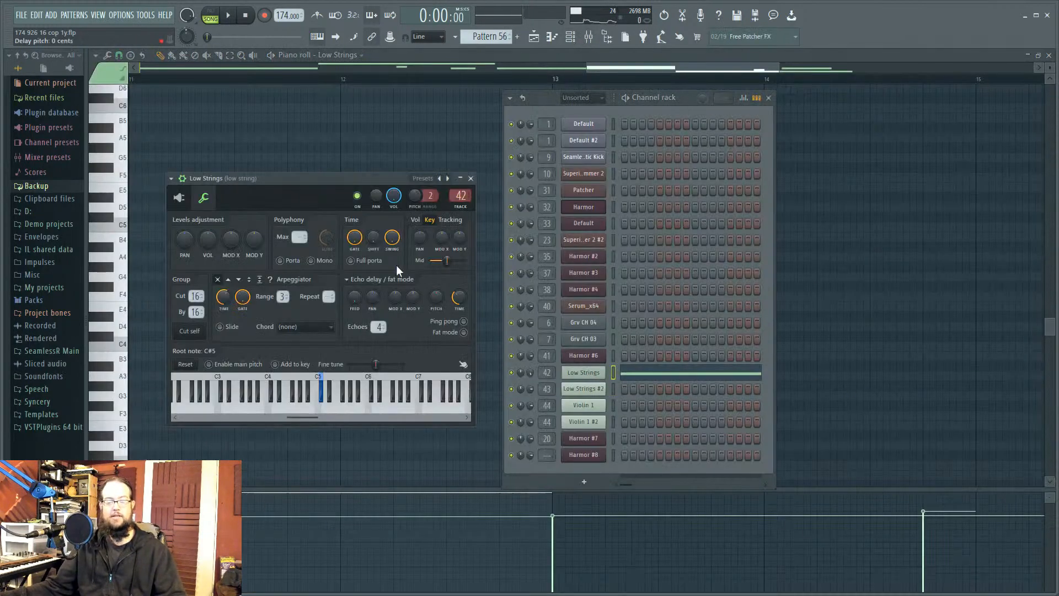
{"action": "left_click", "coordinate": [180, 199]}
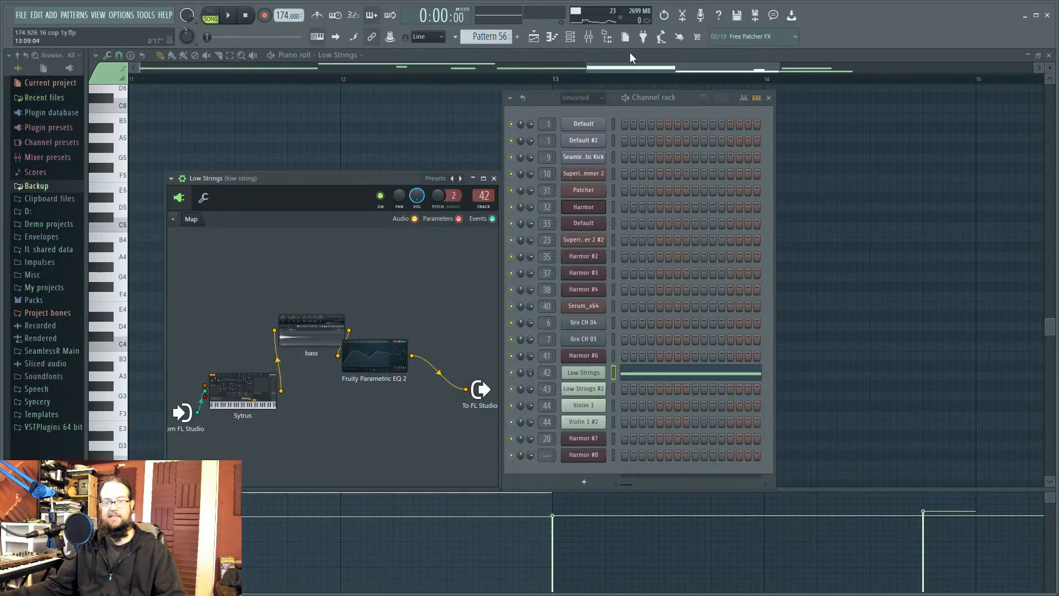
{"action": "left_click", "coordinate": [589, 36]}
{"action": "key", "text": "space"}
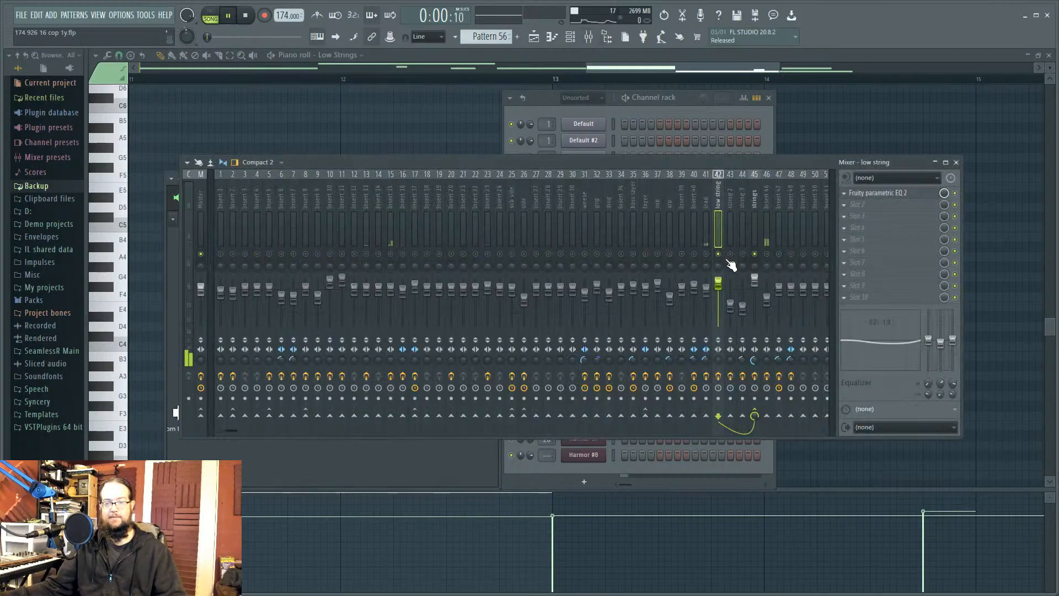
Step: Open Parametric EQ 2 on the low string and strings mixer tracks
{"action": "left_click", "coordinate": [906, 195]}
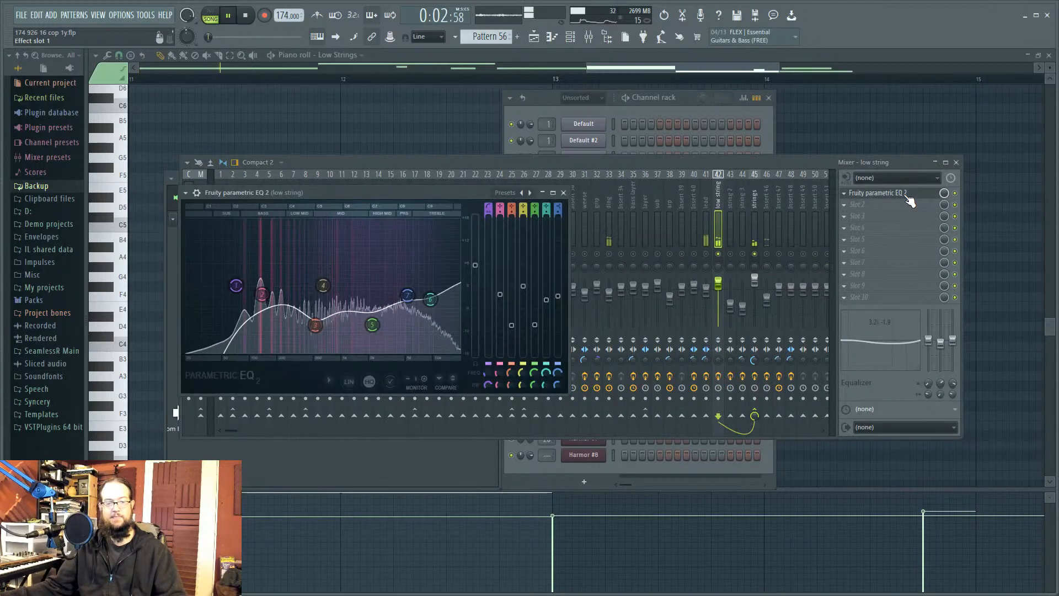
{"action": "left_click", "coordinate": [672, 98]}
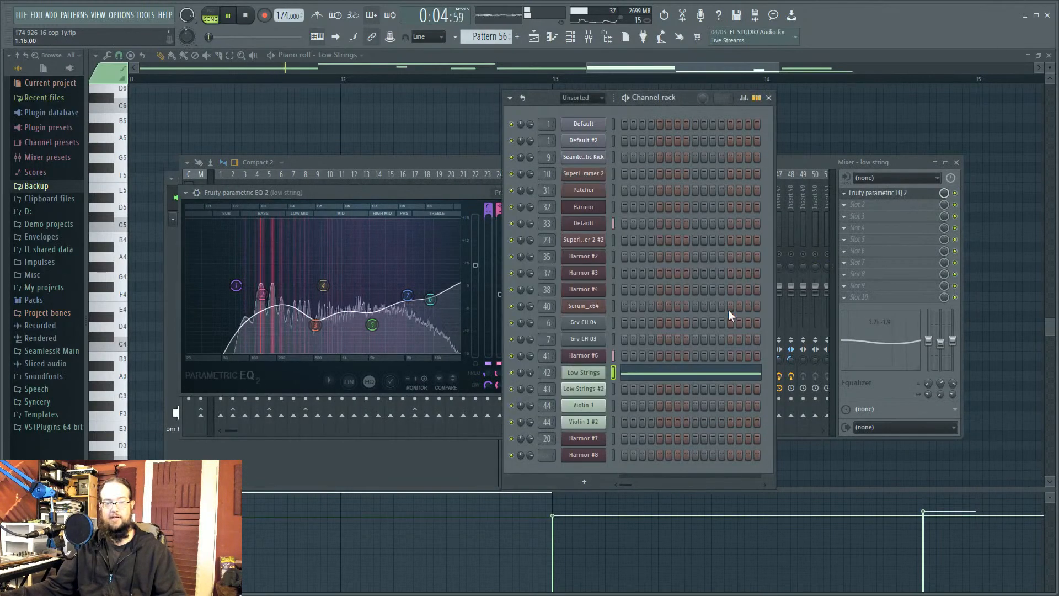
{"action": "left_click", "coordinate": [792, 166]}
{"action": "left_click", "coordinate": [754, 201]}
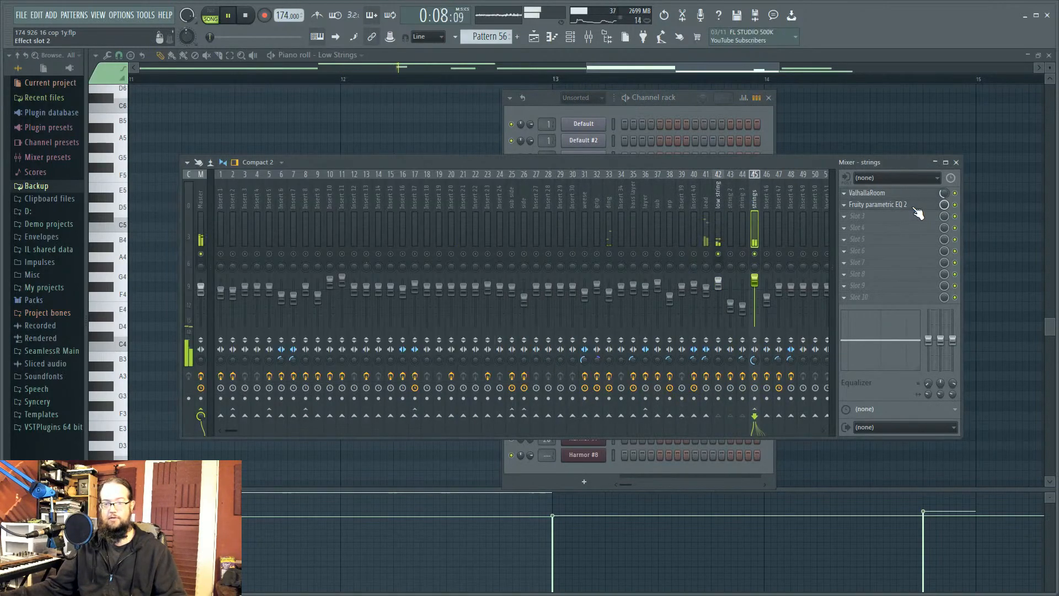
{"action": "left_click", "coordinate": [915, 207]}
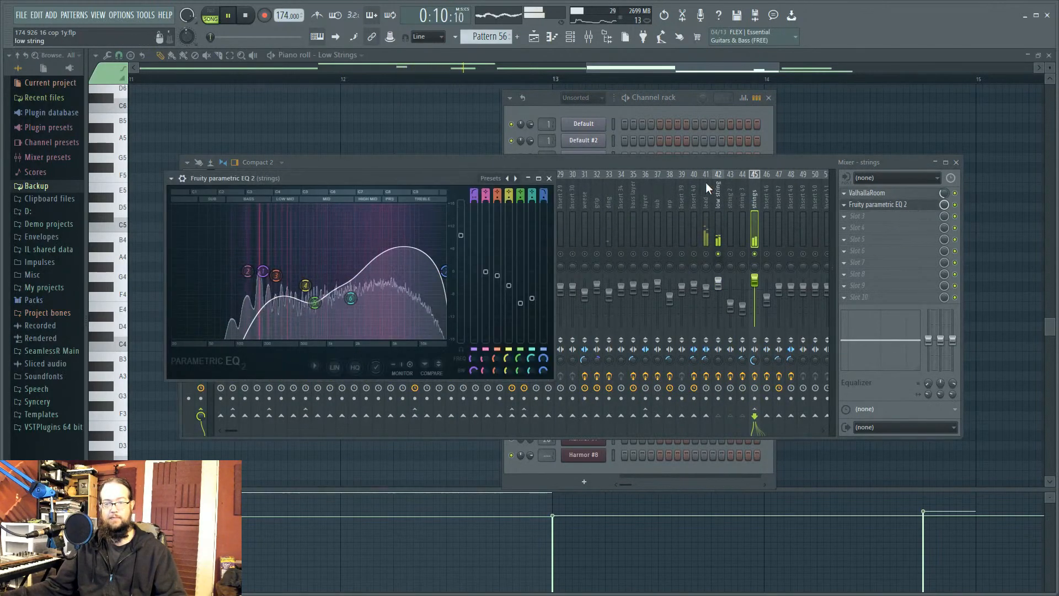
Step: Toggle the strings track's ValhallaRoom reverb to compare, and inspect its settings
{"action": "left_click", "coordinate": [955, 194]}
{"action": "left_click", "coordinate": [955, 193]}
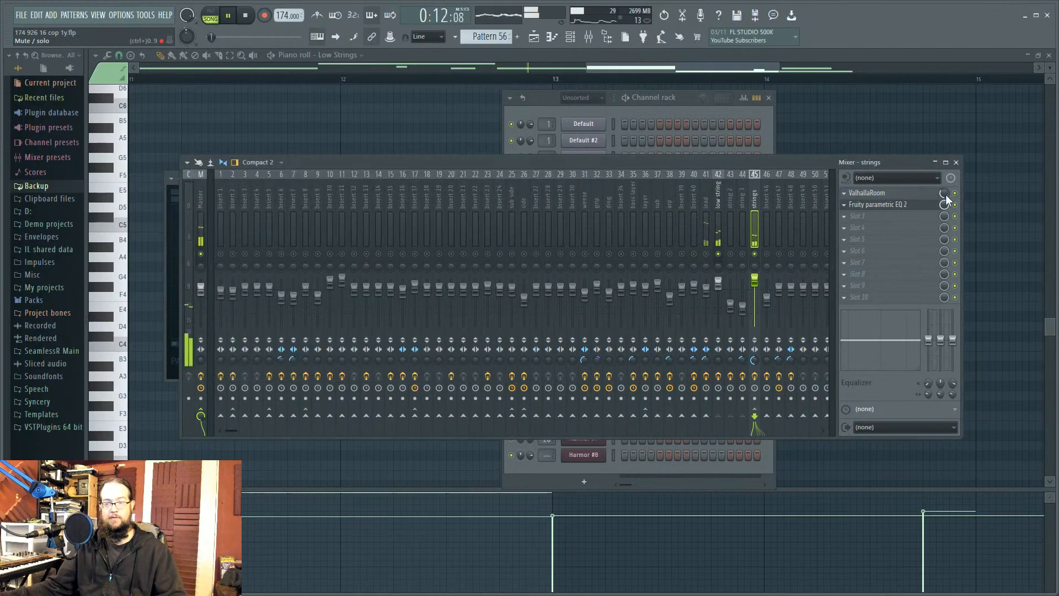
{"action": "left_click", "coordinate": [930, 194]}
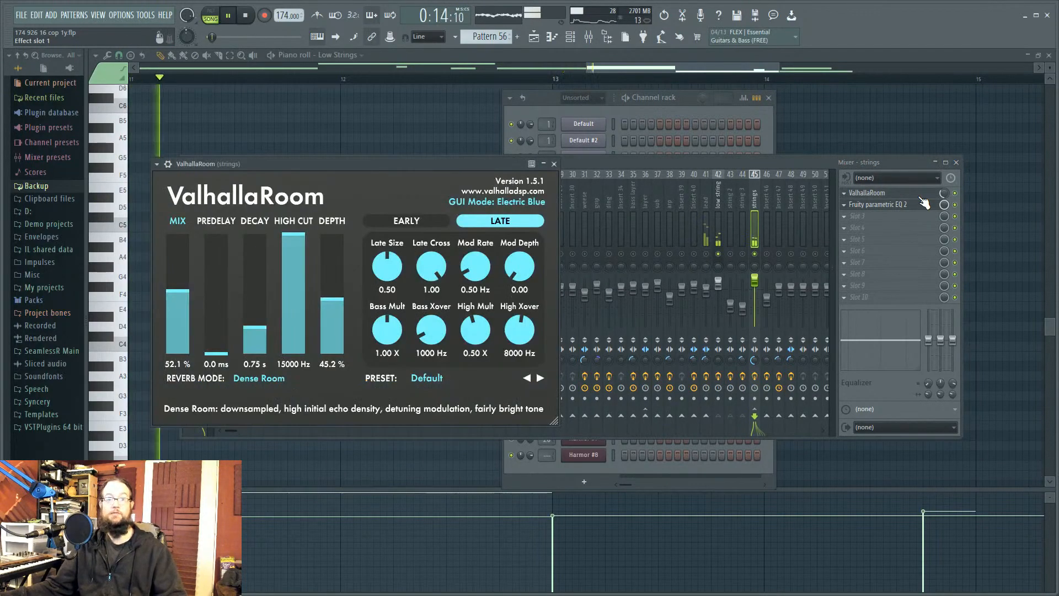
{"action": "left_click", "coordinate": [921, 197]}
Step: Reopen the low string track's Parametric EQ 2, stop playback, and select string 3
{"action": "left_click", "coordinate": [718, 202]}
{"action": "left_click", "coordinate": [890, 200]}
{"action": "left_click", "coordinate": [894, 197]}
{"action": "left_click", "coordinate": [895, 196]}
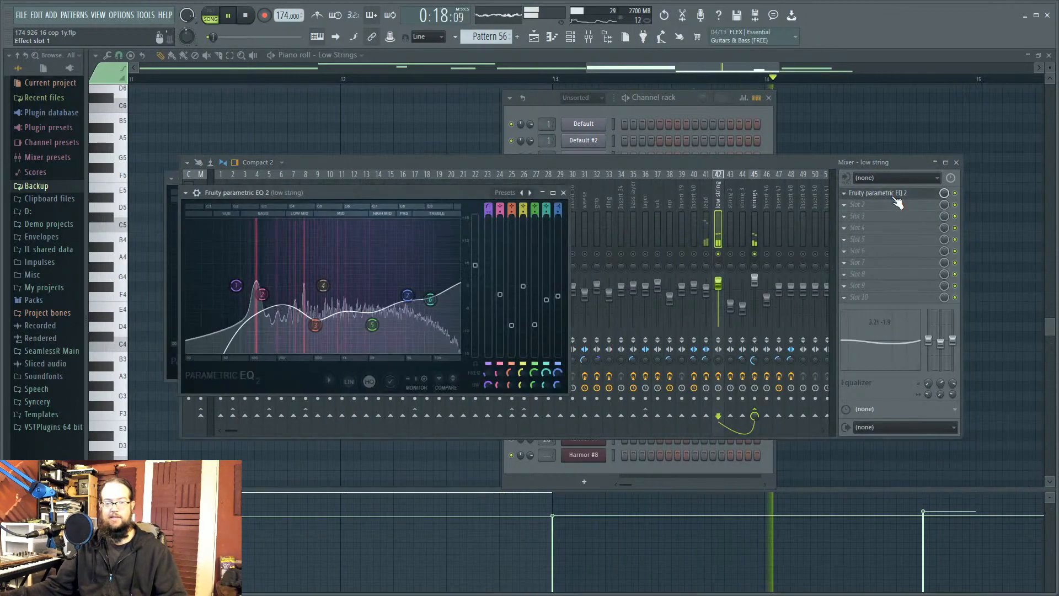
{"action": "left_click", "coordinate": [746, 268]}
{"action": "key", "text": "space"}
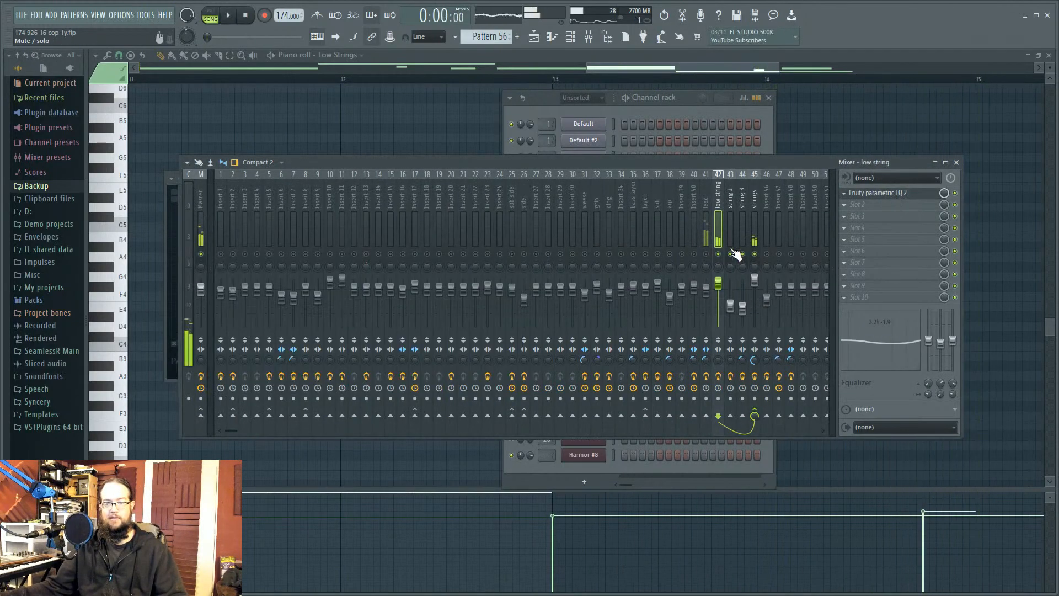
{"action": "left_click", "coordinate": [739, 219]}
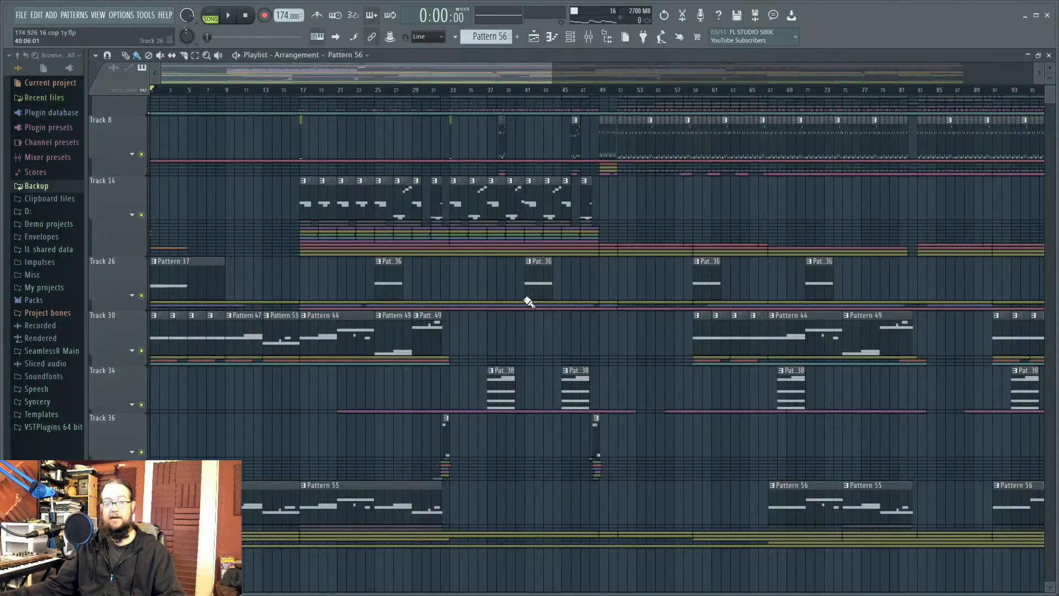
Step: Play the arrangement from bar 29, then stop
{"action": "left_click", "coordinate": [533, 36]}
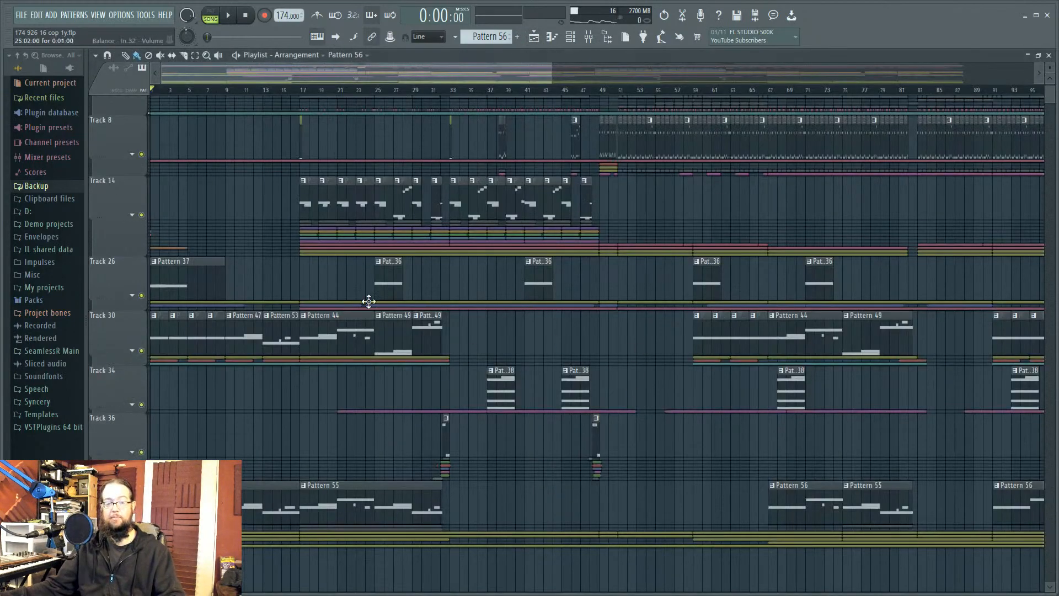
{"action": "left_click", "coordinate": [421, 90]}
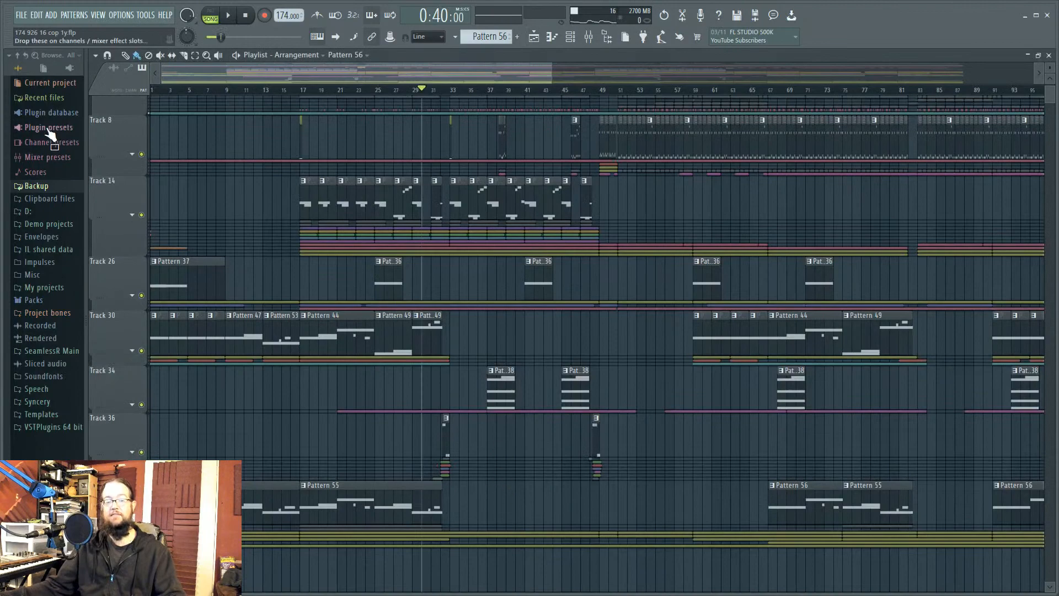
{"action": "key", "text": "space"}
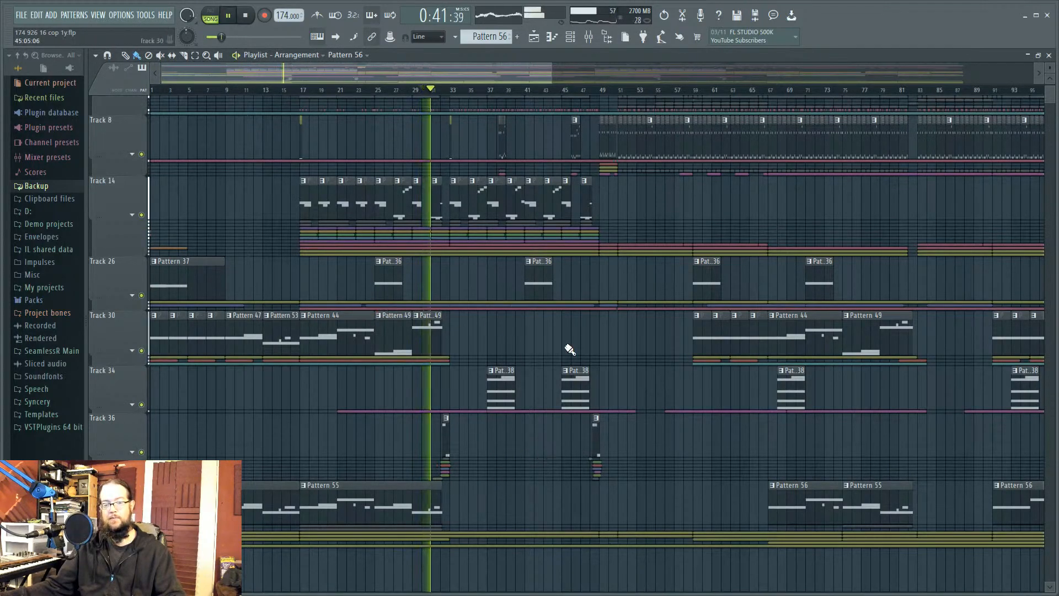
{"action": "key", "text": "space"}
Step: Open the Low Strings Patcher and its Sytrus synth, arranging the windows side by side
{"action": "left_click", "coordinate": [589, 37]}
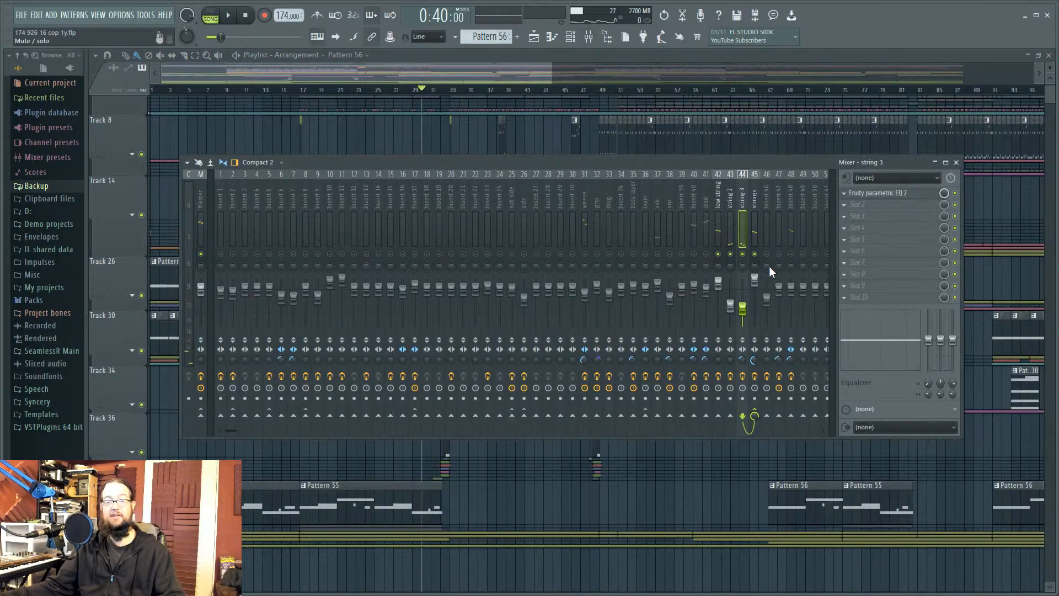
{"action": "left_click", "coordinate": [571, 37]}
{"action": "left_click_drag", "start_coordinate": [679, 91], "coordinate": [494, 103]}
{"action": "left_click", "coordinate": [714, 209]}
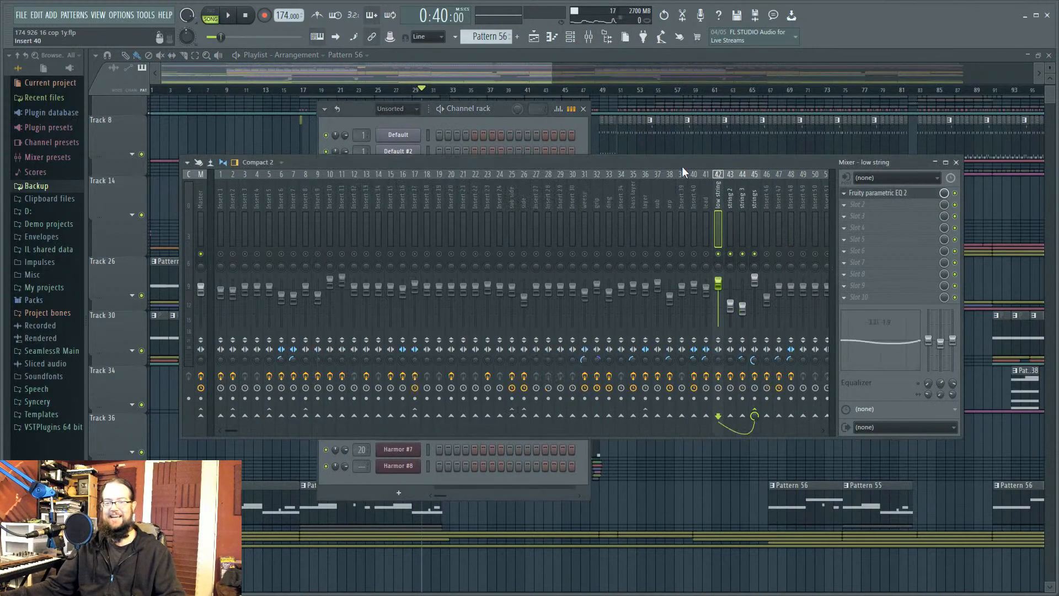
{"action": "left_click", "coordinate": [571, 39]}
{"action": "left_click", "coordinate": [411, 384]}
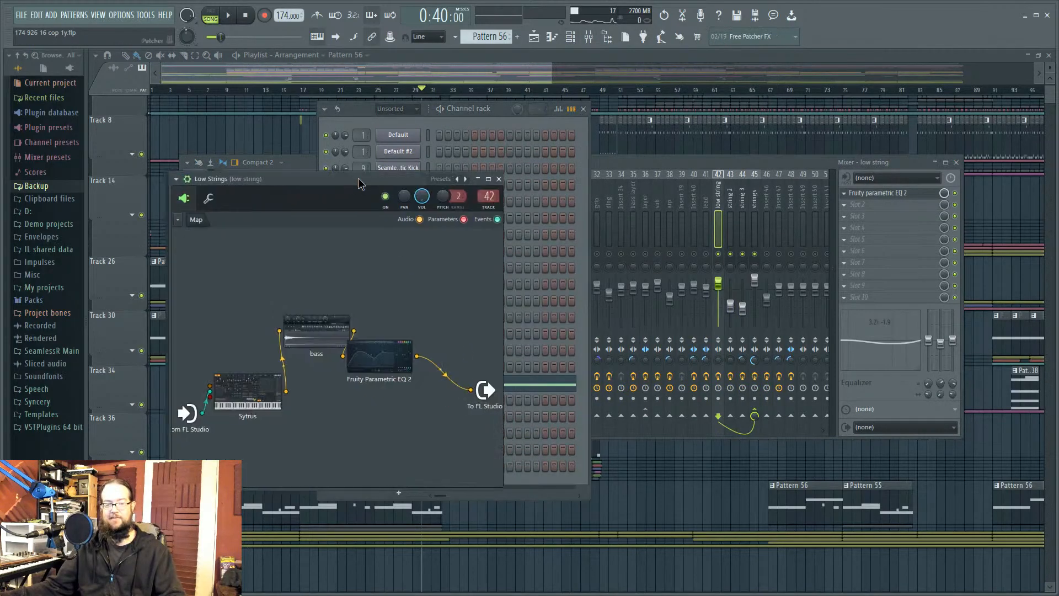
{"action": "left_click_drag", "start_coordinate": [349, 182], "coordinate": [685, 185]}
{"action": "left_click", "coordinate": [609, 390]}
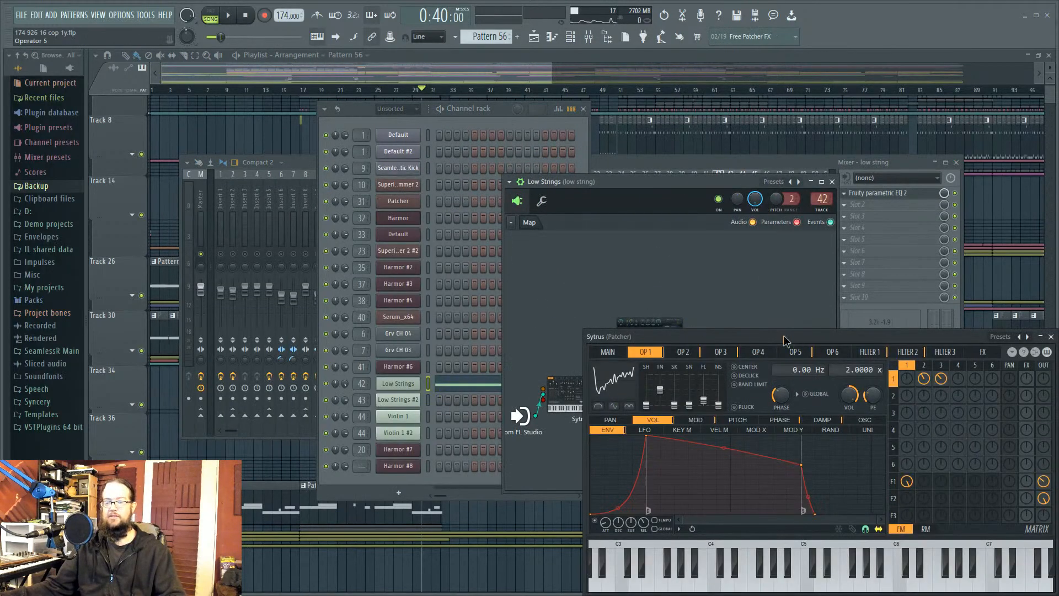
{"action": "left_click_drag", "start_coordinate": [791, 336], "coordinate": [427, 180]}
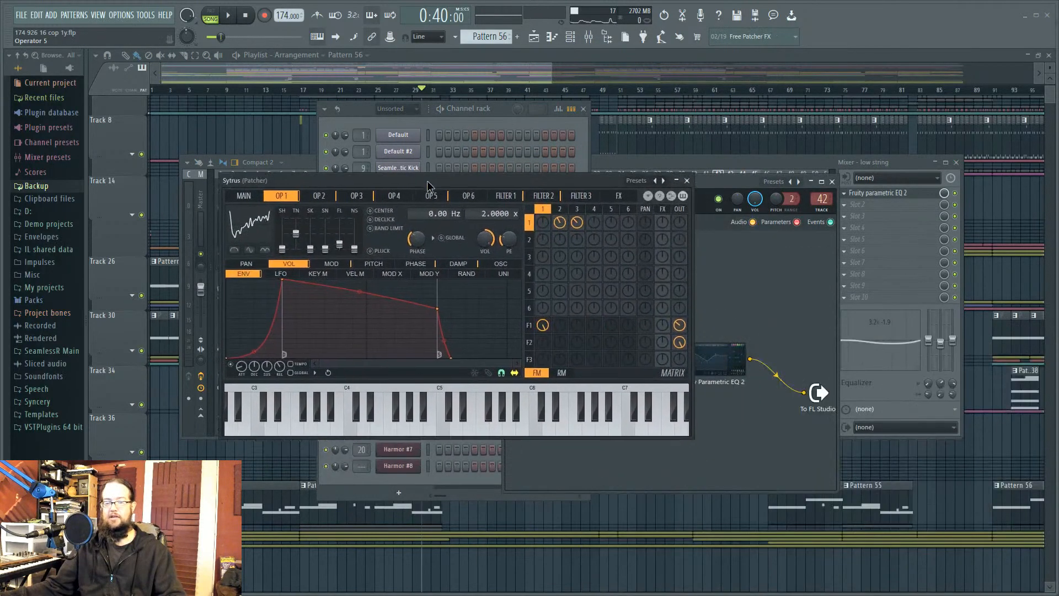
Step: Browse Sytrus operators 1–3, toggle the matrix between FM and RM, and open the plugin picker
{"action": "left_click", "coordinate": [561, 210]}
{"action": "left_click", "coordinate": [577, 209]}
{"action": "left_click", "coordinate": [552, 211]}
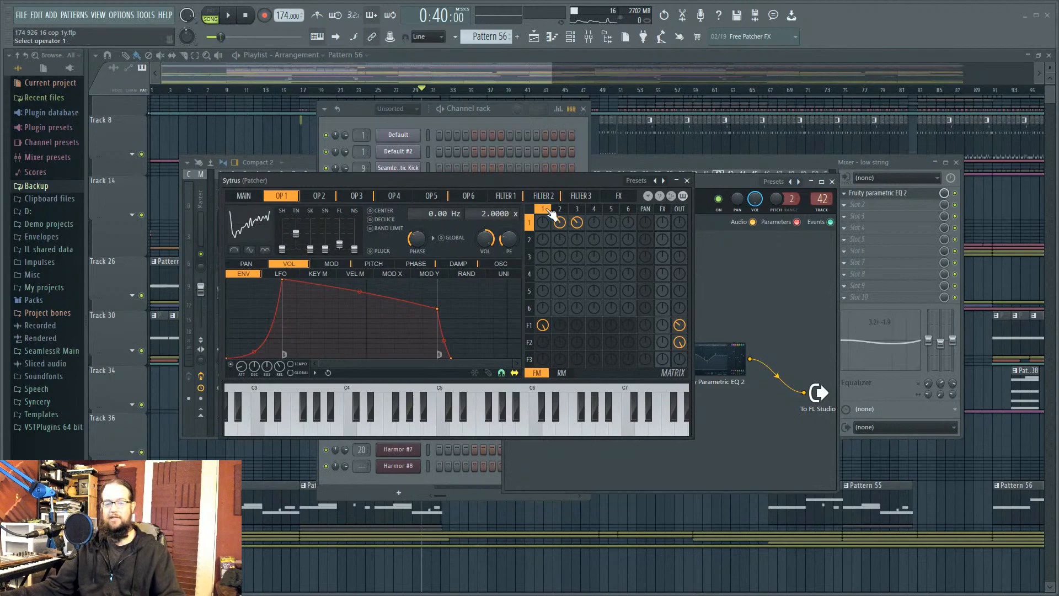
{"action": "left_click", "coordinate": [562, 372]}
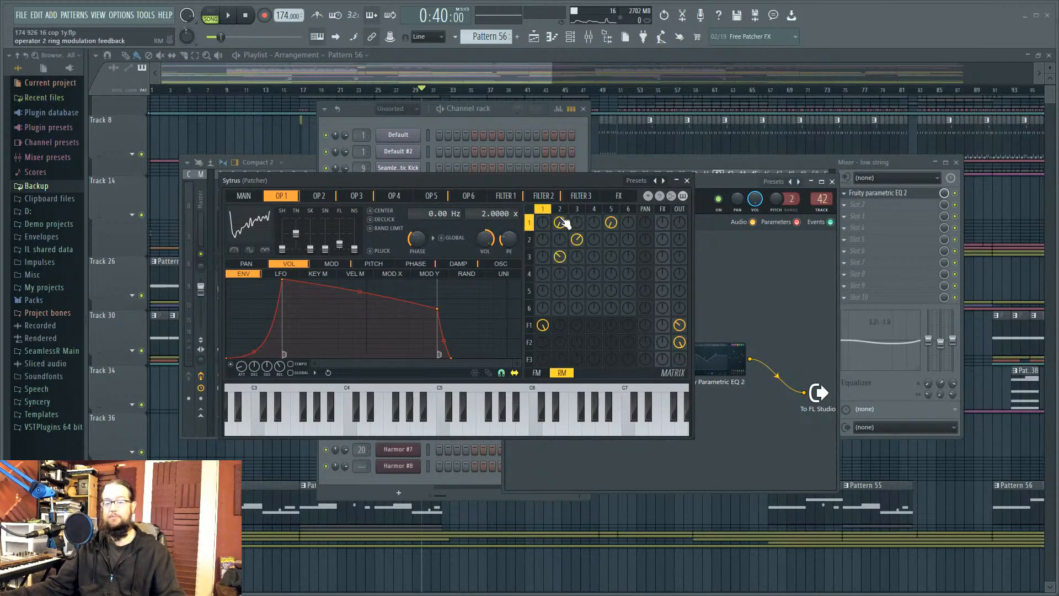
{"action": "left_click", "coordinate": [538, 373]}
{"action": "left_click", "coordinate": [560, 209]}
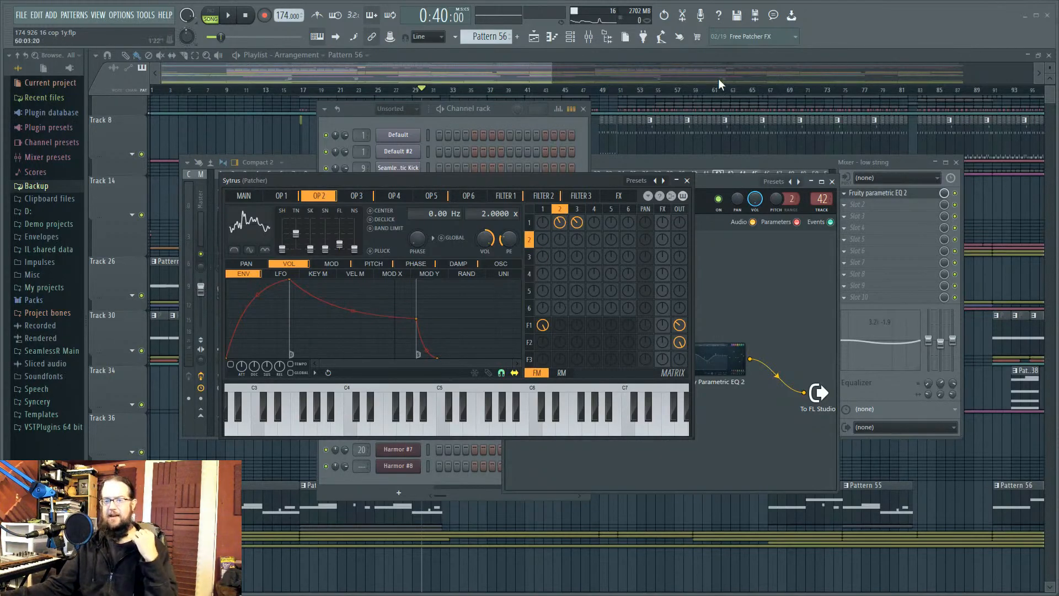
{"action": "key", "text": "F8"}
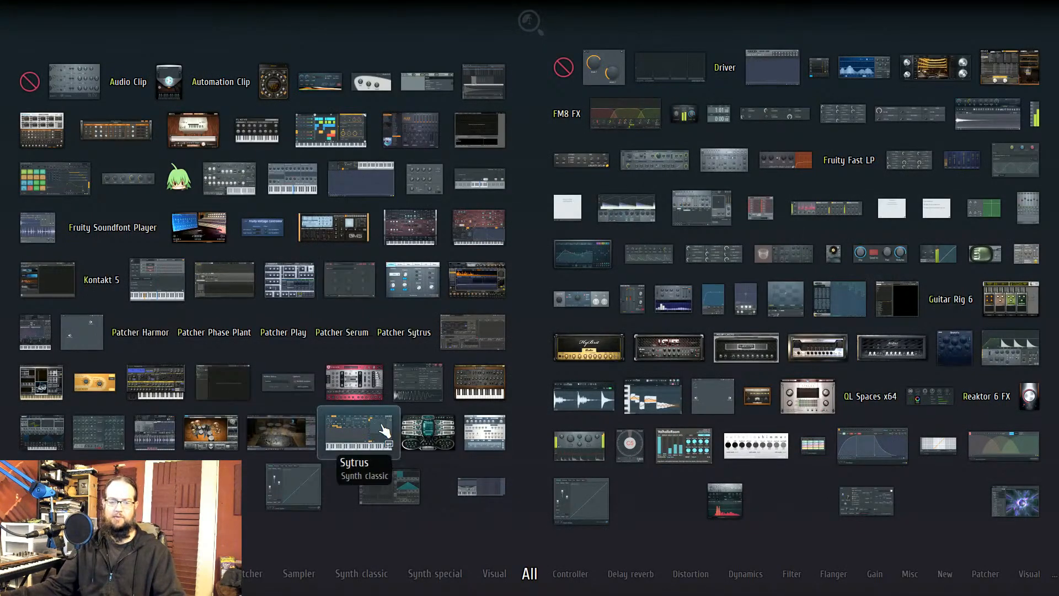
Step: Add a new Sytrus instrument and close the Patcher's Sytrus window
{"action": "left_click", "coordinate": [357, 433]}
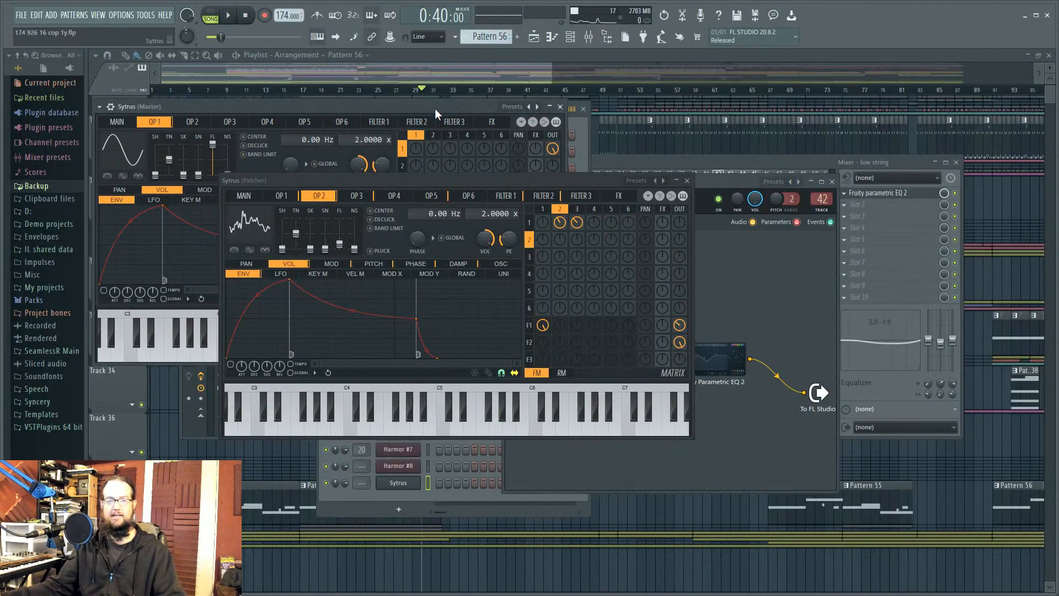
{"action": "left_click_drag", "start_coordinate": [435, 110], "coordinate": [946, 157]}
{"action": "left_click_drag", "start_coordinate": [580, 184], "coordinate": [414, 184]}
{"action": "left_click_drag", "start_coordinate": [727, 150], "coordinate": [663, 170]}
{"action": "left_click", "coordinate": [520, 178]}
{"action": "left_click_drag", "start_coordinate": [578, 174], "coordinate": [381, 166]}
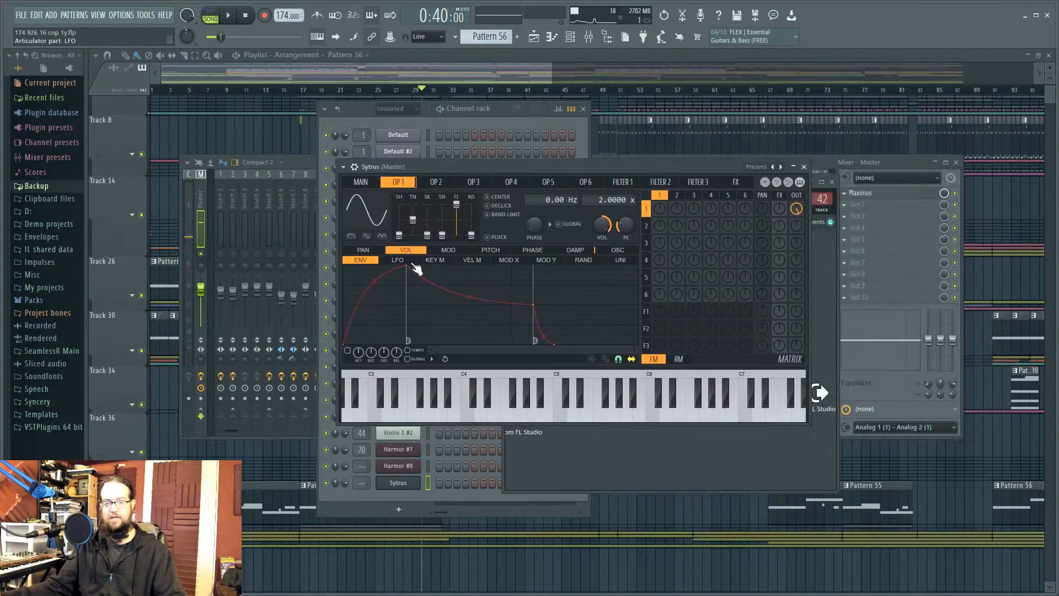
Step: Slope operator 1's pitch MOD X envelope upward and lower Modulation X to audition
{"action": "left_click", "coordinate": [490, 249]}
{"action": "left_click", "coordinate": [509, 260]}
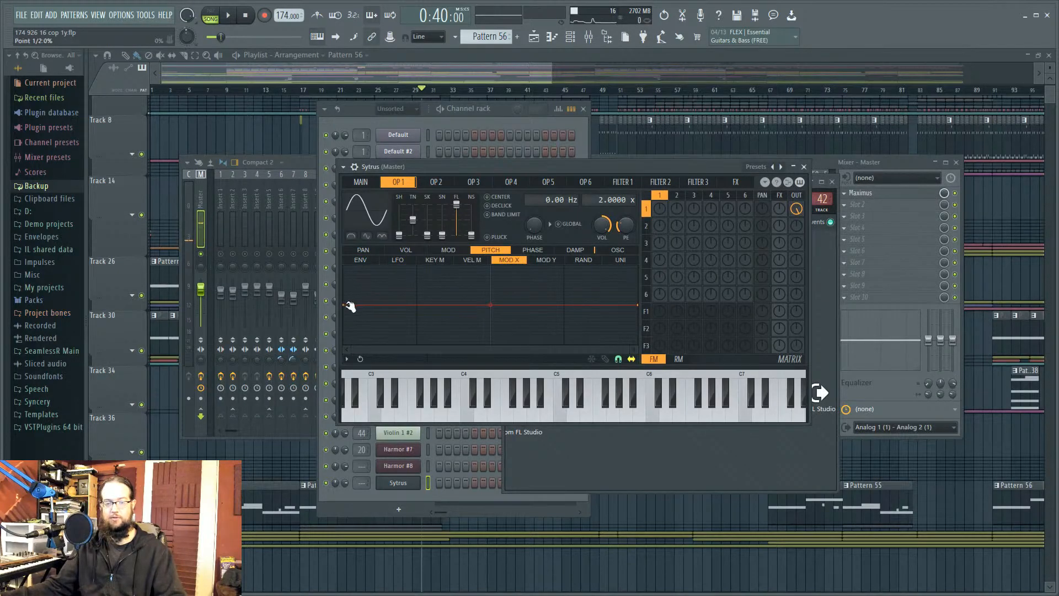
{"action": "left_click_drag", "start_coordinate": [348, 306], "coordinate": [347, 343]}
{"action": "left_click_drag", "start_coordinate": [638, 306], "coordinate": [638, 259]}
{"action": "left_click", "coordinate": [362, 183]}
{"action": "mouse_move", "coordinate": [429, 280]}
{"action": "left_mouse_down"}
{"action": "mouse_move", "coordinate": [429, 317]}
{"action": "mouse_move", "coordinate": [429, 270]}
{"action": "left_mouse_up"}
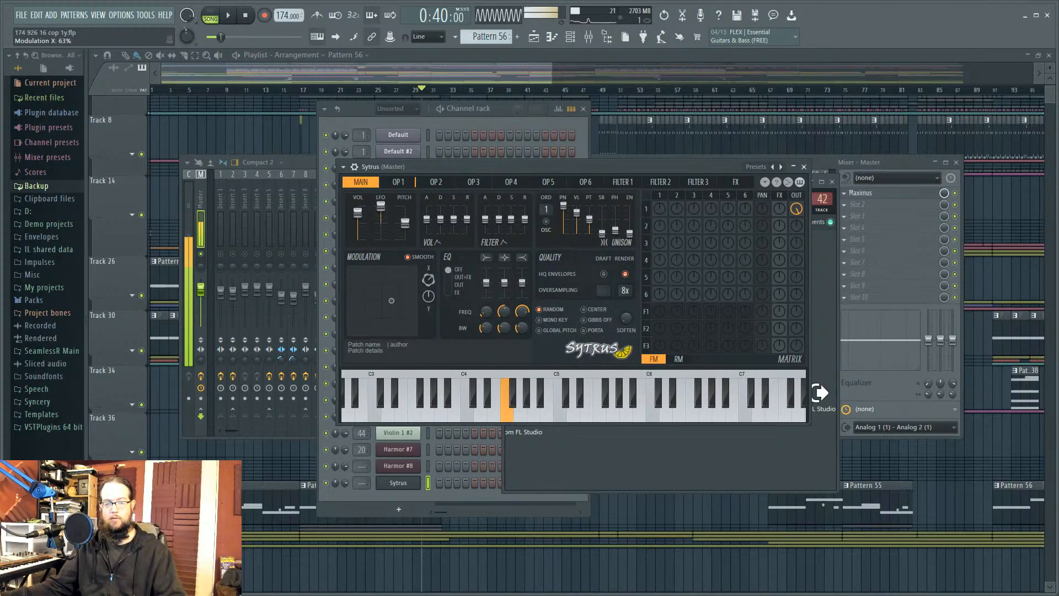
Step: Flatten the pitch envelope, slope the phase MOD X envelope upward, and set Modulation X to 11%
{"action": "left_click", "coordinate": [660, 196]}
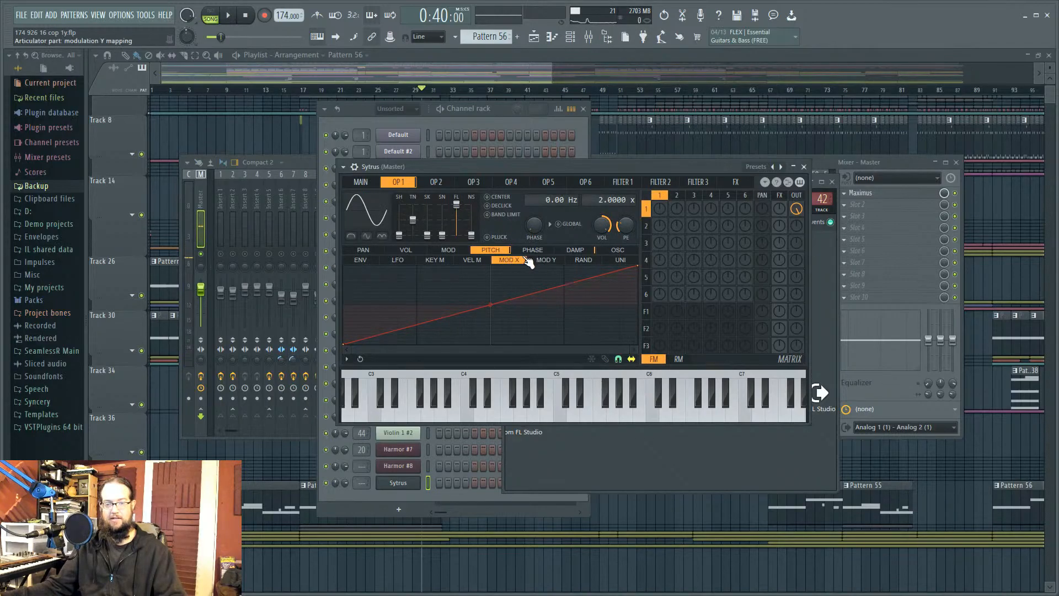
{"action": "left_click_drag", "start_coordinate": [347, 344], "coordinate": [345, 304]}
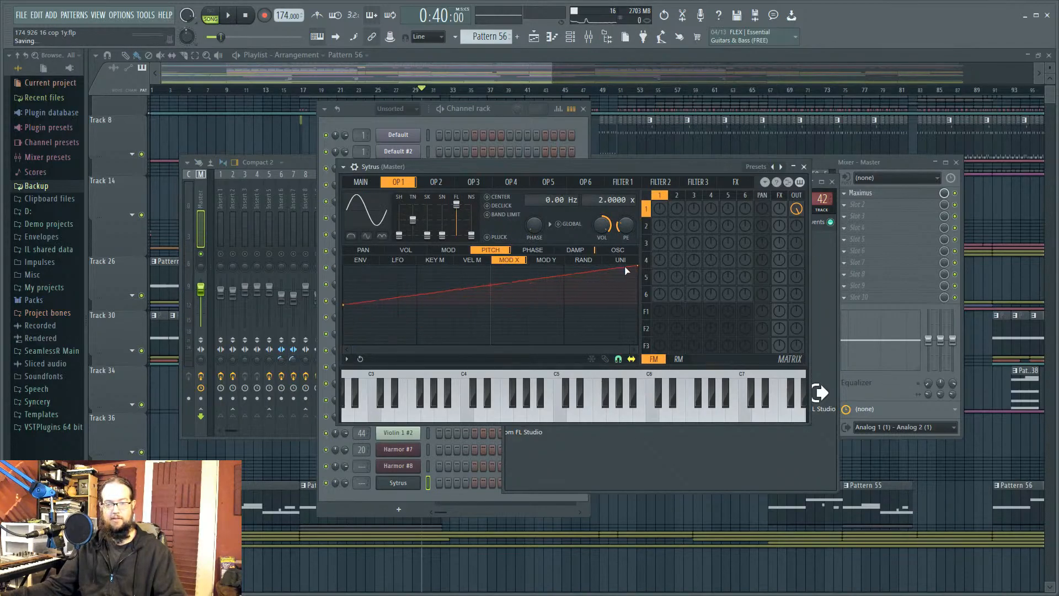
{"action": "mouse_move", "coordinate": [638, 267]}
{"action": "left_mouse_down"}
{"action": "mouse_move", "coordinate": [643, 305]}
{"action": "mouse_move", "coordinate": [641, 268]}
{"action": "left_mouse_up"}
{"action": "left_click", "coordinate": [546, 251]}
{"action": "left_click_drag", "start_coordinate": [345, 305], "coordinate": [346, 344]}
{"action": "left_click", "coordinate": [374, 184]}
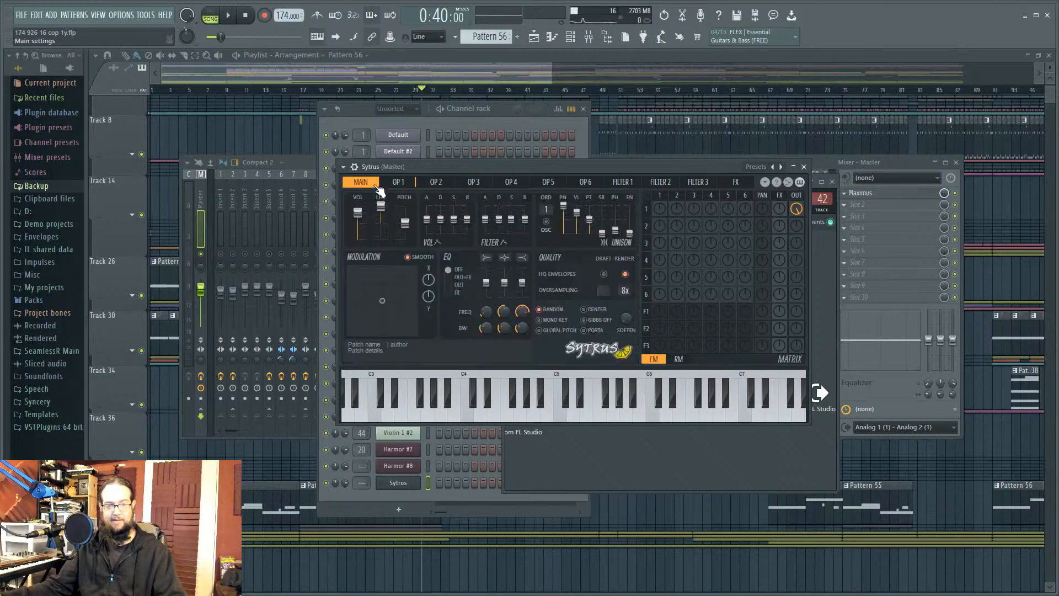
{"action": "left_click_drag", "start_coordinate": [428, 280], "coordinate": [428, 275]}
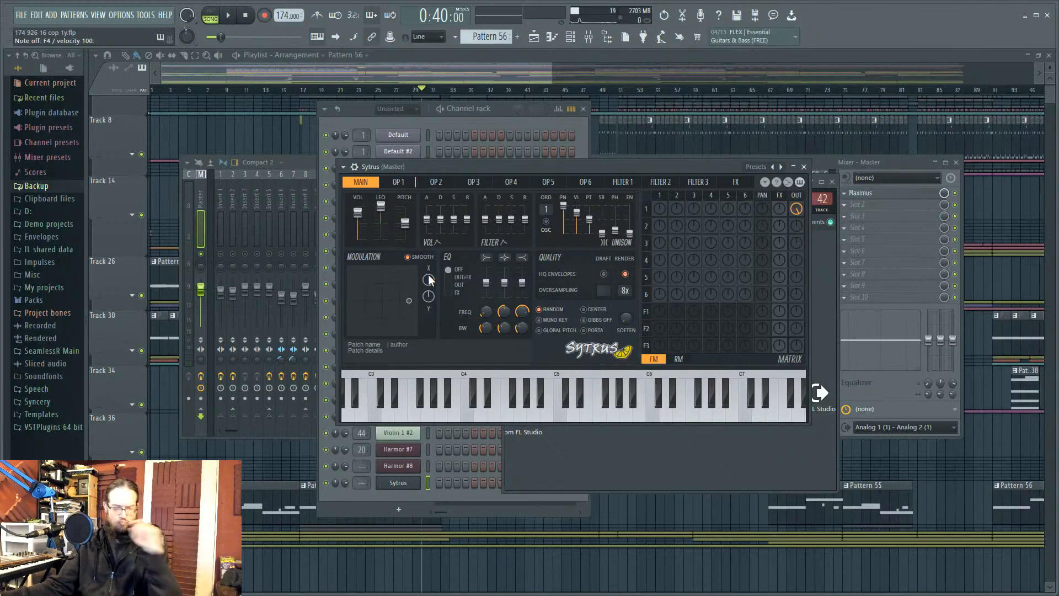
{"action": "left_click_drag", "start_coordinate": [428, 282], "coordinate": [428, 301]}
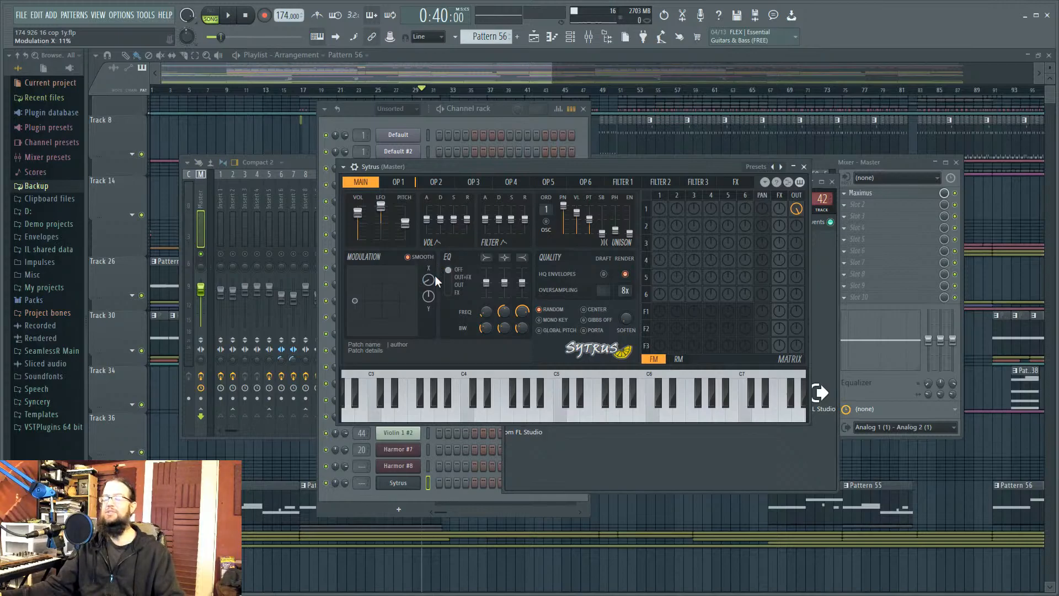
Step: Compare Sytrus operators 1 and 2, trying slight frequency detunes, and finish on operator 1
{"action": "left_click", "coordinate": [677, 195]}
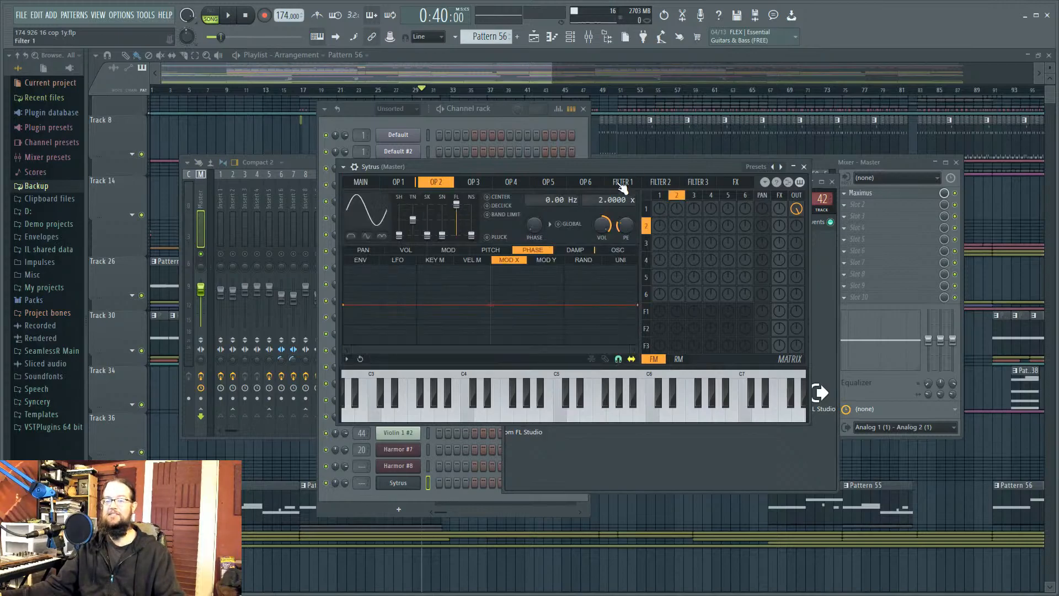
{"action": "left_click_drag", "start_coordinate": [559, 200], "coordinate": [616, 199]}
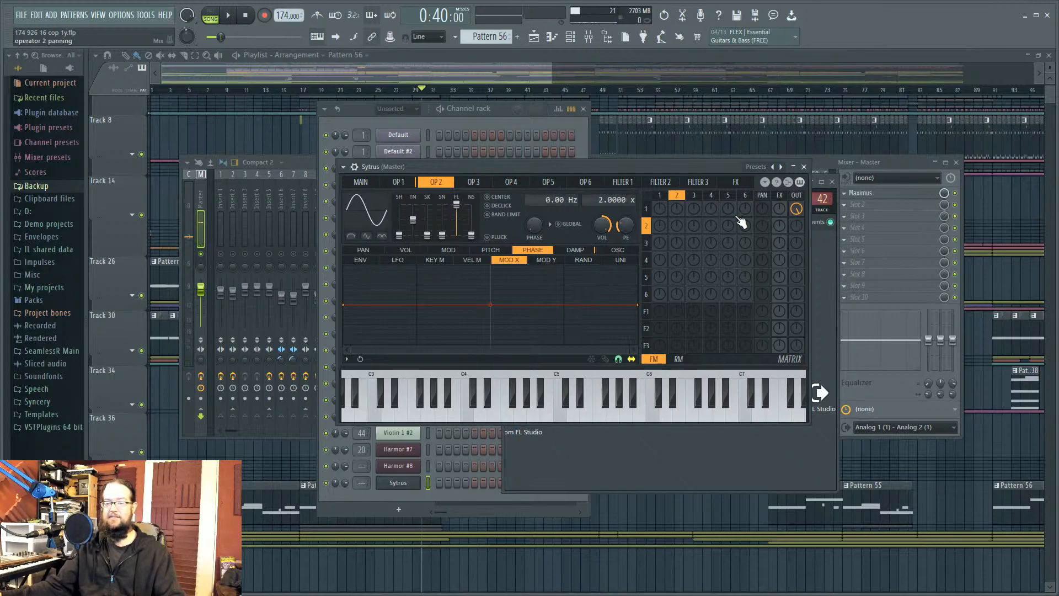
{"action": "left_click", "coordinate": [661, 196]}
{"action": "left_click_drag", "start_coordinate": [558, 200], "coordinate": [615, 197]}
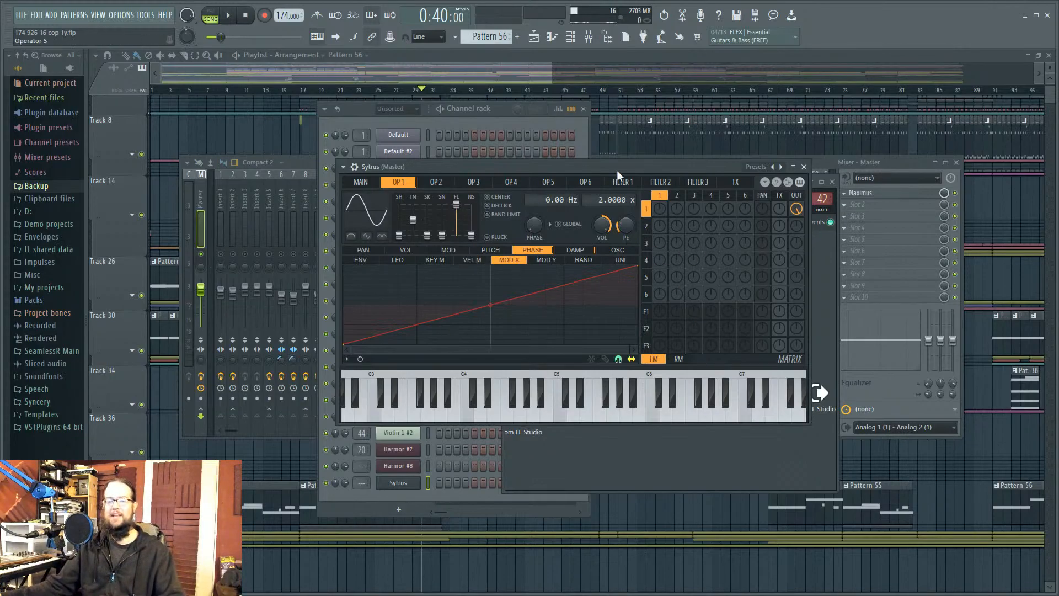
{"action": "left_click", "coordinate": [361, 182]}
{"action": "left_click", "coordinate": [659, 195]}
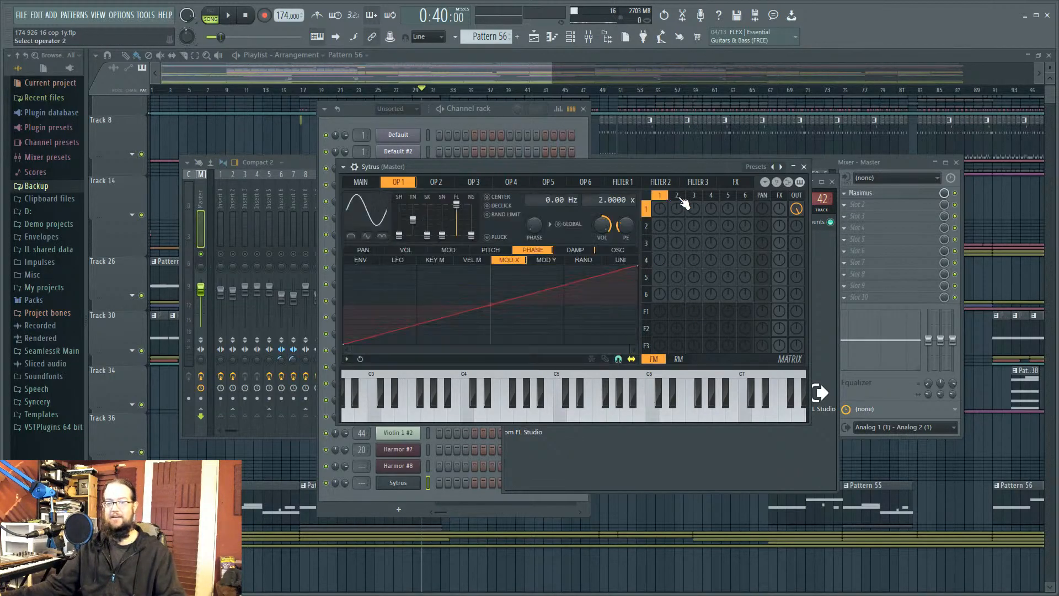
{"action": "left_click", "coordinate": [677, 195]}
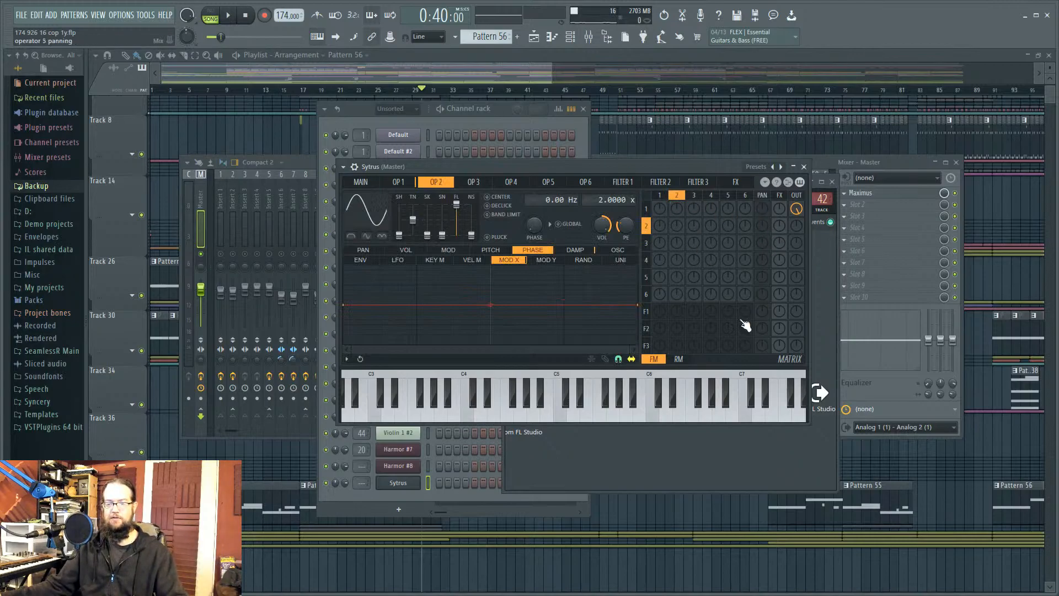
{"action": "left_click", "coordinate": [668, 198]}
Step: Make operator 1 a saw converted to sine harmonics with randomized phases
{"action": "left_click", "coordinate": [371, 214]}
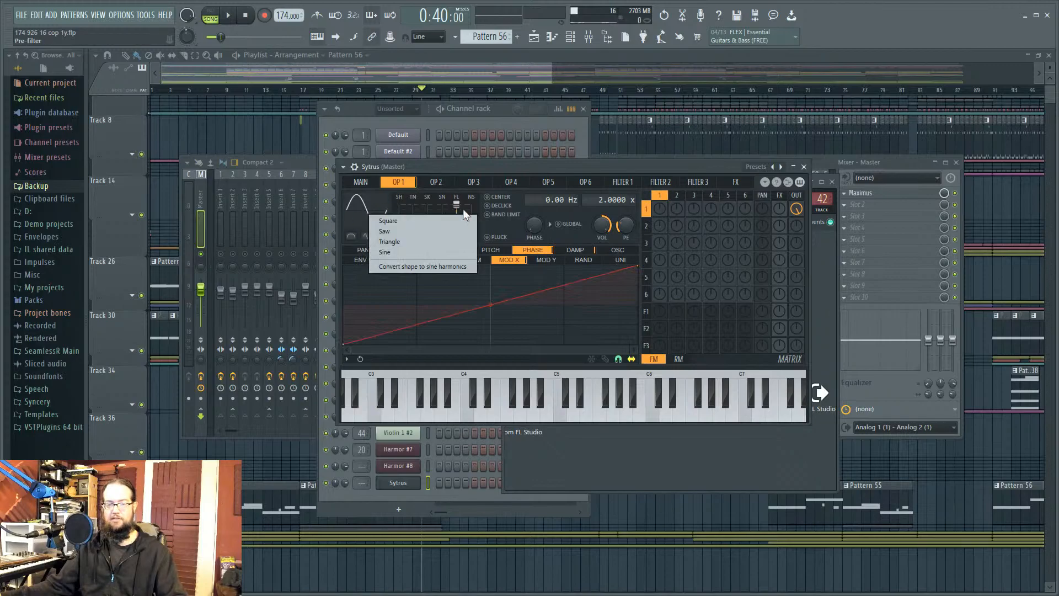
{"action": "left_click", "coordinate": [434, 232]}
{"action": "left_click", "coordinate": [356, 208]}
{"action": "left_click", "coordinate": [389, 259]}
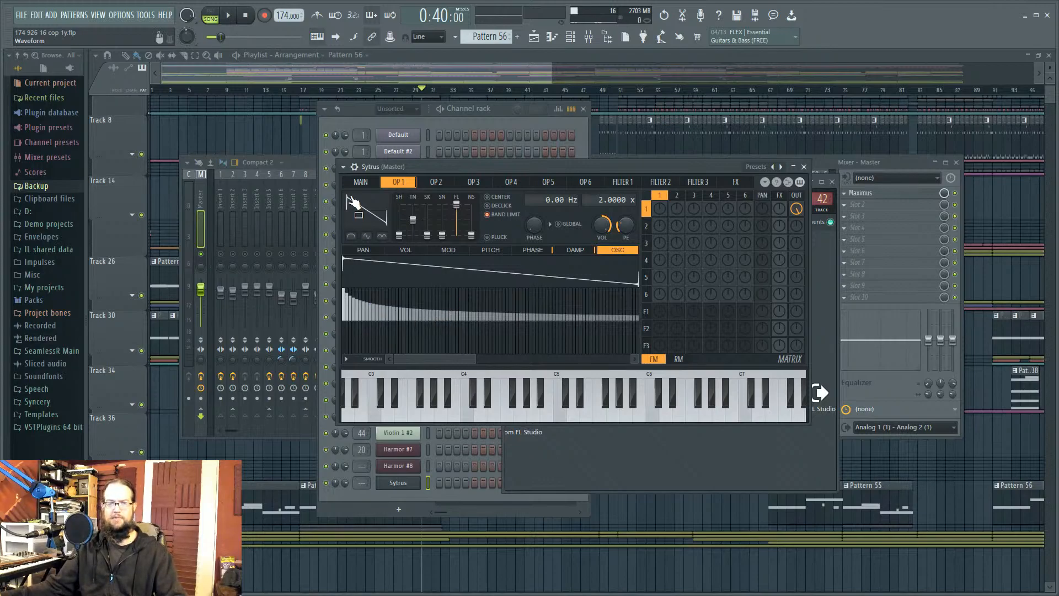
{"action": "left_click", "coordinate": [350, 359]}
{"action": "left_click", "coordinate": [387, 489]}
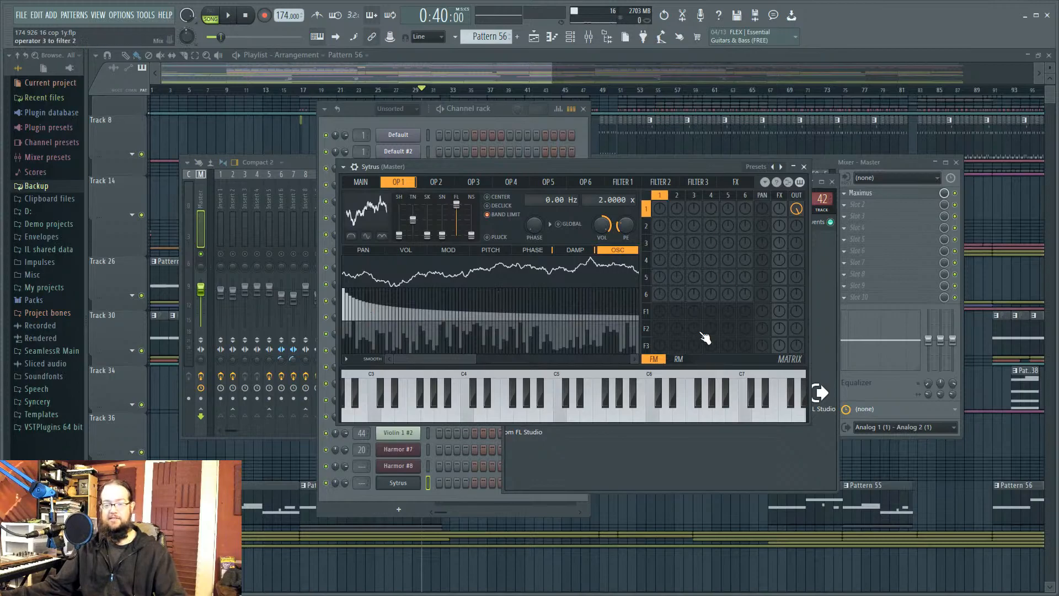
Step: Make operator 2 a saw converted to sine harmonics with randomized phases
{"action": "left_click", "coordinate": [677, 197]}
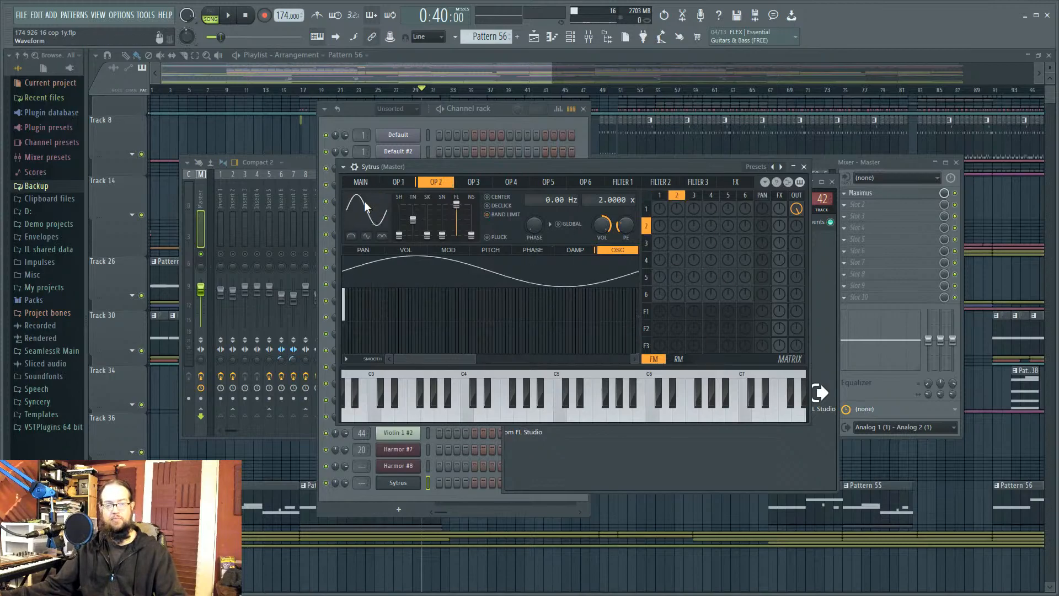
{"action": "left_click", "coordinate": [367, 203]}
{"action": "left_click", "coordinate": [429, 223]}
{"action": "left_click", "coordinate": [372, 218]}
{"action": "left_click", "coordinate": [411, 270]}
{"action": "left_click", "coordinate": [346, 358]}
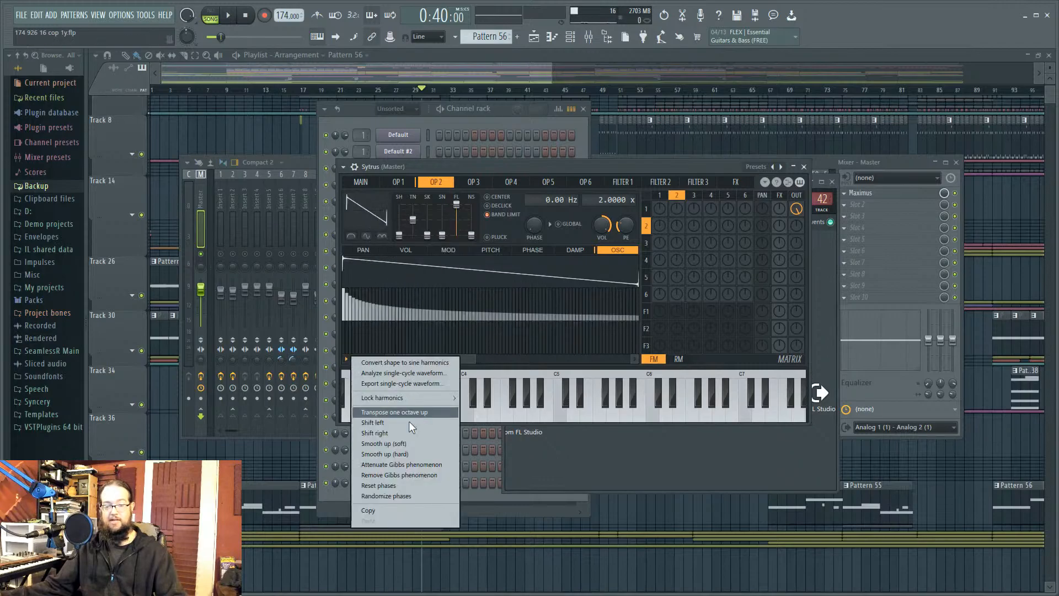
{"action": "left_click", "coordinate": [408, 493]}
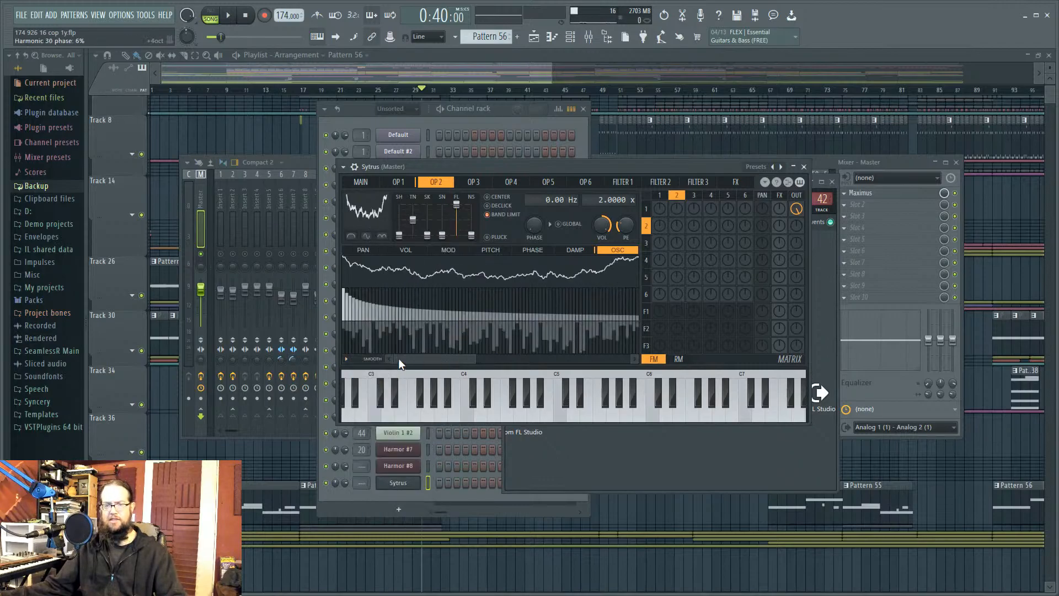
Step: Have operator 2 ring-modulate operator 1 and tune operator 2's ratio to 2.0020x, auditioning F4
{"action": "key", "text": "v"}
{"action": "left_click", "coordinate": [679, 359]}
{"action": "left_click_drag", "start_coordinate": [677, 209], "coordinate": [676, 237]}
{"action": "key", "text": "v"}
{"action": "left_click_drag", "start_coordinate": [615, 200], "coordinate": [615, 197]}
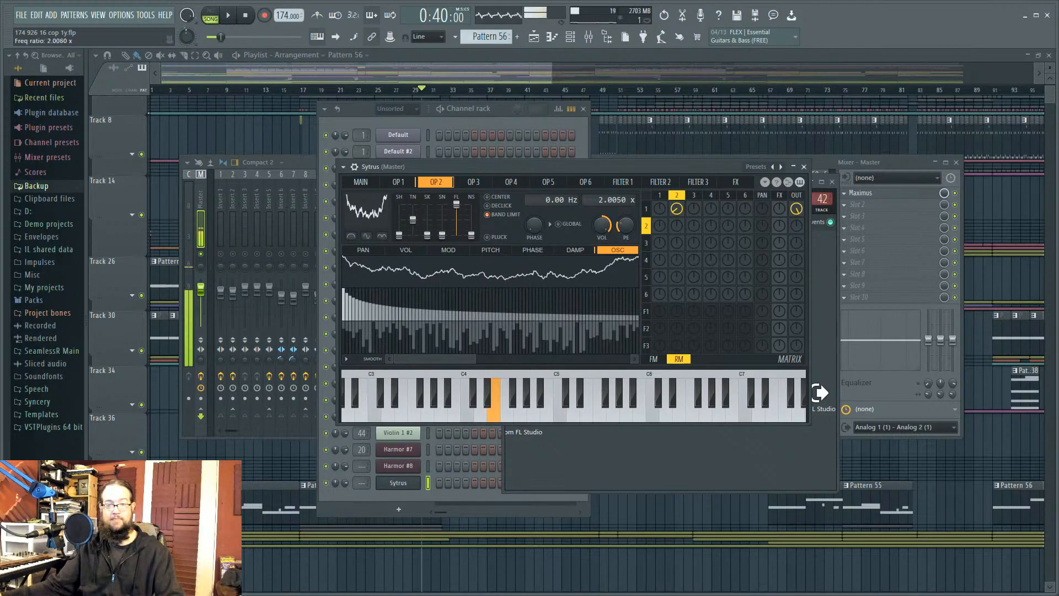
{"action": "left_click_drag", "start_coordinate": [632, 205], "coordinate": [632, 204]}
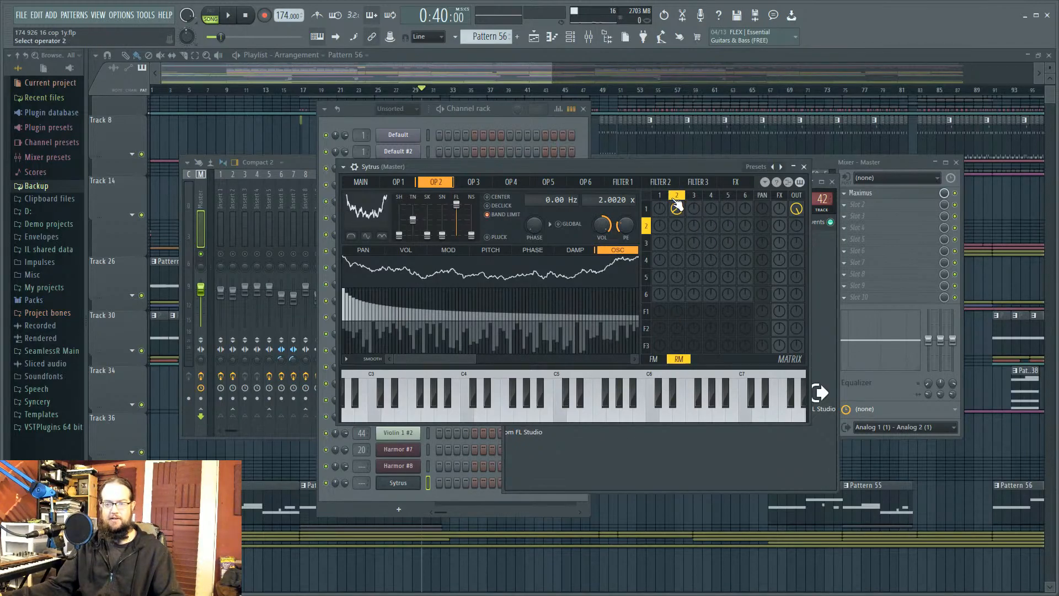
Step: Switch the Sytrus matrix back to FM and deepen operator 2's modulation of operator 1
{"action": "left_click", "coordinate": [659, 195]}
{"action": "left_click", "coordinate": [450, 250]}
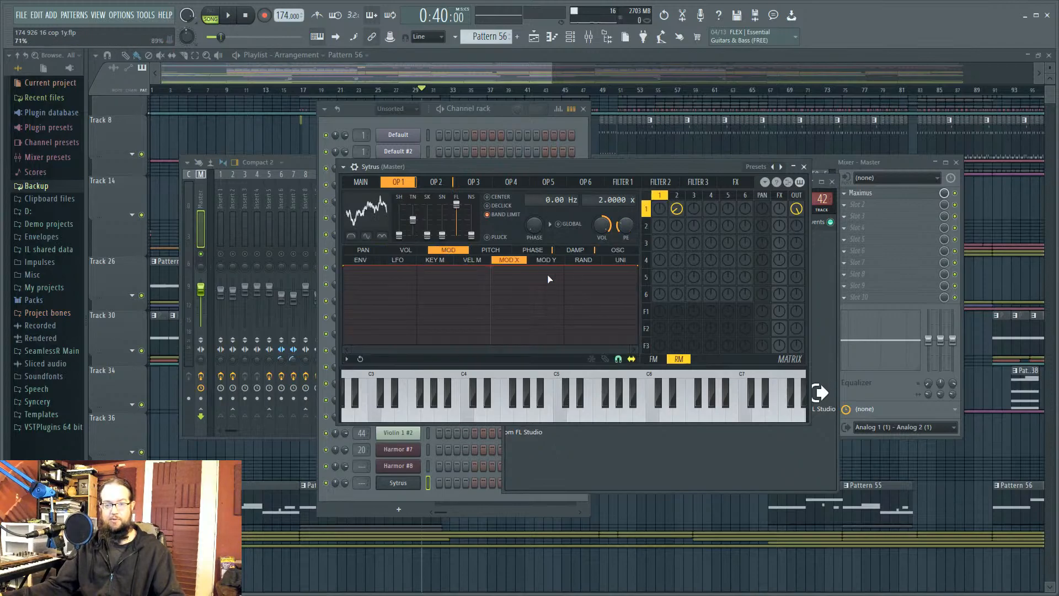
{"action": "left_click", "coordinate": [655, 359]}
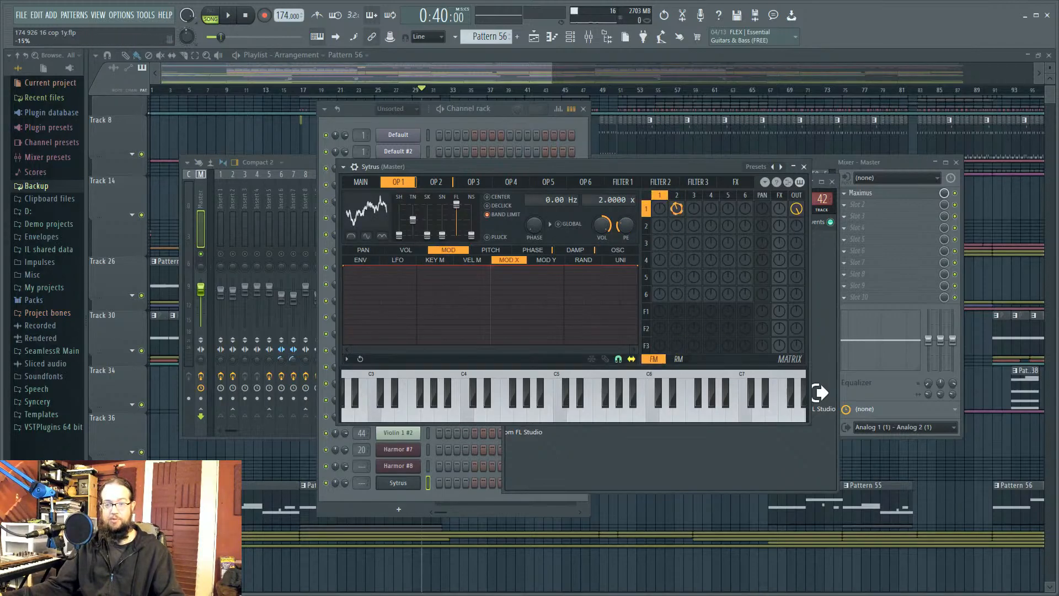
{"action": "left_click_drag", "start_coordinate": [678, 213], "coordinate": [678, 226]}
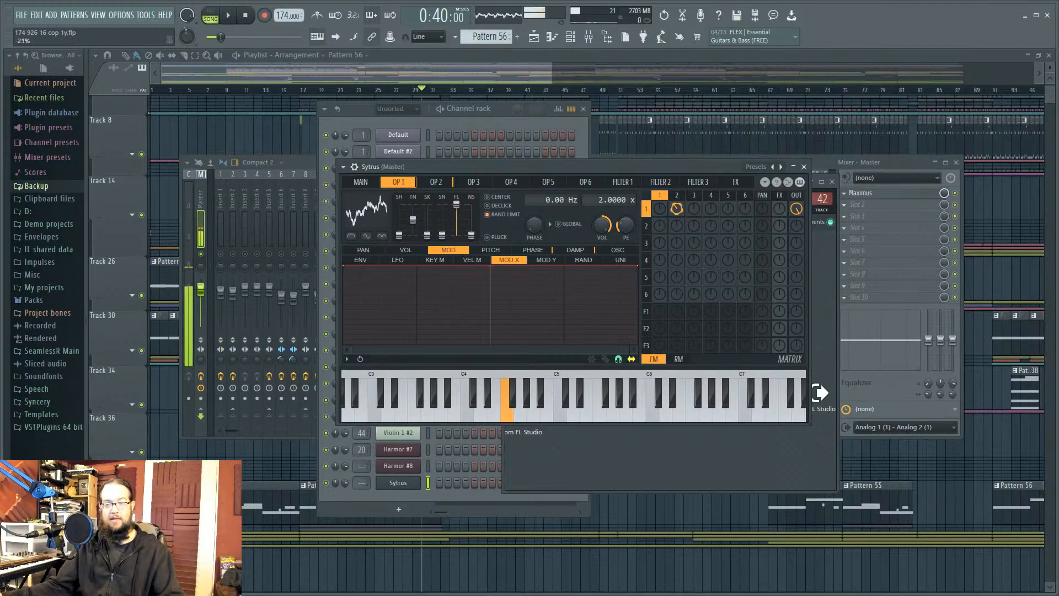
Step: Review both operators' envelopes, then curve operator 1 and 2 modulation attacks concave
{"action": "left_click", "coordinate": [677, 200]}
{"action": "left_click", "coordinate": [678, 207]}
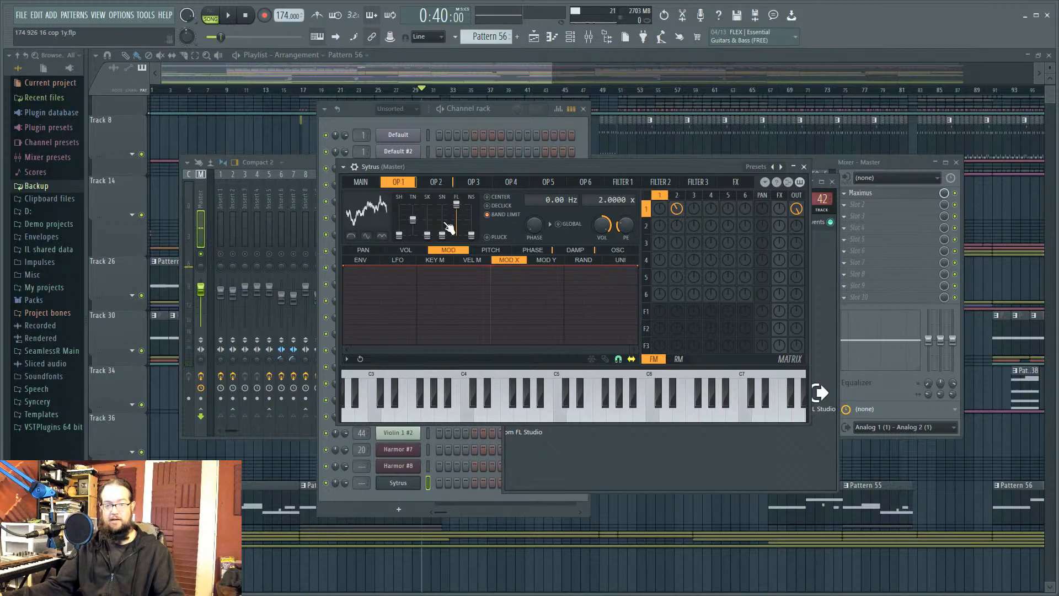
{"action": "left_click", "coordinate": [375, 261]}
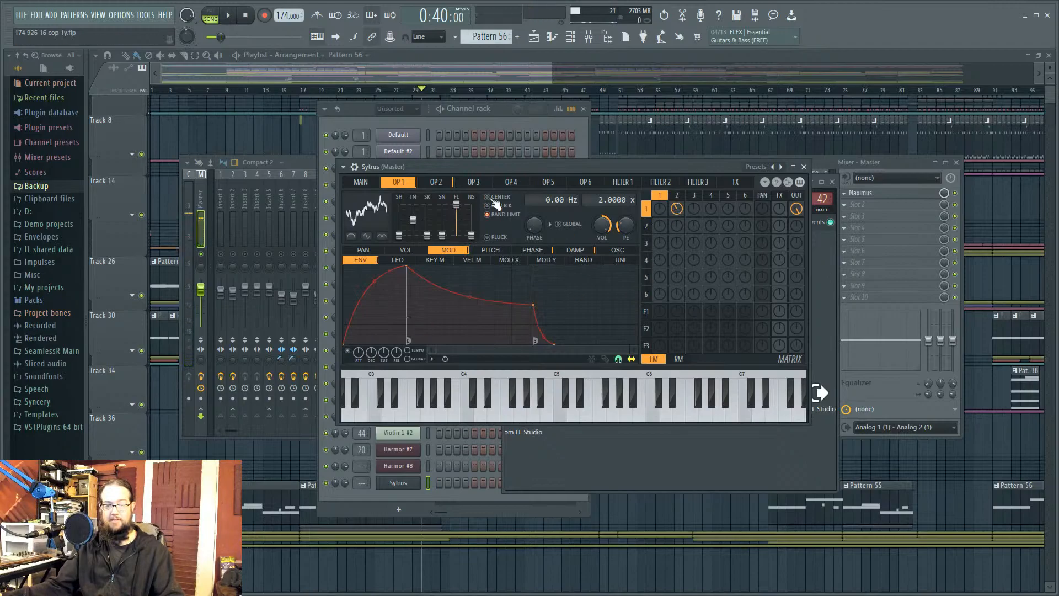
{"action": "left_click", "coordinate": [678, 196]}
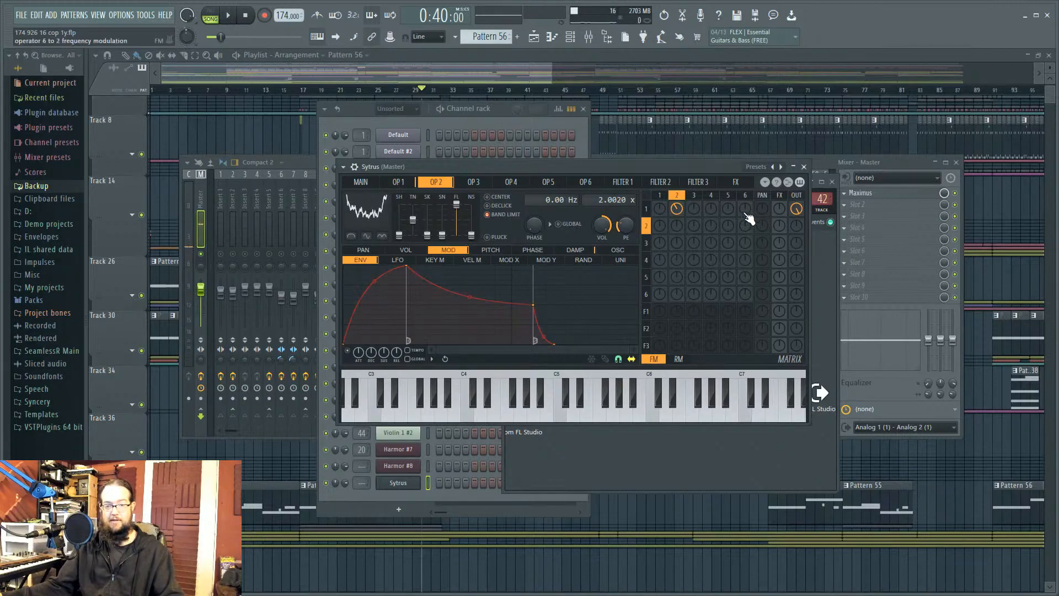
{"action": "left_click", "coordinate": [661, 198]}
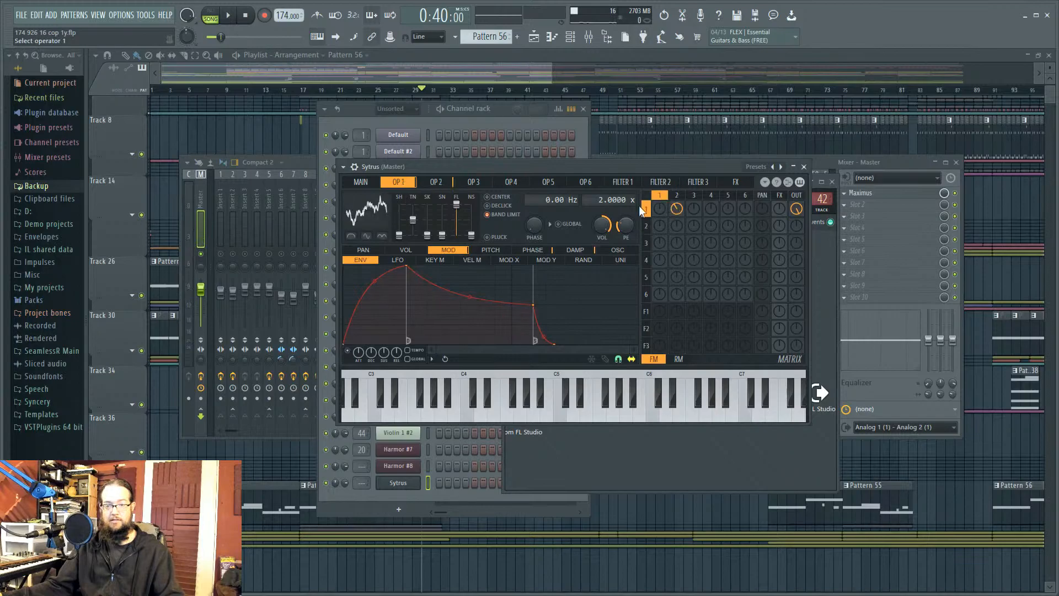
{"action": "left_click", "coordinate": [398, 249]}
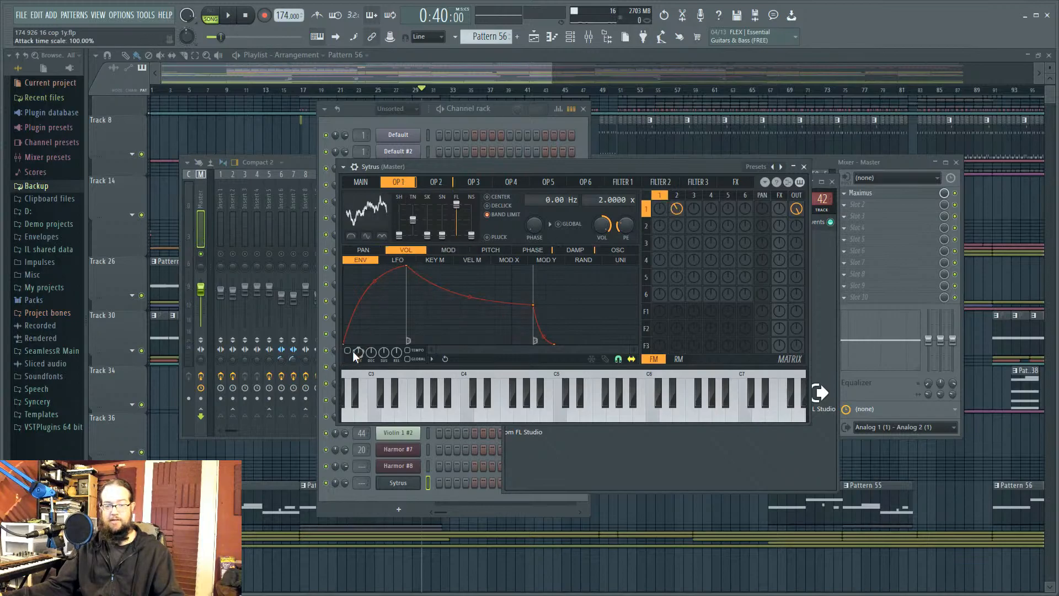
{"action": "left_click", "coordinate": [677, 196]}
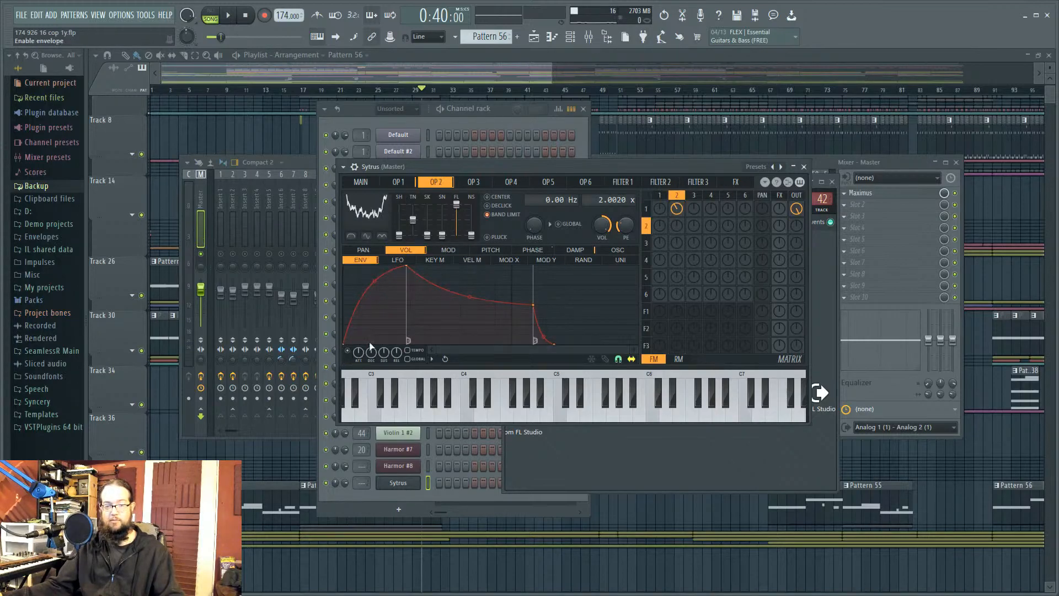
{"action": "left_click", "coordinate": [662, 196]}
{"action": "left_click", "coordinate": [448, 249]}
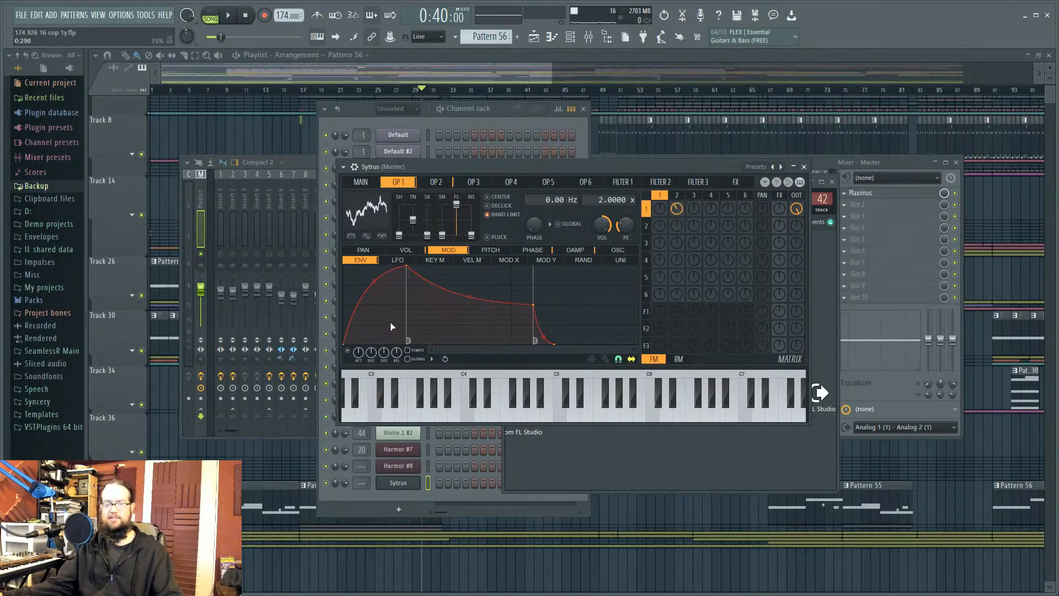
{"action": "left_click_drag", "start_coordinate": [375, 282], "coordinate": [375, 331]}
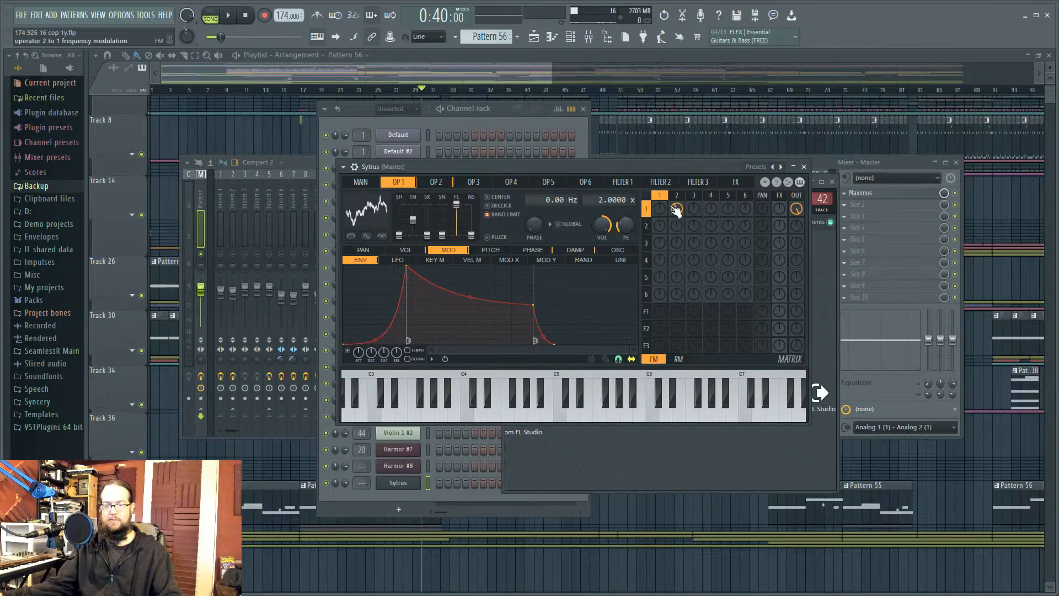
{"action": "left_click", "coordinate": [676, 195]}
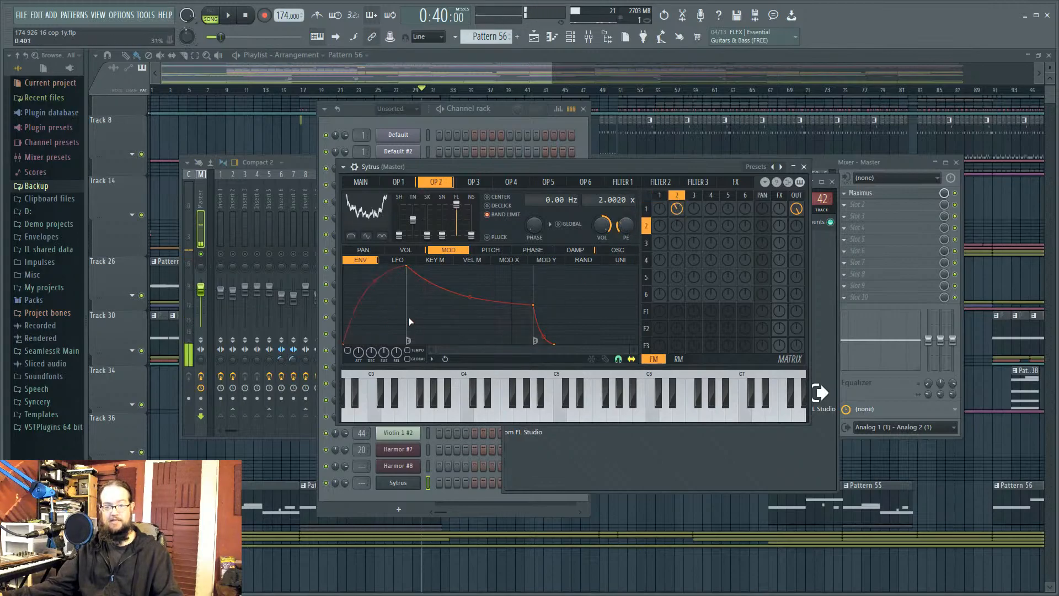
{"action": "left_click_drag", "start_coordinate": [375, 281], "coordinate": [375, 338]}
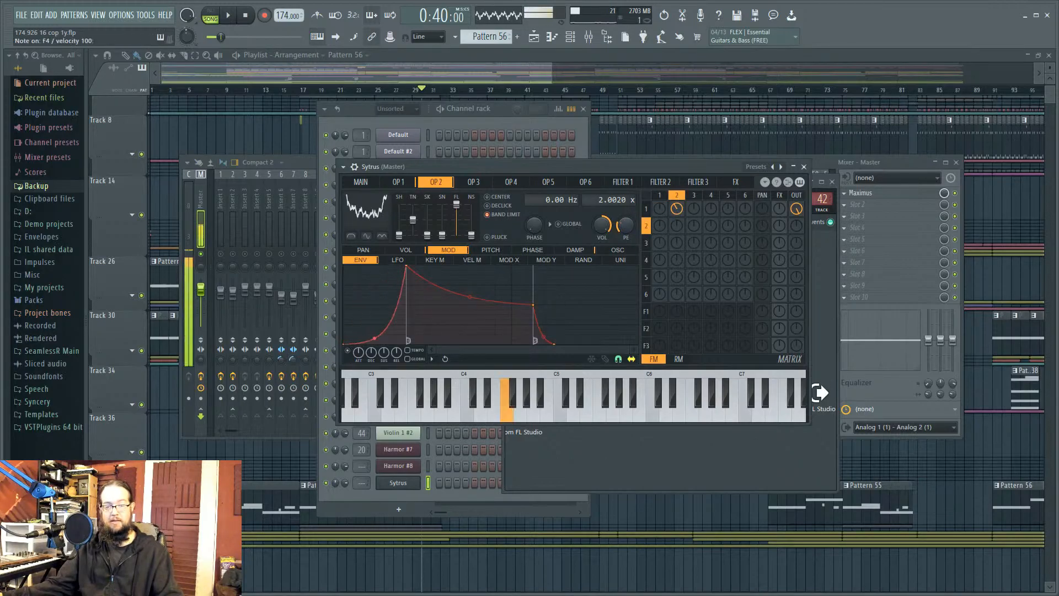
Step: Make operator 2's phase envelope attack concave, adjust its attack length, and audition
{"action": "left_click", "coordinate": [547, 251]}
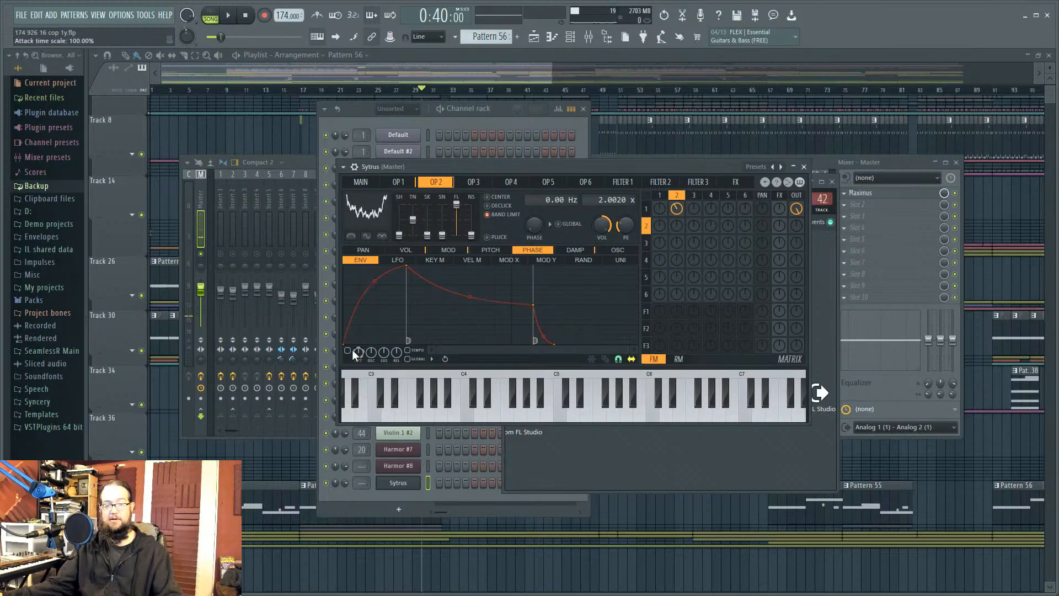
{"action": "left_click_drag", "start_coordinate": [373, 283], "coordinate": [374, 336]}
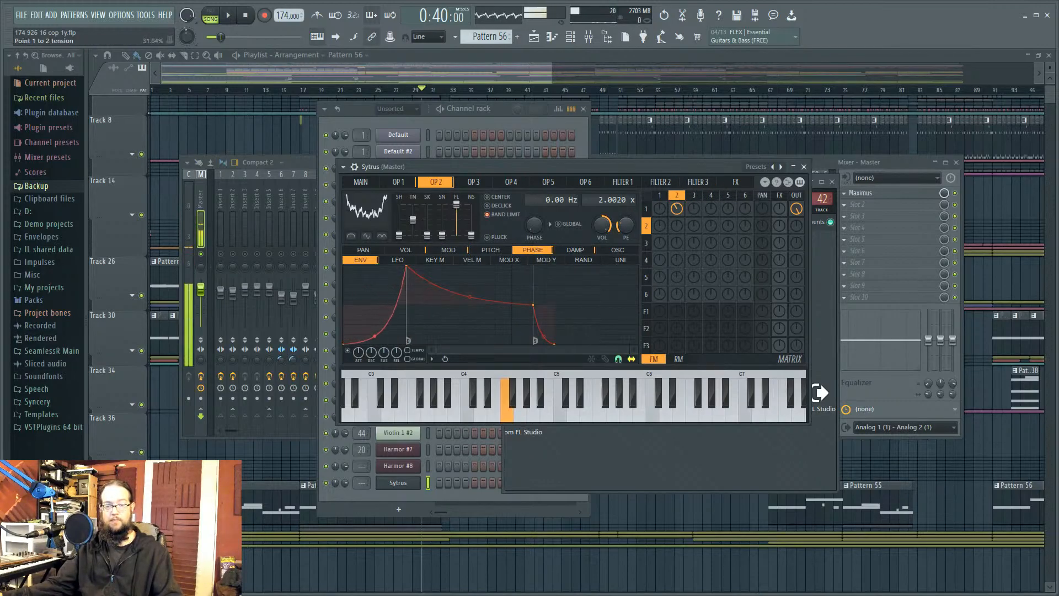
{"action": "left_click_drag", "start_coordinate": [409, 267], "coordinate": [368, 263]}
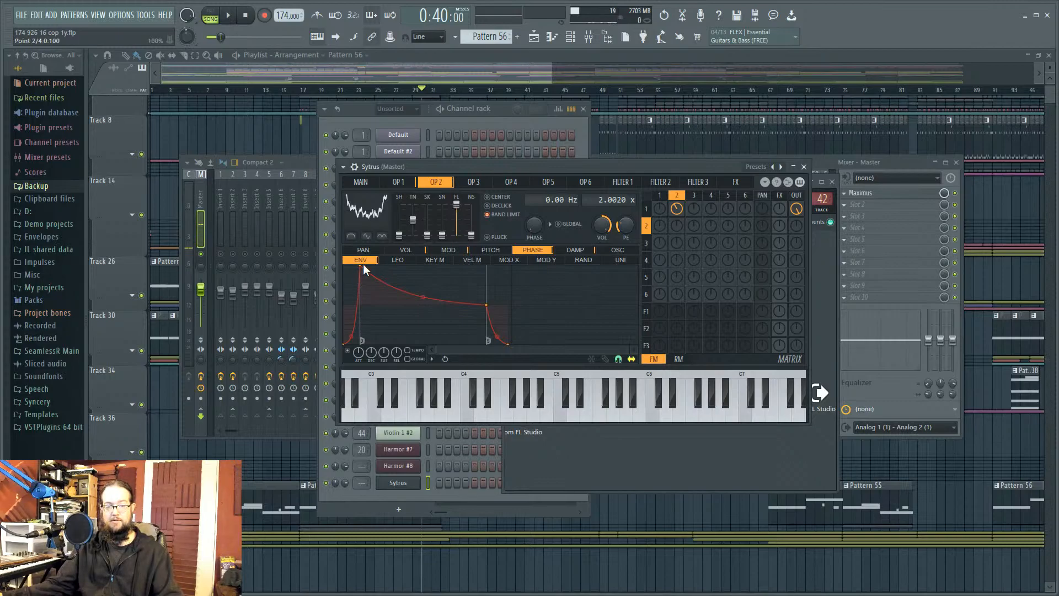
{"action": "left_click_drag", "start_coordinate": [363, 270], "coordinate": [405, 259]}
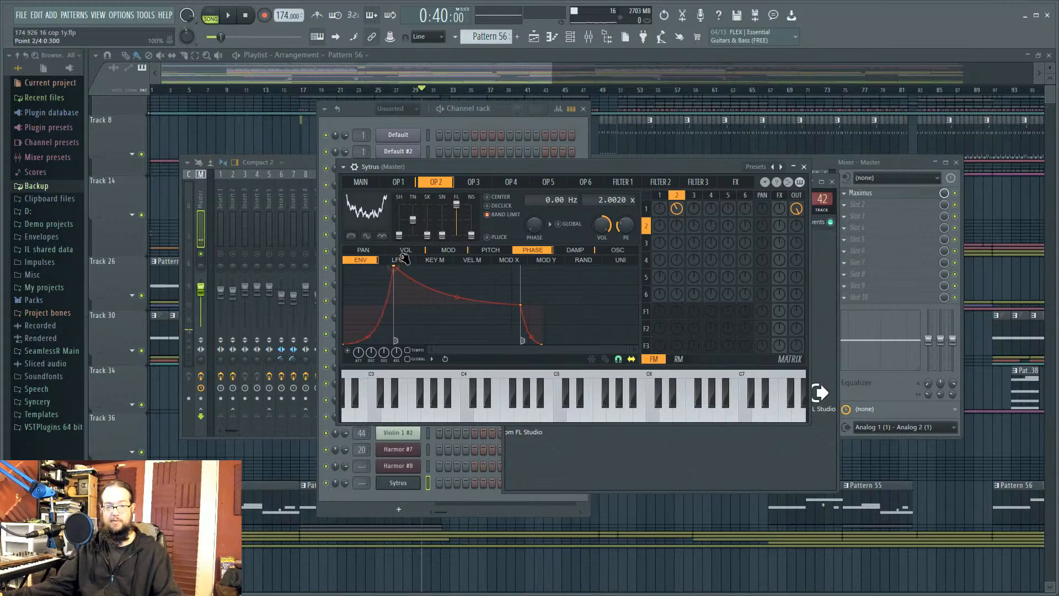
{"action": "left_click", "coordinate": [369, 376]}
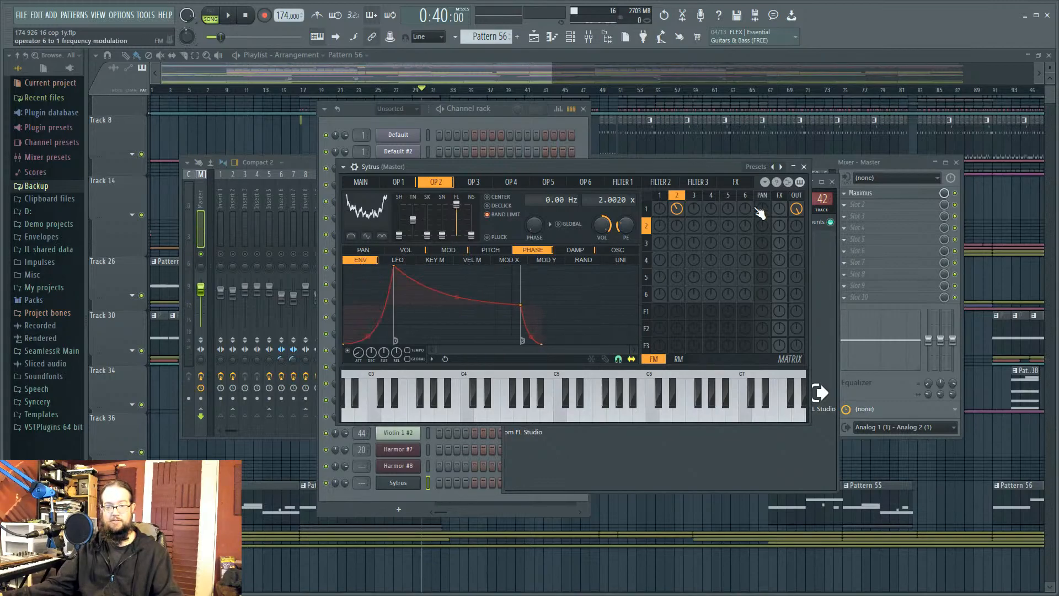
Step: Try a shorter operator 2 modulation attack, retune its attack tension, and audition notes
{"action": "left_click", "coordinate": [456, 250]}
{"action": "left_click_drag", "start_coordinate": [358, 354], "coordinate": [357, 381]}
{"action": "left_click", "coordinate": [411, 251]}
{"action": "left_click", "coordinate": [657, 195]}
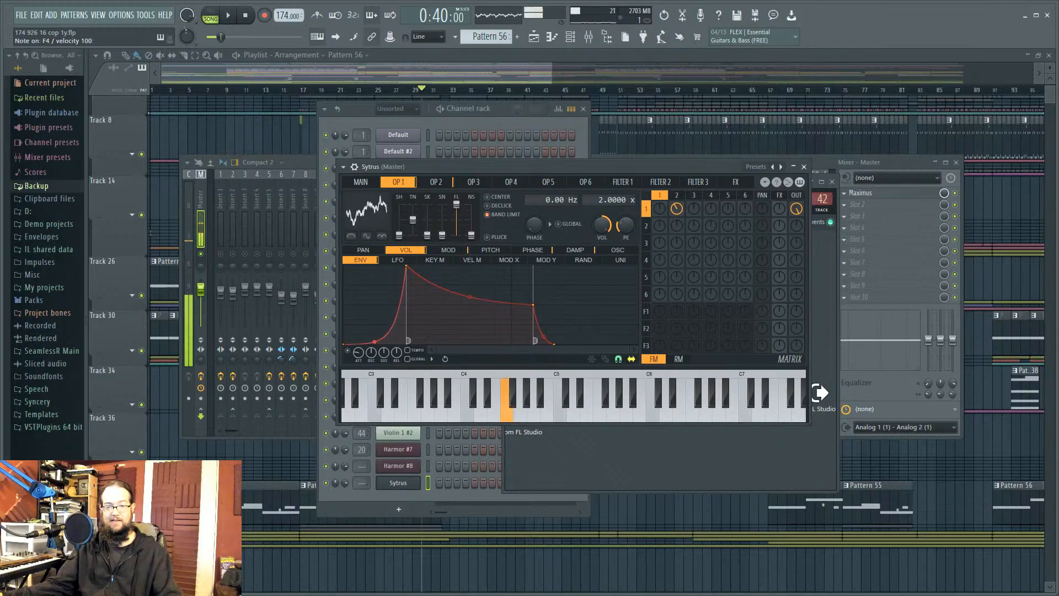
{"action": "left_click", "coordinate": [674, 195]}
{"action": "left_click_drag", "start_coordinate": [375, 281], "coordinate": [375, 333]}
{"action": "left_click", "coordinate": [388, 411]}
{"action": "key", "text": "x"}
{"action": "left_click", "coordinate": [353, 417]}
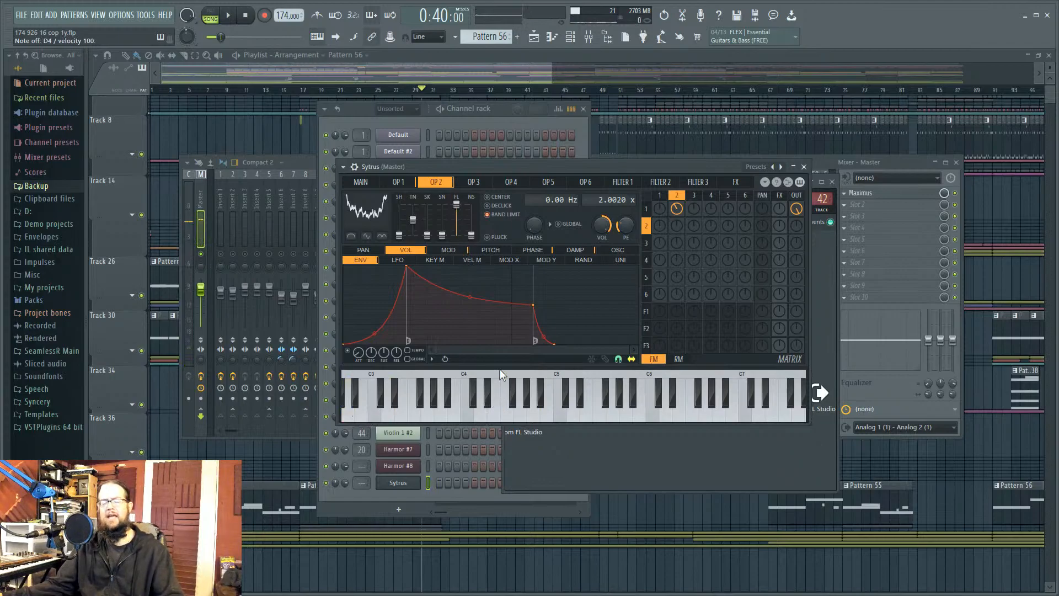
Step: Set Sytrus's draft oversampling to 2x on the MAIN page, then close the Sytrus and Patcher windows
{"action": "left_click", "coordinate": [378, 182]}
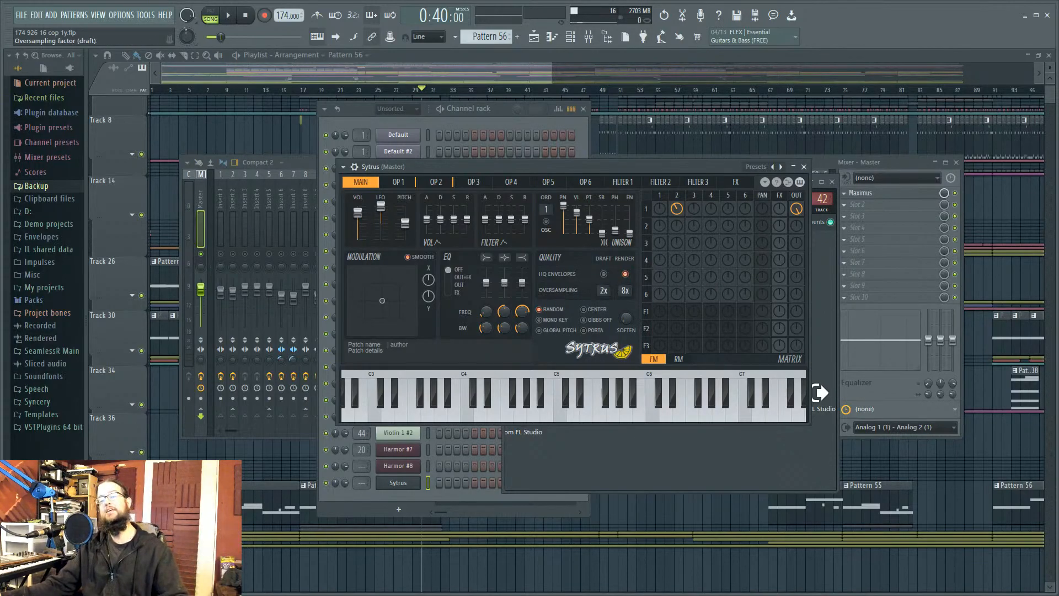
{"action": "mouse_move", "coordinate": [631, 171]}
{"action": "left_mouse_down"}
{"action": "mouse_move", "coordinate": [659, 154]}
{"action": "mouse_move", "coordinate": [644, 165]}
{"action": "left_mouse_up"}
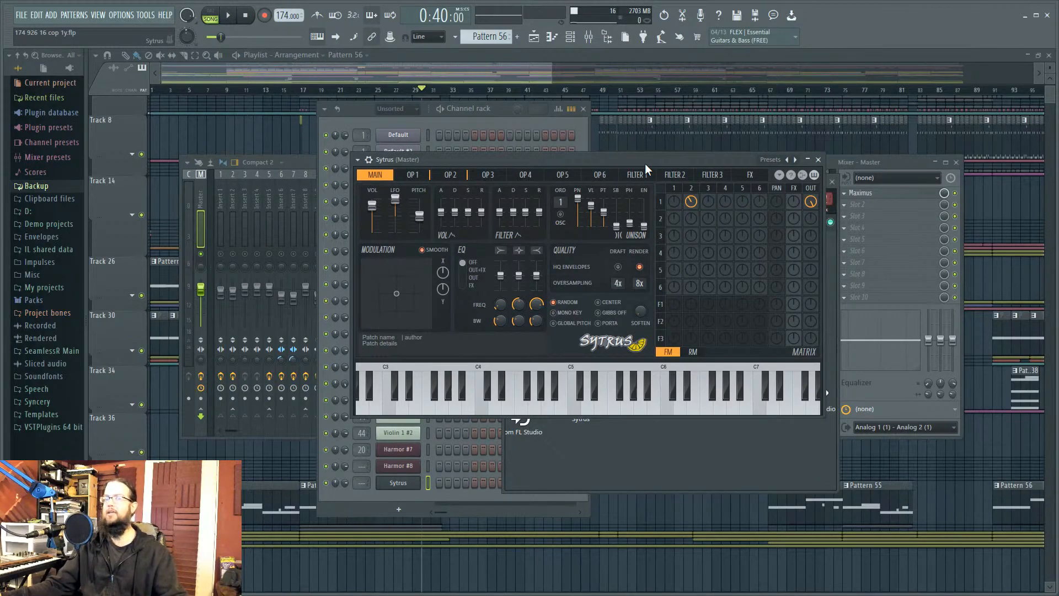
{"action": "left_click_drag", "start_coordinate": [616, 279], "coordinate": [618, 291]}
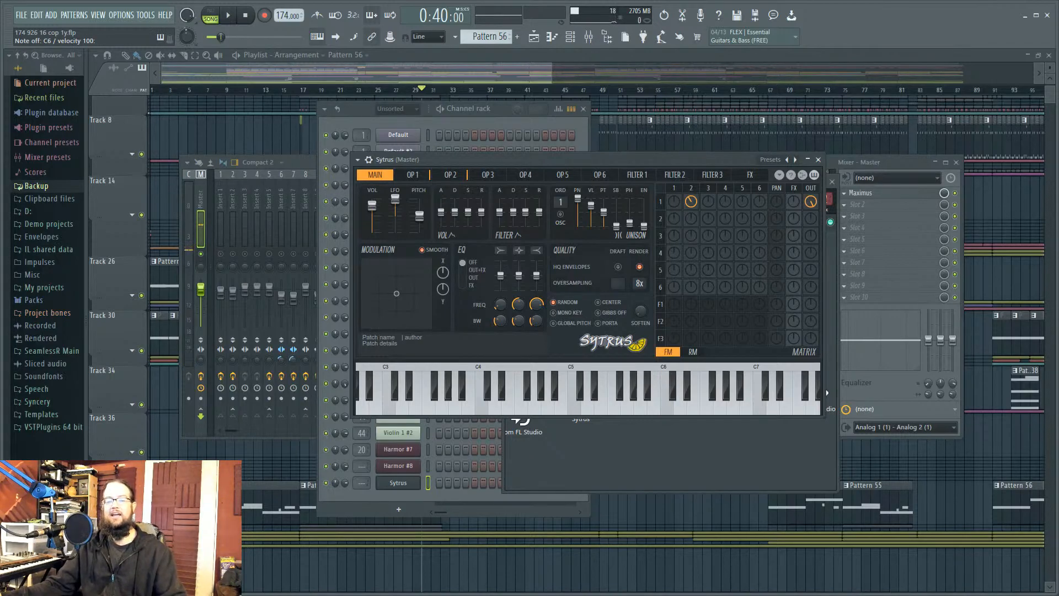
{"action": "left_click", "coordinate": [818, 160]}
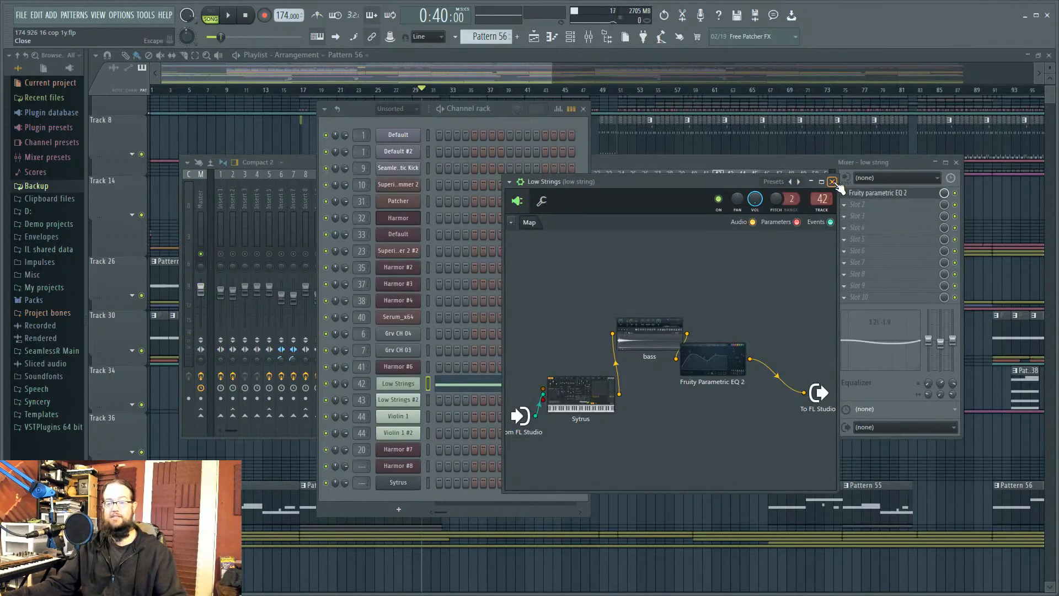
{"action": "left_click", "coordinate": [834, 183]}
{"action": "left_click", "coordinate": [393, 385]}
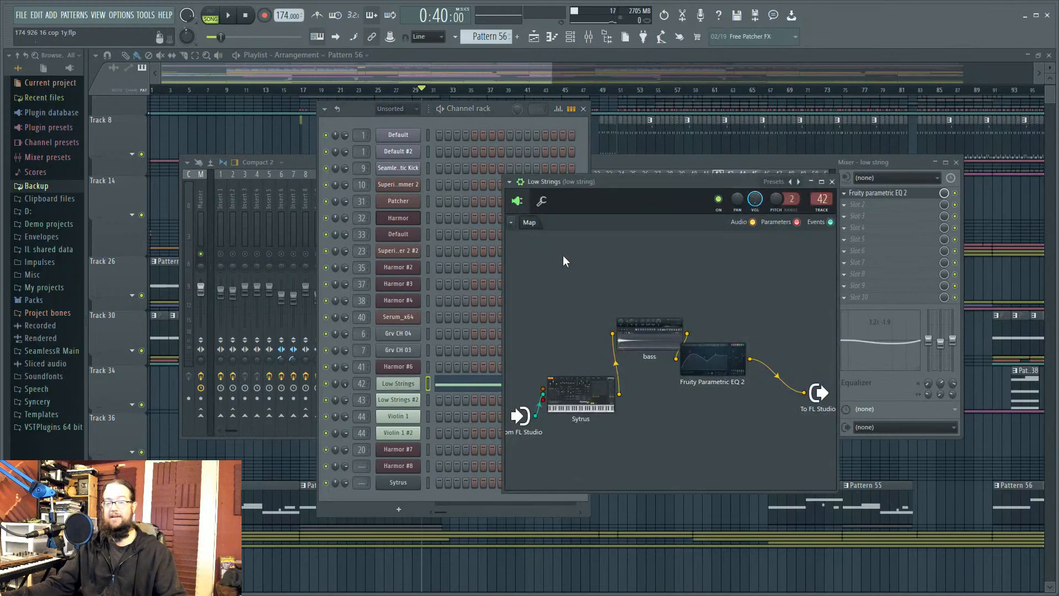
{"action": "left_click", "coordinate": [590, 399]}
{"action": "left_click", "coordinate": [77, 193]}
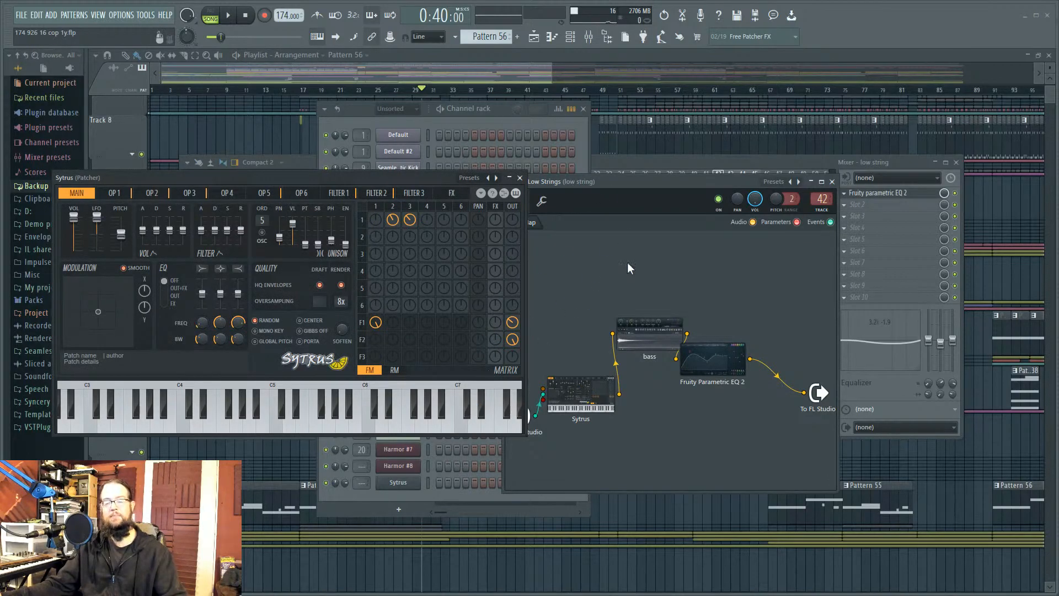
{"action": "left_click", "coordinate": [519, 178]}
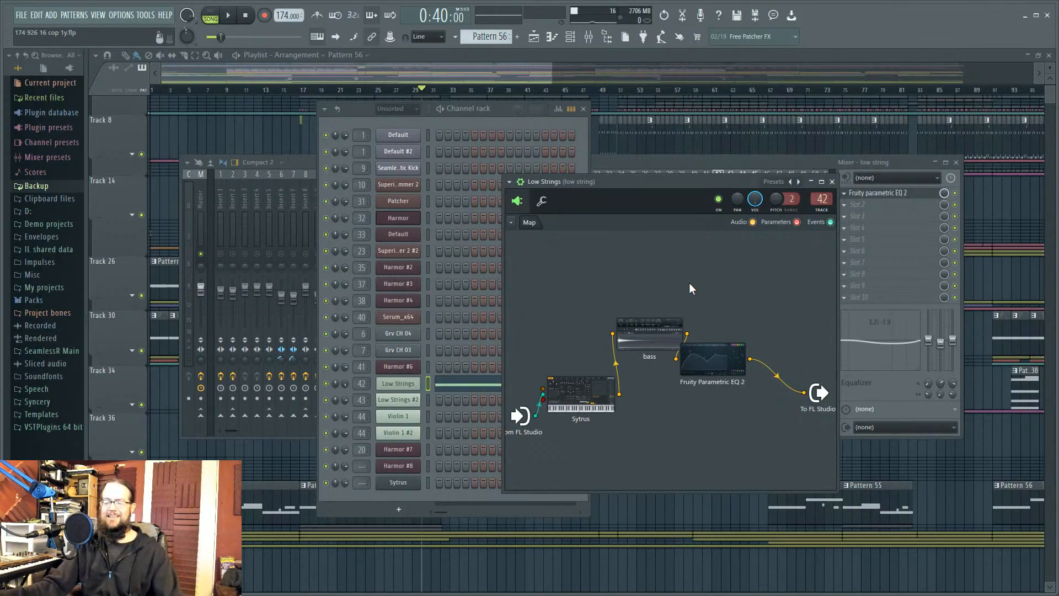
Step: Open Violin 1's nested patcher and view its Sytrus main settings page
{"action": "left_click", "coordinate": [399, 417]}
{"action": "left_click", "coordinate": [237, 248]}
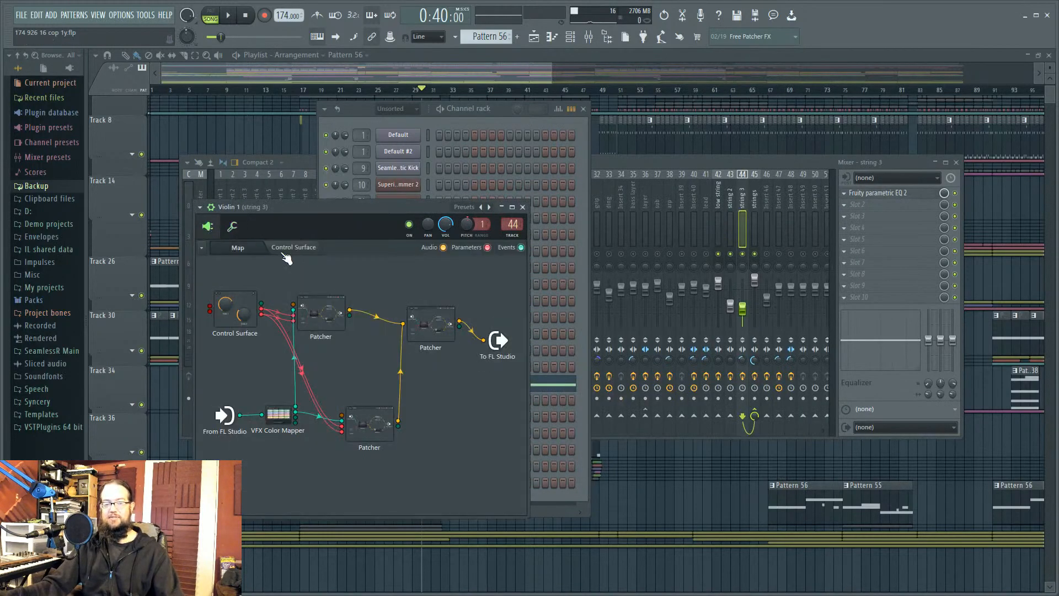
{"action": "left_click", "coordinate": [323, 314]}
{"action": "left_click", "coordinate": [900, 458]}
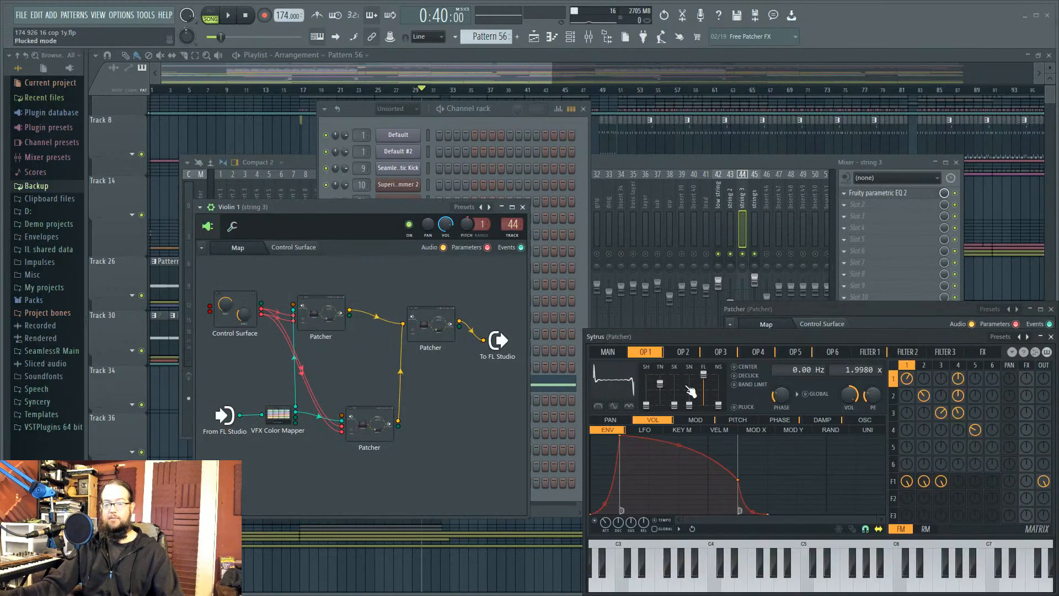
{"action": "left_click", "coordinate": [607, 351]}
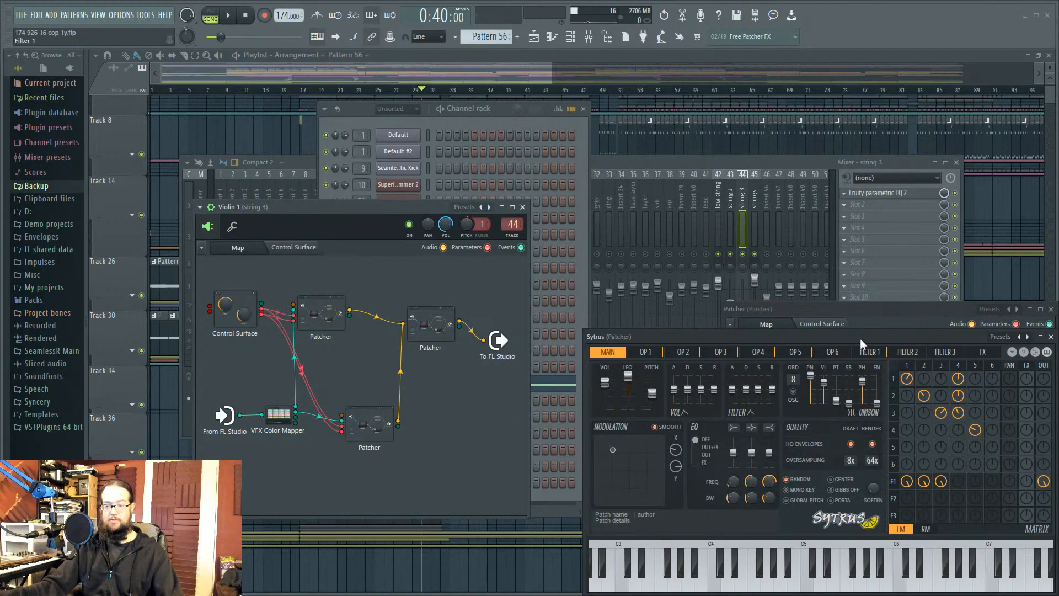
{"action": "left_click_drag", "start_coordinate": [874, 337], "coordinate": [690, 232]}
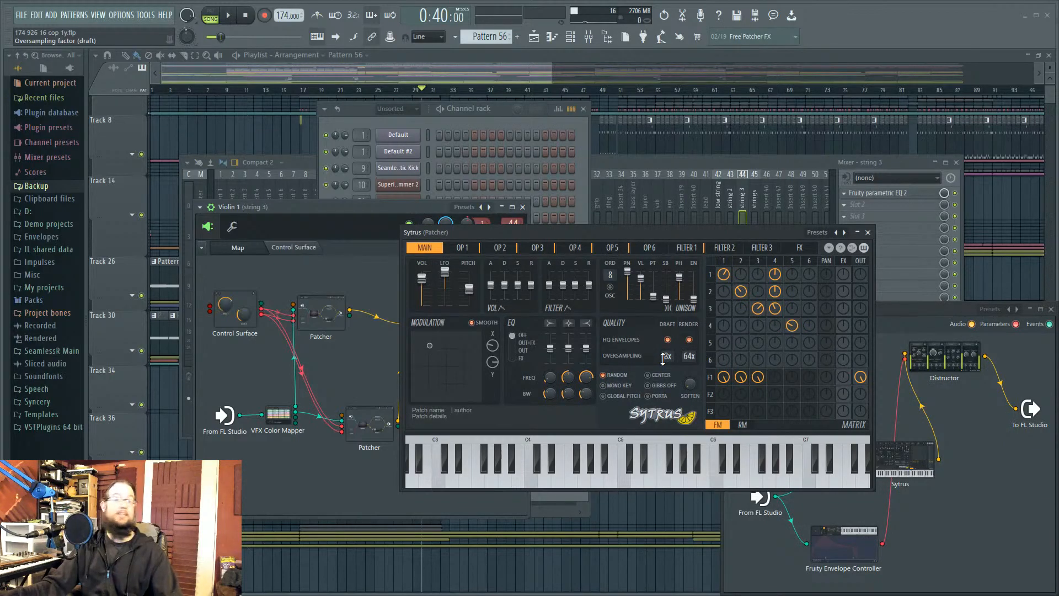
Step: Close Sytrus and the Violin 1 patcher, placing the Low Strings patcher beside the nested one
{"action": "left_click", "coordinate": [868, 232]}
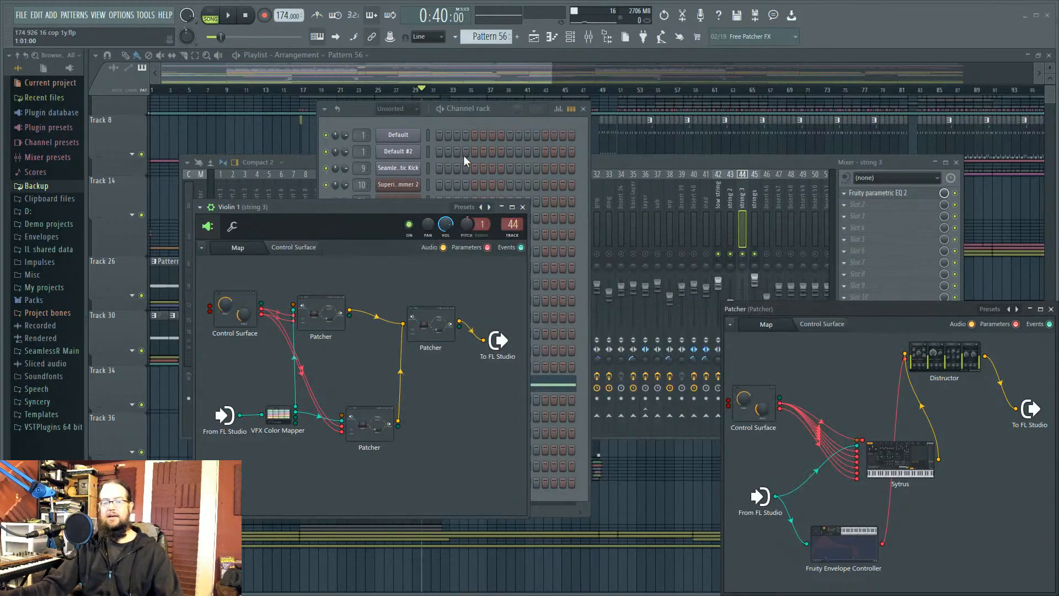
{"action": "left_click", "coordinate": [523, 207]}
{"action": "left_click_drag", "start_coordinate": [838, 313], "coordinate": [859, 264]}
{"action": "left_click", "coordinate": [398, 383]}
{"action": "left_click_drag", "start_coordinate": [627, 184], "coordinate": [467, 196]}
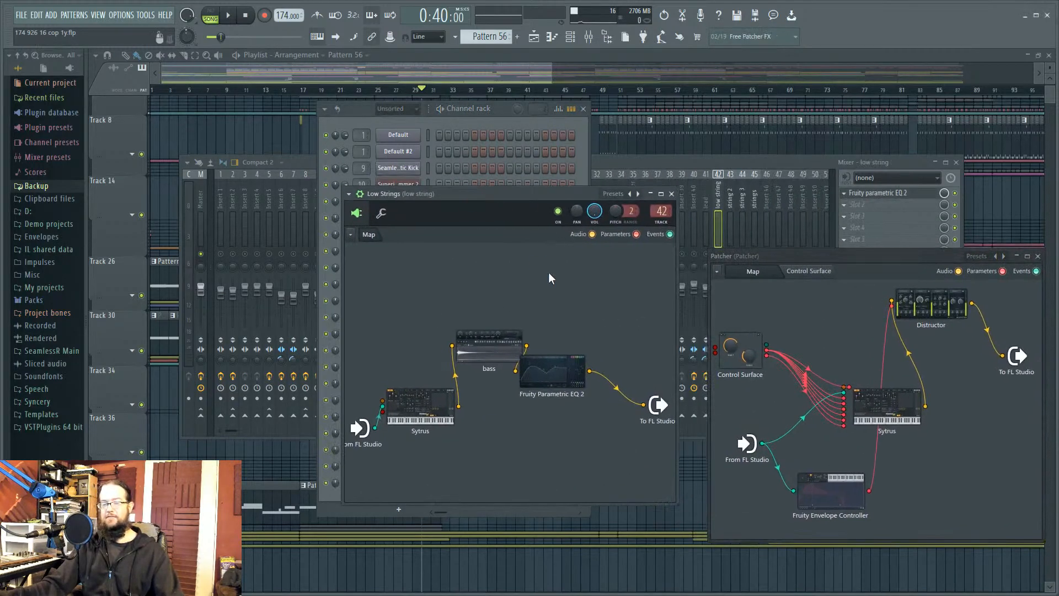
Step: Open the bass node's Fruity Convolver and preview its impulse
{"action": "left_click", "coordinate": [486, 347]}
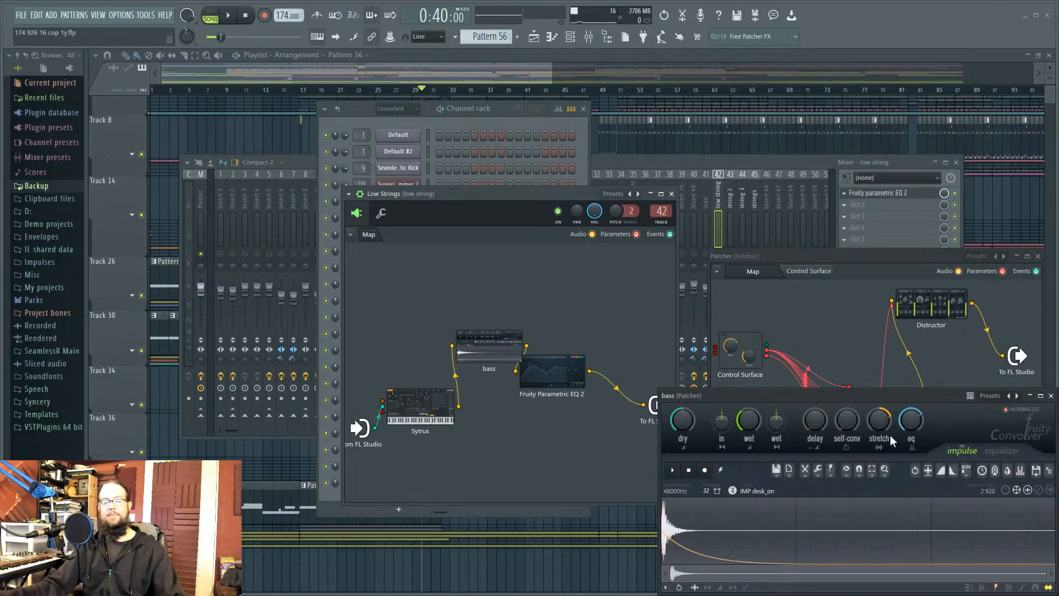
{"action": "left_click_drag", "start_coordinate": [813, 398], "coordinate": [760, 336]}
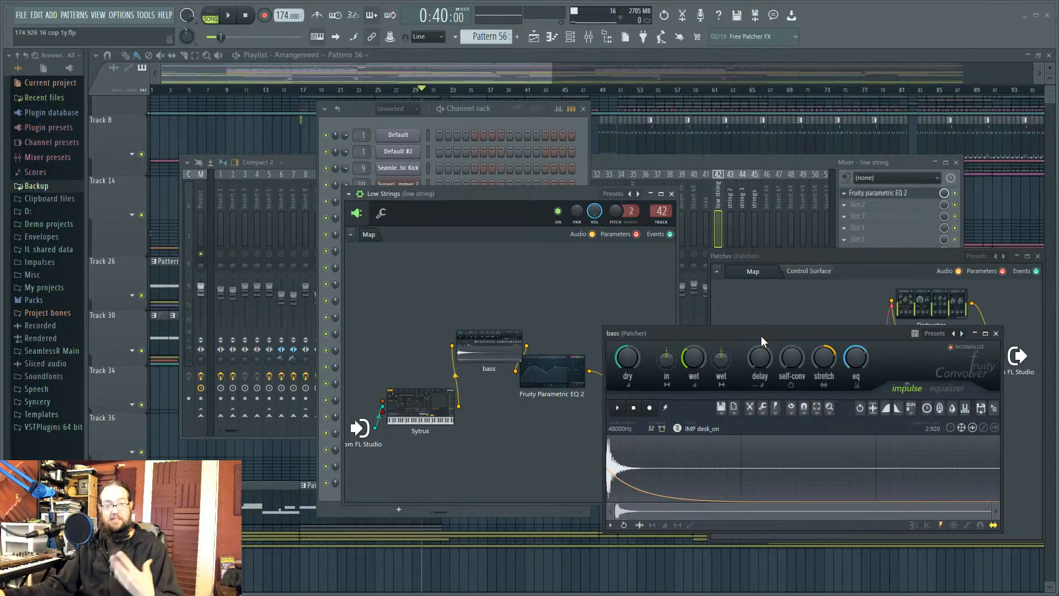
{"action": "left_click_drag", "start_coordinate": [750, 338], "coordinate": [760, 263]}
{"action": "left_click", "coordinate": [628, 331]}
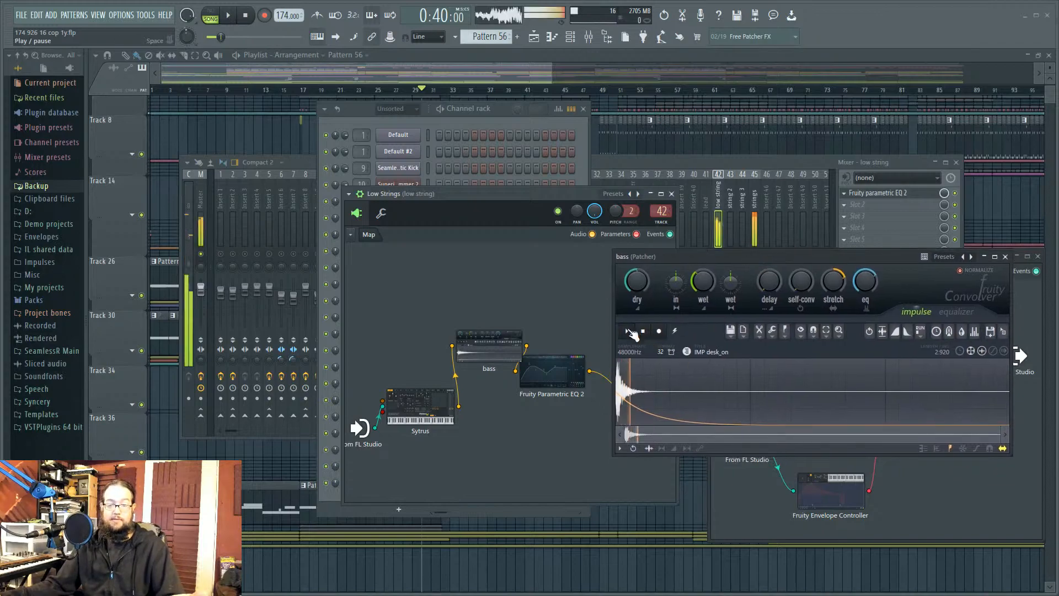
{"action": "left_click", "coordinate": [643, 332]}
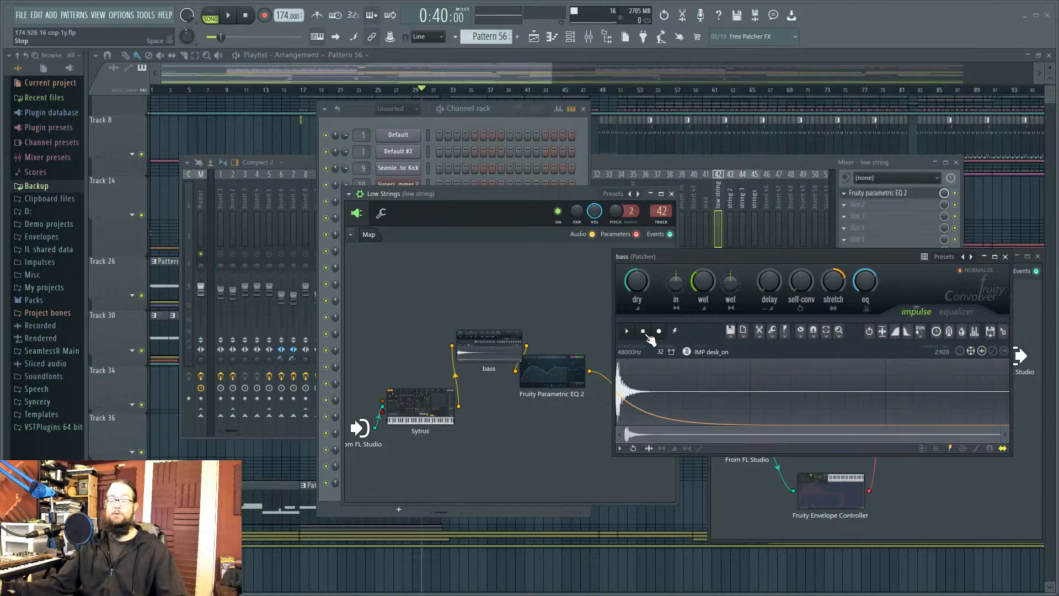
Step: Close the Convolver and Low Strings patcher, moving the nested patcher to the left
{"action": "left_click", "coordinate": [1004, 256]}
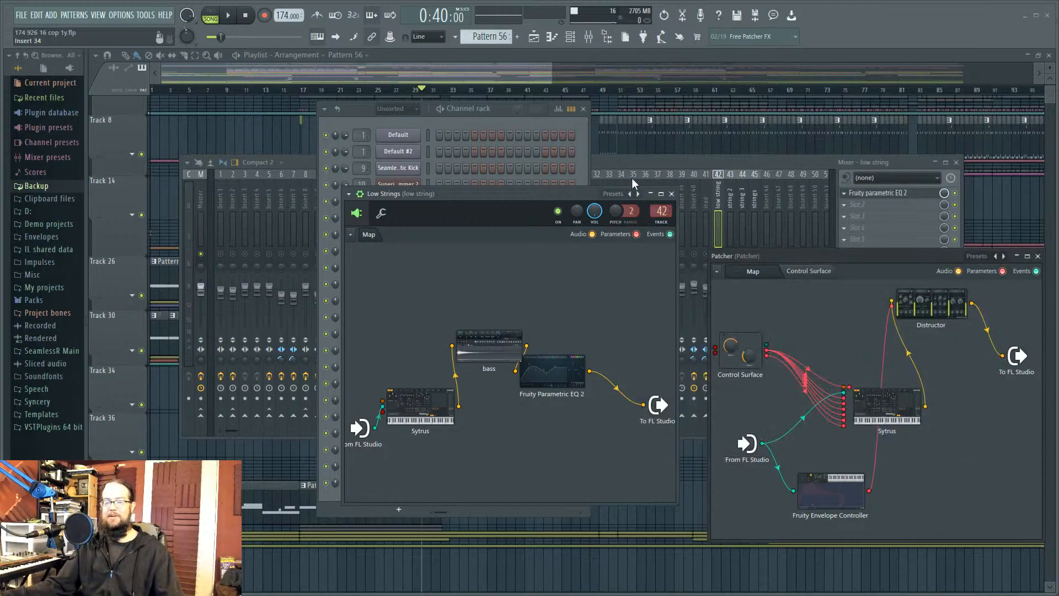
{"action": "left_click", "coordinate": [671, 193]}
{"action": "left_click_drag", "start_coordinate": [910, 258], "coordinate": [223, 223]}
Step: Close the Low Strings #2 settings and open Violin 1's nested patcher holding the convolvers
{"action": "left_click", "coordinate": [398, 400]}
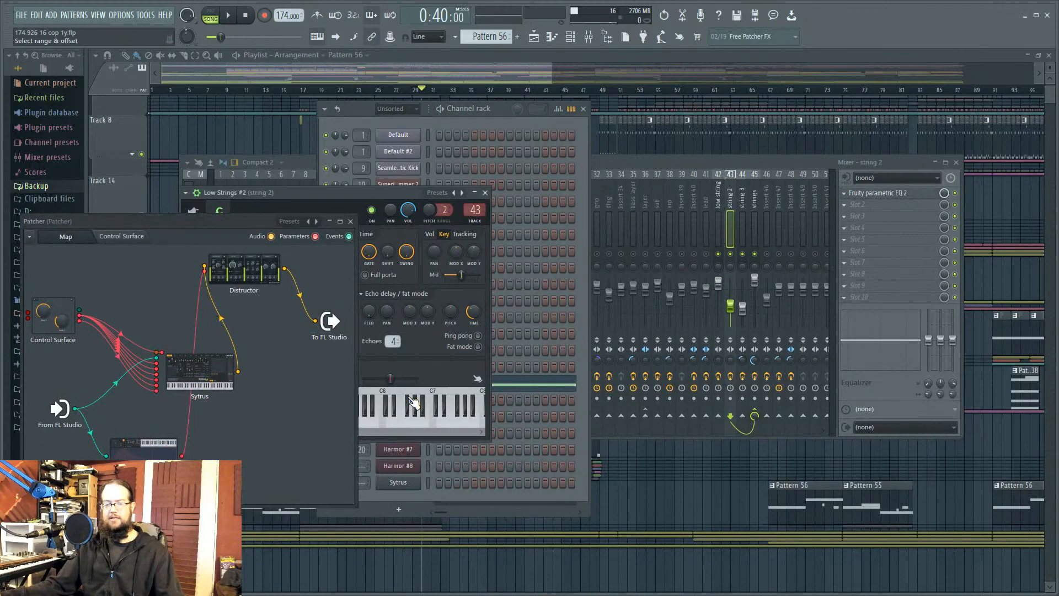
{"action": "left_click", "coordinate": [350, 221]}
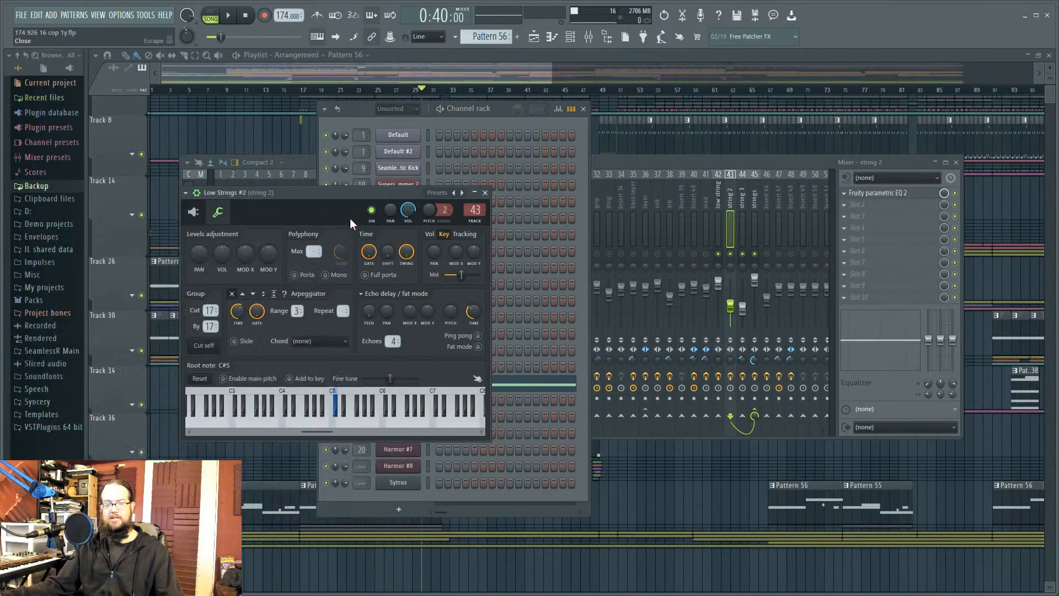
{"action": "left_click", "coordinate": [485, 192]}
{"action": "left_click", "coordinate": [403, 416]}
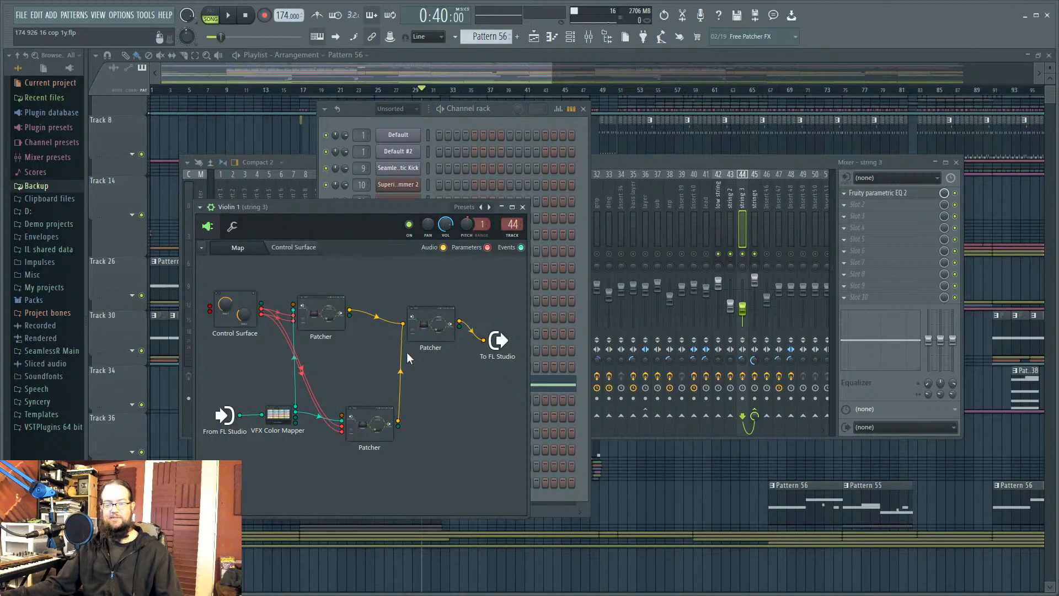
{"action": "left_click", "coordinate": [443, 323]}
{"action": "left_click_drag", "start_coordinate": [860, 302], "coordinate": [718, 138]}
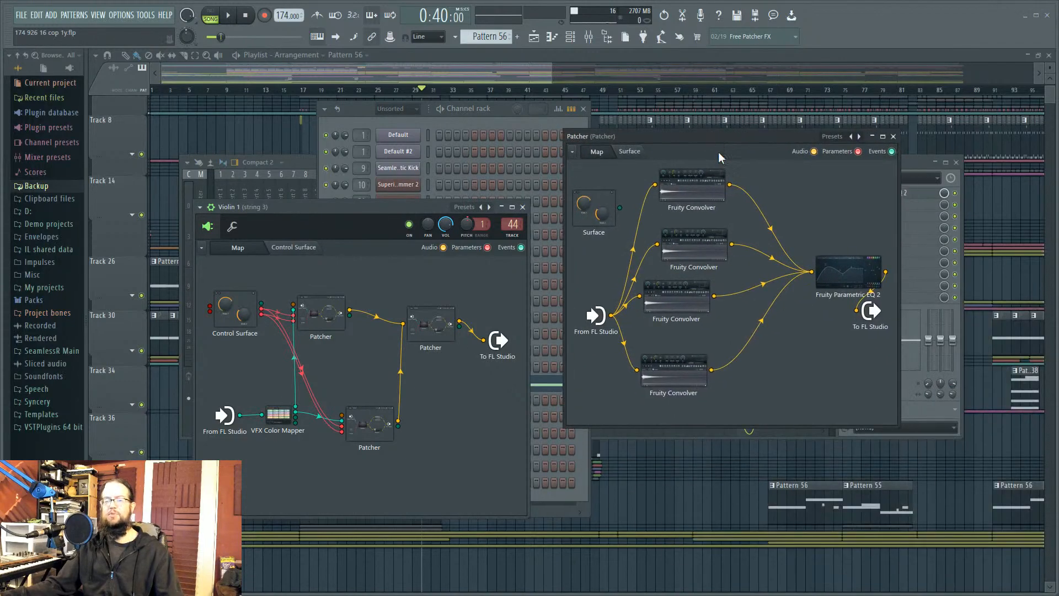
Step: Inspect all four Fruity Convolvers, audition the MA Pillow Thud 01 impulse, then close them
{"action": "left_click", "coordinate": [696, 192]}
{"action": "left_click_drag", "start_coordinate": [850, 453], "coordinate": [814, 280]}
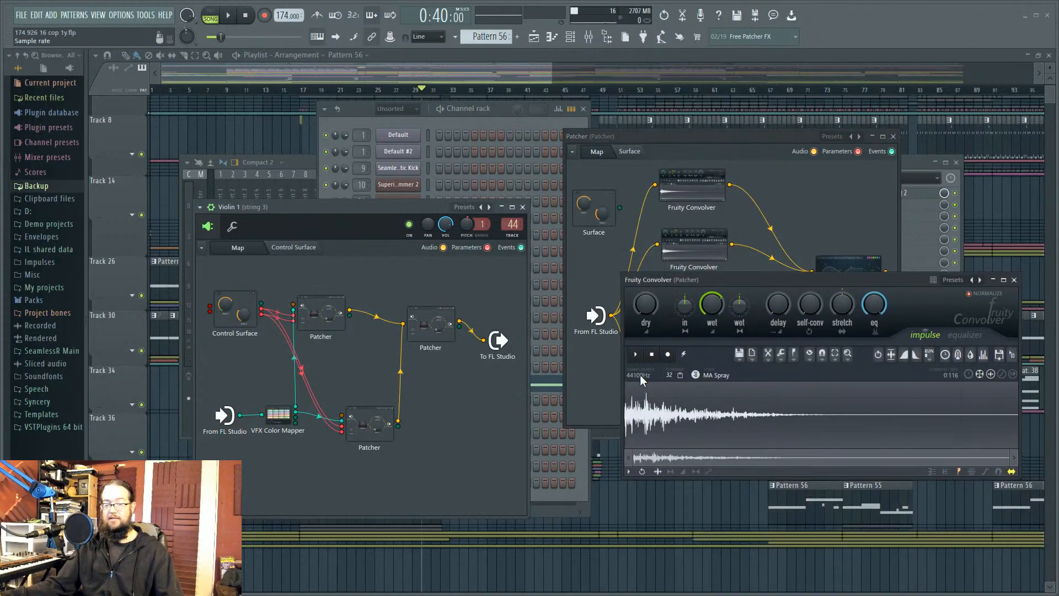
{"action": "left_click", "coordinate": [698, 246]}
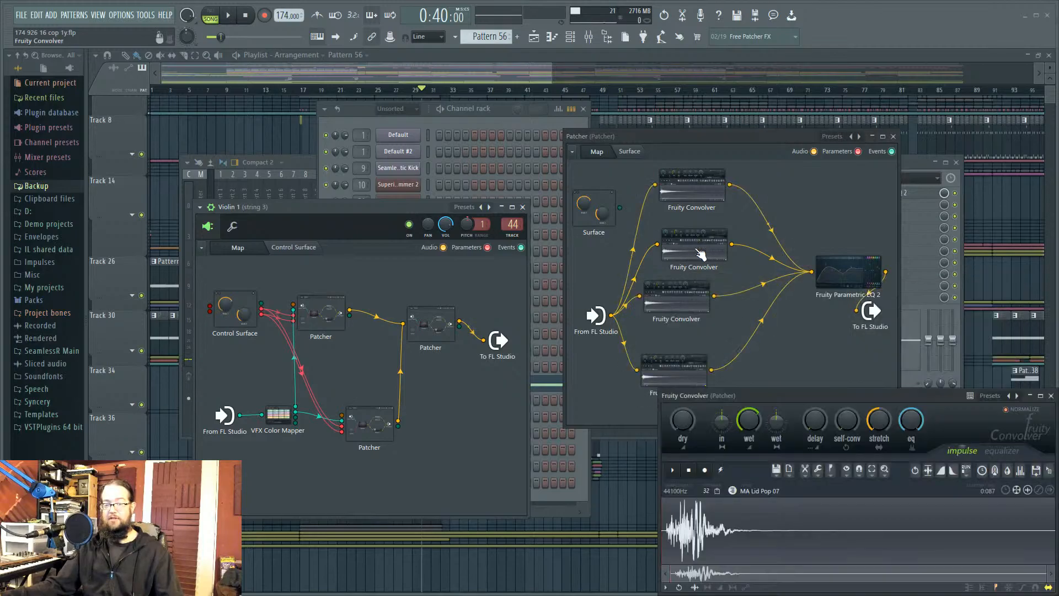
{"action": "left_click", "coordinate": [677, 302]}
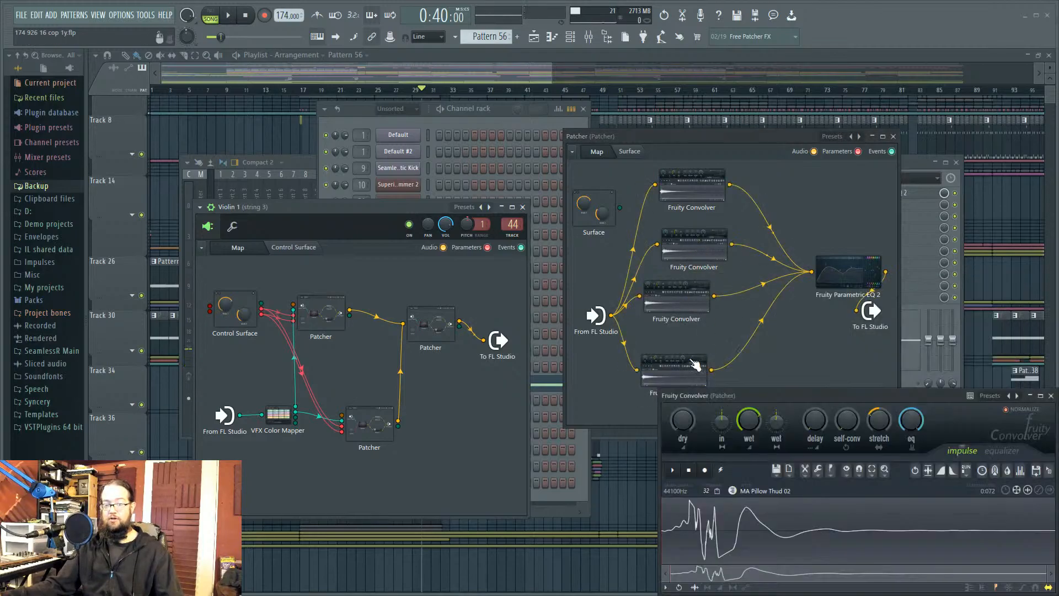
{"action": "left_click", "coordinate": [680, 378]}
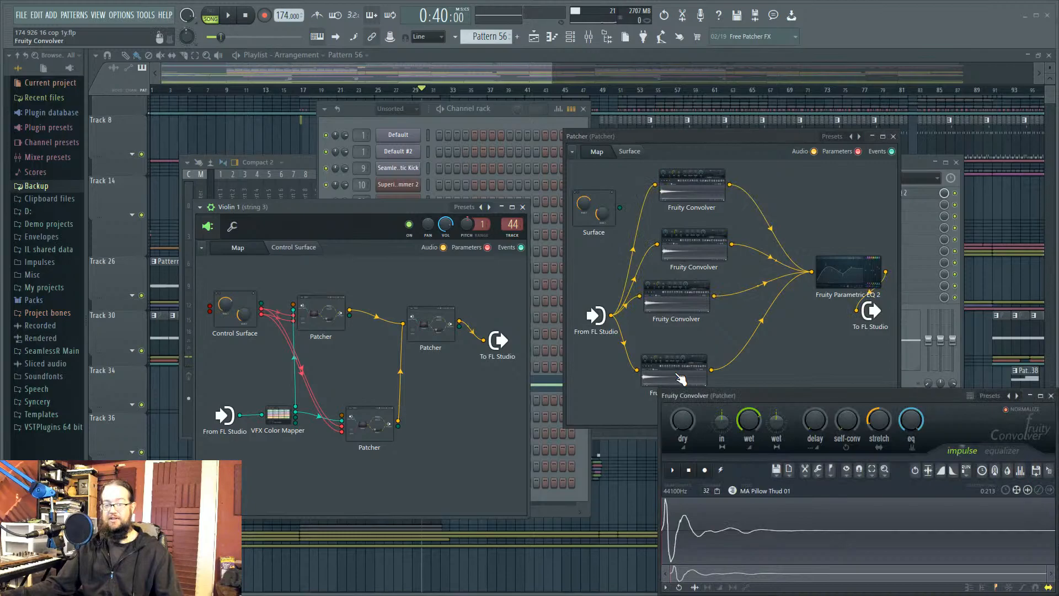
{"action": "left_click", "coordinate": [672, 476]}
{"action": "left_click_drag", "start_coordinate": [803, 412], "coordinate": [605, 395]}
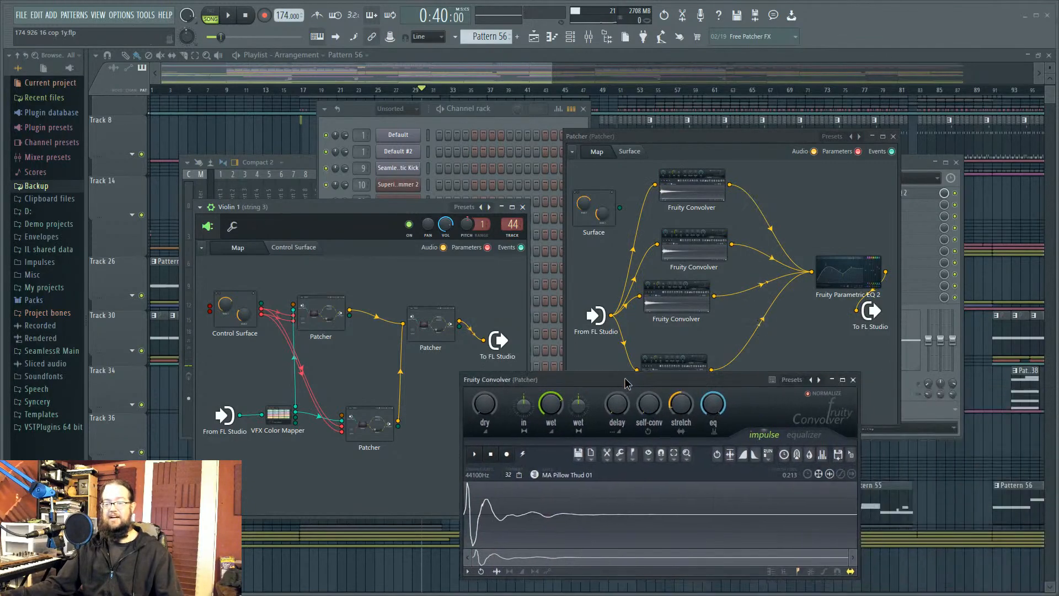
{"action": "left_click", "coordinate": [854, 380]}
{"action": "left_click", "coordinate": [893, 136]}
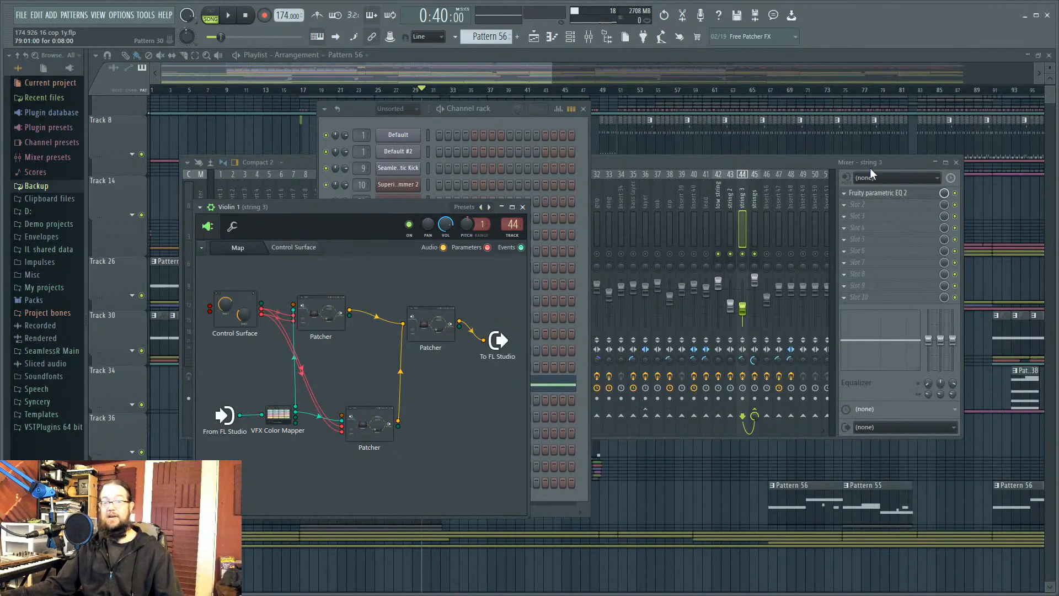
Step: Close the Violin 1 Patcher and set the playlist song position to bar 67
{"action": "left_click", "coordinate": [522, 207]}
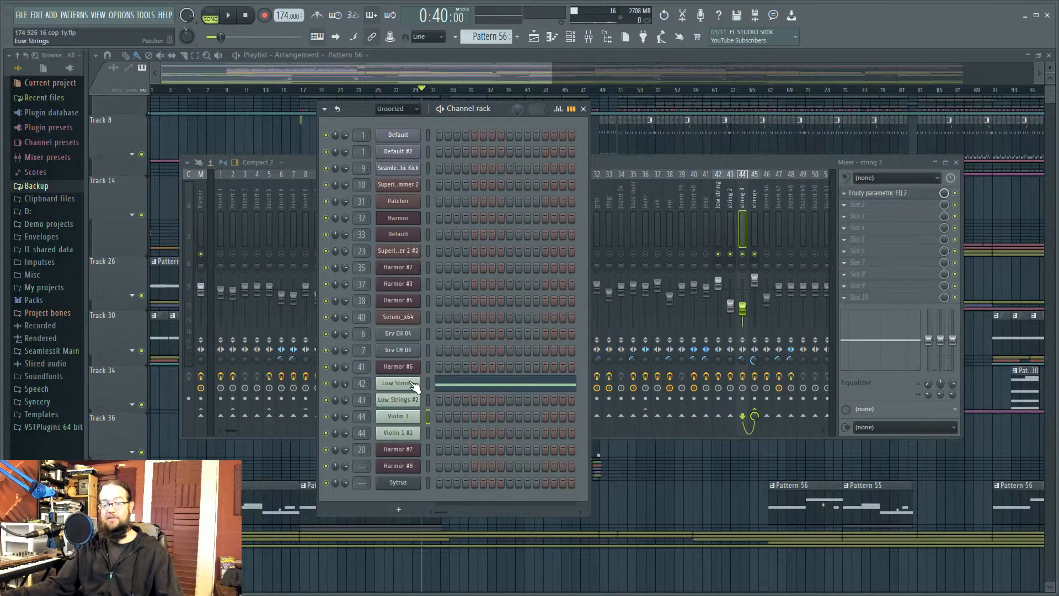
{"action": "left_click", "coordinate": [193, 445]}
{"action": "left_click_drag", "start_coordinate": [326, 90], "coordinate": [415, 90]}
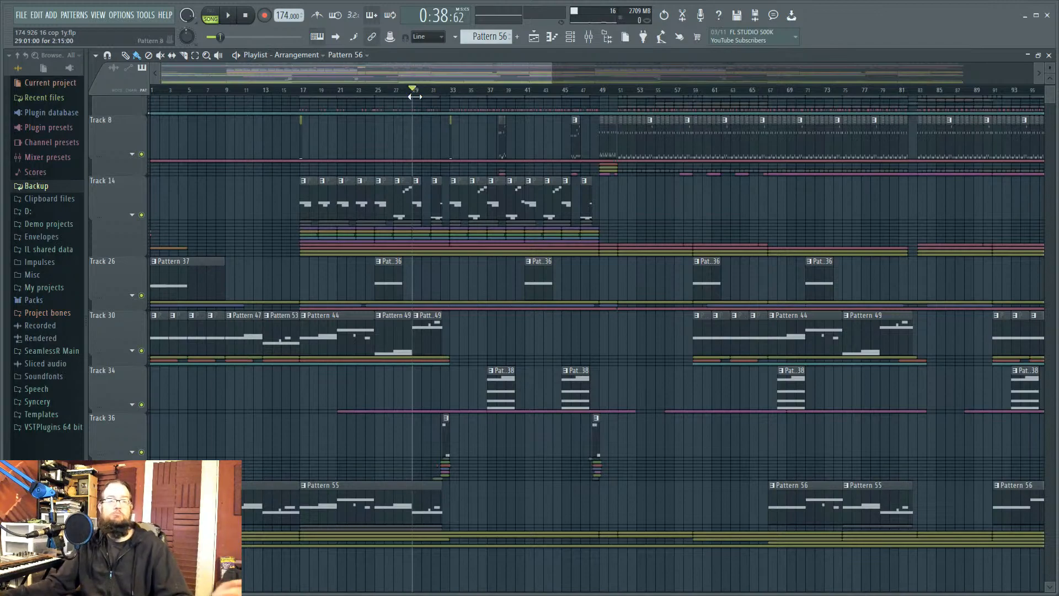
{"action": "scroll", "coordinate": [298, 303], "scroll_direction": "up", "scroll_amount": 3, "text": "ctrl"}
{"action": "scroll", "coordinate": [330, 315], "scroll_direction": "up", "scroll_amount": 1}
{"action": "scroll", "coordinate": [477, 324], "scroll_direction": "down", "scroll_amount": 3, "text": "ctrl"}
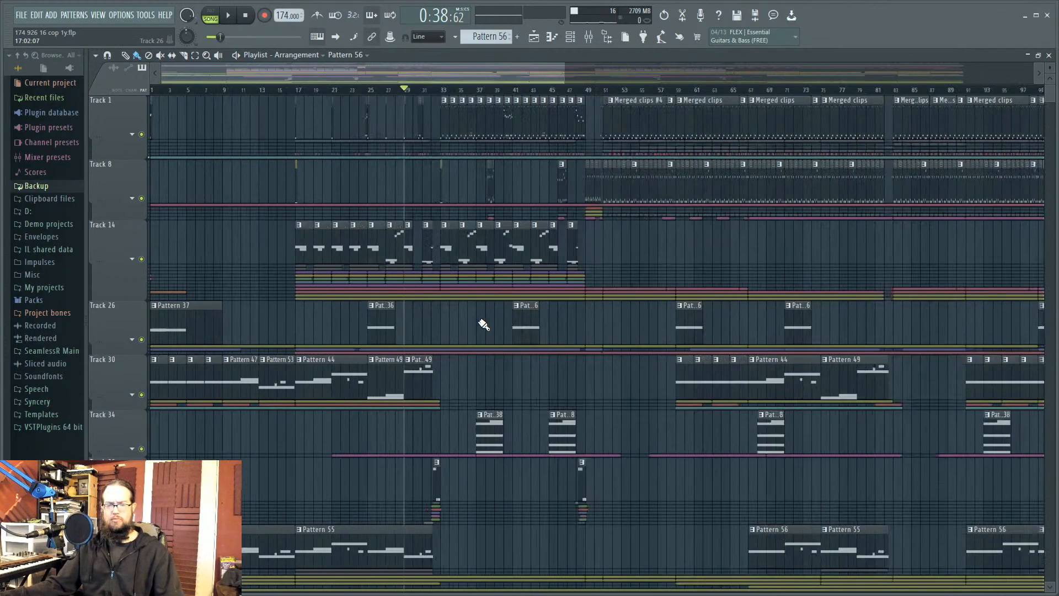
{"action": "left_click_drag", "start_coordinate": [450, 373], "coordinate": [112, 385]}
{"action": "left_click", "coordinate": [457, 370], "text": "ctrl"}
{"action": "left_click_drag", "start_coordinate": [611, 361], "coordinate": [410, 375]}
{"action": "left_click_drag", "start_coordinate": [513, 90], "coordinate": [549, 90]}
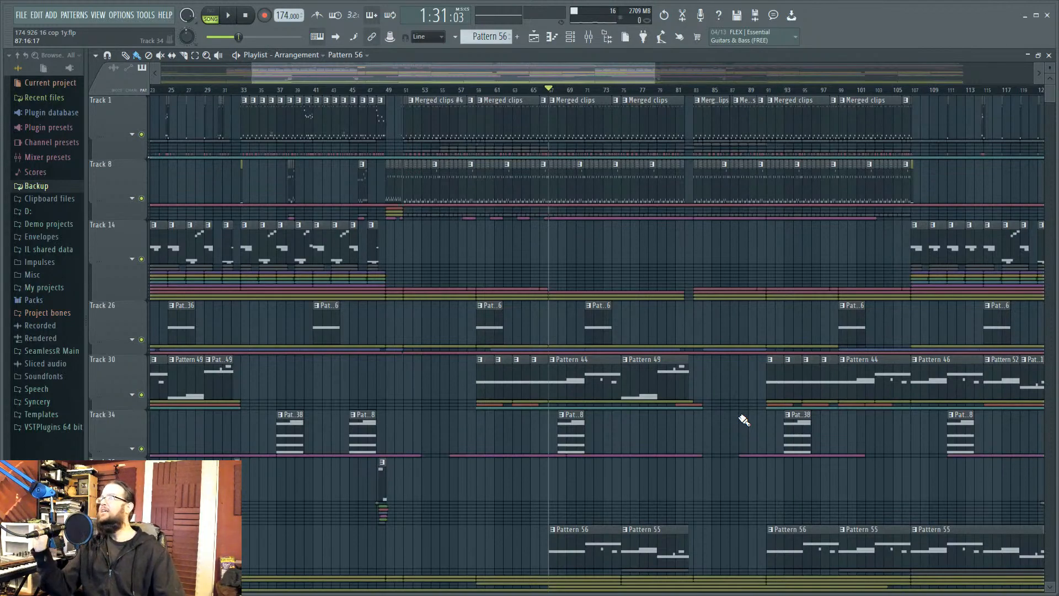
Step: Play the arrangement from bar 67 with the mixer briefly shown, then stop
{"action": "key", "text": "space"}
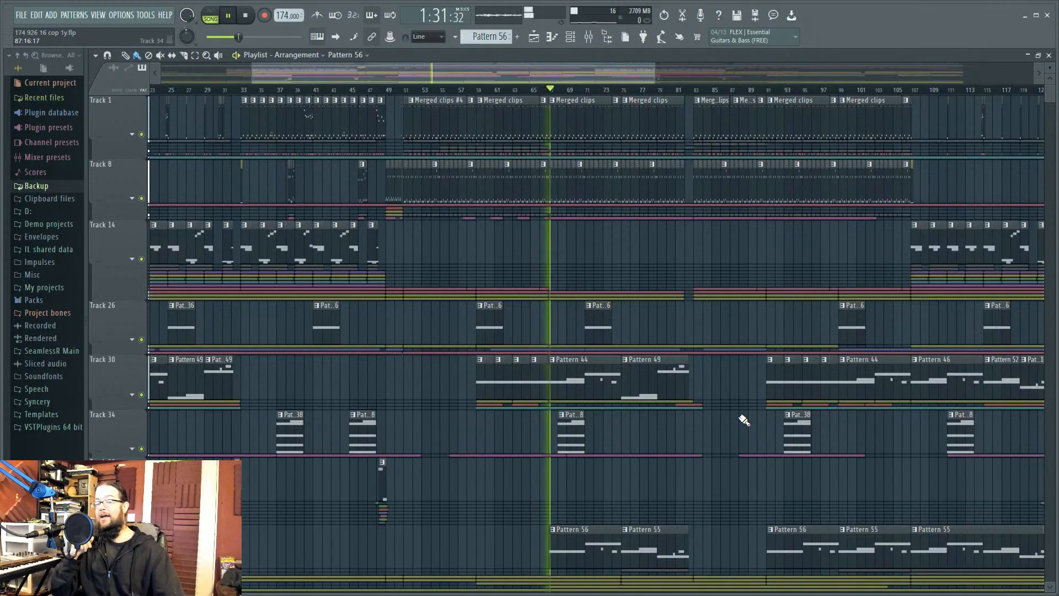
{"action": "key", "text": "space"}
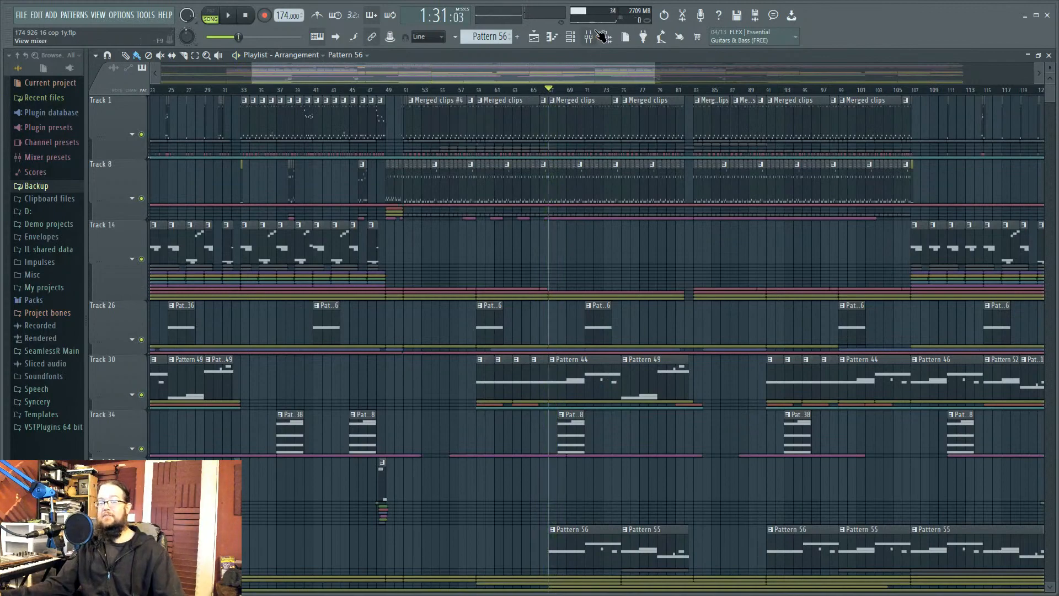
{"action": "key", "text": "F9"}
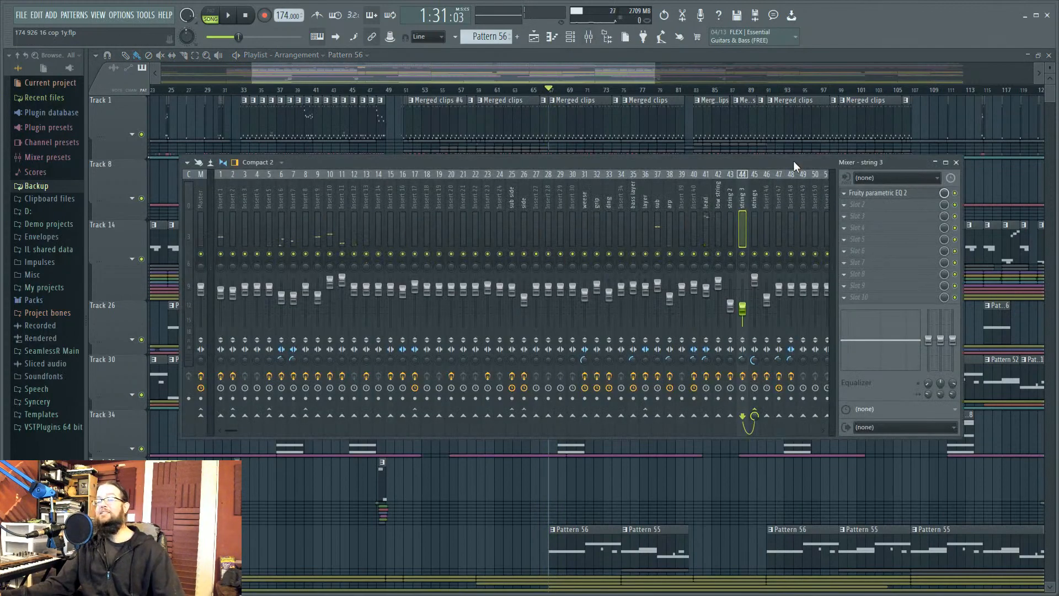
{"action": "key", "text": "space"}
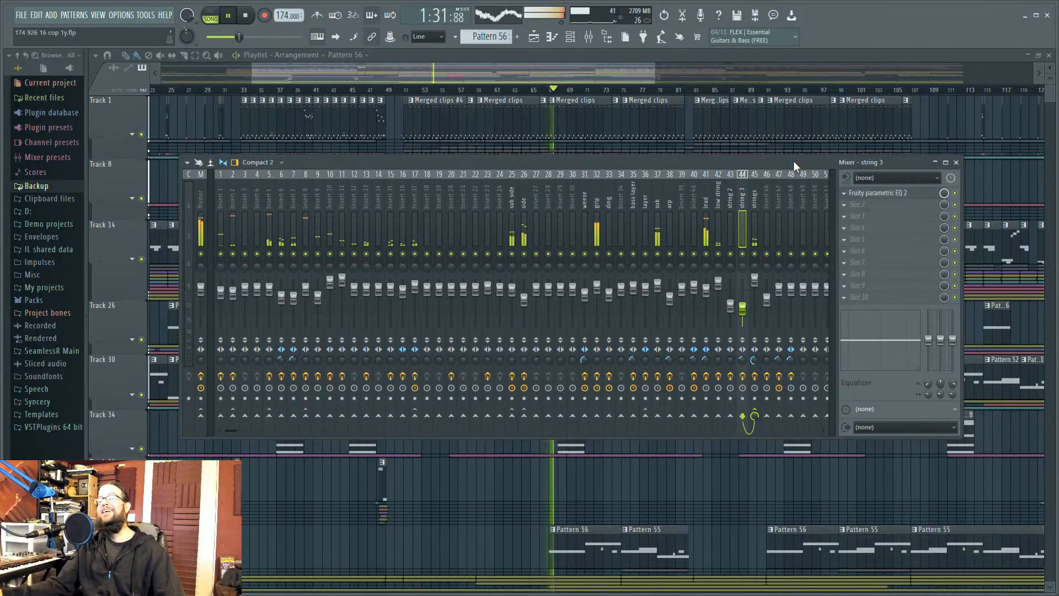
{"action": "key", "text": "F9"}
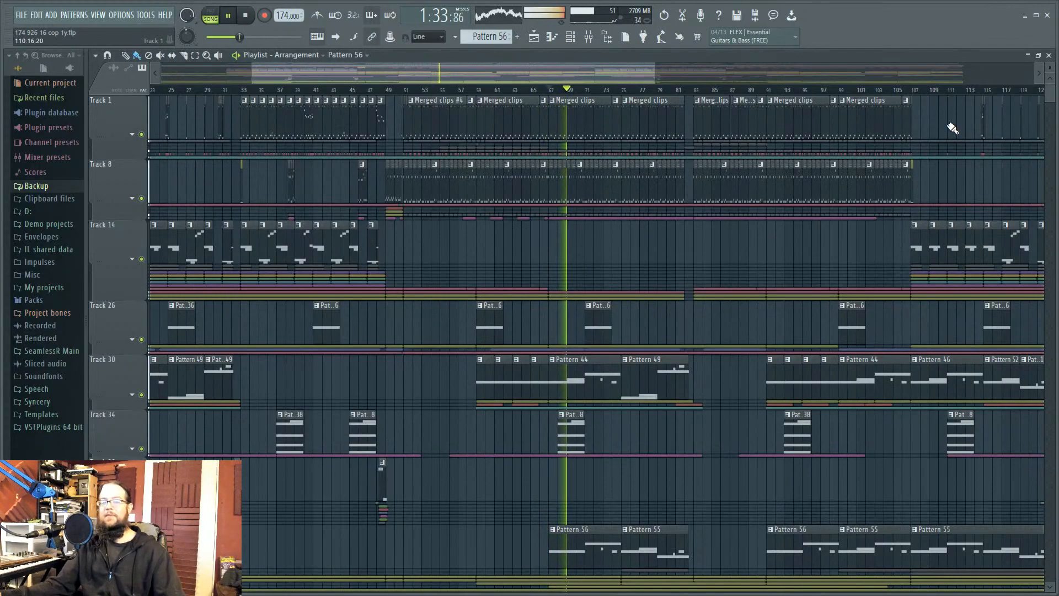
{"action": "scroll", "coordinate": [875, 249], "scroll_direction": "right", "scroll_amount": 2}
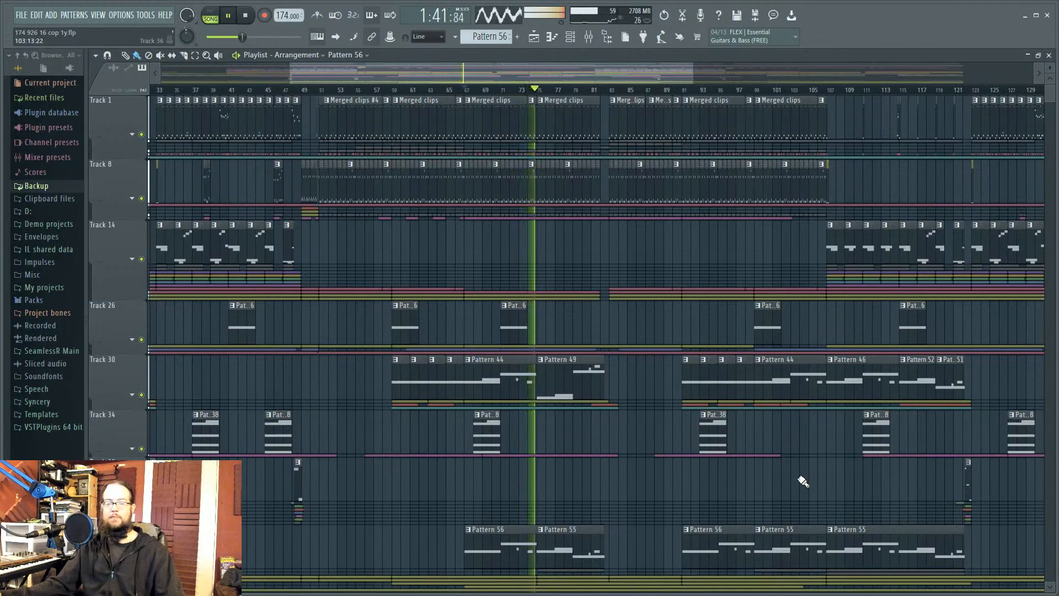
{"action": "key", "text": "space"}
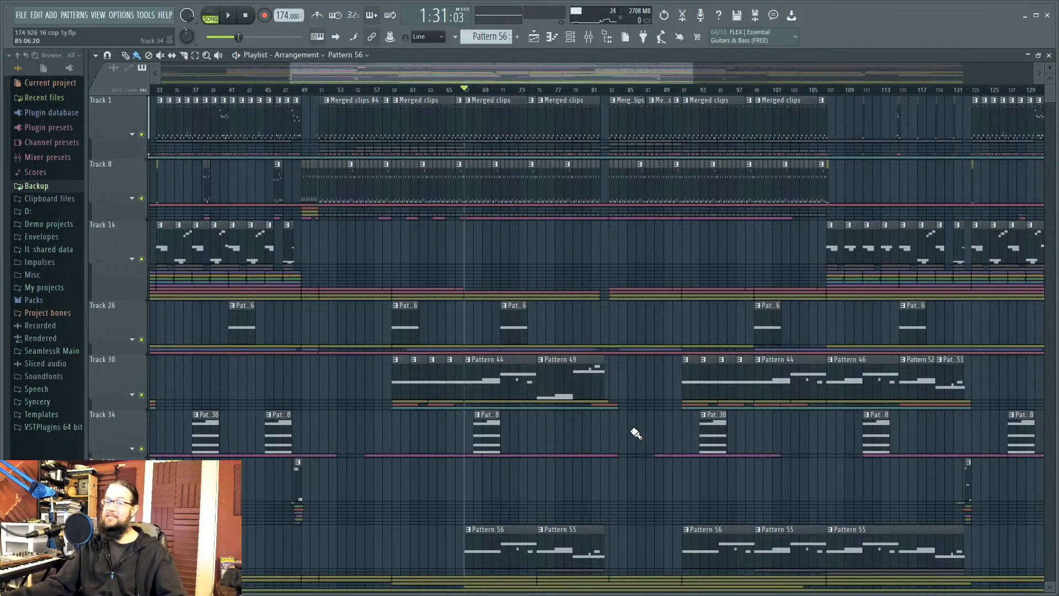
Step: Open Pattern 44 in the piano roll and bring up the Harmor #6 lead instrument and mixer
{"action": "double_click", "coordinate": [497, 373]}
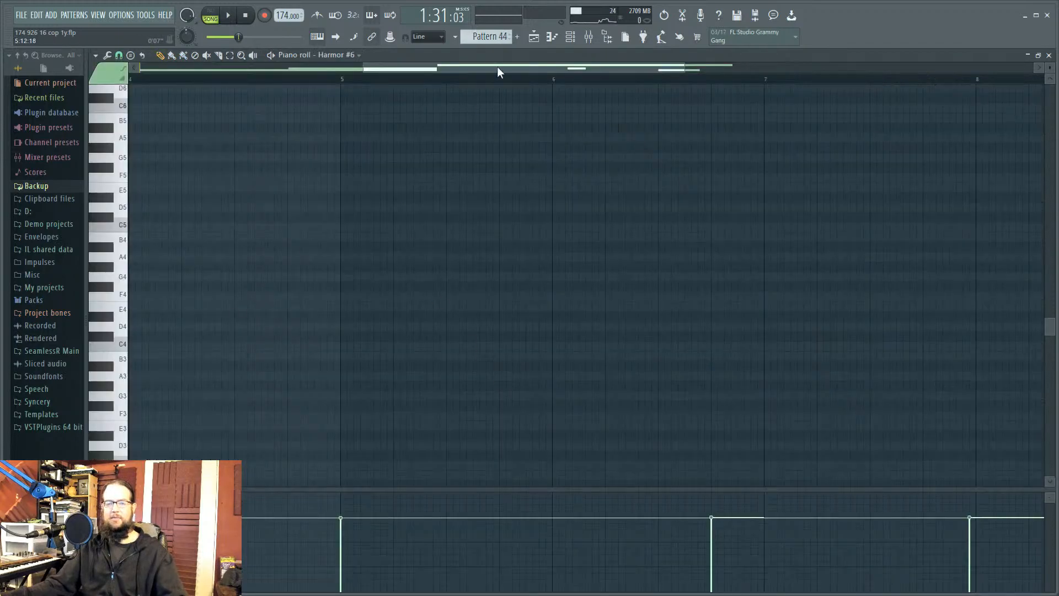
{"action": "left_click", "coordinate": [570, 37]}
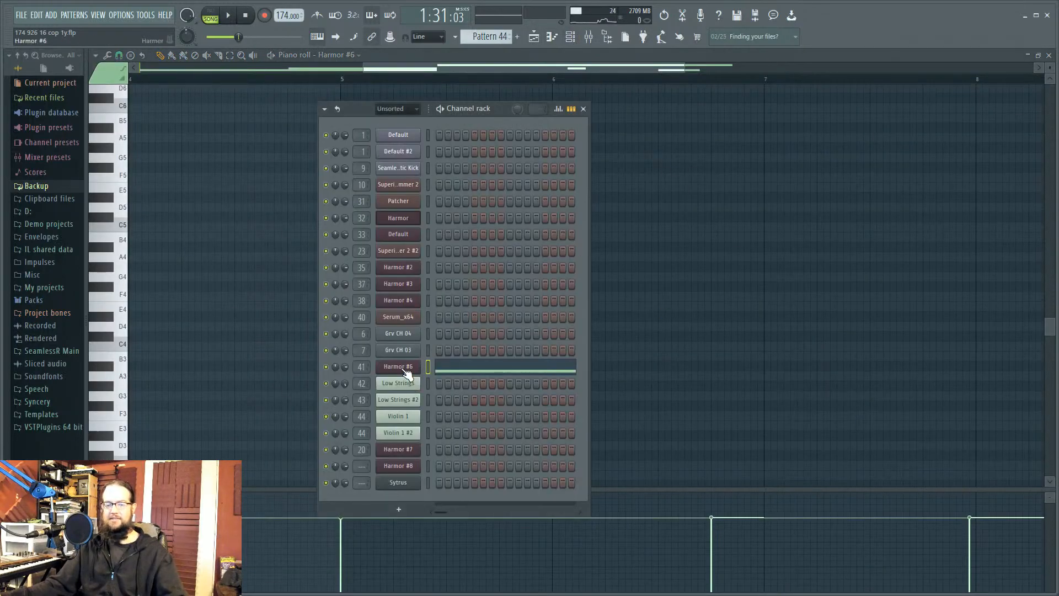
{"action": "left_click", "coordinate": [589, 36]}
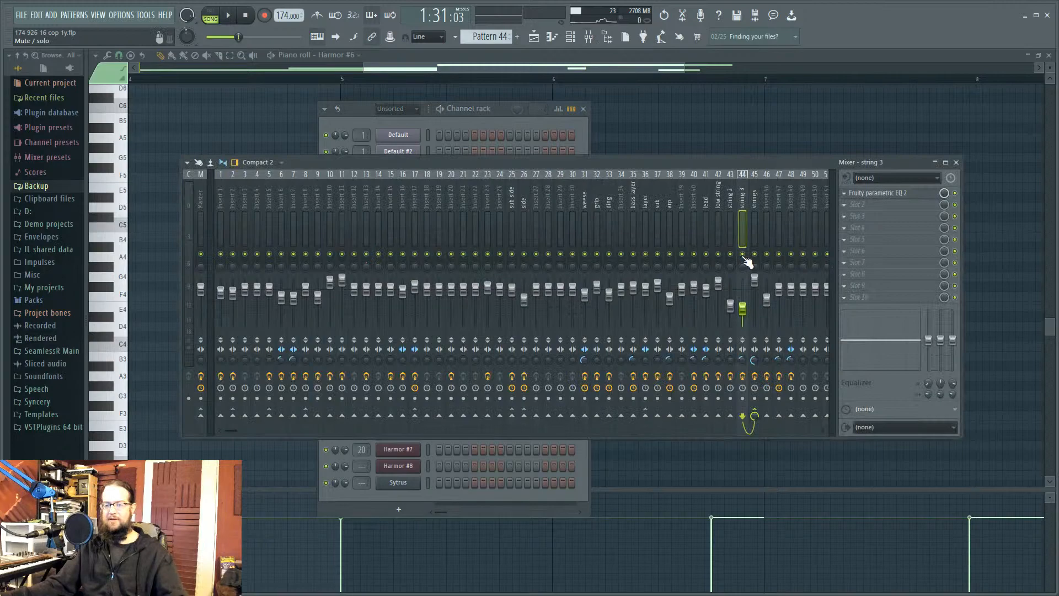
{"action": "key", "text": "space"}
{"action": "key", "text": "space"}
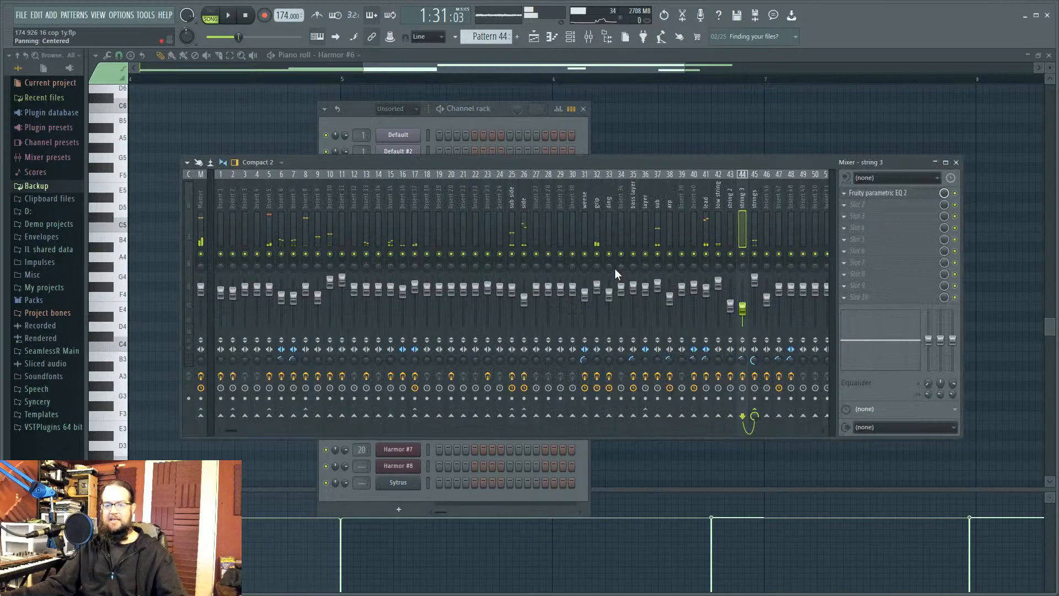
{"action": "left_click", "coordinate": [506, 108]}
{"action": "left_click", "coordinate": [402, 366]}
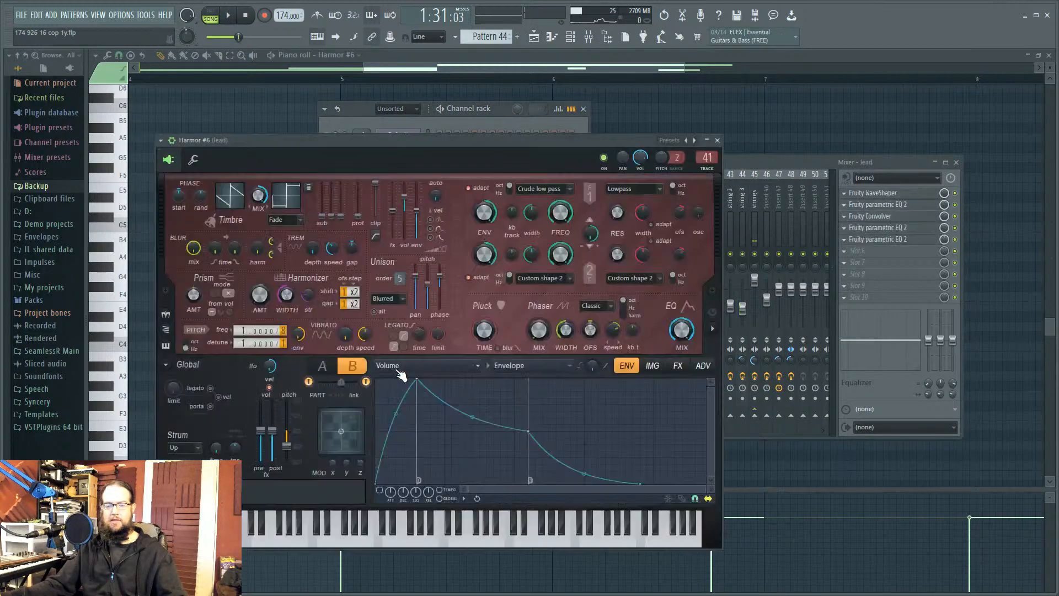
{"action": "left_click", "coordinate": [400, 366]}
{"action": "left_click", "coordinate": [779, 164]}
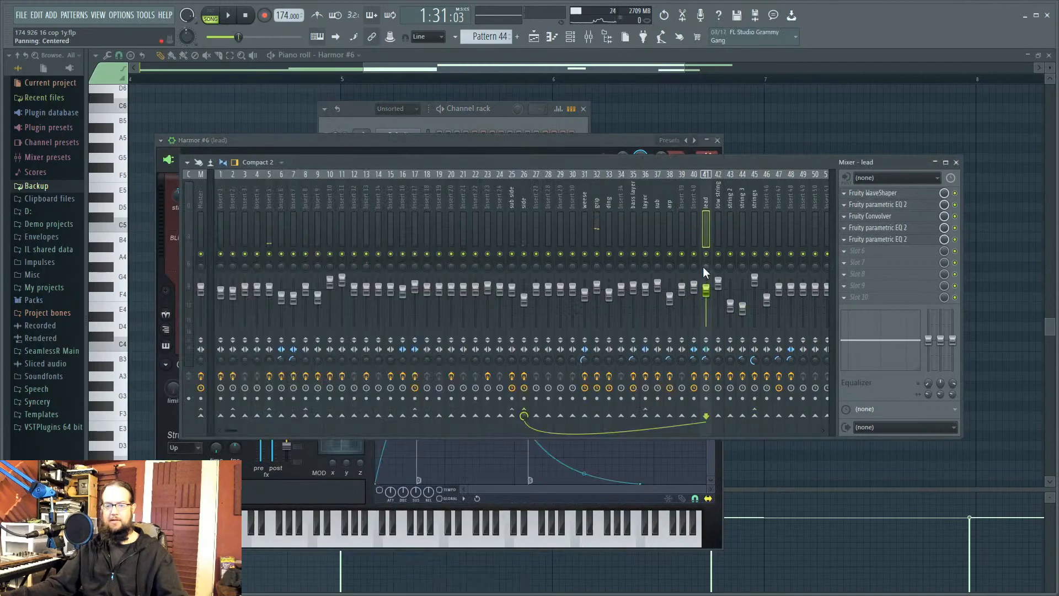
Step: Play the arrangement with the mixer on the lead insert, then pause at 1:35:79
{"action": "key", "text": "space"}
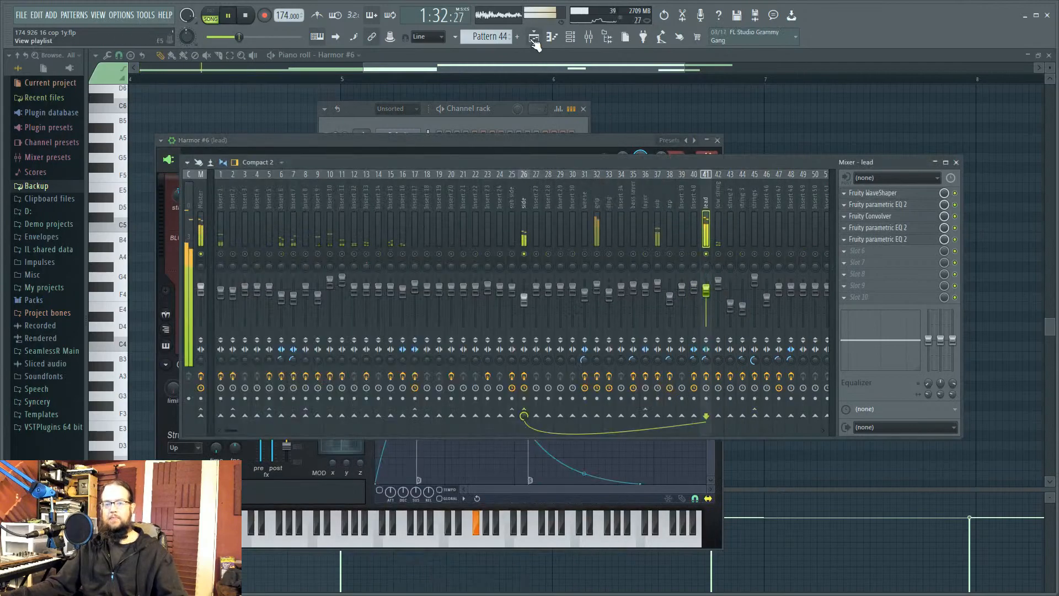
{"action": "left_click", "coordinate": [570, 37]}
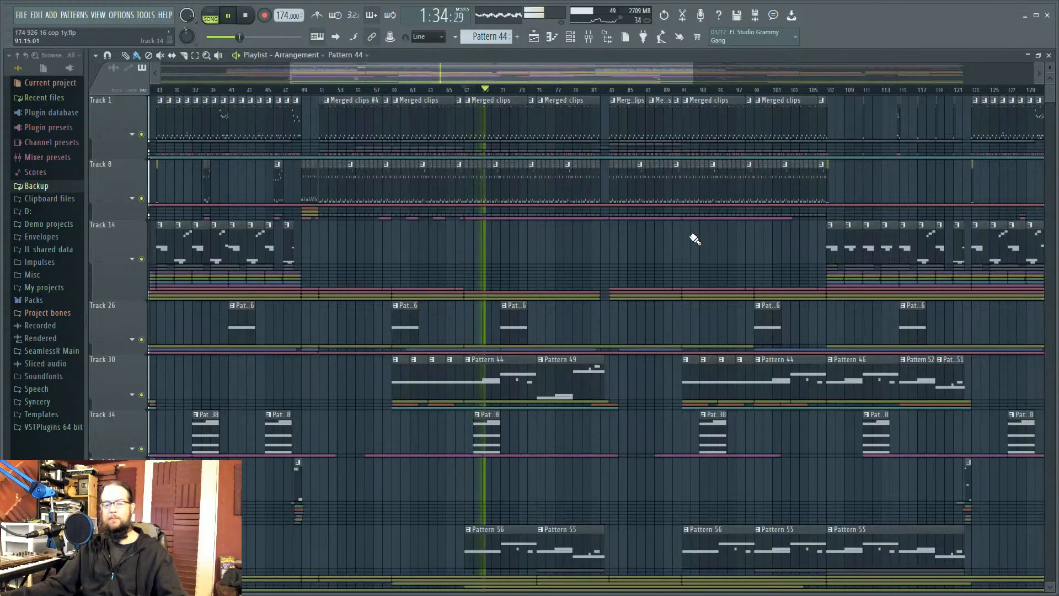
{"action": "key", "text": "F9"}
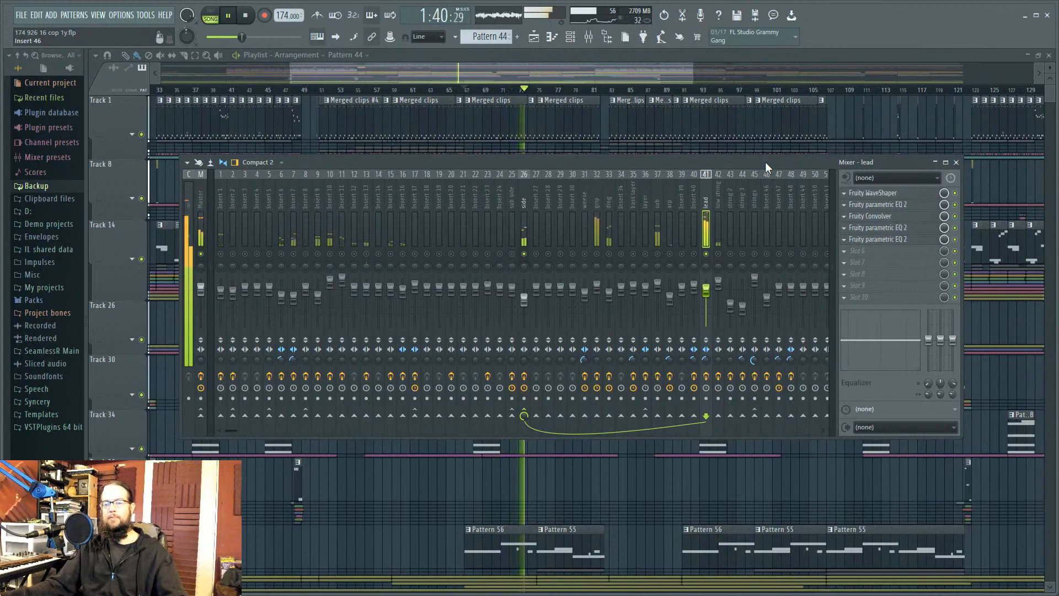
{"action": "key", "text": "space"}
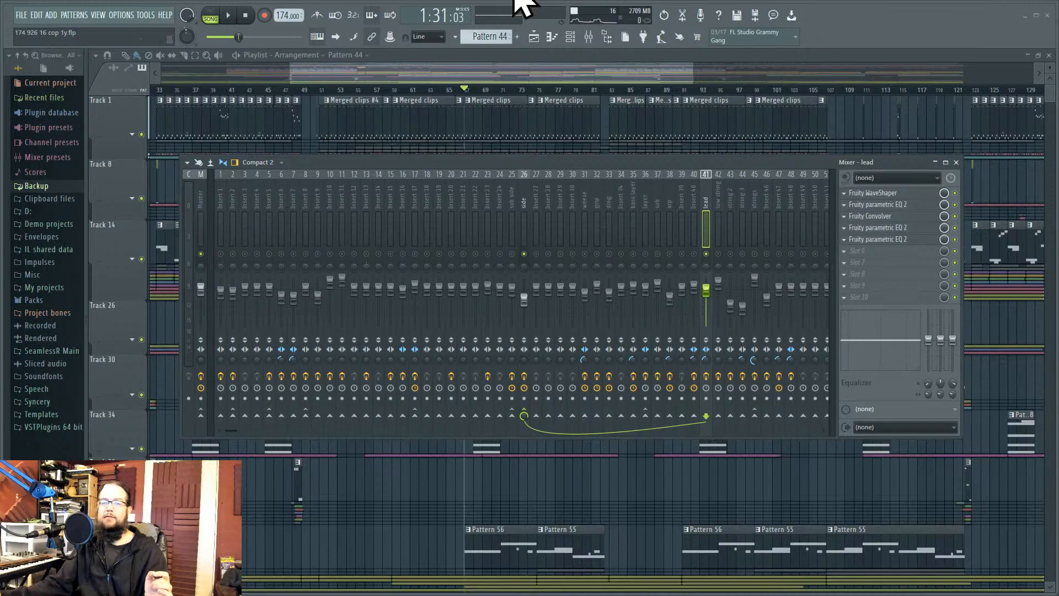
{"action": "left_click", "coordinate": [230, 16]}
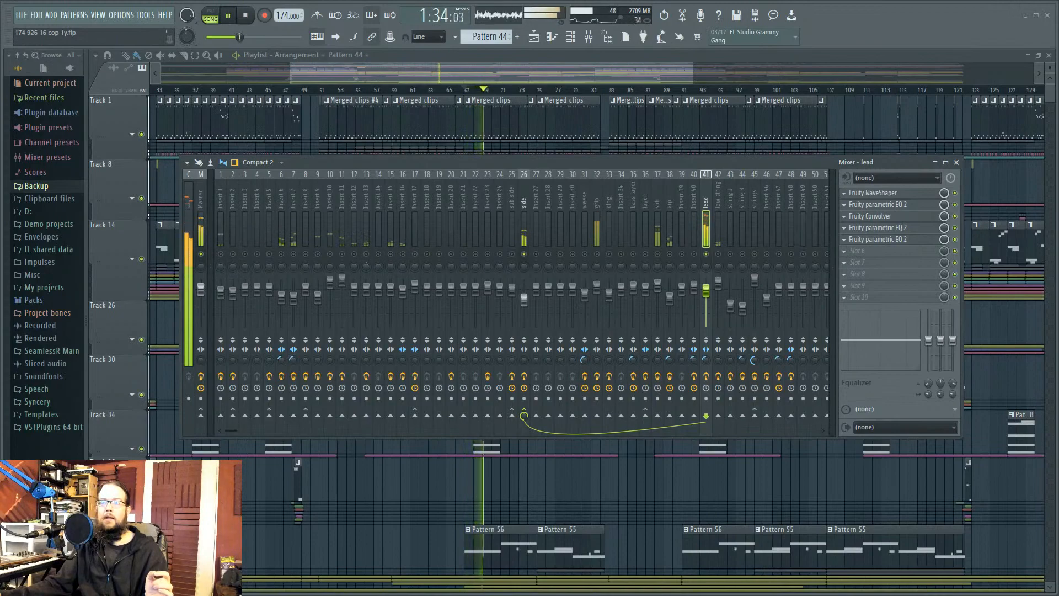
{"action": "left_click", "coordinate": [226, 16]}
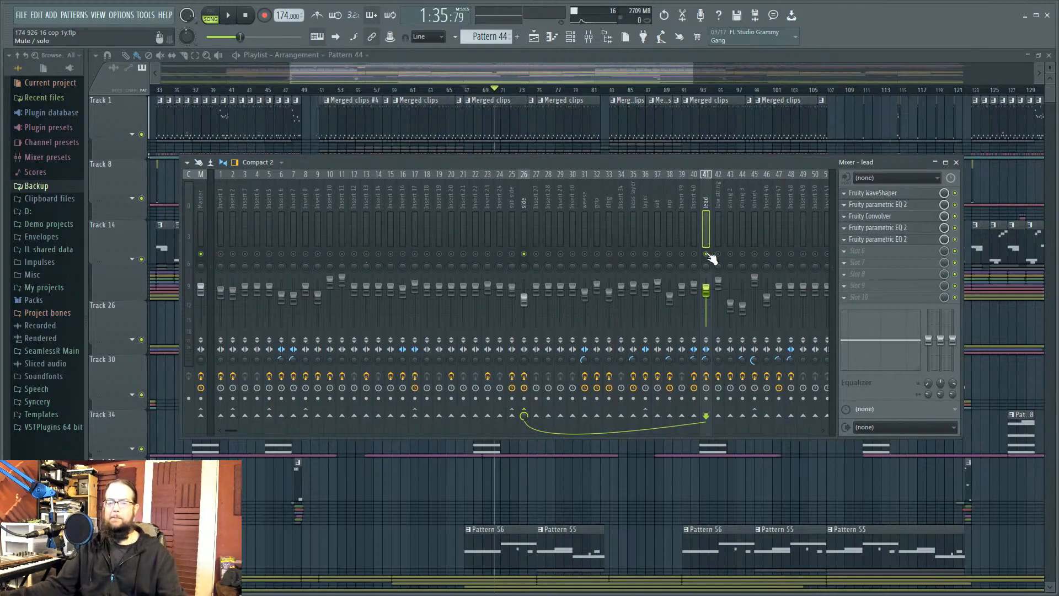
Step: Close the mixer and expand Track 44 and Track 30 groups to show Band 7 freq automation near bar 71
{"action": "key", "text": "F9"}
{"action": "scroll", "coordinate": [635, 483], "scroll_direction": "down", "scroll_amount": 4}
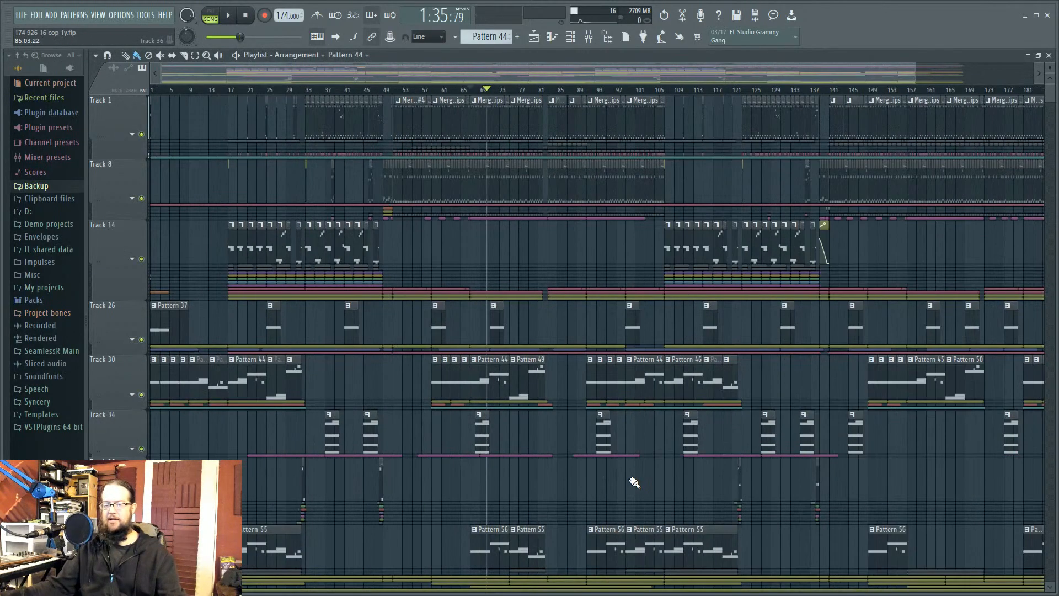
{"action": "scroll", "coordinate": [402, 475], "scroll_direction": "down", "scroll_amount": 3}
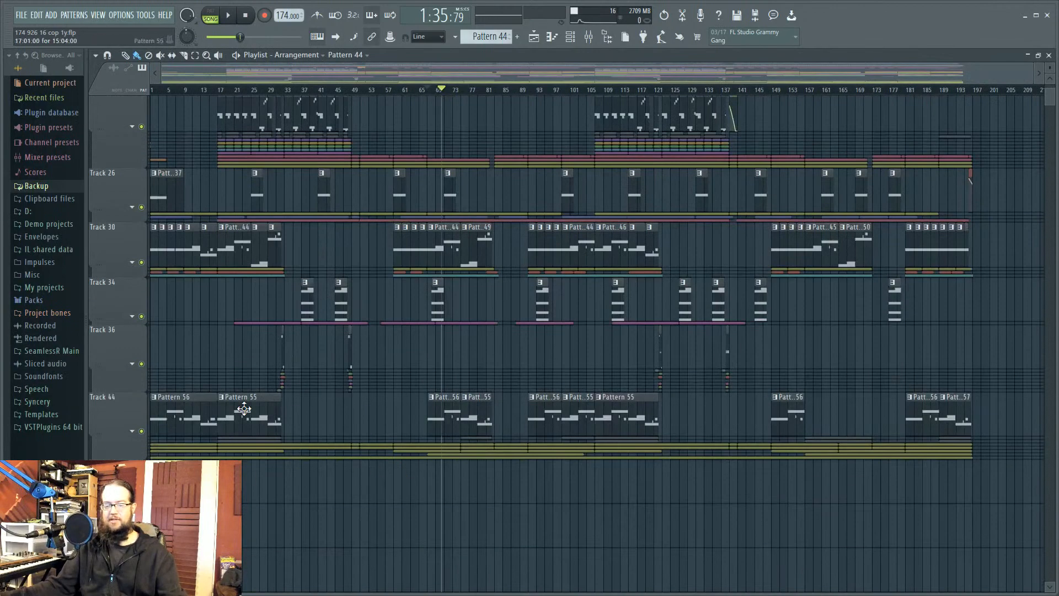
{"action": "left_click", "coordinate": [132, 431]}
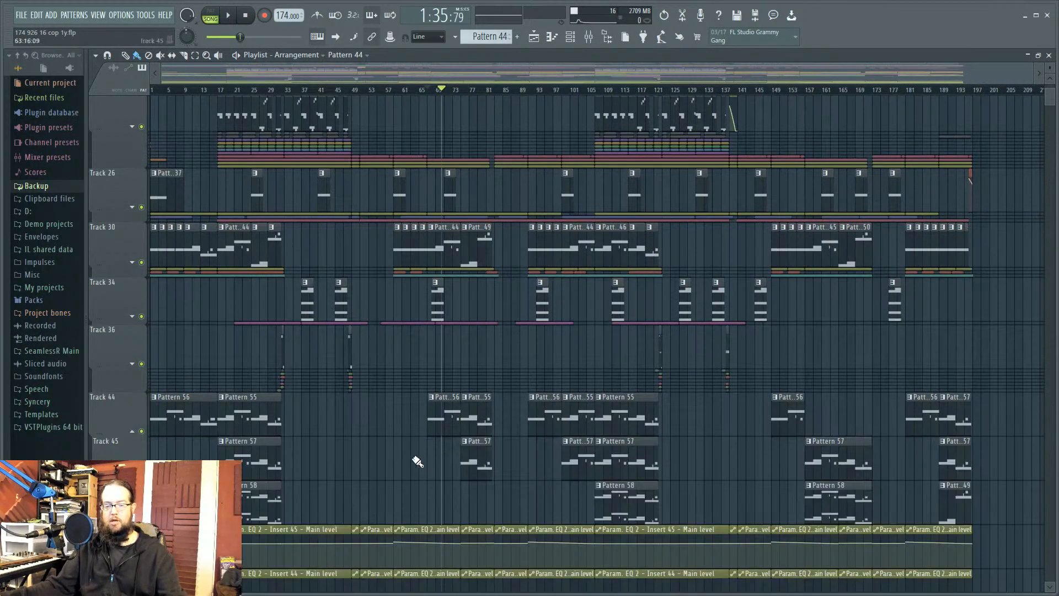
{"action": "left_click", "coordinate": [133, 261]}
{"action": "scroll", "coordinate": [356, 331], "scroll_direction": "up", "scroll_amount": 3, "text": "ctrl"}
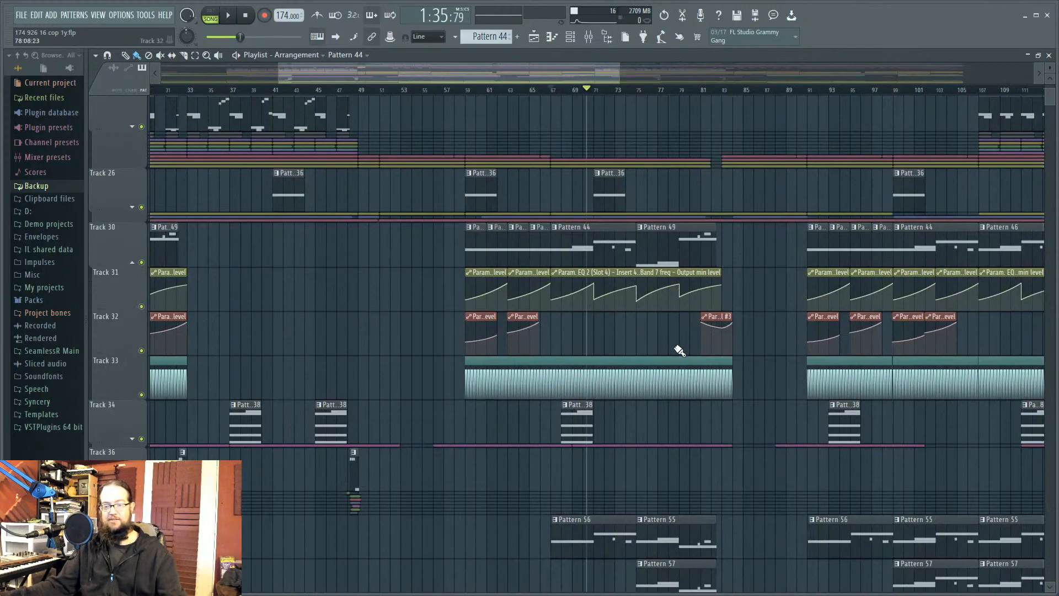
{"action": "scroll", "coordinate": [557, 359], "scroll_direction": "up", "scroll_amount": 6, "text": "ctrl"}
{"action": "scroll", "coordinate": [558, 371], "scroll_direction": "up", "scroll_amount": 1, "text": "ctrl"}
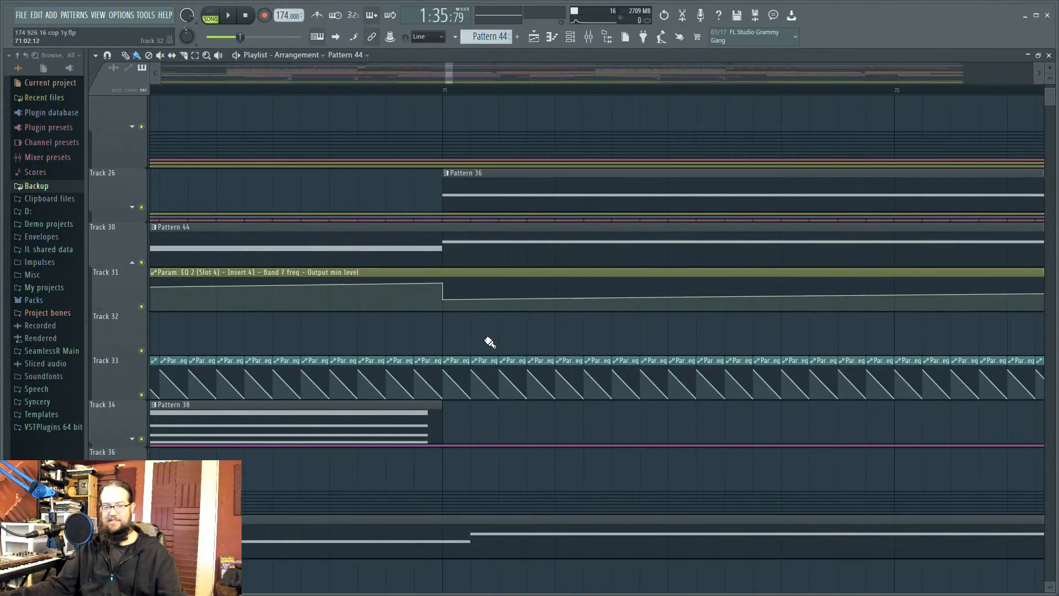
{"action": "scroll", "coordinate": [482, 350], "scroll_direction": "up", "scroll_amount": 2, "text": "ctrl"}
{"action": "scroll", "coordinate": [478, 358], "scroll_direction": "up", "scroll_amount": 1}
{"action": "left_click_drag", "start_coordinate": [503, 381], "coordinate": [551, 320]}
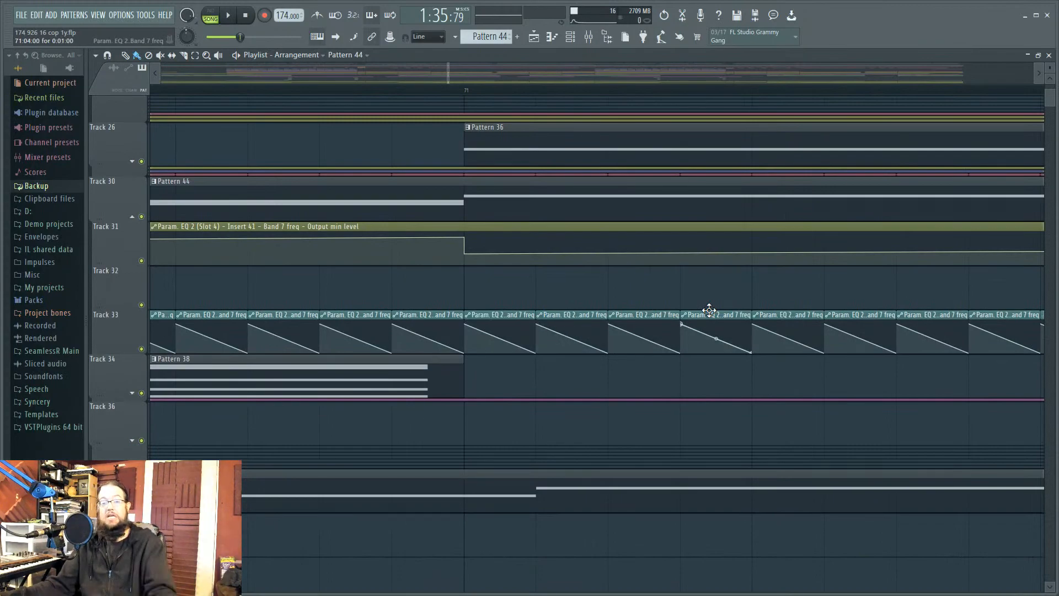
Step: Show the channel rack, open and close both Superior Drummer 2 kits, dismissing their EZX alerts
{"action": "left_click", "coordinate": [571, 37]}
{"action": "left_click", "coordinate": [409, 185]}
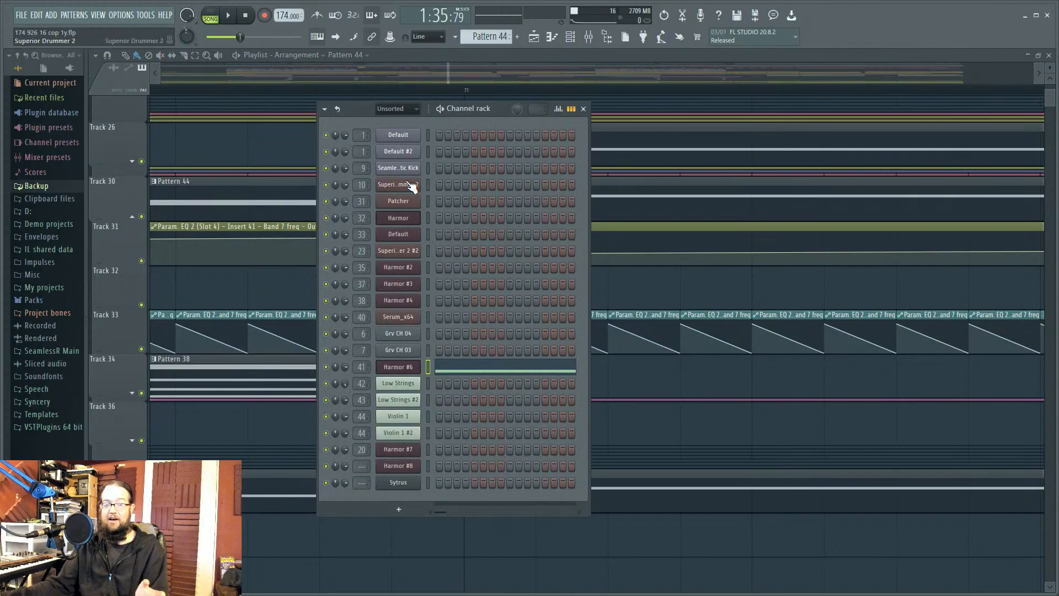
{"action": "left_click", "coordinate": [482, 410]}
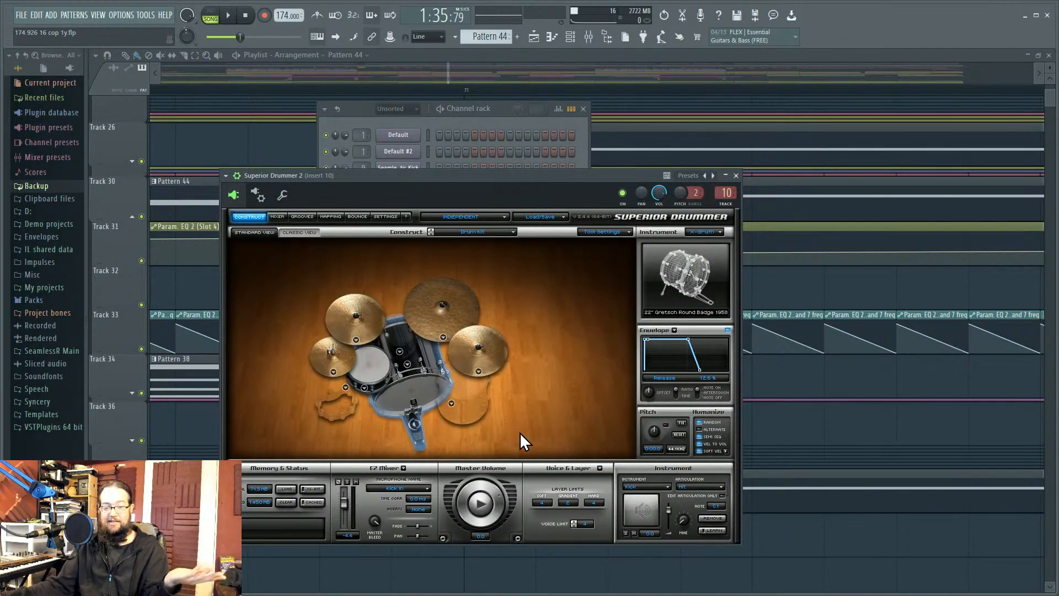
{"action": "left_click", "coordinate": [737, 176]}
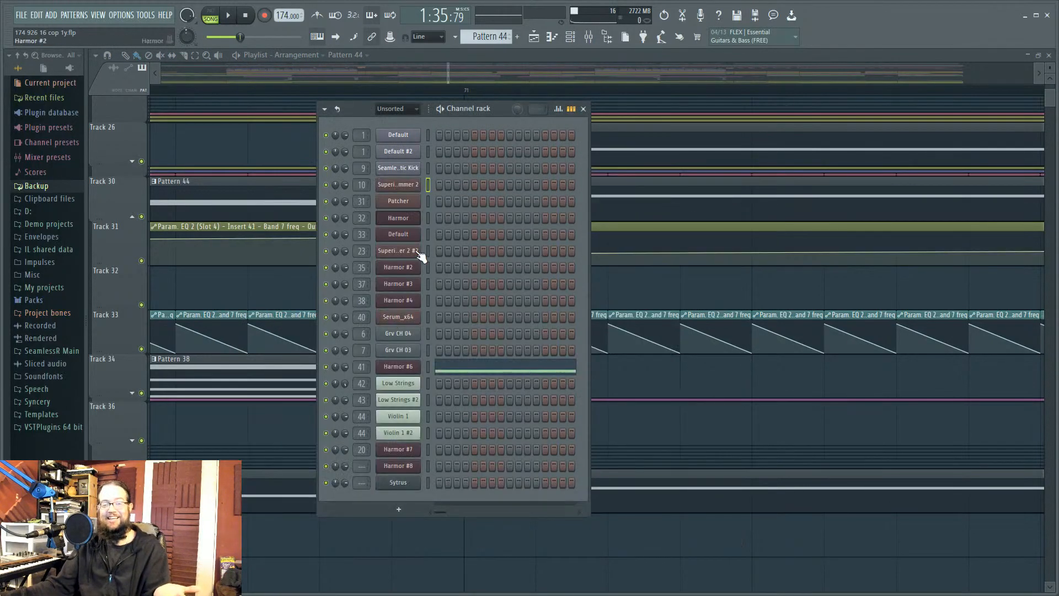
{"action": "left_click", "coordinate": [415, 260]}
{"action": "left_click", "coordinate": [527, 373]}
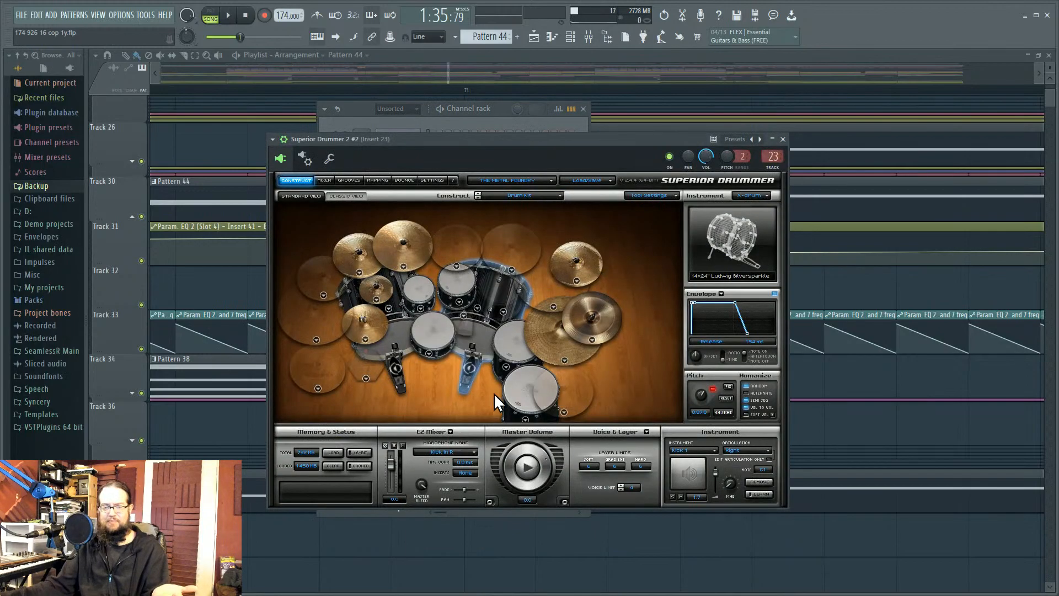
{"action": "left_click", "coordinate": [782, 139]}
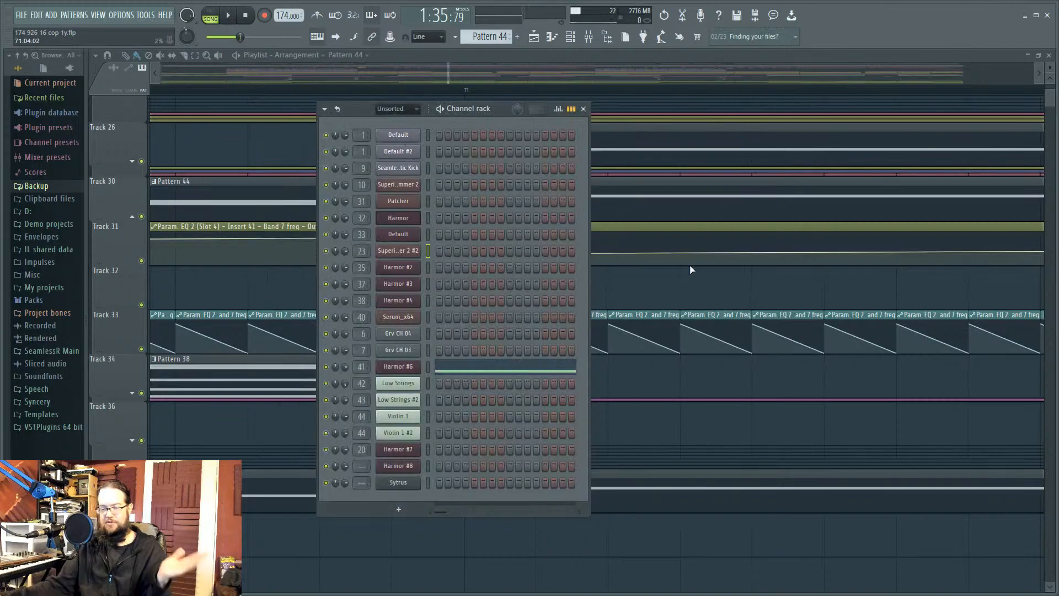
Step: Close the channel rack and zoom in on Track 33's Band 7 freq automation clip
{"action": "key", "text": "F6"}
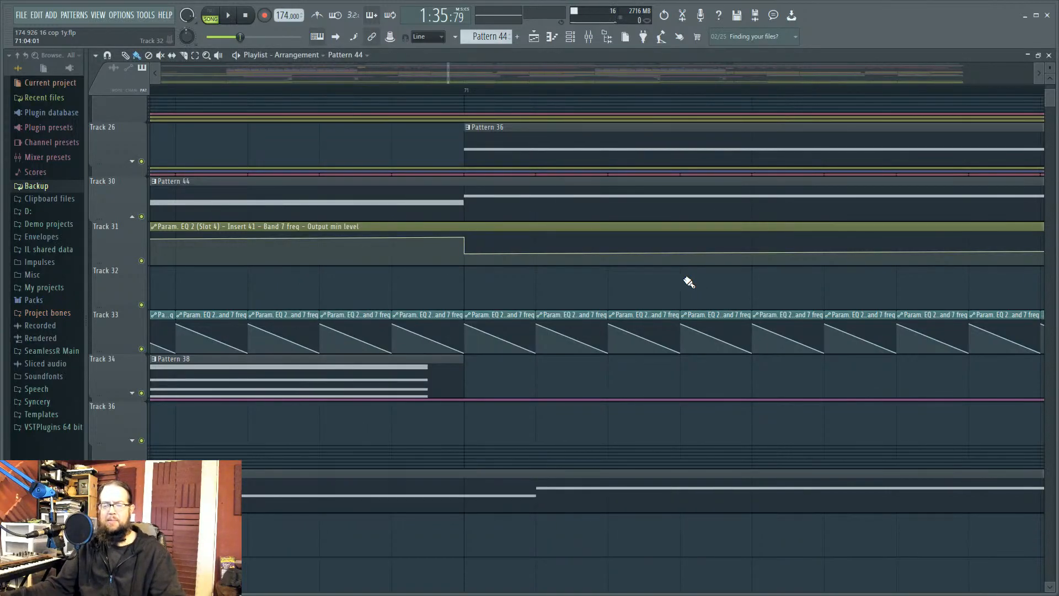
{"action": "scroll", "coordinate": [558, 295], "scroll_direction": "down", "scroll_amount": 3}
{"action": "scroll", "coordinate": [558, 295], "scroll_direction": "down", "scroll_amount": 3}
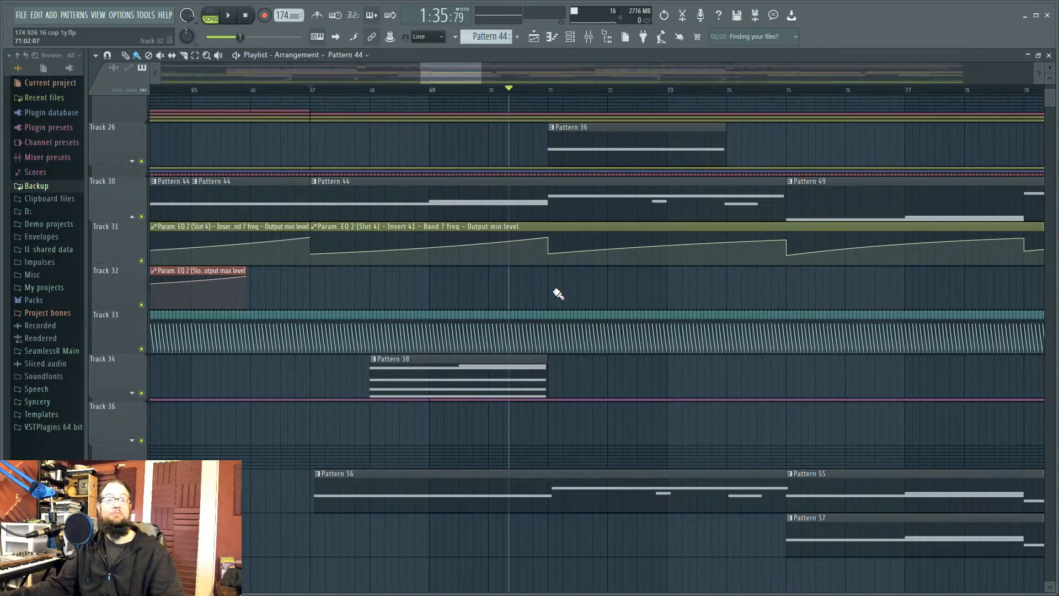
{"action": "scroll", "coordinate": [558, 294], "scroll_direction": "up", "scroll_amount": 6}
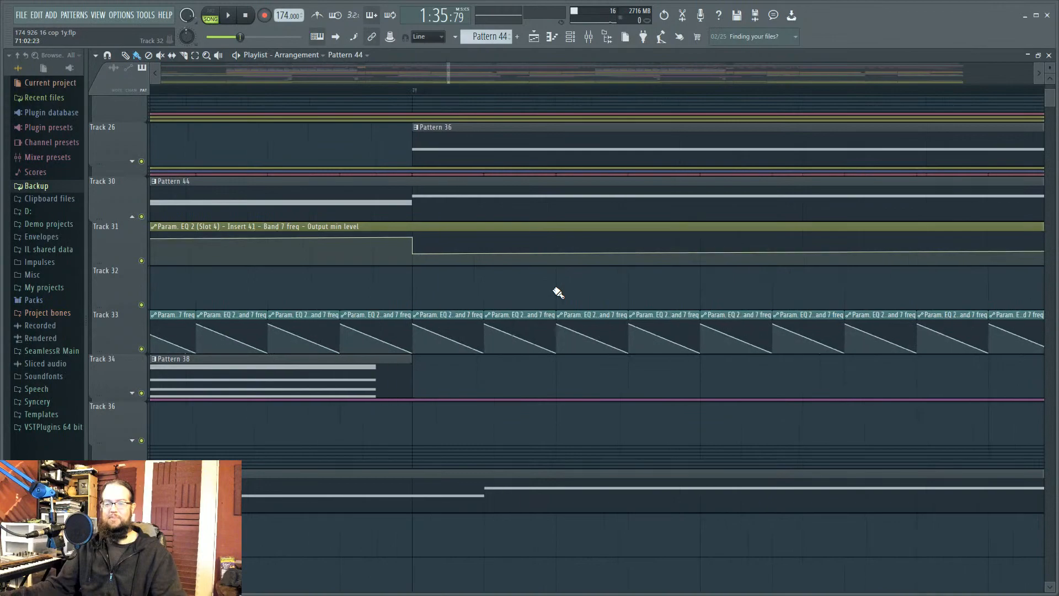
{"action": "scroll", "coordinate": [557, 293], "scroll_direction": "up", "scroll_amount": 3}
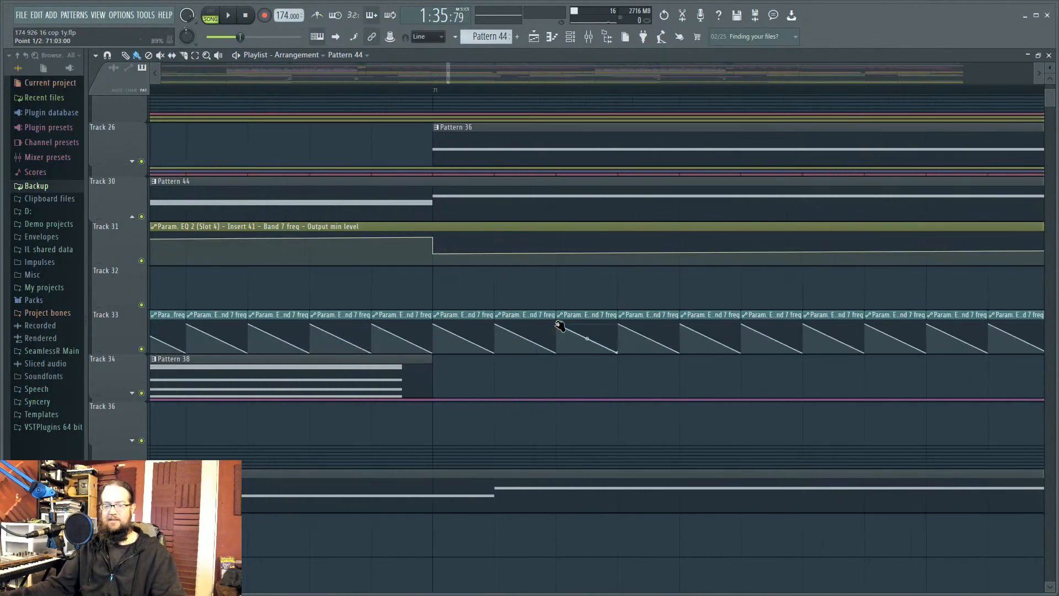
{"action": "left_click", "coordinate": [558, 309]}
{"action": "scroll", "coordinate": [550, 311], "scroll_direction": "down", "scroll_amount": 4}
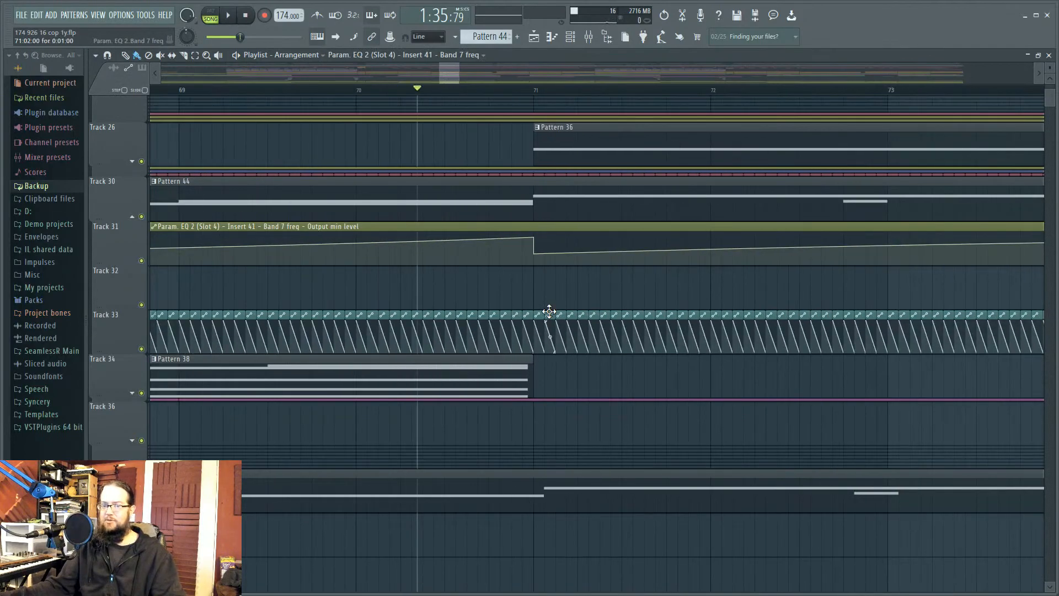
{"action": "scroll", "coordinate": [551, 313], "scroll_direction": "down", "scroll_amount": 6}
{"action": "scroll", "coordinate": [557, 322], "scroll_direction": "up", "scroll_amount": 8}
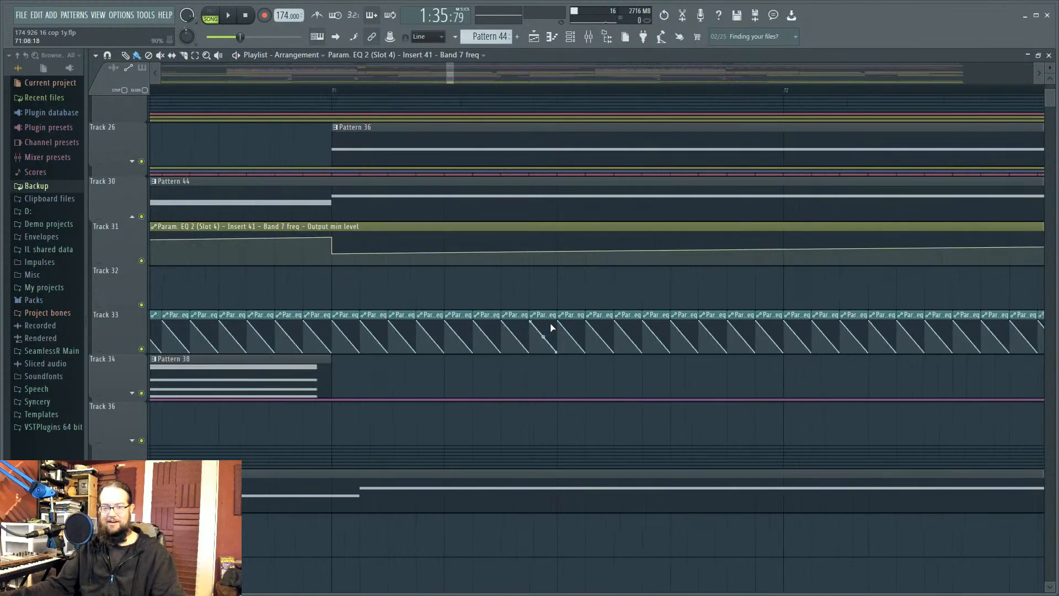
Step: Inspect the Track 33 clip's LFO settings, then zoom out across the arrangement
{"action": "double_click", "coordinate": [550, 315]}
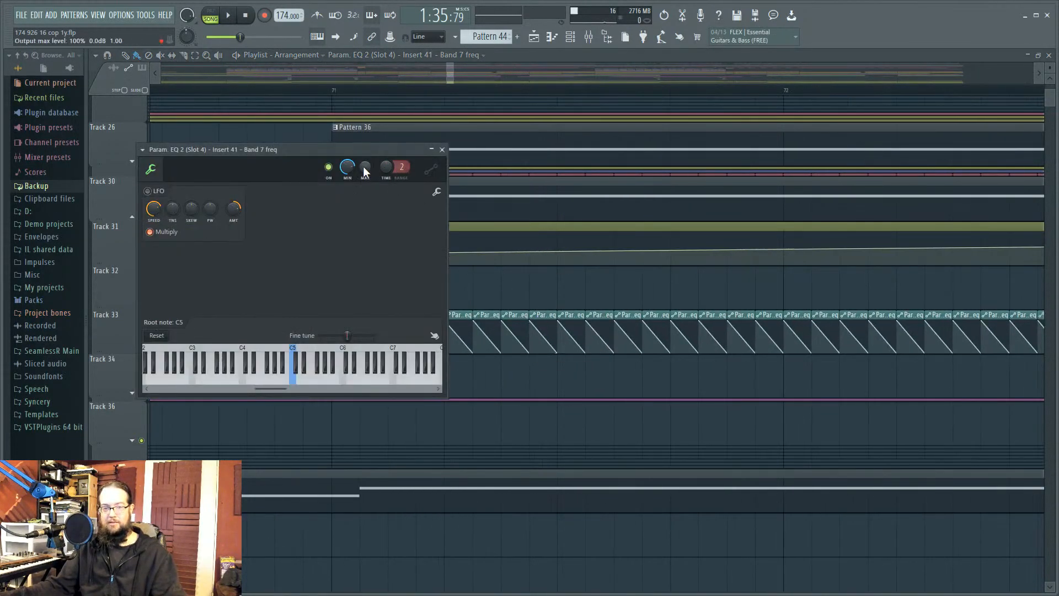
{"action": "key", "text": "Escape"}
{"action": "scroll", "coordinate": [464, 277], "scroll_direction": "down", "scroll_amount": 7}
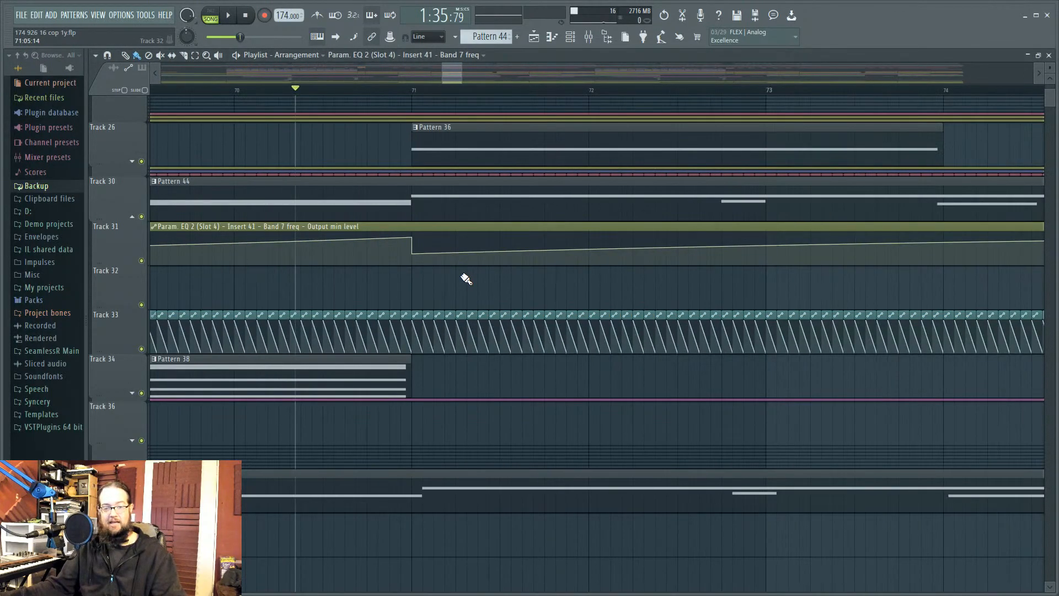
{"action": "left_click_drag", "start_coordinate": [461, 276], "coordinate": [673, 273]}
{"action": "scroll", "coordinate": [678, 278], "scroll_direction": "down", "scroll_amount": 5}
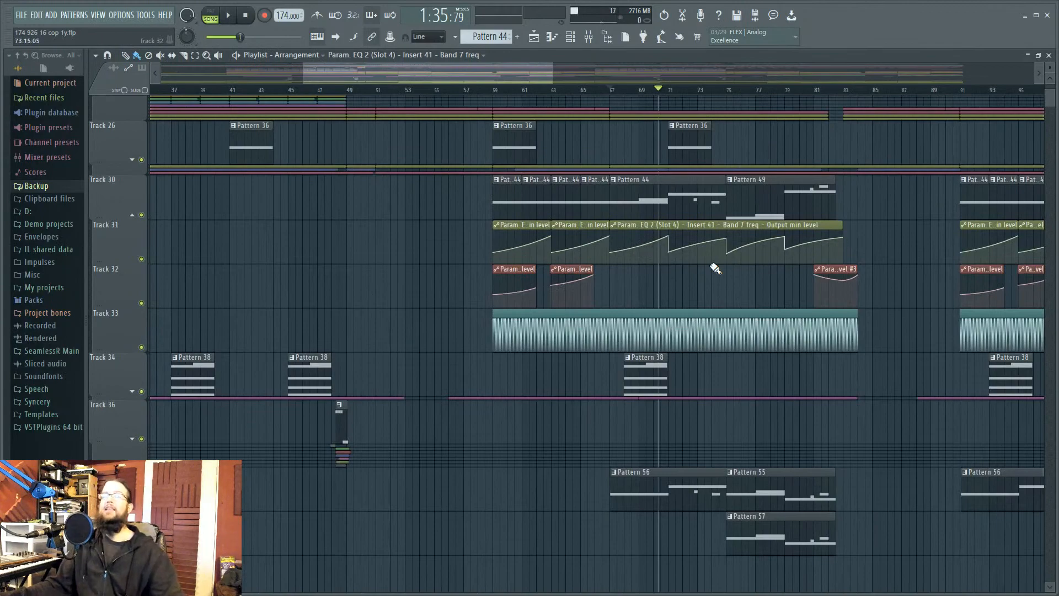
{"action": "left_click_drag", "start_coordinate": [367, 233], "coordinate": [571, 368]}
Step: Zoom into the playlist and move the song position back to bar 1
{"action": "scroll", "coordinate": [572, 368], "scroll_direction": "down", "scroll_amount": 2}
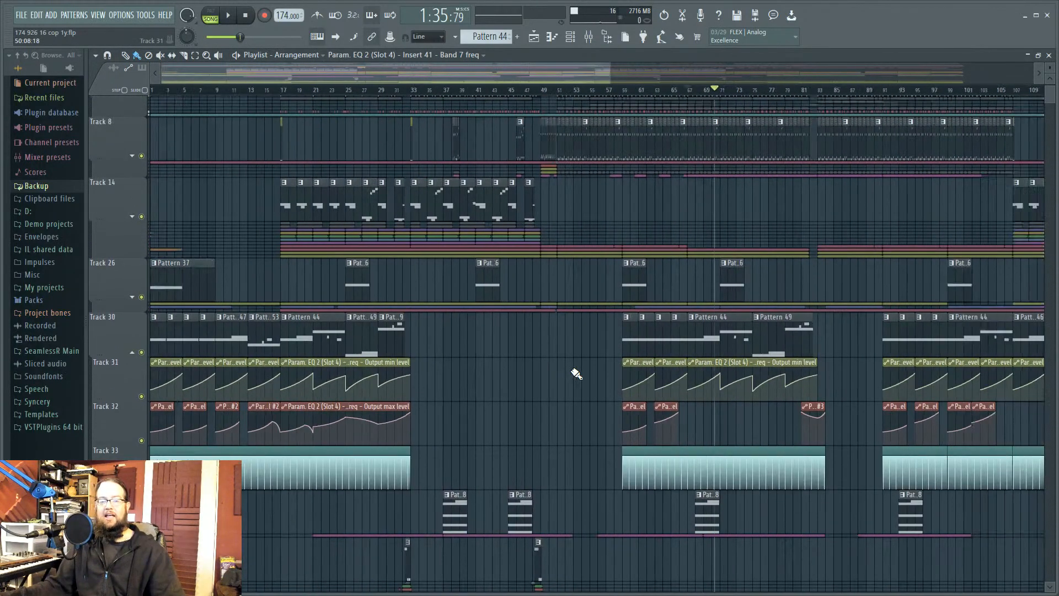
{"action": "left_click_drag", "start_coordinate": [531, 417], "coordinate": [728, 307]}
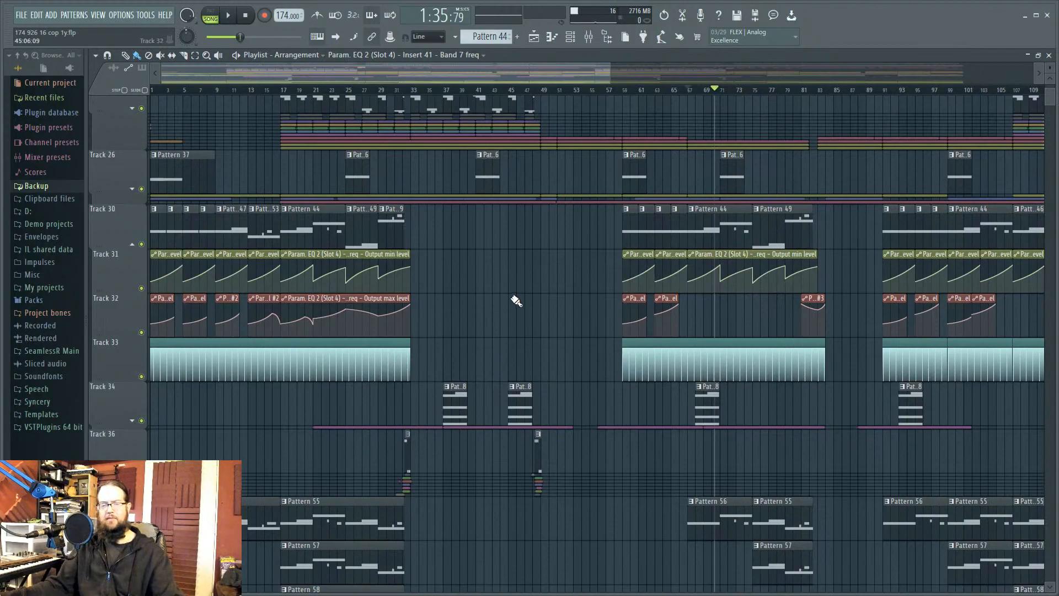
{"action": "left_click_drag", "start_coordinate": [170, 90], "coordinate": [133, 91]}
{"action": "scroll", "coordinate": [476, 292], "scroll_direction": "up", "scroll_amount": 2}
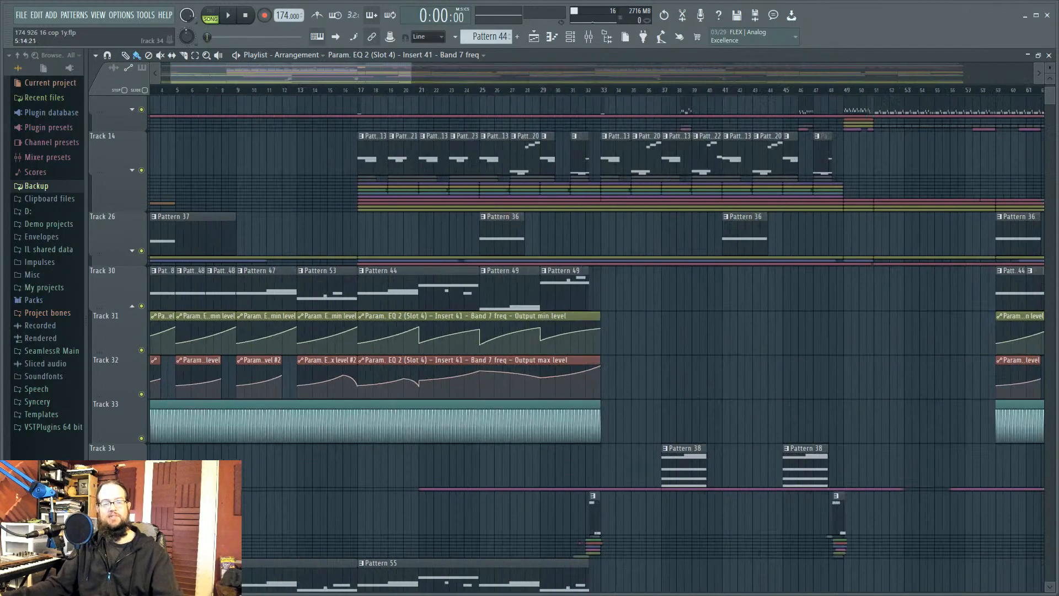
{"action": "scroll", "coordinate": [243, 455], "scroll_direction": "up", "scroll_amount": 3}
{"action": "left_click_drag", "start_coordinate": [244, 456], "coordinate": [274, 463]}
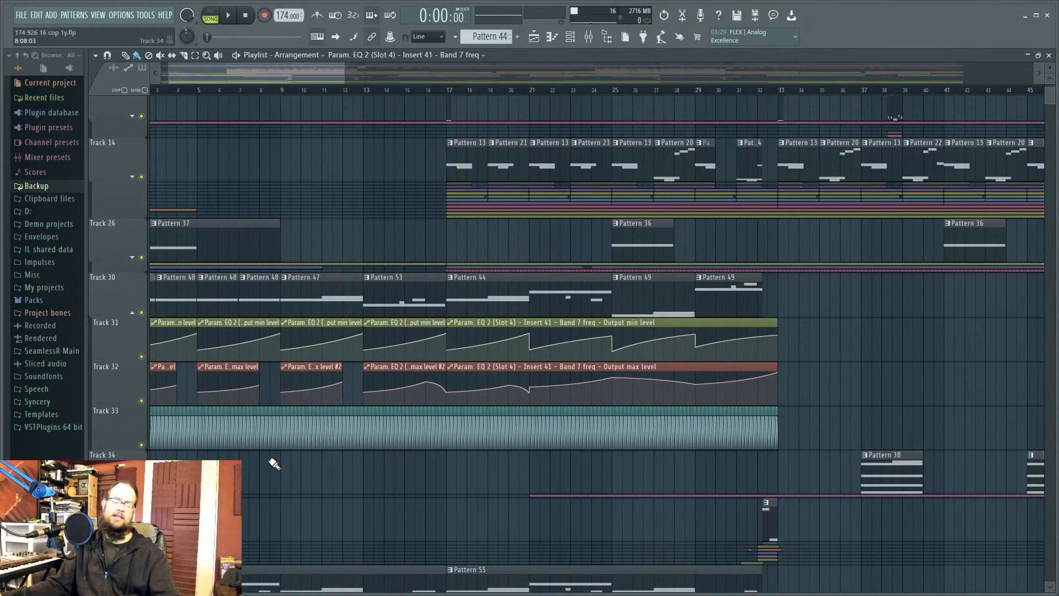
Step: Unfold Track 26's group to reveal Tracks 27–29 with Param EQ 2 and Balance automation
{"action": "scroll", "coordinate": [312, 446], "scroll_direction": "up", "scroll_amount": 3}
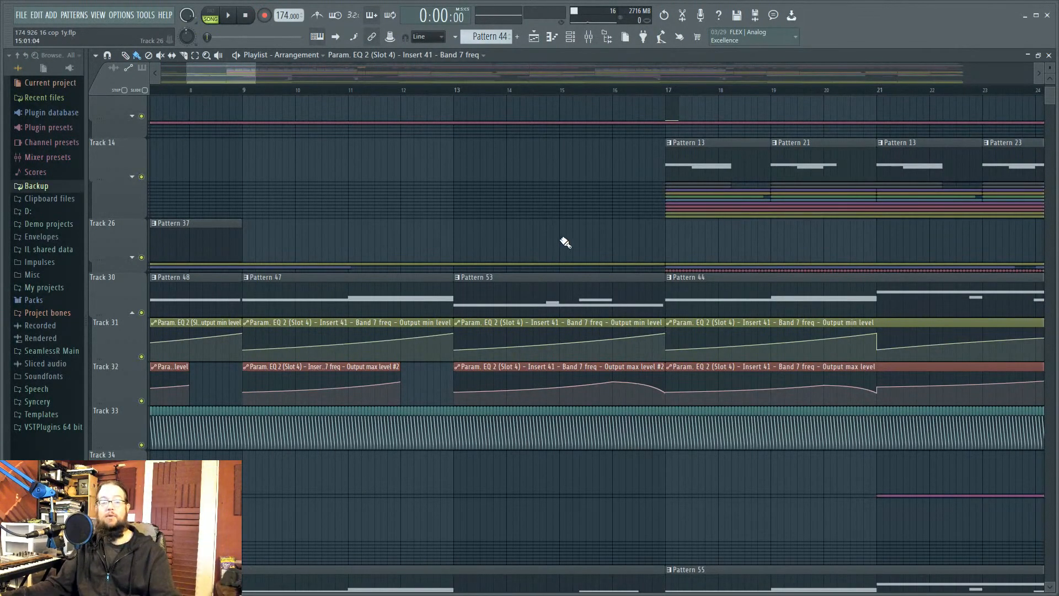
{"action": "scroll", "coordinate": [566, 242], "scroll_direction": "down", "scroll_amount": 4}
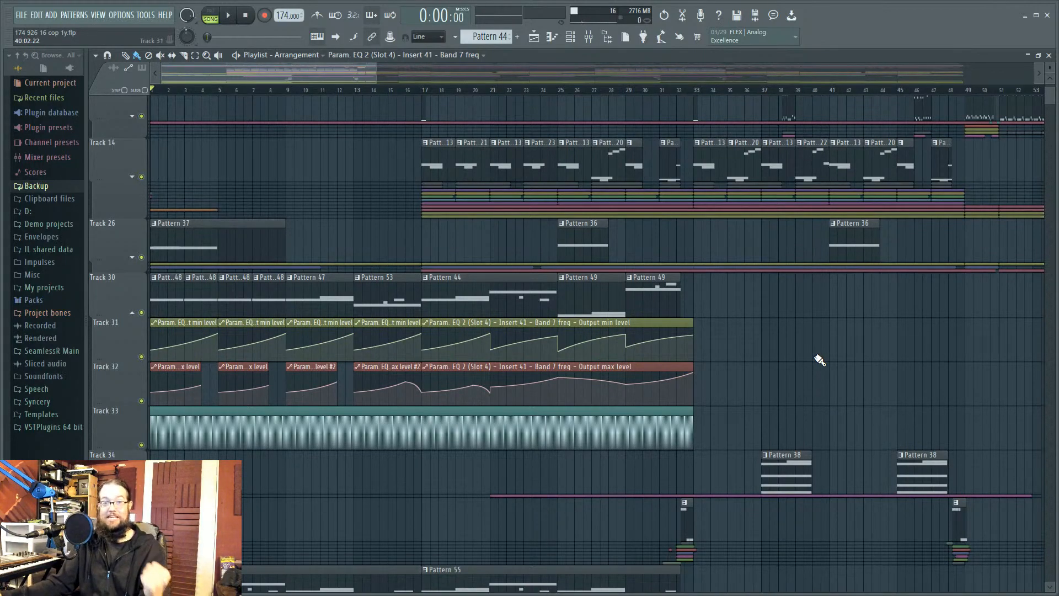
{"action": "scroll", "coordinate": [825, 359], "scroll_direction": "down", "scroll_amount": 6}
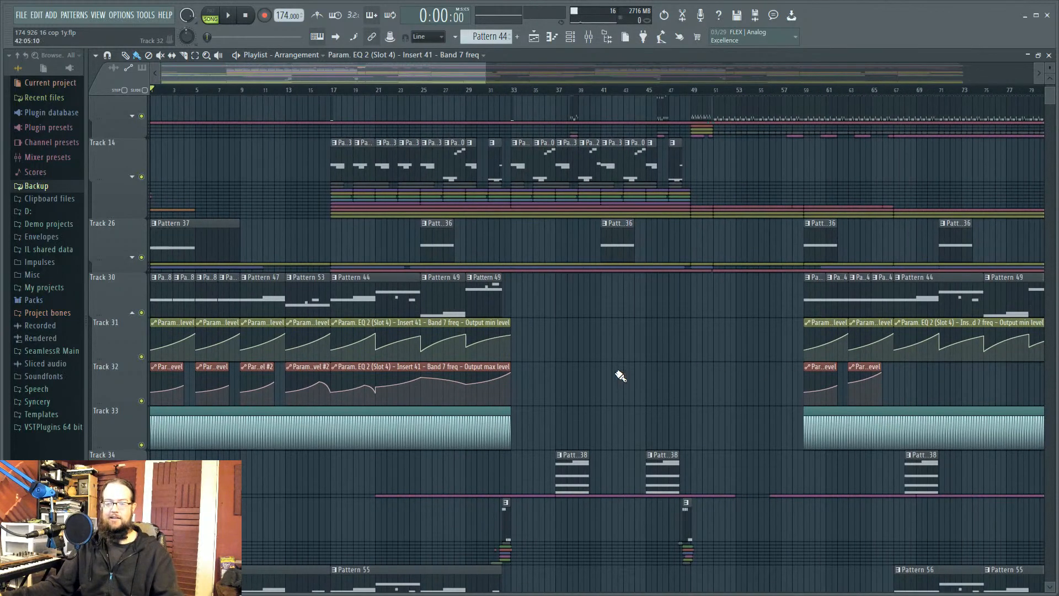
{"action": "scroll", "coordinate": [429, 337], "scroll_direction": "down", "scroll_amount": 3}
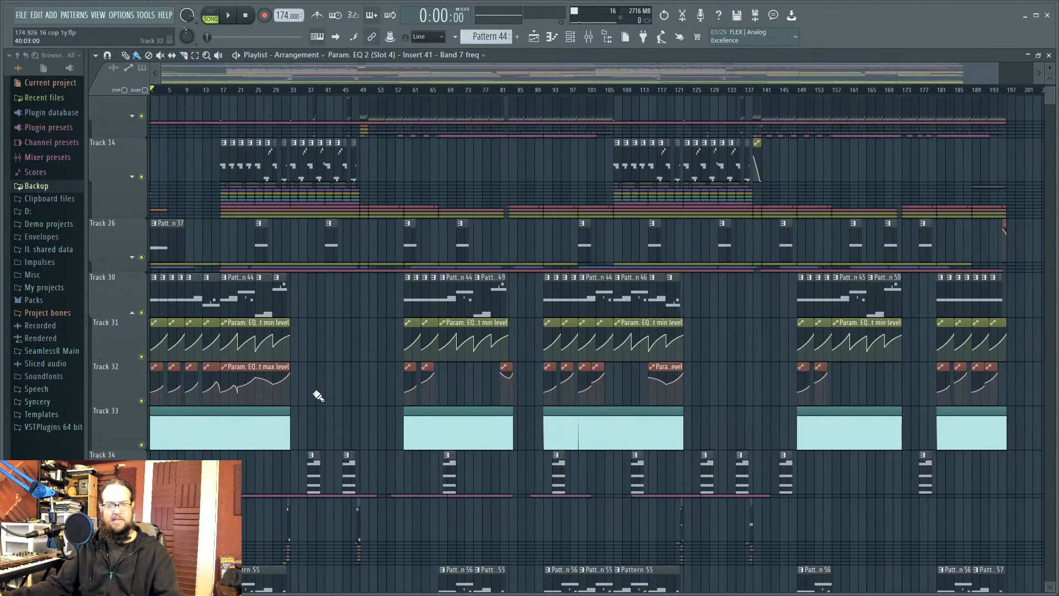
{"action": "scroll", "coordinate": [342, 398], "scroll_direction": "up", "scroll_amount": 4}
{"action": "scroll", "coordinate": [345, 390], "scroll_direction": "up", "scroll_amount": 2}
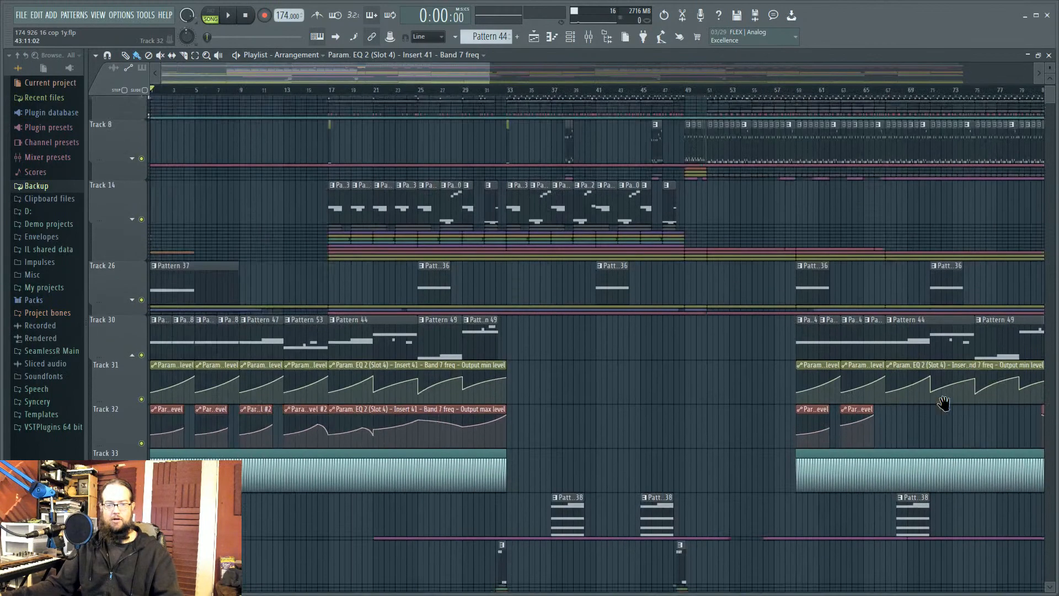
{"action": "left_click", "coordinate": [132, 300]}
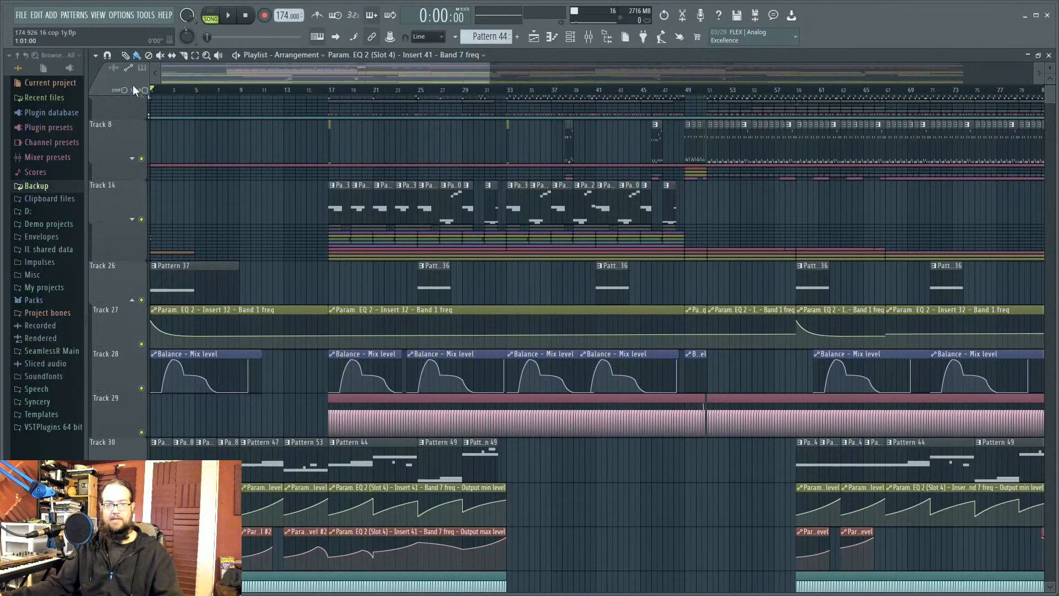
Step: Solo mixer insert 33 and listen briefly, then open Pattern 37 in the piano roll
{"action": "left_click", "coordinate": [588, 36]}
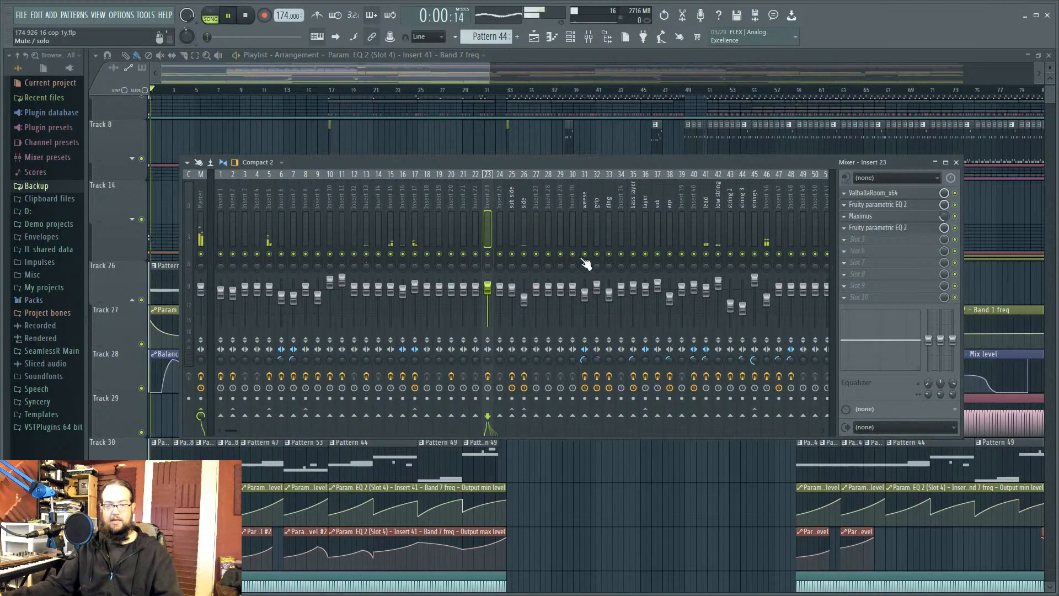
{"action": "right_click", "coordinate": [608, 253]}
{"action": "key", "text": "space"}
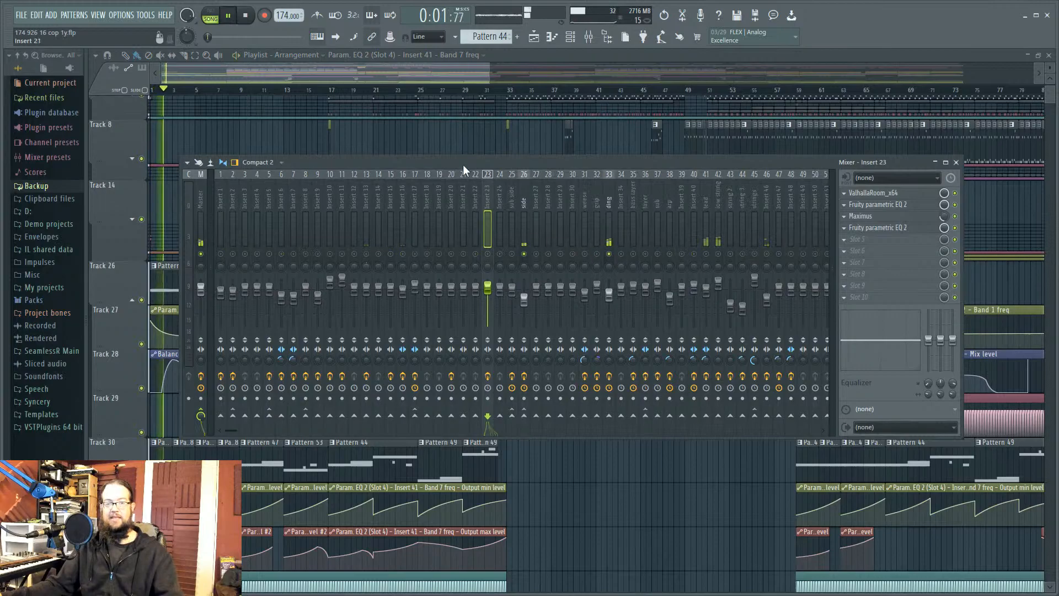
{"action": "left_click_drag", "start_coordinate": [463, 164], "coordinate": [633, 160]}
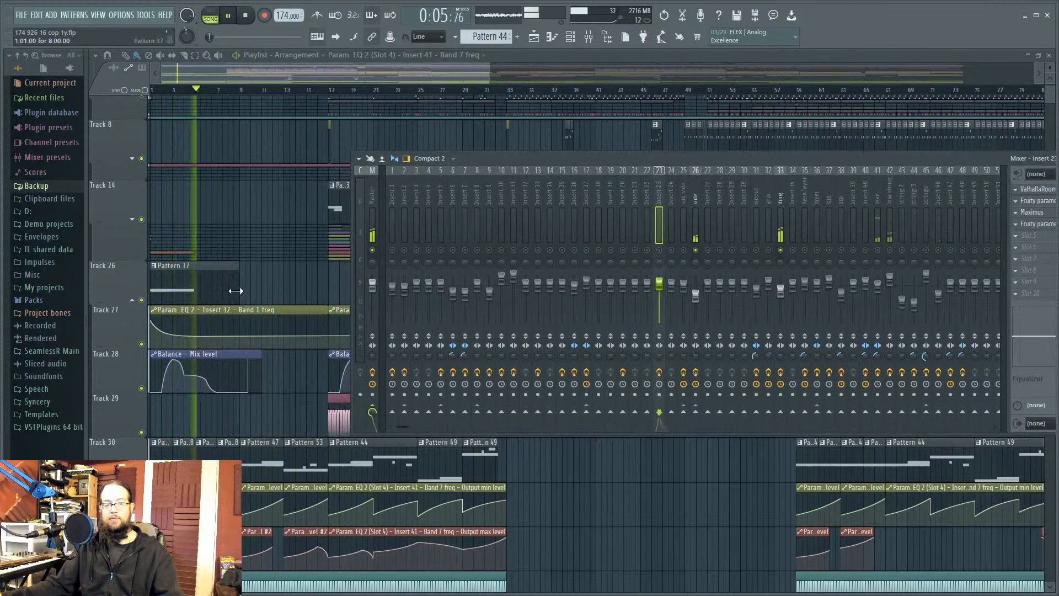
{"action": "key", "text": "space"}
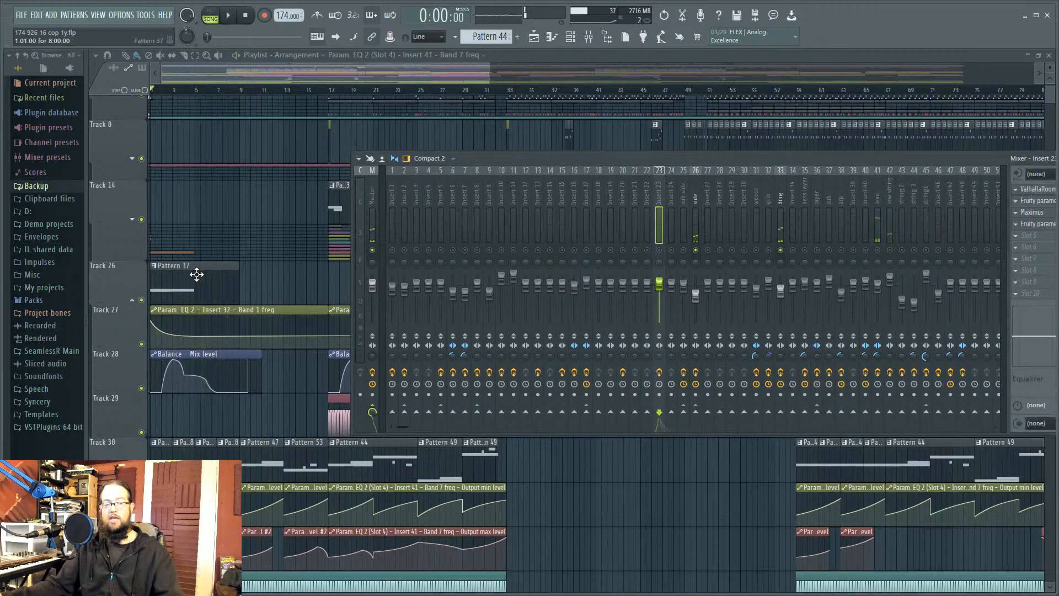
{"action": "double_click", "coordinate": [201, 279]}
Step: Open the Default (ding) Harmor patch, expand it to the IMG resynthesis view, and audition it
{"action": "key", "text": "F6"}
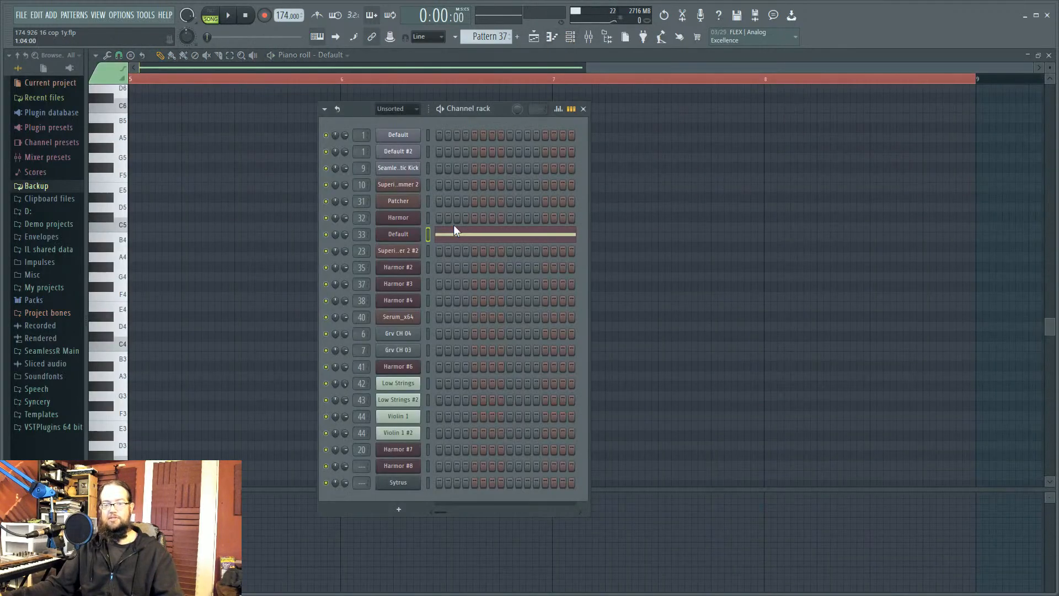
{"action": "left_click", "coordinate": [408, 236]}
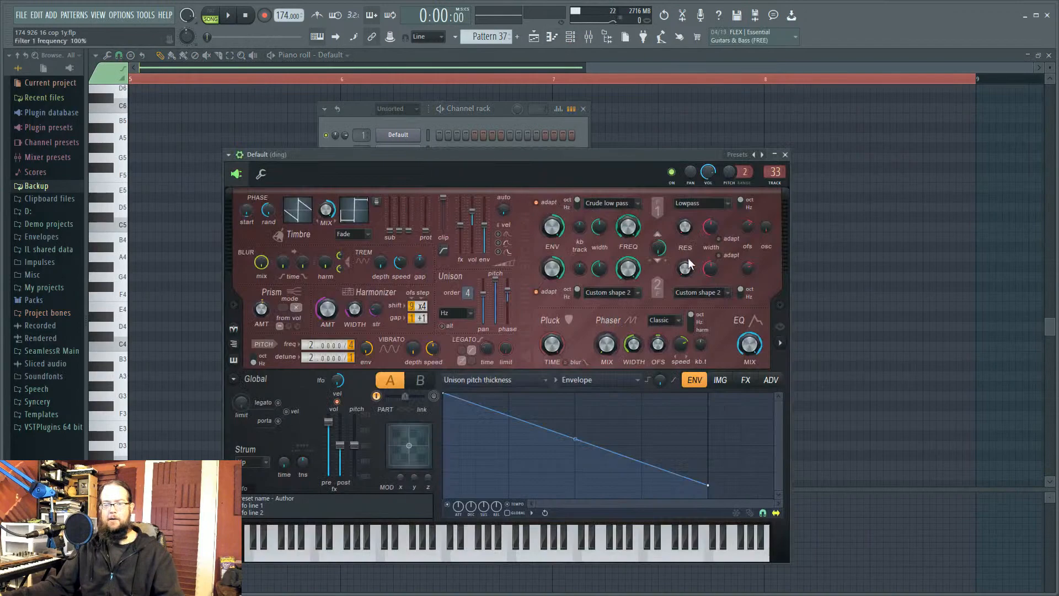
{"action": "left_click", "coordinate": [781, 344]}
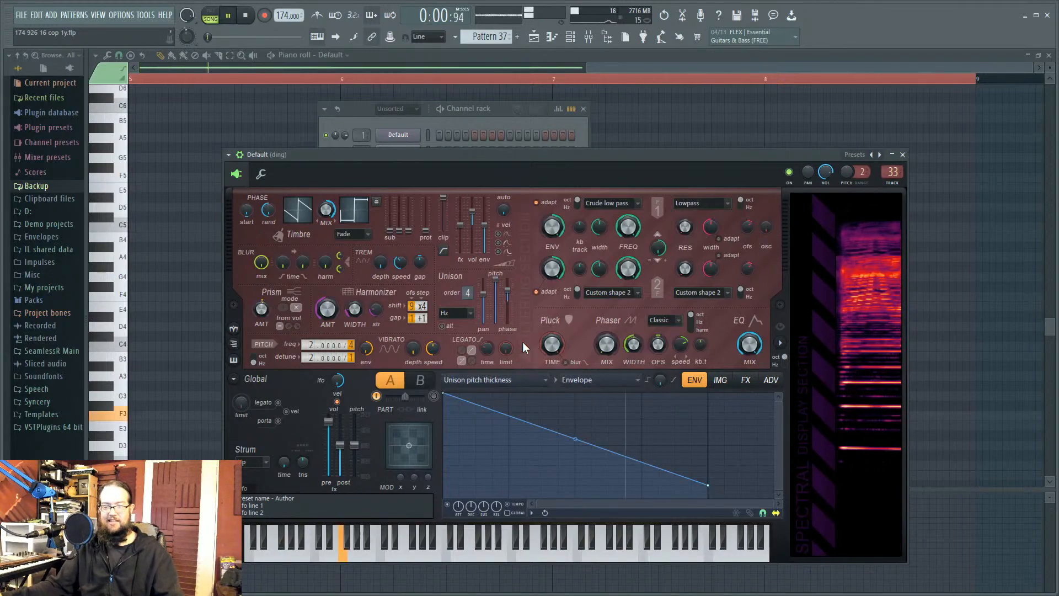
{"action": "left_click", "coordinate": [720, 381]}
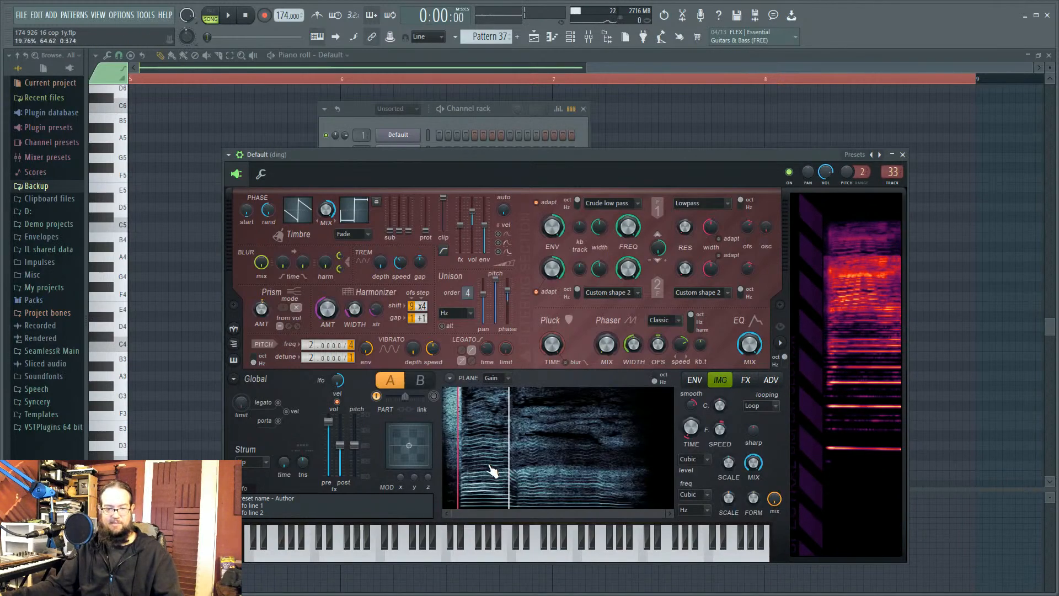
{"action": "key", "text": "space"}
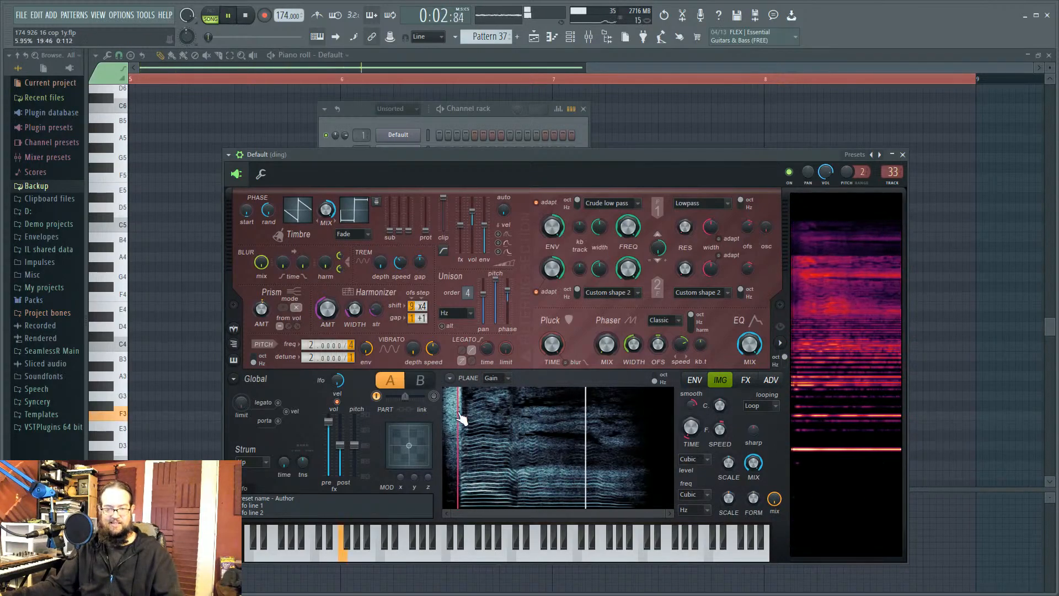
{"action": "key", "text": "space"}
{"action": "left_click", "coordinate": [448, 379]}
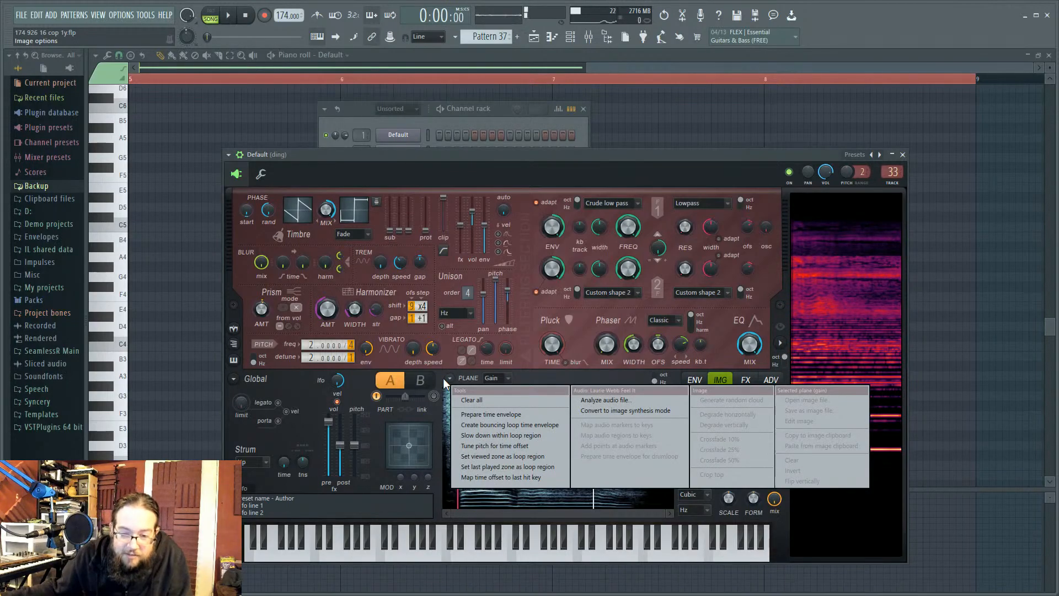
{"action": "left_click", "coordinate": [532, 361]}
Step: Widen the browser, list the Packs > Vocals samples, preview an Ahh sample, then close Harmor
{"action": "left_click", "coordinate": [53, 301]}
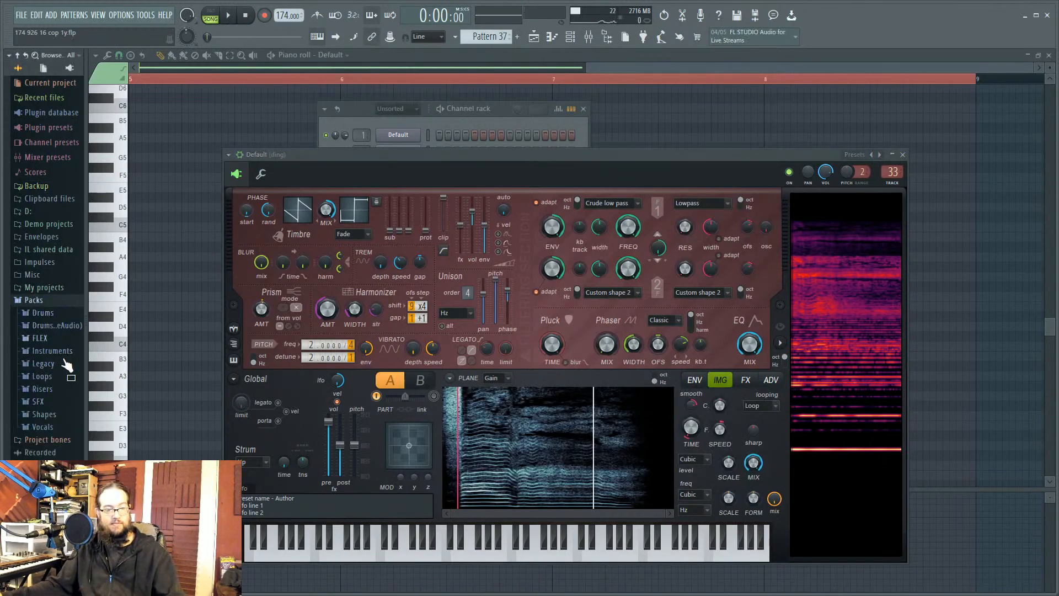
{"action": "left_click", "coordinate": [41, 426]}
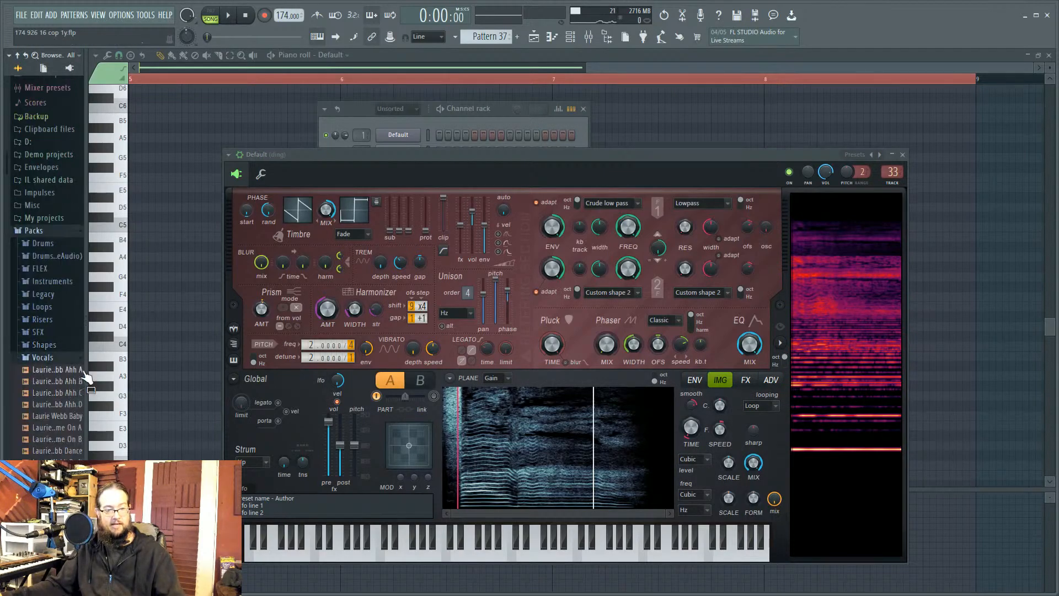
{"action": "left_click_drag", "start_coordinate": [85, 407], "coordinate": [148, 407]}
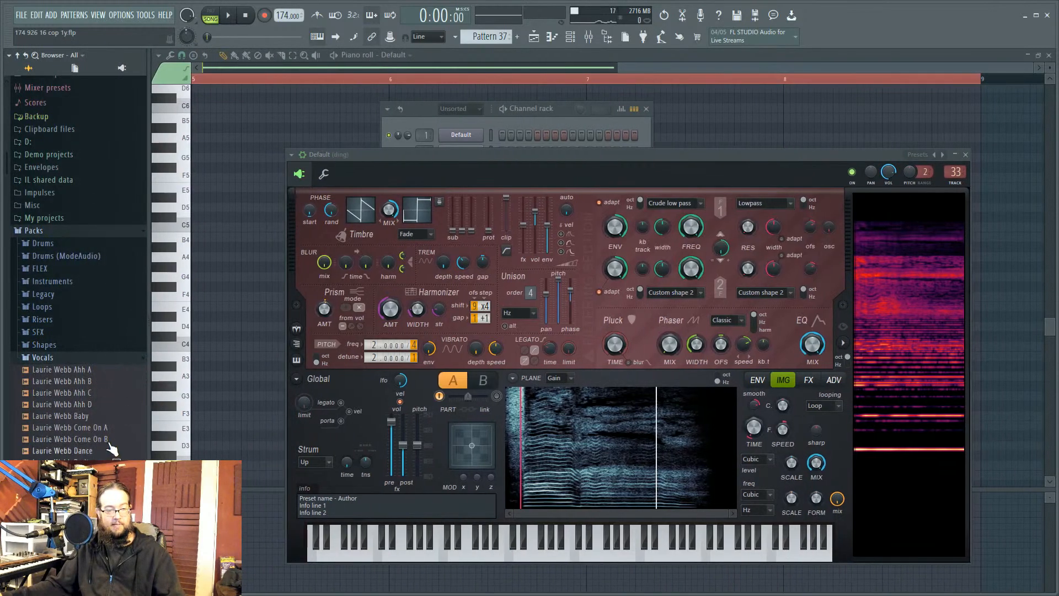
{"action": "left_click", "coordinate": [61, 369]}
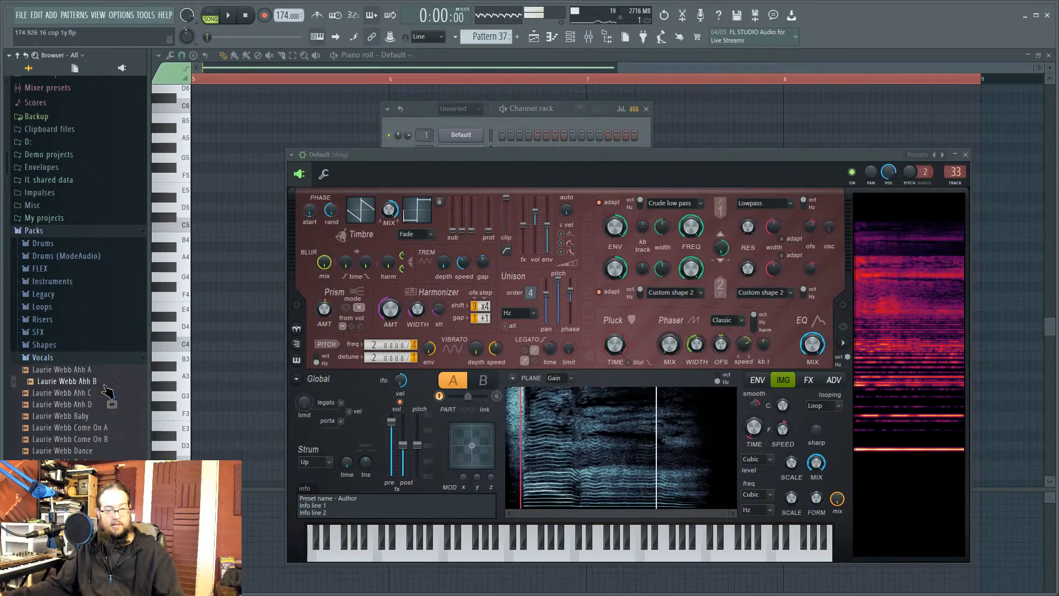
{"action": "left_click", "coordinate": [246, 16]}
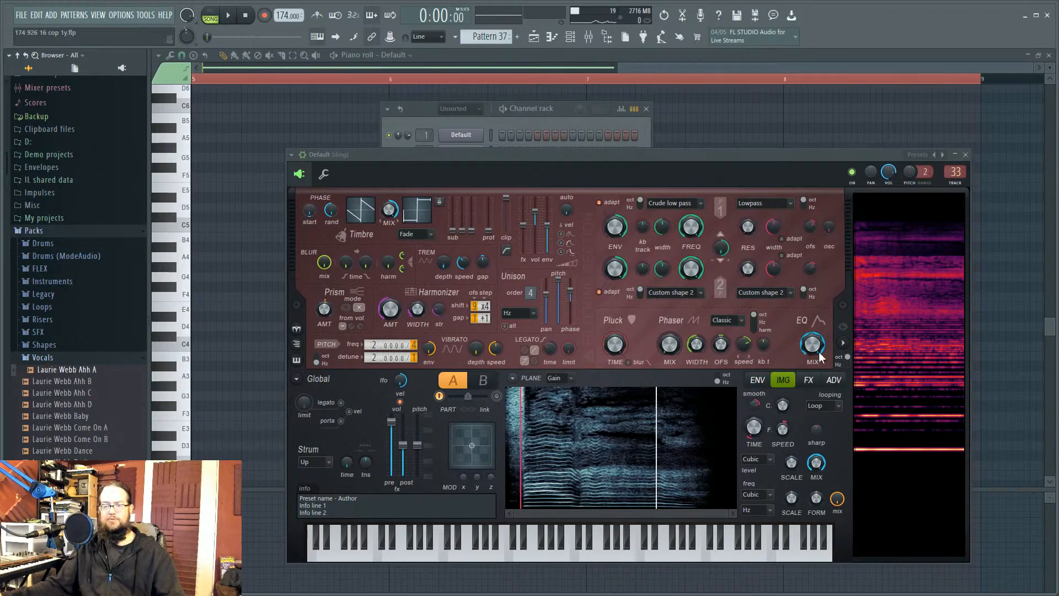
{"action": "left_click", "coordinate": [965, 155]}
{"action": "left_click", "coordinate": [533, 36]}
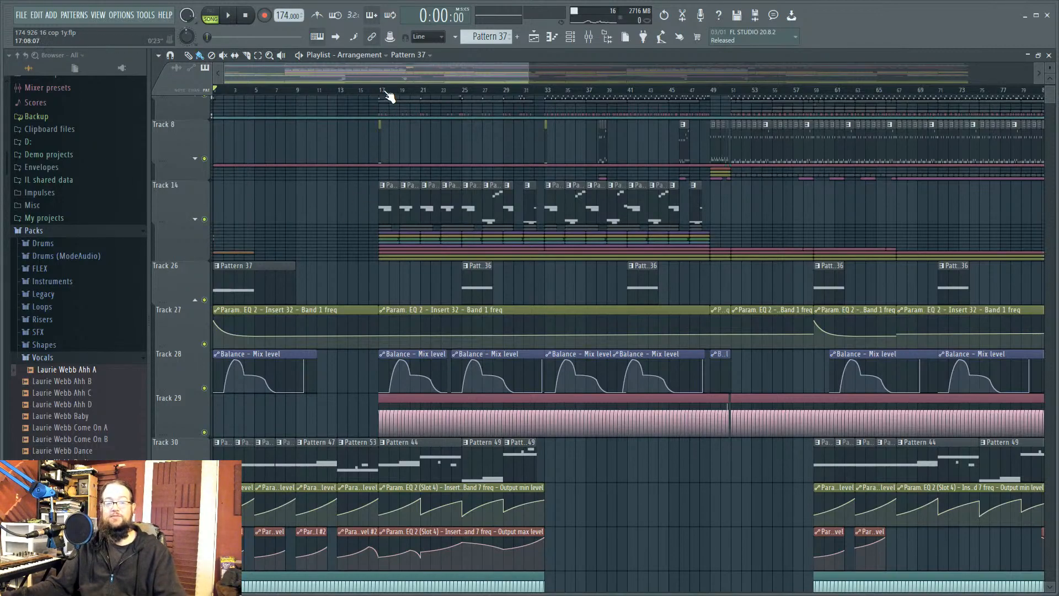
Step: Play the arrangement from bar 17, jump ahead to bar 26, stop, and zoom the playlist in
{"action": "left_click", "coordinate": [380, 90]}
{"action": "key", "text": "space"}
{"action": "left_click", "coordinate": [465, 91]}
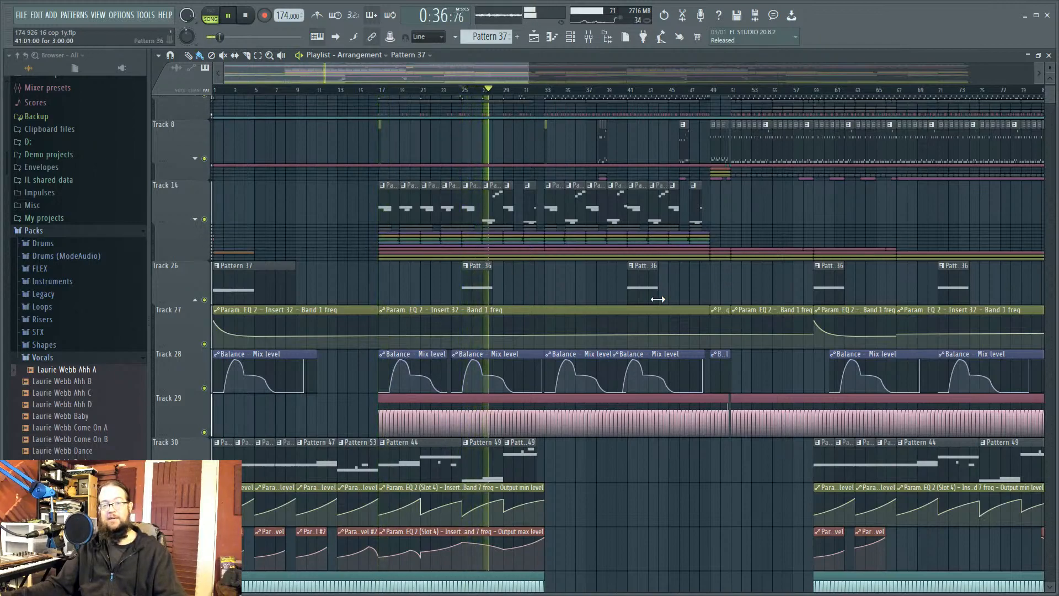
{"action": "key", "text": "space"}
{"action": "scroll", "coordinate": [509, 351], "scroll_direction": "up", "scroll_amount": 10}
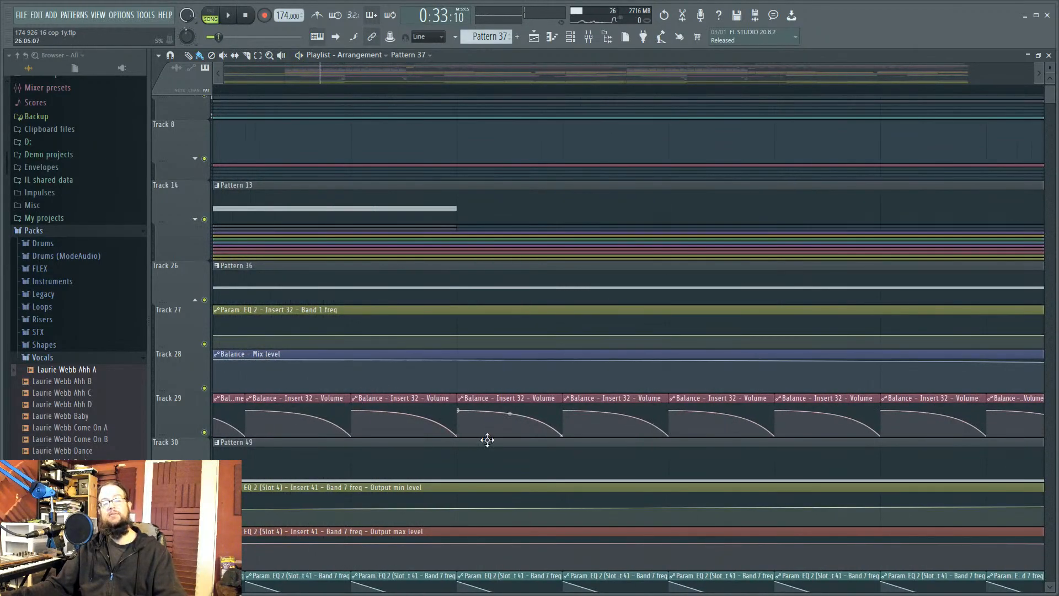
Step: Inspect the Fruity Balance and Fruity parametric EQ 2 on the ding insert 33, then close the mixer
{"action": "left_click", "coordinate": [588, 37]}
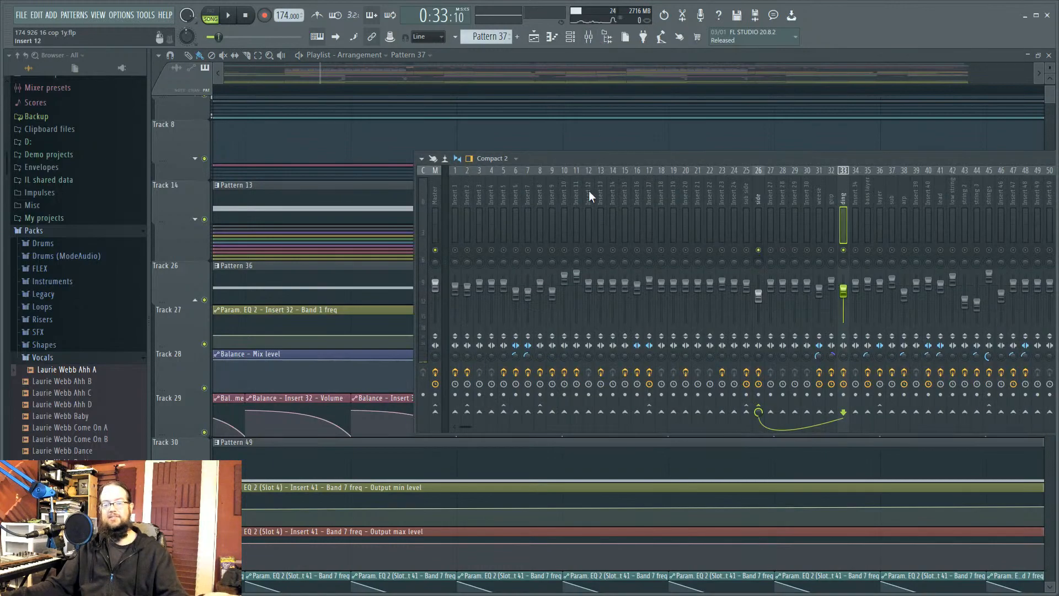
{"action": "left_click_drag", "start_coordinate": [806, 162], "coordinate": [541, 183]}
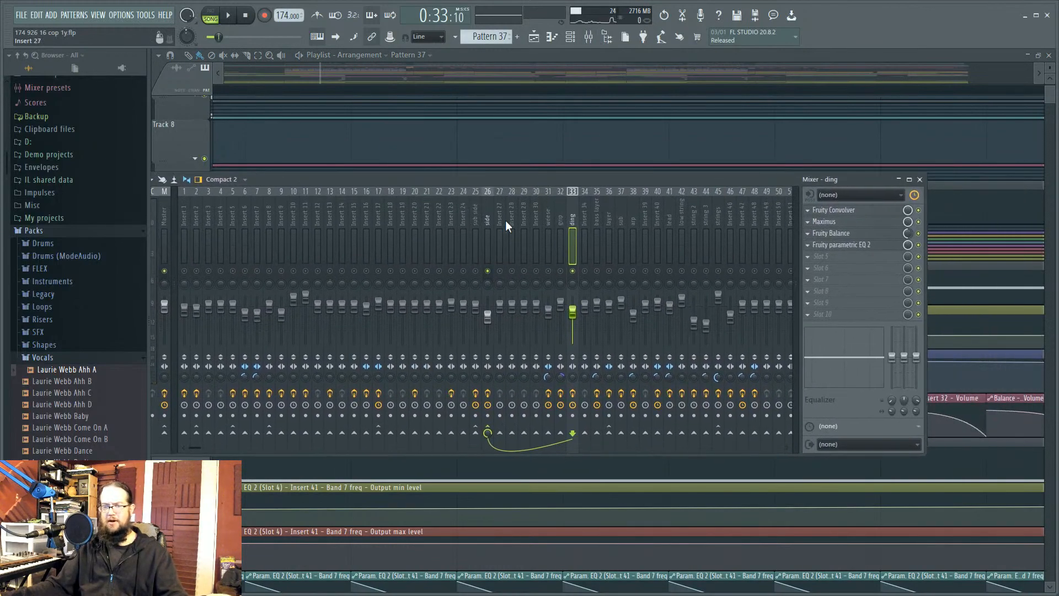
{"action": "left_click", "coordinate": [876, 236]}
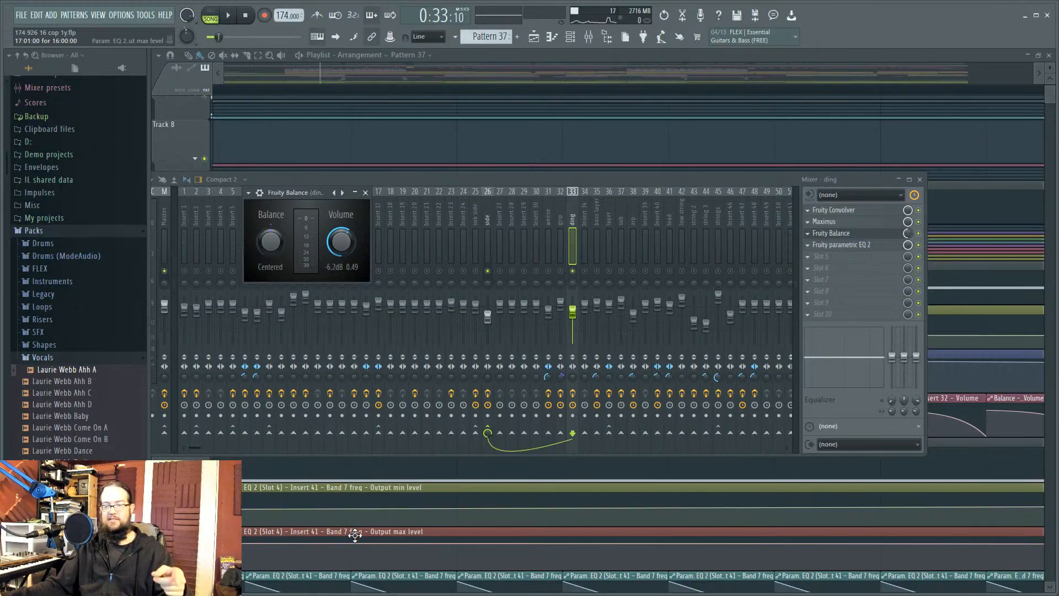
{"action": "left_click", "coordinate": [868, 246]}
{"action": "left_click", "coordinate": [868, 246]}
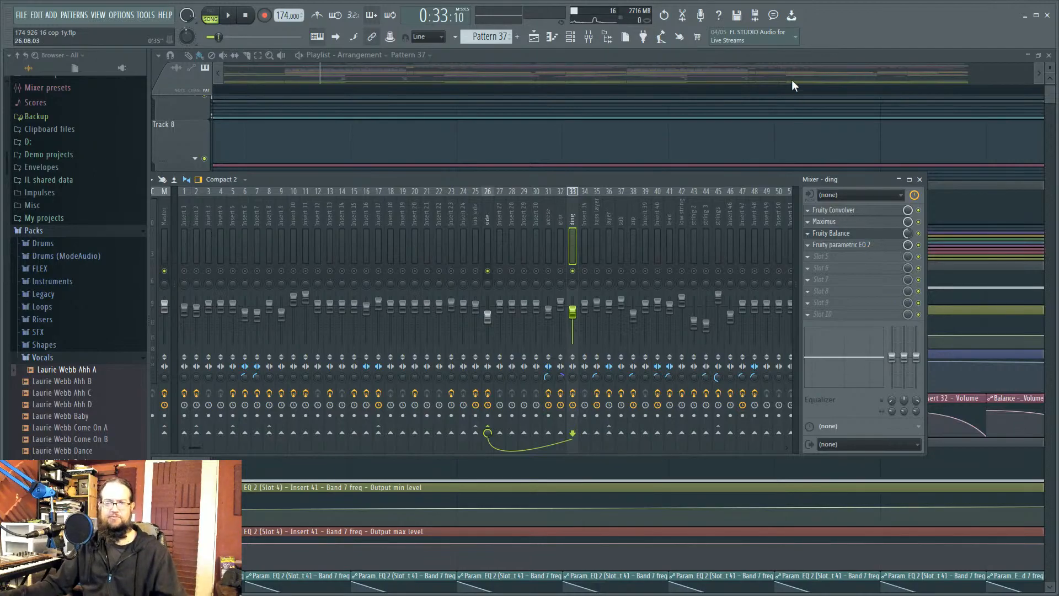
{"action": "left_click", "coordinate": [807, 81]}
Step: Collapse the track groups under Track 26, Track 30 and the Pattern 55 track
{"action": "scroll", "coordinate": [690, 226], "scroll_direction": "down", "scroll_amount": 5}
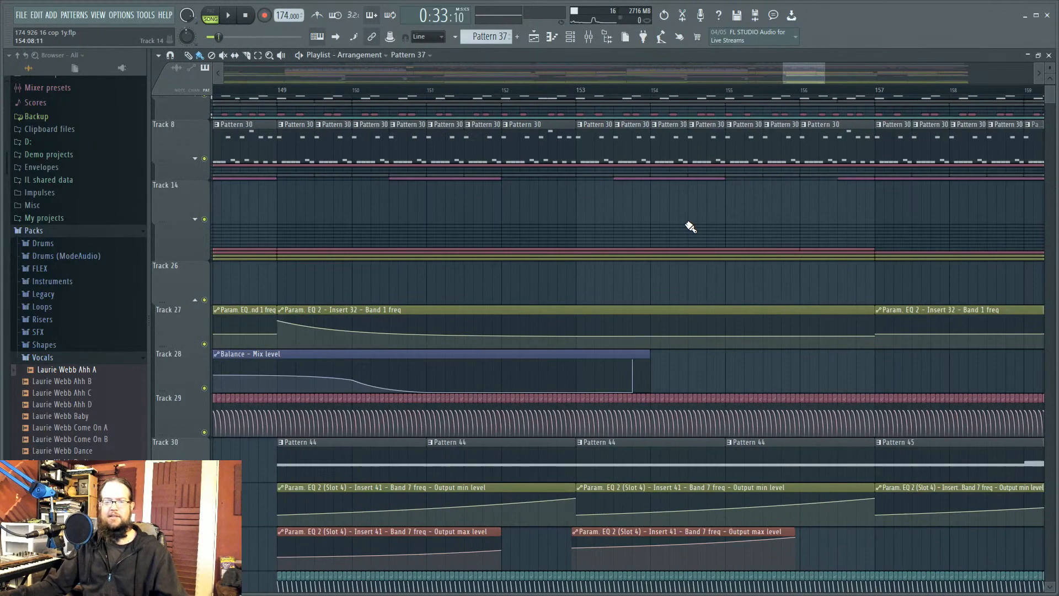
{"action": "scroll", "coordinate": [690, 226], "scroll_direction": "down", "scroll_amount": 5}
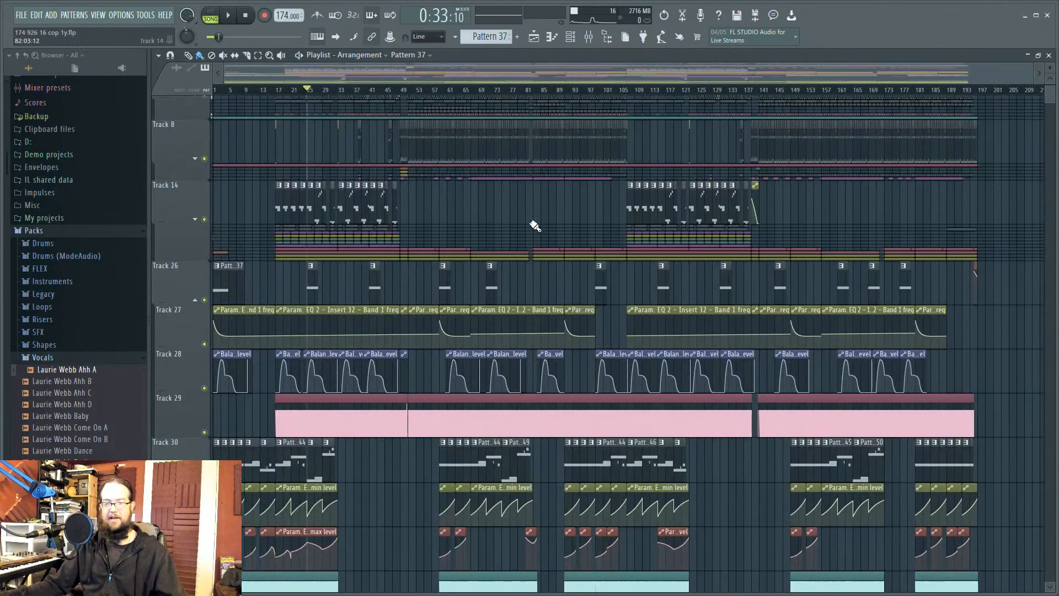
{"action": "scroll", "coordinate": [605, 228], "scroll_direction": "up", "scroll_amount": 1}
{"action": "scroll", "coordinate": [605, 229], "scroll_direction": "up", "scroll_amount": 1}
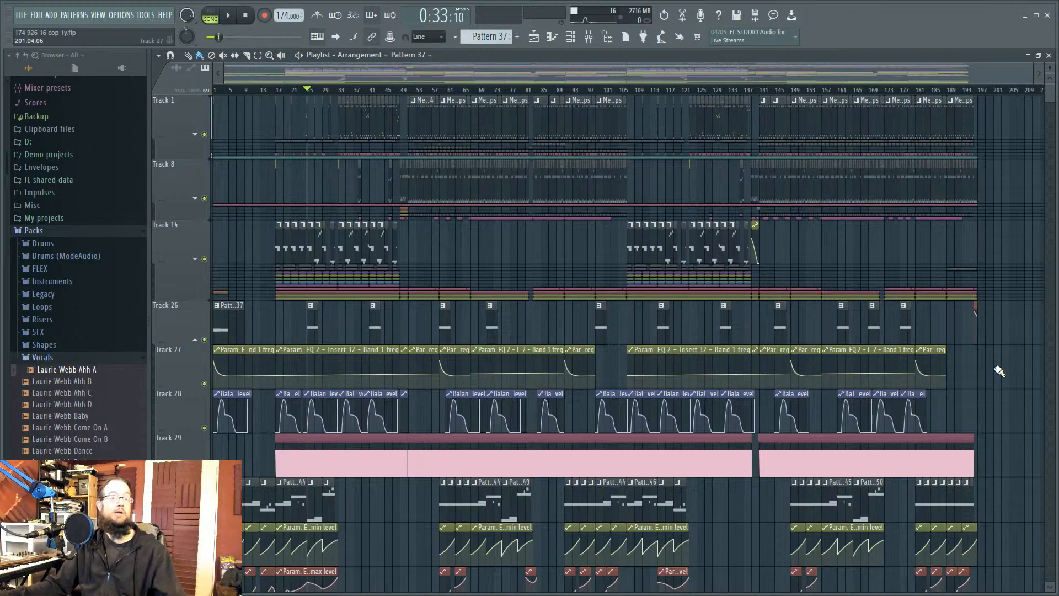
{"action": "scroll", "coordinate": [433, 238], "scroll_direction": "up", "scroll_amount": 6}
{"action": "left_click_drag", "start_coordinate": [891, 246], "coordinate": [1058, 331]}
{"action": "scroll", "coordinate": [692, 518], "scroll_direction": "down", "scroll_amount": 3}
{"action": "left_click_drag", "start_coordinate": [652, 537], "coordinate": [671, 589]}
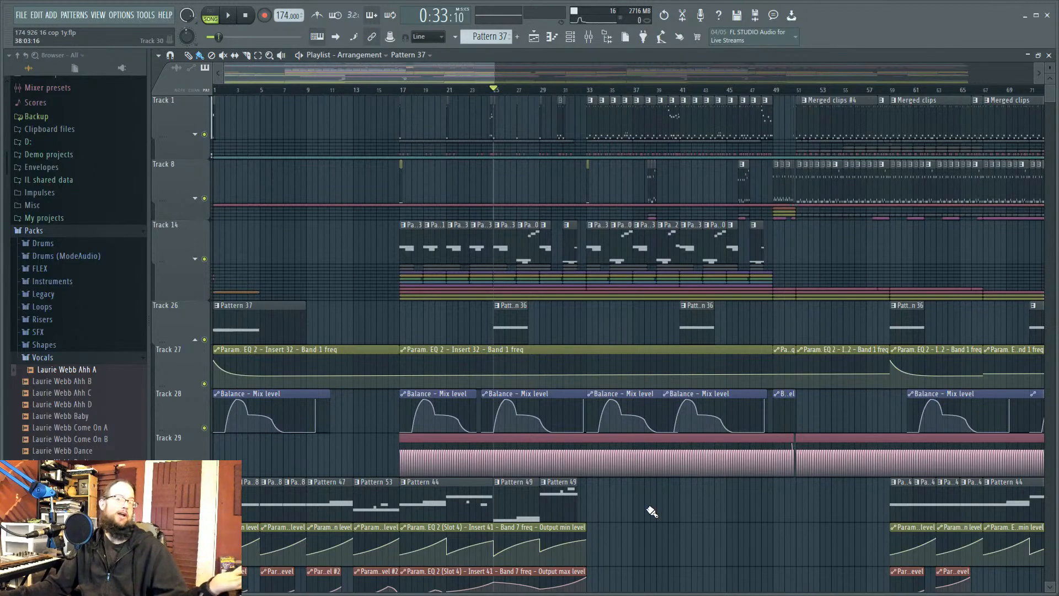
{"action": "scroll", "coordinate": [651, 512], "scroll_direction": "down", "scroll_amount": 4}
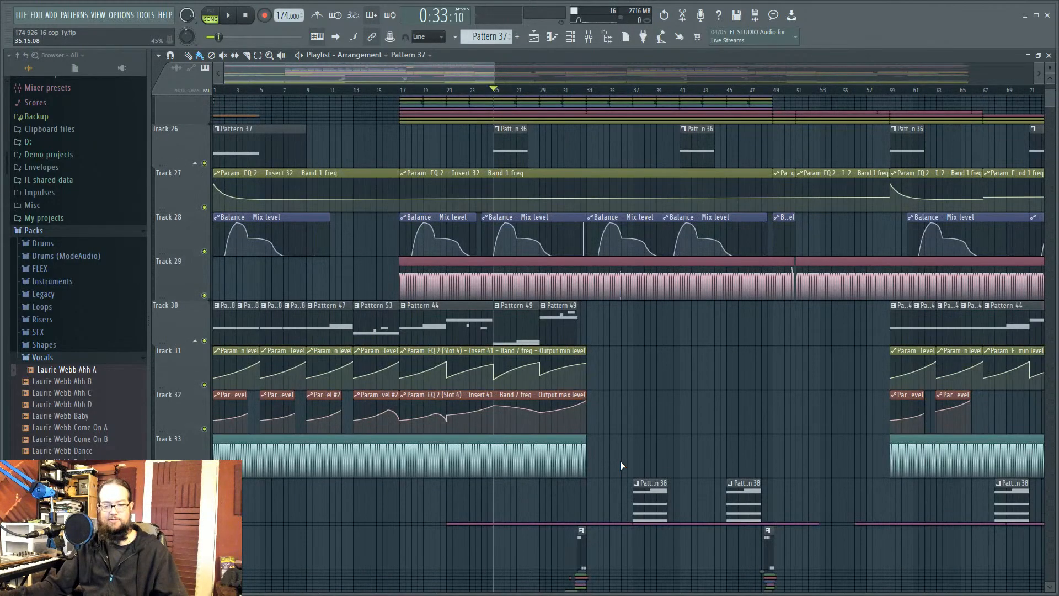
{"action": "scroll", "coordinate": [625, 465], "scroll_direction": "up", "scroll_amount": 3}
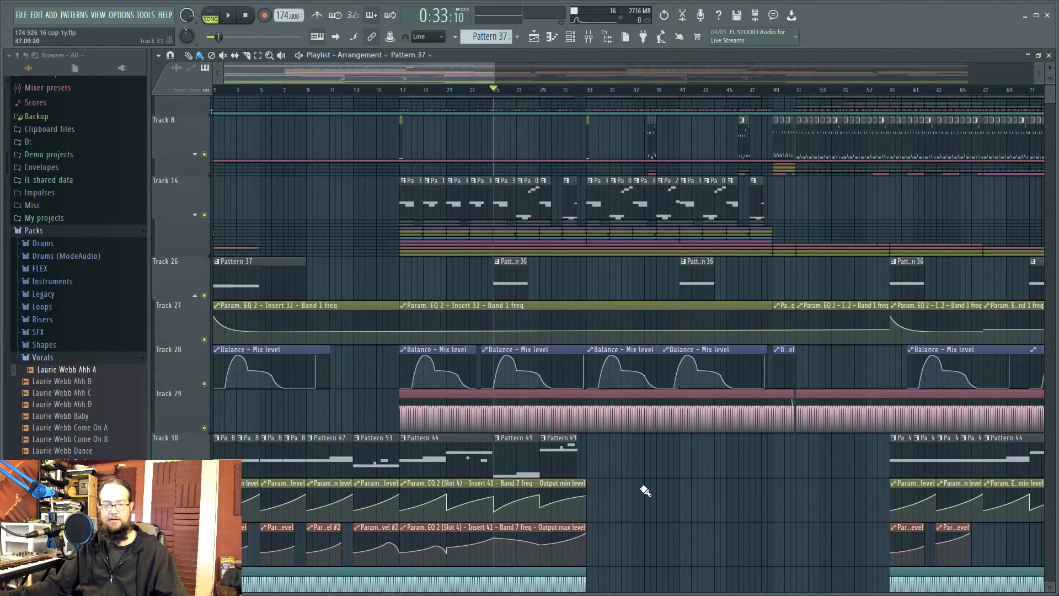
{"action": "left_click", "coordinate": [195, 296]}
{"action": "left_click", "coordinate": [195, 351]}
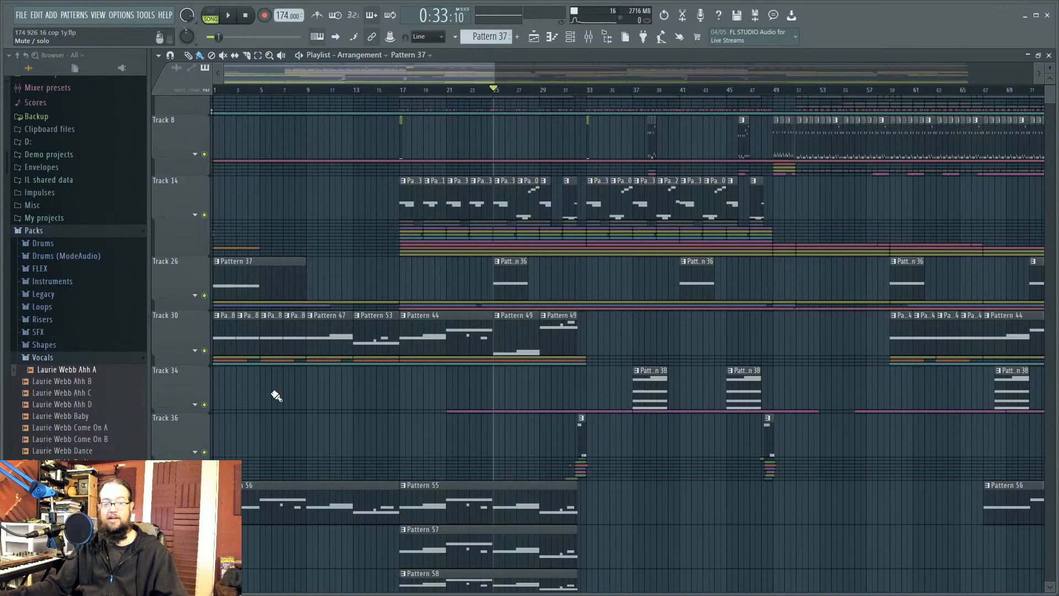
{"action": "left_click", "coordinate": [195, 515]}
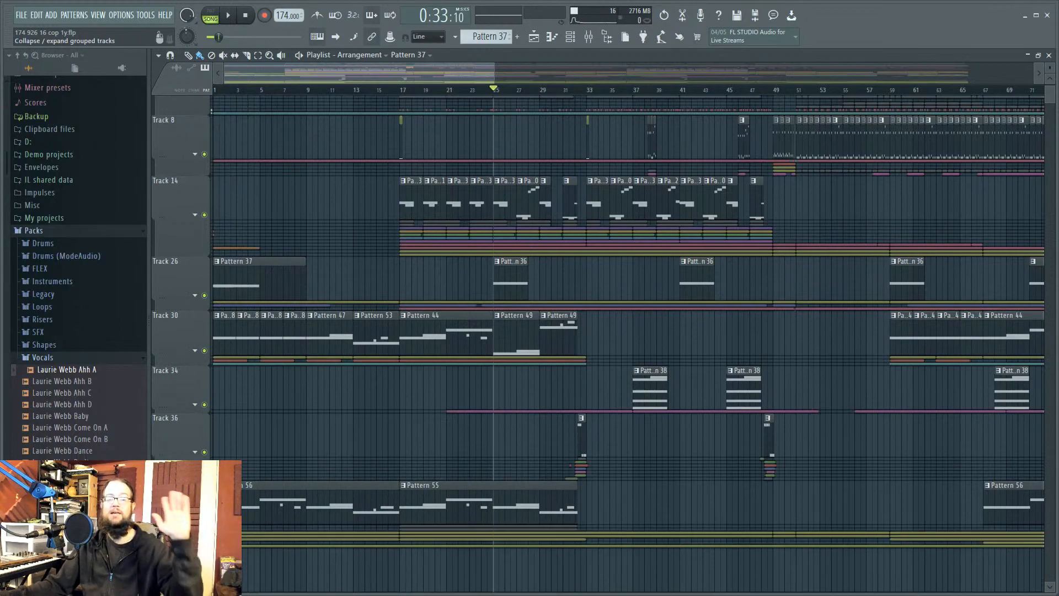
Step: Set the song position to bar 51, then back to bar 33, and bring up the mixer
{"action": "scroll", "coordinate": [740, 503], "scroll_direction": "up", "scroll_amount": 1}
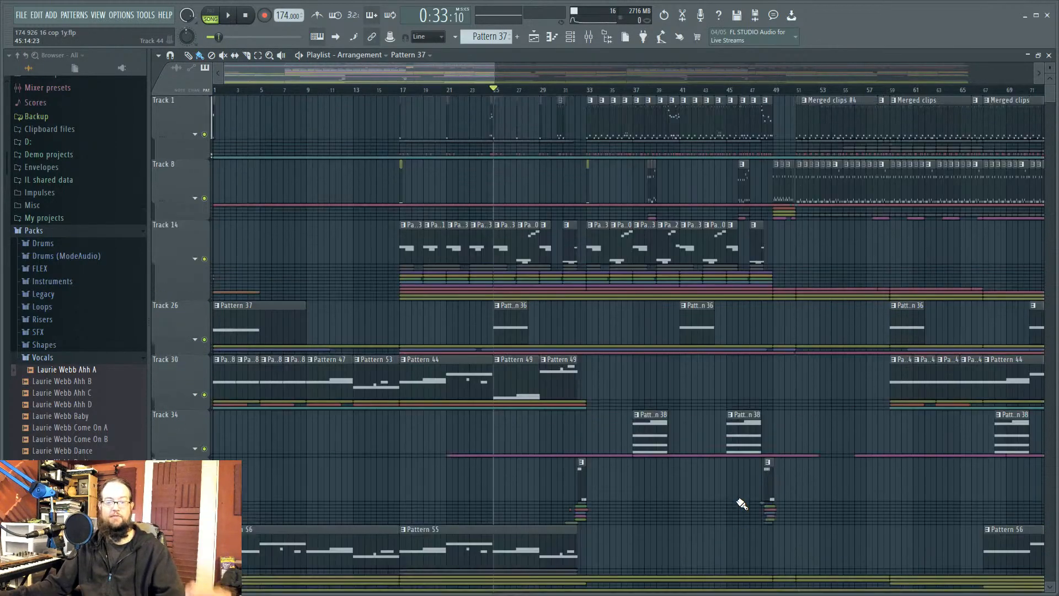
{"action": "left_click", "coordinate": [796, 90]}
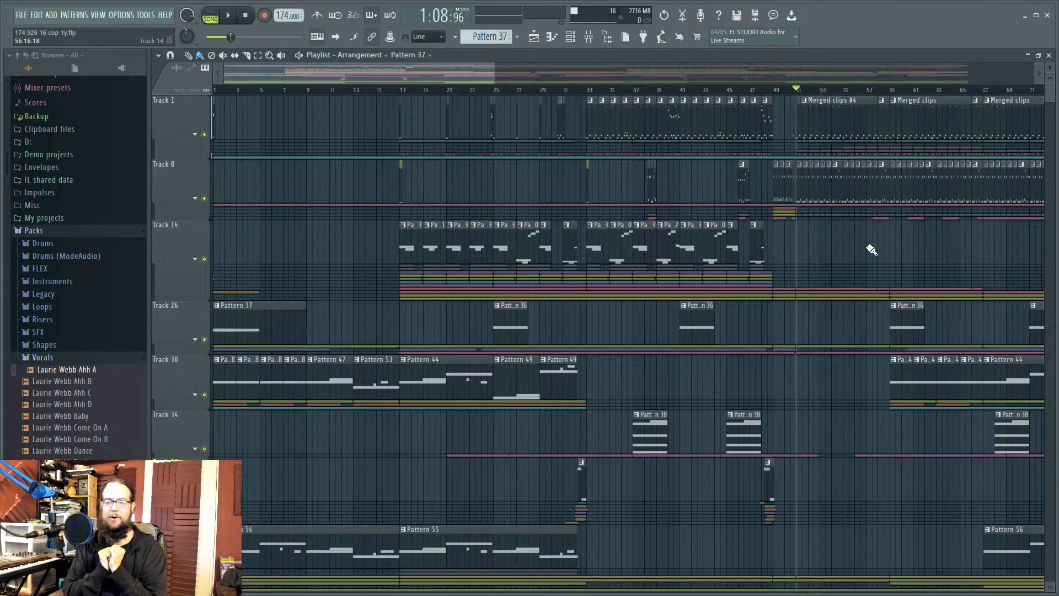
{"action": "left_click", "coordinate": [586, 90]}
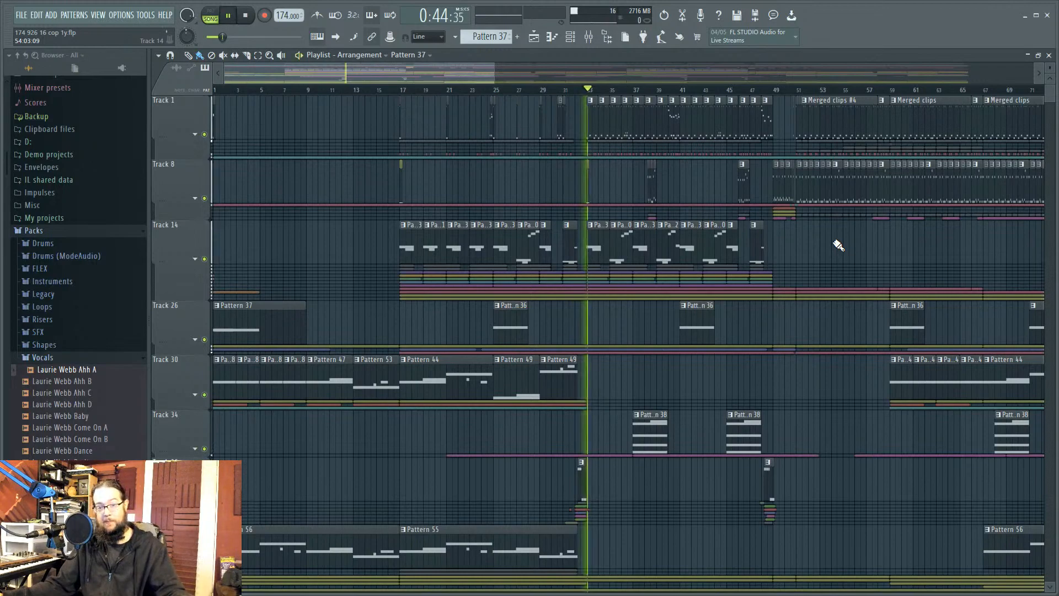
{"action": "left_click", "coordinate": [571, 36]}
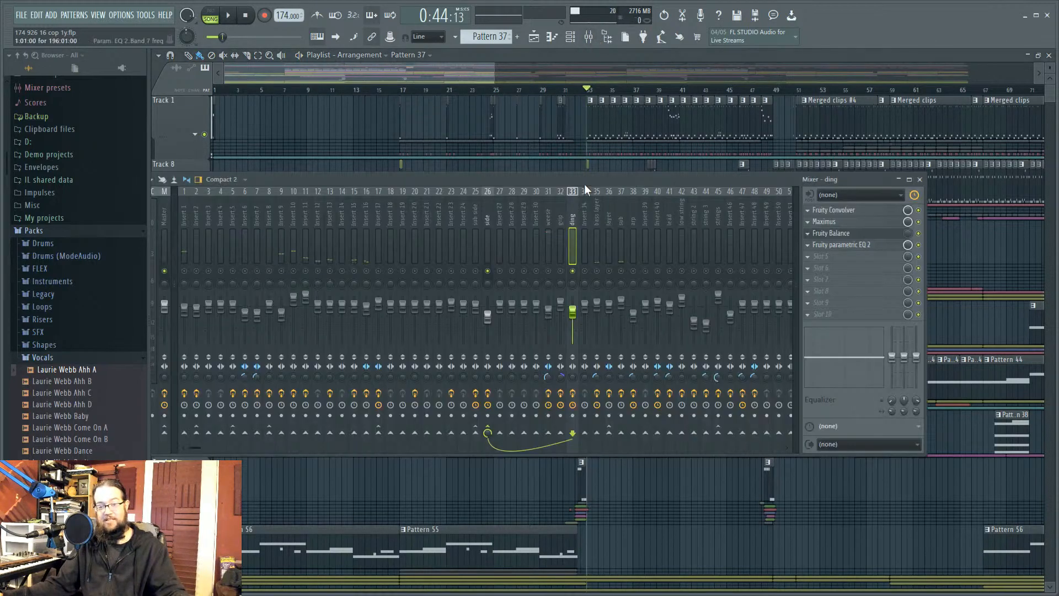
Step: Unsolo the ding insert, close the mixer, and play from bar 33 to about bar 48
{"action": "right_click", "coordinate": [572, 272]}
{"action": "key", "text": "F9"}
{"action": "key", "text": "space"}
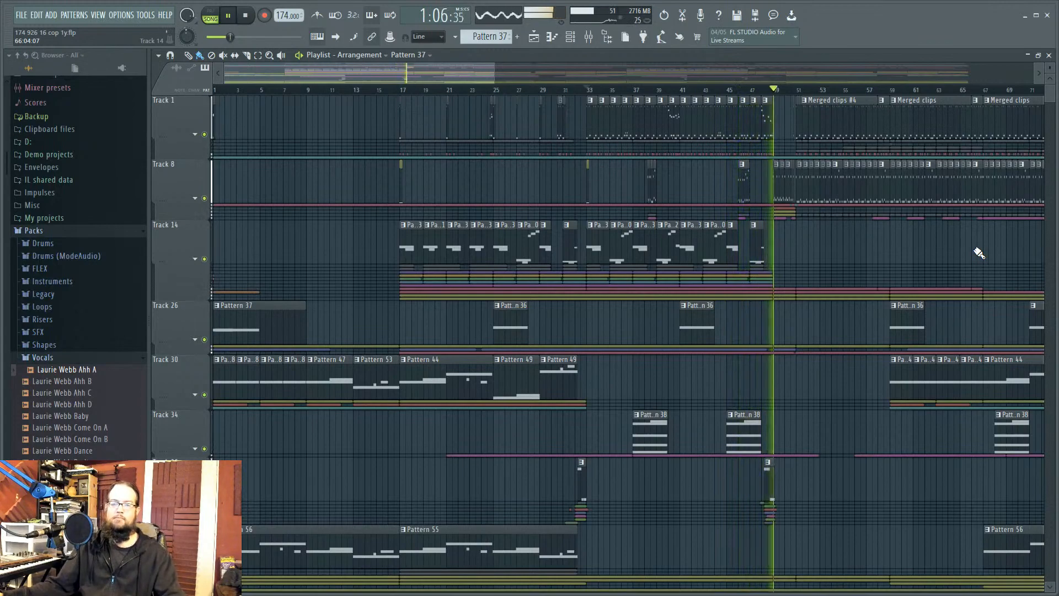
{"action": "key", "text": "space"}
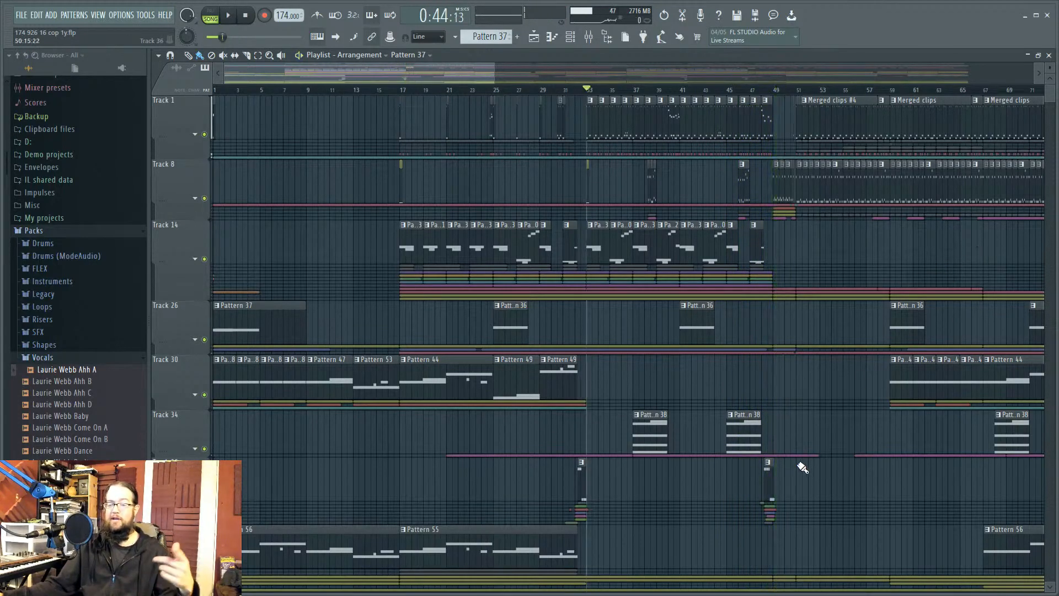
Step: Open the Pattern 41 clip in the piano roll and bring up its Serum_x64 synth
{"action": "double_click", "coordinate": [767, 474]}
{"action": "left_click", "coordinate": [571, 38]}
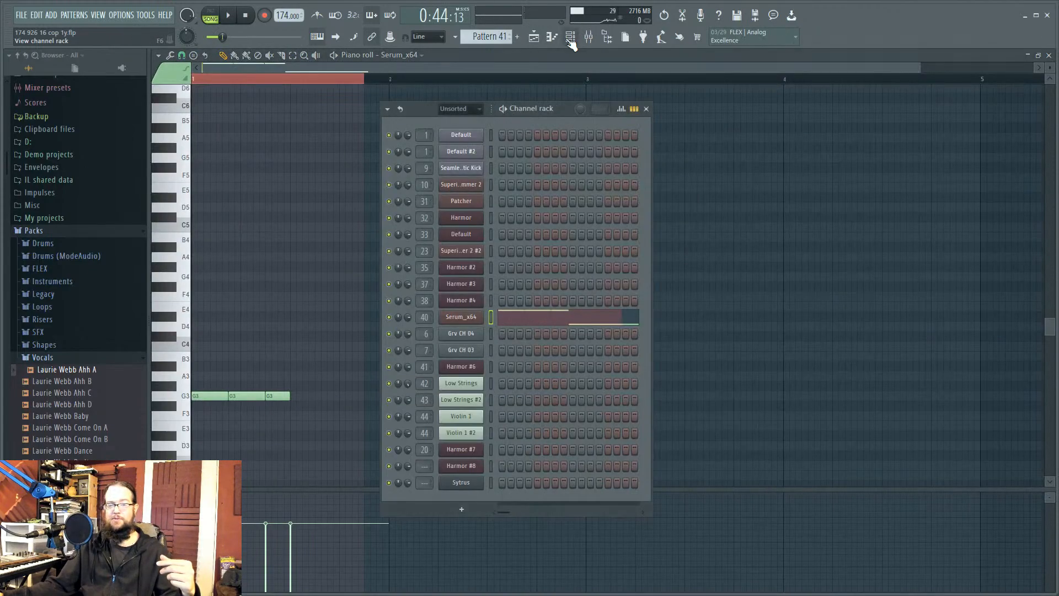
{"action": "left_click", "coordinate": [467, 319]}
{"action": "left_click_drag", "start_coordinate": [580, 126], "coordinate": [664, 98]}
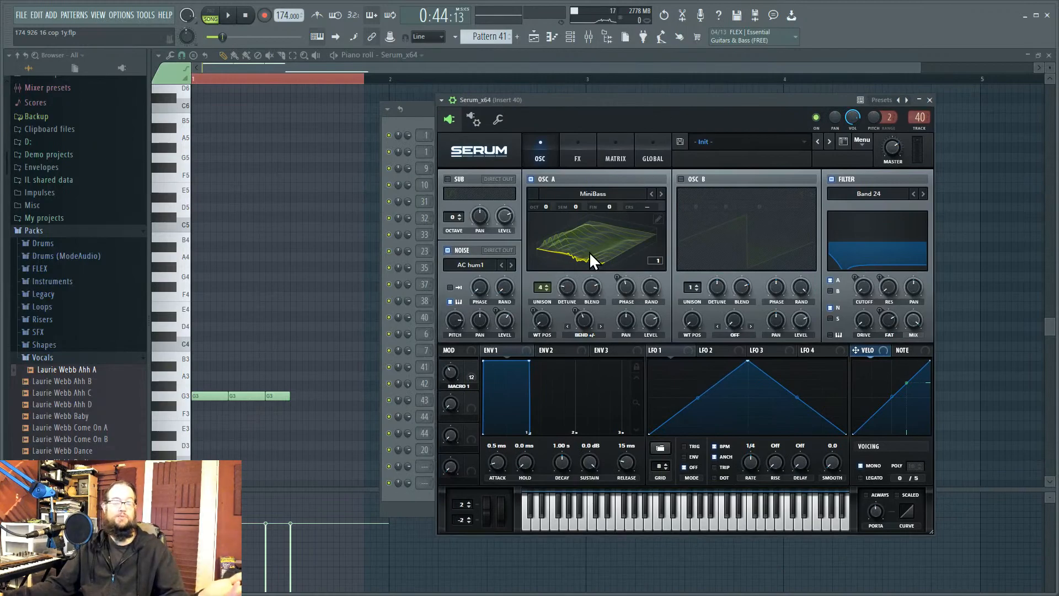
Step: Check the Vocodex and Maximus effects on Serum's mixer insert 40, then return to the playlist
{"action": "left_click", "coordinate": [919, 117]}
{"action": "left_click", "coordinate": [867, 237]}
{"action": "left_click", "coordinate": [867, 237]}
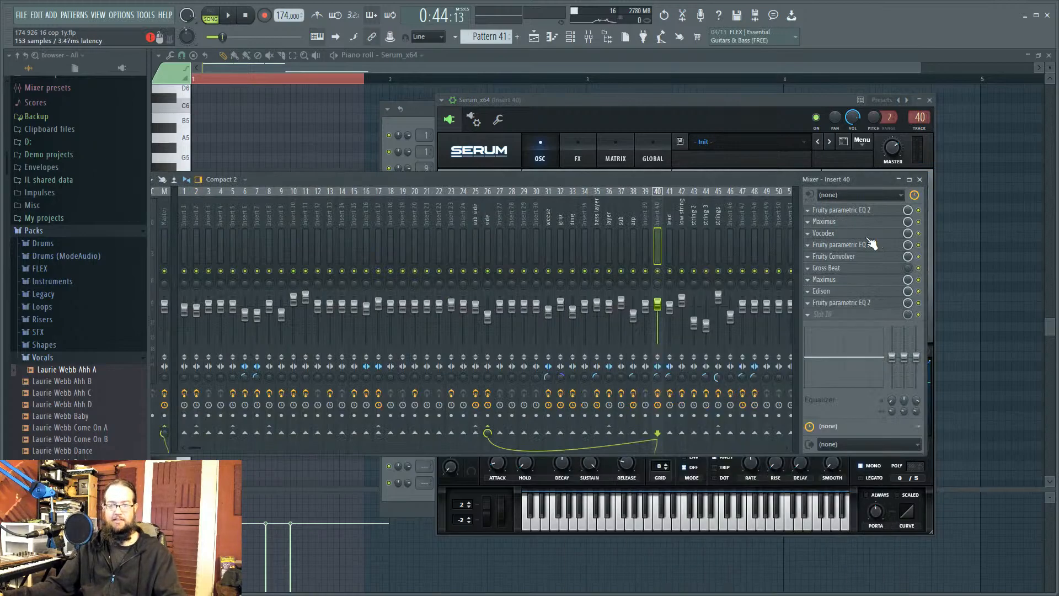
{"action": "left_click", "coordinate": [870, 280]}
{"action": "left_click", "coordinate": [870, 280]}
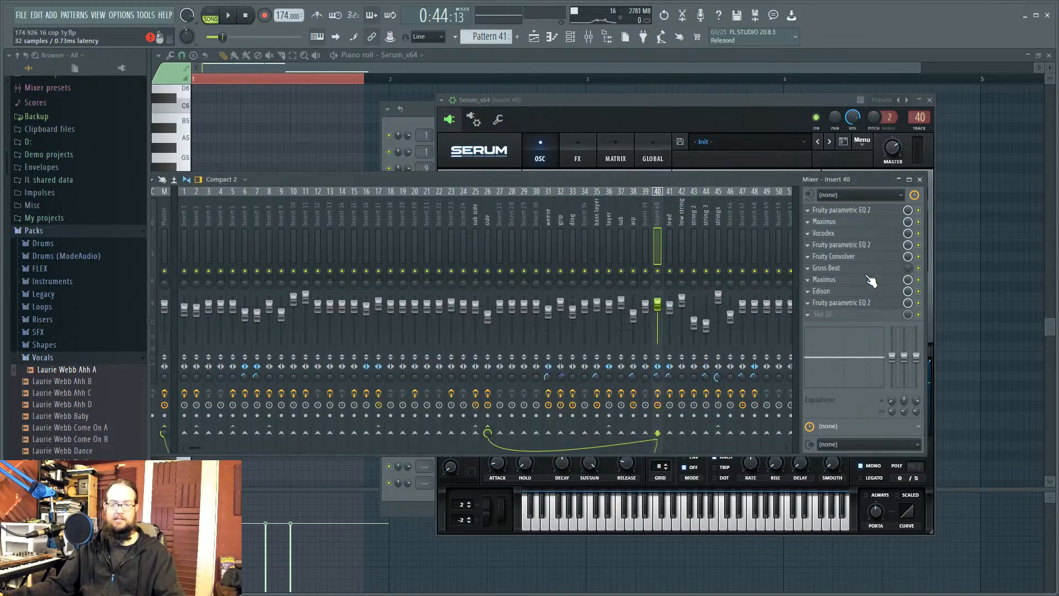
{"action": "left_click", "coordinate": [534, 36]}
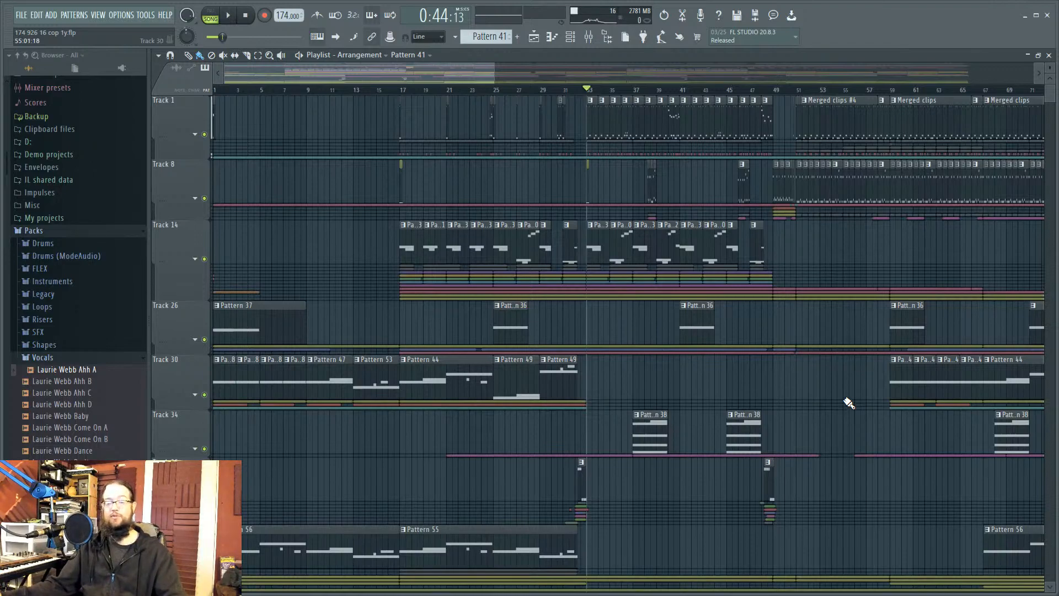
Step: Pan to later bars and briefly play the arrangement from around bar 50
{"action": "left_click_drag", "start_coordinate": [843, 380], "coordinate": [734, 423]}
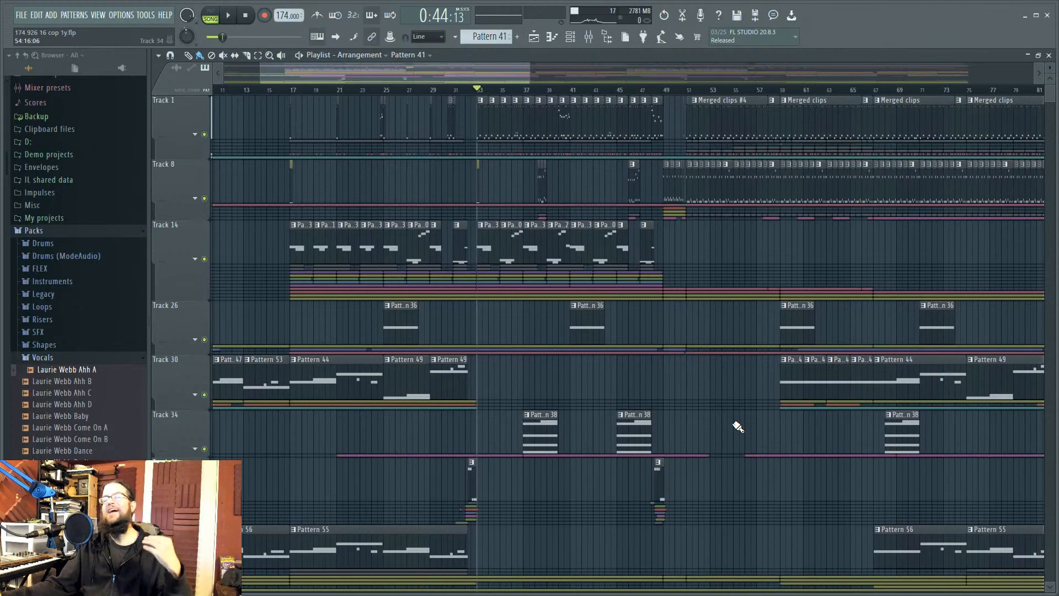
{"action": "left_click", "coordinate": [680, 86]}
{"action": "key", "text": "space"}
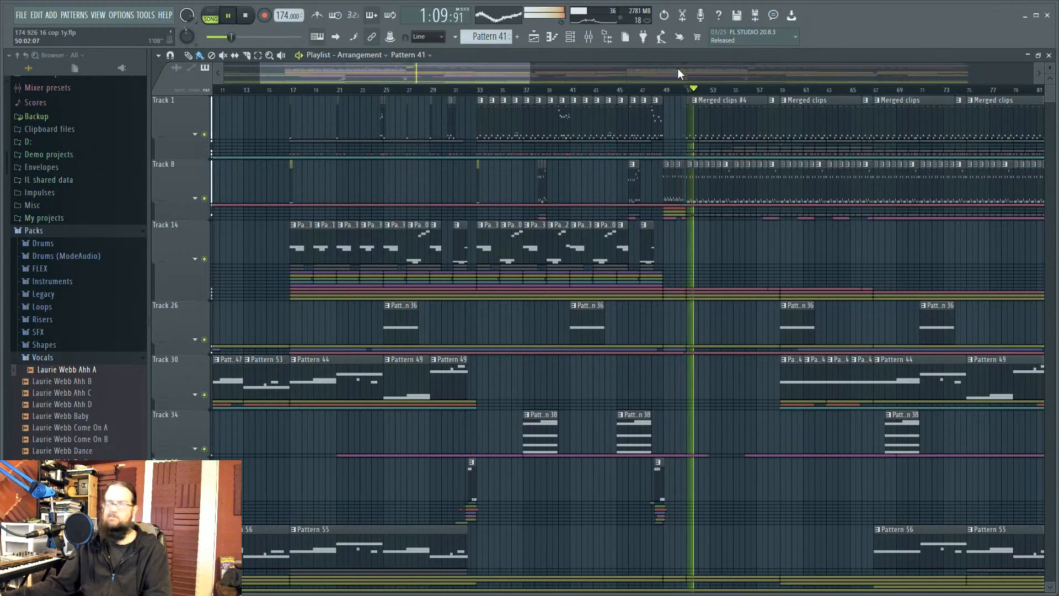
{"action": "key", "text": "space"}
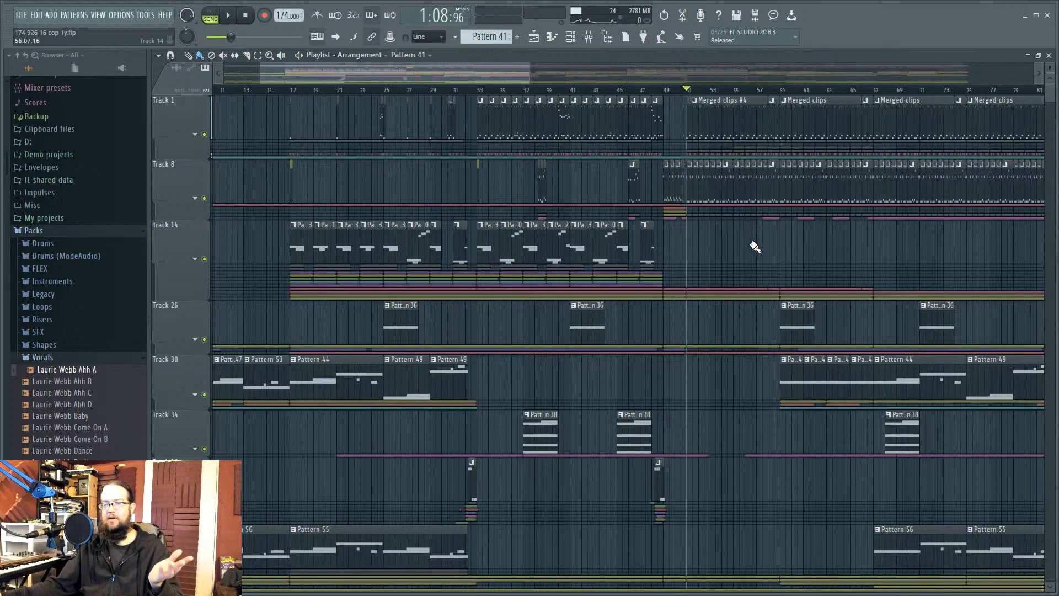
Step: Deselect the highlighted clips and step the song position through bars 40, 48 and 50
{"action": "scroll", "coordinate": [720, 244], "scroll_direction": "right", "scroll_amount": 2}
{"action": "left_click", "coordinate": [520, 91]}
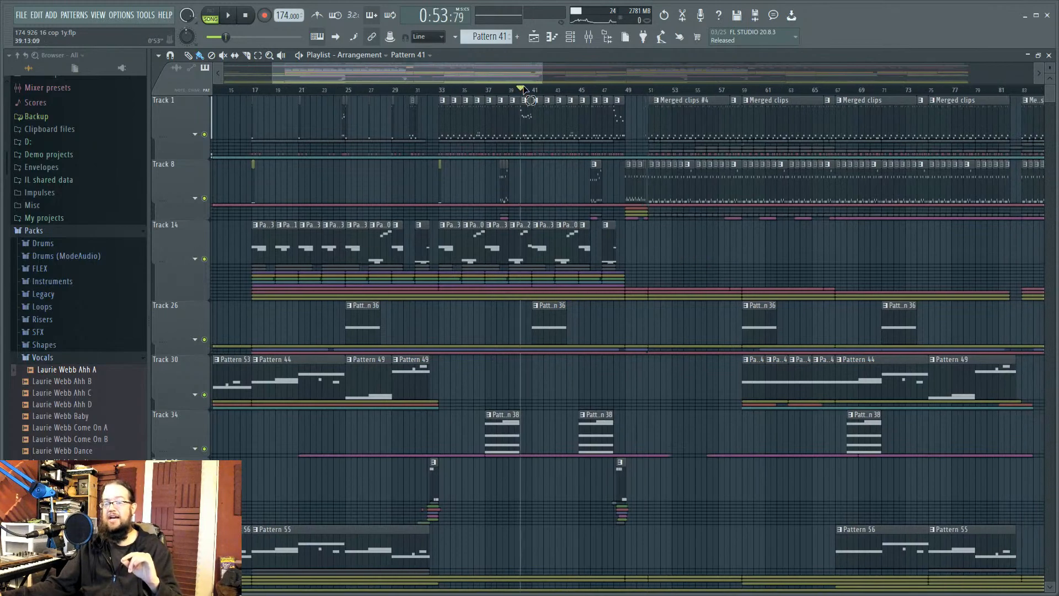
{"action": "left_click", "coordinate": [642, 97]}
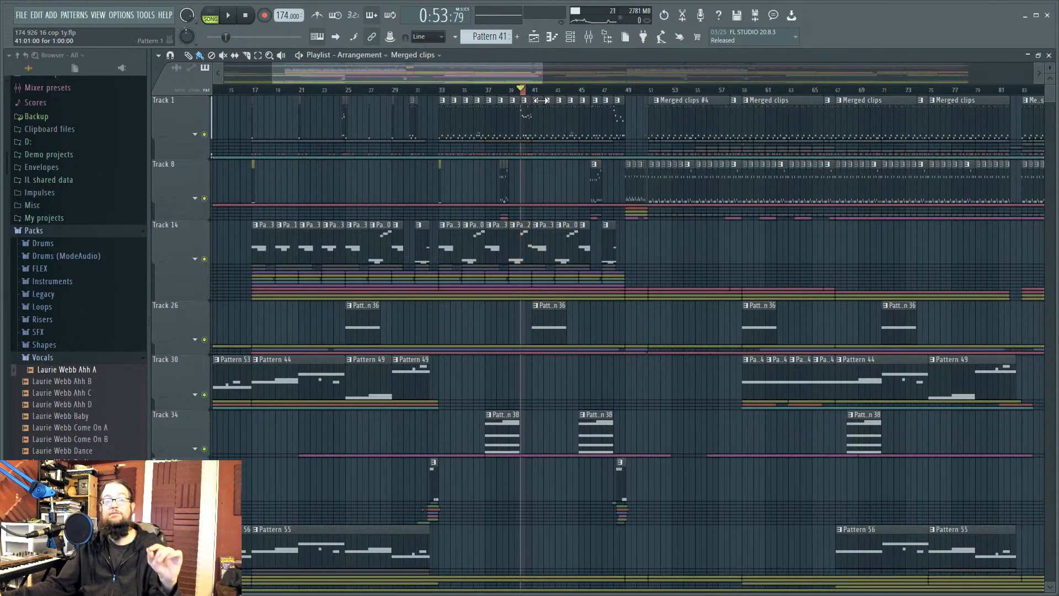
{"action": "left_click", "coordinate": [615, 91]}
{"action": "left_click", "coordinate": [649, 92]}
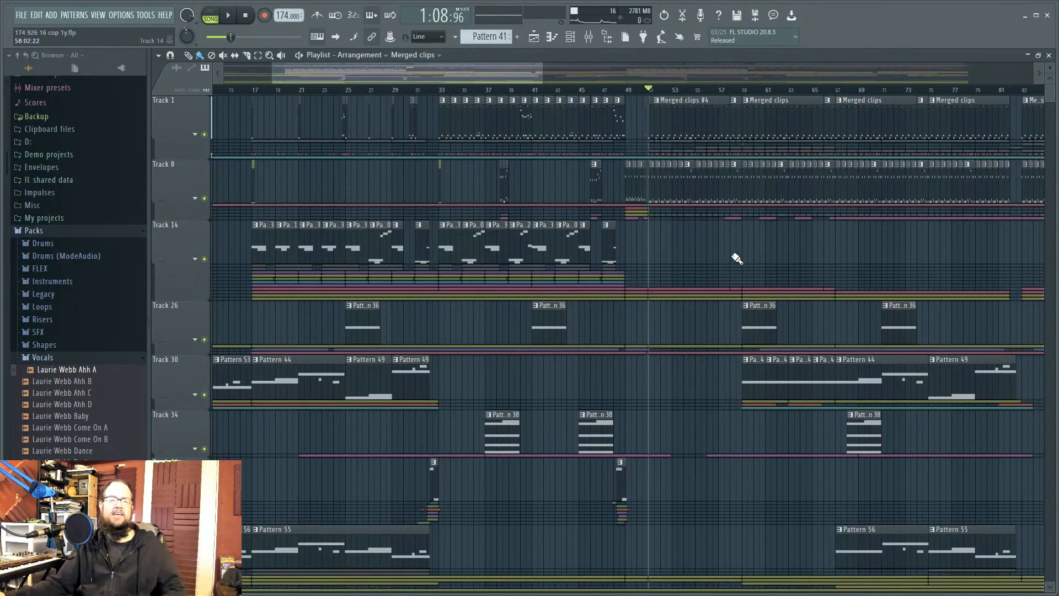
{"action": "scroll", "coordinate": [589, 260], "scroll_direction": "right", "scroll_amount": 5}
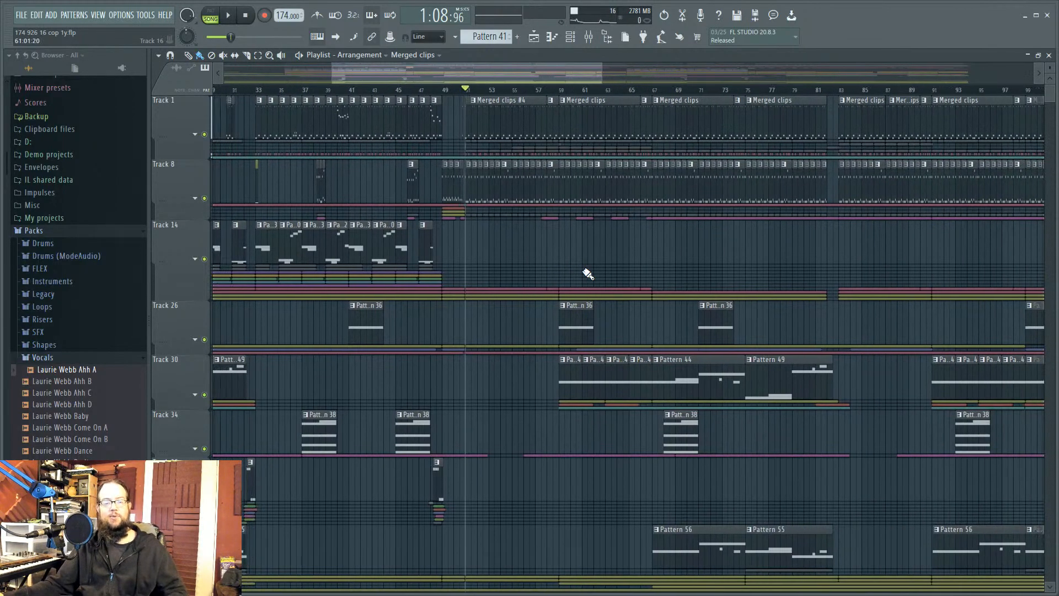
{"action": "scroll", "coordinate": [632, 235], "scroll_direction": "down", "scroll_amount": 3}
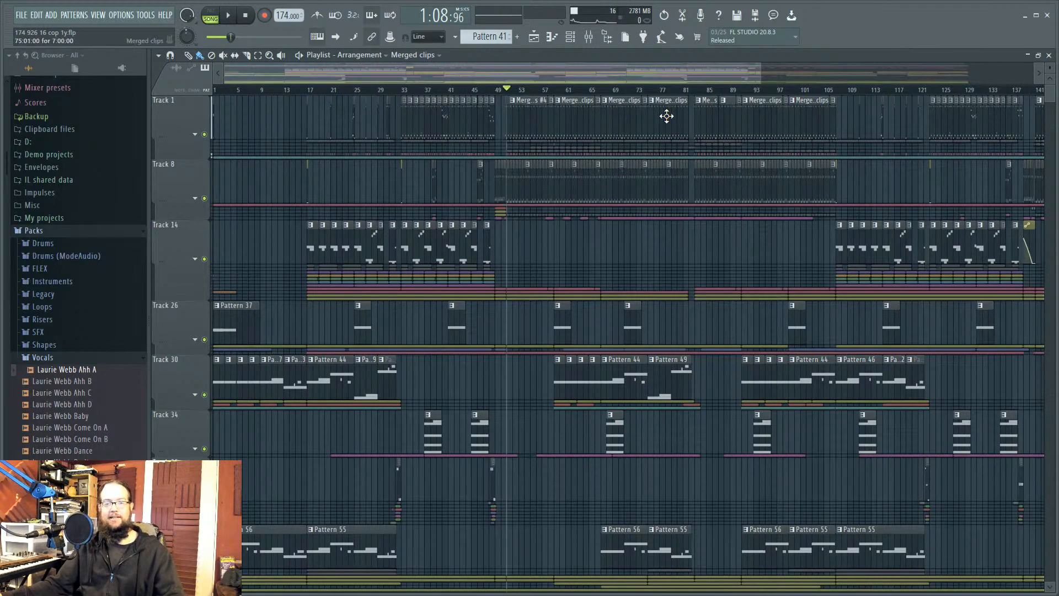
Step: Move the song position from bar 76 to about bar 85 (1:55:86) while surveying the arrangement
{"action": "left_click", "coordinate": [654, 90]}
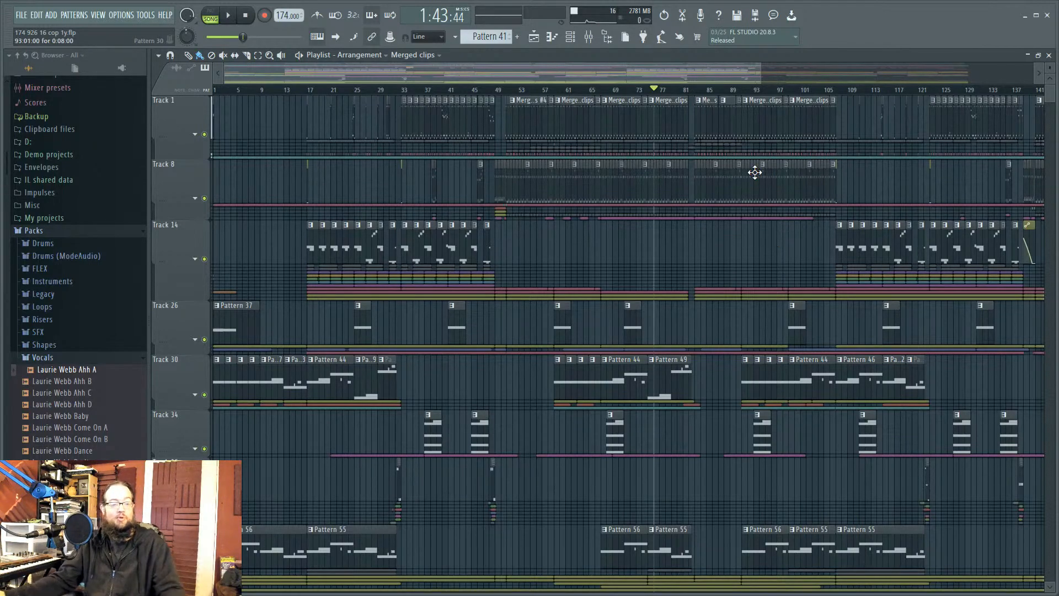
{"action": "scroll", "coordinate": [757, 180], "scroll_direction": "down", "scroll_amount": 2}
{"action": "scroll", "coordinate": [757, 180], "scroll_direction": "down", "scroll_amount": 1}
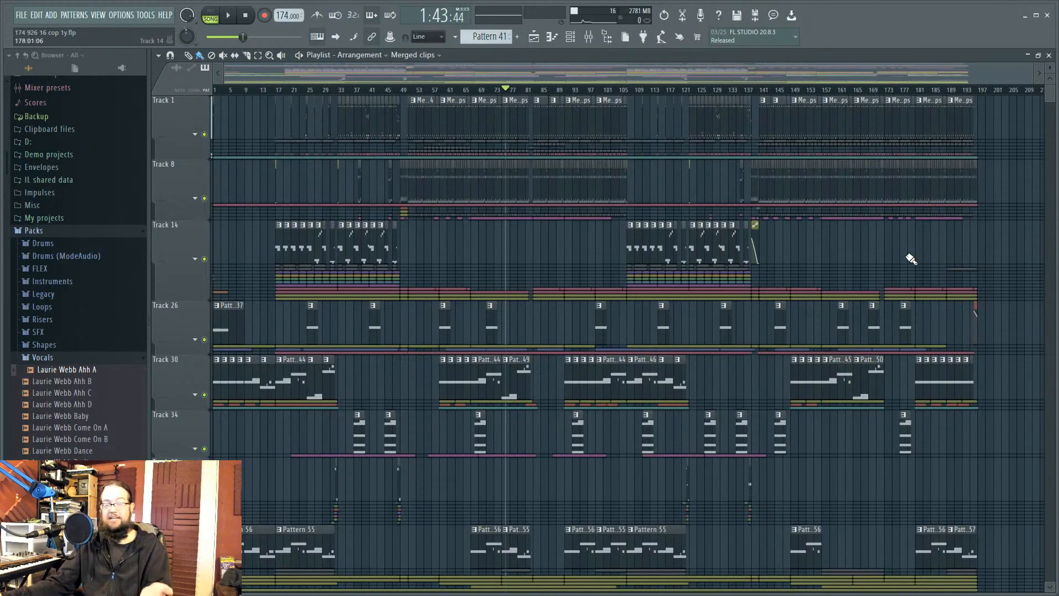
{"action": "left_click_drag", "start_coordinate": [581, 88], "coordinate": [541, 106]}
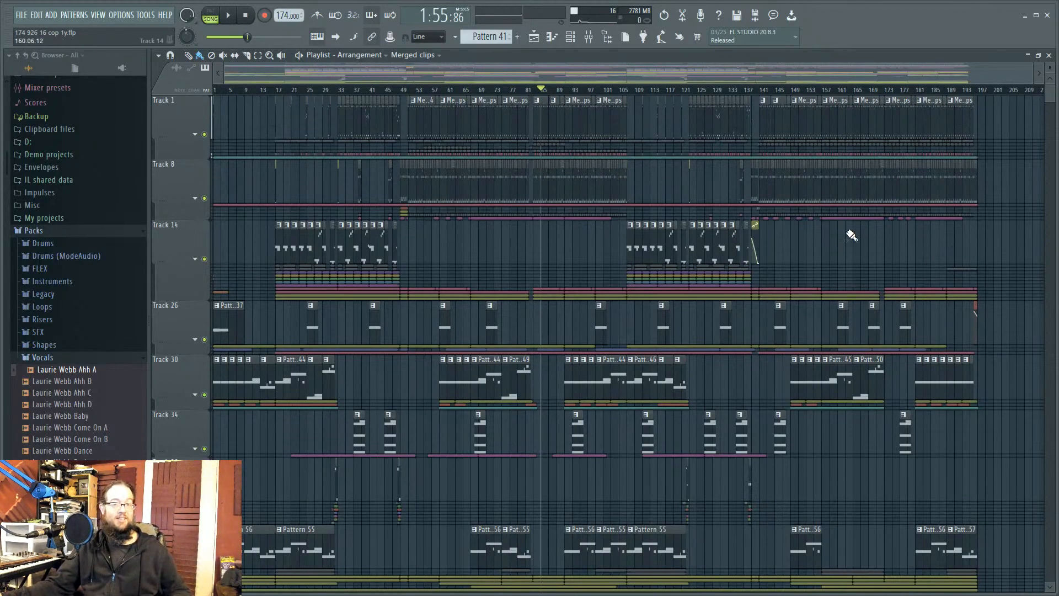
{"action": "scroll", "coordinate": [574, 263], "scroll_direction": "up", "scroll_amount": 4}
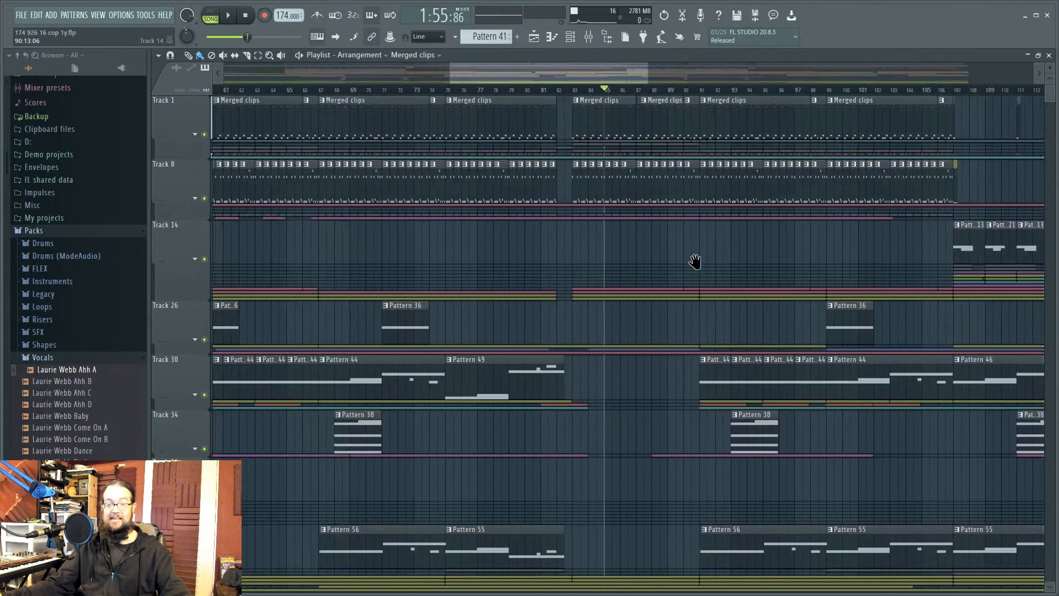
{"action": "scroll", "coordinate": [695, 262], "scroll_direction": "down", "scroll_amount": 4}
{"action": "left_click_drag", "start_coordinate": [711, 439], "coordinate": [735, 419]}
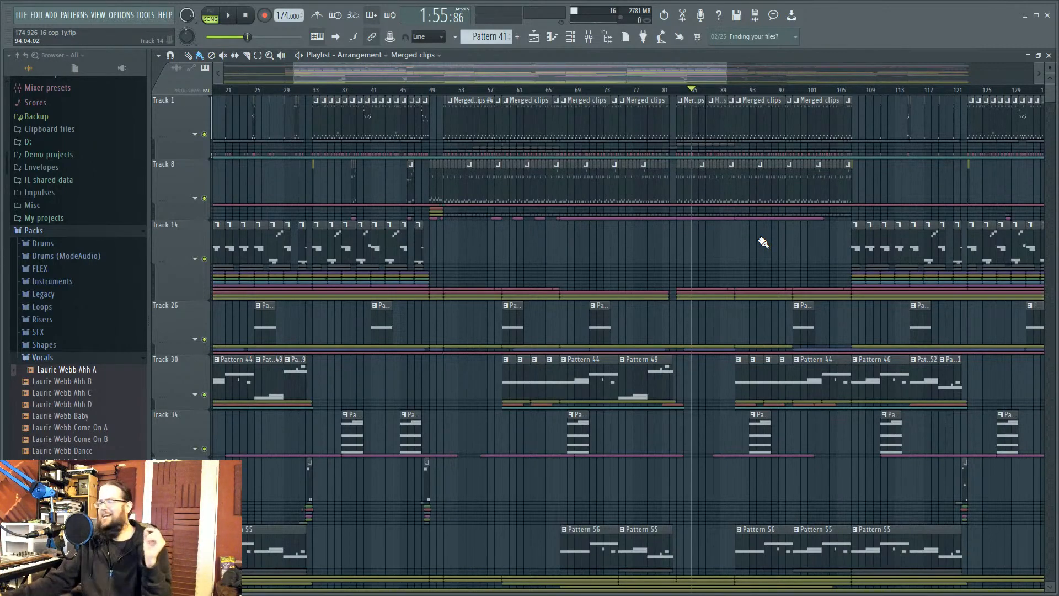
{"action": "scroll", "coordinate": [731, 242], "scroll_direction": "down", "scroll_amount": 2}
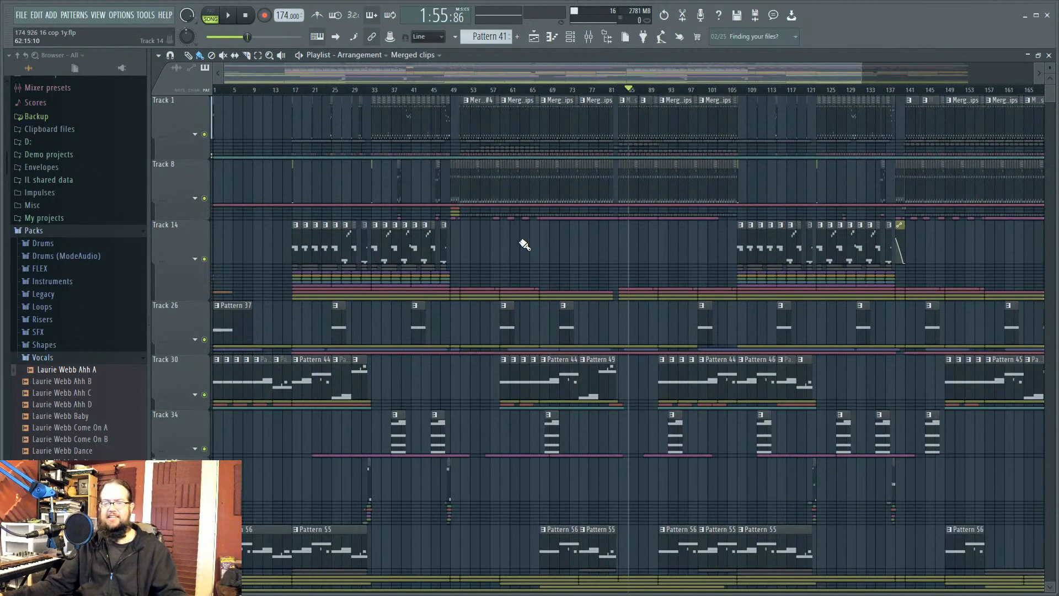
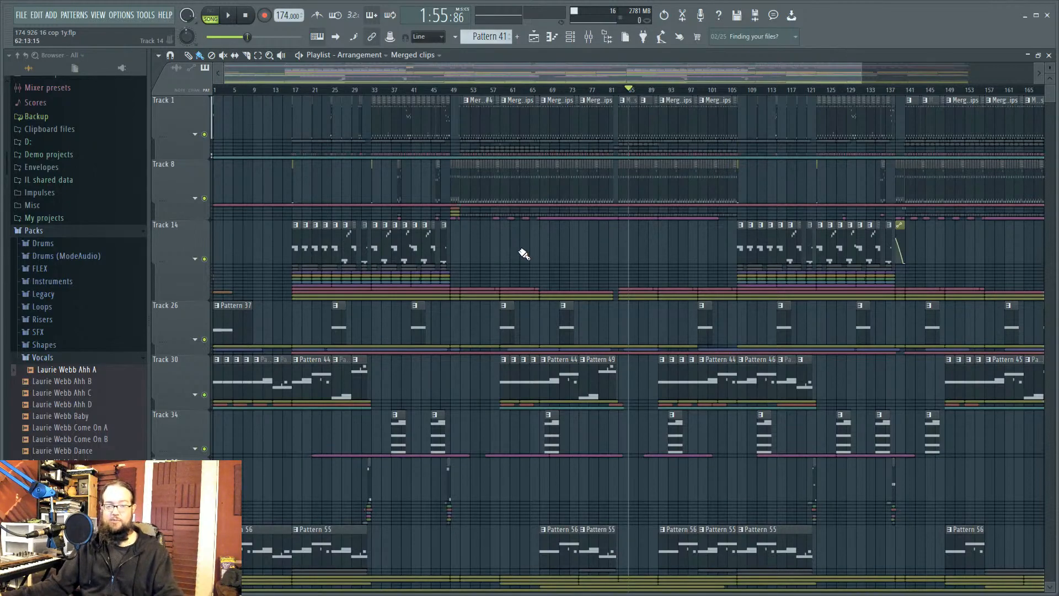
Step: Stop playback, bring the song start back into view and set the song position to bar 33
{"action": "key", "text": "space"}
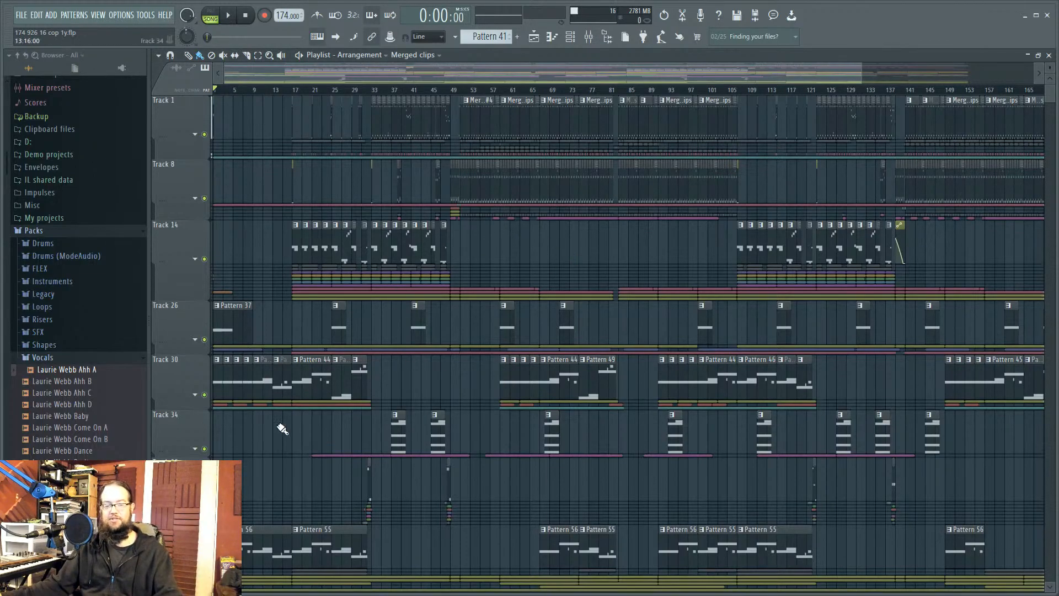
{"action": "scroll", "coordinate": [280, 425], "scroll_direction": "up", "scroll_amount": 3}
{"action": "left_click_drag", "start_coordinate": [281, 425], "coordinate": [556, 467]}
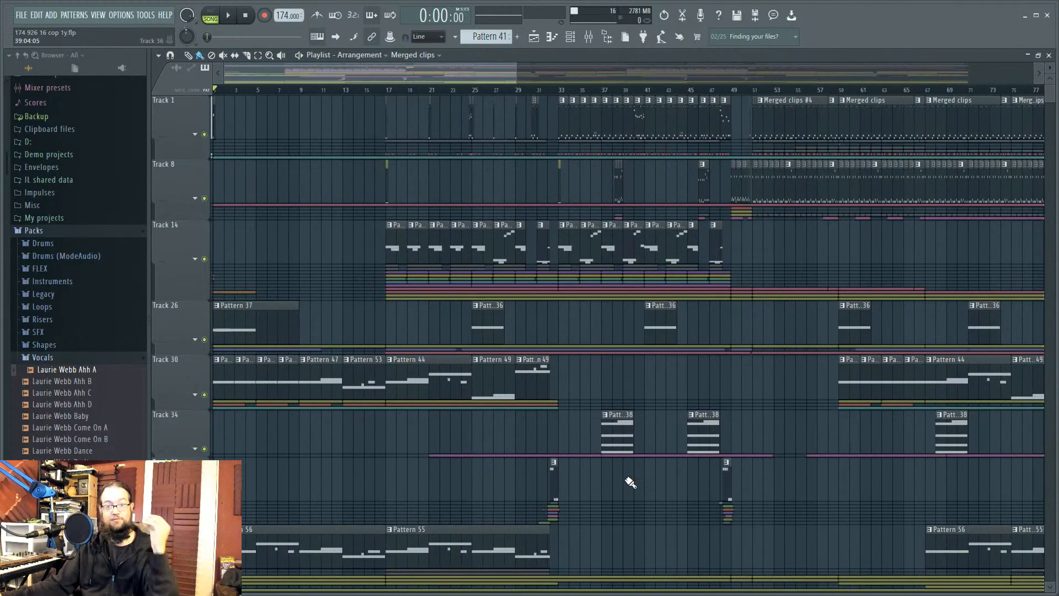
{"action": "left_click", "coordinate": [559, 90]}
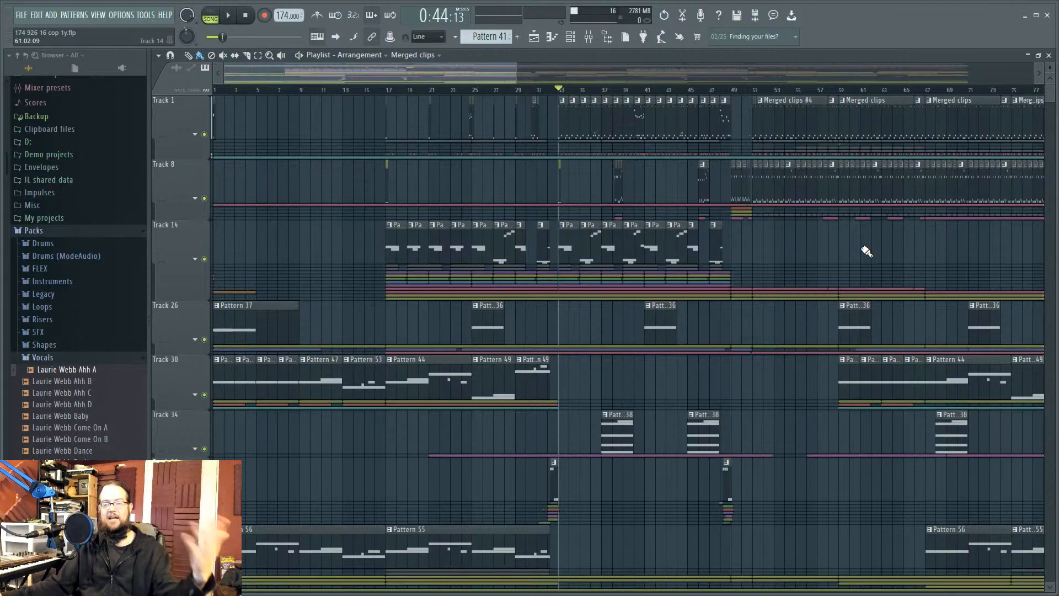
Step: Jump the song position to bar 51 and play briefly from there before stopping
{"action": "left_click", "coordinate": [758, 96]}
{"action": "scroll", "coordinate": [768, 272], "scroll_direction": "up", "scroll_amount": 3}
{"action": "key", "text": "space"}
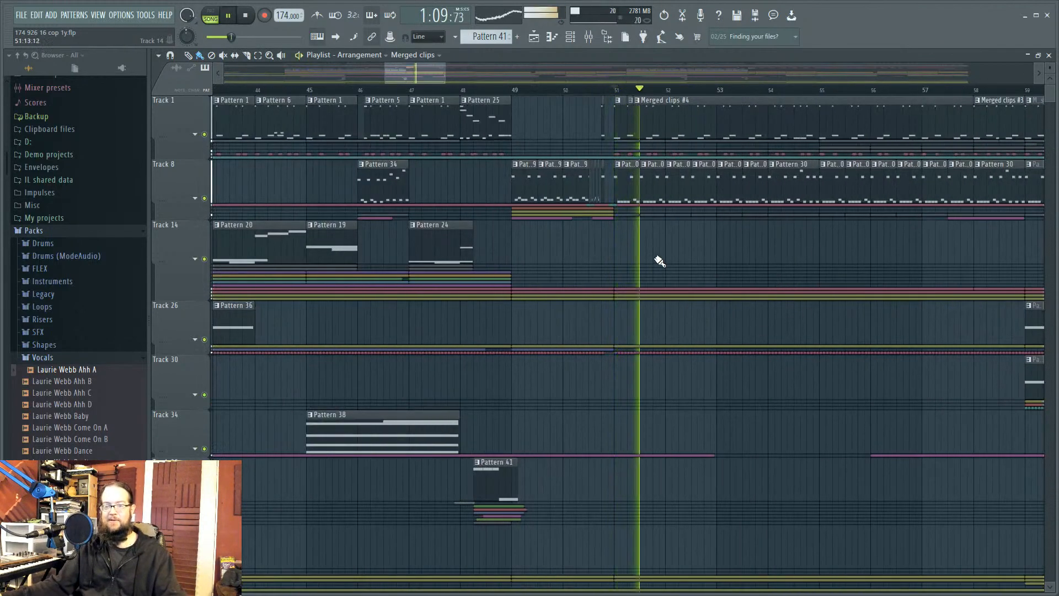
{"action": "key", "text": "space"}
{"action": "scroll", "coordinate": [594, 253], "scroll_direction": "down", "scroll_amount": 4}
{"action": "scroll", "coordinate": [759, 236], "scroll_direction": "down", "scroll_amount": 4}
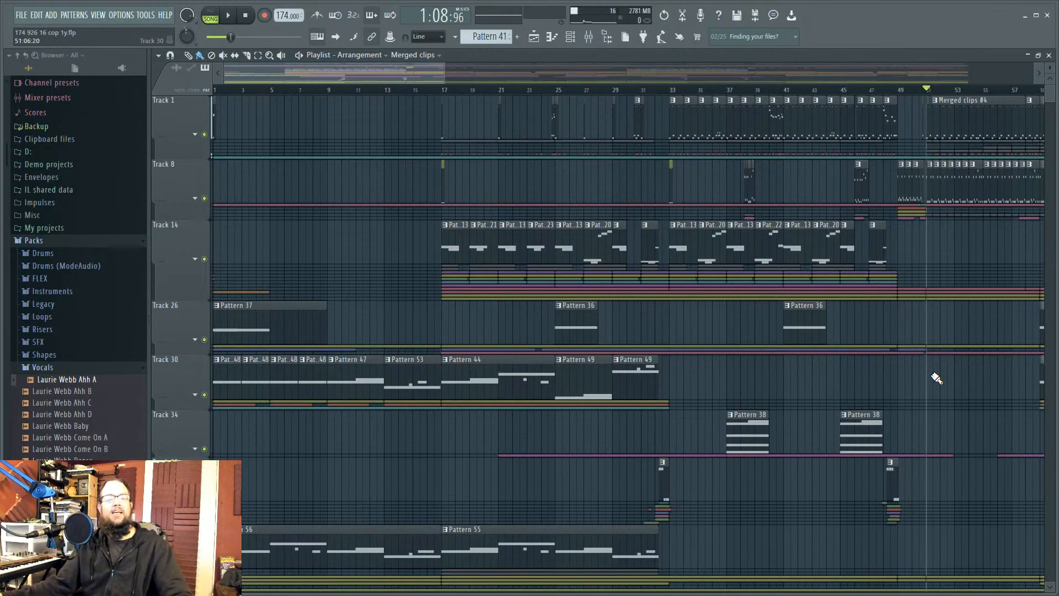
Step: Drag the playhead from bar 51 to about bar 63 and frame bars 25–87 of the Playlist
{"action": "scroll", "coordinate": [957, 373], "scroll_direction": "down", "scroll_amount": 3}
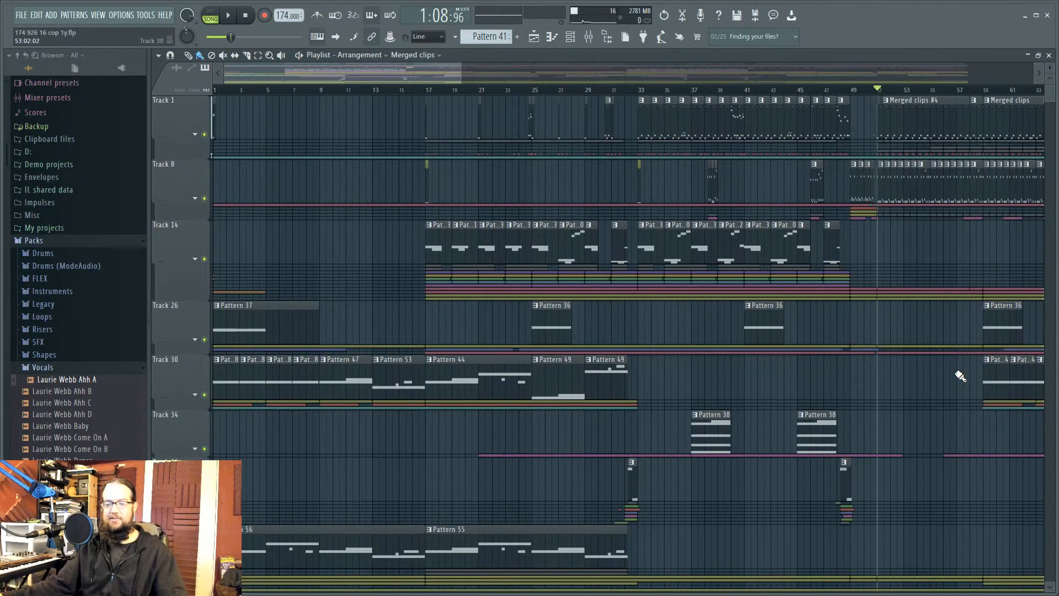
{"action": "left_click_drag", "start_coordinate": [734, 383], "coordinate": [820, 407]}
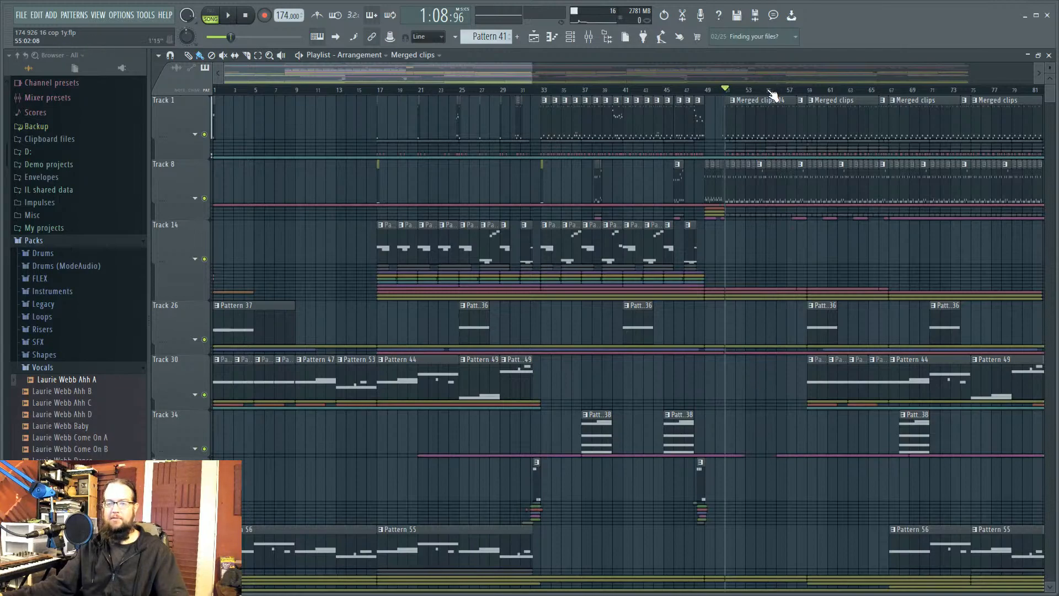
{"action": "left_click_drag", "start_coordinate": [772, 91], "coordinate": [860, 102]}
{"action": "scroll", "coordinate": [728, 377], "scroll_direction": "down", "scroll_amount": 3}
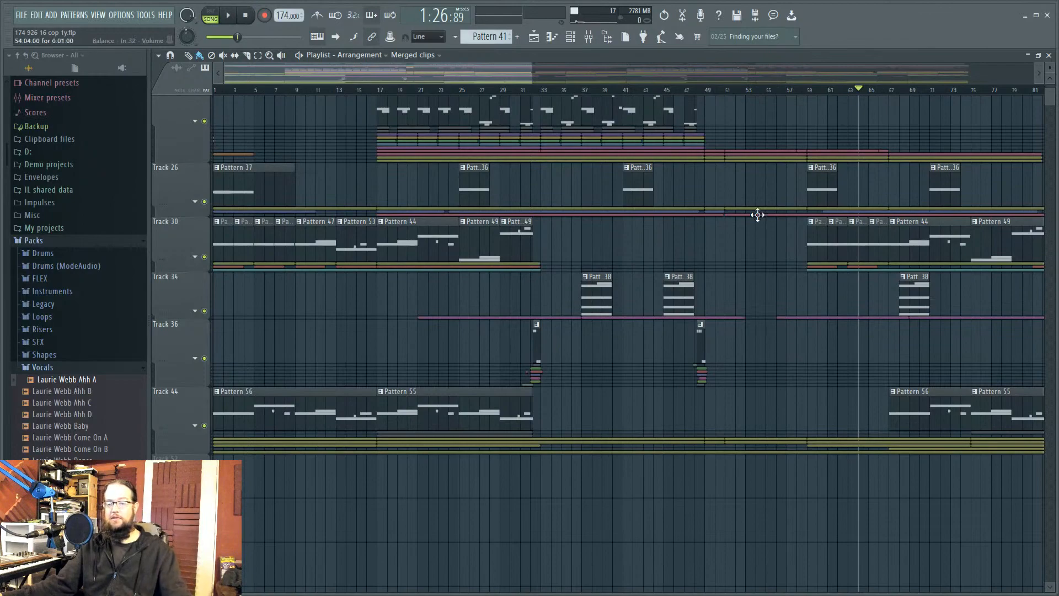
{"action": "left_click_drag", "start_coordinate": [756, 218], "coordinate": [485, 398]}
{"action": "scroll", "coordinate": [485, 398], "scroll_direction": "down", "scroll_amount": 4}
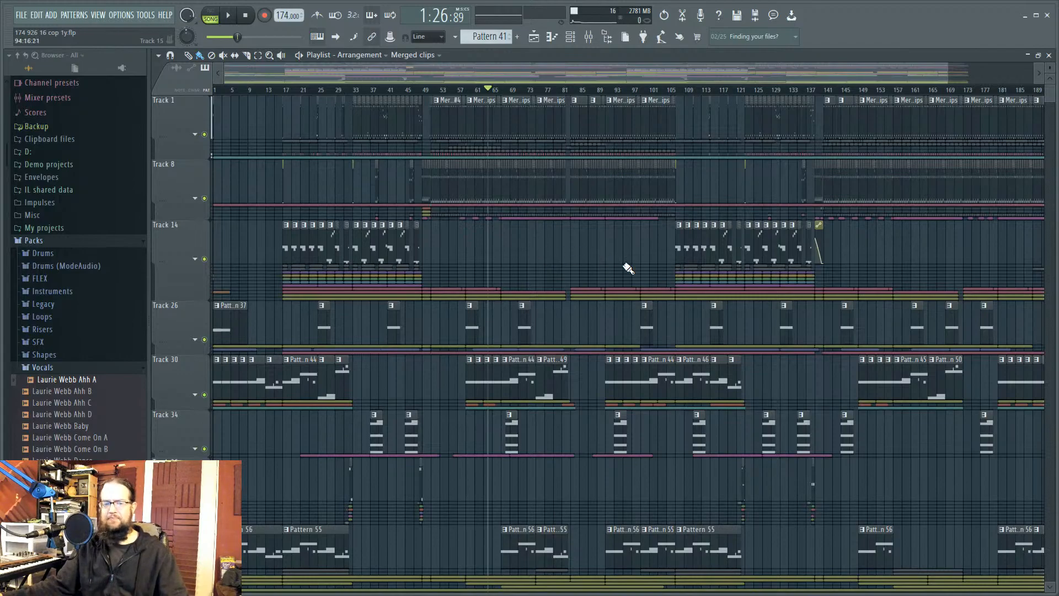
{"action": "scroll", "coordinate": [468, 255], "scroll_direction": "up", "scroll_amount": 4}
{"action": "scroll", "coordinate": [468, 246], "scroll_direction": "down", "scroll_amount": 2}
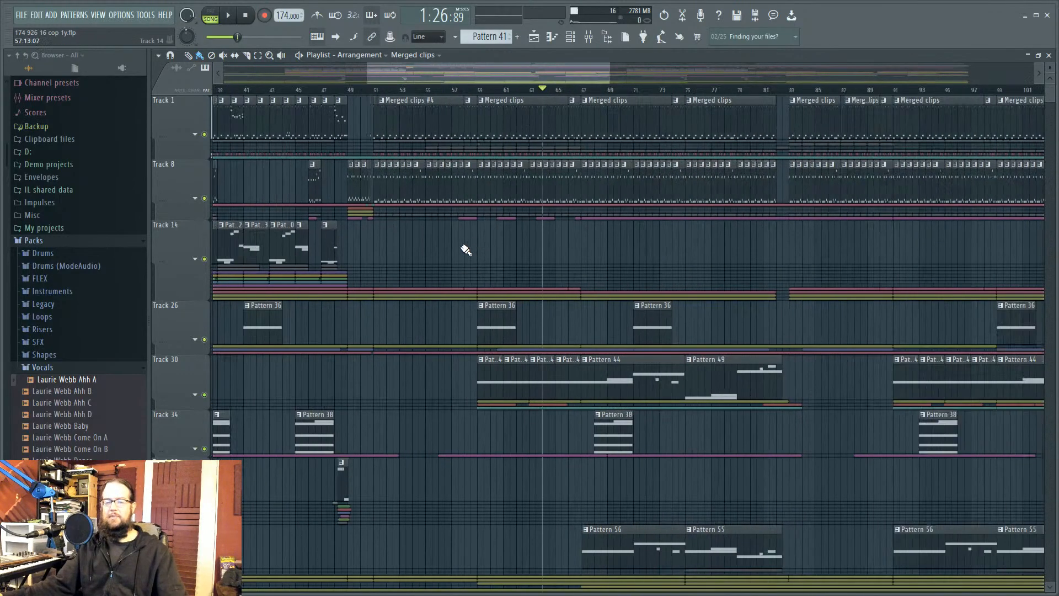
{"action": "mouse_move", "coordinate": [461, 256]}
{"action": "left_mouse_down"}
{"action": "mouse_move", "coordinate": [525, 246]}
{"action": "mouse_move", "coordinate": [619, 333]}
{"action": "mouse_move", "coordinate": [658, 392]}
{"action": "left_mouse_up"}
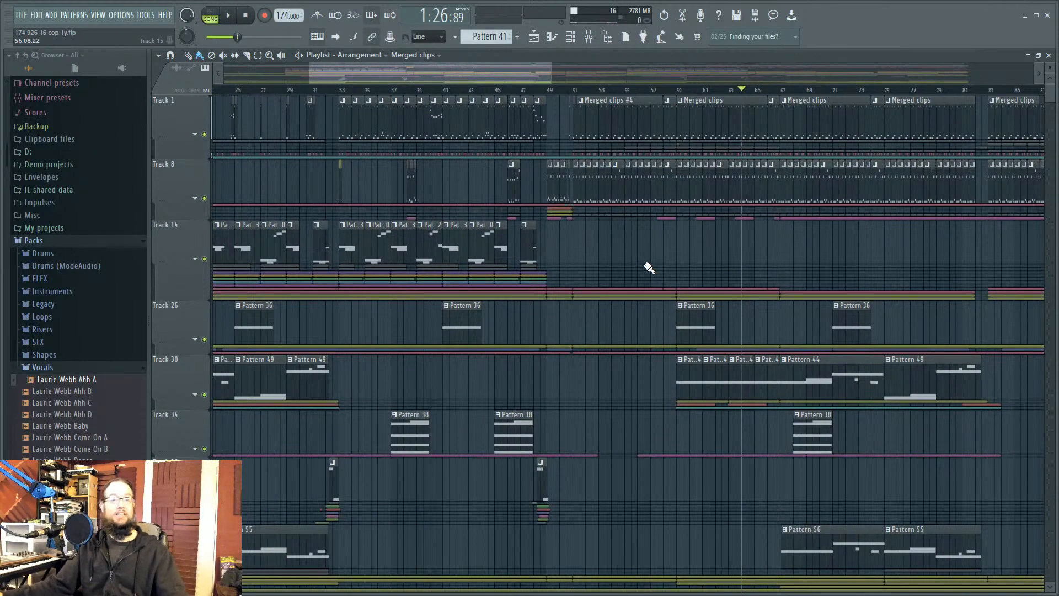
Step: Set the song position to bar 59 and open the Default channel's Sytrus editor
{"action": "left_click", "coordinate": [678, 89]}
{"action": "left_click", "coordinate": [570, 37]}
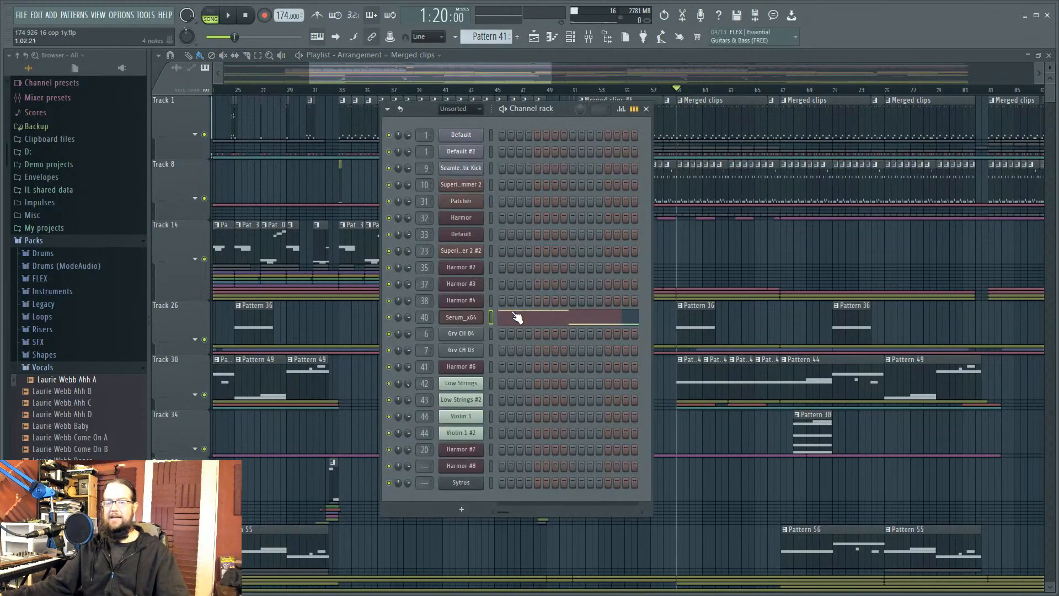
{"action": "left_click", "coordinate": [472, 136]}
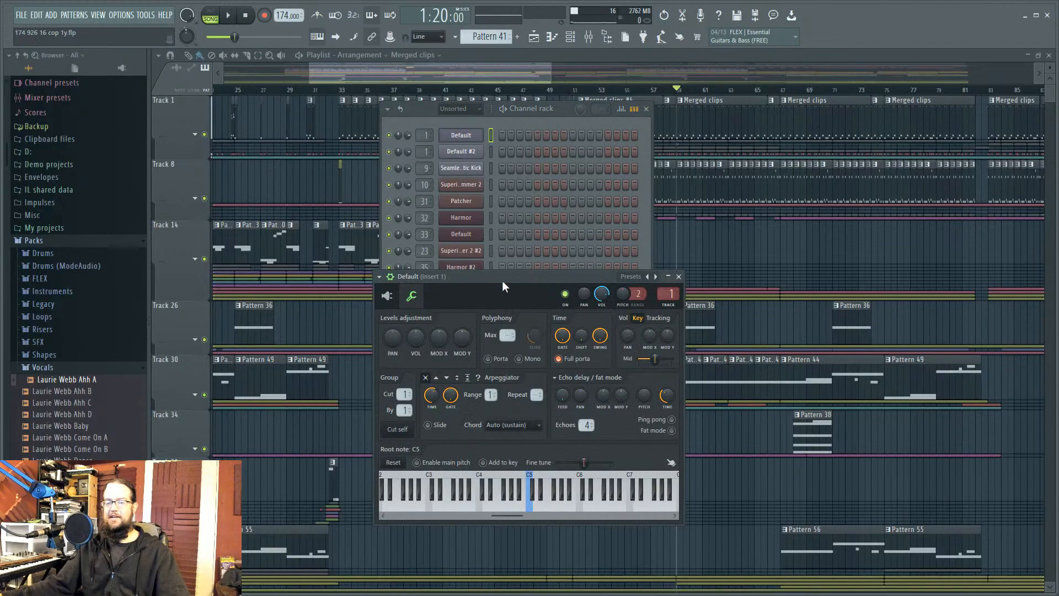
{"action": "left_click", "coordinate": [405, 295]}
Step: Move the Sytrus window up and right, then bring the Channel rack back in front
{"action": "left_click_drag", "start_coordinate": [497, 280], "coordinate": [626, 253]}
{"action": "left_click_drag", "start_coordinate": [627, 259], "coordinate": [682, 271]}
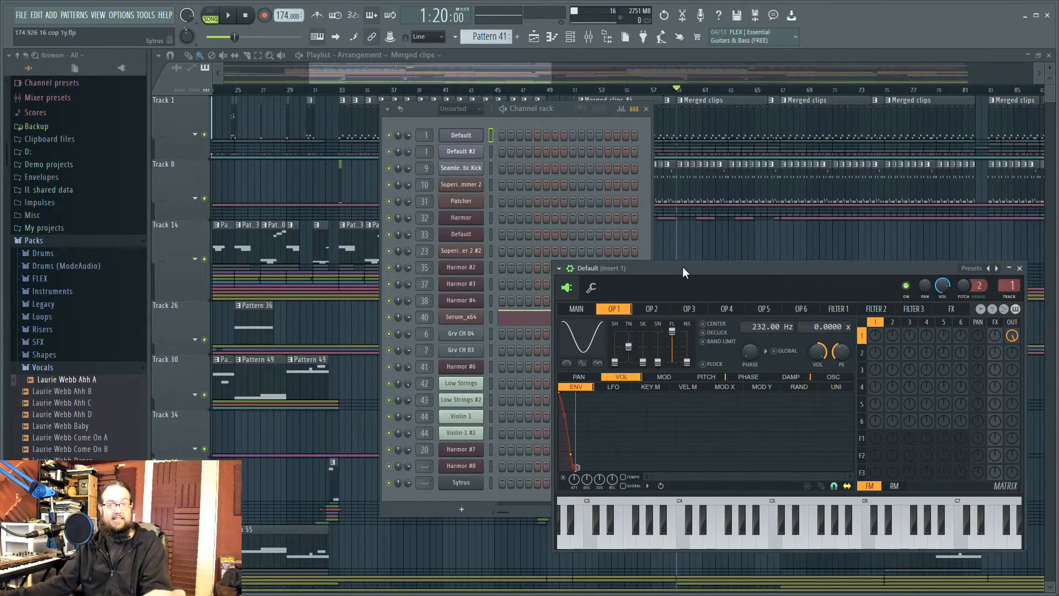
{"action": "left_click", "coordinate": [644, 235]}
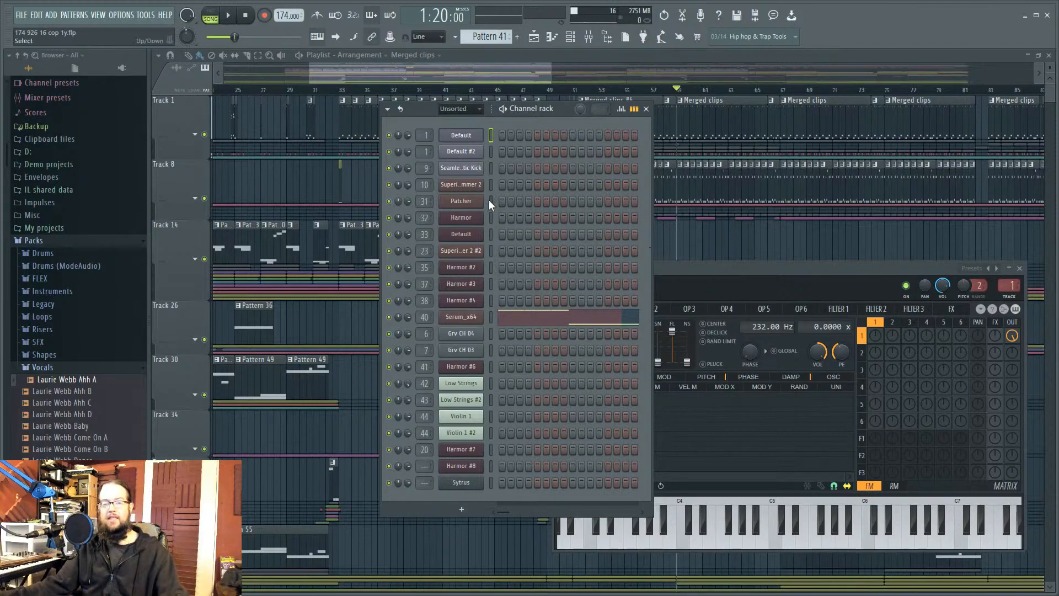
Step: Open Superior Drummer 2 #2 (insert 23), rearrange the windows and view its MIXER channel strips
{"action": "left_click", "coordinate": [468, 251]}
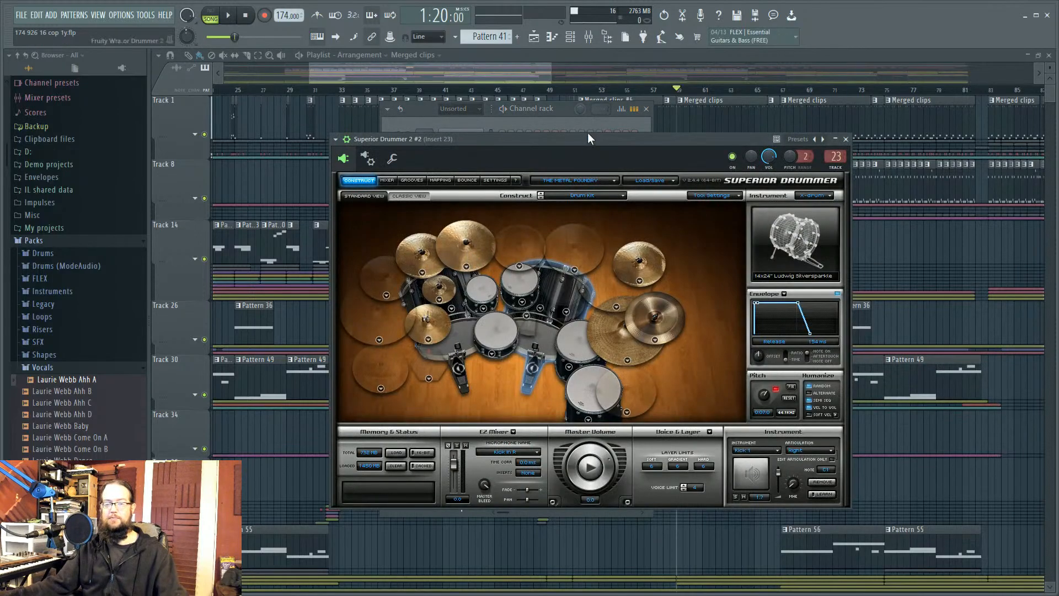
{"action": "mouse_move", "coordinate": [580, 141]}
{"action": "left_mouse_down"}
{"action": "mouse_move", "coordinate": [563, 133]}
{"action": "mouse_move", "coordinate": [574, 136]}
{"action": "left_mouse_up"}
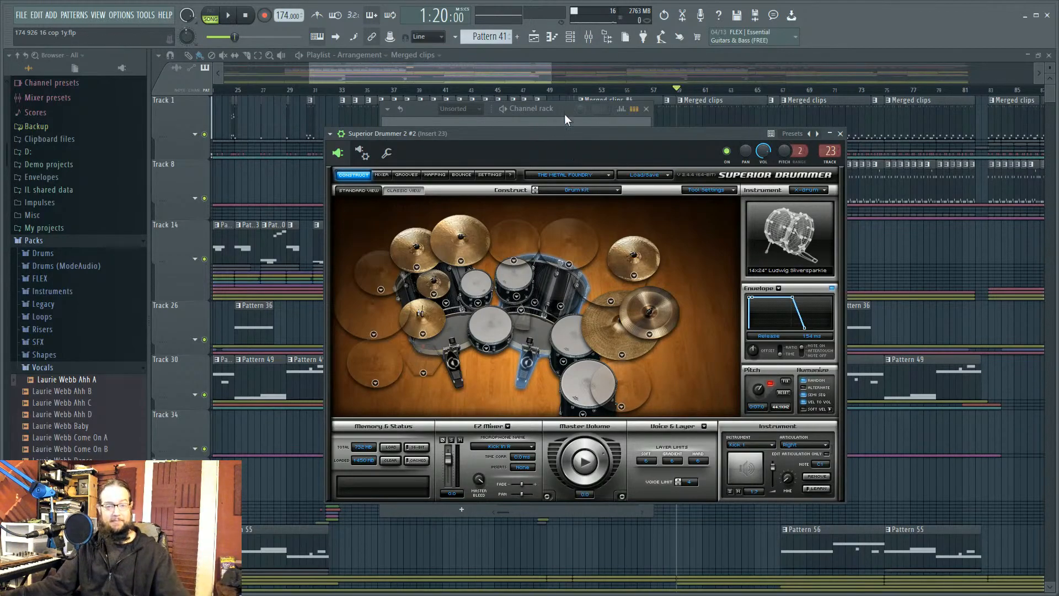
{"action": "left_click_drag", "start_coordinate": [565, 114], "coordinate": [670, 121]}
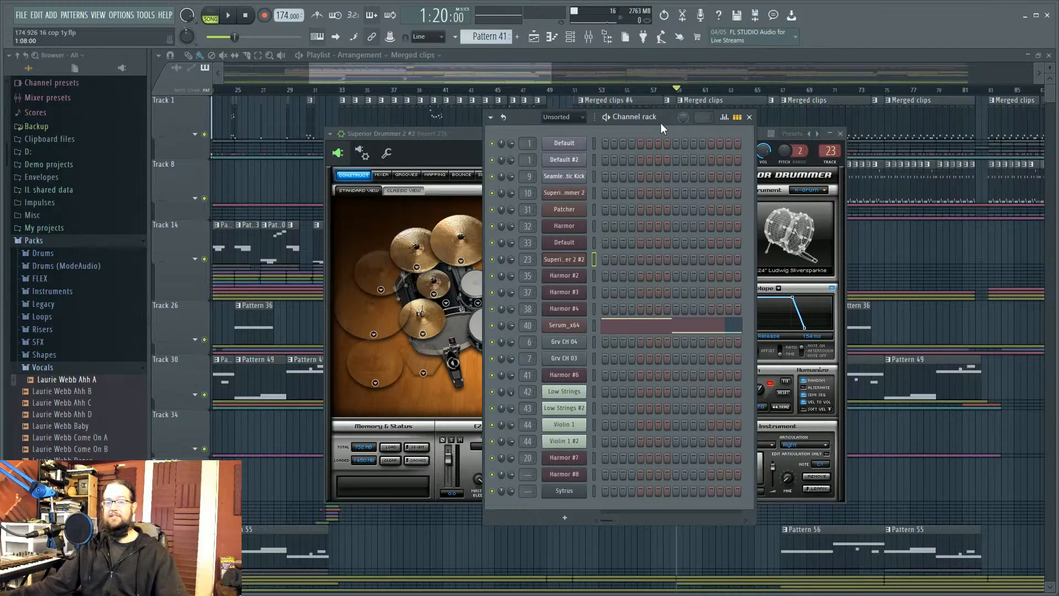
{"action": "left_click", "coordinate": [382, 175]}
{"action": "left_click_drag", "start_coordinate": [492, 415], "coordinate": [571, 407]}
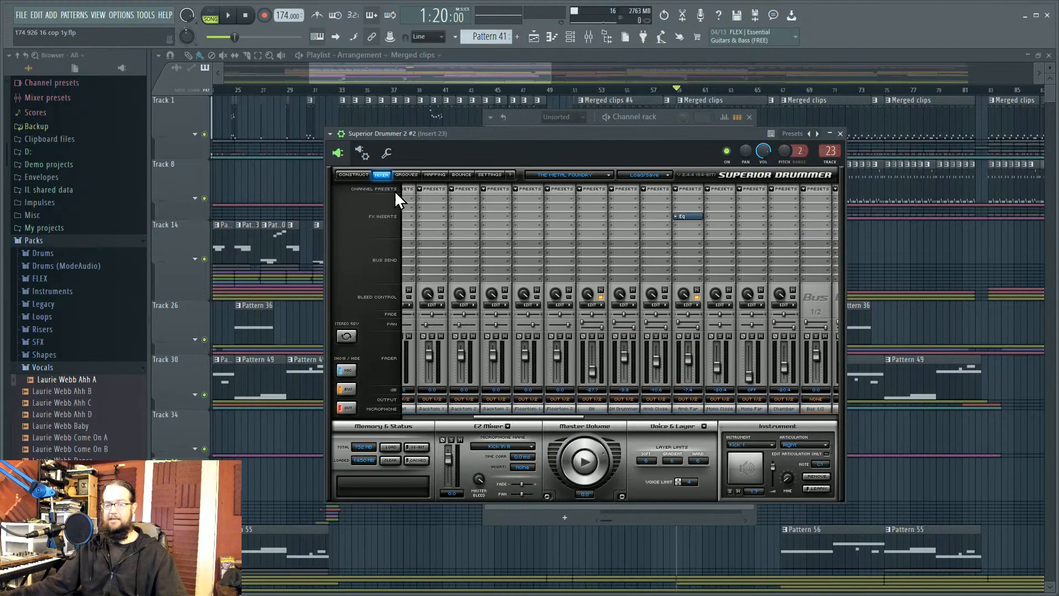
Step: Switch Superior Drummer 2 #2 back to its CONSTRUCT drum-kit view
{"action": "left_click", "coordinate": [353, 175]}
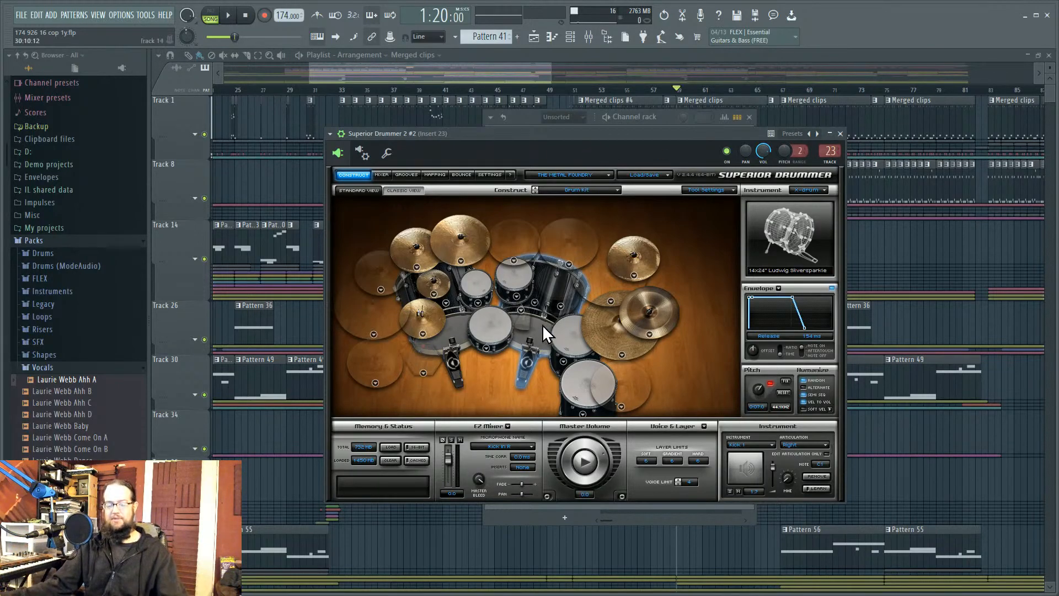
Step: Audition the kick pedal, close Superior Drummer, and bring up the Default Sytrus MAIN page
{"action": "left_click", "coordinate": [520, 342]}
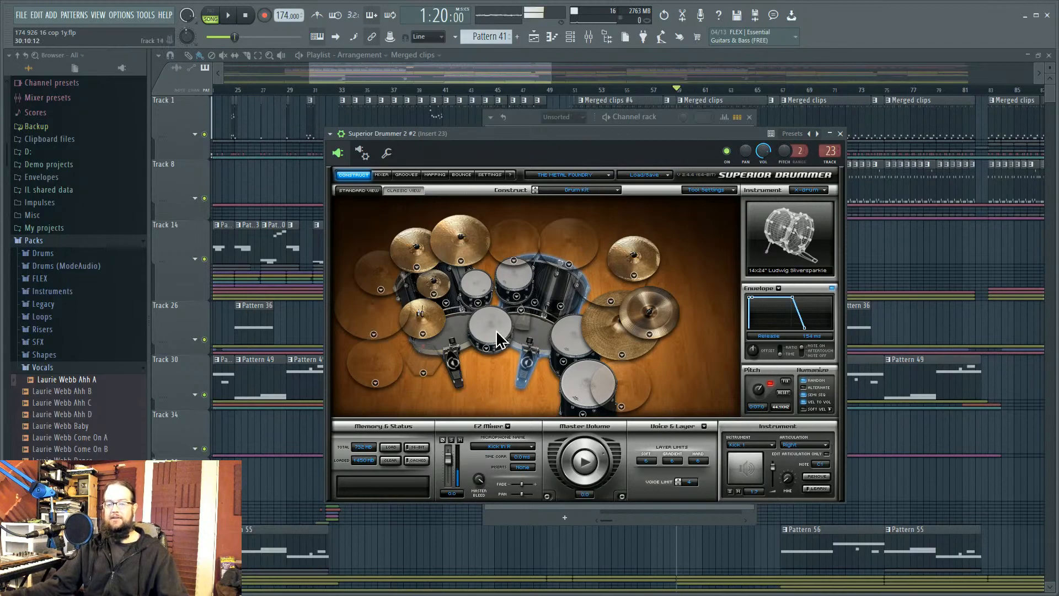
{"action": "left_click", "coordinate": [840, 134]}
{"action": "left_click", "coordinate": [571, 145]}
{"action": "left_click", "coordinate": [581, 311]}
{"action": "left_click_drag", "start_coordinate": [651, 270], "coordinate": [525, 213]}
Step: Audition Sytrus operator 1 on note C5, then close Sytrus and the channel rack
{"action": "left_click", "coordinate": [750, 268]}
{"action": "left_click", "coordinate": [650, 482]}
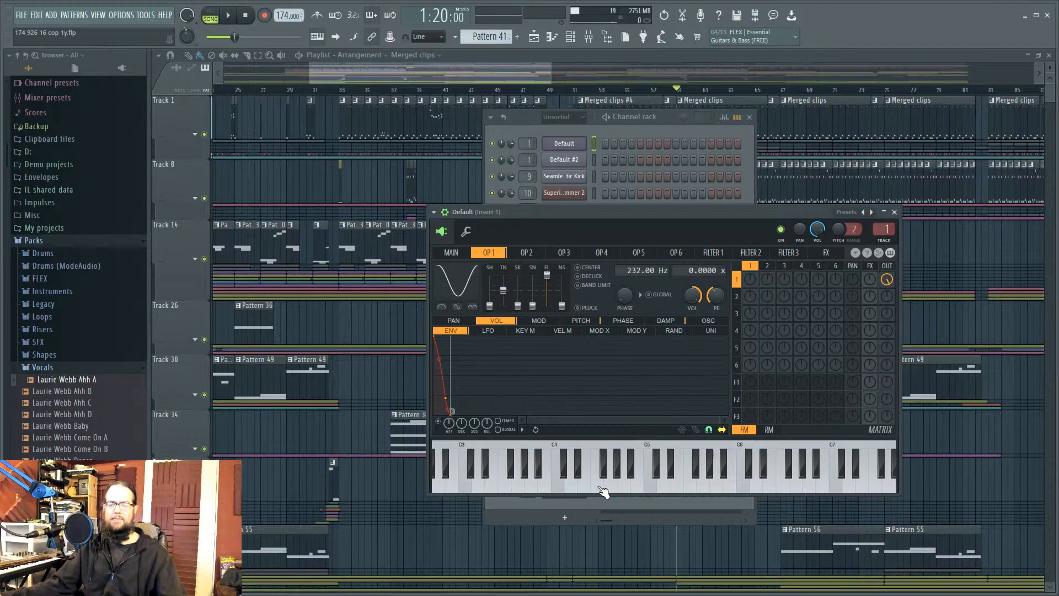
{"action": "key", "text": "F12"}
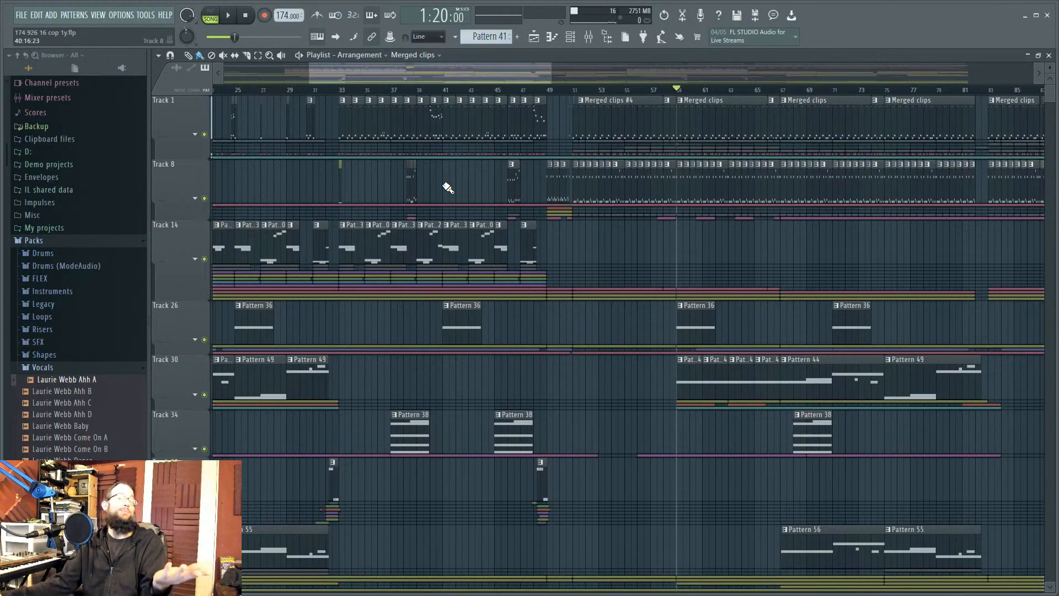
Step: Open the channel rack and mixer, then open Superior Drummer 2 and move it aside
{"action": "left_click", "coordinate": [570, 39]}
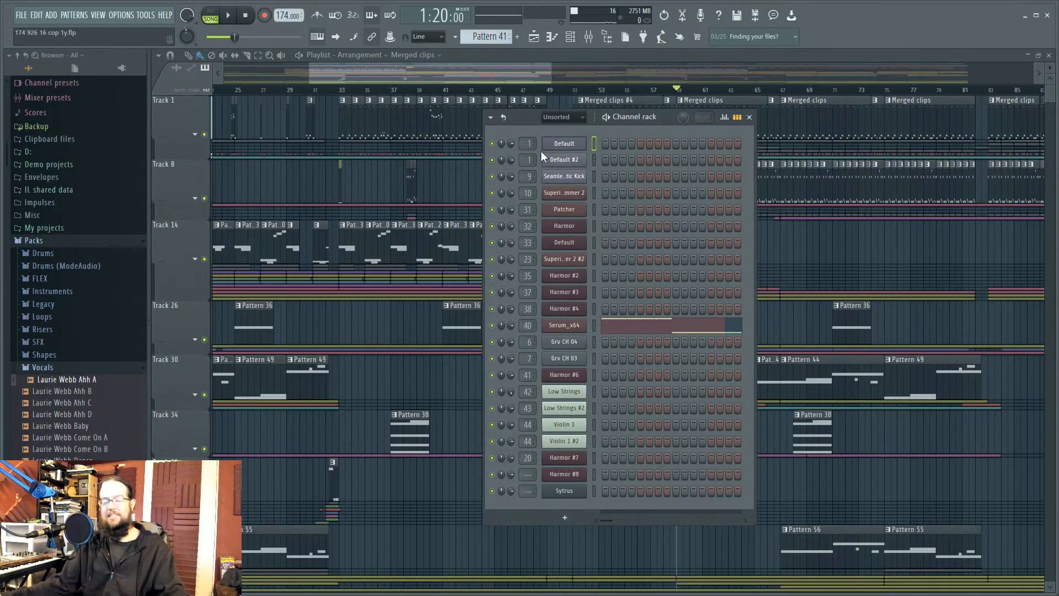
{"action": "left_click", "coordinate": [589, 37]}
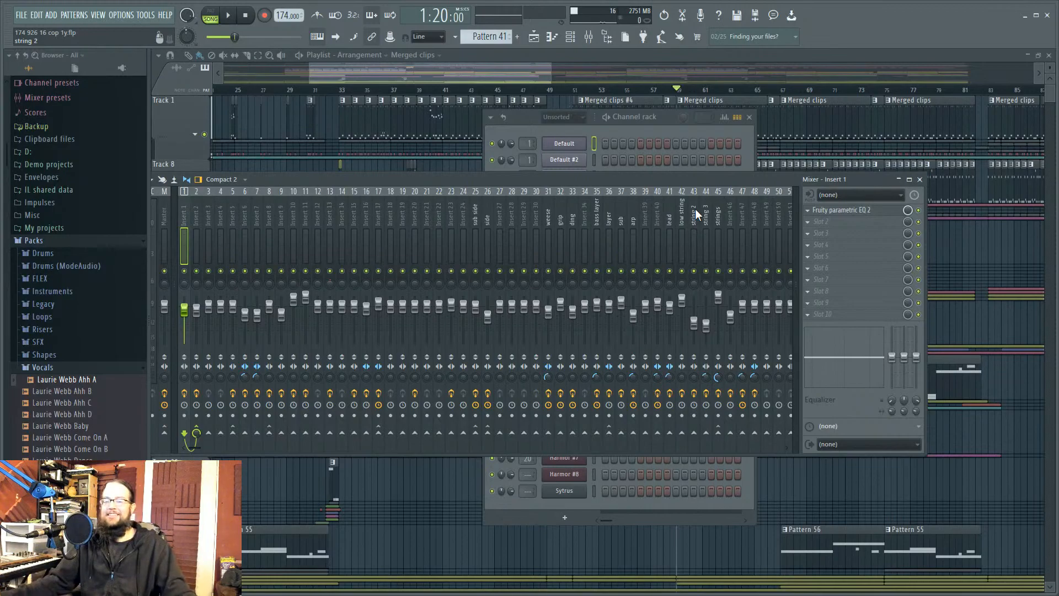
{"action": "left_click", "coordinate": [664, 116]}
{"action": "left_click", "coordinate": [579, 195]}
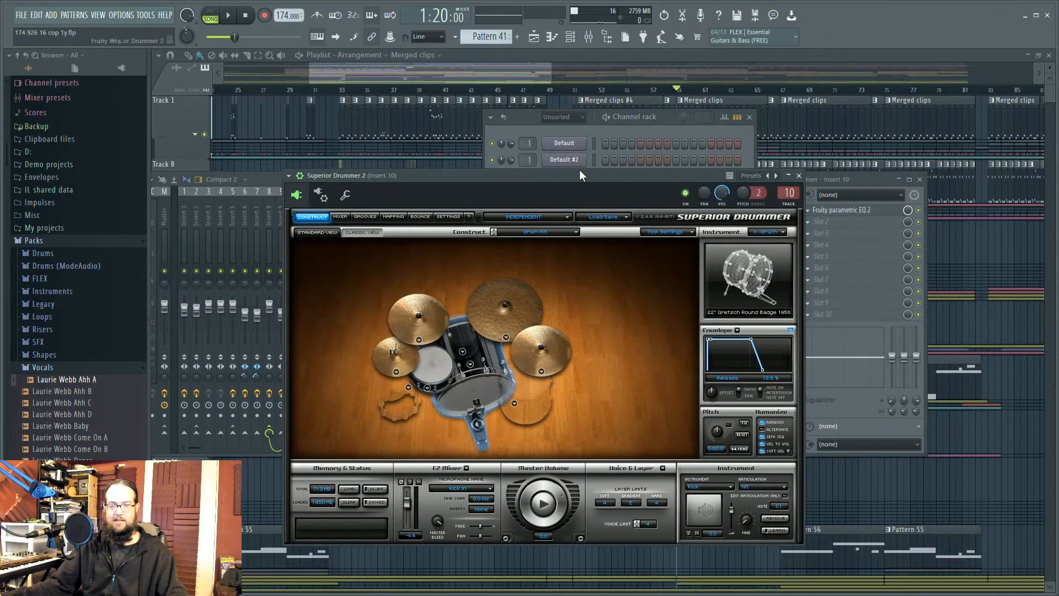
{"action": "left_click_drag", "start_coordinate": [574, 177], "coordinate": [352, 216]}
{"action": "left_click_drag", "start_coordinate": [461, 218], "coordinate": [352, 215]}
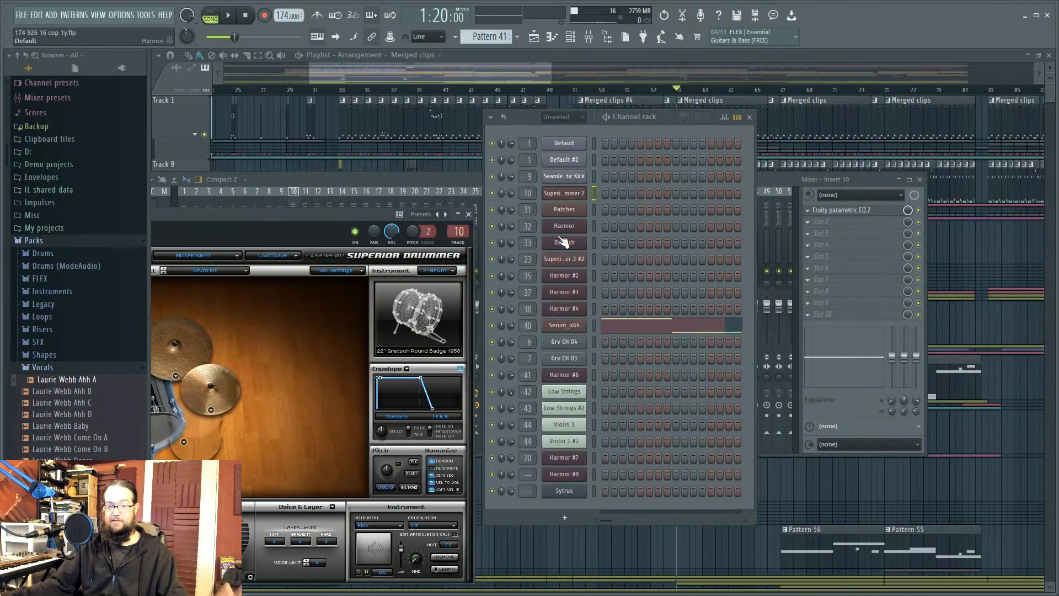
Step: View Superior Drummer 2 #2's internal mixer and check the SD Top Dyn transient effect
{"action": "left_click", "coordinate": [571, 259]}
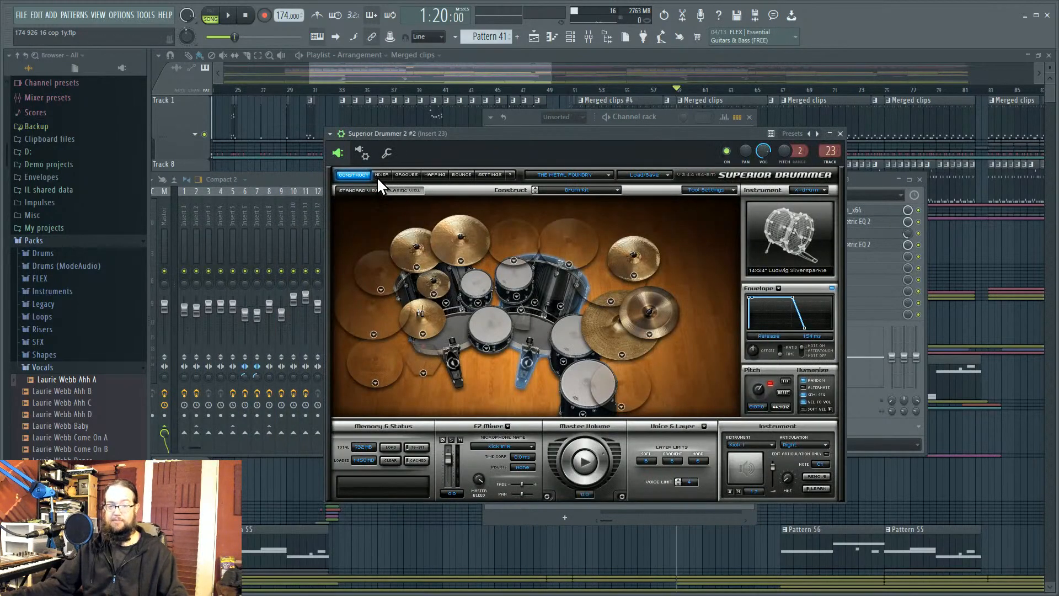
{"action": "left_click", "coordinate": [381, 175]}
{"action": "left_click", "coordinate": [549, 234]}
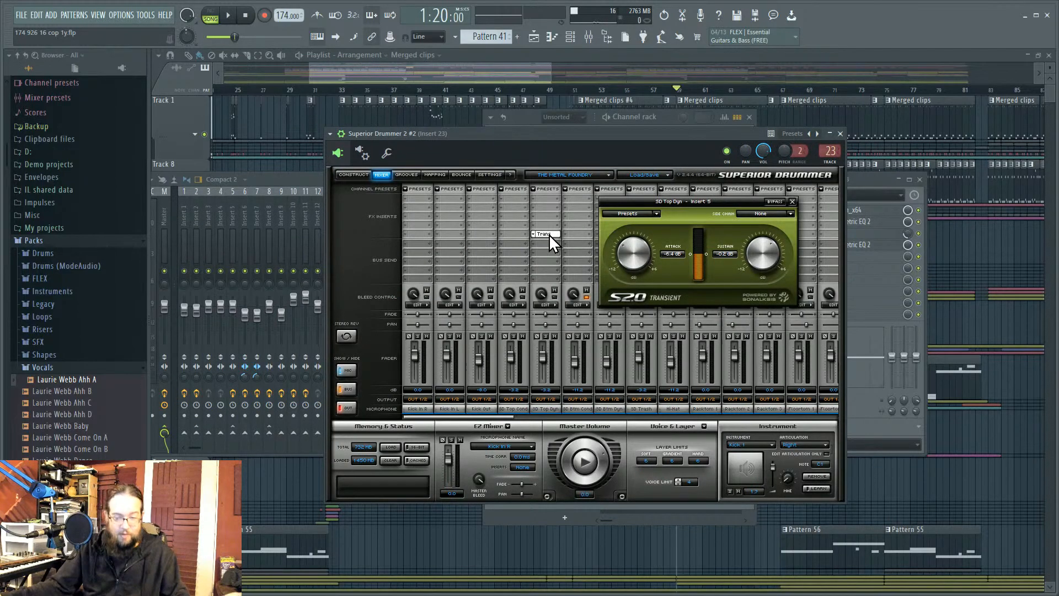
{"action": "left_click", "coordinate": [548, 234]}
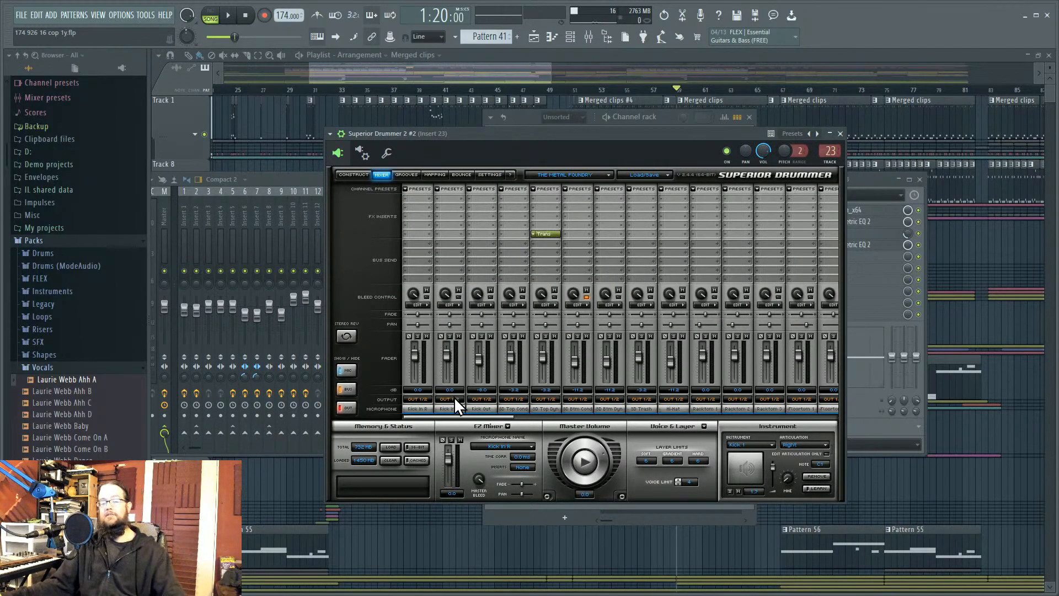
Step: Check the wrapper's Processing settings, close Superior Drummer 2 #2, and open the Insert 10 instance
{"action": "left_click", "coordinate": [348, 176]}
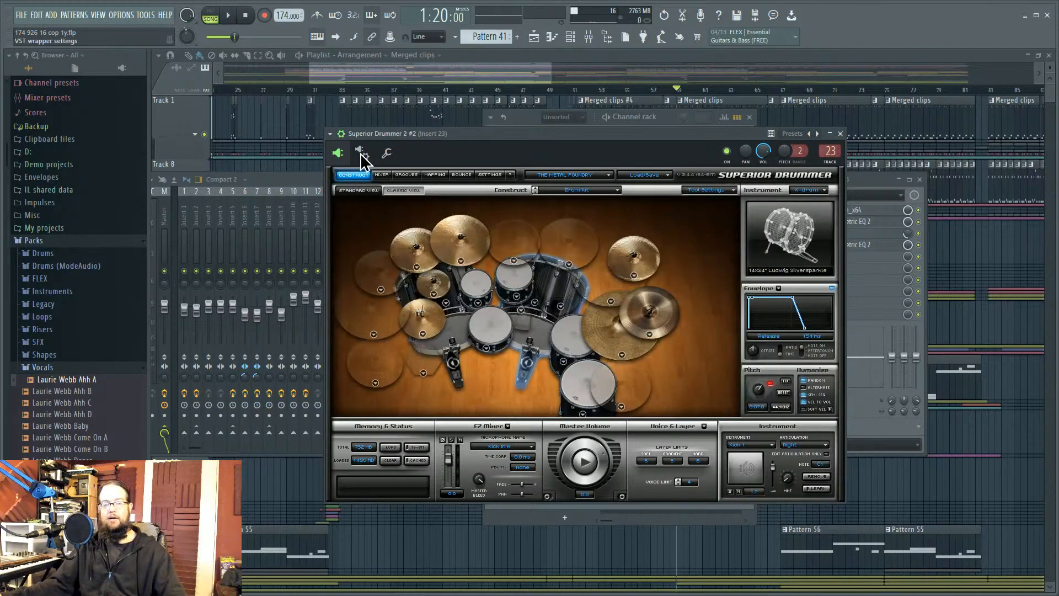
{"action": "left_click", "coordinate": [362, 153]}
{"action": "left_click", "coordinate": [376, 177]}
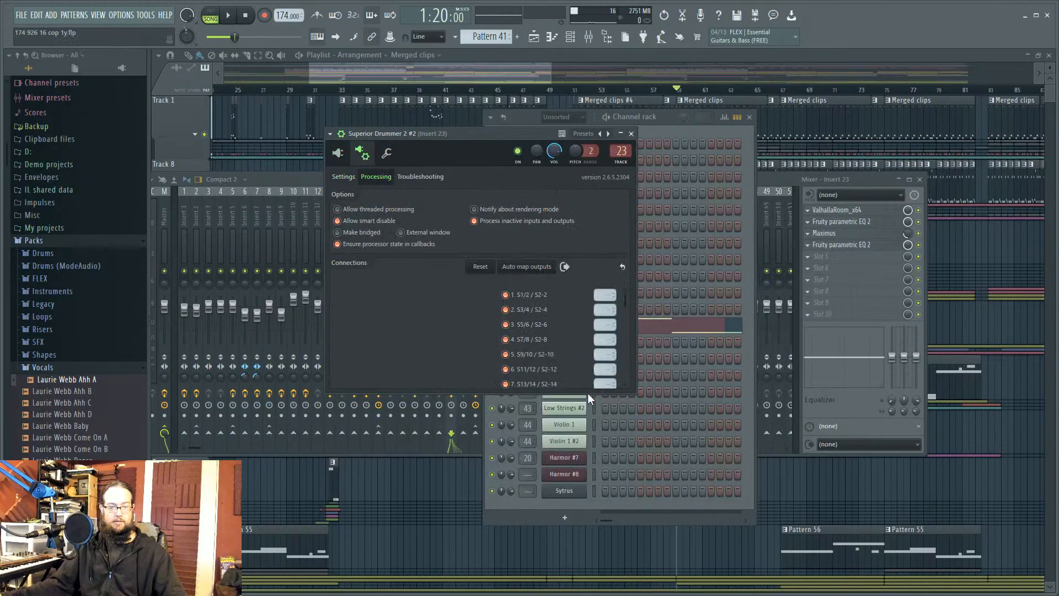
{"action": "left_click", "coordinate": [631, 133]}
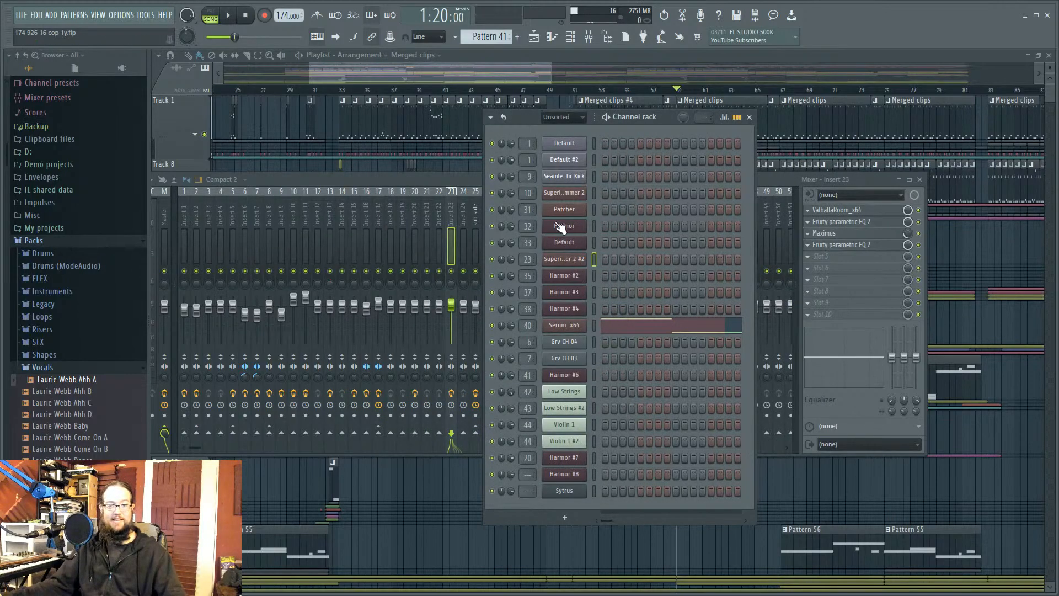
{"action": "left_click", "coordinate": [563, 194]}
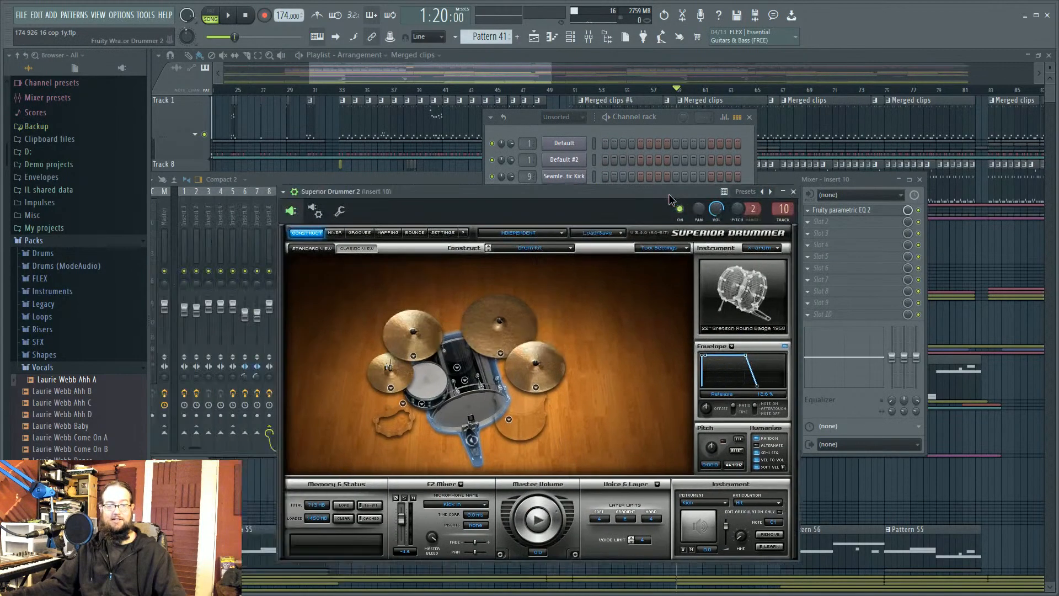
Step: Check the Insert 10 Superior Drummer wrapper's processing options and output connections to mixer Insert 10
{"action": "left_click", "coordinate": [313, 211]}
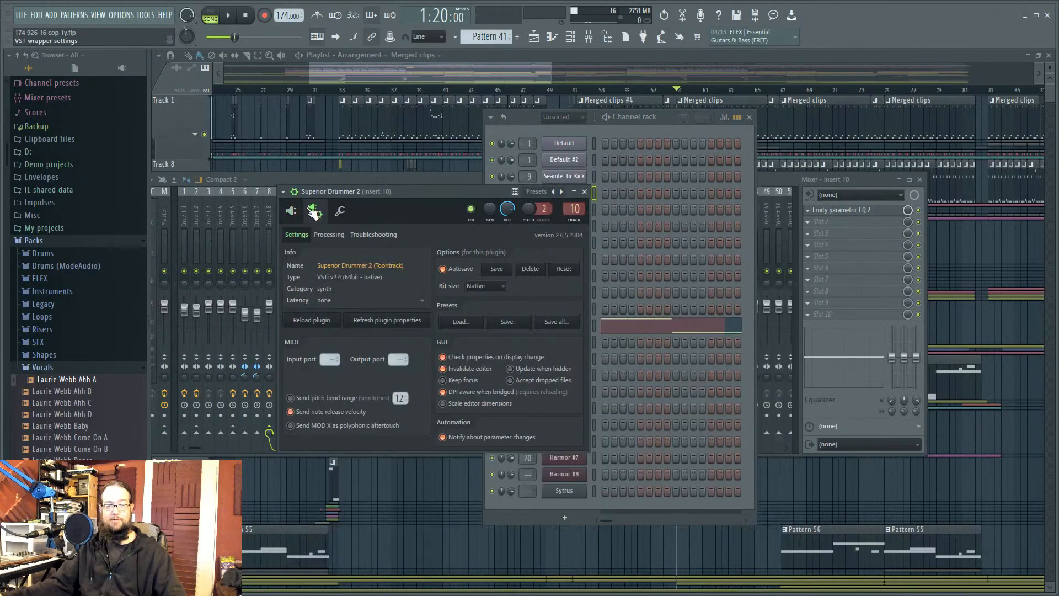
{"action": "left_click", "coordinate": [329, 234]}
{"action": "double_click", "coordinate": [575, 210]}
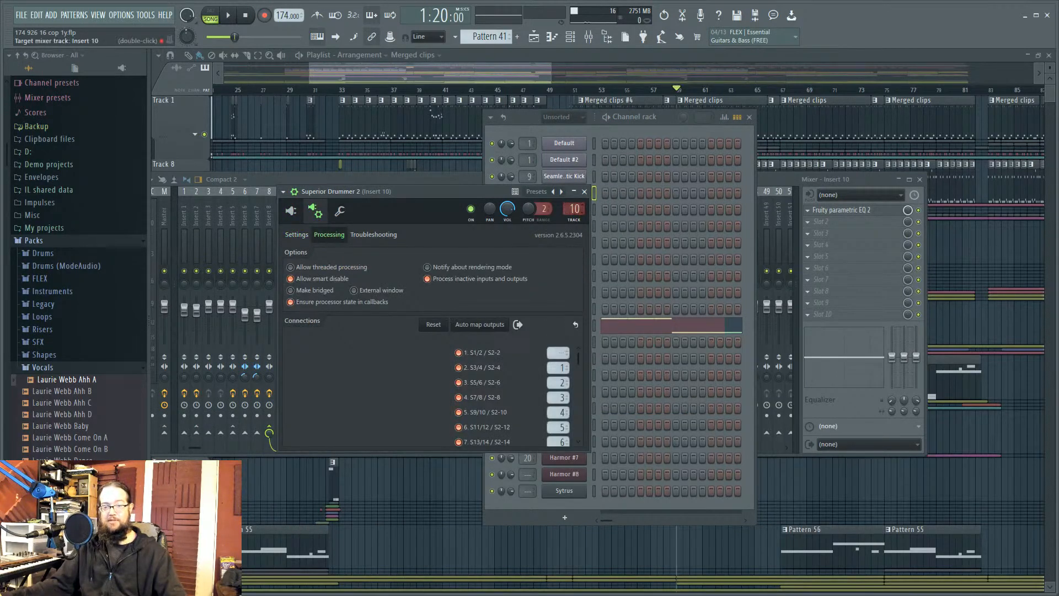
{"action": "left_click", "coordinate": [673, 118]}
Step: Reopen the Superior Drummer kit view, audition snare and kick, and bring the channel list forward
{"action": "left_click", "coordinate": [564, 192]}
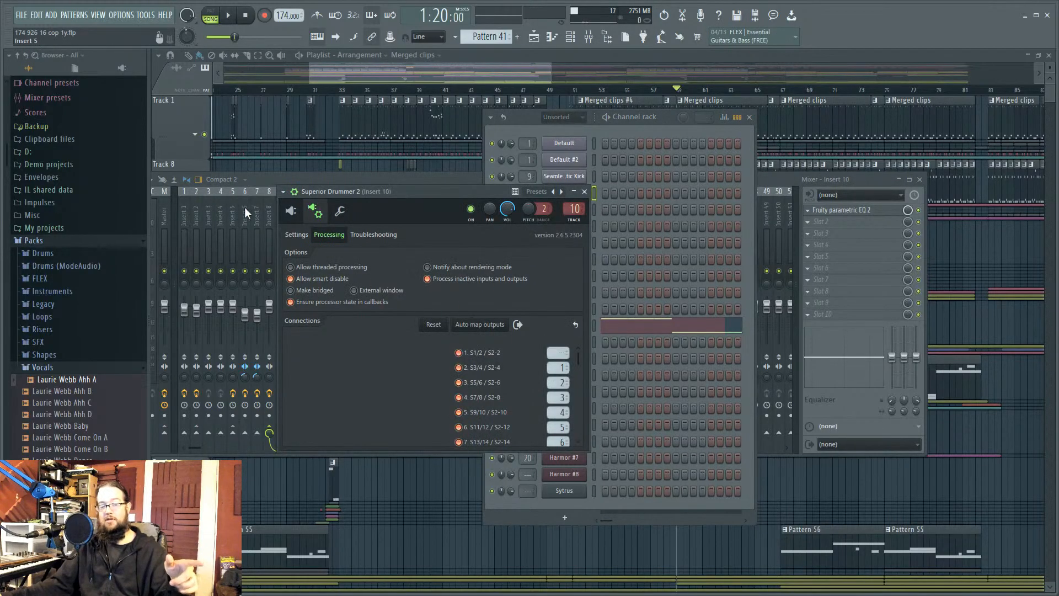
{"action": "left_click", "coordinate": [291, 210]}
{"action": "left_click", "coordinate": [427, 386]}
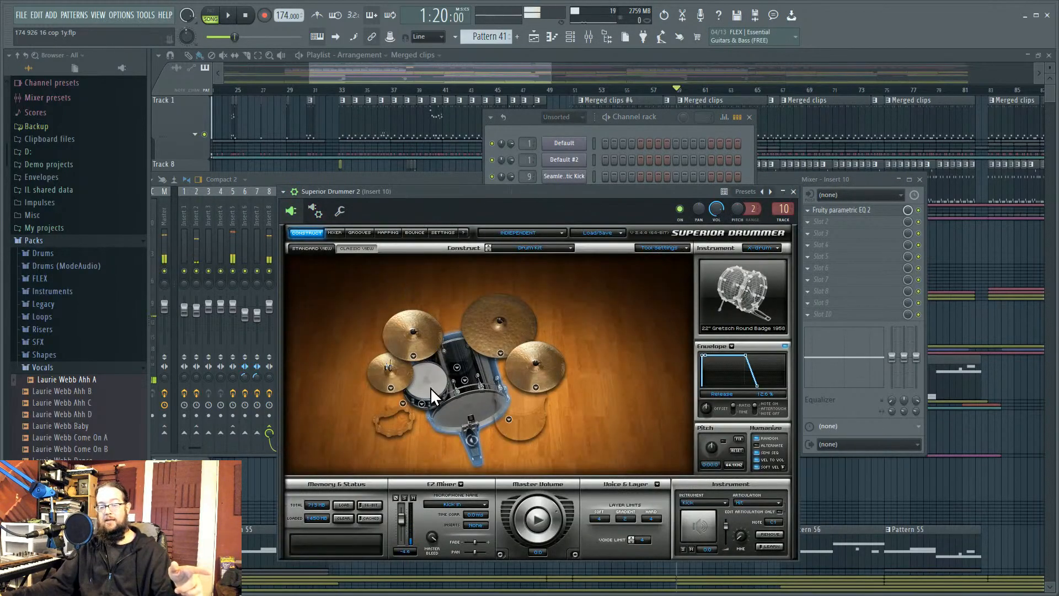
{"action": "left_click", "coordinate": [461, 420]}
{"action": "left_click", "coordinate": [420, 375]}
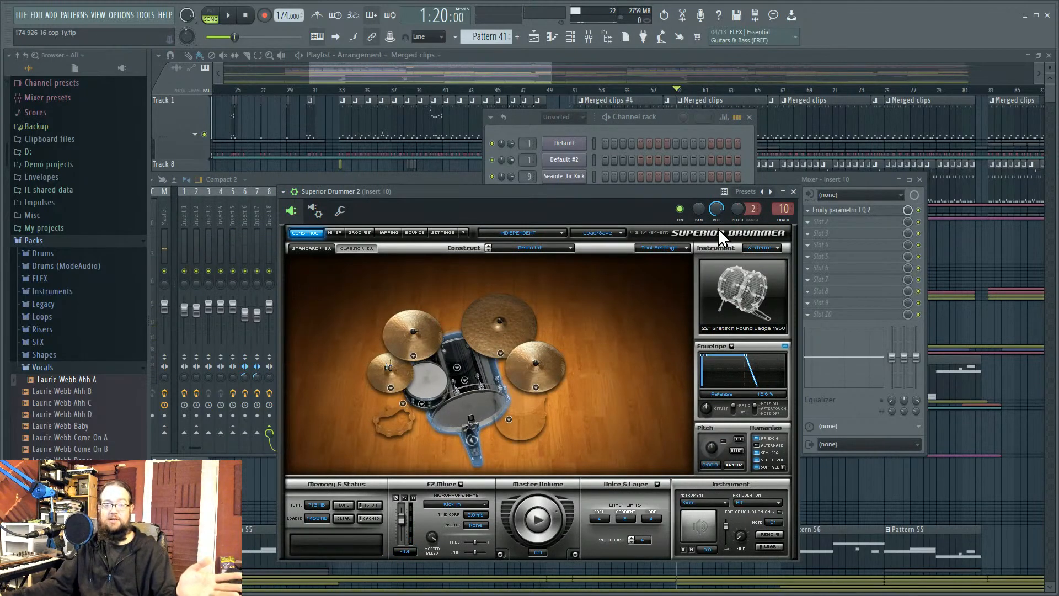
{"action": "left_click", "coordinate": [660, 124]}
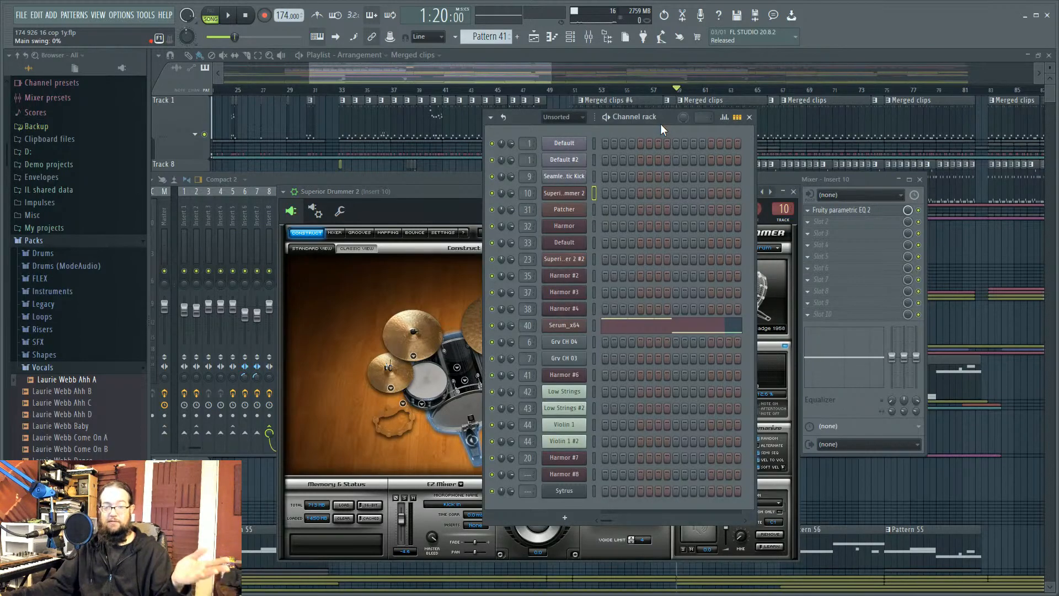
Step: Audition test notes on the SeamlessR Acoustic Kick, Default #2 and Default Sytrus synths
{"action": "left_click", "coordinate": [583, 177]}
{"action": "left_click", "coordinate": [522, 542]}
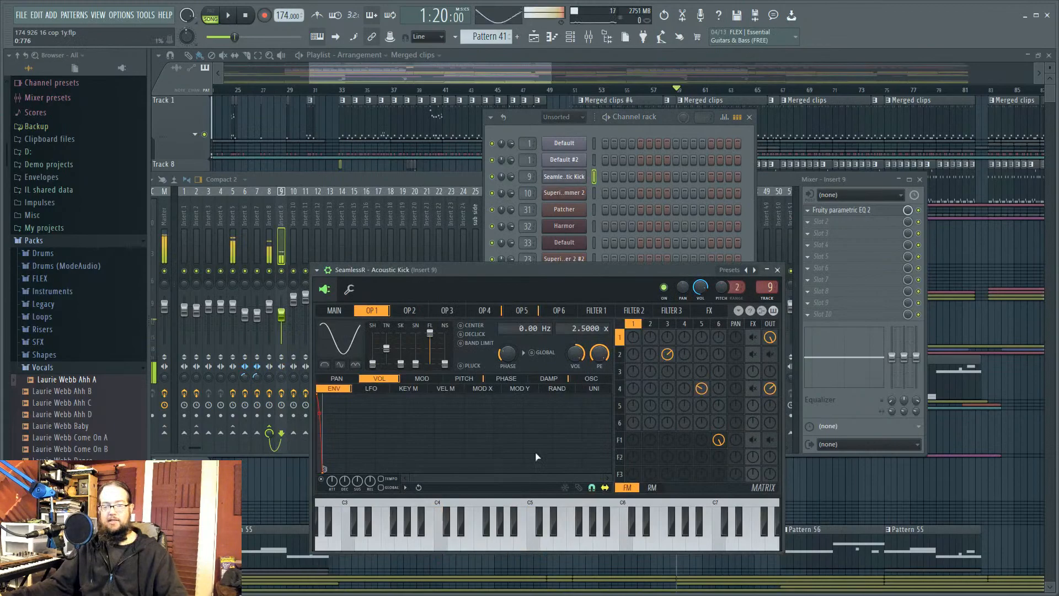
{"action": "left_click", "coordinate": [573, 163]}
{"action": "left_click", "coordinate": [557, 441]}
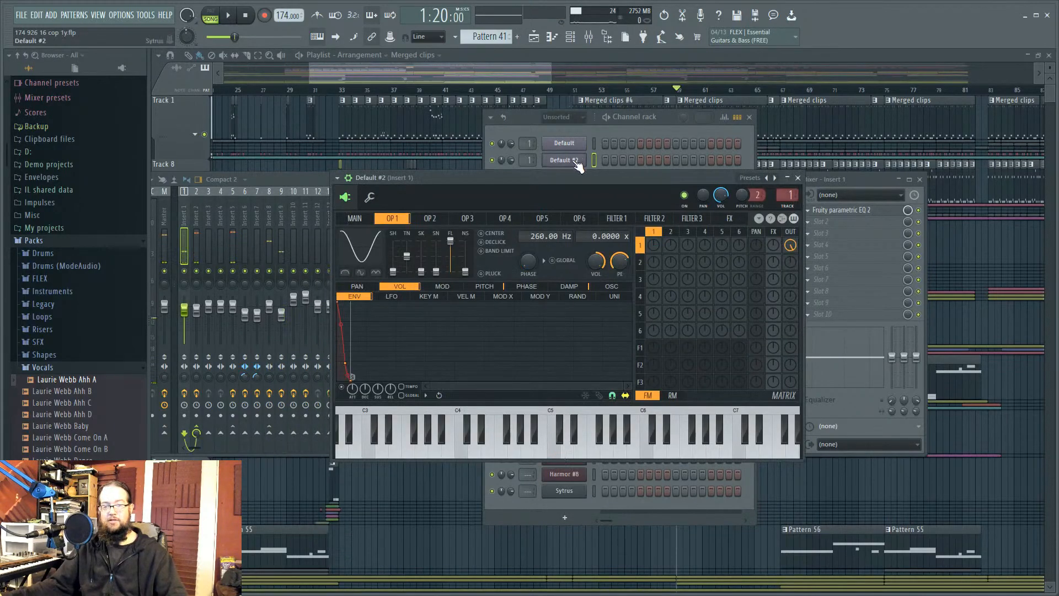
{"action": "left_click", "coordinate": [568, 145]}
{"action": "left_click", "coordinate": [651, 484]}
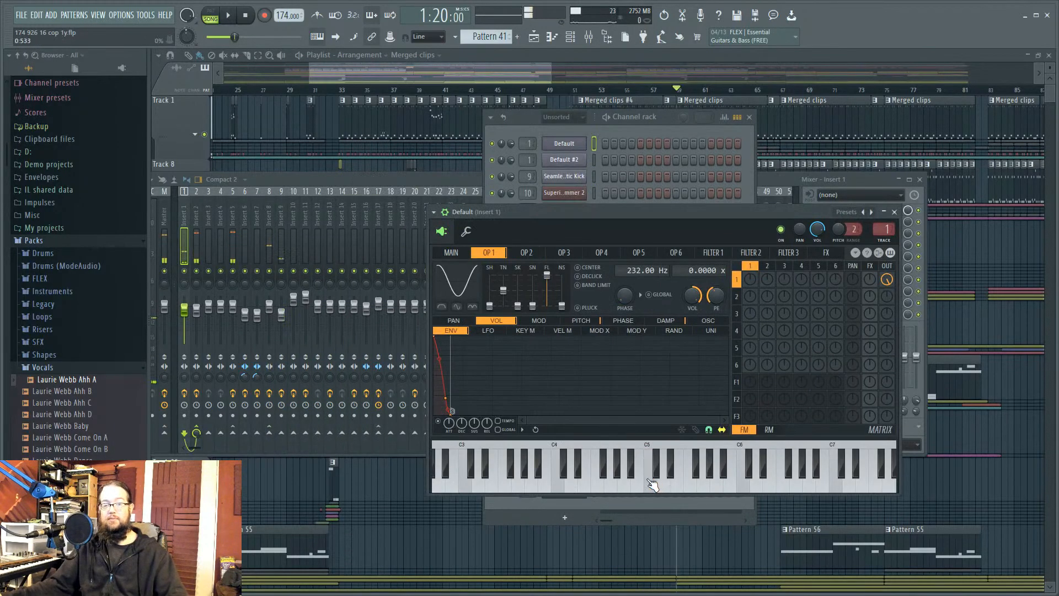
Step: Close the Default synth, shift the channel rack, and reopen Superior Drummer 2 on Insert 10
{"action": "left_click", "coordinate": [894, 212]}
{"action": "left_click_drag", "start_coordinate": [667, 118], "coordinate": [659, 134]}
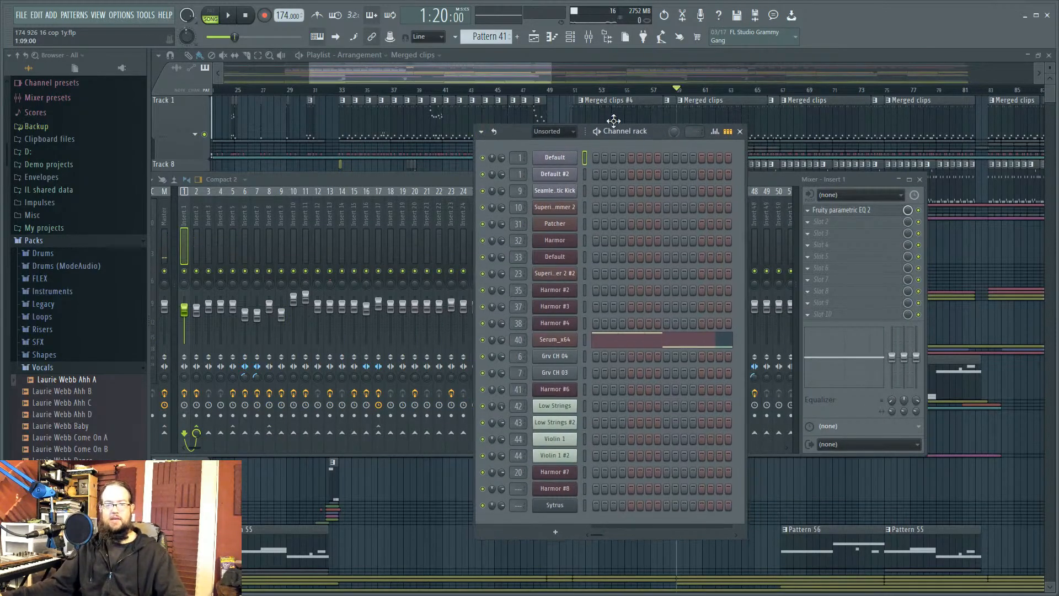
{"action": "left_click", "coordinate": [563, 210]}
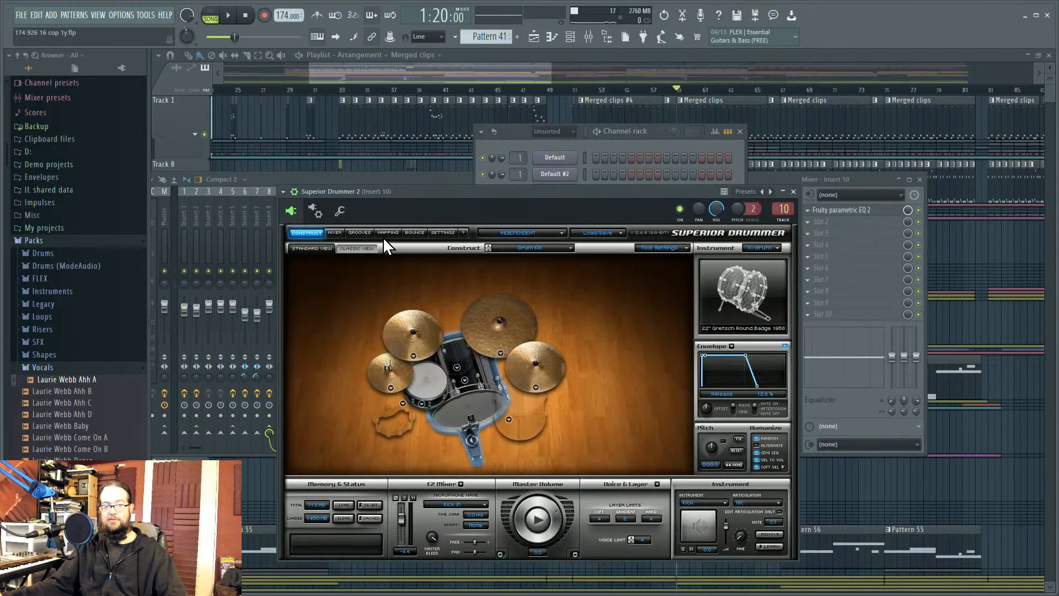
Step: Review Superior Drummer's mixer and FL mixer Inserts 9 and 8, then open the Default Sytrus on Insert 1
{"action": "left_click", "coordinate": [335, 233]}
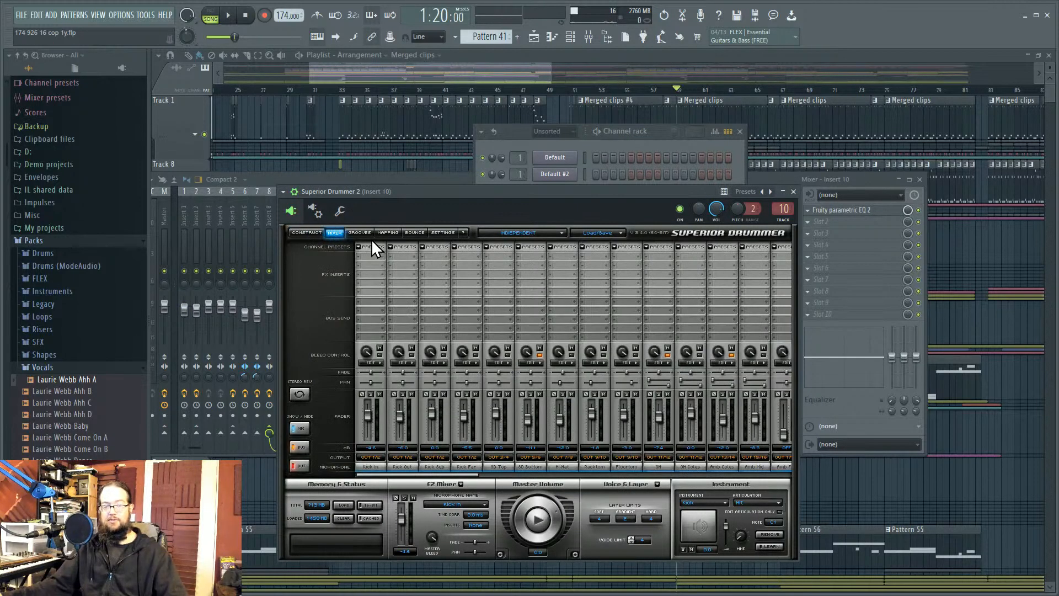
{"action": "left_click", "coordinate": [408, 181]}
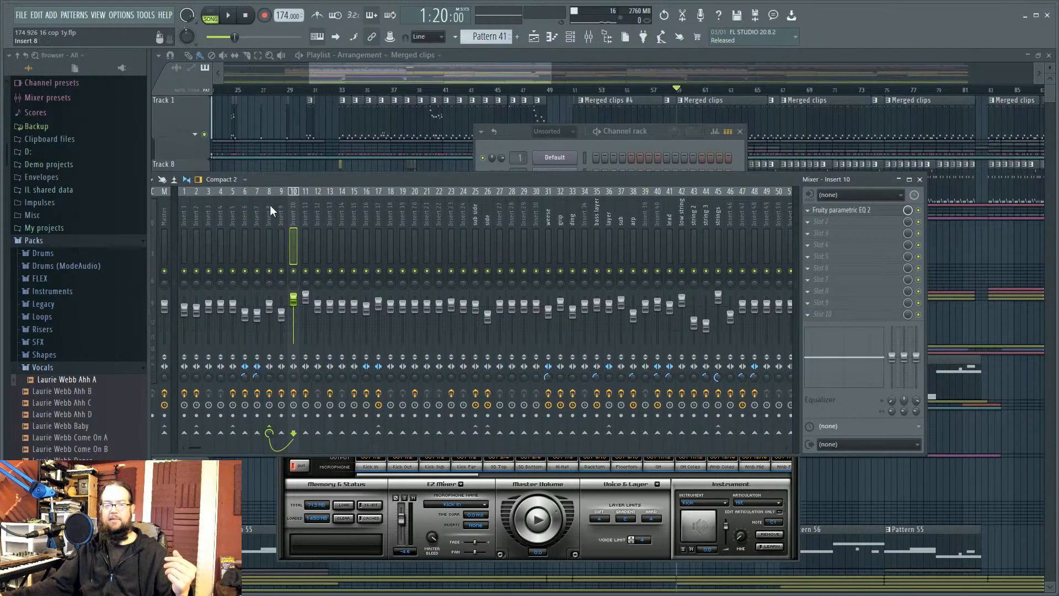
{"action": "left_click", "coordinate": [270, 204]}
{"action": "left_click", "coordinate": [282, 204]}
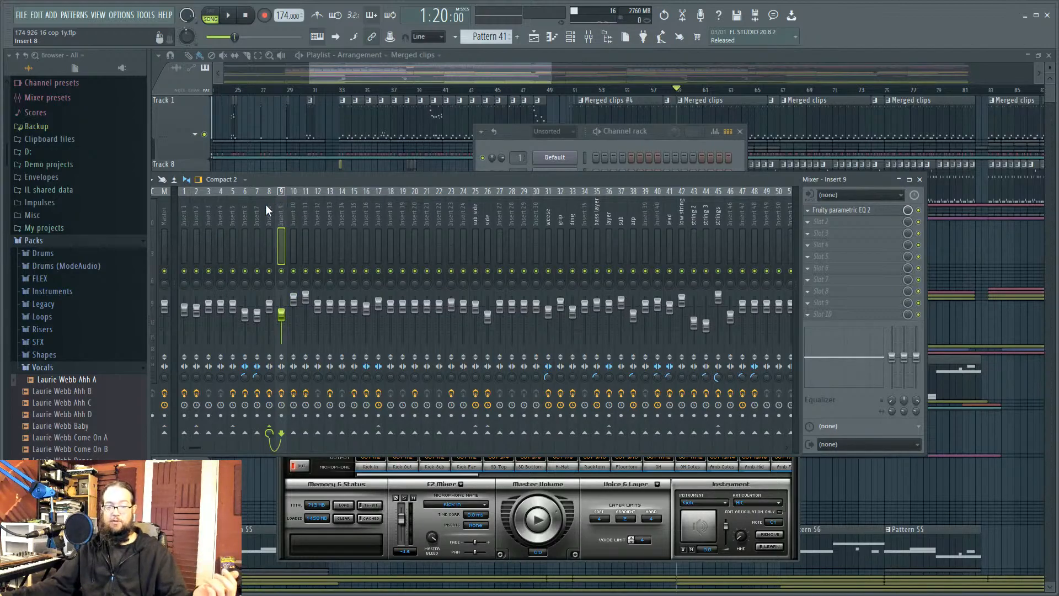
{"action": "left_click", "coordinate": [268, 208]}
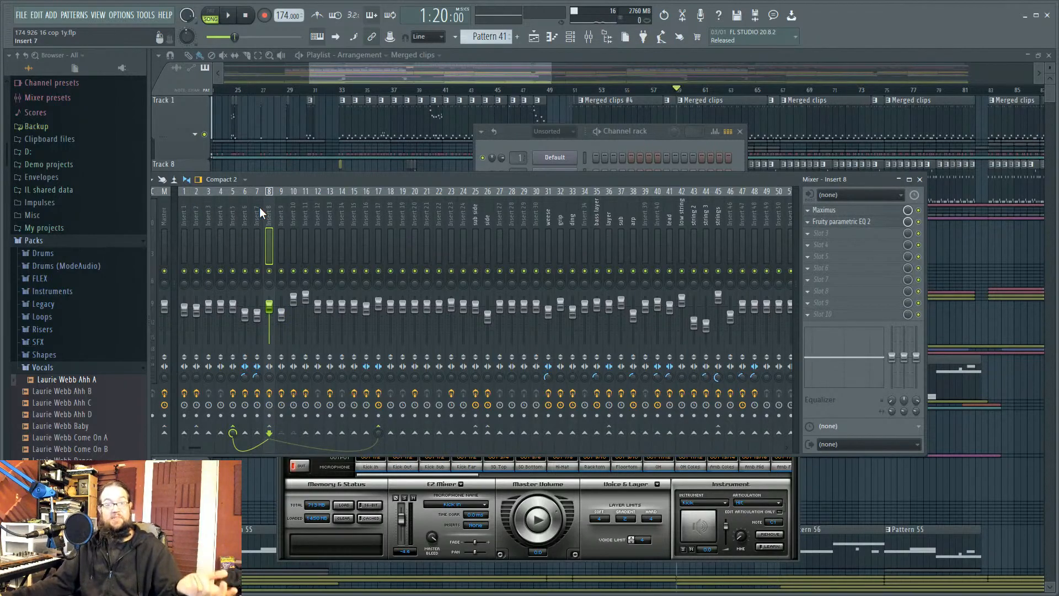
{"action": "left_click", "coordinate": [658, 134]}
{"action": "left_click", "coordinate": [578, 157]}
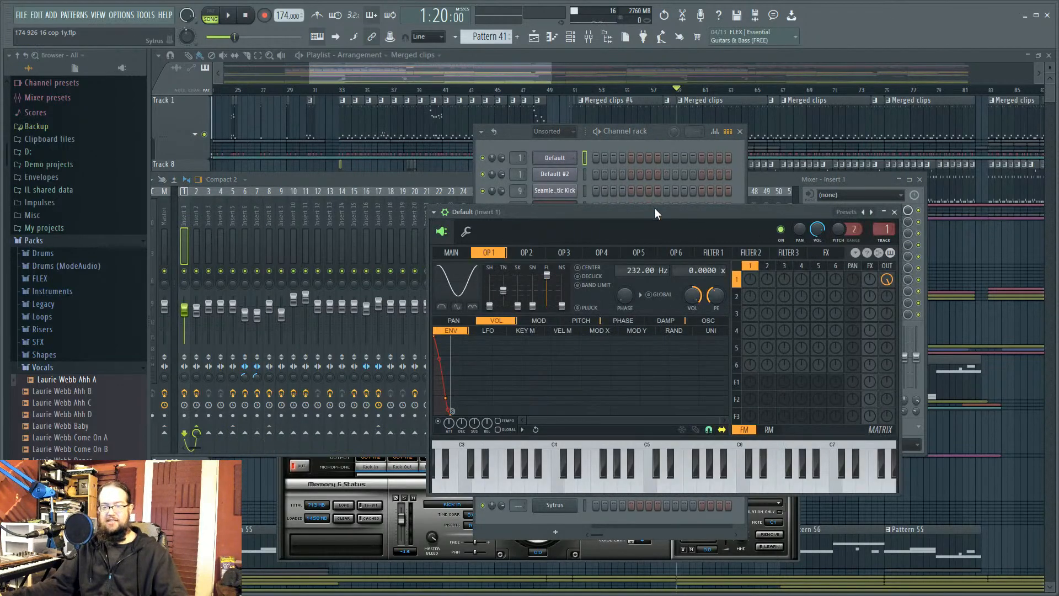
Step: Audition the Default Sytrus patch from C5 upward and inspect FILTER 3, OP2 and OP1
{"action": "left_click", "coordinate": [649, 483]}
{"action": "left_click_drag", "start_coordinate": [586, 482], "coordinate": [553, 481]}
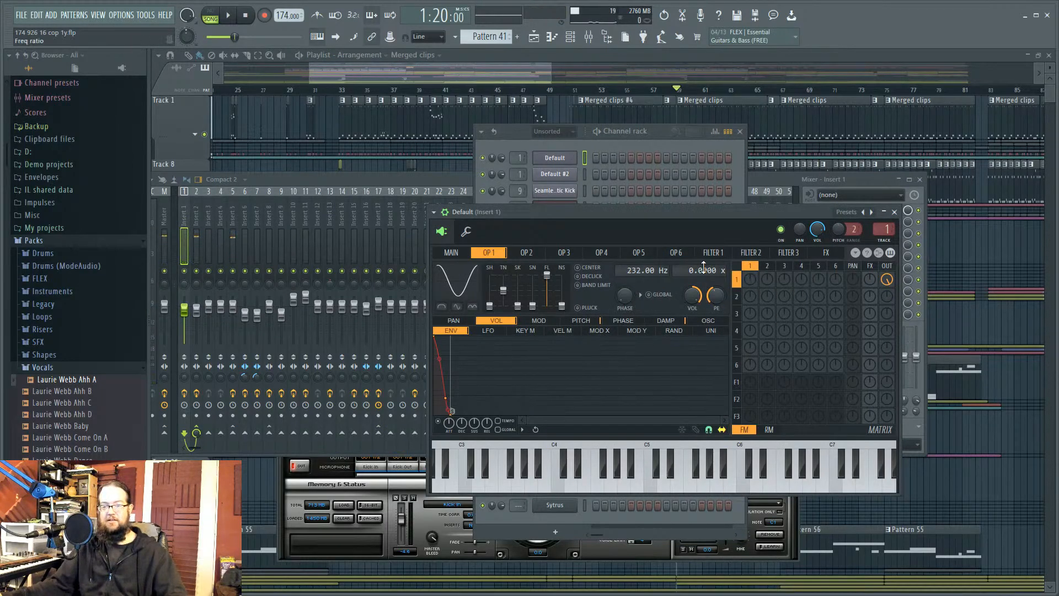
{"action": "left_click", "coordinate": [785, 252]}
{"action": "left_click", "coordinate": [766, 266]}
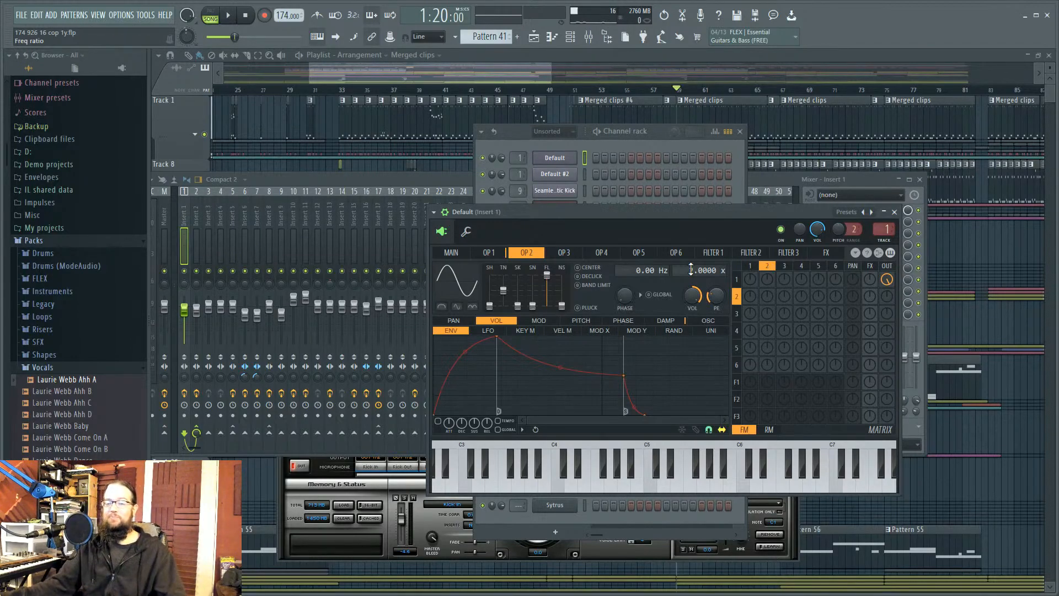
{"action": "left_click", "coordinate": [751, 267]}
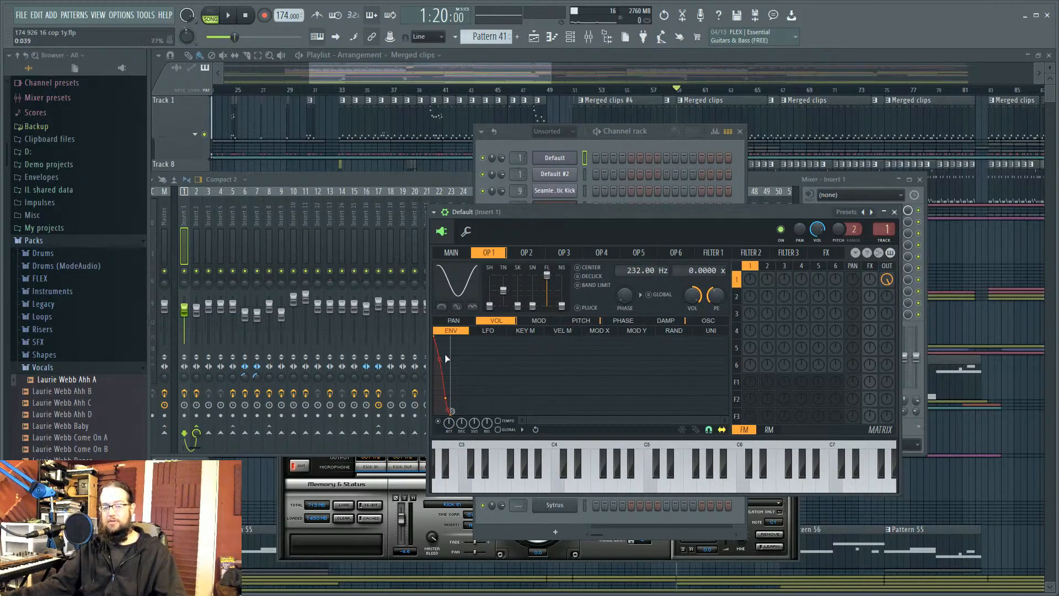
Step: Switch the envelope view to PITCH, play a kick note, and close Sytrus
{"action": "left_click", "coordinate": [581, 320]}
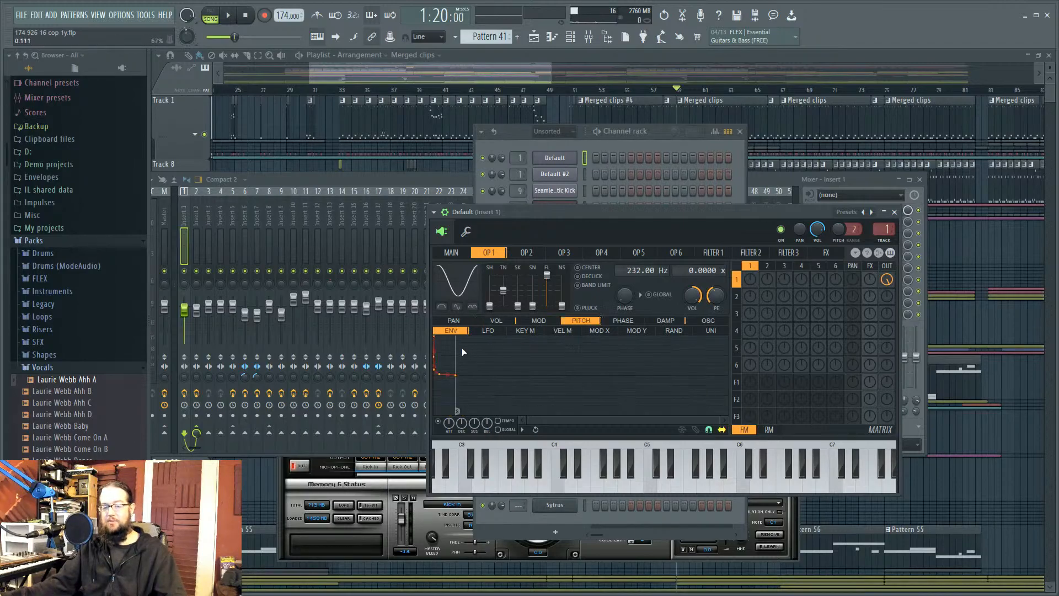
{"action": "left_click", "coordinate": [588, 487]}
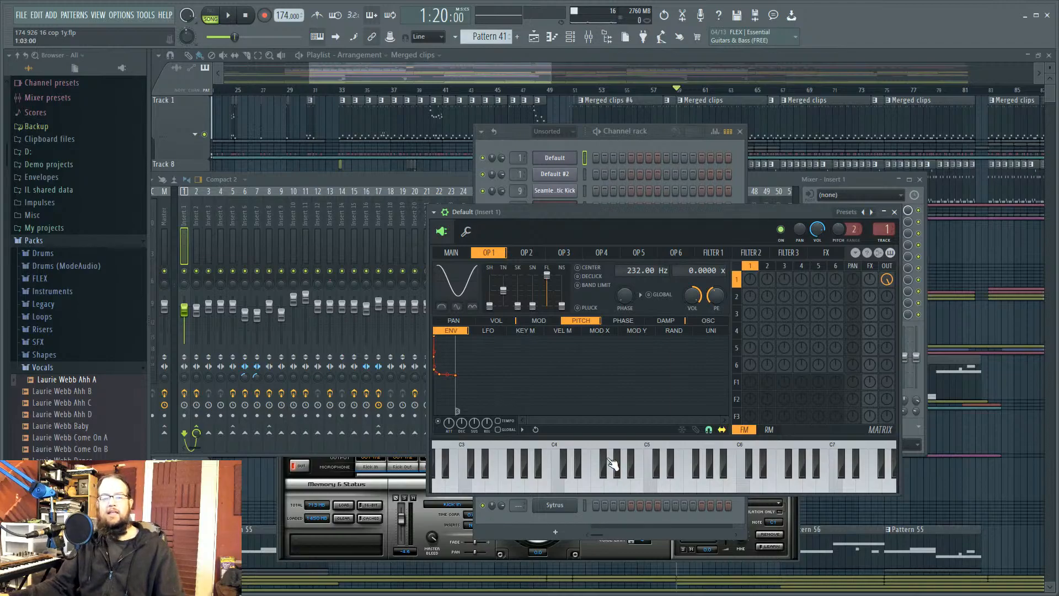
{"action": "left_click", "coordinate": [894, 211]}
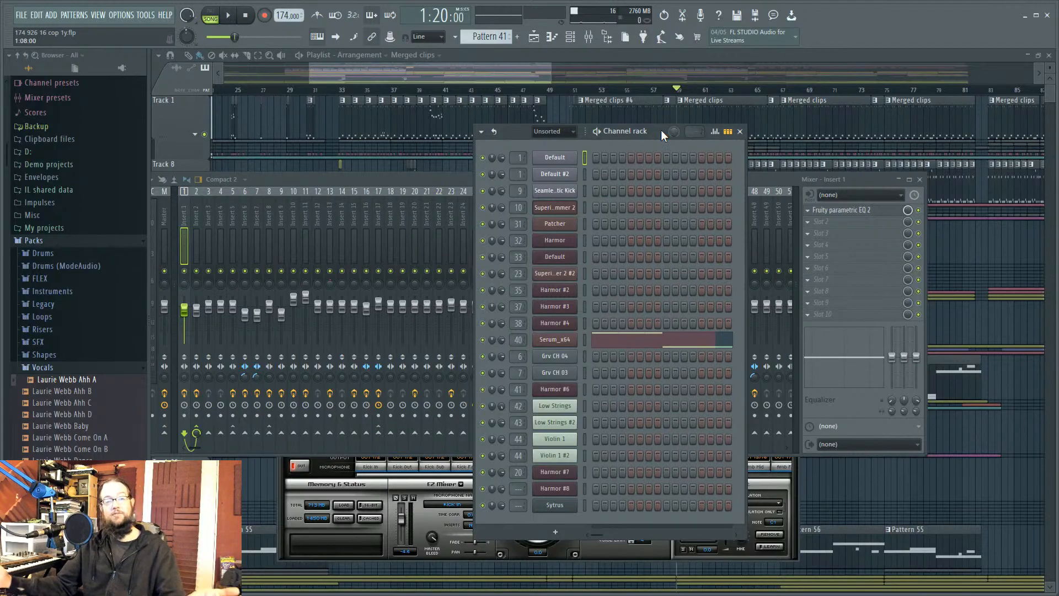
Step: Briefly reopen the Default Sytrus, then open the SeamlessR Acoustic Kick's Sytrus instrument
{"action": "left_click", "coordinate": [547, 156]}
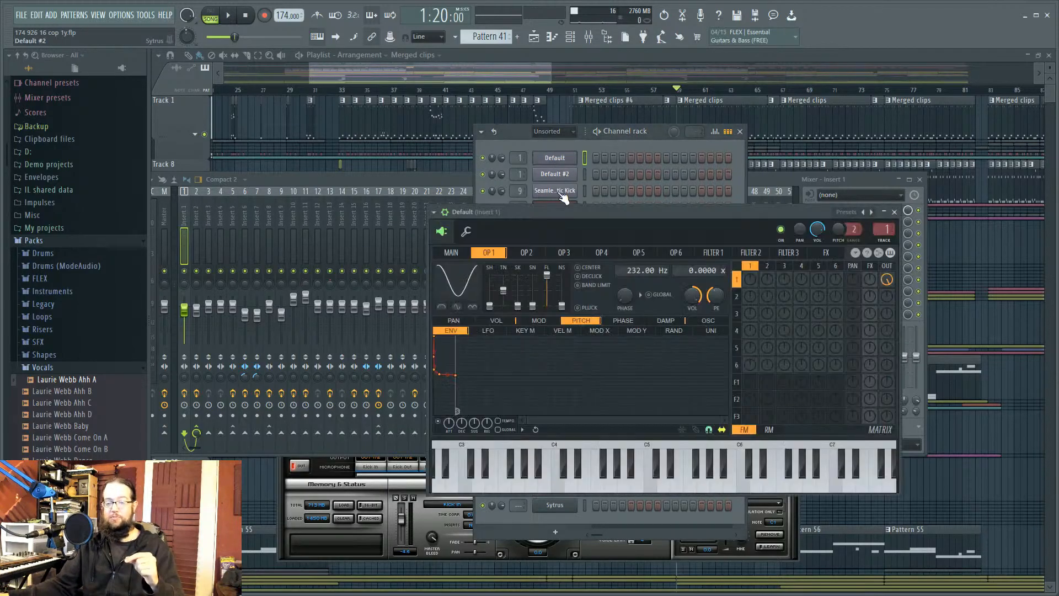
{"action": "left_click", "coordinate": [894, 212]}
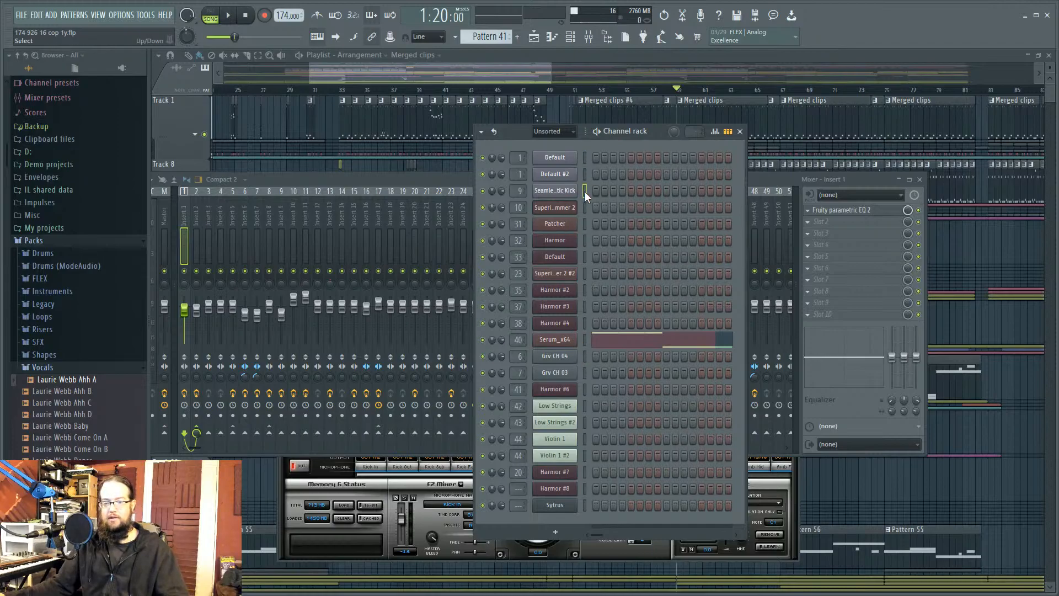
{"action": "left_click", "coordinate": [557, 191]}
Step: Audition the kick and inspect operators 3, 4 and 1
{"action": "left_click", "coordinate": [601, 537]}
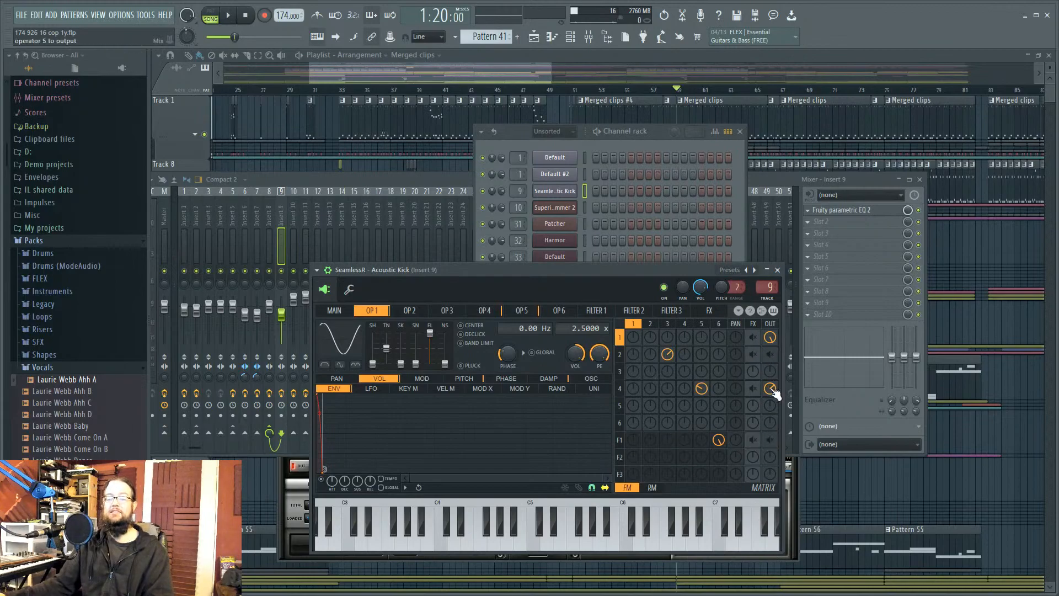
{"action": "left_click", "coordinate": [667, 324]}
{"action": "left_click", "coordinate": [684, 325]}
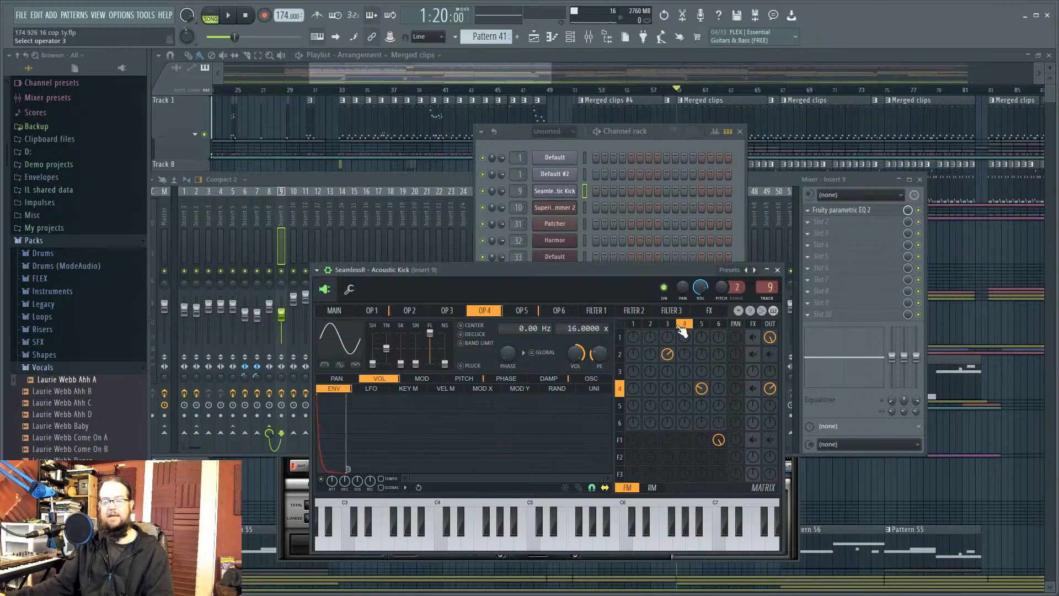
{"action": "left_click", "coordinate": [633, 324]}
Step: Route operators 1, 2, 4 and filter 1 into FX/OUT, auditioning on B3 and C4
{"action": "left_click", "coordinate": [753, 354]}
{"action": "left_click", "coordinate": [753, 337]}
{"action": "left_click", "coordinate": [770, 354]}
{"action": "left_click", "coordinate": [753, 388]}
{"action": "left_click", "coordinate": [753, 439]}
{"action": "left_click", "coordinate": [770, 439]}
{"action": "left_click", "coordinate": [428, 541]}
{"action": "left_click", "coordinate": [444, 545]}
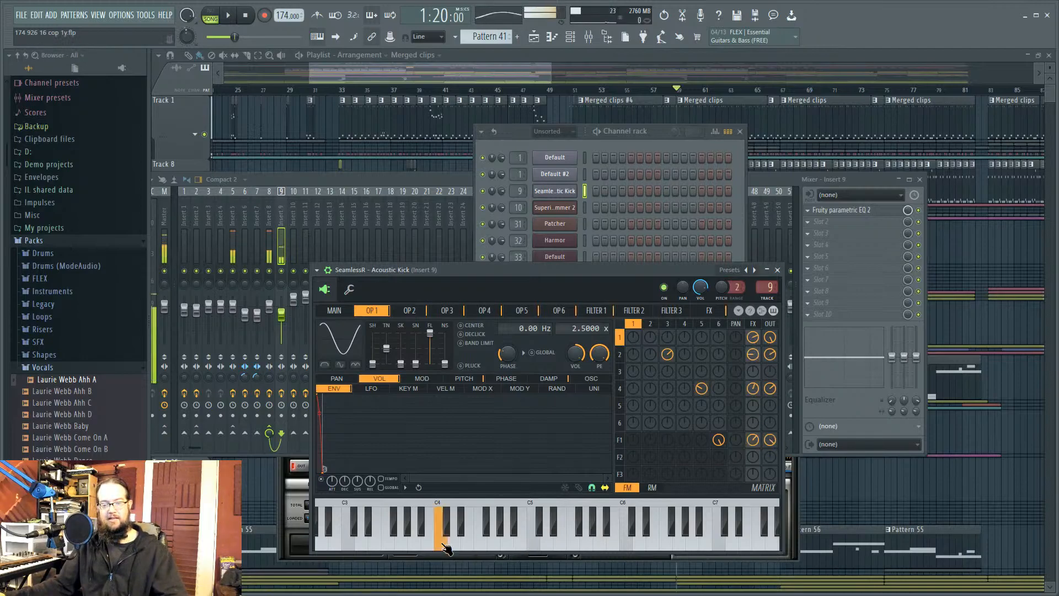
Step: Remove the added FX/OUT routings, audition the original kick, and show the MAIN page
{"action": "left_click", "coordinate": [753, 440]}
{"action": "left_click", "coordinate": [770, 439]}
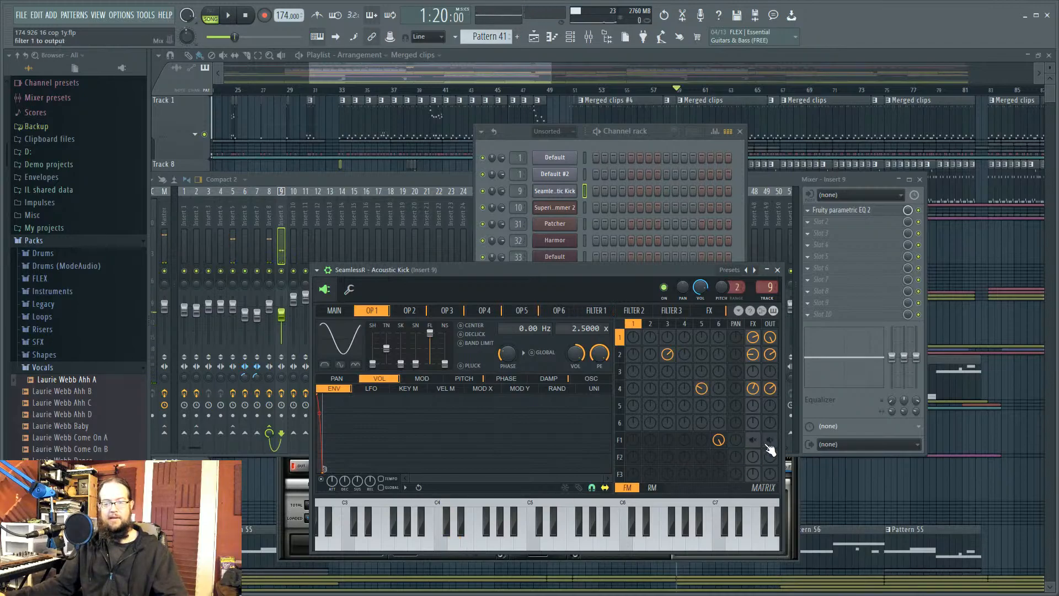
{"action": "left_click", "coordinate": [753, 389]}
{"action": "left_click", "coordinate": [752, 354]}
{"action": "left_click", "coordinate": [753, 337]}
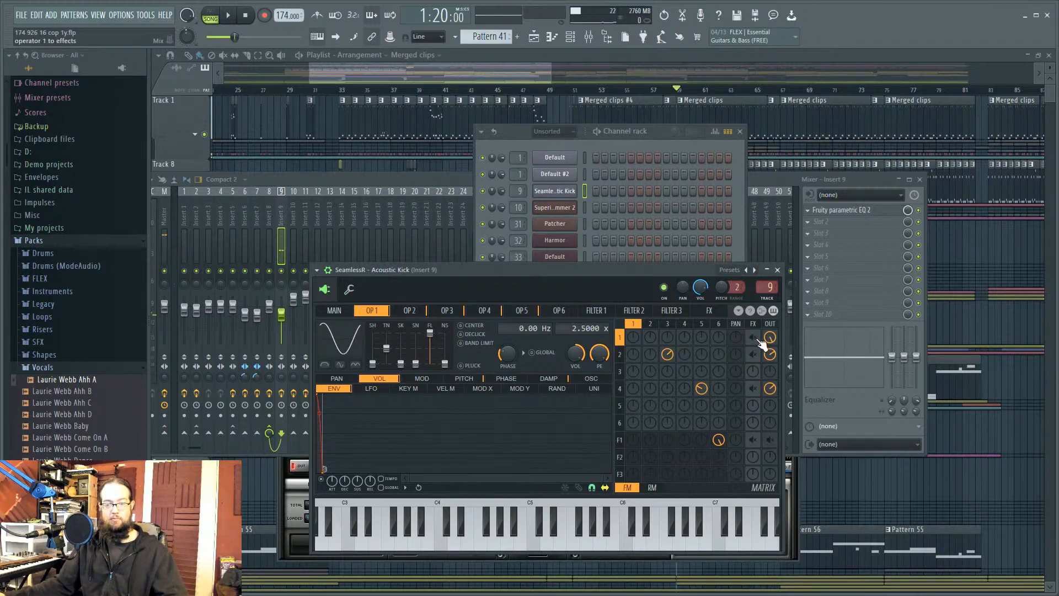
{"action": "left_click", "coordinate": [770, 354]}
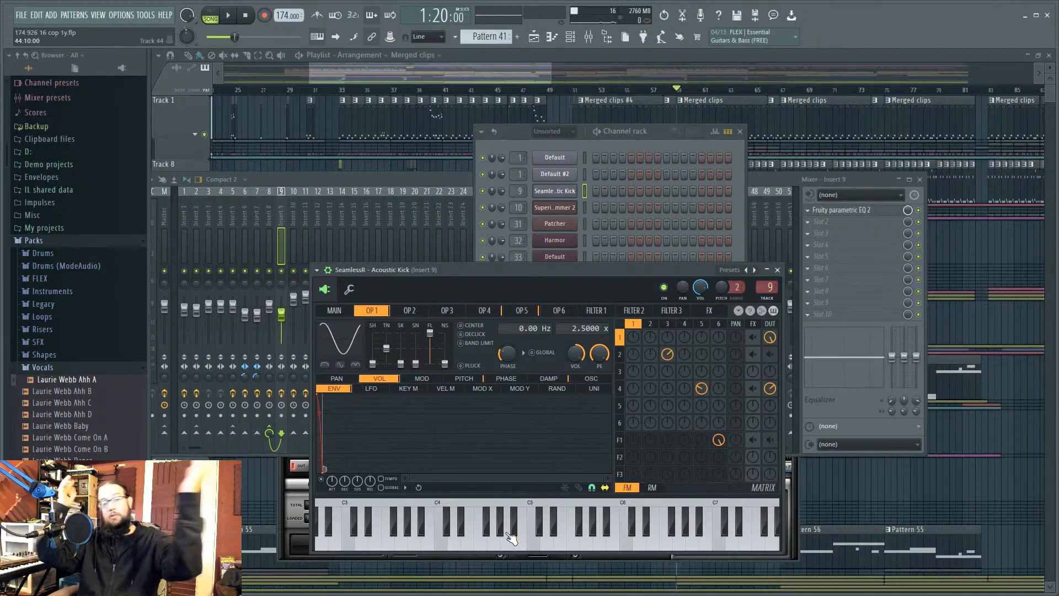
{"action": "left_click", "coordinate": [481, 541]}
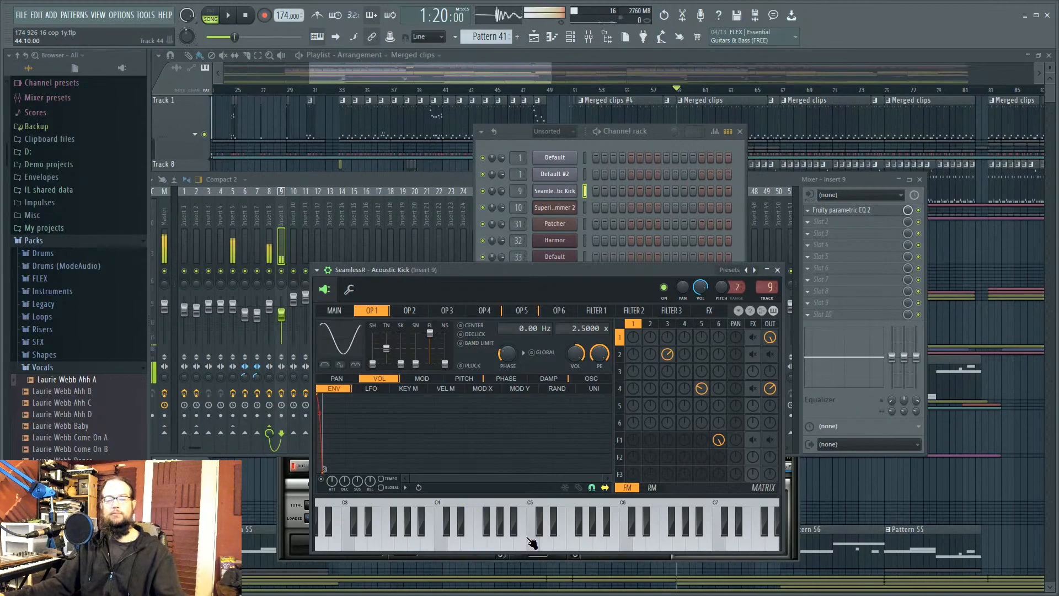
{"action": "left_click", "coordinate": [342, 311]}
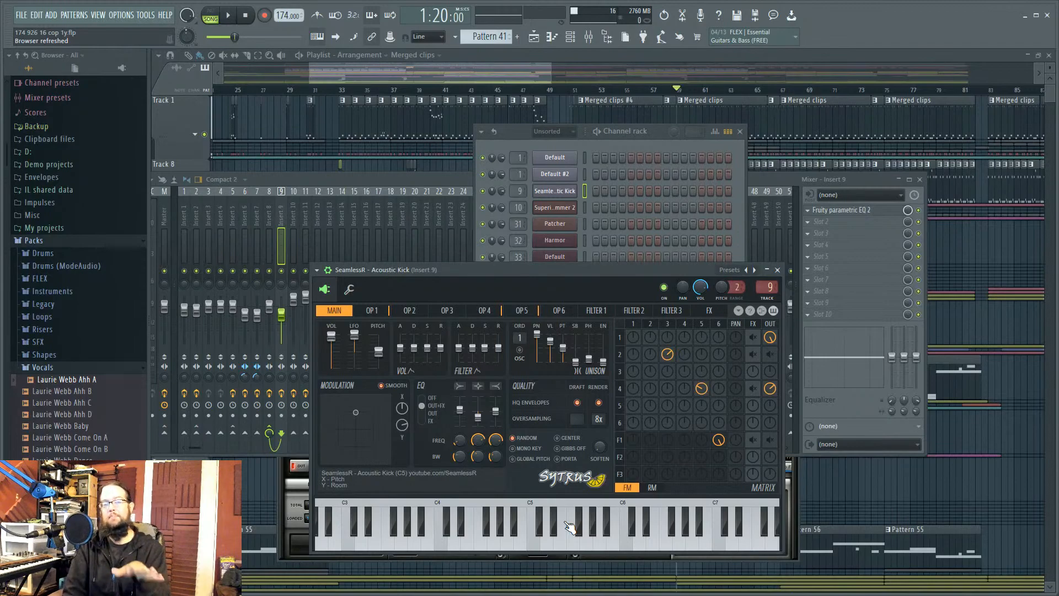
Step: Bring the mixer in front of the Sytrus kick and select the Master channel's effects
{"action": "left_click_drag", "start_coordinate": [428, 175], "coordinate": [467, 182]}
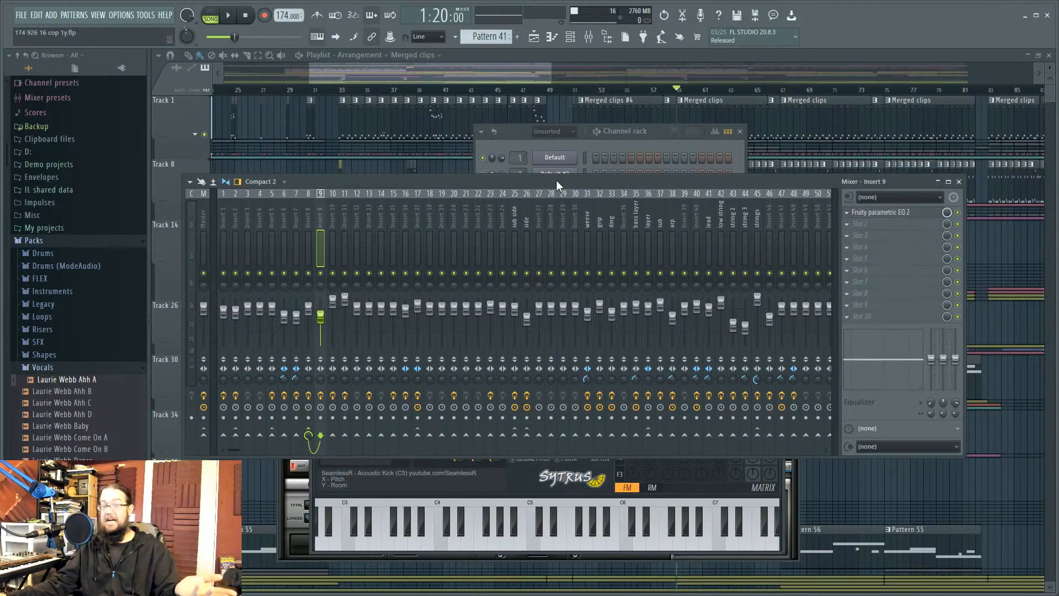
{"action": "left_click", "coordinate": [505, 486]}
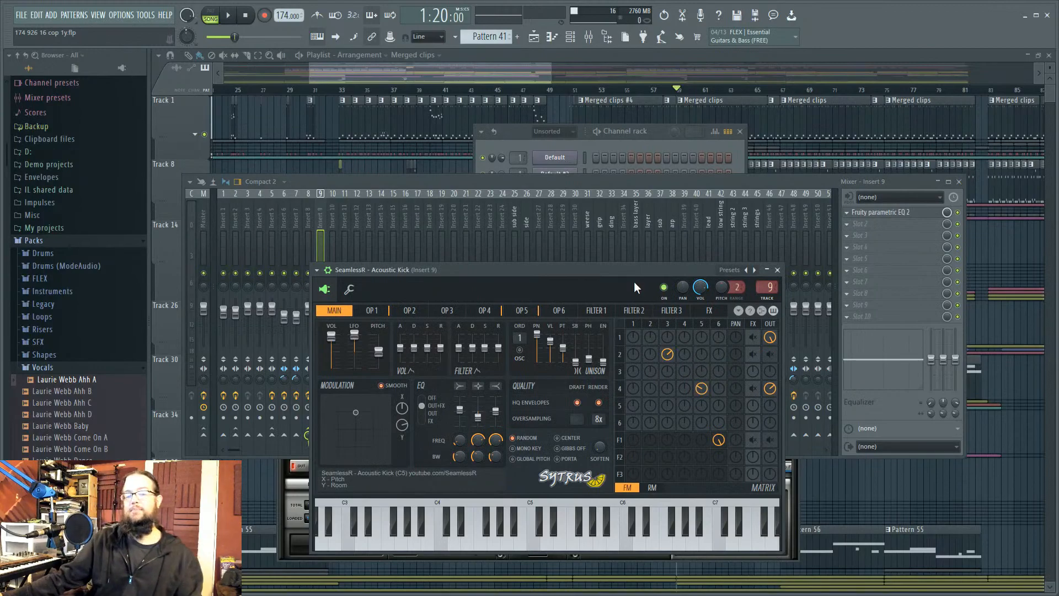
{"action": "left_click", "coordinate": [548, 180]}
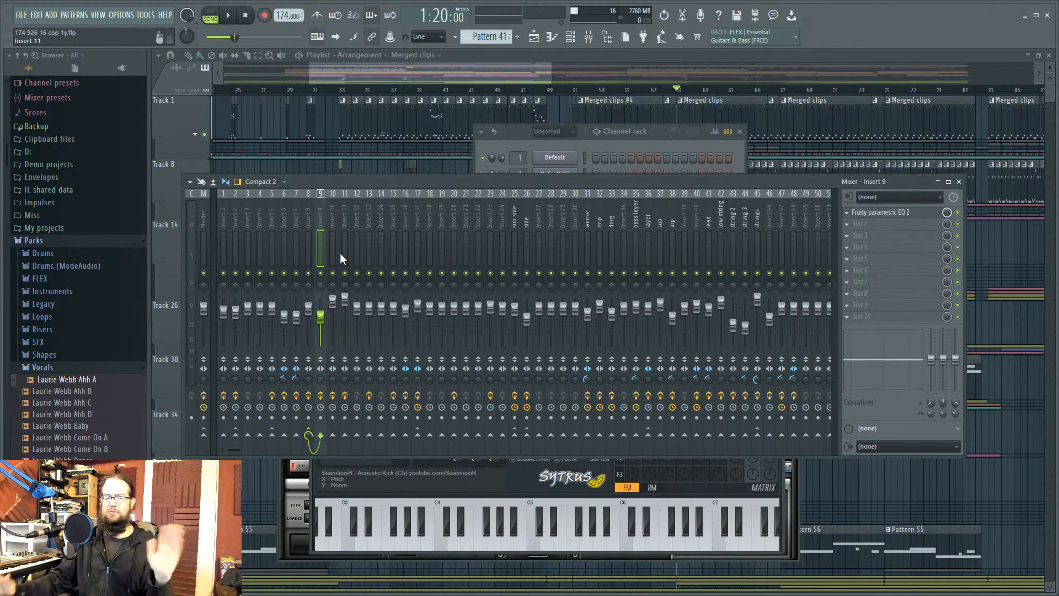
{"action": "left_click", "coordinate": [205, 238]}
{"action": "left_click", "coordinate": [898, 215]}
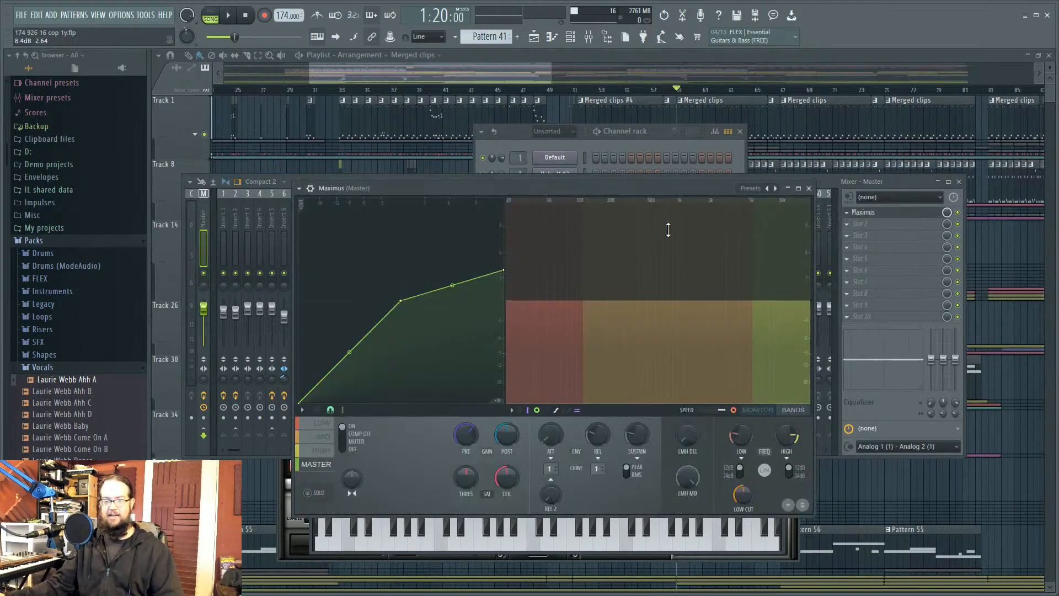
{"action": "left_click_drag", "start_coordinate": [521, 197], "coordinate": [506, 138]}
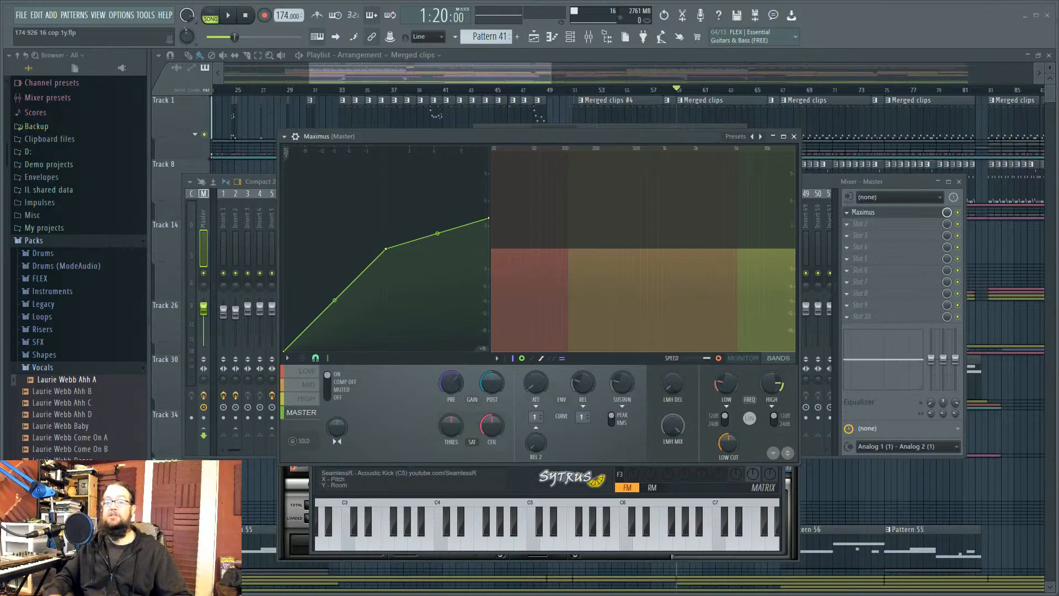
{"action": "left_click_drag", "start_coordinate": [504, 137], "coordinate": [498, 165]}
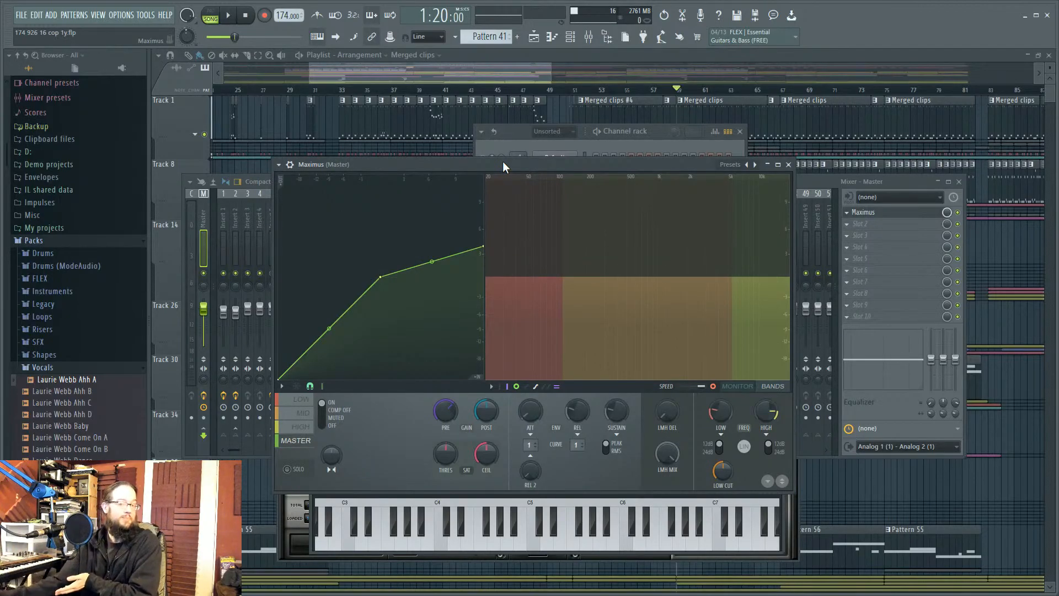
Step: Set the playlist position to bar 46 and play the arrangement from there
{"action": "left_click", "coordinate": [899, 188]}
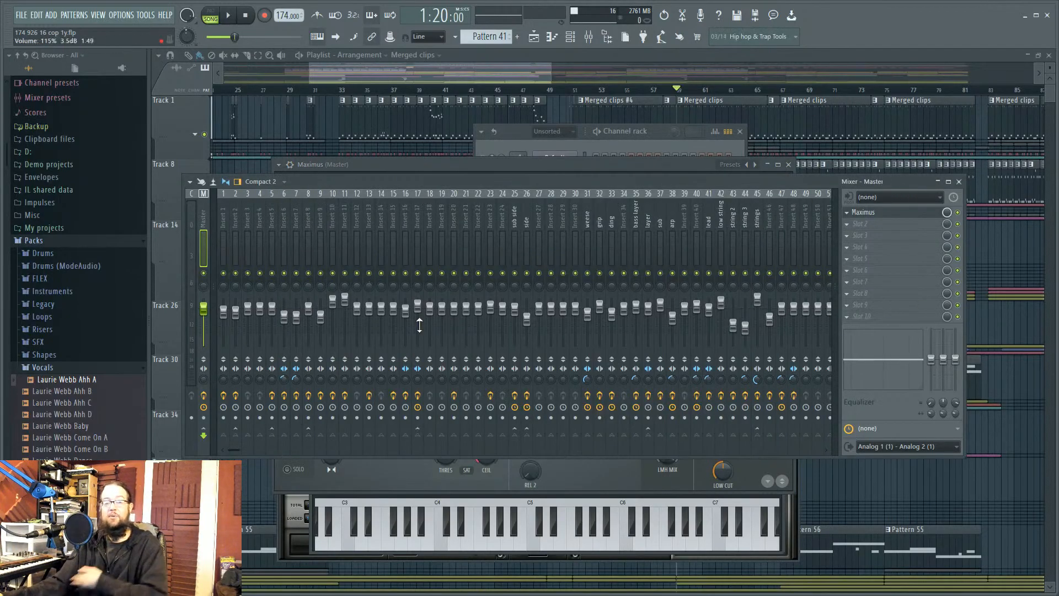
{"action": "left_click", "coordinate": [644, 91]}
{"action": "scroll", "coordinate": [543, 236], "scroll_direction": "down", "scroll_amount": 2}
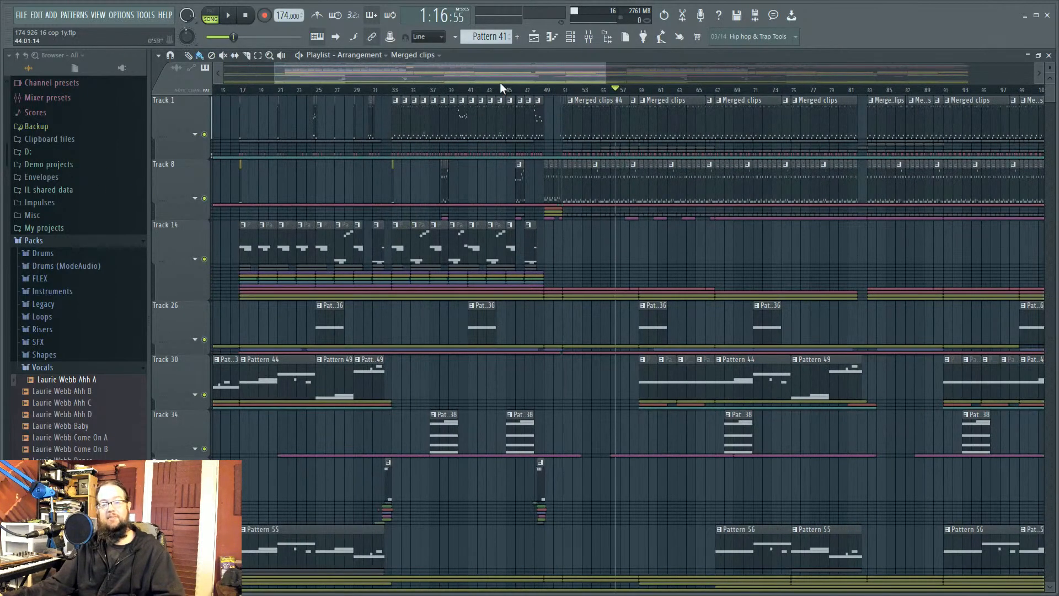
{"action": "left_click", "coordinate": [513, 90]}
{"action": "left_click", "coordinate": [588, 37]}
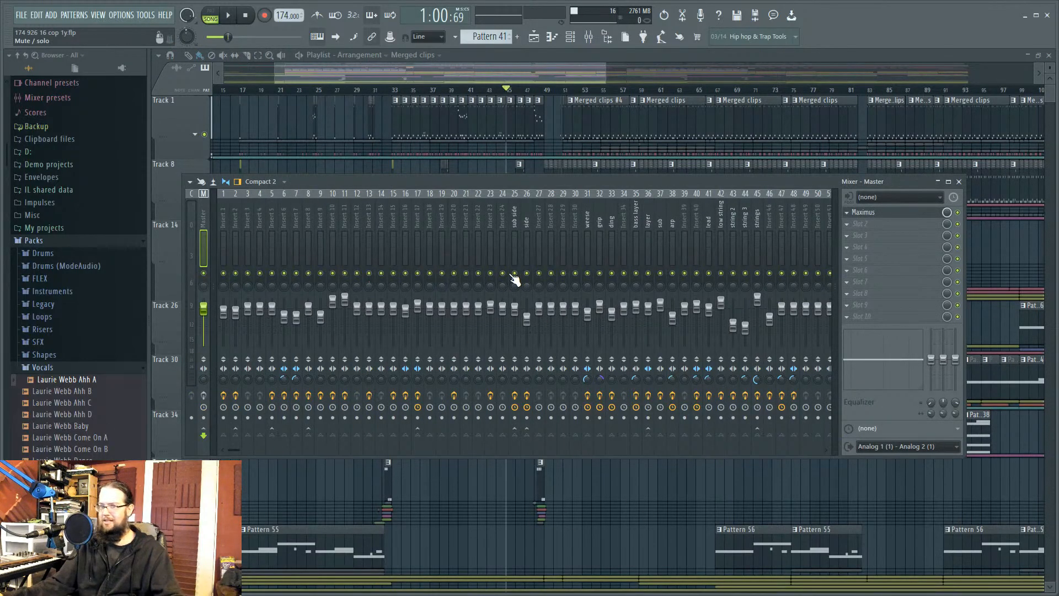
{"action": "key", "text": "space"}
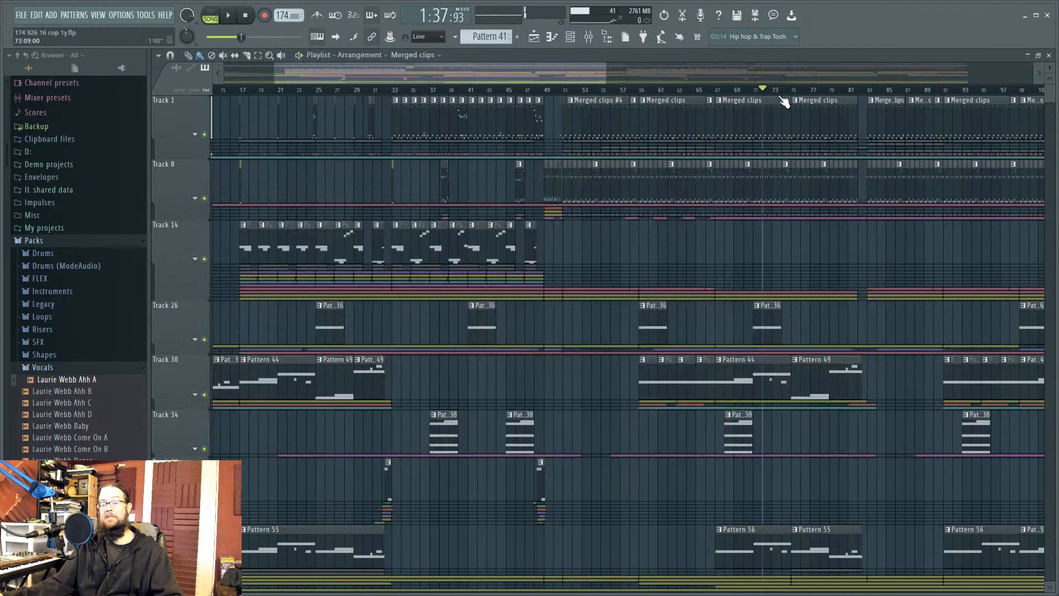
Step: Play from bar 77, pause at 1:52:15, and reopen the Master's Maximus window
{"action": "left_click", "coordinate": [808, 90]}
{"action": "key", "text": "space"}
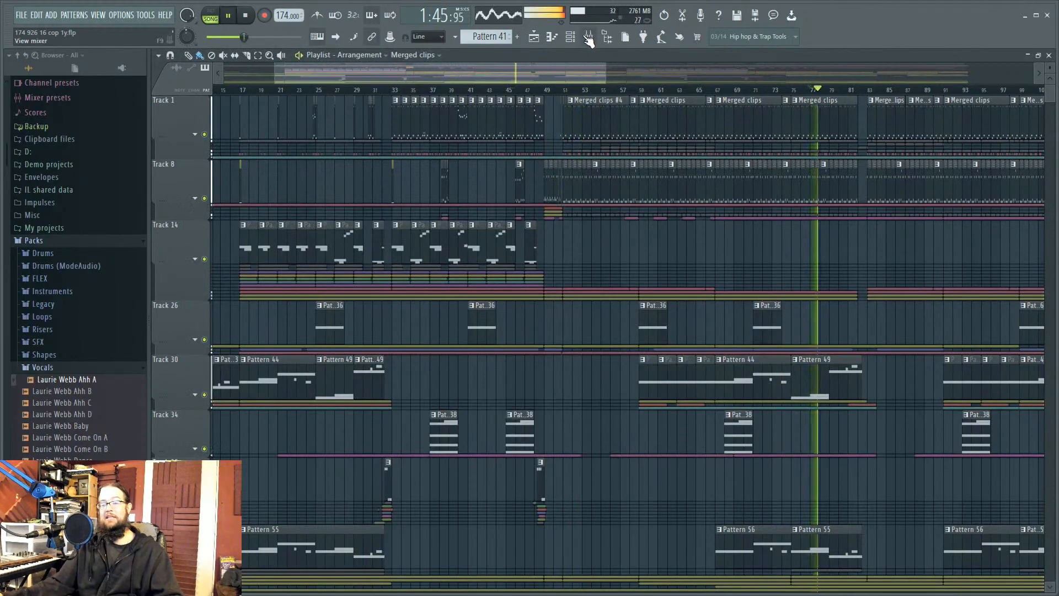
{"action": "key", "text": "F9"}
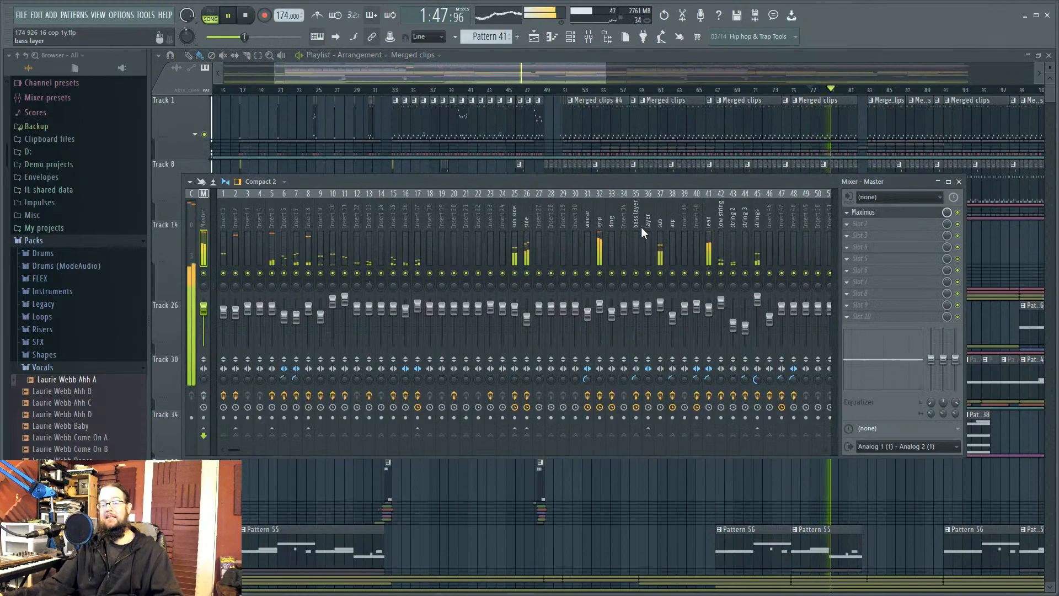
{"action": "key", "text": "space"}
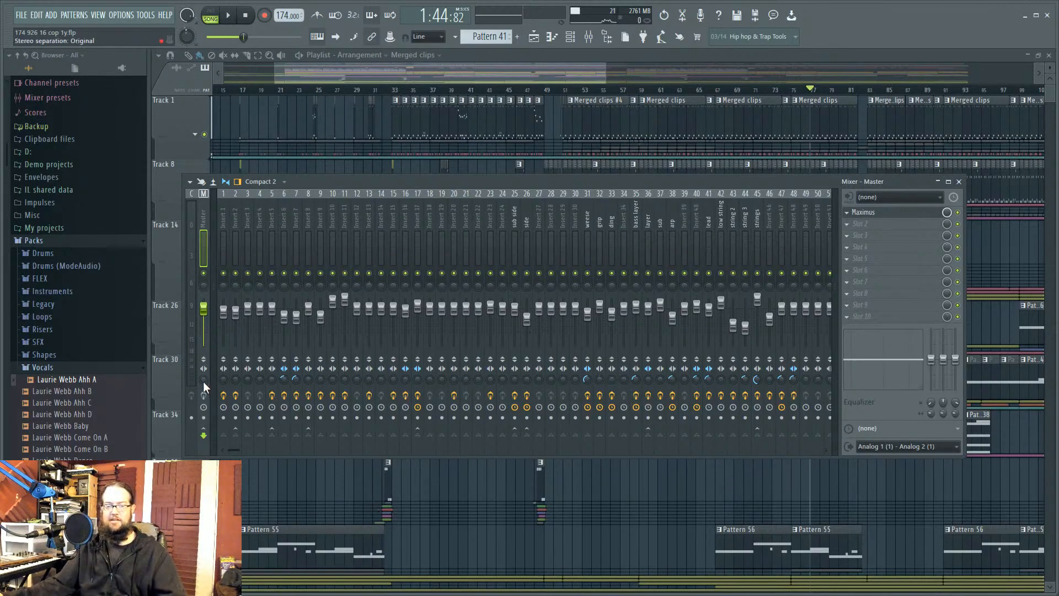
{"action": "left_click", "coordinate": [229, 16]}
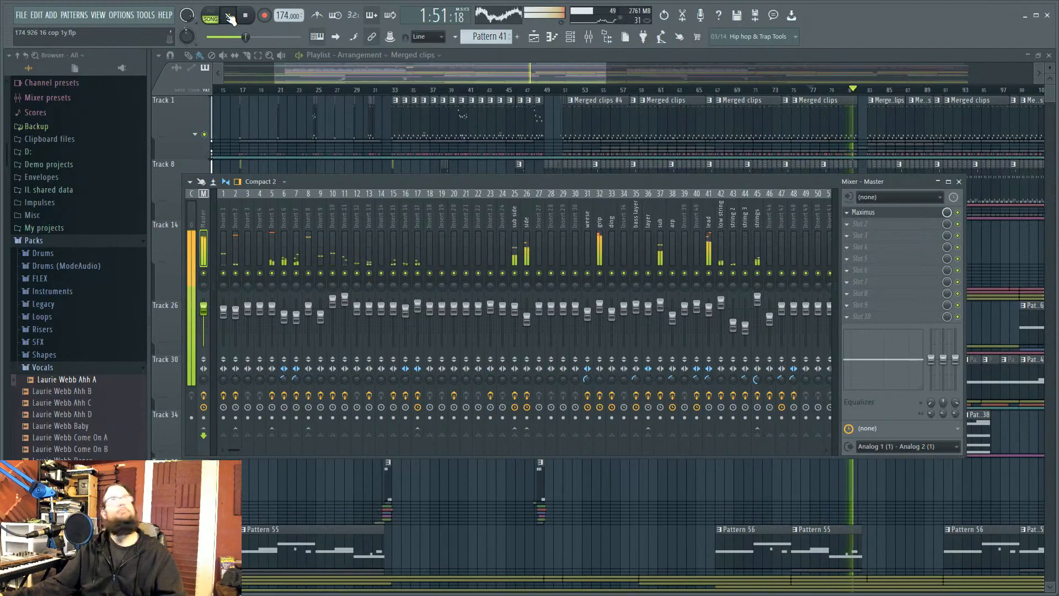
{"action": "left_click", "coordinate": [230, 18]}
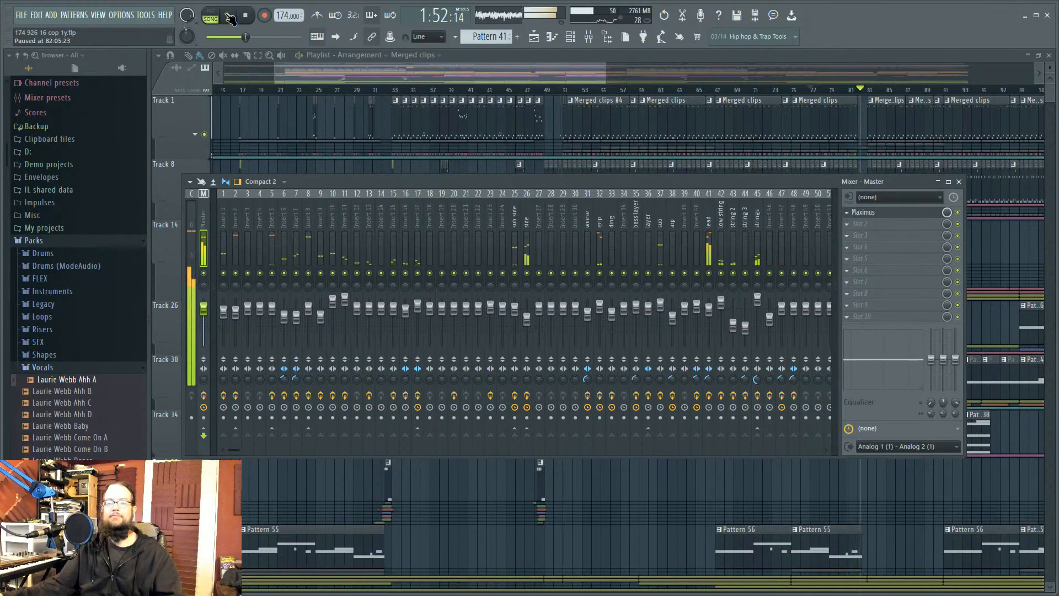
{"action": "left_click", "coordinate": [917, 216]}
{"action": "left_click_drag", "start_coordinate": [560, 170], "coordinate": [664, 155]}
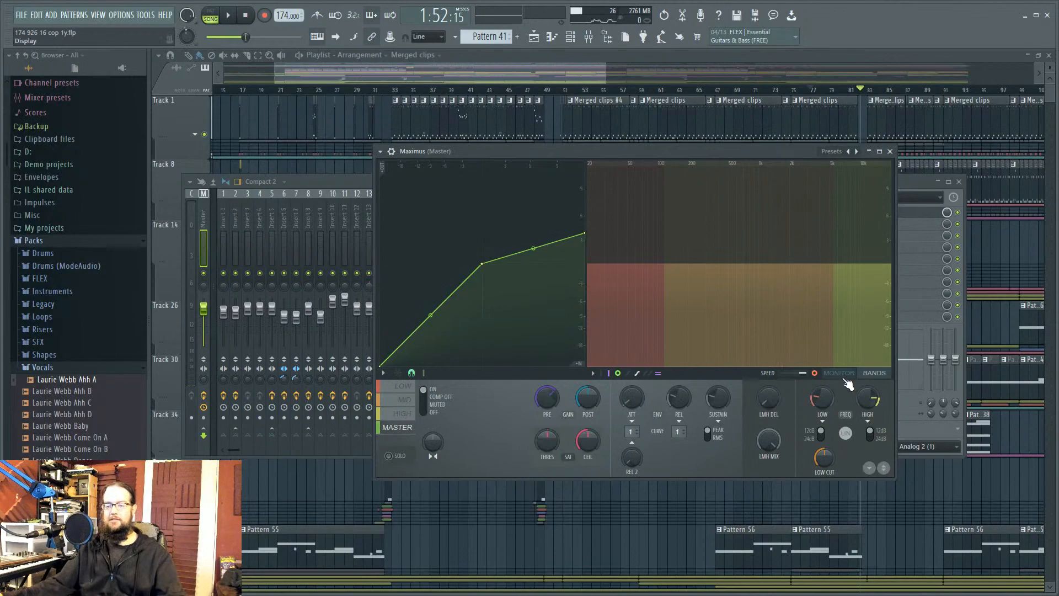
Step: Cycle through Maximus's LOW, MID and HIGH bands to compare their compression curves
{"action": "left_click_drag", "start_coordinate": [521, 149], "coordinate": [515, 129]}
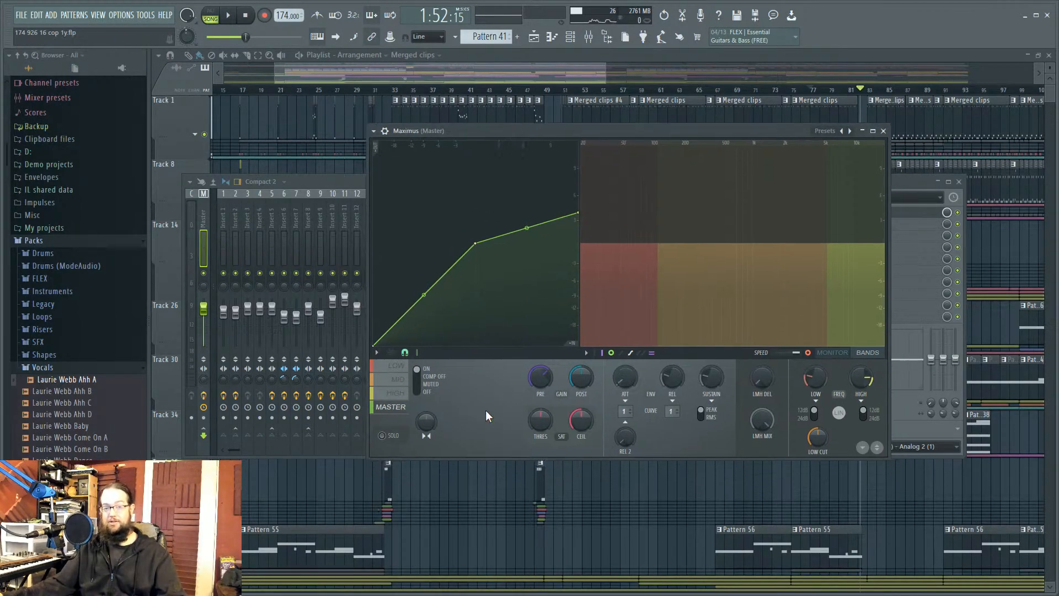
{"action": "left_click", "coordinate": [398, 379]}
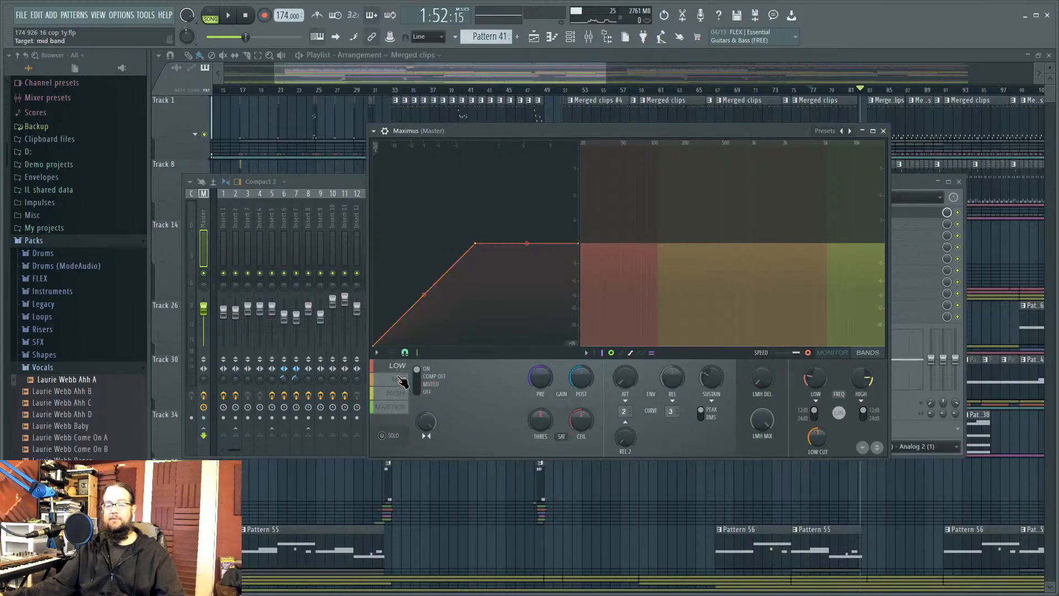
{"action": "left_click", "coordinate": [397, 366]}
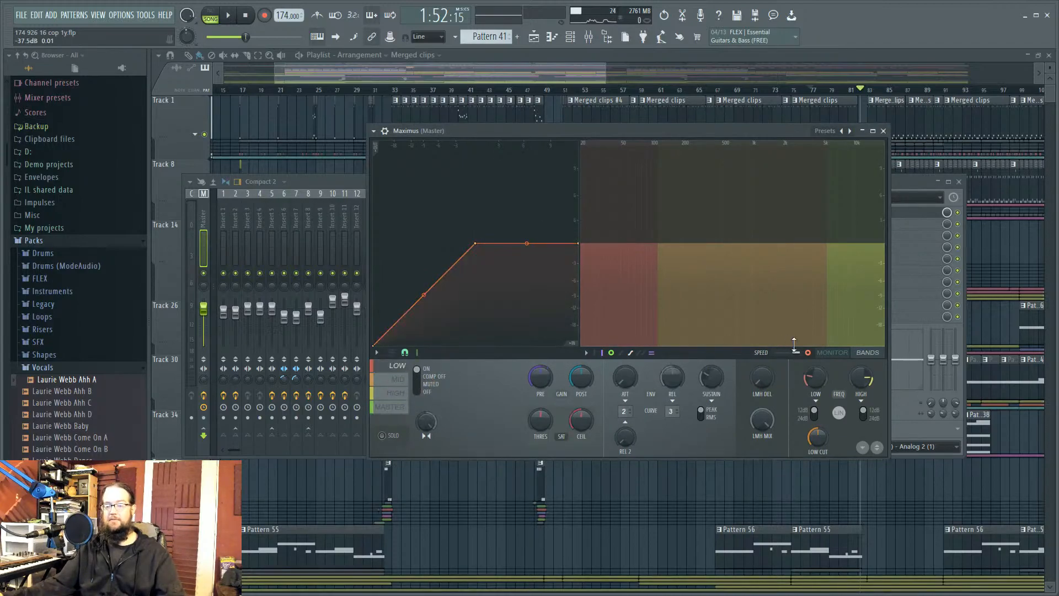
{"action": "left_click", "coordinate": [833, 354]}
{"action": "left_click", "coordinate": [398, 379]}
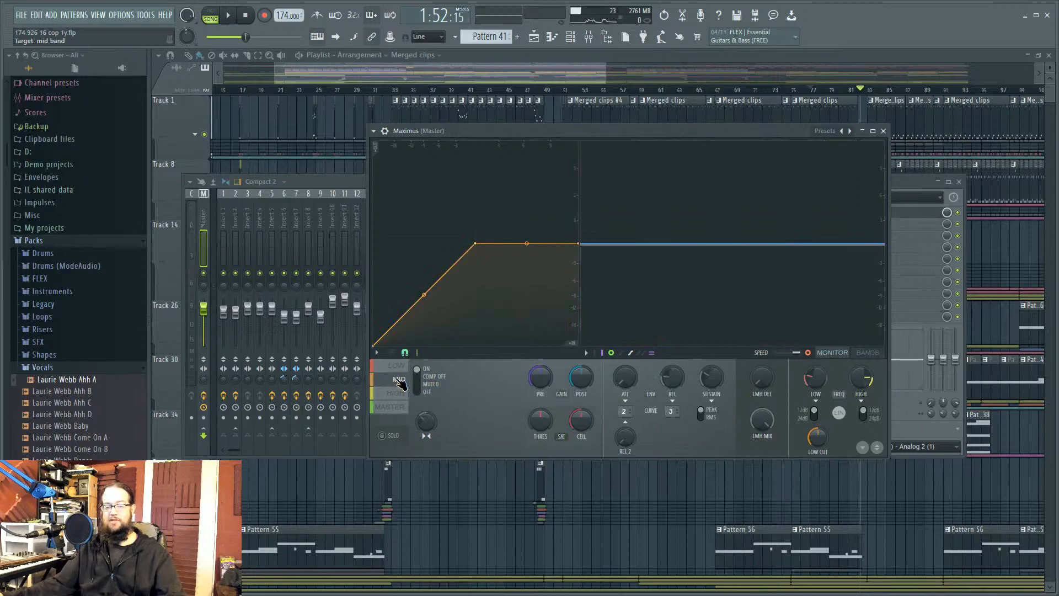
{"action": "left_click", "coordinate": [397, 366]}
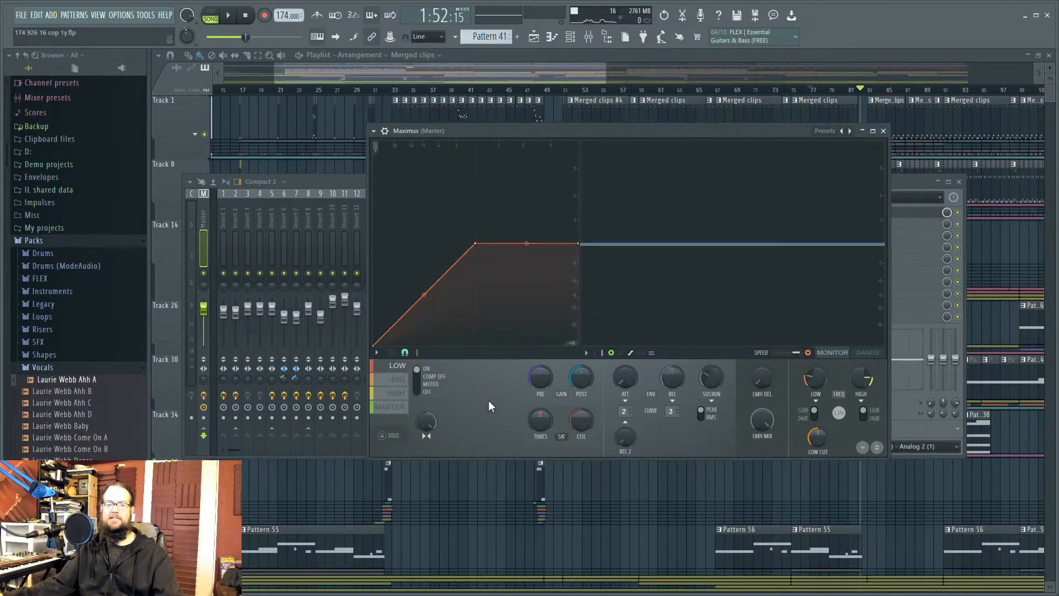
{"action": "left_click", "coordinate": [396, 393]}
{"action": "left_click", "coordinate": [396, 366]}
{"action": "left_click", "coordinate": [397, 378]}
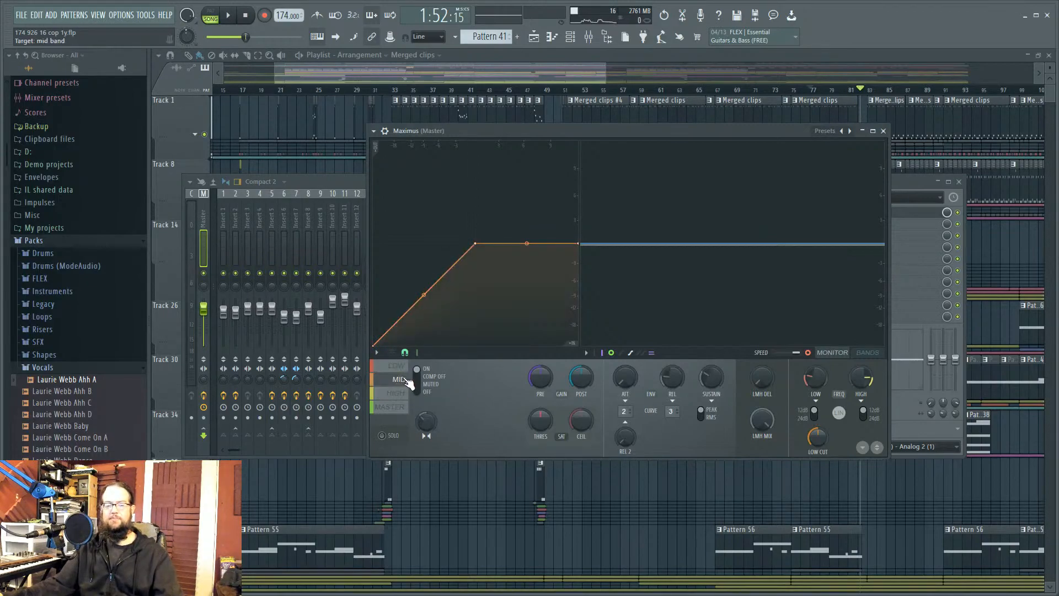
{"action": "left_click", "coordinate": [396, 392]}
{"action": "left_click", "coordinate": [397, 365]}
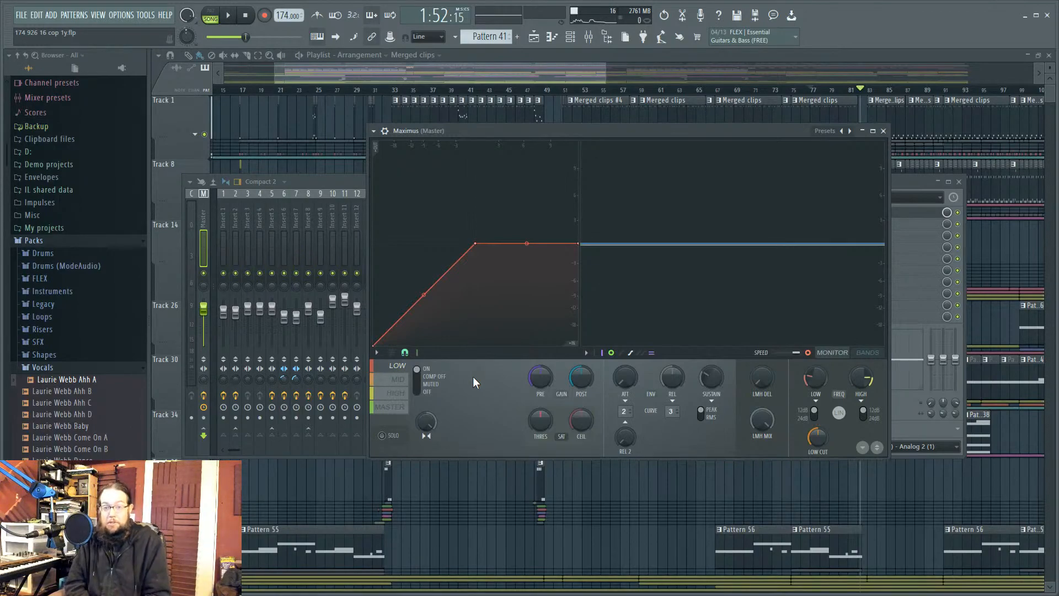
Step: Switch Maximus from the high band to the master band's compression curve
{"action": "left_click", "coordinate": [404, 393]}
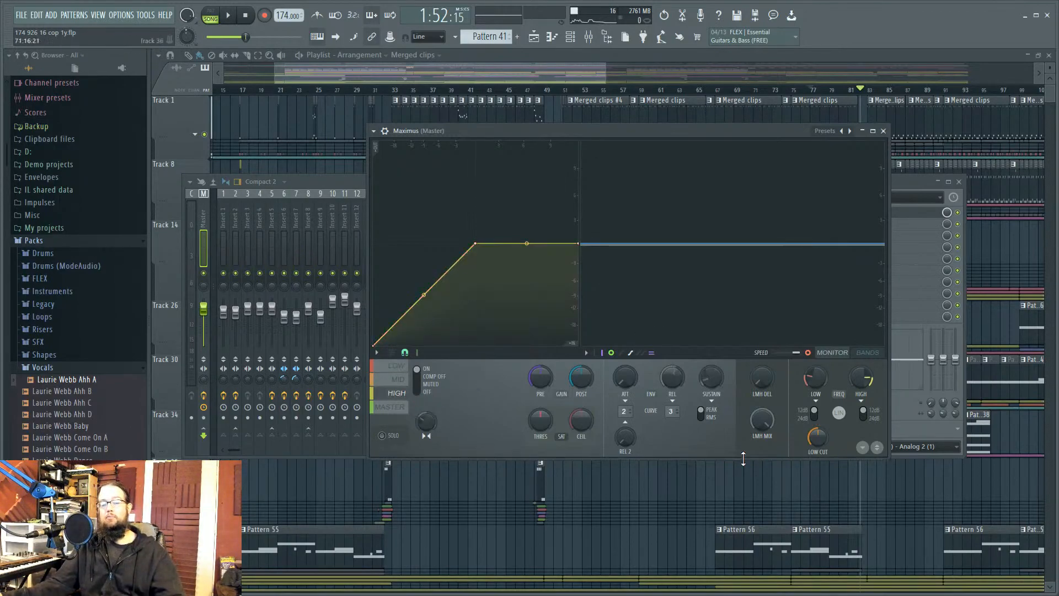
{"action": "left_click", "coordinate": [390, 406]}
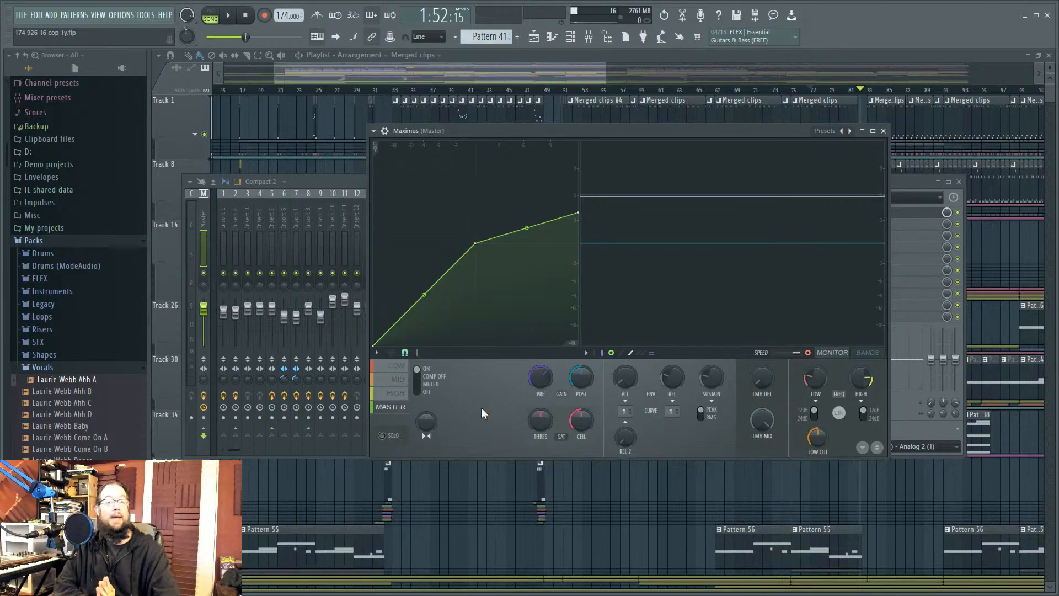
Step: Bend the master curve between points 1 and 2 outward to about 35.85% tension
{"action": "mouse_move", "coordinate": [423, 295]}
{"action": "left_mouse_down"}
{"action": "mouse_move", "coordinate": [424, 254]}
{"action": "mouse_move", "coordinate": [422, 294]}
{"action": "left_mouse_up"}
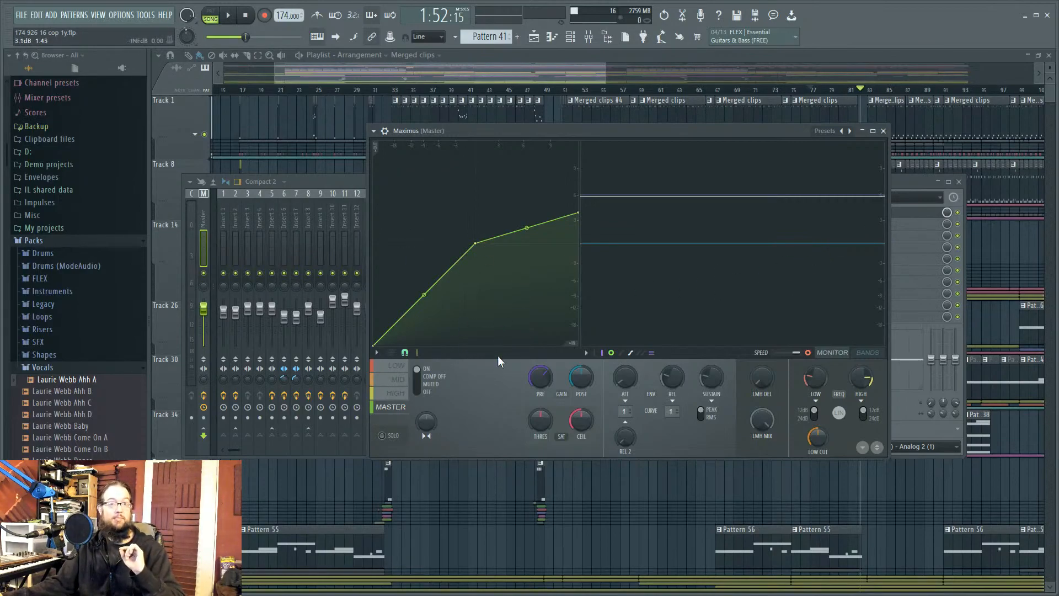
{"action": "left_click_drag", "start_coordinate": [567, 132], "coordinate": [544, 161]}
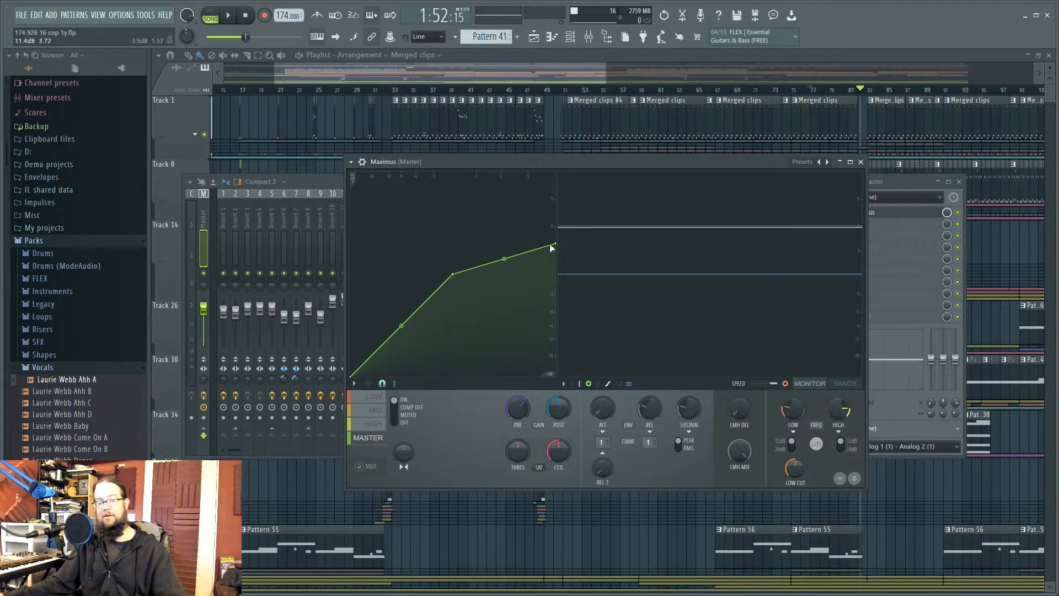
Step: Flatten the curve's top, play and pause at 1:47:64, then hide the band gain envelope
{"action": "left_click_drag", "start_coordinate": [553, 245], "coordinate": [556, 274]}
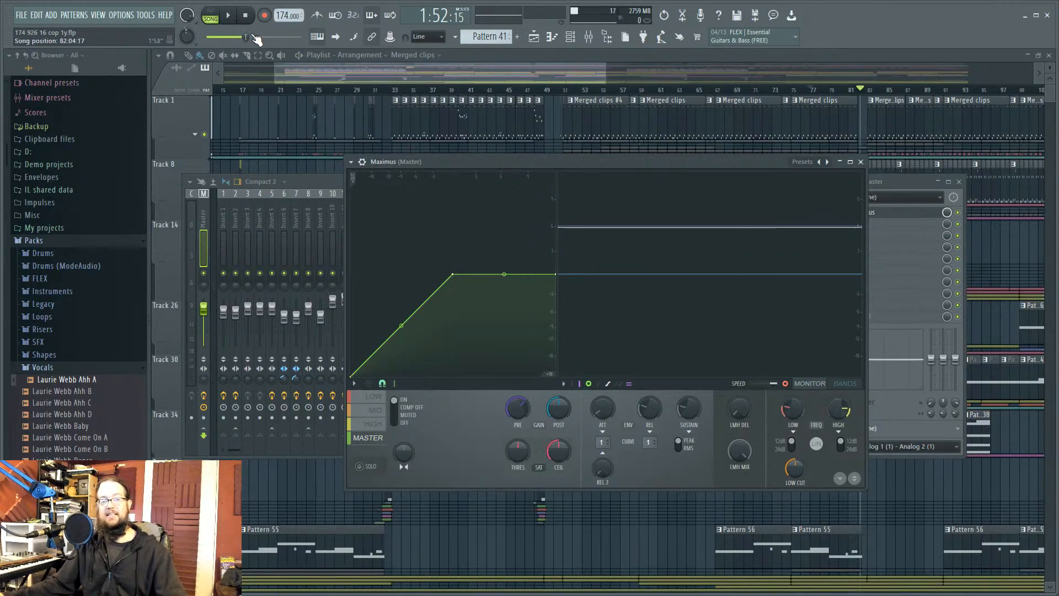
{"action": "left_click", "coordinate": [229, 15]}
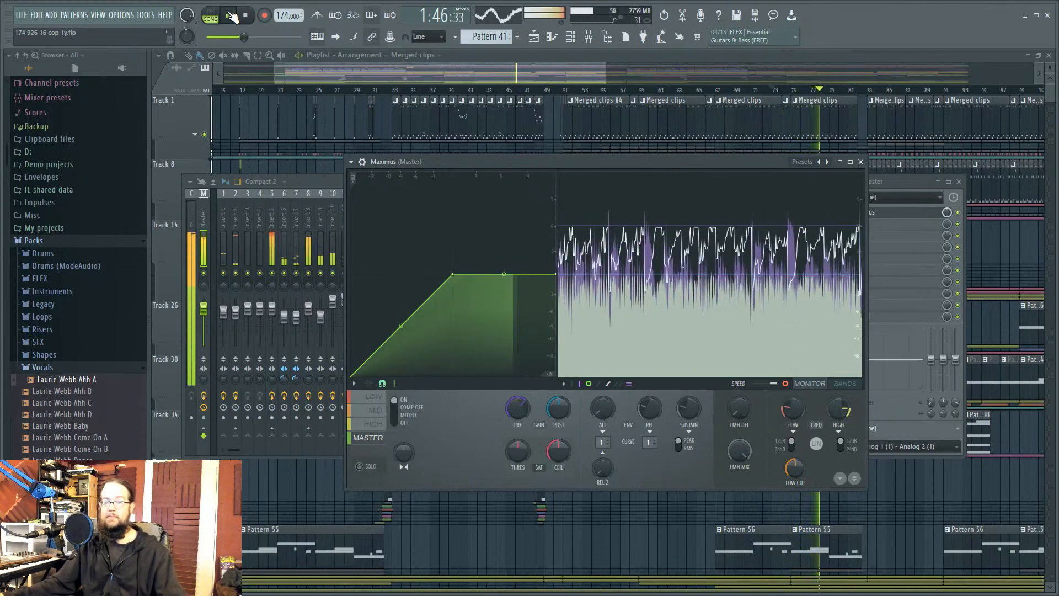
{"action": "left_click", "coordinate": [231, 16]}
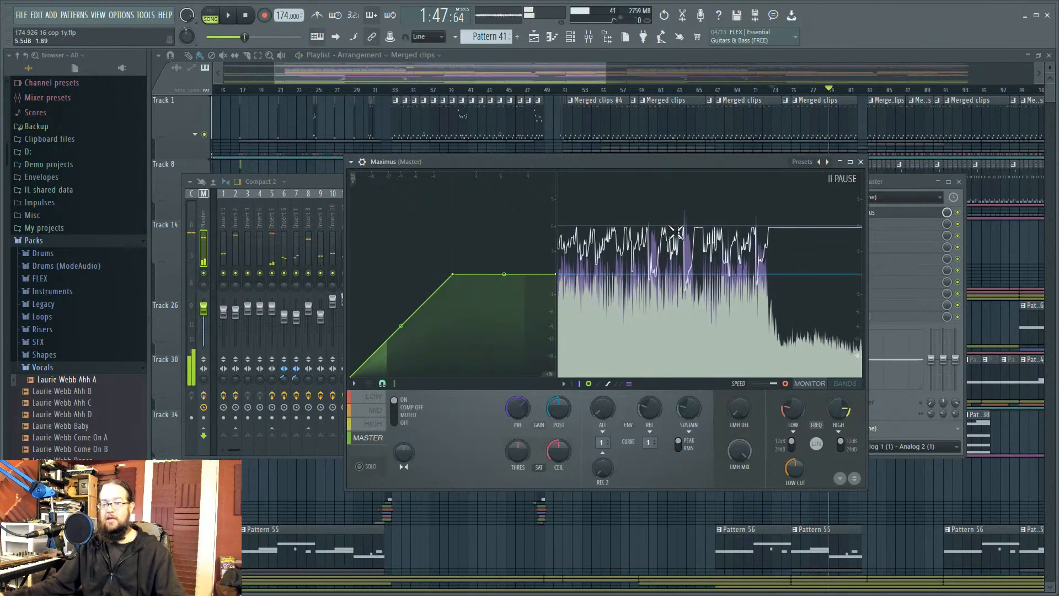
{"action": "left_click", "coordinate": [607, 385]}
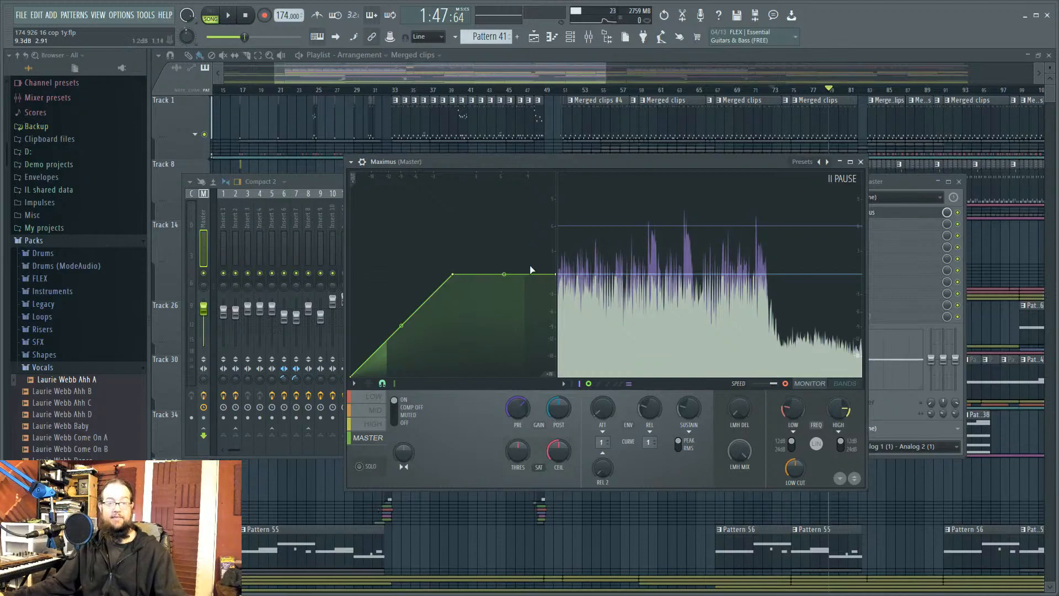
Step: Straighten the master curve into one diagonal, then replay the song and stop at 1:57:72
{"action": "left_click_drag", "start_coordinate": [555, 274], "coordinate": [589, 197]}
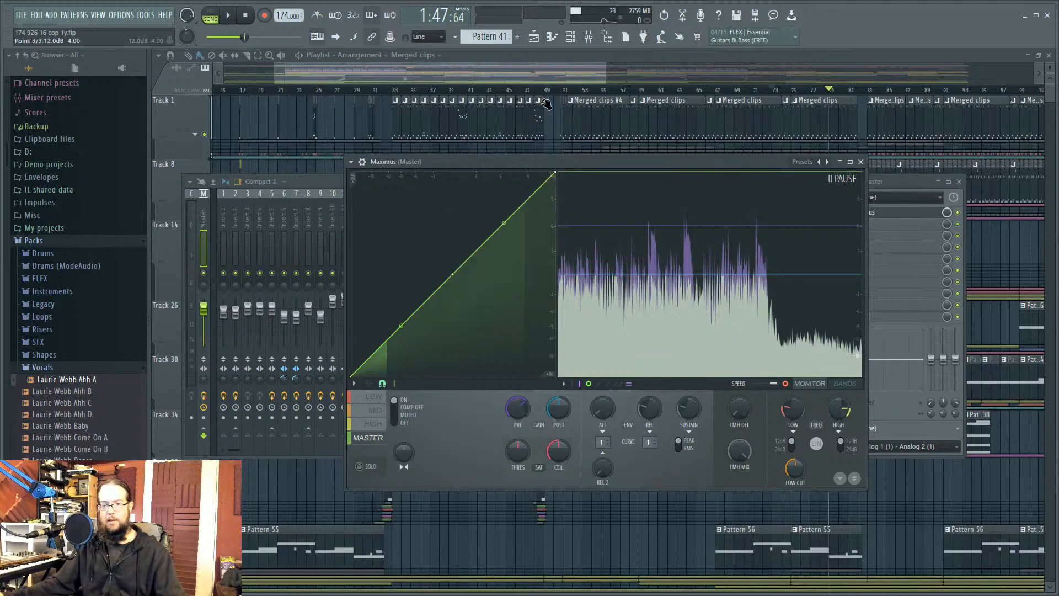
{"action": "left_click", "coordinate": [245, 16]}
{"action": "key", "text": "space"}
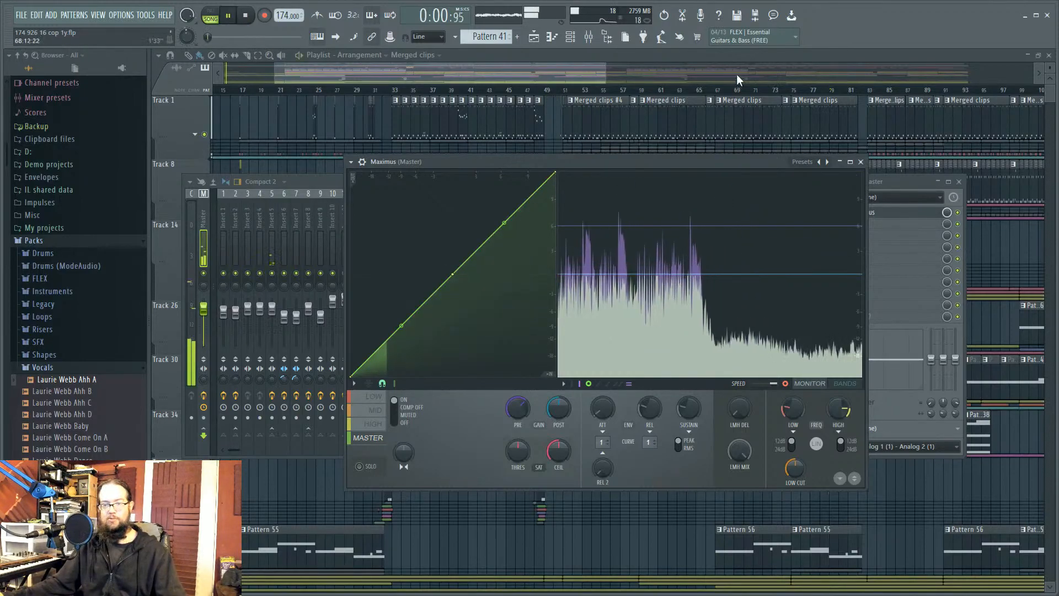
{"action": "left_click_drag", "start_coordinate": [209, 37], "coordinate": [227, 37]}
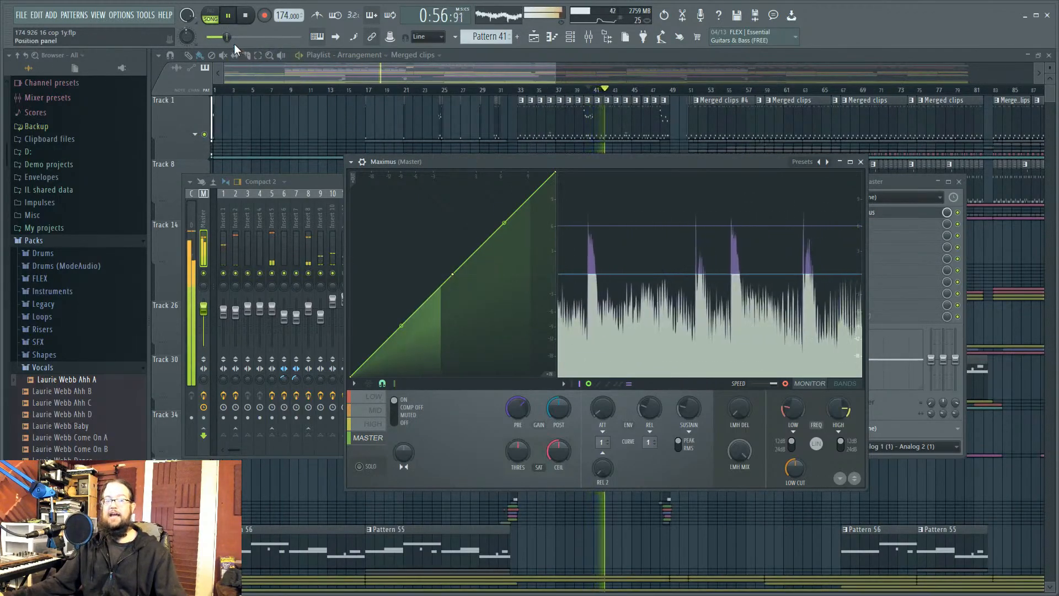
{"action": "left_click_drag", "start_coordinate": [231, 37], "coordinate": [248, 37]}
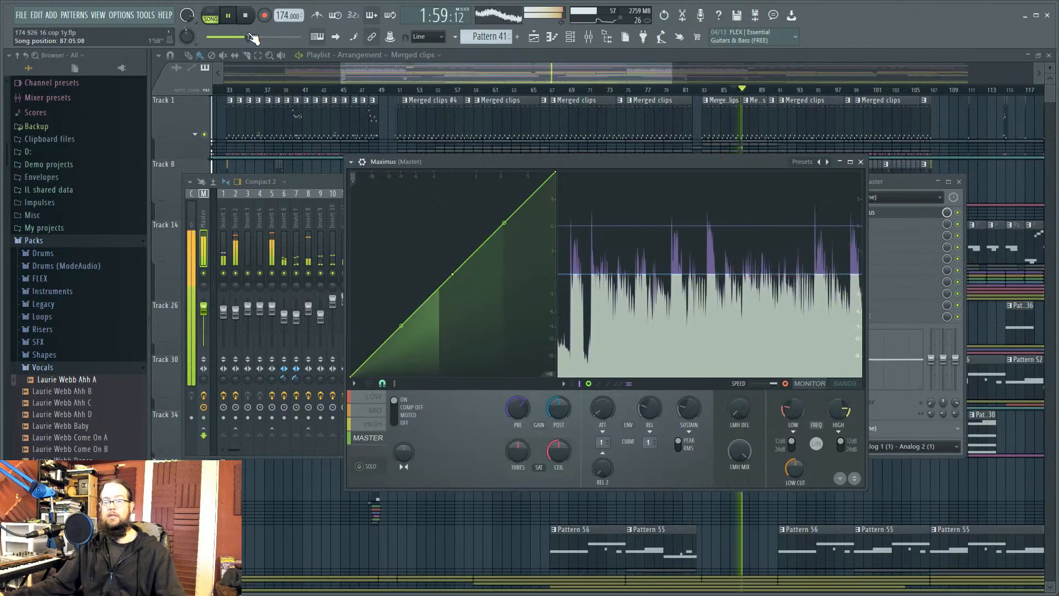
{"action": "key", "text": "space"}
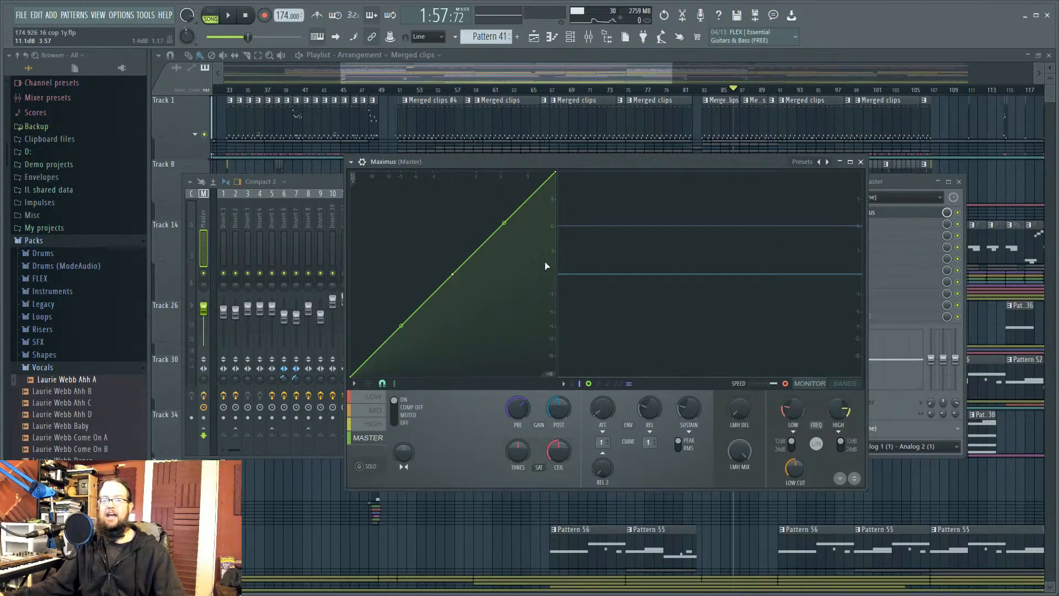
Step: Pull the Maximus master curve's top point down to -0.3 dB to form a knee
{"action": "left_click_drag", "start_coordinate": [556, 174], "coordinate": [556, 244]}
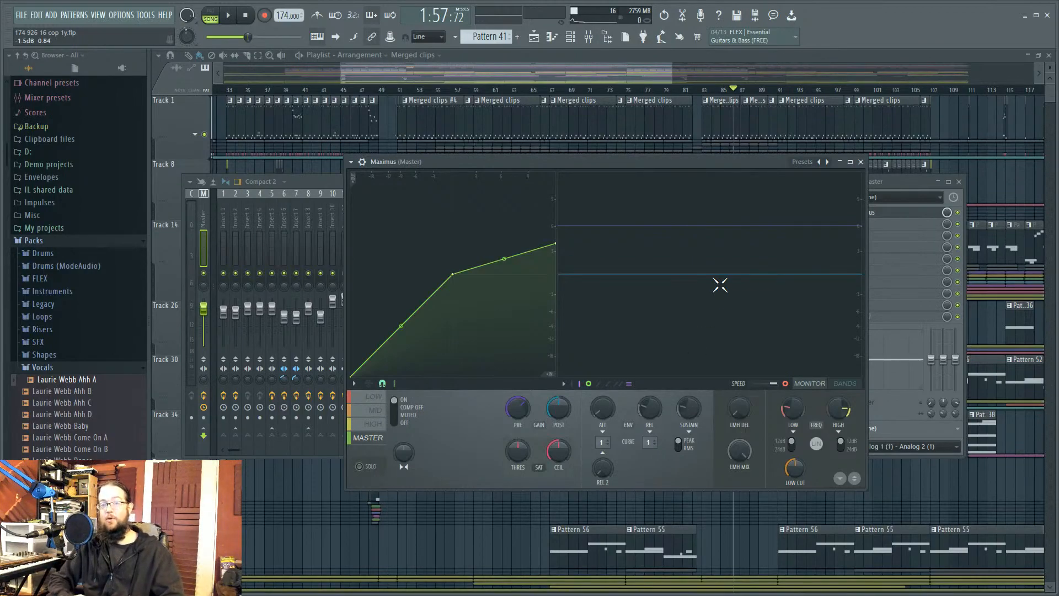
Step: Check the Maximus options list, then close and reopen the Master insert's Maximus limiter
{"action": "left_click", "coordinate": [565, 384]}
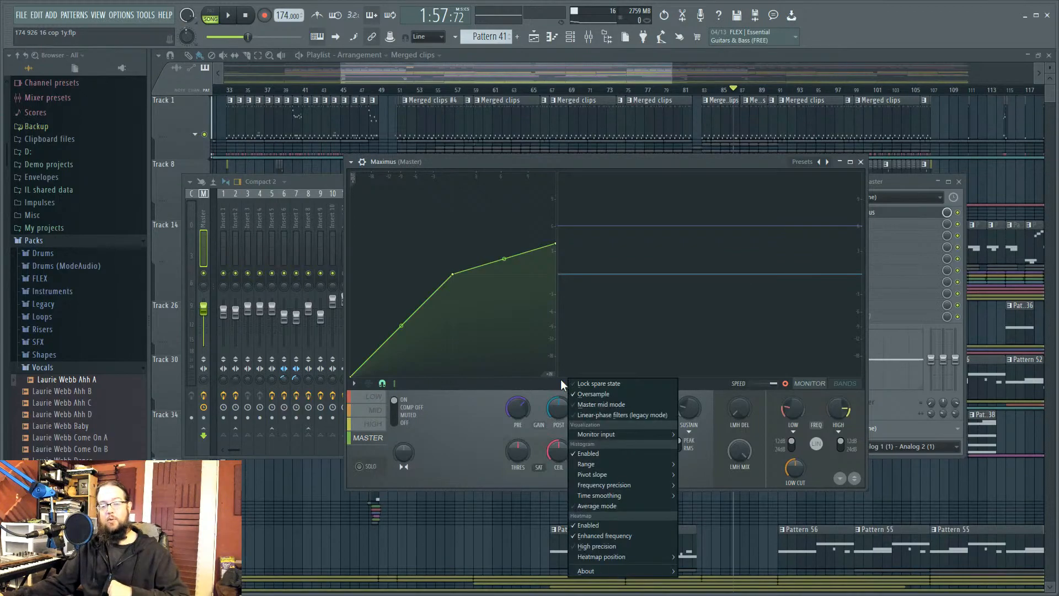
{"action": "left_click", "coordinate": [598, 394]}
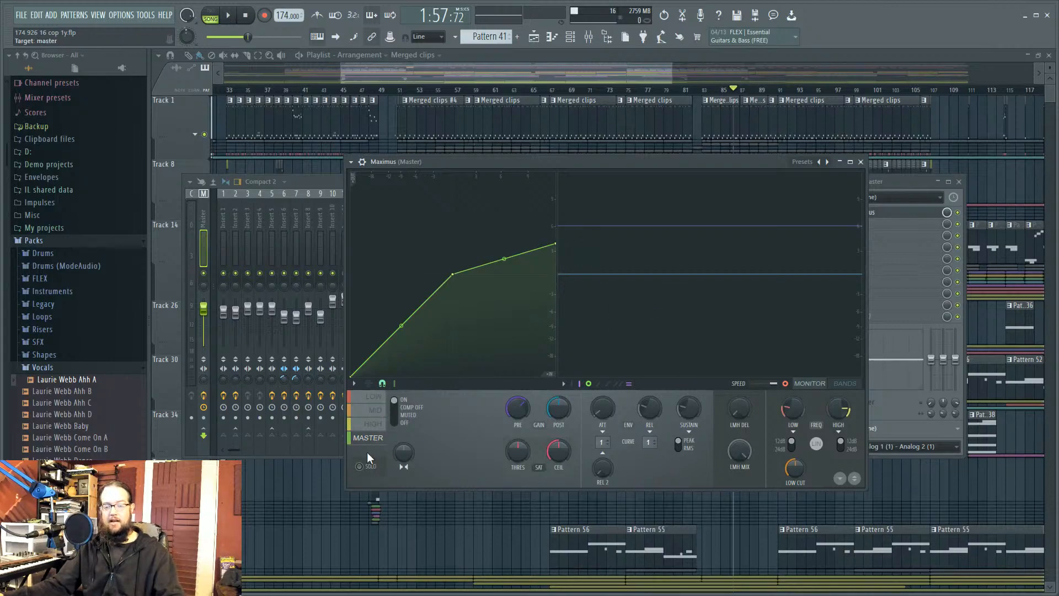
{"action": "left_click", "coordinate": [860, 161]}
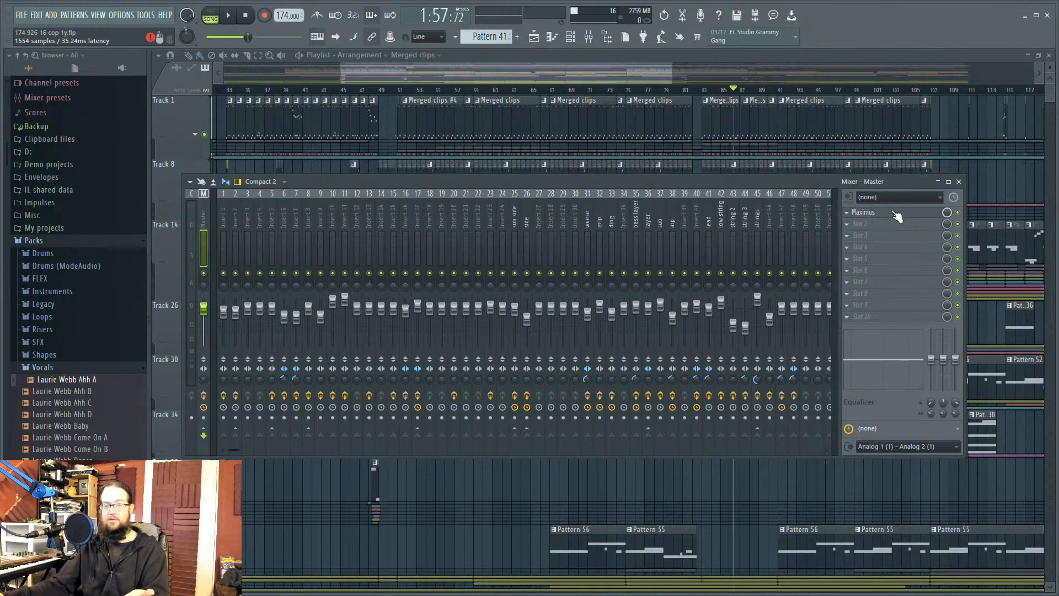
{"action": "left_click", "coordinate": [915, 216]}
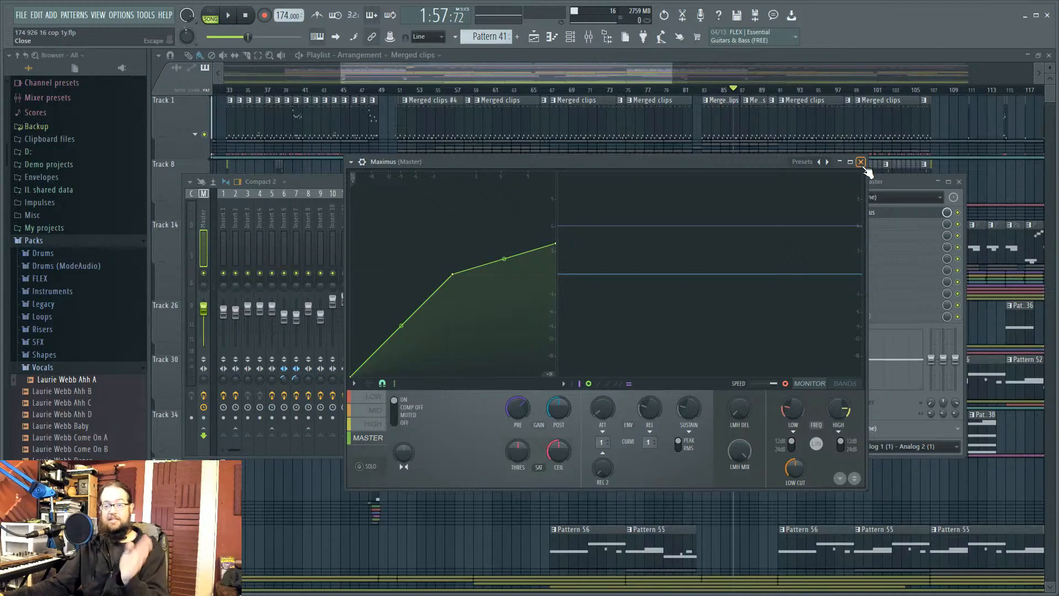
Step: Select Insert 2, view the Sytrus kick channel, then open Insert 1's Fruity parametric EQ 2
{"action": "left_click", "coordinate": [898, 182]}
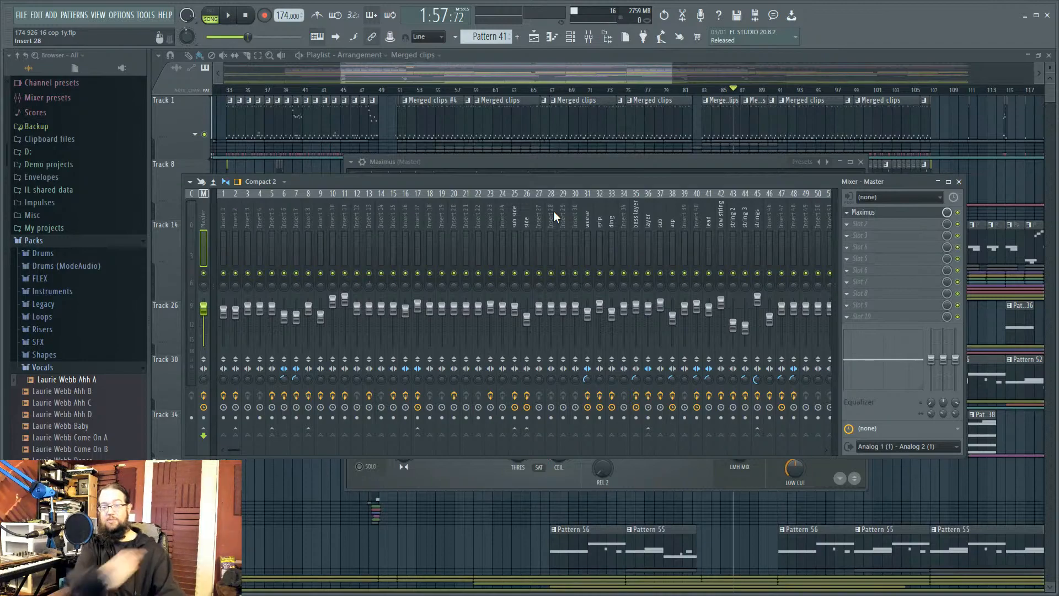
{"action": "left_click", "coordinate": [236, 248]}
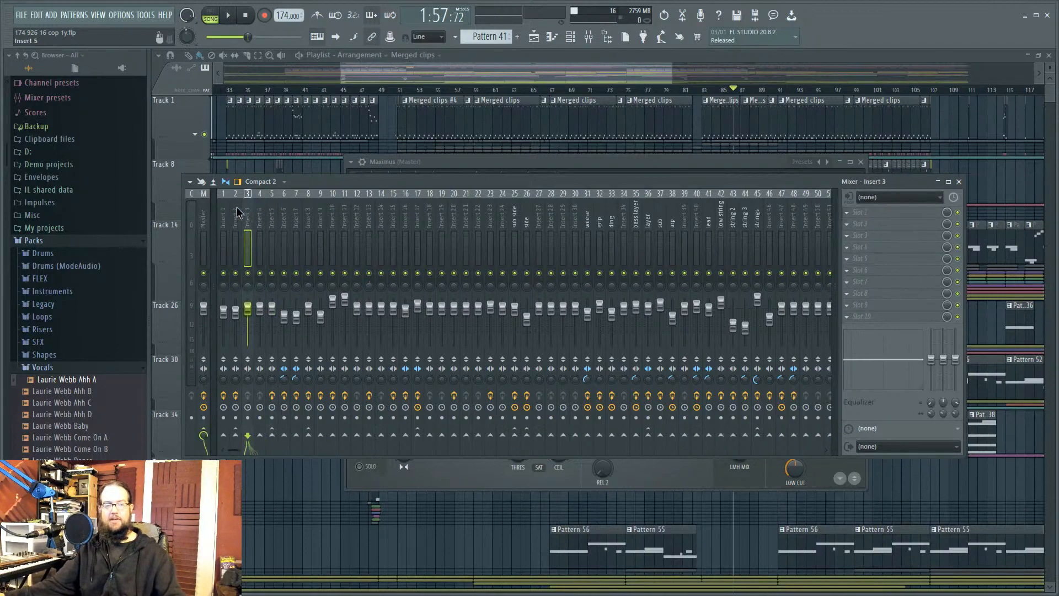
{"action": "left_click", "coordinate": [534, 39]}
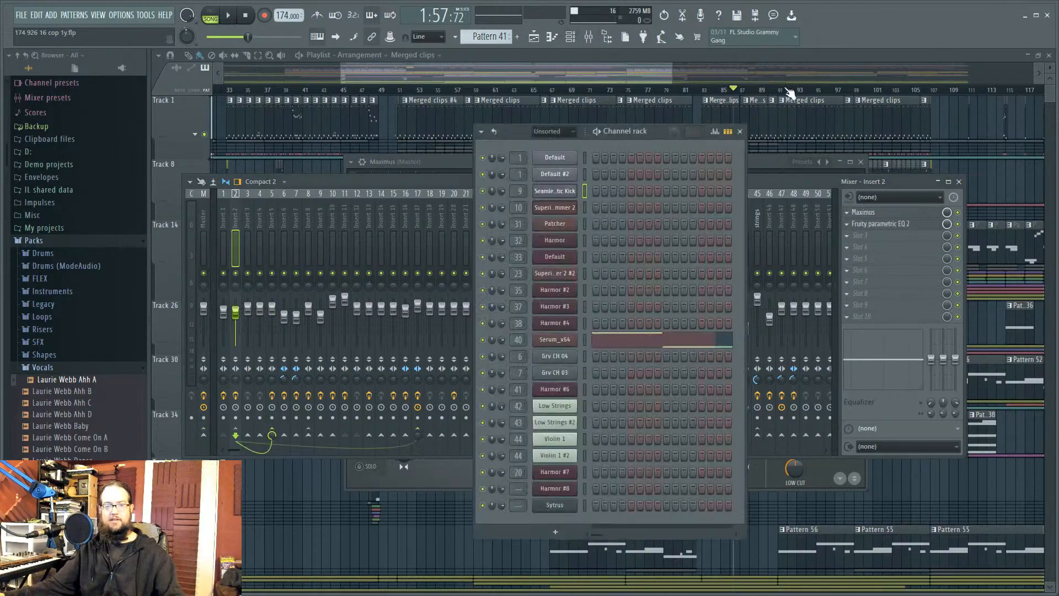
{"action": "left_click", "coordinate": [554, 159]}
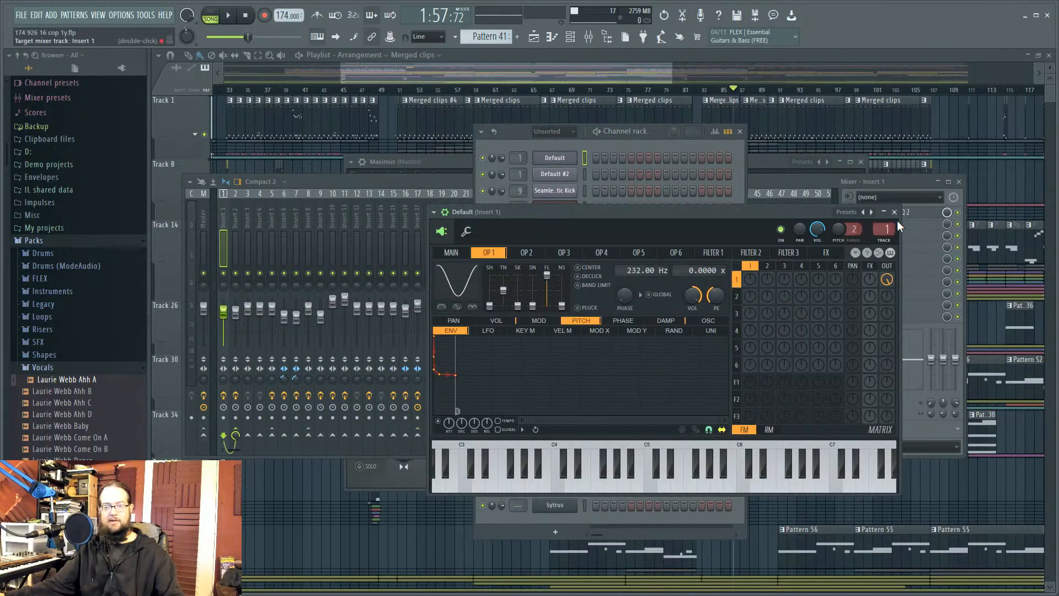
{"action": "left_click", "coordinate": [925, 216]}
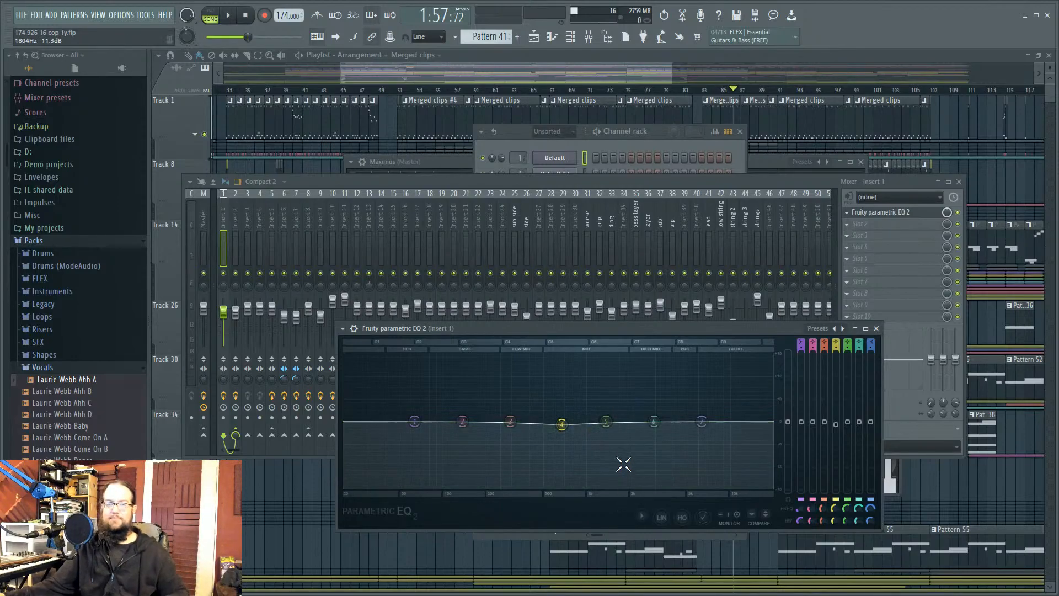
Step: Move the Insert 1 Fruity parametric EQ 2 window up and to the right over the mixer
{"action": "left_click_drag", "start_coordinate": [635, 330], "coordinate": [685, 230]}
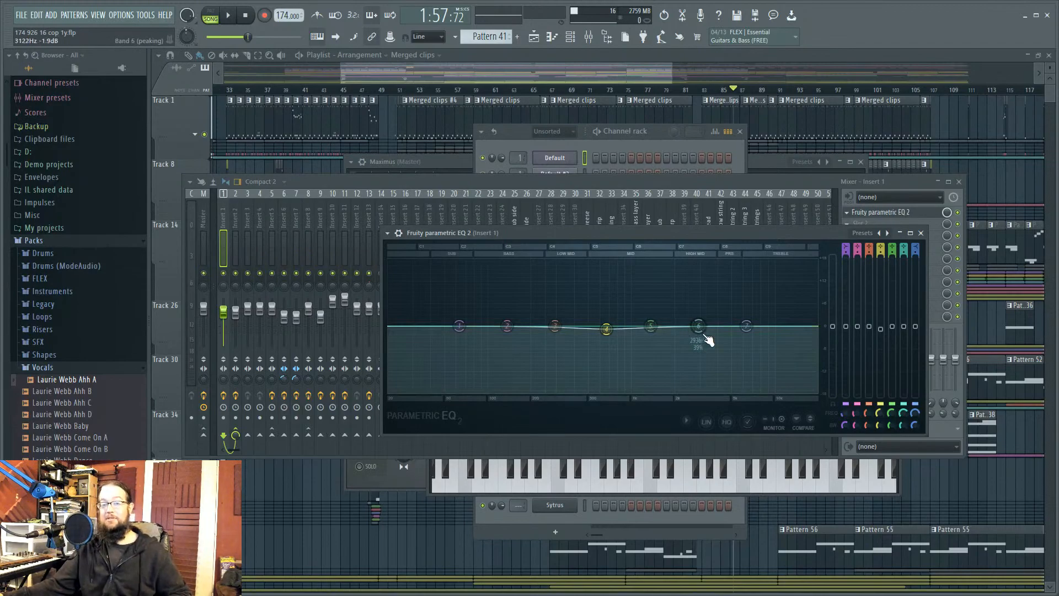
{"action": "left_click", "coordinate": [496, 182]}
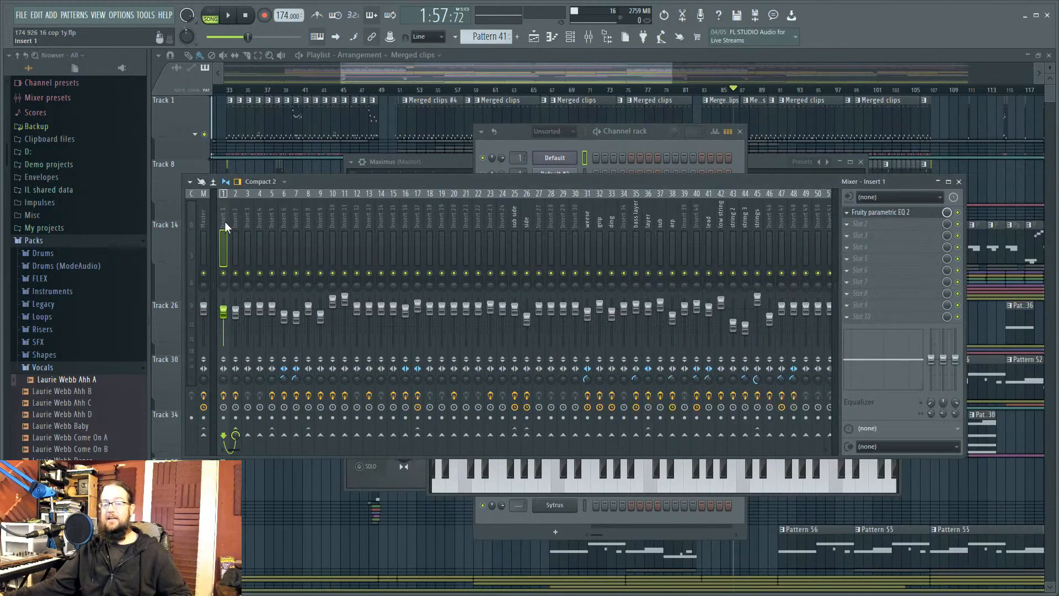
{"action": "left_click", "coordinate": [899, 212]}
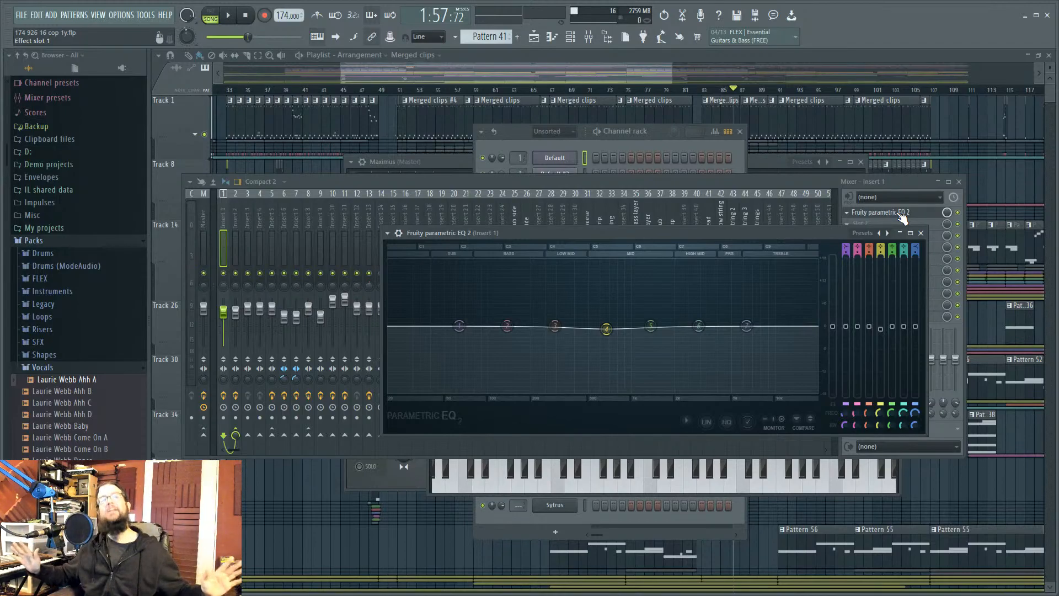
{"action": "left_click", "coordinate": [581, 181]}
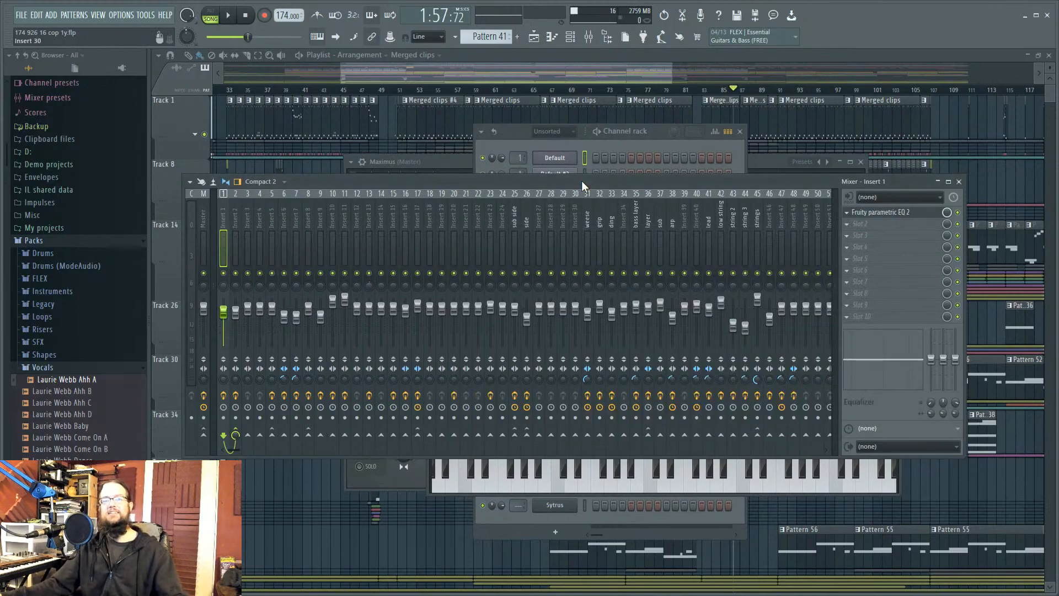
{"action": "left_click", "coordinate": [661, 139]}
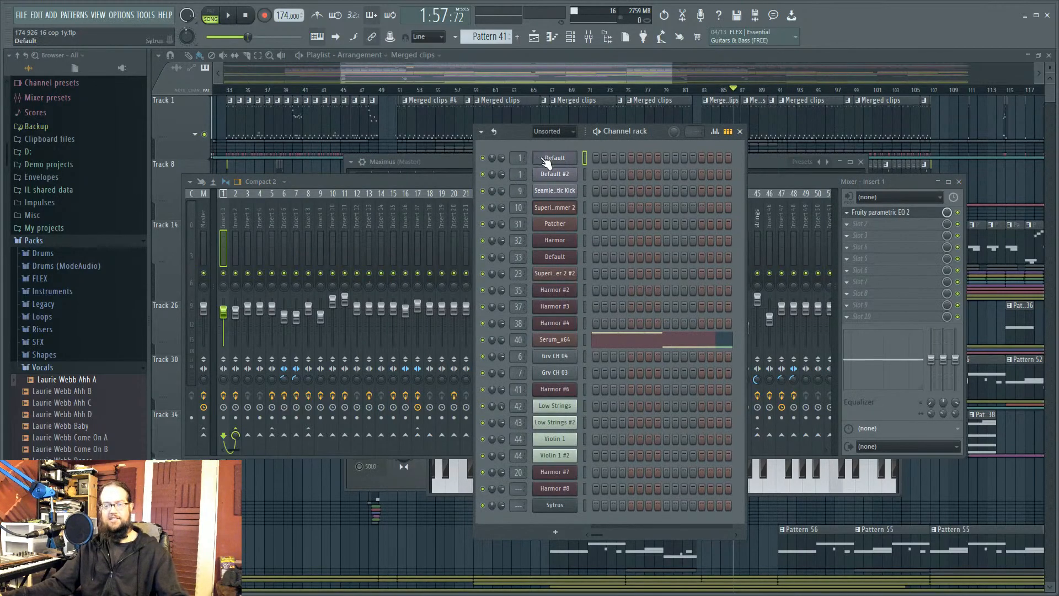
{"action": "left_click", "coordinate": [555, 158]}
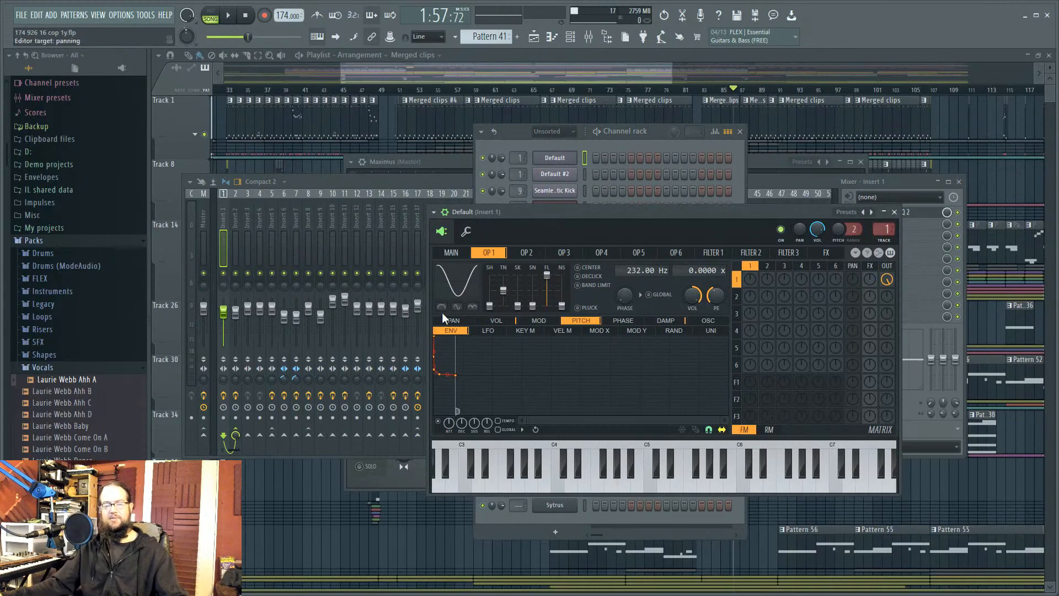
{"action": "left_click", "coordinate": [660, 136]}
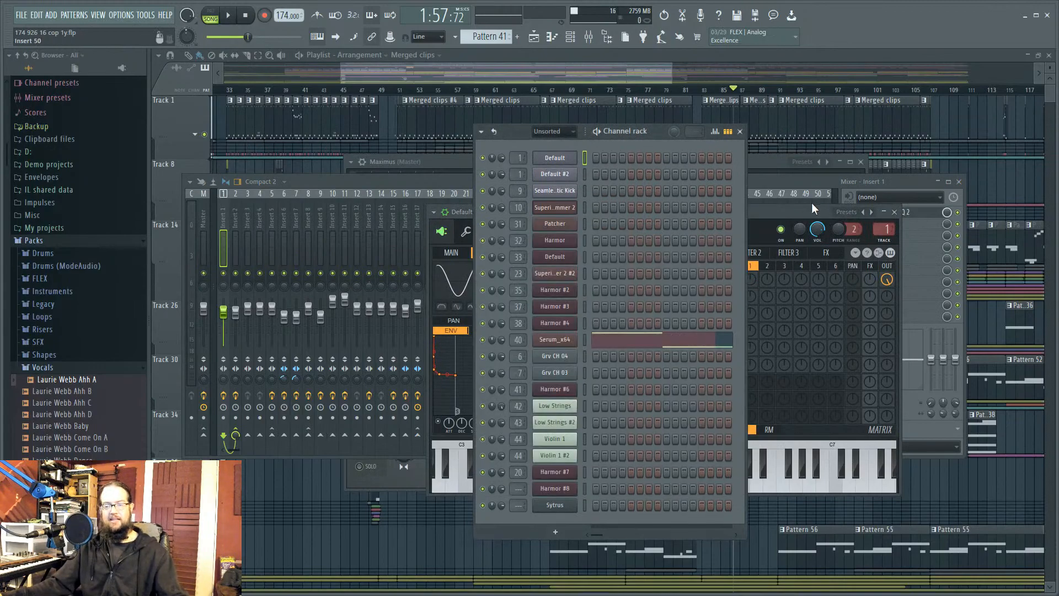
{"action": "left_click", "coordinate": [780, 180]}
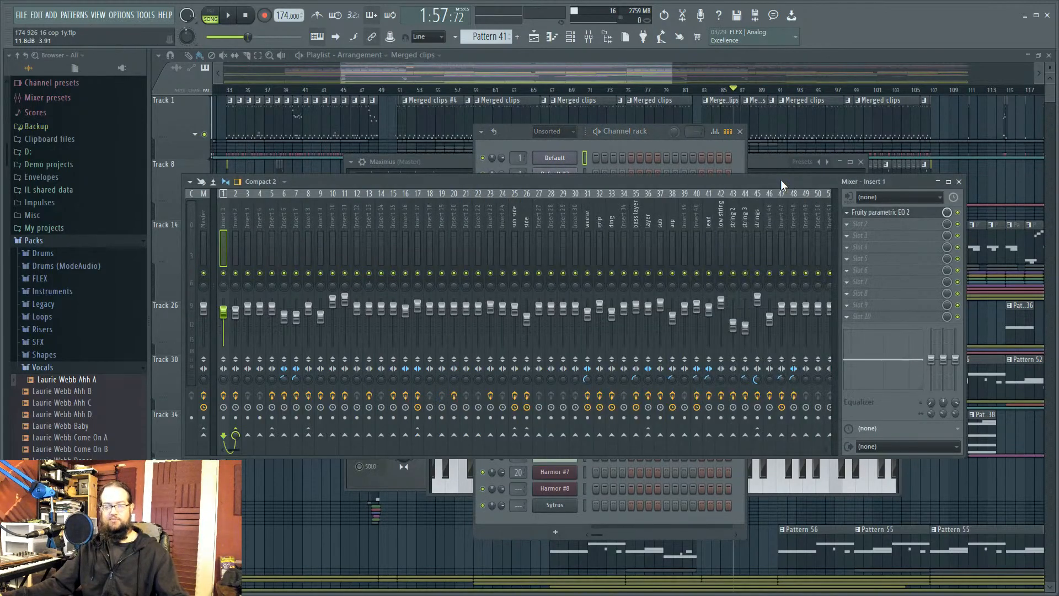
{"action": "left_click", "coordinate": [648, 135]}
Step: Open the SeamlessR - Acoustic Kick instrument and view Insert 9's parametric EQ
{"action": "left_click", "coordinate": [568, 194]}
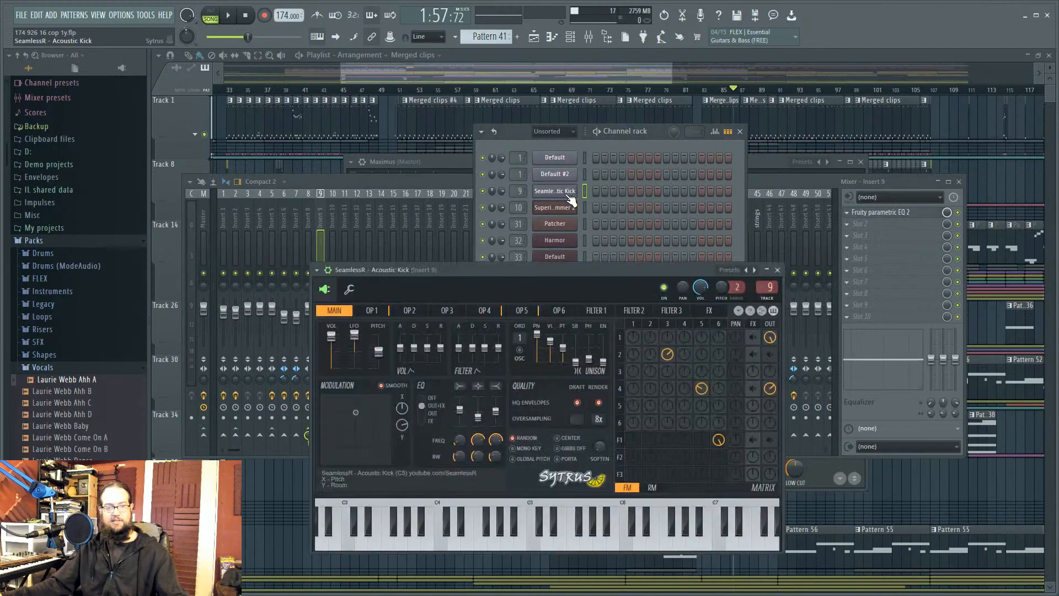
{"action": "left_click", "coordinate": [894, 214]}
{"action": "left_click", "coordinate": [896, 215]}
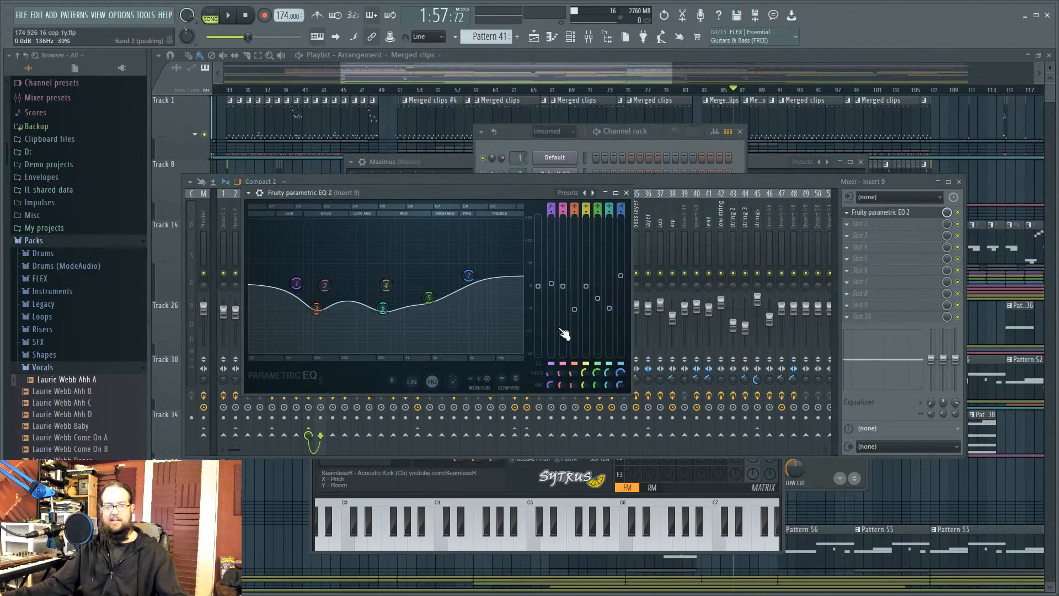
{"action": "left_click", "coordinate": [535, 494]}
Step: Show Sytrus operator 1's pitch envelope and enlarge the kick window across most of the screen
{"action": "left_click", "coordinate": [633, 324]}
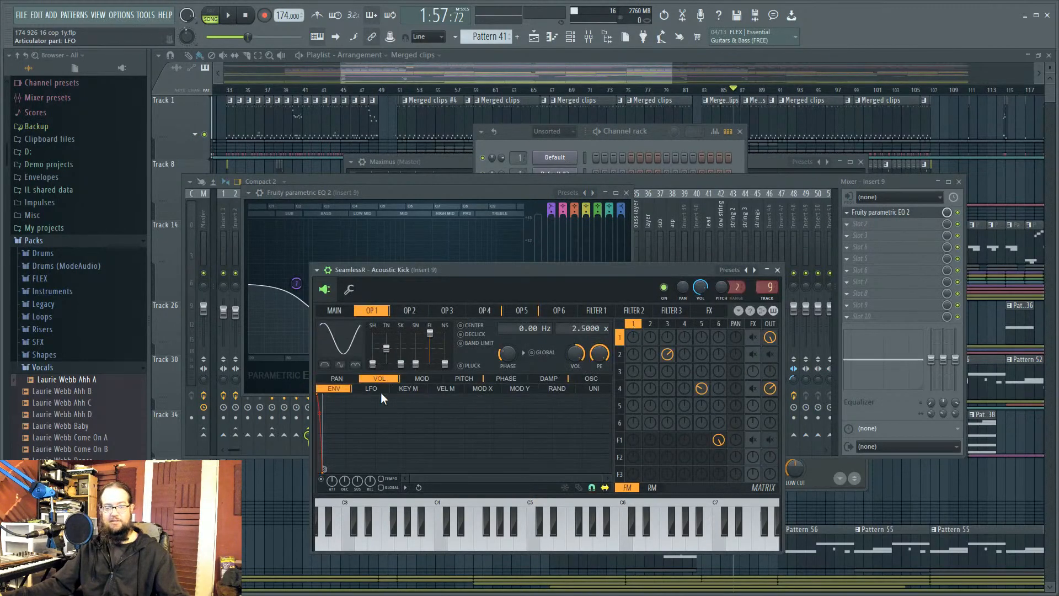
{"action": "left_click", "coordinate": [463, 378]}
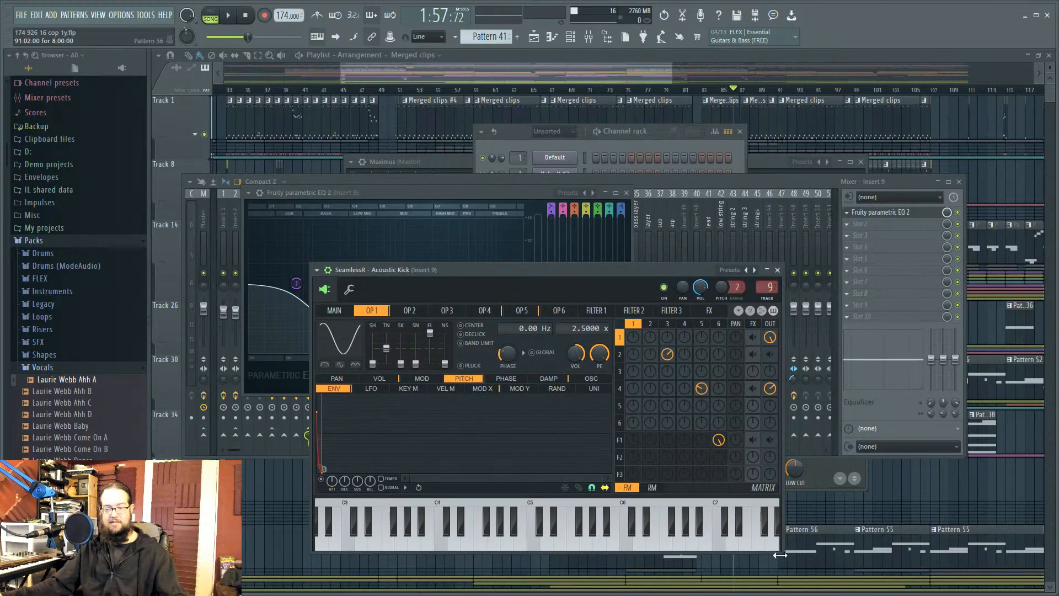
{"action": "left_click_drag", "start_coordinate": [782, 547], "coordinate": [1047, 549]}
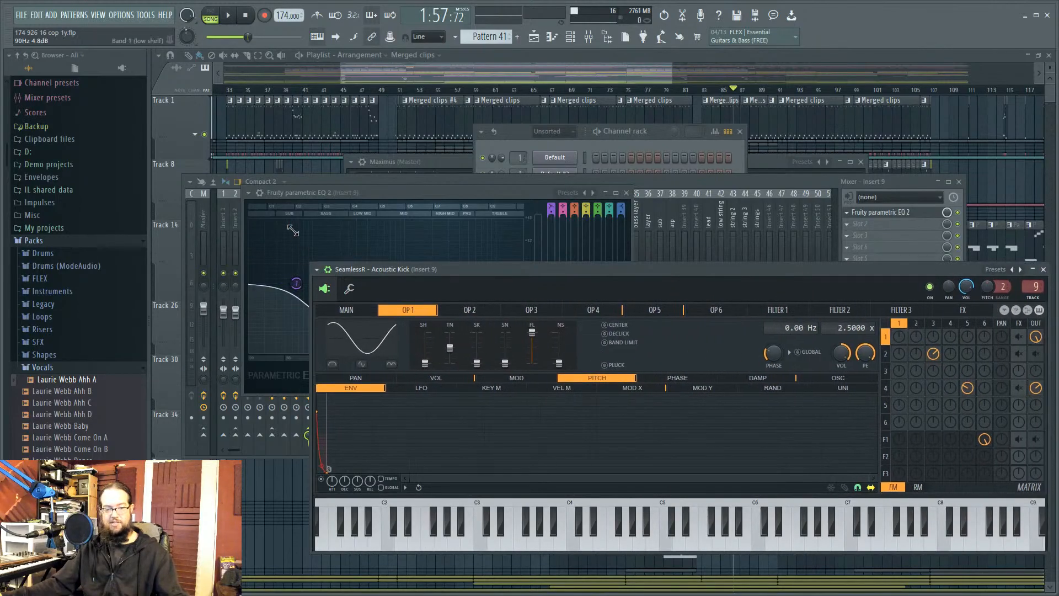
{"action": "left_click_drag", "start_coordinate": [313, 270], "coordinate": [238, 103]}
{"action": "left_click_drag", "start_coordinate": [237, 295], "coordinate": [175, 295]}
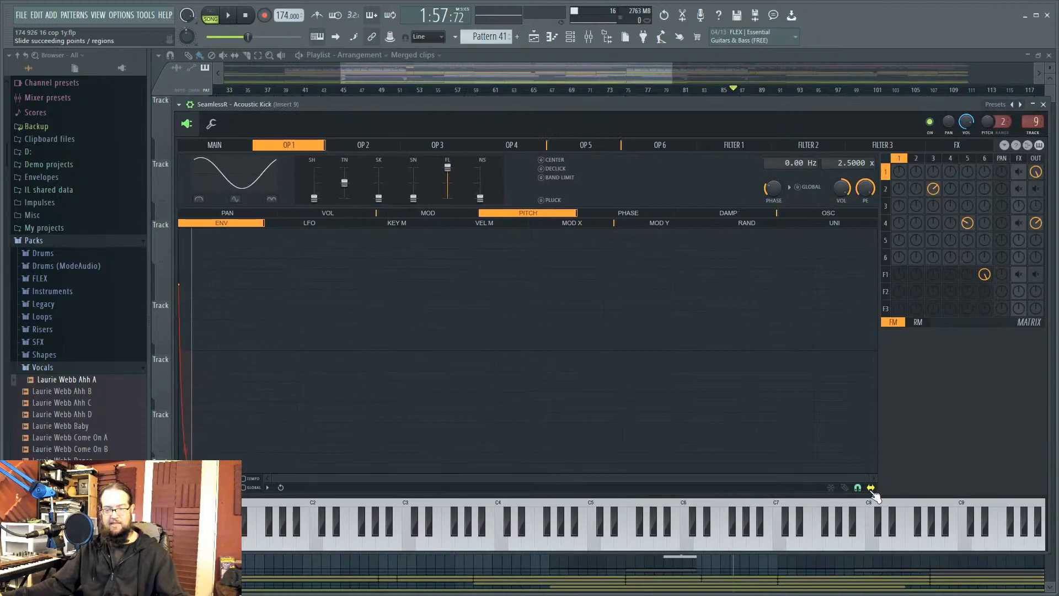
{"action": "left_click_drag", "start_coordinate": [875, 478], "coordinate": [352, 476]}
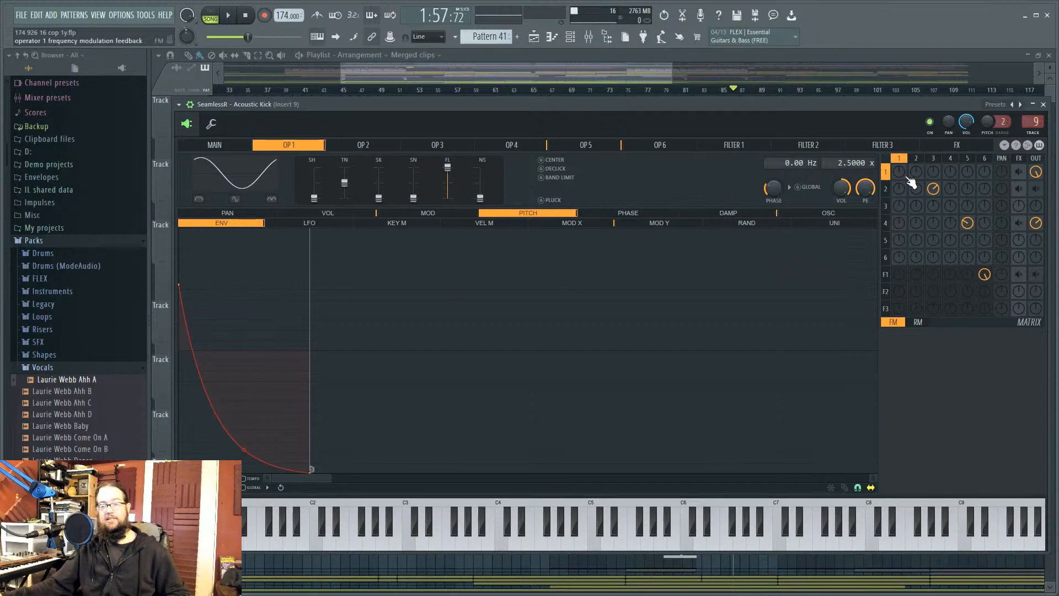
{"action": "left_click", "coordinate": [215, 145]}
{"action": "left_click", "coordinate": [286, 146]}
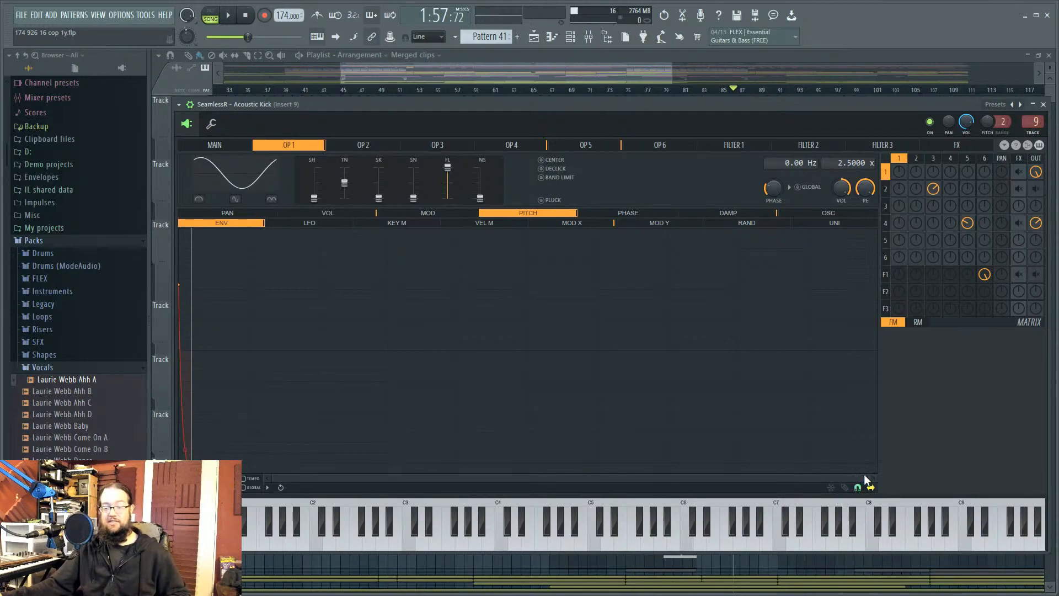
{"action": "left_click_drag", "start_coordinate": [868, 477], "coordinate": [491, 477]}
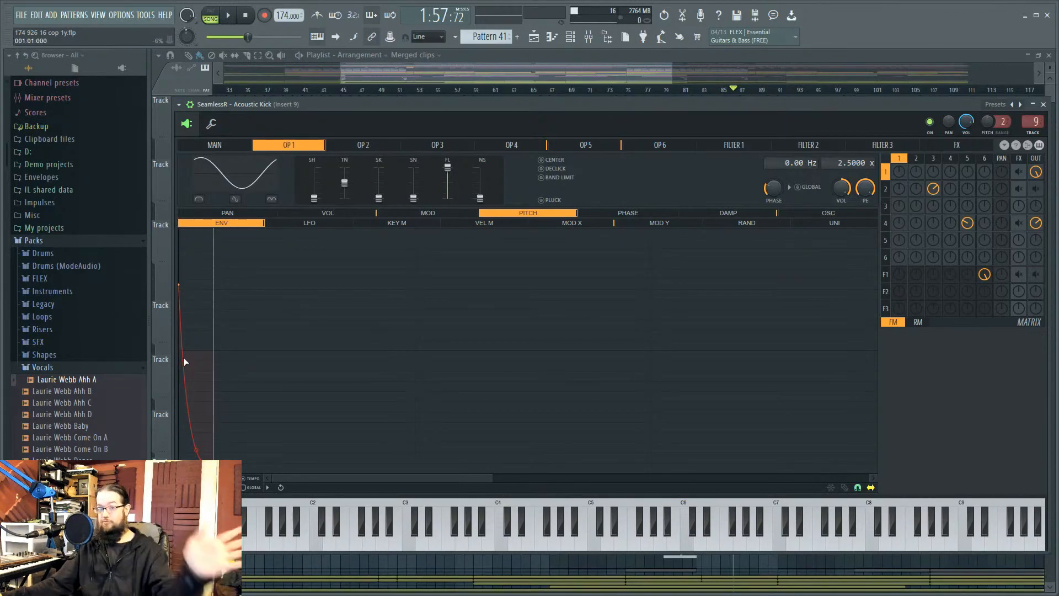
Step: Close the Acoustic Kick Sytrus window and bring the mixer showing Insert 9 forward
{"action": "left_click", "coordinate": [1044, 105]}
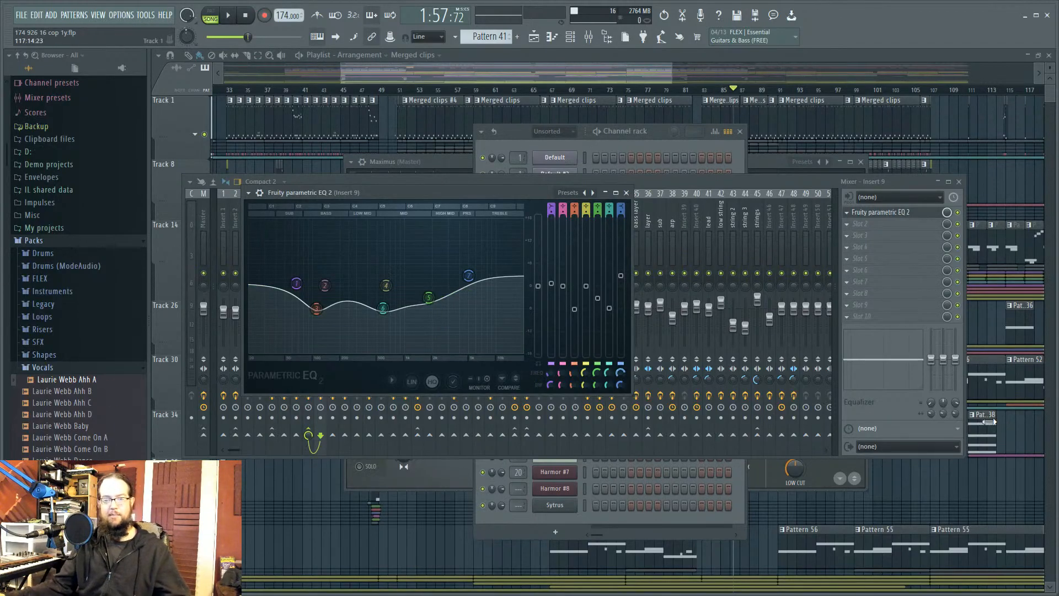
{"action": "left_click", "coordinate": [708, 177]}
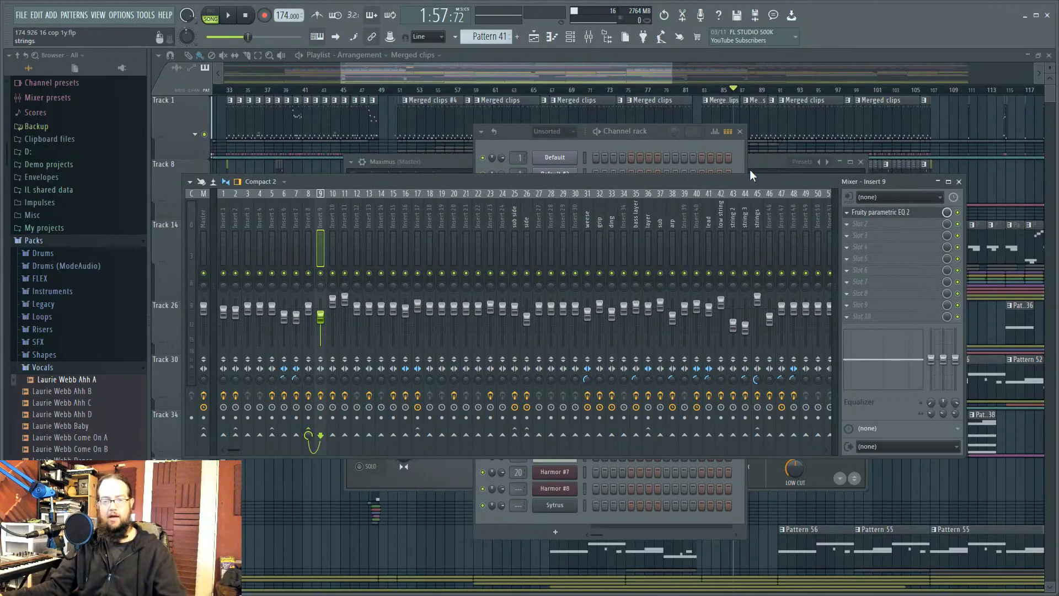
Step: Audition the kick twice in Superior Drummer 2's Construct view, then close all windows with F12
{"action": "left_click", "coordinate": [655, 133]}
{"action": "left_click", "coordinate": [556, 207]}
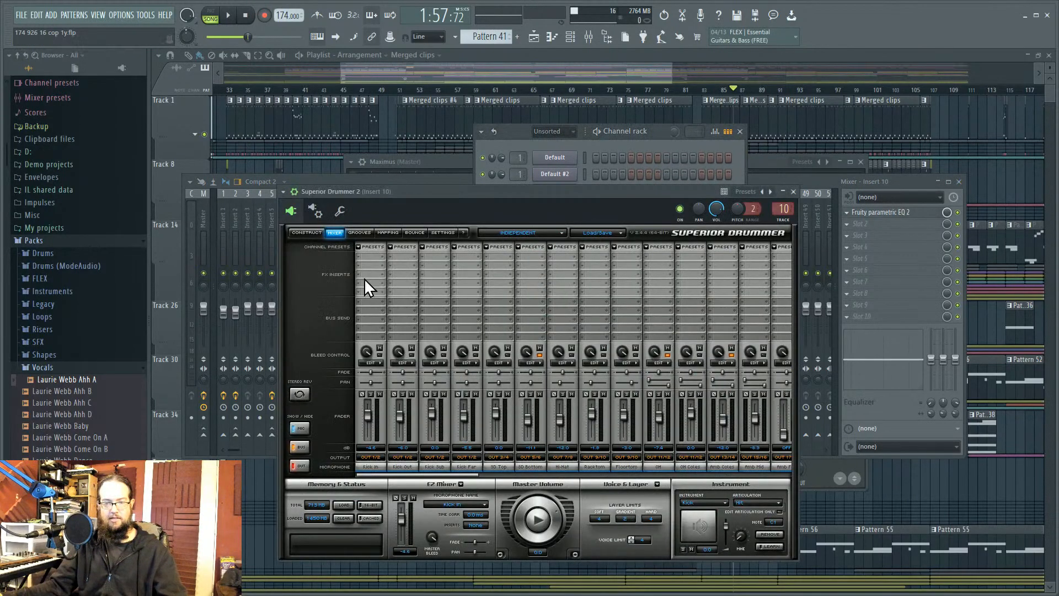
{"action": "left_click", "coordinate": [319, 231]}
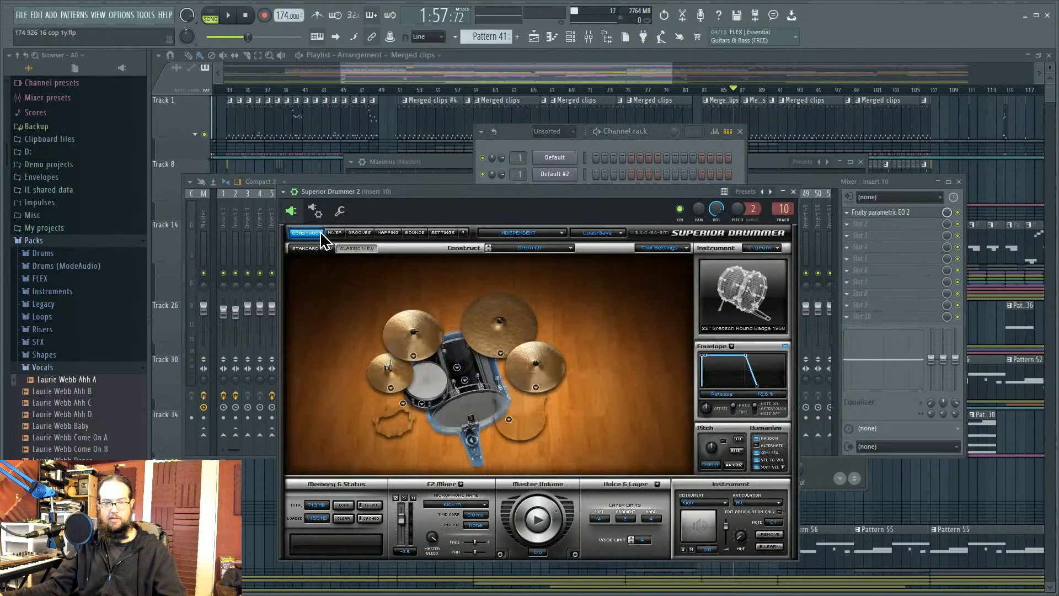
{"action": "left_click", "coordinate": [471, 409]}
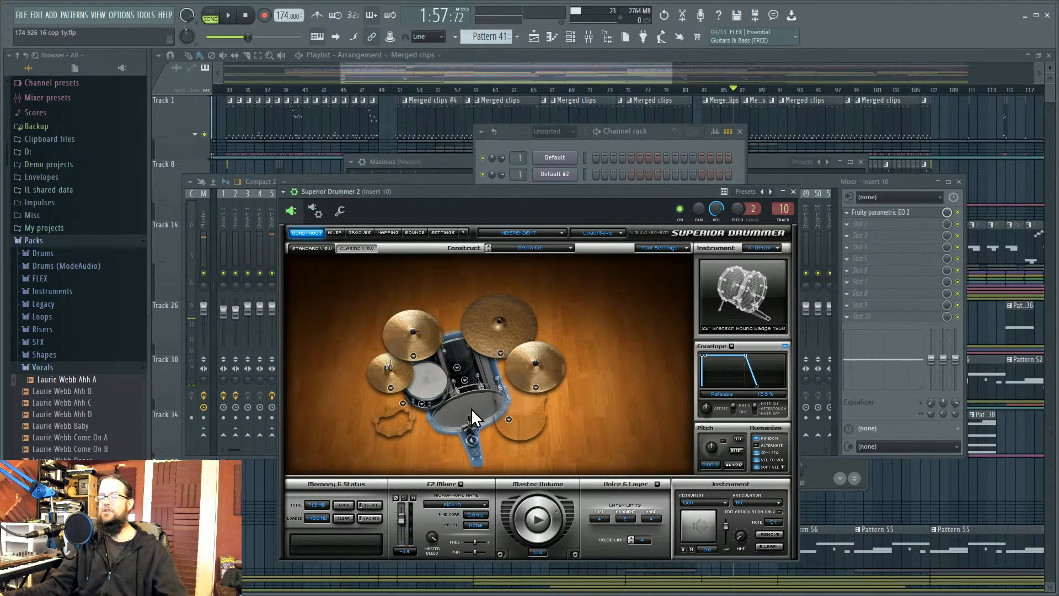
{"action": "left_click", "coordinate": [471, 408]}
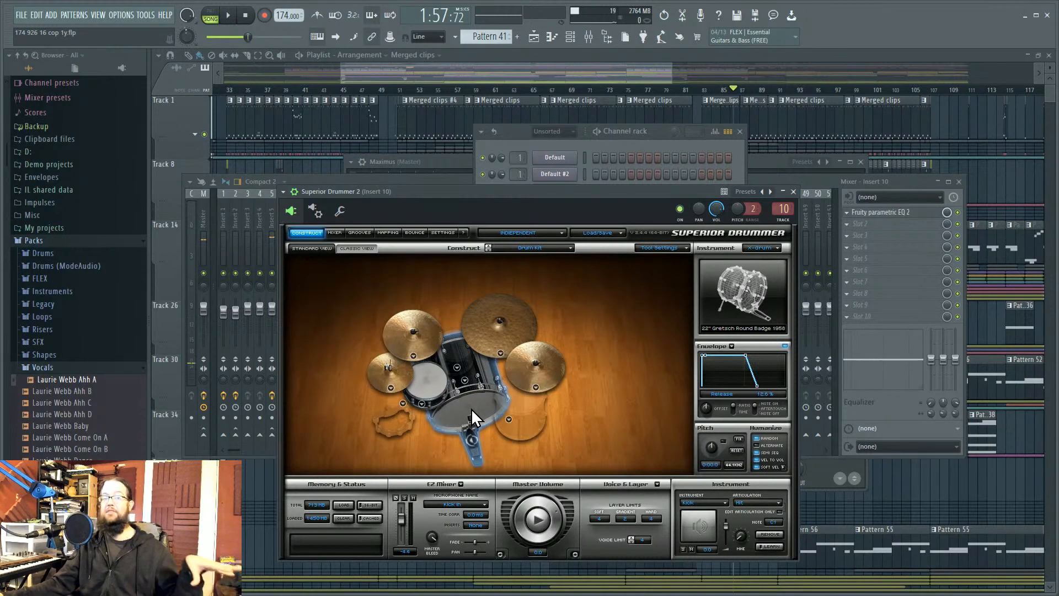
{"action": "key", "text": "F12"}
Step: Play the song briefly from around bar 52
{"action": "left_click", "coordinate": [407, 89]}
{"action": "key", "text": "space"}
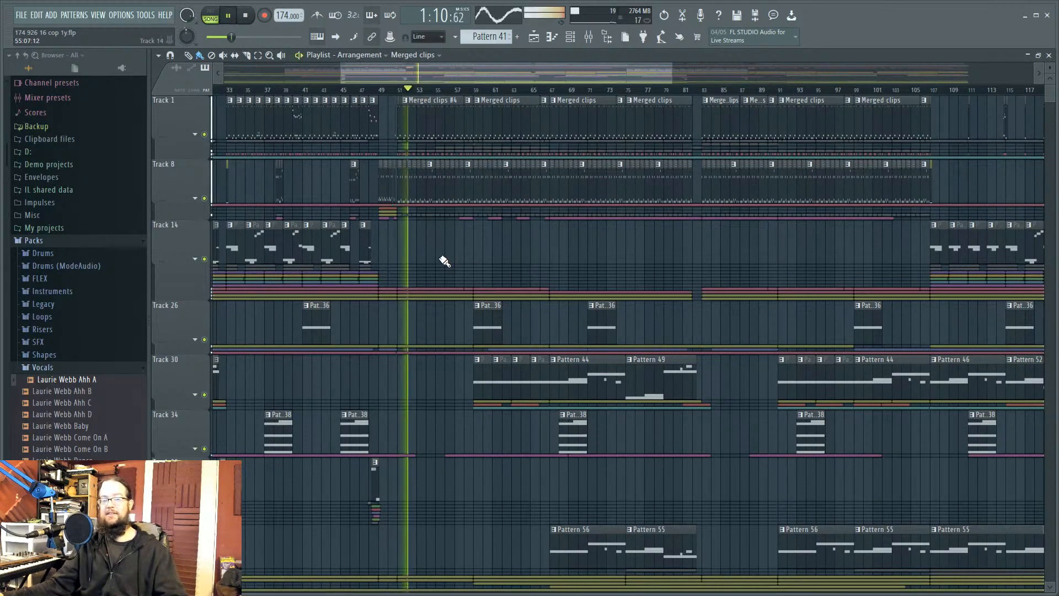
{"action": "key", "text": "space"}
Step: Mute the sub side and side inserts in the mixer and replay the section twice
{"action": "left_click", "coordinate": [589, 38]}
{"action": "left_click", "coordinate": [527, 273]}
{"action": "left_click", "coordinate": [515, 273]}
{"action": "key", "text": "space"}
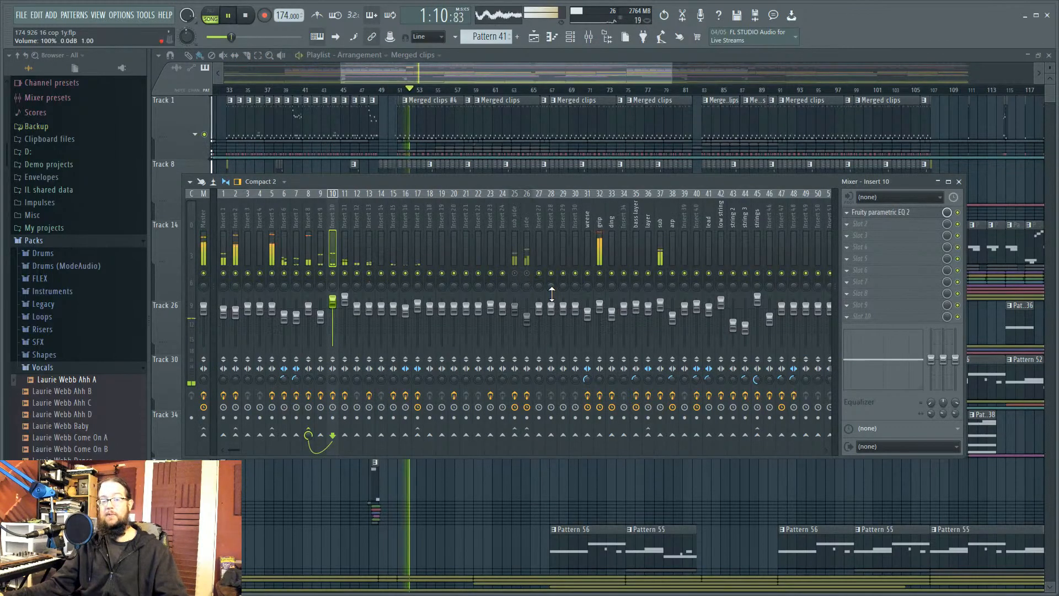
{"action": "key", "text": "space"}
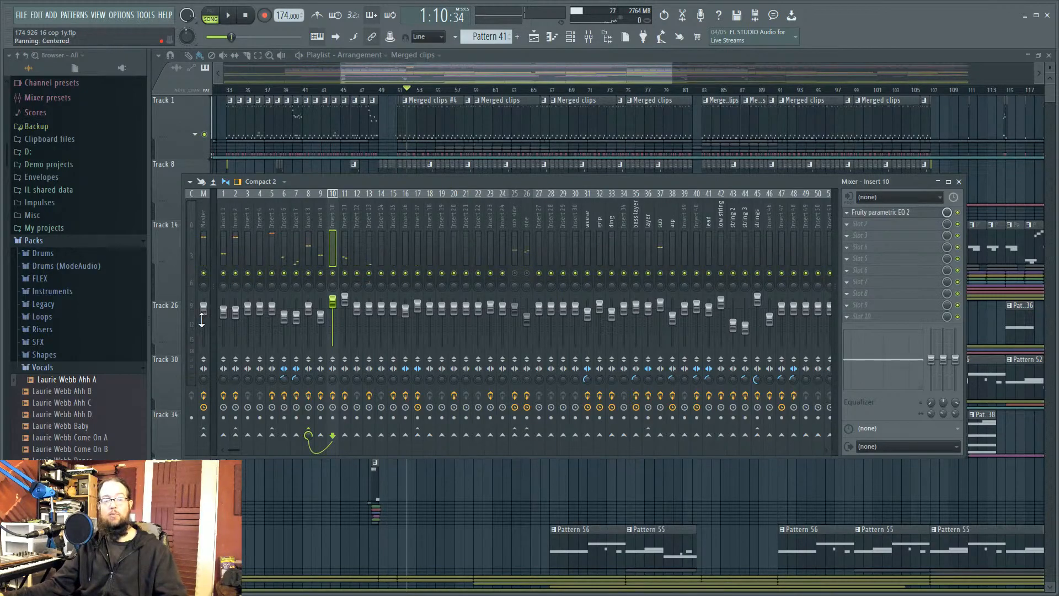
{"action": "key", "text": "space"}
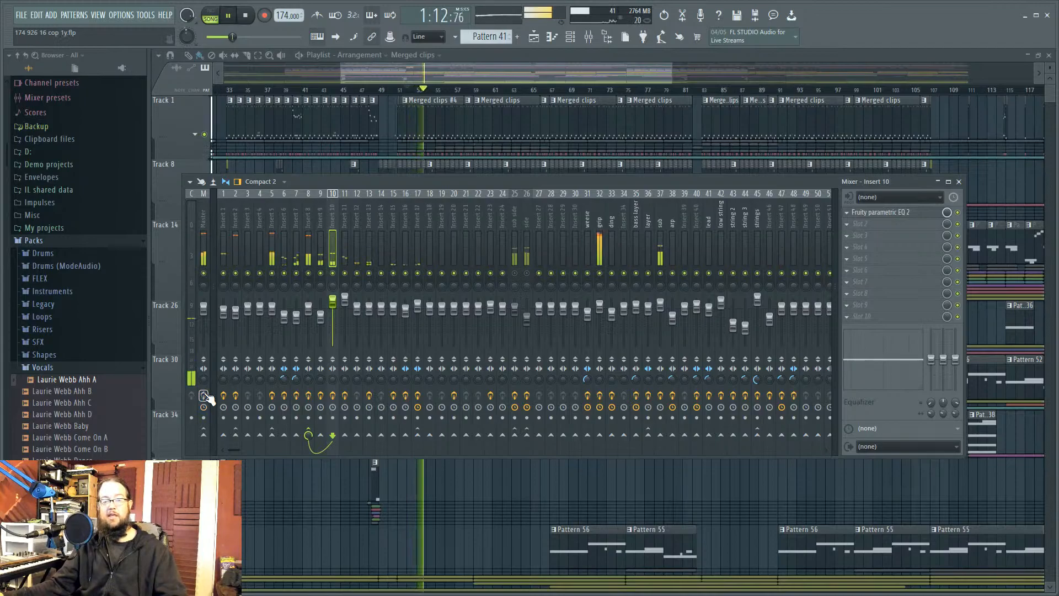
{"action": "key", "text": "space"}
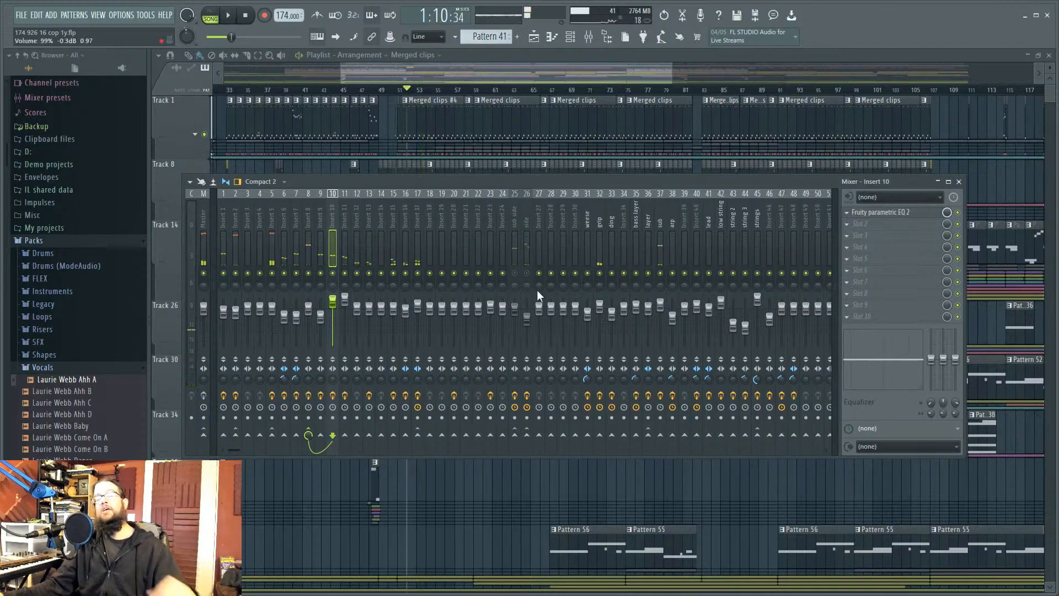
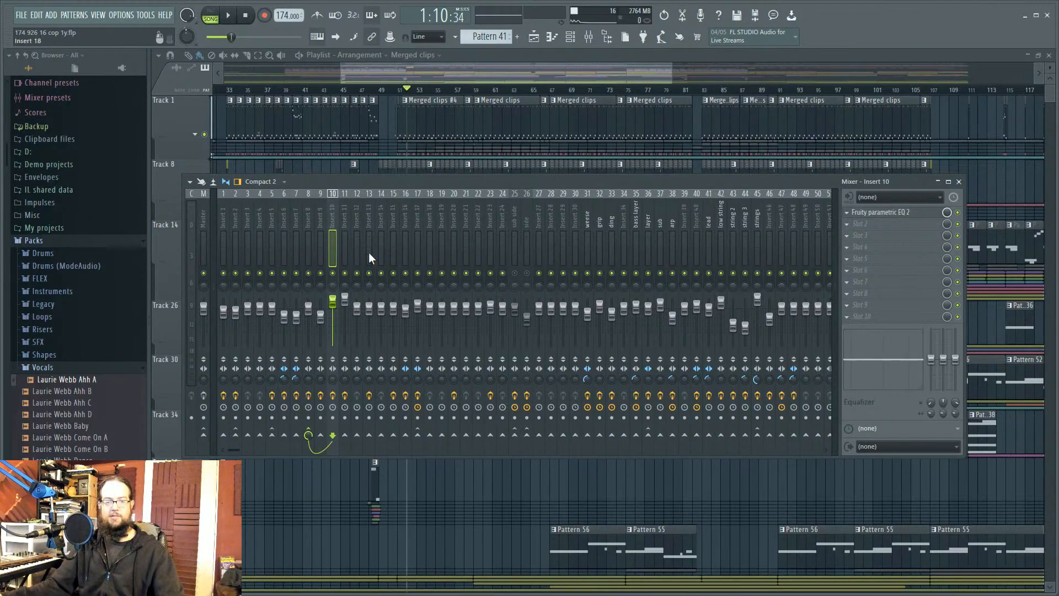
Step: Audition Insert 17 soloed with Inserts 11–13, then Insert 16 alone, then the full mix
{"action": "key", "text": "space"}
{"action": "key", "text": "space"}
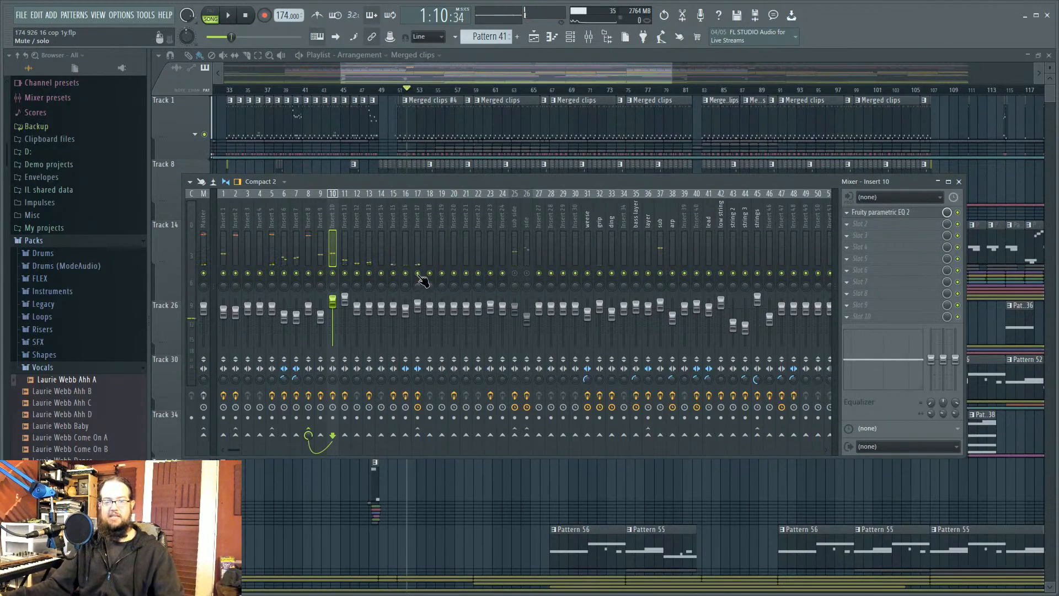
{"action": "right_click", "coordinate": [418, 273]}
{"action": "left_click_drag", "start_coordinate": [377, 274], "coordinate": [350, 274]}
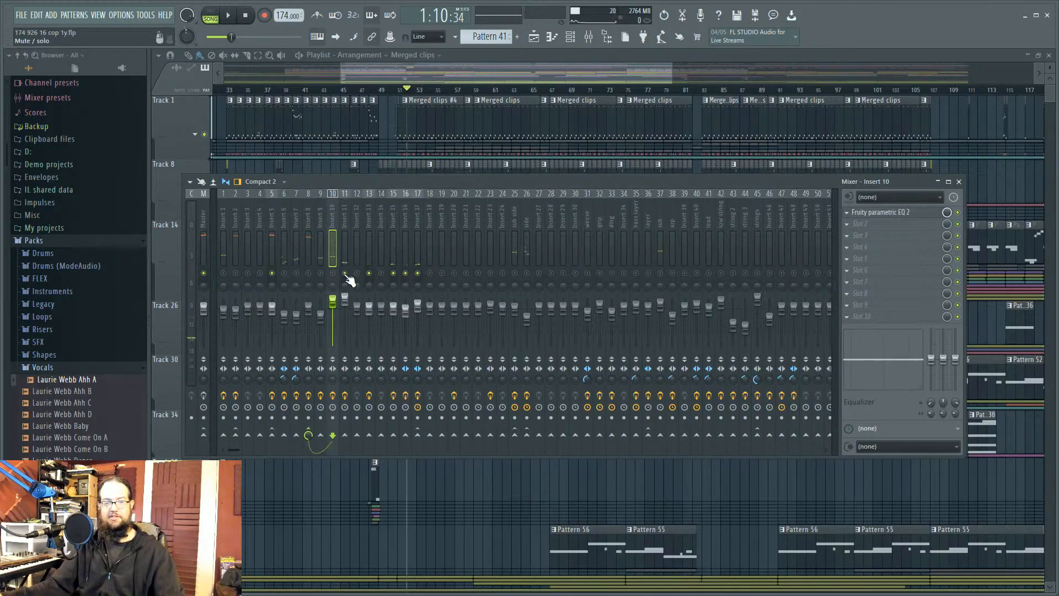
{"action": "key", "text": "space"}
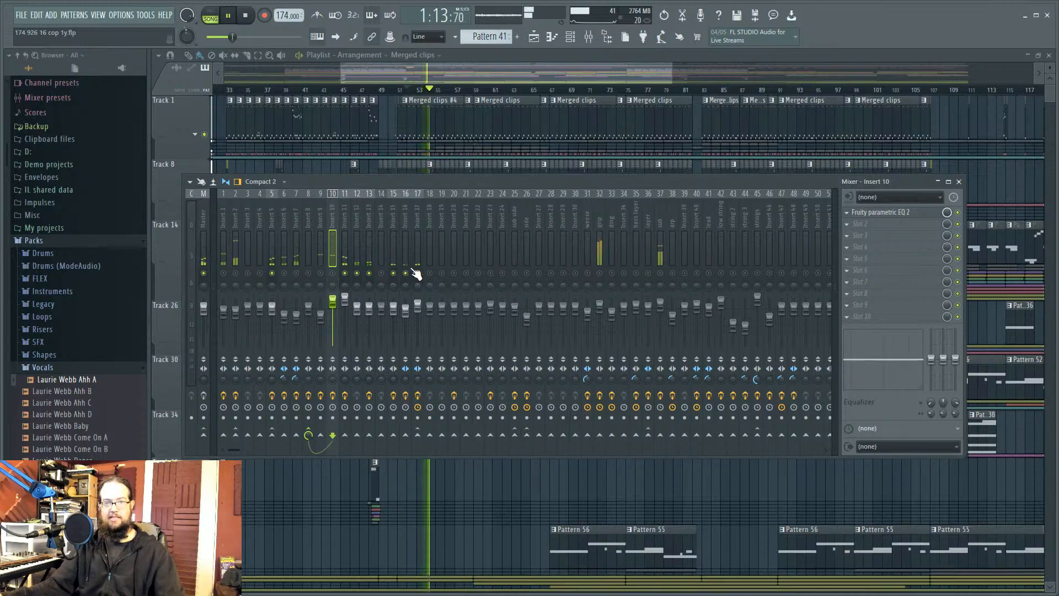
{"action": "key", "text": "space"}
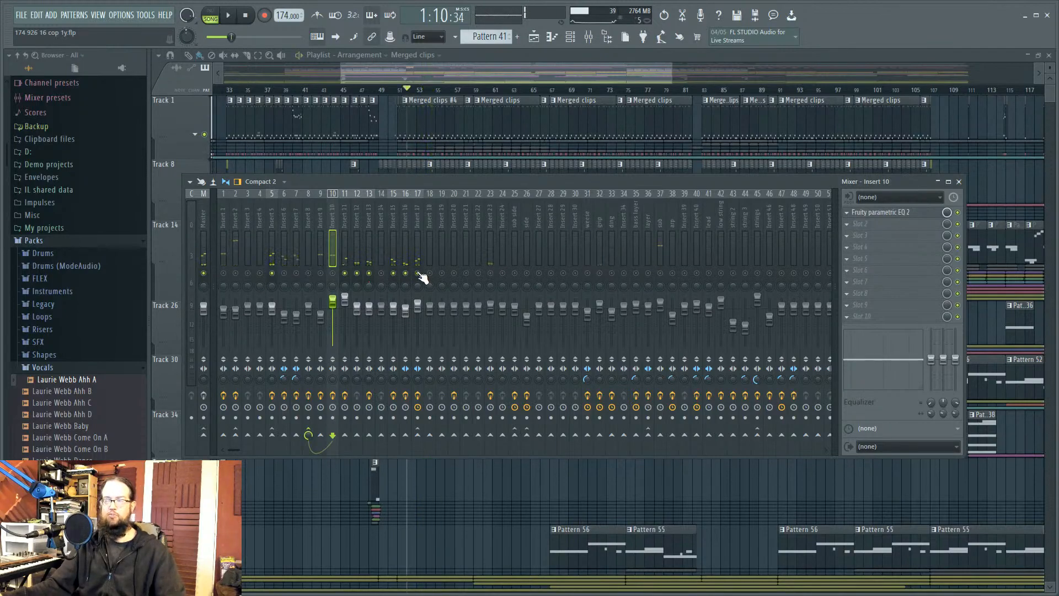
{"action": "left_click", "coordinate": [204, 395]}
{"action": "right_click", "coordinate": [405, 278]}
{"action": "right_click", "coordinate": [406, 277]}
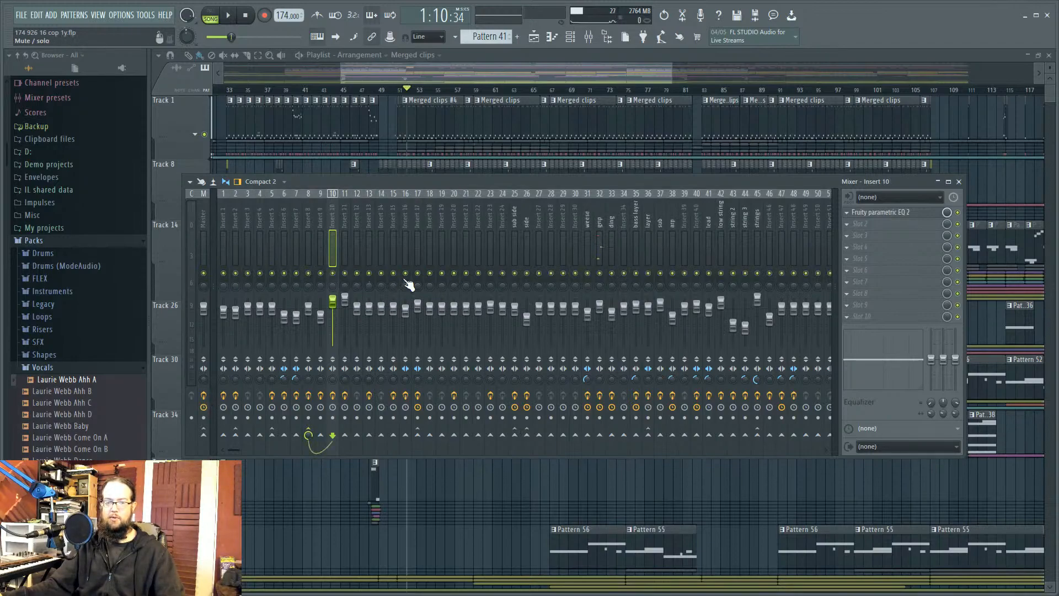
{"action": "key", "text": "space"}
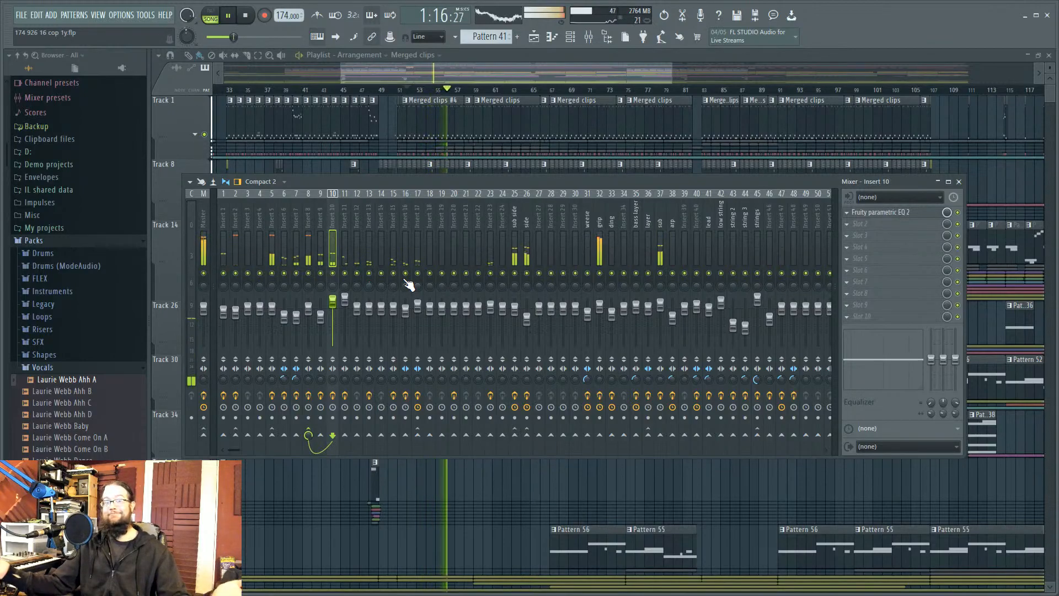
{"action": "key", "text": "space"}
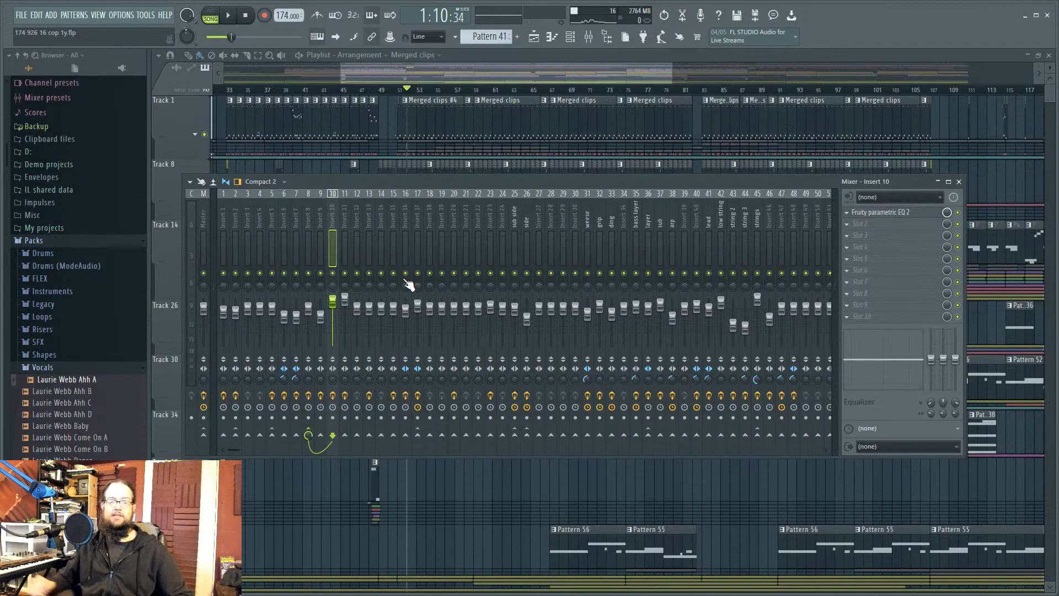
Step: Solo Inserts 13, 17, 11 and 6–7 in turn during playback to hear each
{"action": "key", "text": "space"}
{"action": "right_click", "coordinate": [370, 277]}
{"action": "key", "text": "space"}
{"action": "key", "text": "space"}
{"action": "right_click", "coordinate": [368, 275]}
{"action": "key", "text": "space"}
{"action": "right_click", "coordinate": [419, 274]}
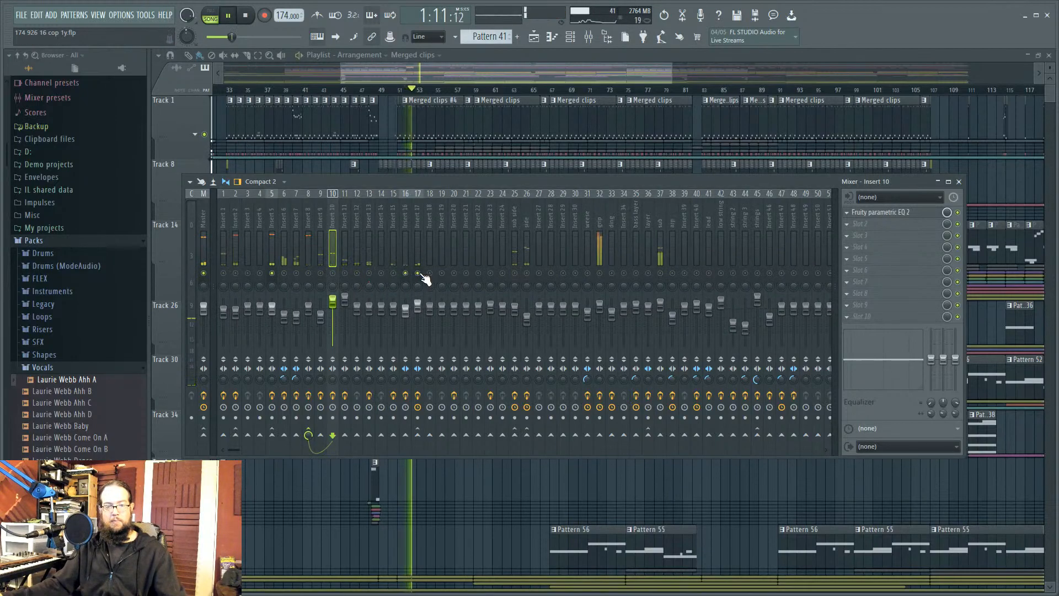
{"action": "right_click", "coordinate": [346, 275]}
{"action": "right_click", "coordinate": [297, 274]}
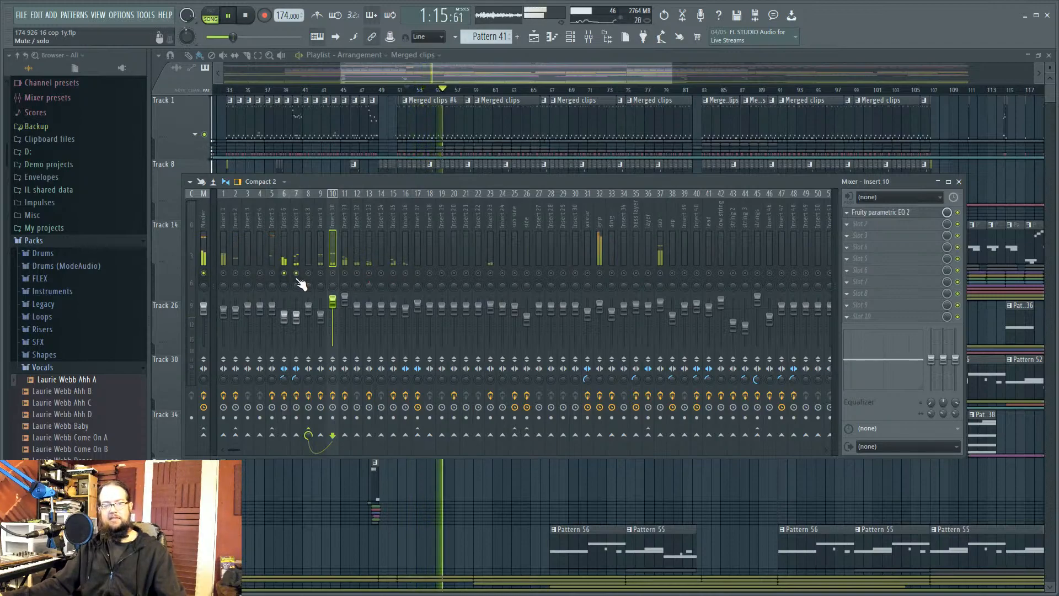
{"action": "key", "text": "space"}
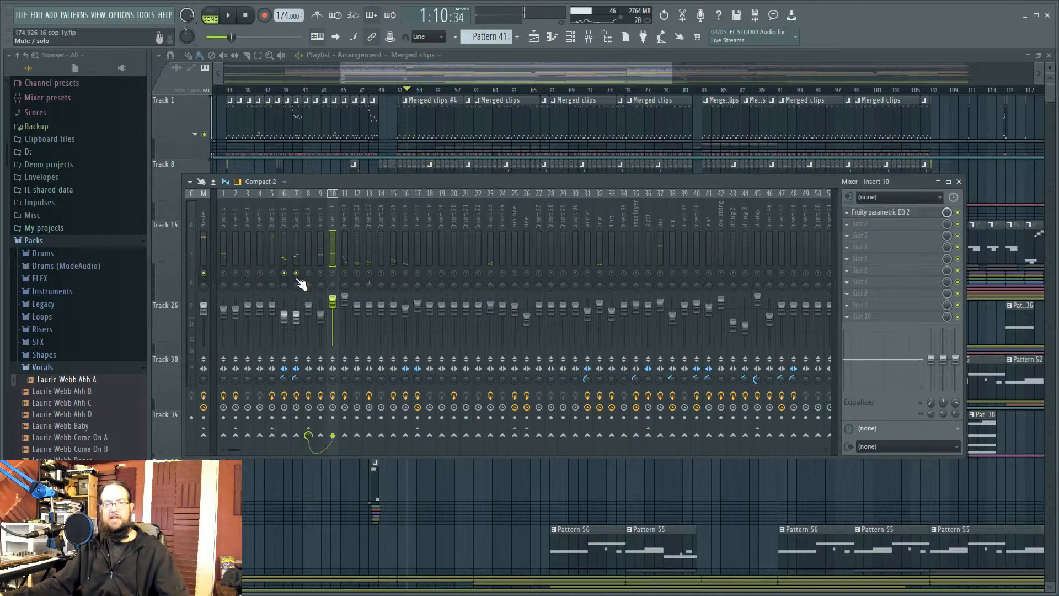
{"action": "key", "text": "space"}
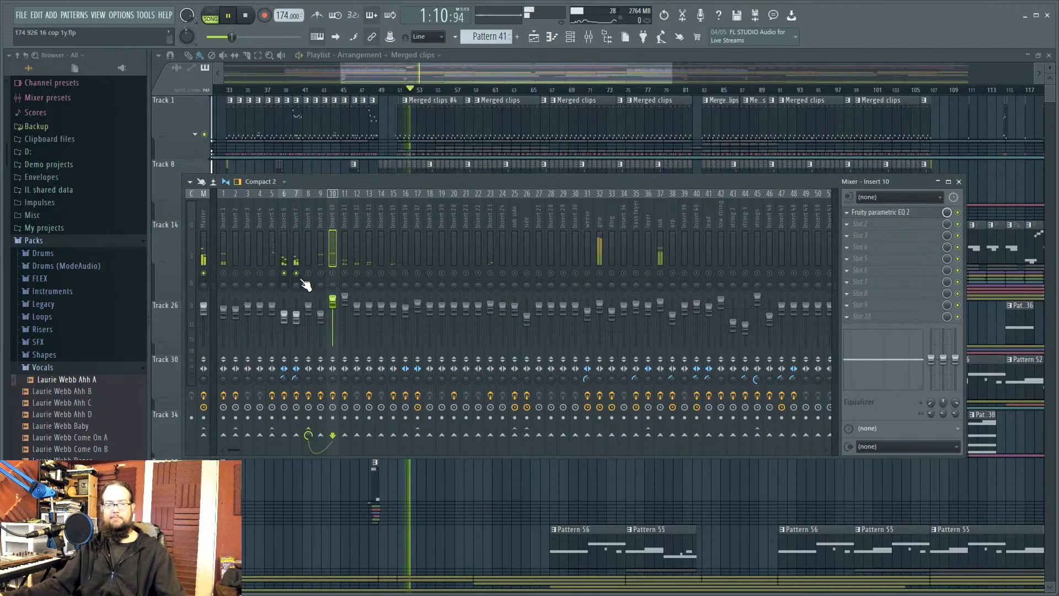
{"action": "key", "text": "space"}
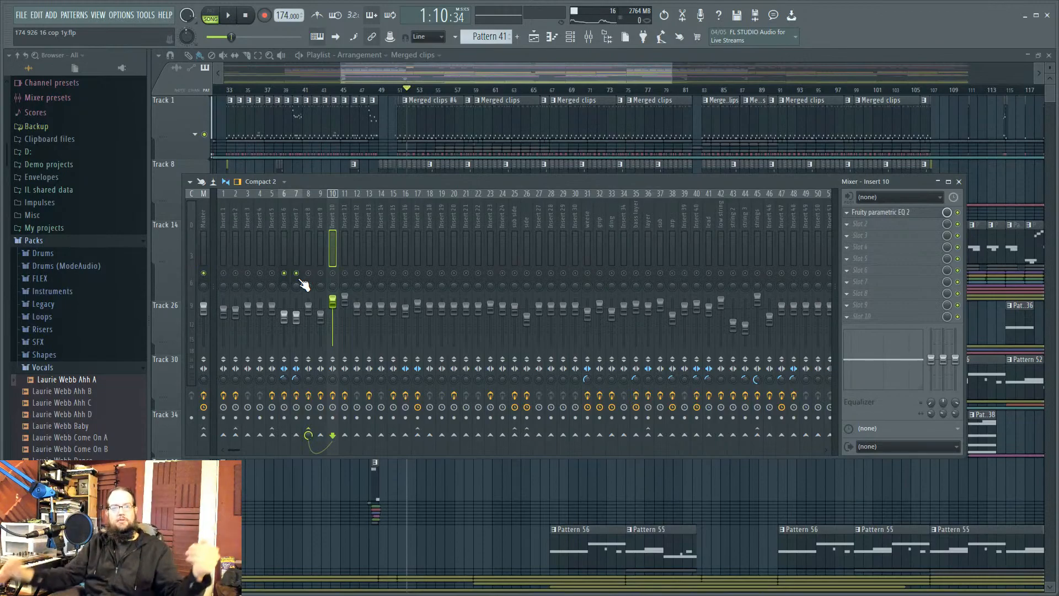
Step: Clear all solos, toggle Insert 6's mute during playback, and close the mixer with F9
{"action": "key", "text": "space"}
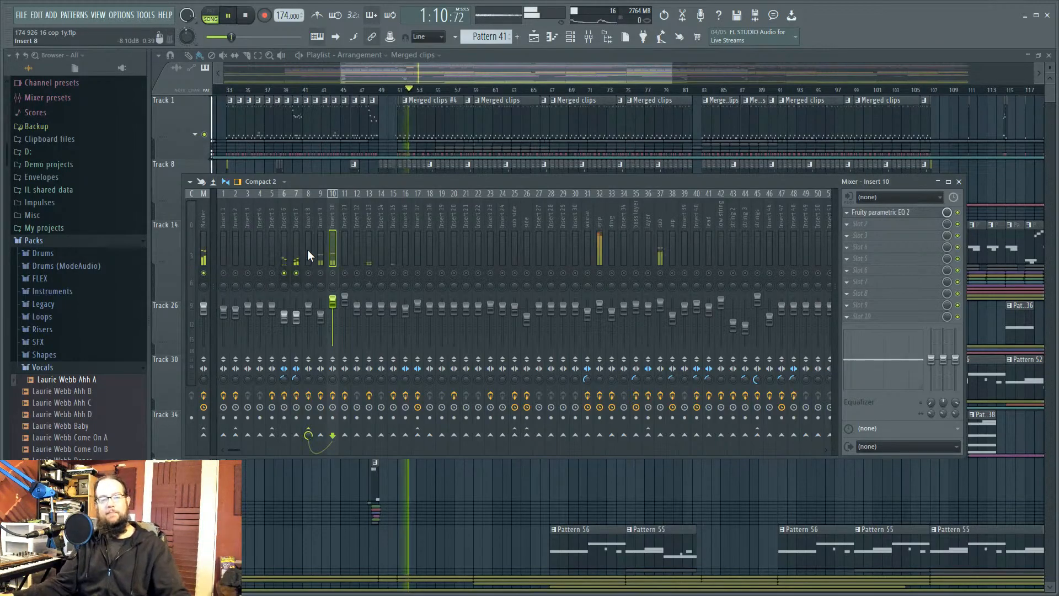
{"action": "key", "text": "space"}
{"action": "right_click", "coordinate": [357, 274]}
{"action": "right_click", "coordinate": [357, 273]}
{"action": "key", "text": "space"}
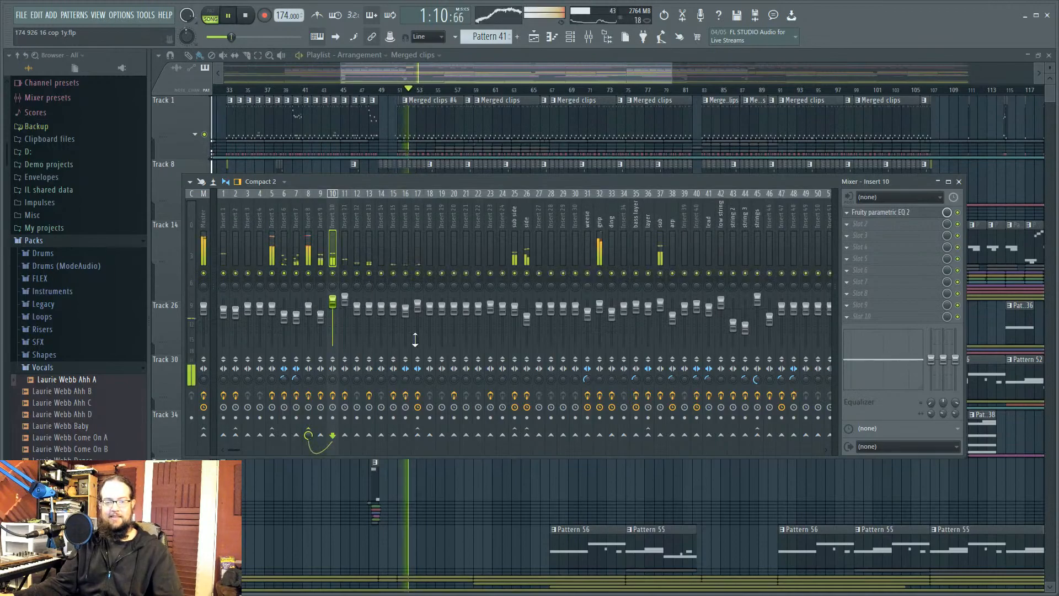
{"action": "left_click", "coordinate": [285, 274]}
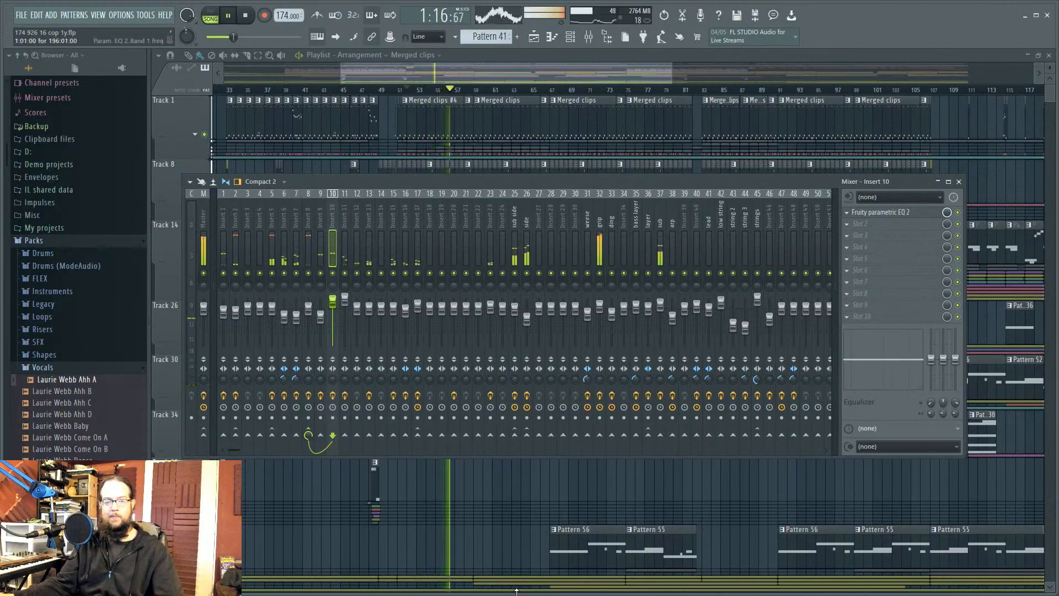
{"action": "key", "text": "space"}
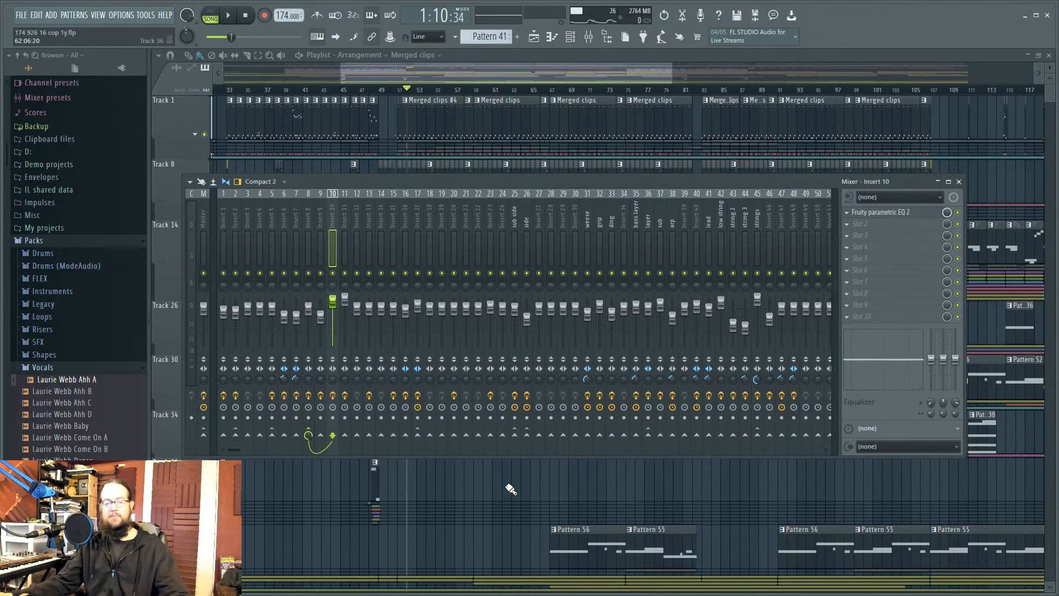
{"action": "key", "text": "F9"}
Step: Open the Merged clips and Superior Drummer 2 notes in the piano roll and preview D3
{"action": "scroll", "coordinate": [403, 242], "scroll_direction": "up", "scroll_amount": 8}
{"action": "double_click", "coordinate": [542, 113]}
{"action": "scroll", "coordinate": [273, 283], "scroll_direction": "down", "scroll_amount": 2}
{"action": "double_click", "coordinate": [254, 415]}
{"action": "left_click", "coordinate": [186, 419]}
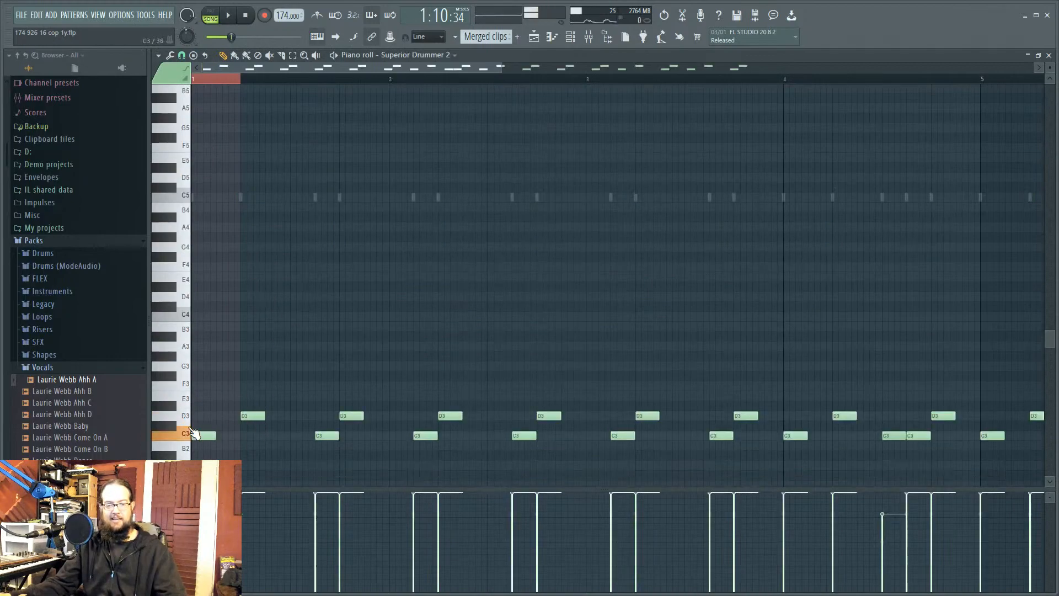
{"action": "scroll", "coordinate": [449, 319], "scroll_direction": "down", "scroll_amount": 3}
{"action": "scroll", "coordinate": [452, 321], "scroll_direction": "up", "scroll_amount": 10}
Step: Back in the playlist, pan across bars 12–86 and expand Track 1's group into Tracks 2–7
{"action": "left_click", "coordinate": [534, 37]}
{"action": "scroll", "coordinate": [608, 251], "scroll_direction": "up", "scroll_amount": 2}
{"action": "scroll", "coordinate": [617, 272], "scroll_direction": "down", "scroll_amount": 6}
{"action": "left_click_drag", "start_coordinate": [772, 260], "coordinate": [475, 265]}
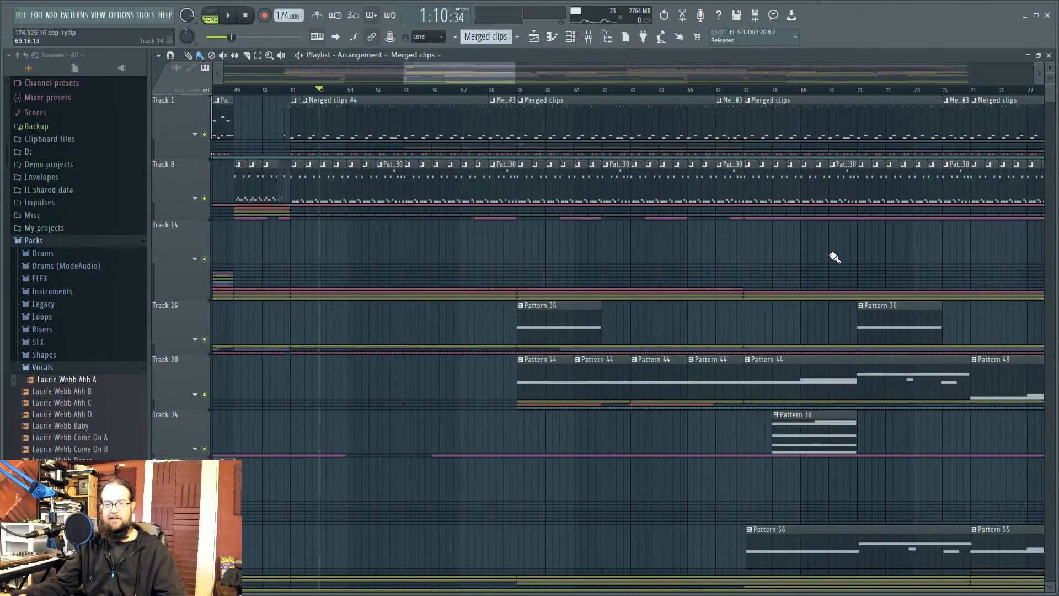
{"action": "left_click_drag", "start_coordinate": [831, 258], "coordinate": [429, 292]}
{"action": "scroll", "coordinate": [420, 293], "scroll_direction": "down", "scroll_amount": 4}
{"action": "left_click_drag", "start_coordinate": [322, 275], "coordinate": [758, 293]}
{"action": "scroll", "coordinate": [621, 236], "scroll_direction": "up", "scroll_amount": 4}
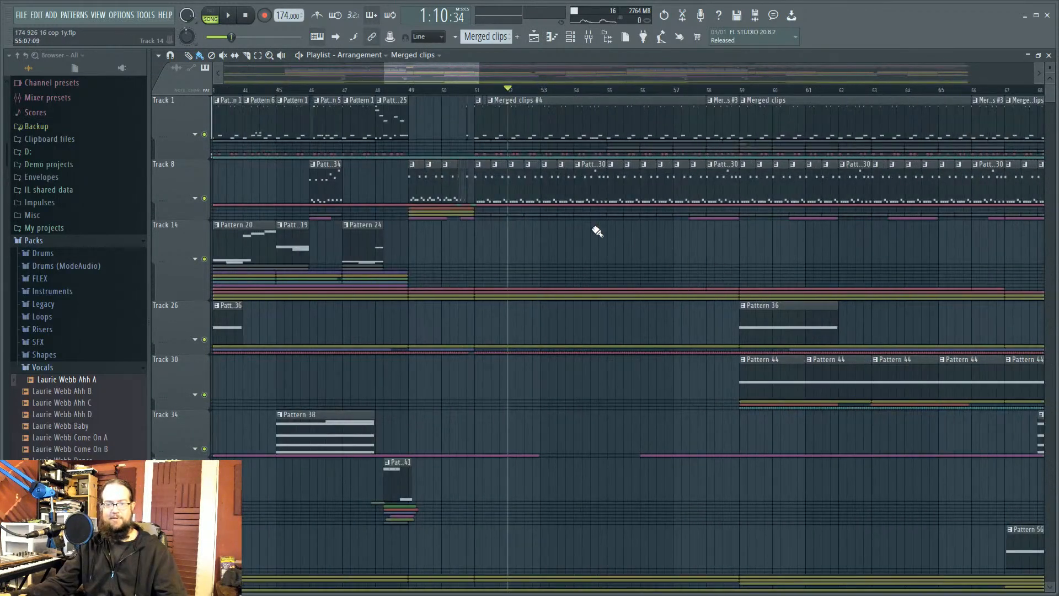
{"action": "left_click", "coordinate": [195, 134]}
Step: Open Pattern 12's notes and audition the F#3 and C#4 drum sounds repeatedly
{"action": "scroll", "coordinate": [516, 215], "scroll_direction": "up", "scroll_amount": 3}
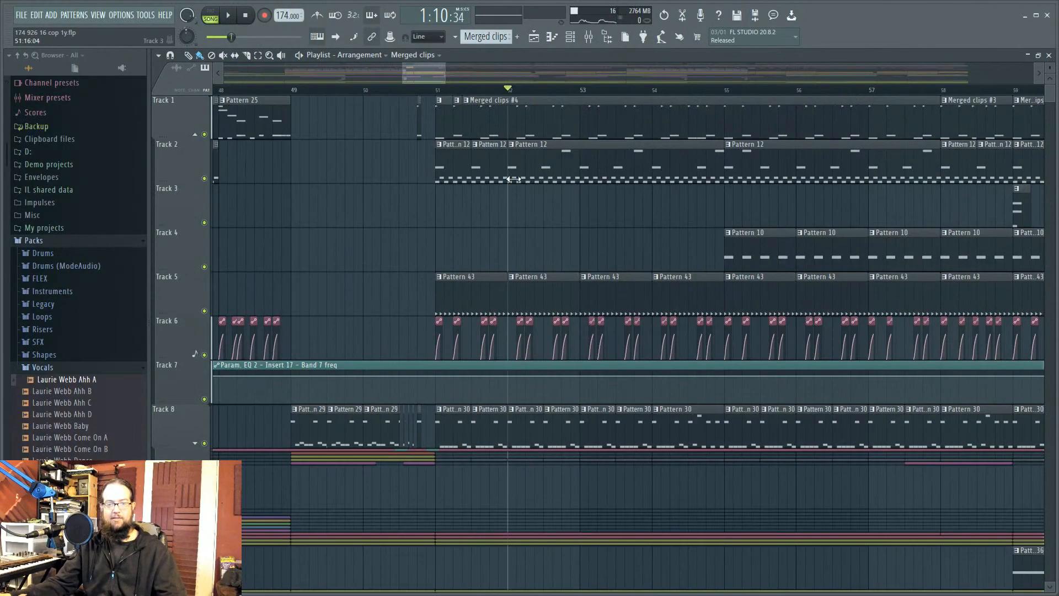
{"action": "double_click", "coordinate": [523, 165]}
{"action": "scroll", "coordinate": [394, 321], "scroll_direction": "down", "scroll_amount": 4}
{"action": "scroll", "coordinate": [353, 323], "scroll_direction": "up", "scroll_amount": 1}
{"action": "left_click", "coordinate": [175, 392]}
{"action": "left_click", "coordinate": [173, 408]}
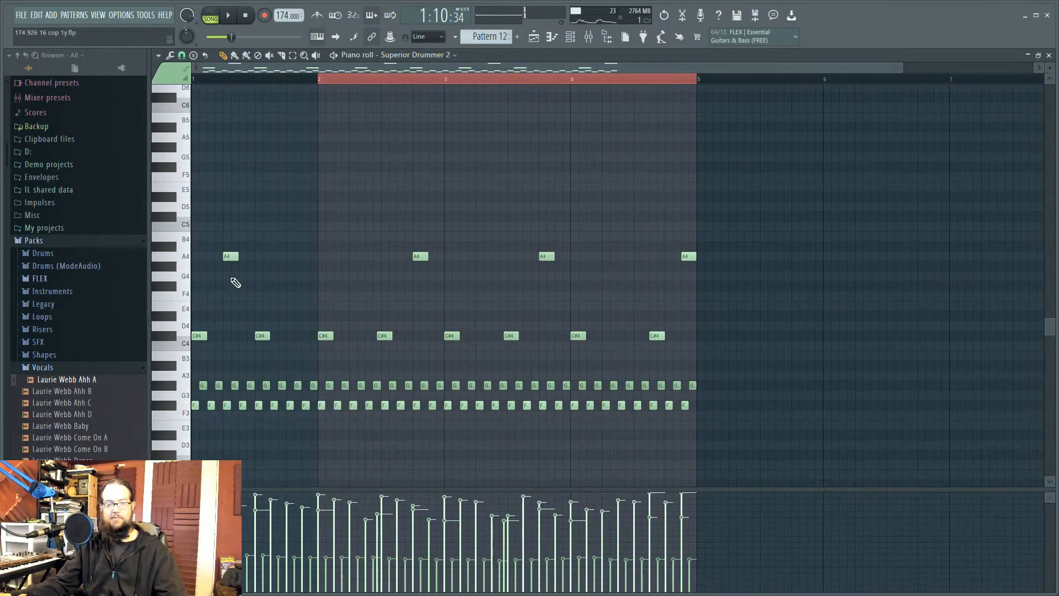
{"action": "left_click", "coordinate": [177, 339]}
{"action": "left_click", "coordinate": [165, 337]}
{"action": "left_click", "coordinate": [167, 337]}
{"action": "left_click", "coordinate": [170, 339]}
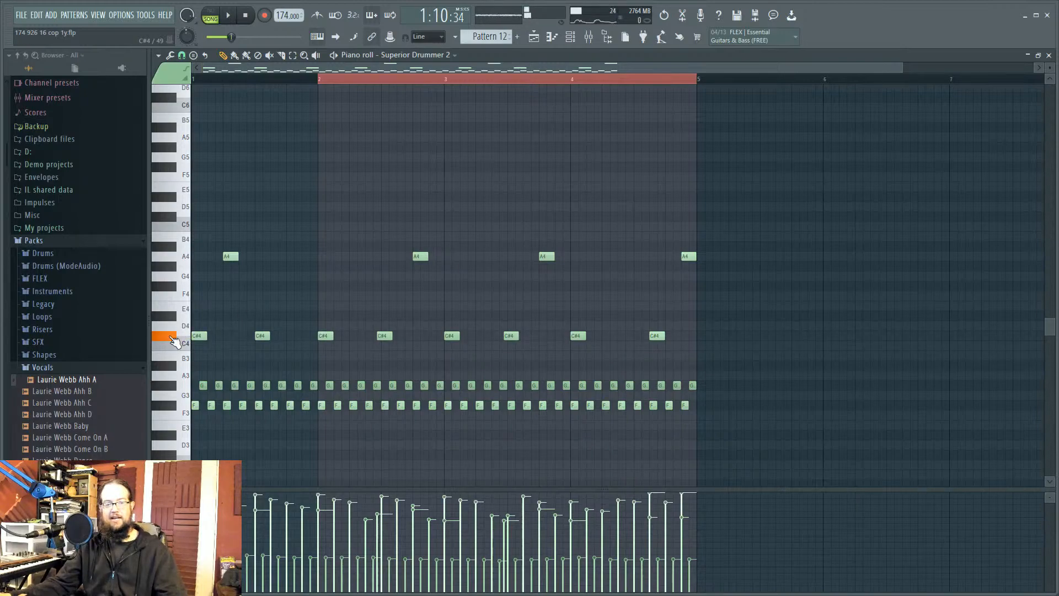
{"action": "left_click", "coordinate": [171, 339]}
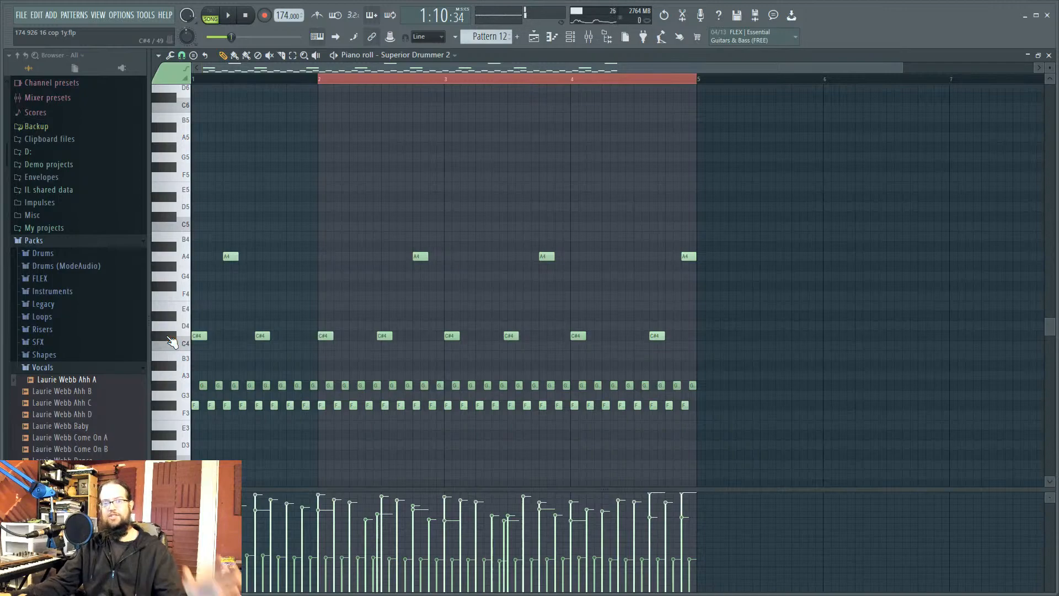
{"action": "left_click", "coordinate": [172, 341]}
{"action": "left_click", "coordinate": [172, 341]}
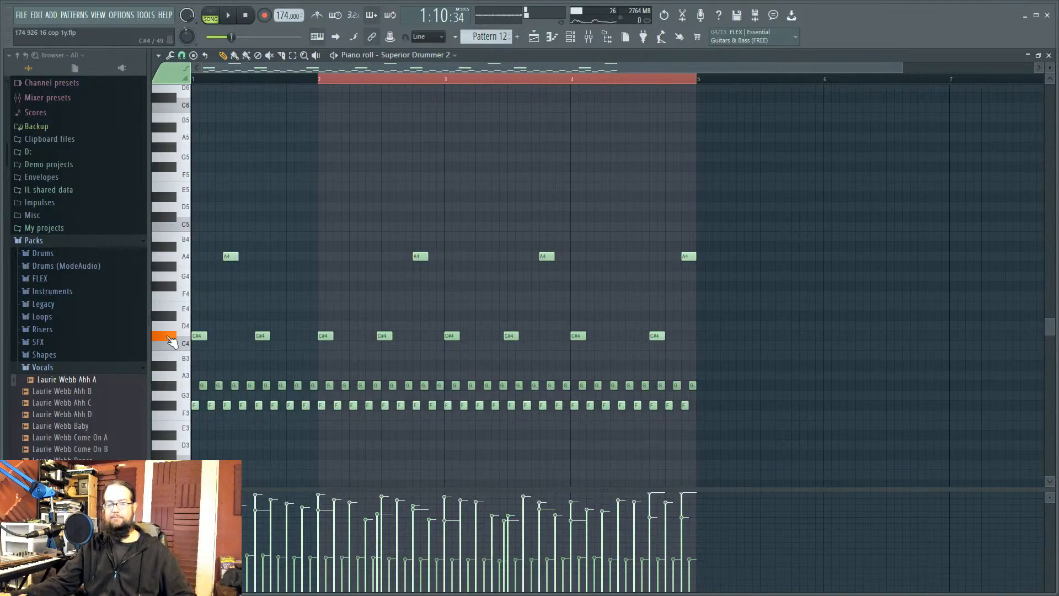
{"action": "left_click", "coordinate": [172, 341]}
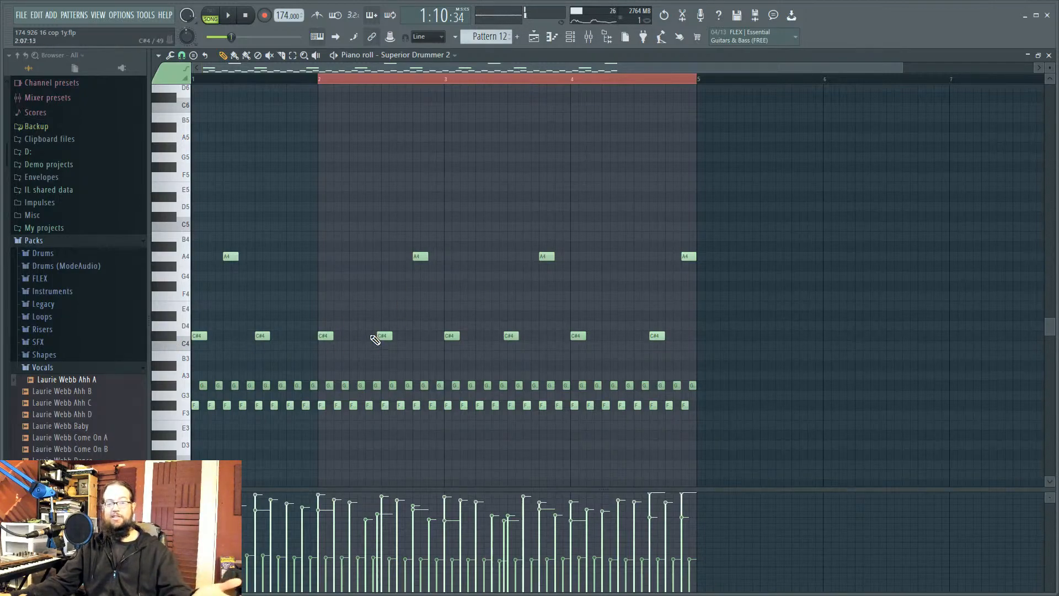
Step: Return to the playlist and play the song from about bar 57.6, then stop
{"action": "left_click", "coordinate": [538, 36]}
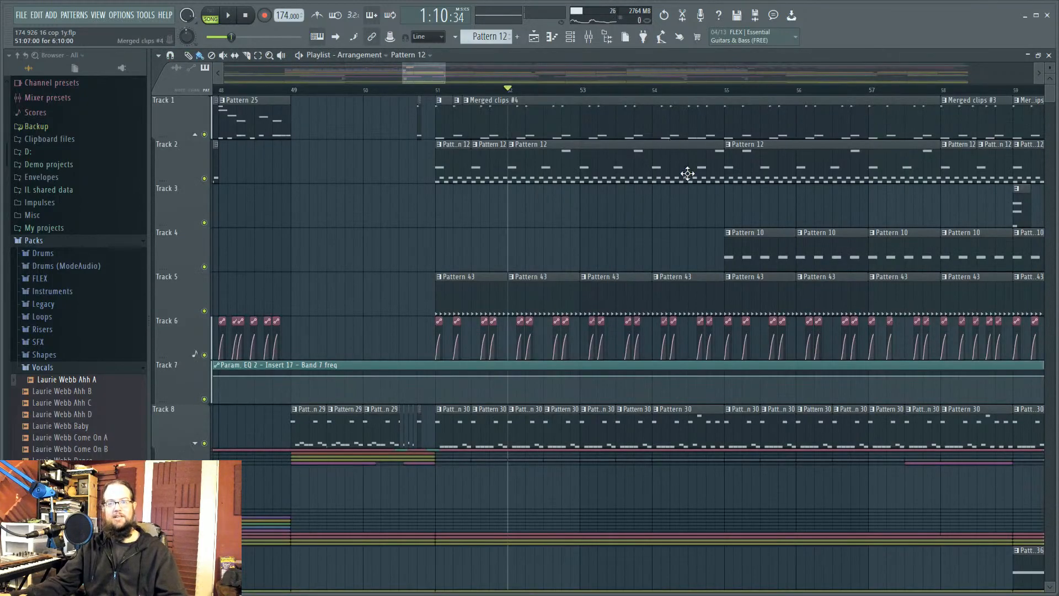
{"action": "left_click_drag", "start_coordinate": [688, 91], "coordinate": [919, 95]}
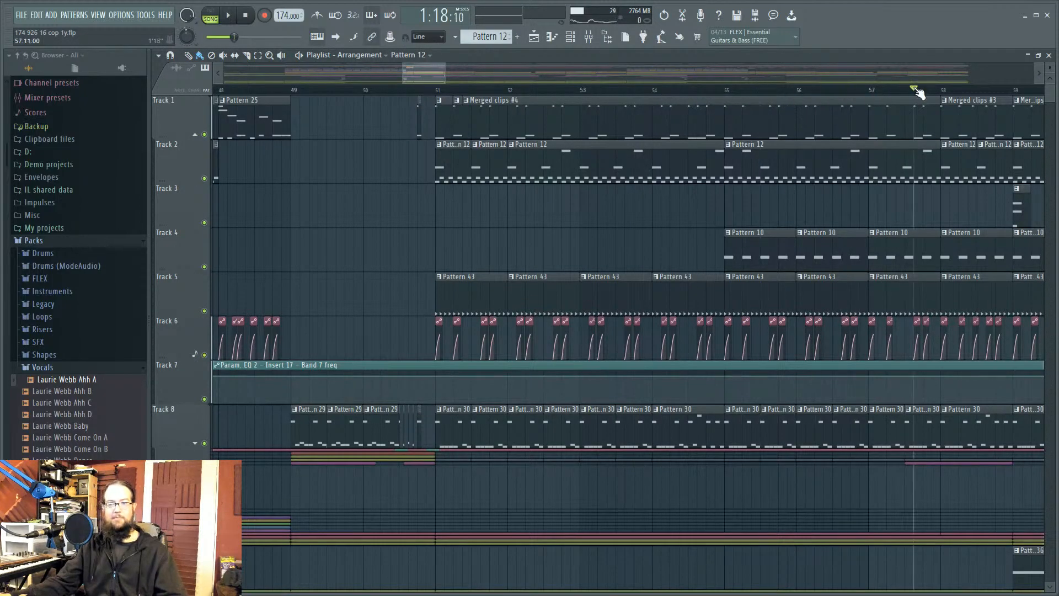
{"action": "left_click_drag", "start_coordinate": [909, 200], "coordinate": [793, 202]}
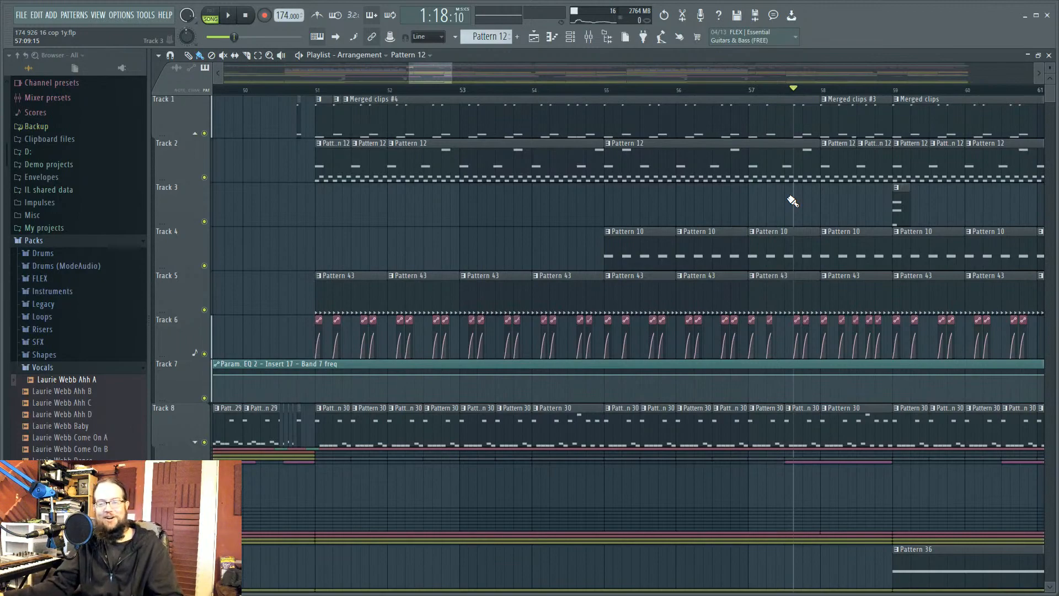
{"action": "key", "text": "space"}
{"action": "key", "text": "space"}
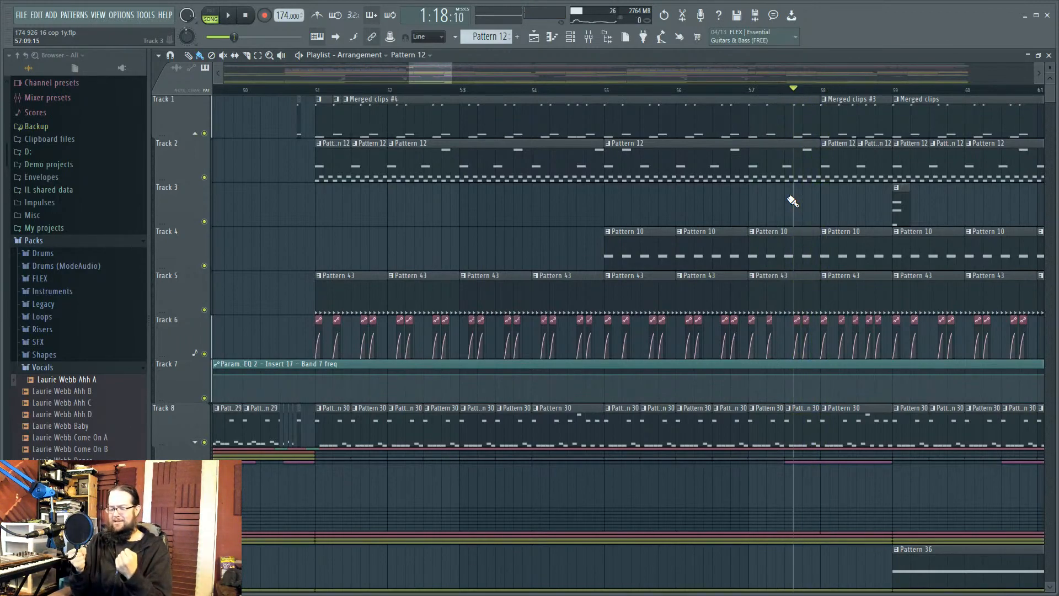
{"action": "key", "text": "space"}
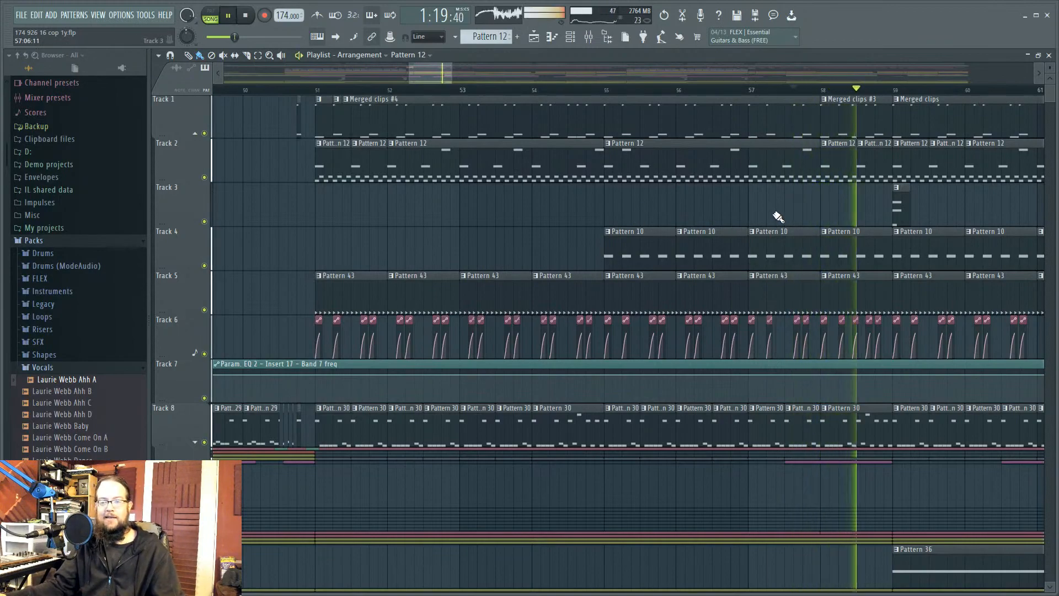
{"action": "key", "text": "space"}
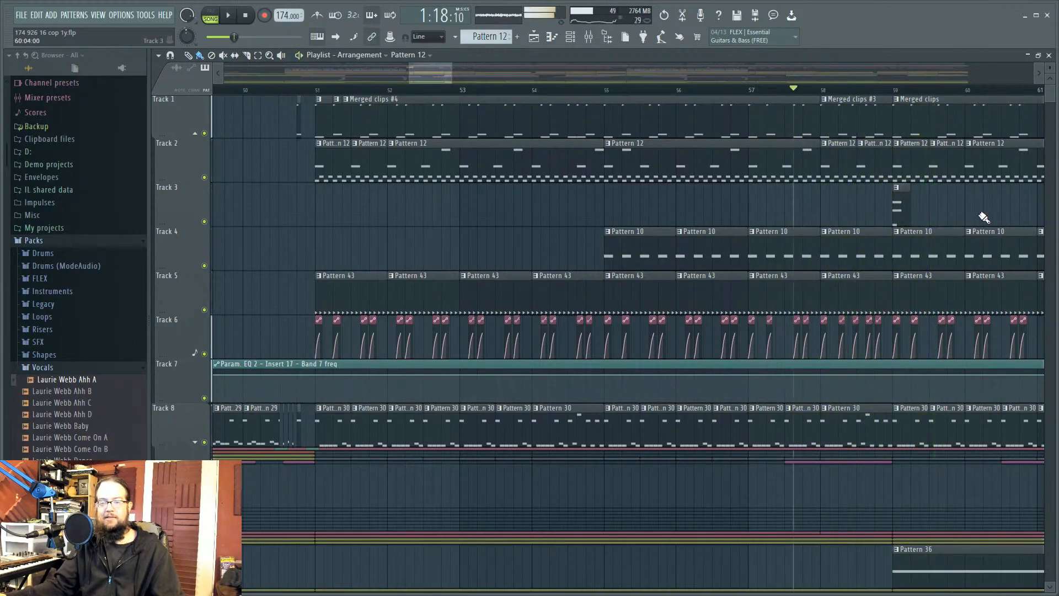
Step: Select the short Pattern 8 clip on Track 3 as the current pattern
{"action": "scroll", "coordinate": [573, 246], "scroll_direction": "right", "scroll_amount": 4}
{"action": "left_click", "coordinate": [576, 209]}
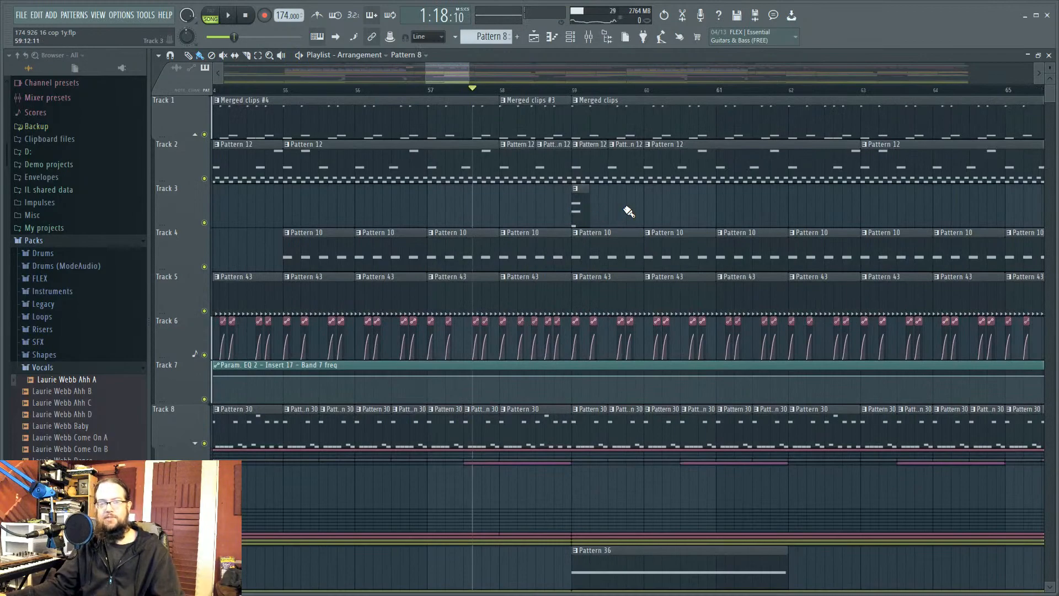
{"action": "scroll", "coordinate": [629, 211], "scroll_direction": "down", "scroll_amount": 3}
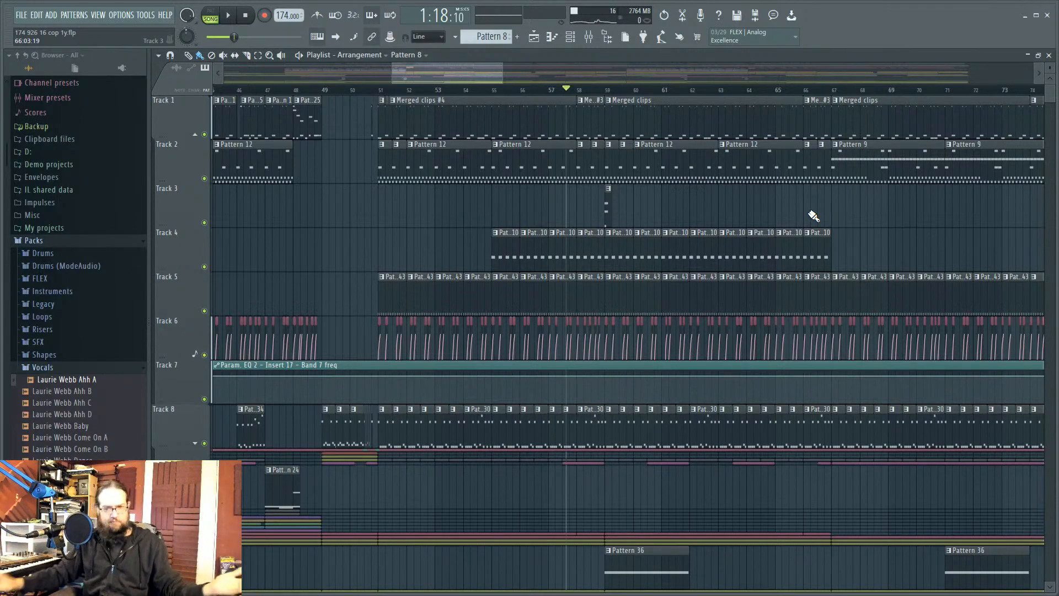
{"action": "left_click", "coordinate": [588, 36]}
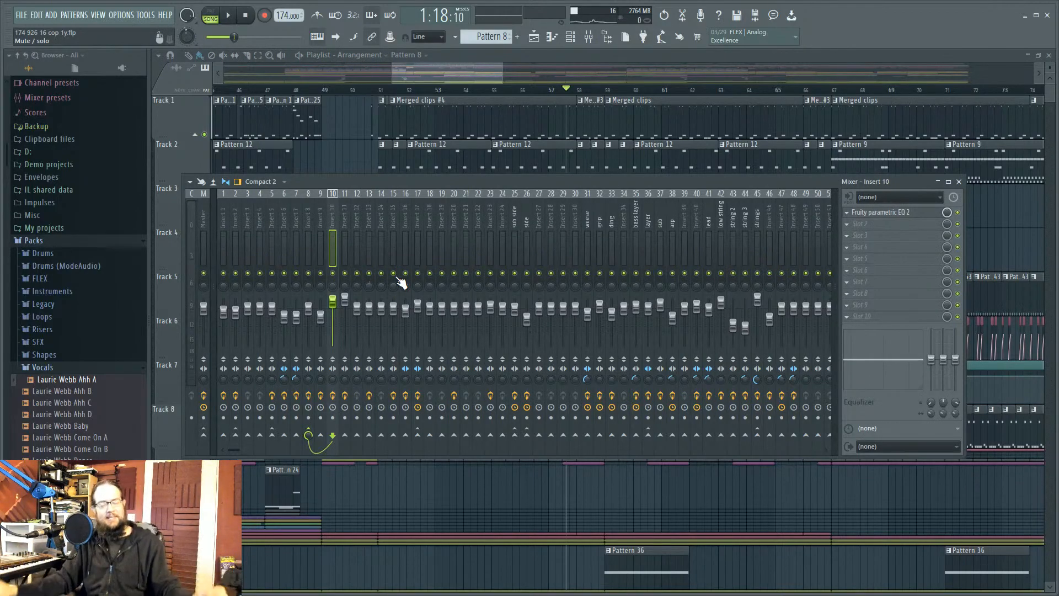
{"action": "key", "text": "F9"}
Step: Zoom the playlist in on Track 6's Balance – side – Volume automation clips around bar 57
{"action": "scroll", "coordinate": [868, 234], "scroll_direction": "down", "scroll_amount": 3}
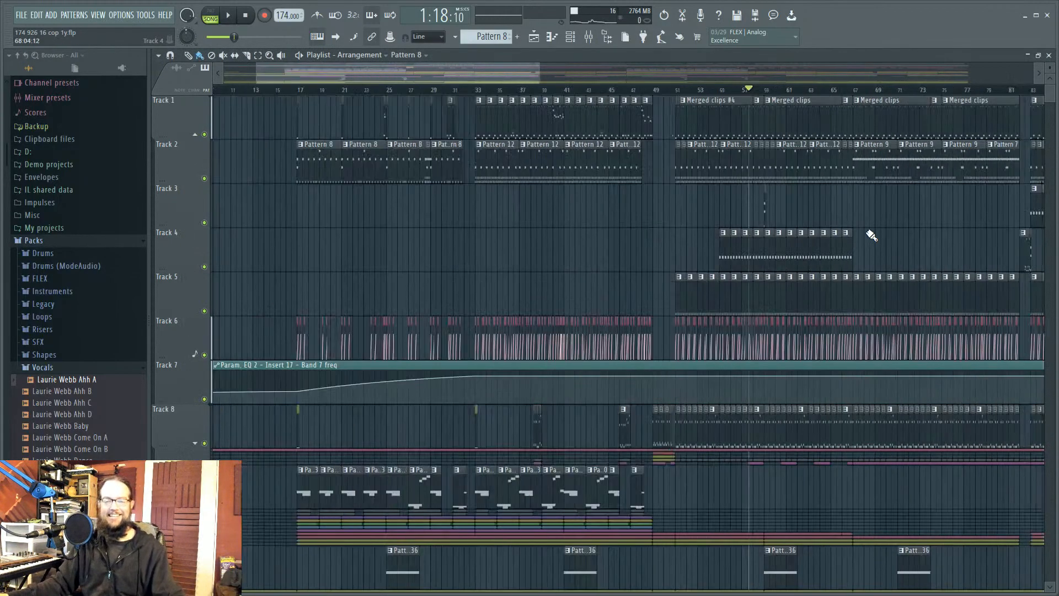
{"action": "scroll", "coordinate": [664, 265], "scroll_direction": "right", "scroll_amount": 5}
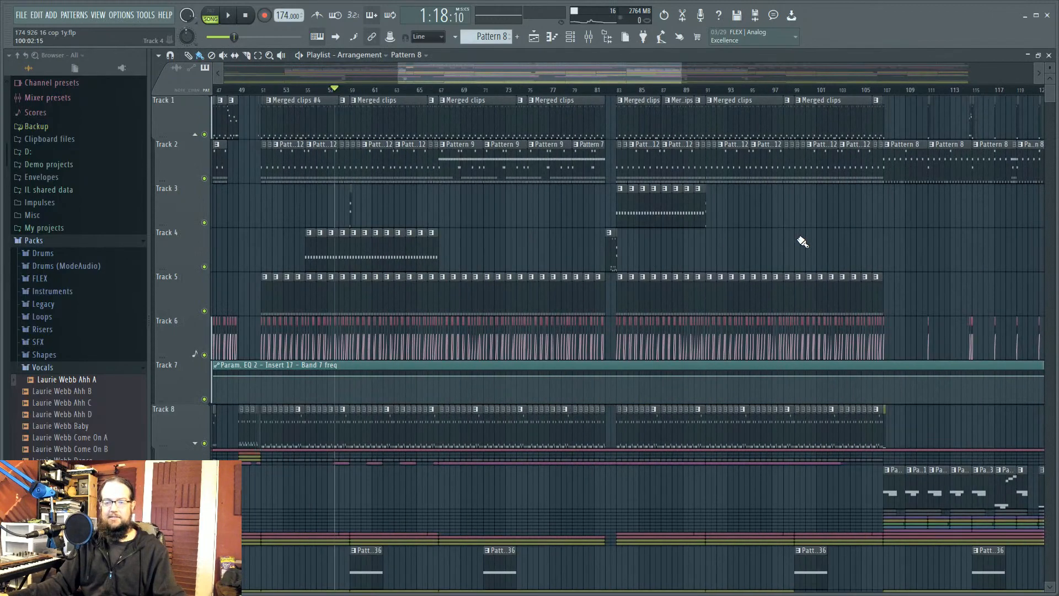
{"action": "scroll", "coordinate": [679, 259], "scroll_direction": "left", "scroll_amount": 4}
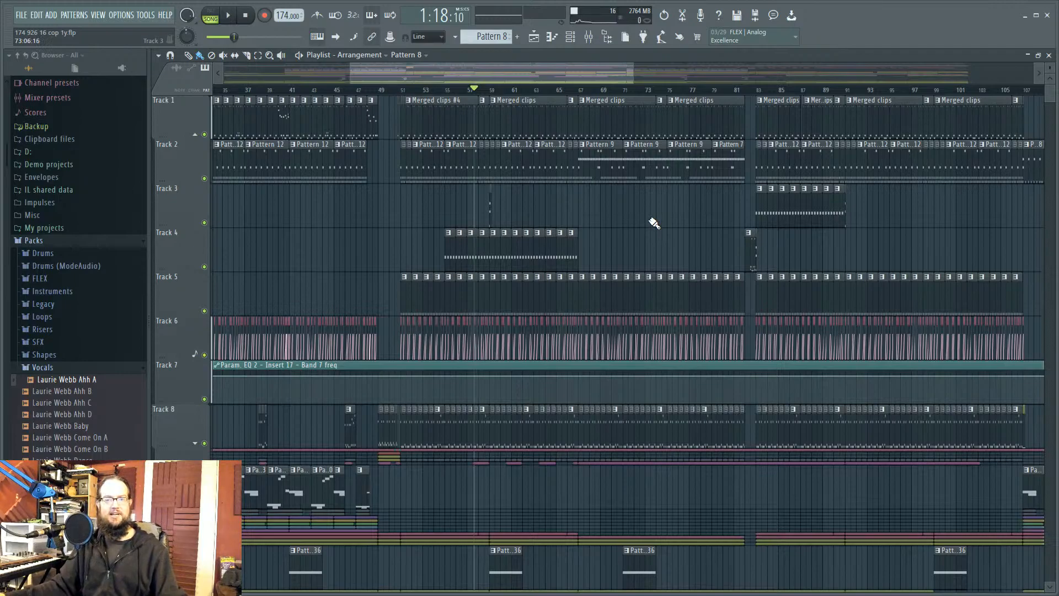
{"action": "scroll", "coordinate": [653, 221], "scroll_direction": "down", "scroll_amount": 2}
{"action": "scroll", "coordinate": [570, 244], "scroll_direction": "up", "scroll_amount": 3}
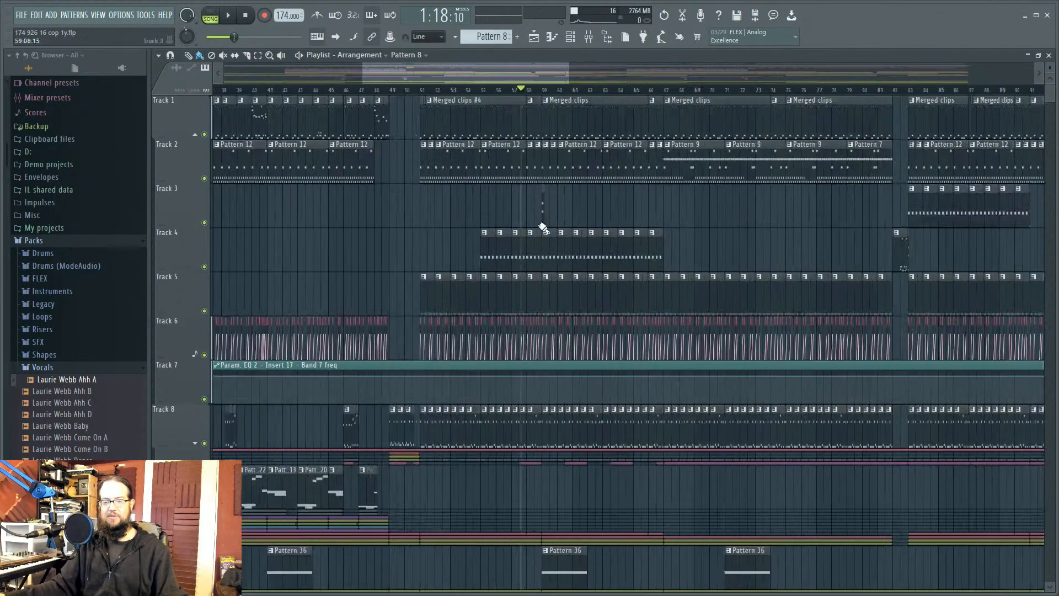
{"action": "scroll", "coordinate": [476, 317], "scroll_direction": "up", "scroll_amount": 5}
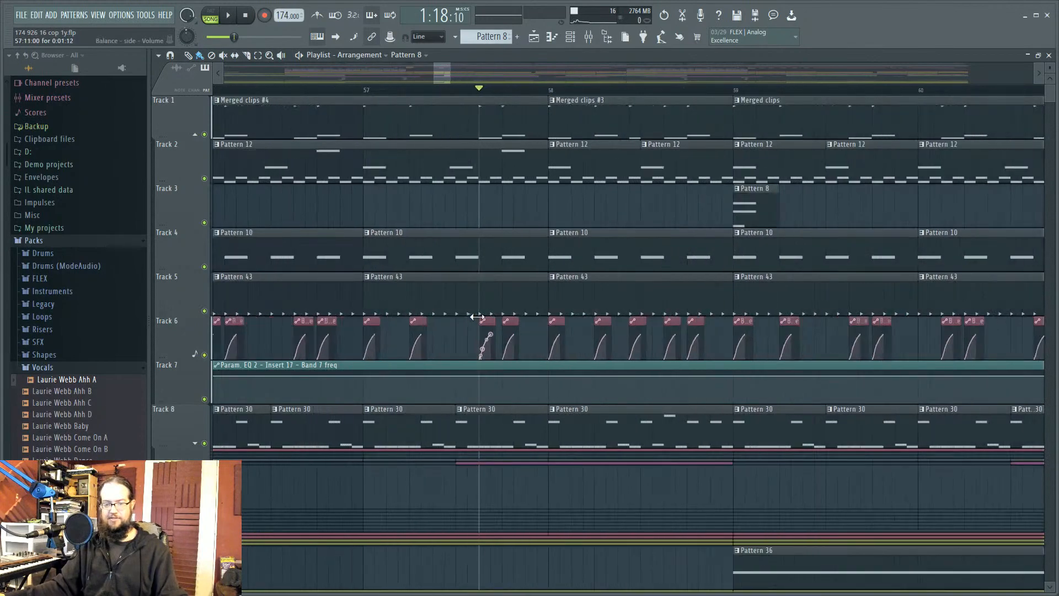
{"action": "scroll", "coordinate": [477, 316], "scroll_direction": "up", "scroll_amount": 3}
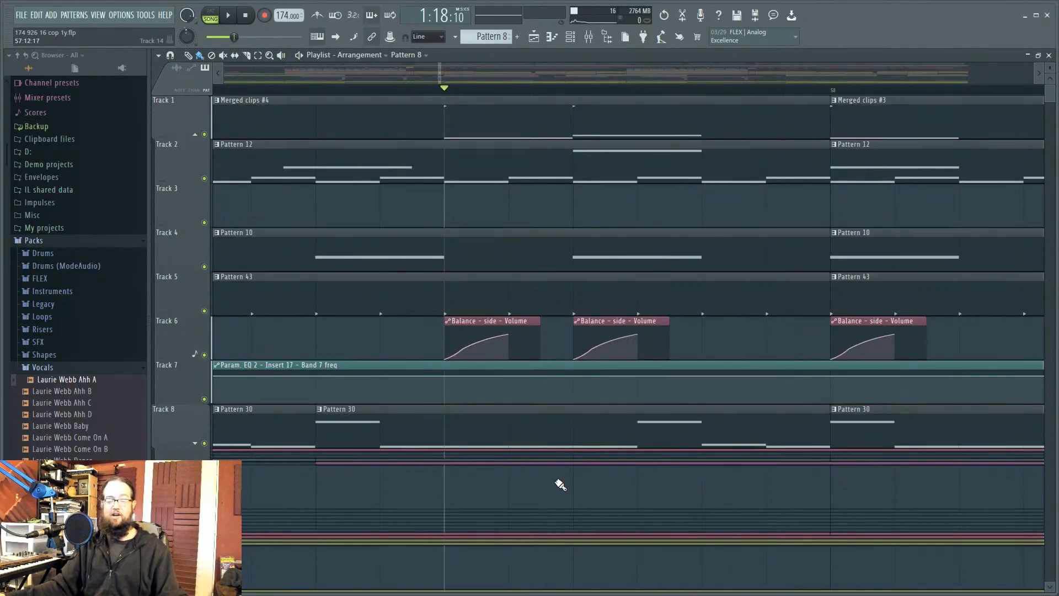
{"action": "mouse_move", "coordinate": [479, 341]}
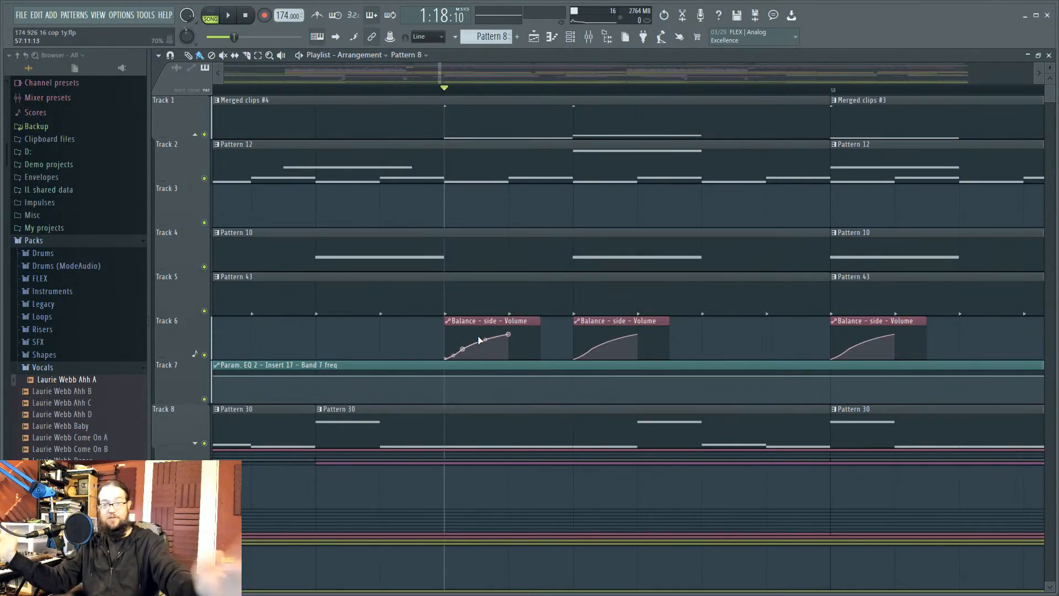
Step: Open the mixer on insert 26 'side' and show its Fruity Balance window at -INF dB
{"action": "left_click", "coordinate": [589, 37]}
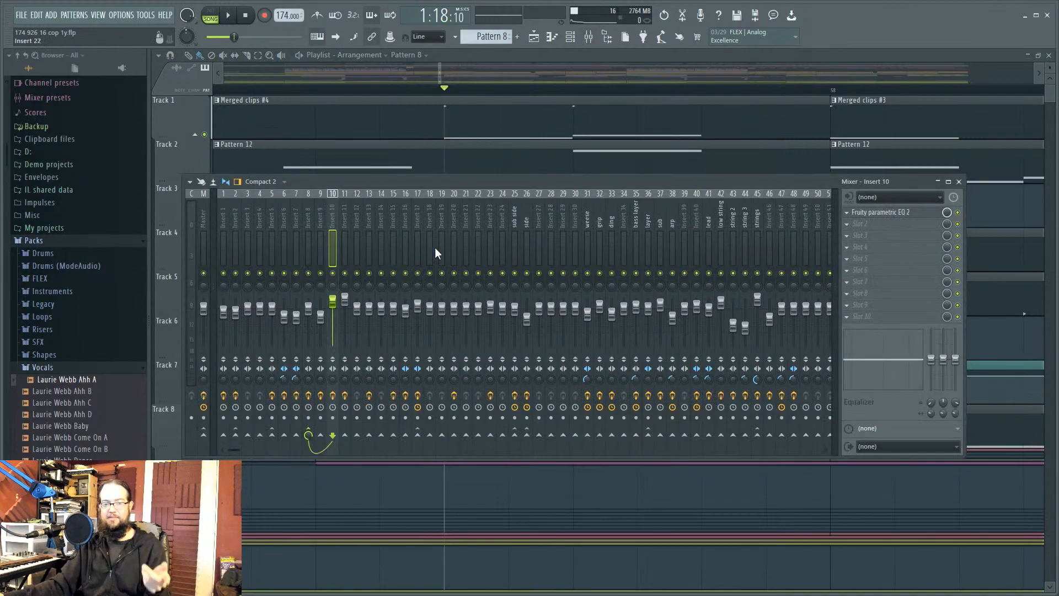
{"action": "left_click", "coordinate": [885, 214]}
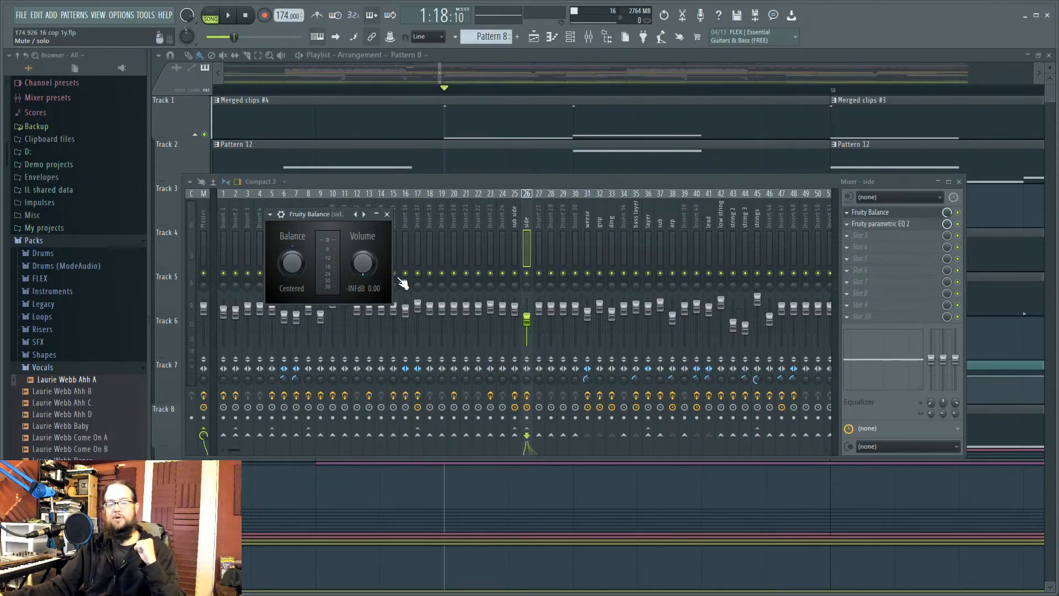
Step: Select insert 25 'sub side', view its Fruity Balance and low-pass Parametric EQ 2, and play
{"action": "left_click", "coordinate": [517, 244]}
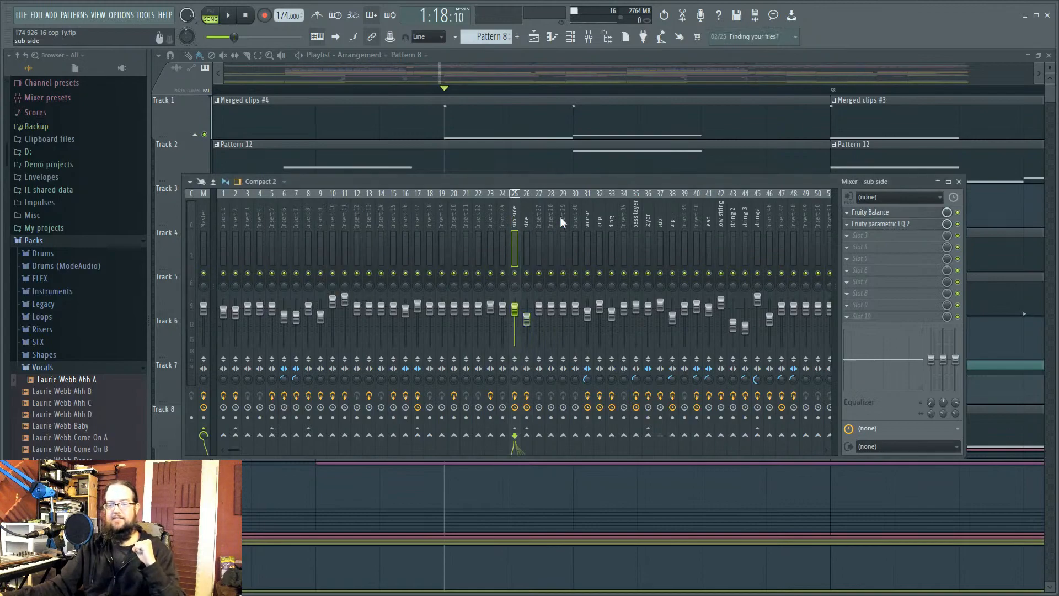
{"action": "left_click", "coordinate": [896, 214]}
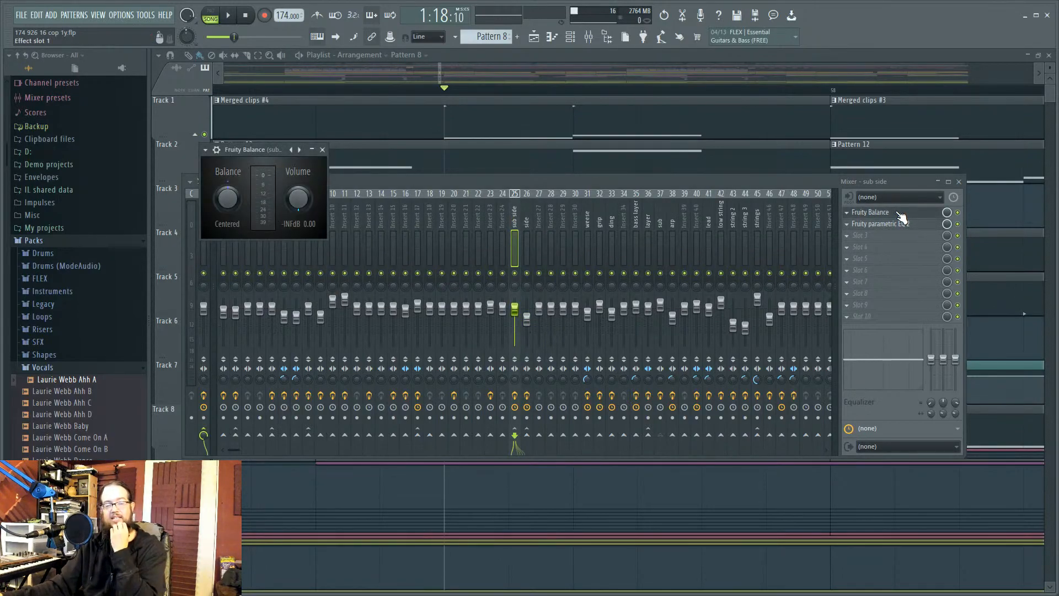
{"action": "left_click", "coordinate": [907, 225]}
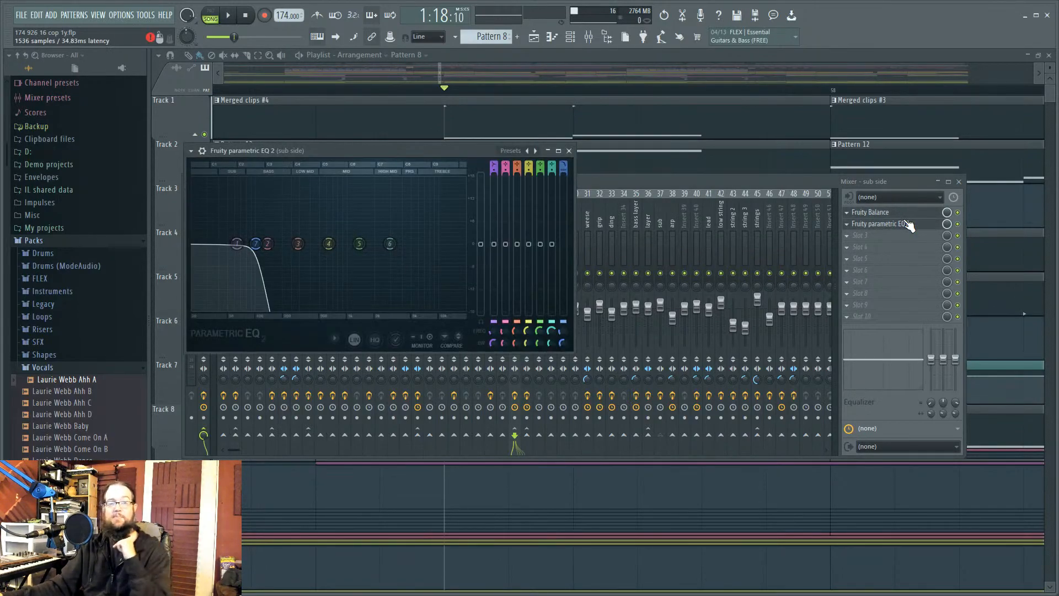
{"action": "left_click", "coordinate": [916, 182]}
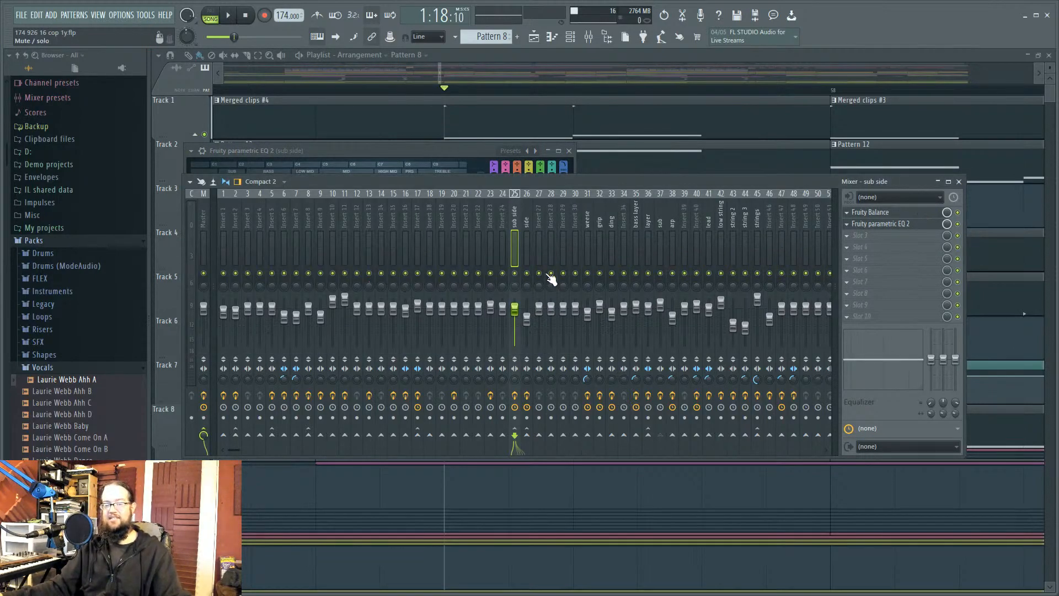
{"action": "left_click", "coordinate": [929, 225]}
{"action": "left_click", "coordinate": [930, 225]}
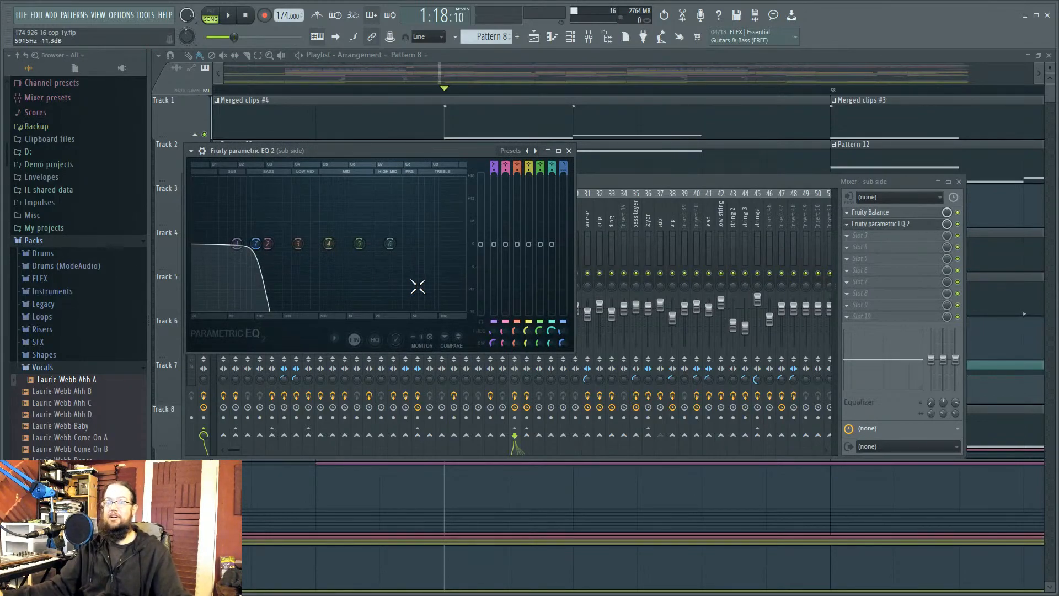
{"action": "left_click", "coordinate": [680, 178]}
{"action": "key", "text": "space"}
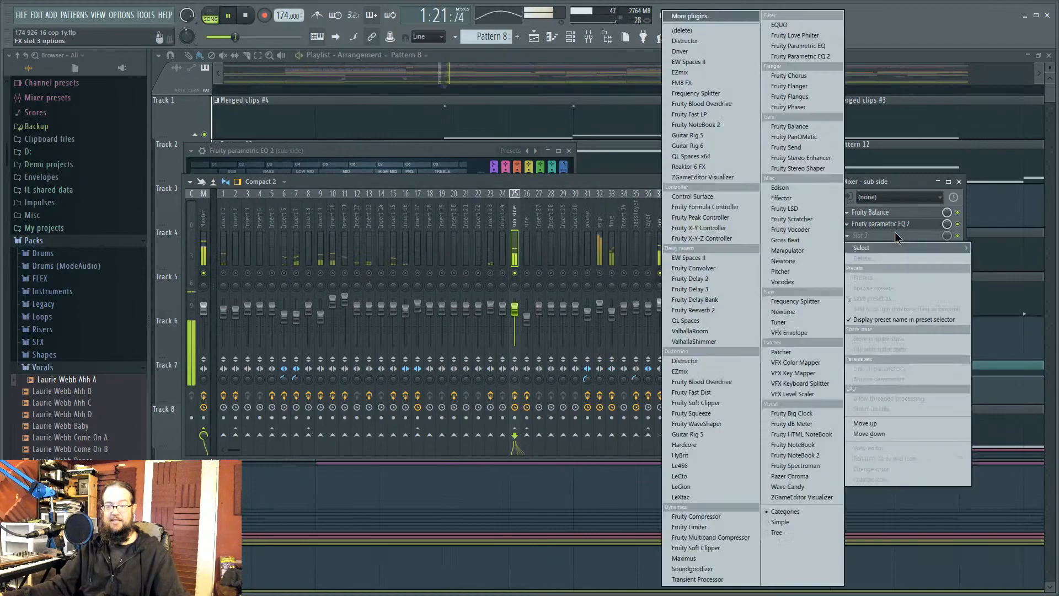
Step: Drag the sub side EQ's band 7 low-pass up to about 20 kHz and check it in playback
{"action": "left_click", "coordinate": [882, 212]}
{"action": "left_click", "coordinate": [917, 225]}
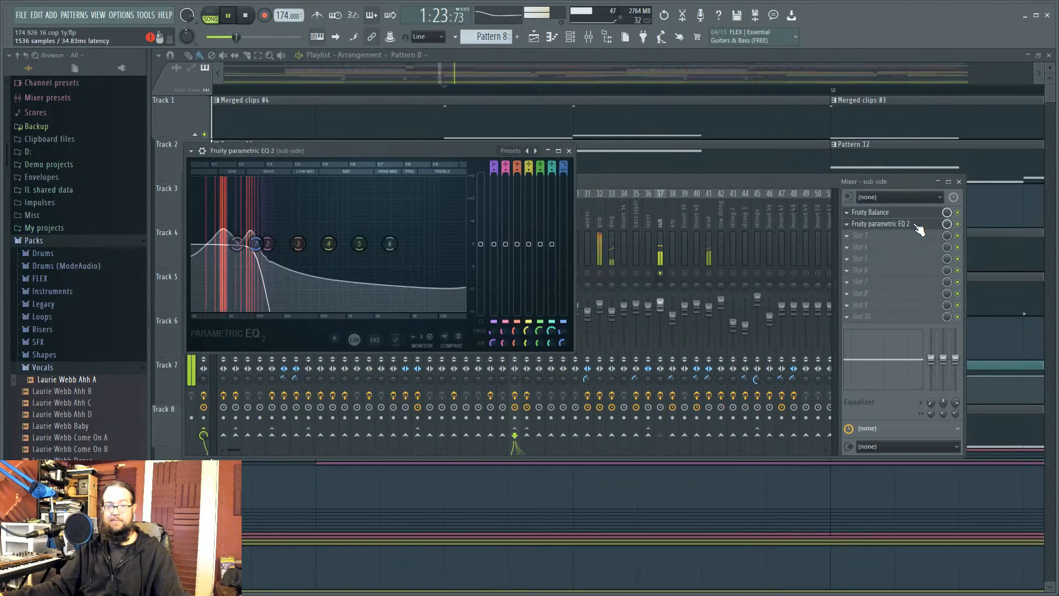
{"action": "left_click_drag", "start_coordinate": [401, 243], "coordinate": [450, 245]}
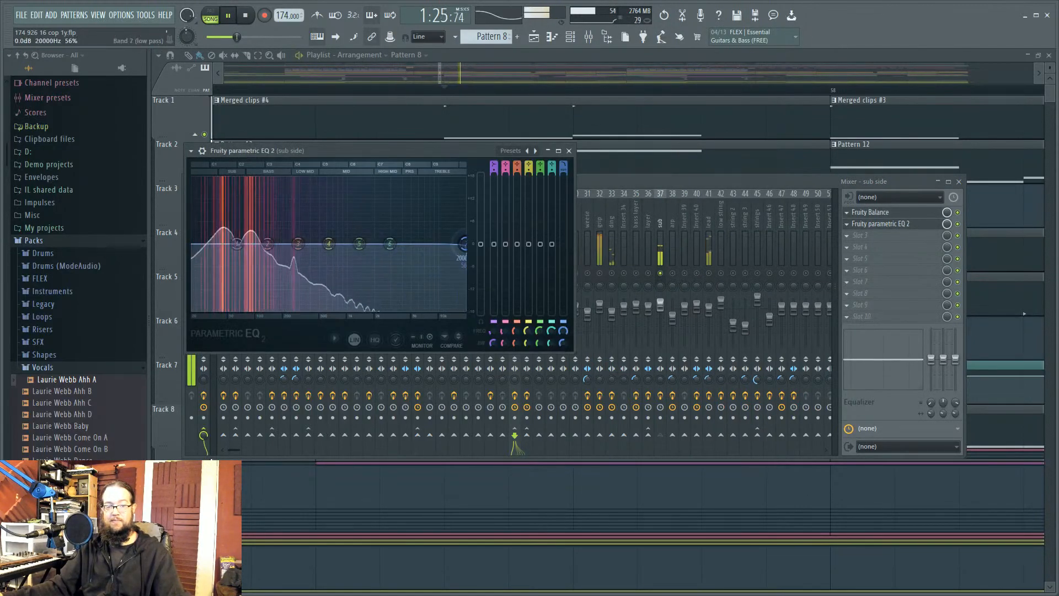
{"action": "key", "text": "space"}
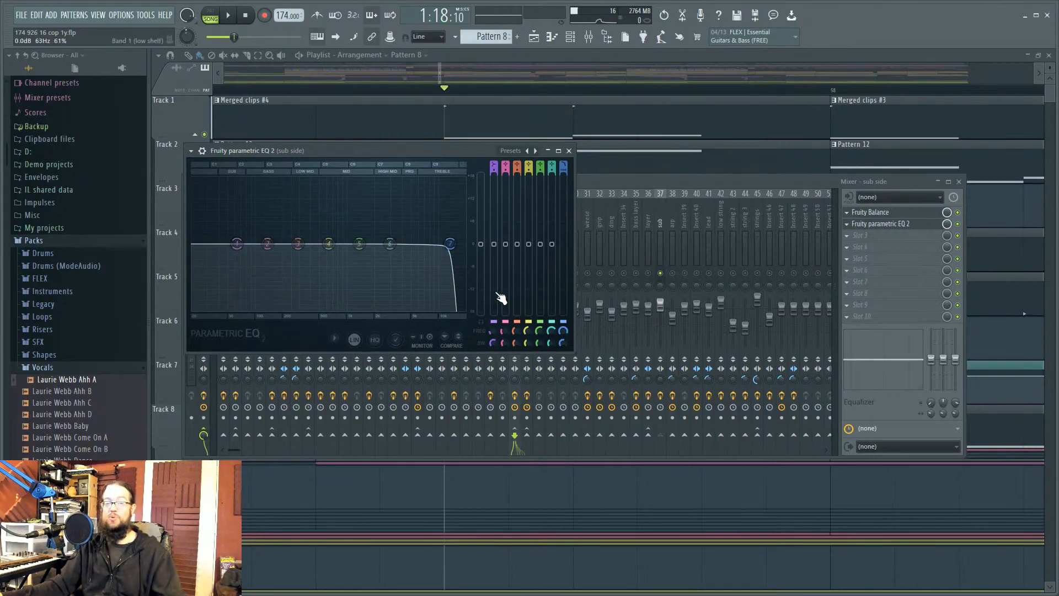
{"action": "key", "text": "space"}
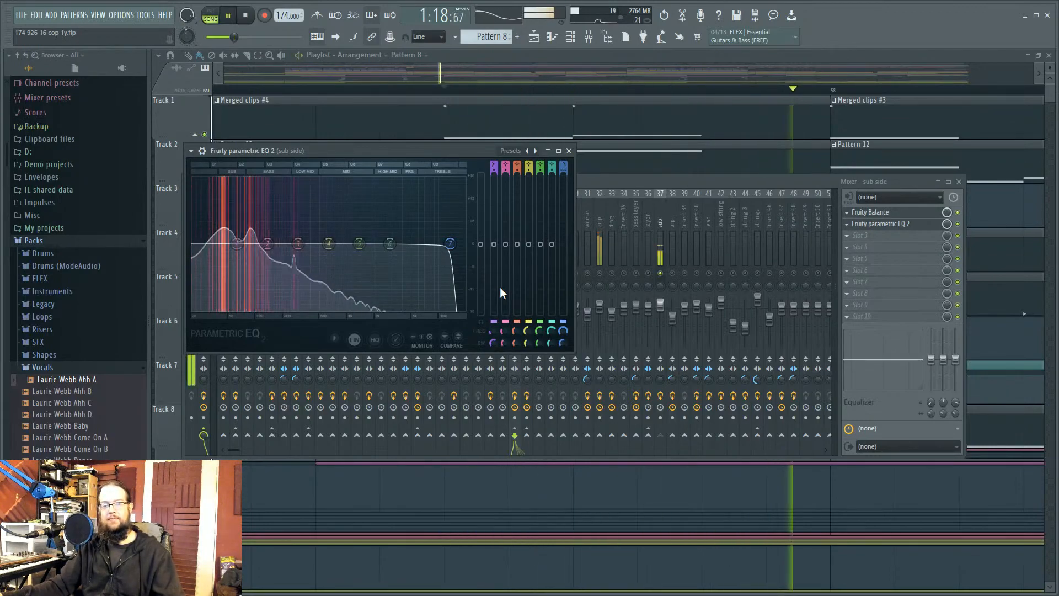
{"action": "key", "text": "space"}
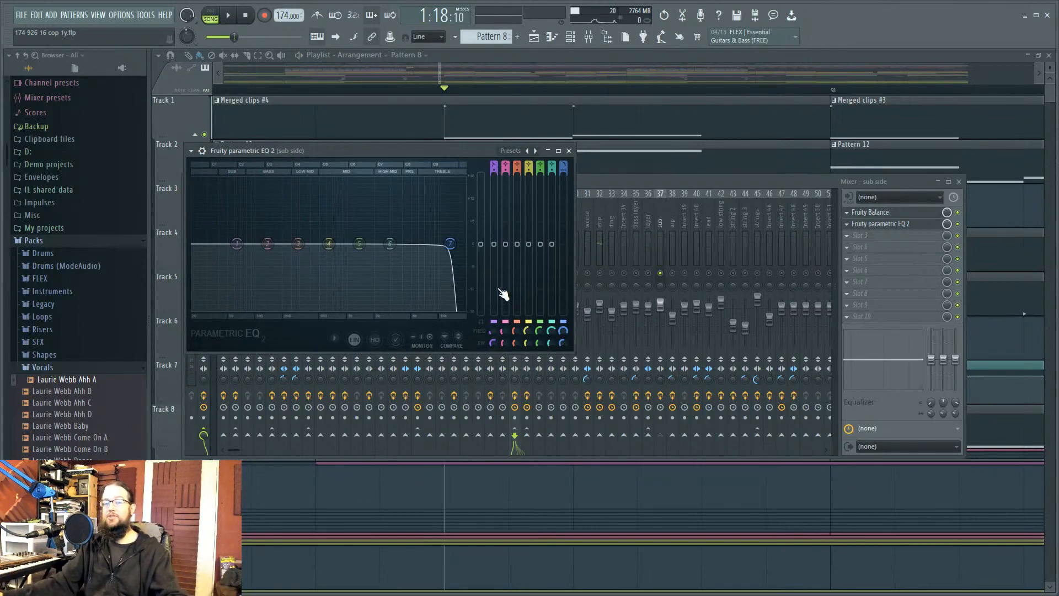
{"action": "left_click", "coordinate": [897, 215]}
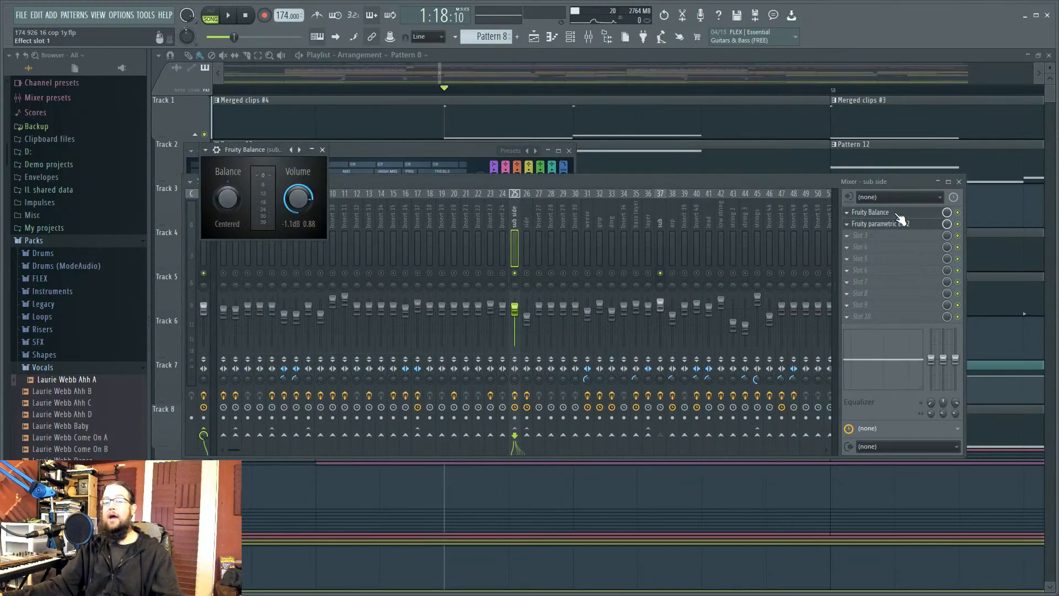
Step: Pull the sub side EQ's low-pass cutoff back down to a steep low roll-off while listening
{"action": "right_click", "coordinate": [305, 200]}
{"action": "left_click", "coordinate": [1002, 239]}
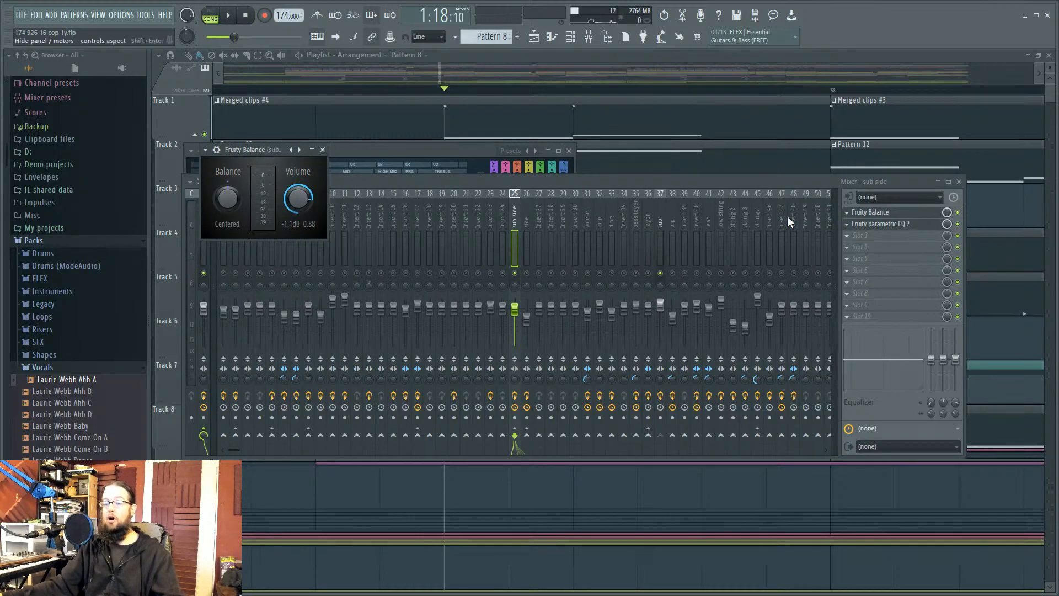
{"action": "left_click_drag", "start_coordinate": [707, 179], "coordinate": [611, 207]}
{"action": "left_click", "coordinate": [815, 259]}
{"action": "left_click", "coordinate": [816, 258]}
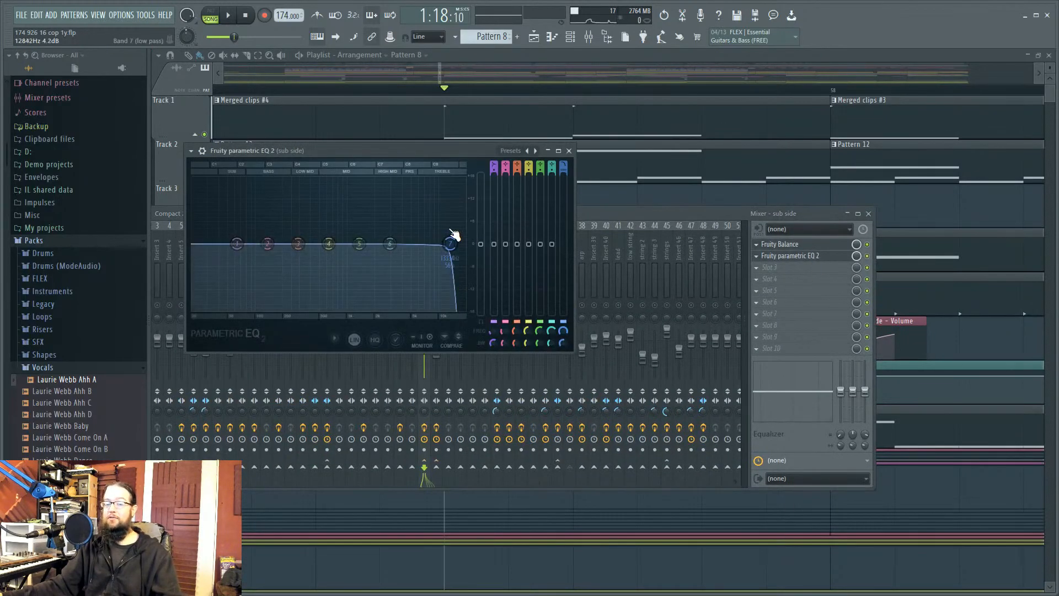
{"action": "left_click_drag", "start_coordinate": [453, 244], "coordinate": [275, 243]}
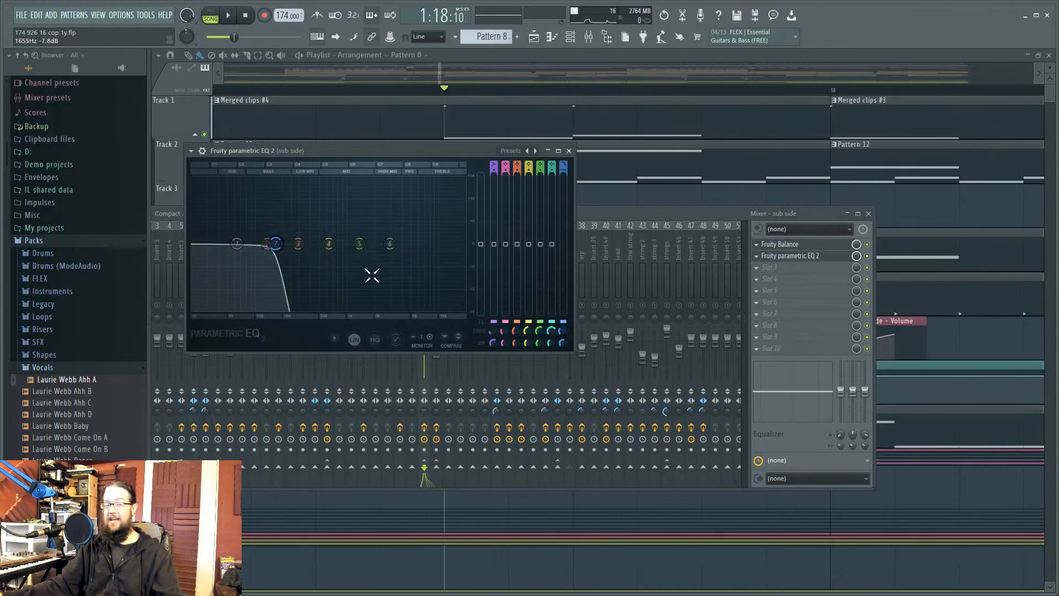
{"action": "key", "text": "space"}
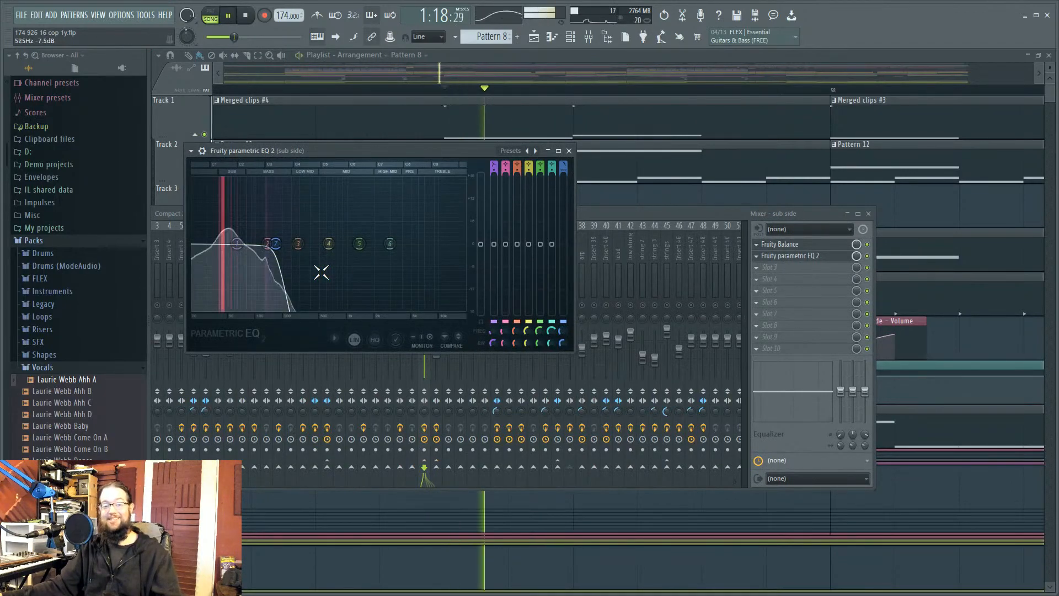
{"action": "mouse_move", "coordinate": [276, 243]}
{"action": "left_mouse_down"}
{"action": "mouse_move", "coordinate": [227, 243]}
{"action": "mouse_move", "coordinate": [266, 243]}
{"action": "left_mouse_up"}
{"action": "key", "text": "space"}
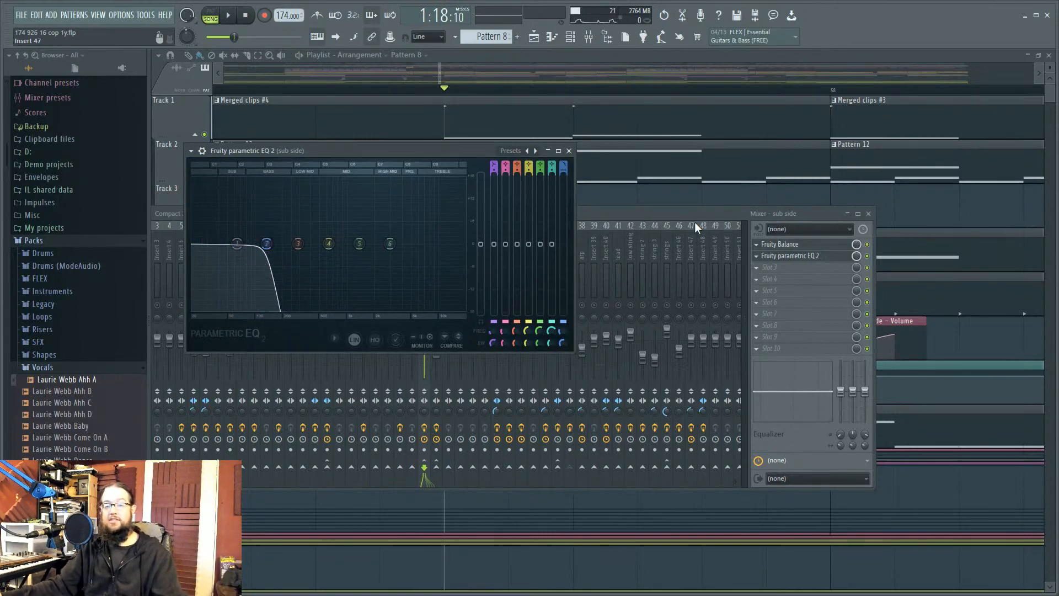
{"action": "left_click", "coordinate": [707, 215]}
Step: Inspect and close the side insert's Parametric EQ 2, play briefly, and shift the mixer to reveal Master
{"action": "left_click", "coordinate": [435, 281]}
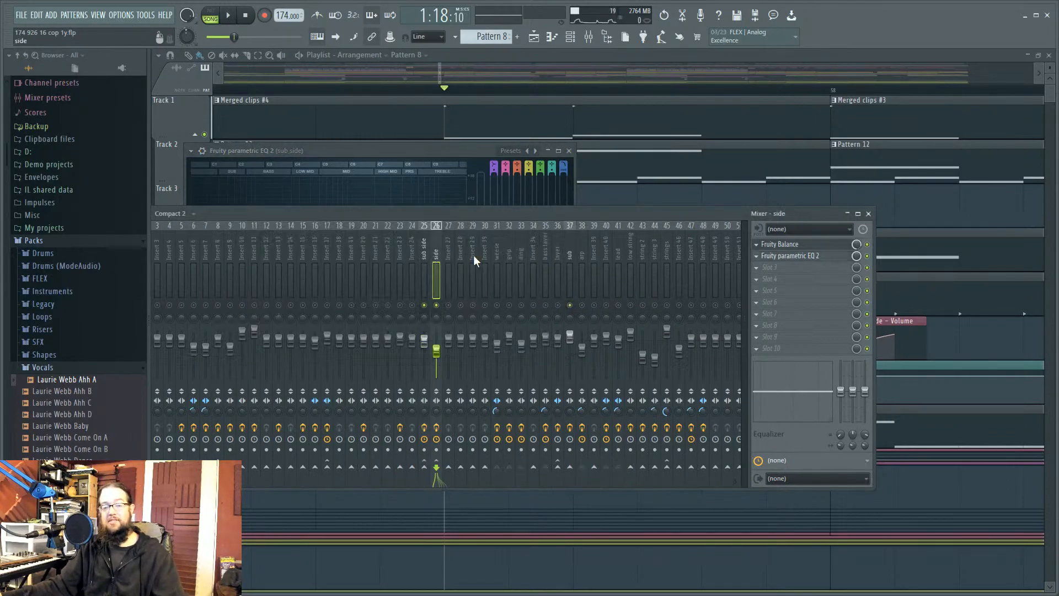
{"action": "left_click", "coordinate": [807, 255]}
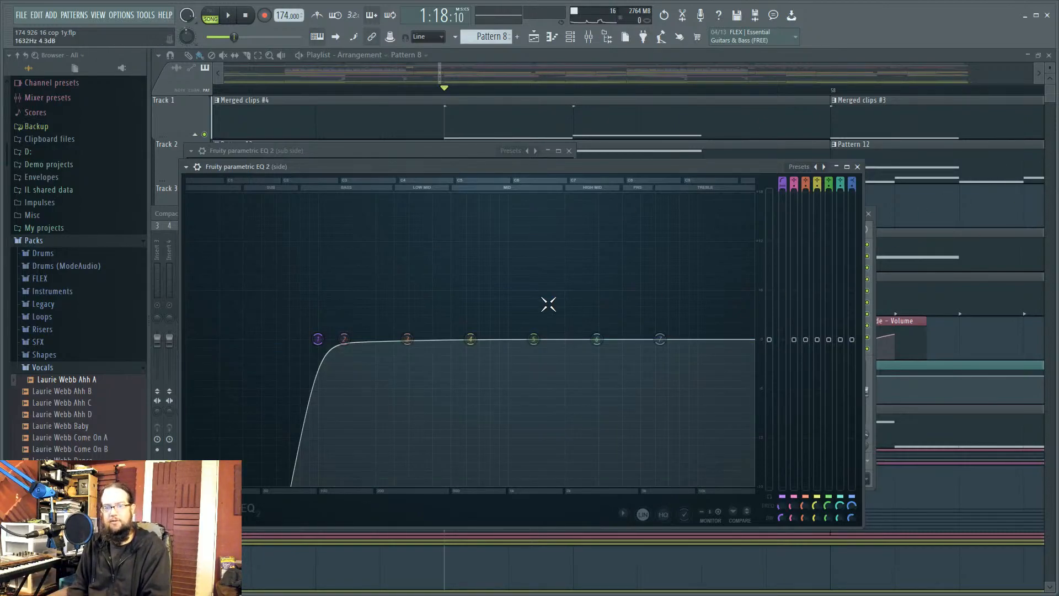
{"action": "left_click", "coordinate": [857, 166]}
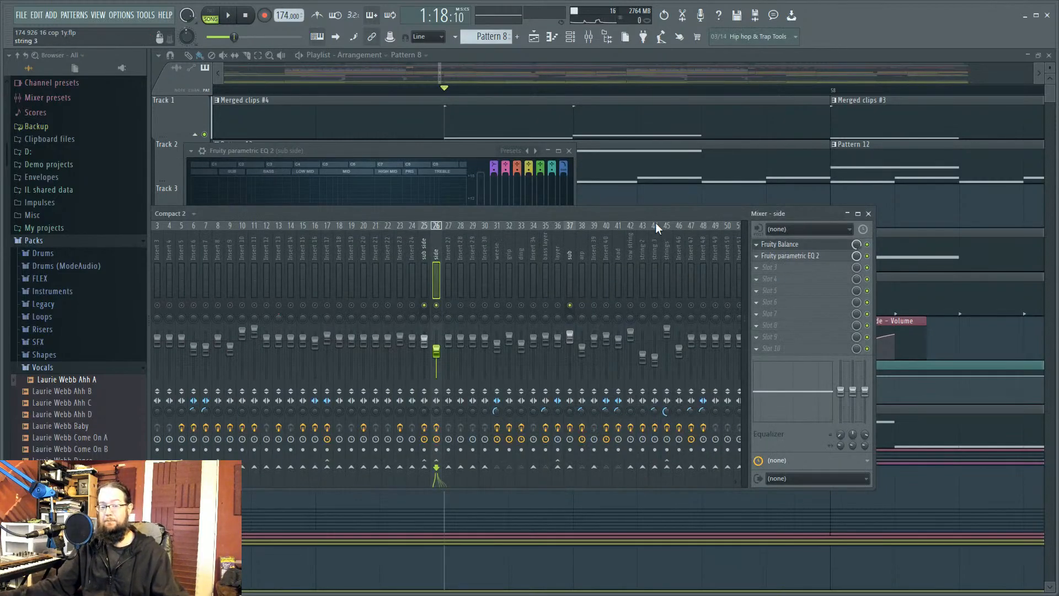
{"action": "key", "text": "space"}
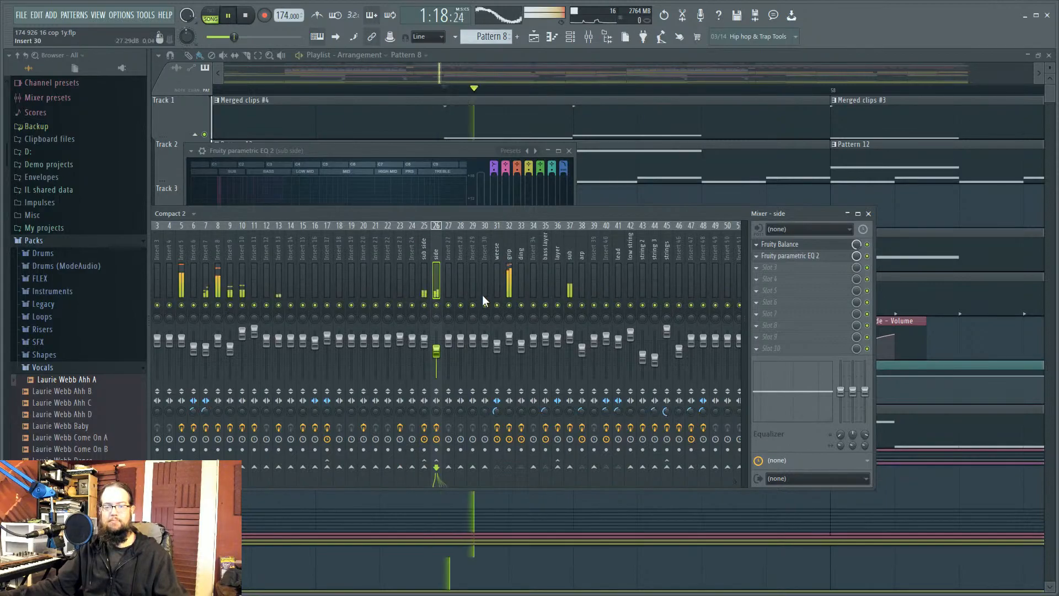
{"action": "scroll", "coordinate": [469, 249], "scroll_direction": "down", "scroll_amount": 4}
{"action": "scroll", "coordinate": [388, 247], "scroll_direction": "up", "scroll_amount": 4}
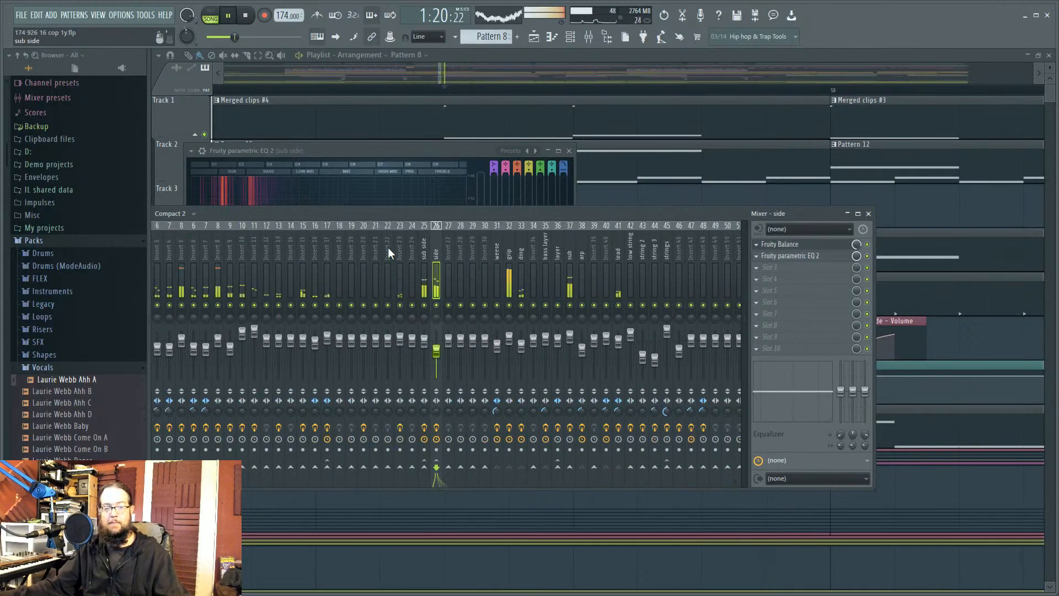
{"action": "key", "text": "space"}
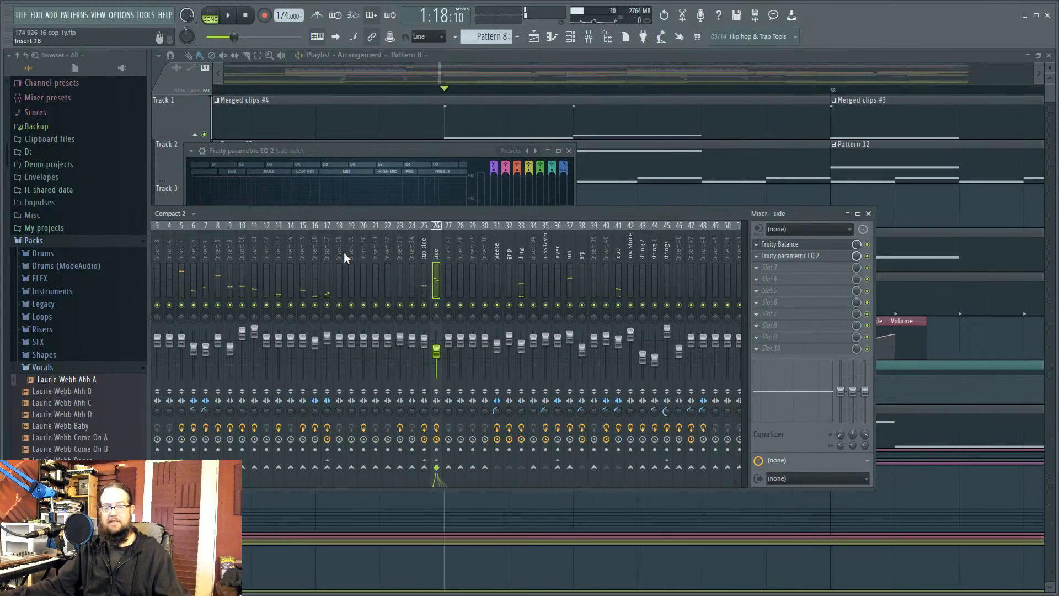
{"action": "left_click_drag", "start_coordinate": [360, 215], "coordinate": [463, 207]}
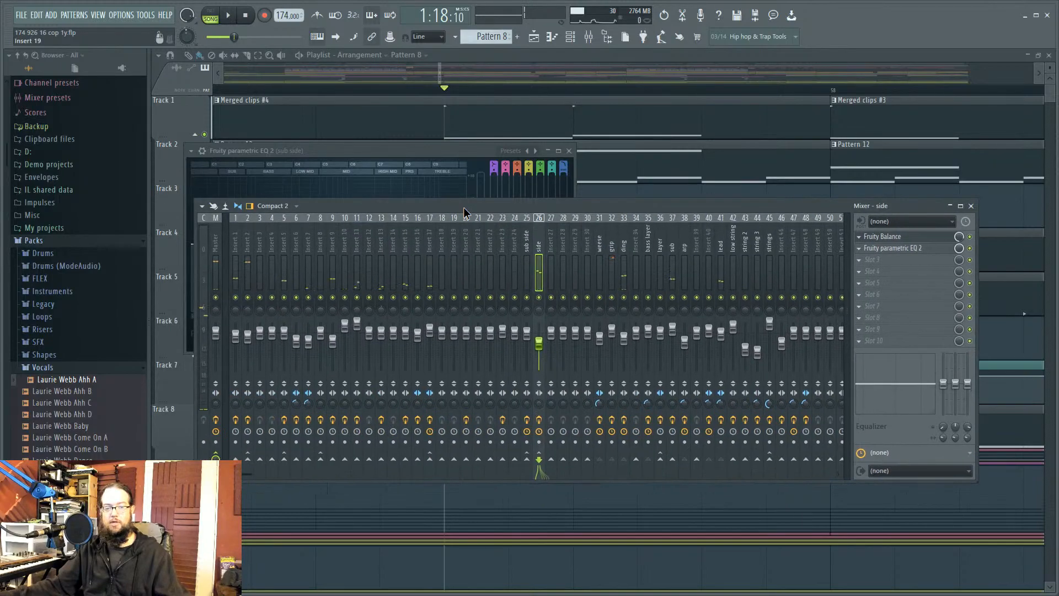
Step: Check the Master's Maximus, then step through side, sub side, inserts 2 and 5 while listening
{"action": "left_click", "coordinate": [219, 227]}
{"action": "left_click", "coordinate": [899, 239]}
{"action": "left_click", "coordinate": [899, 238]}
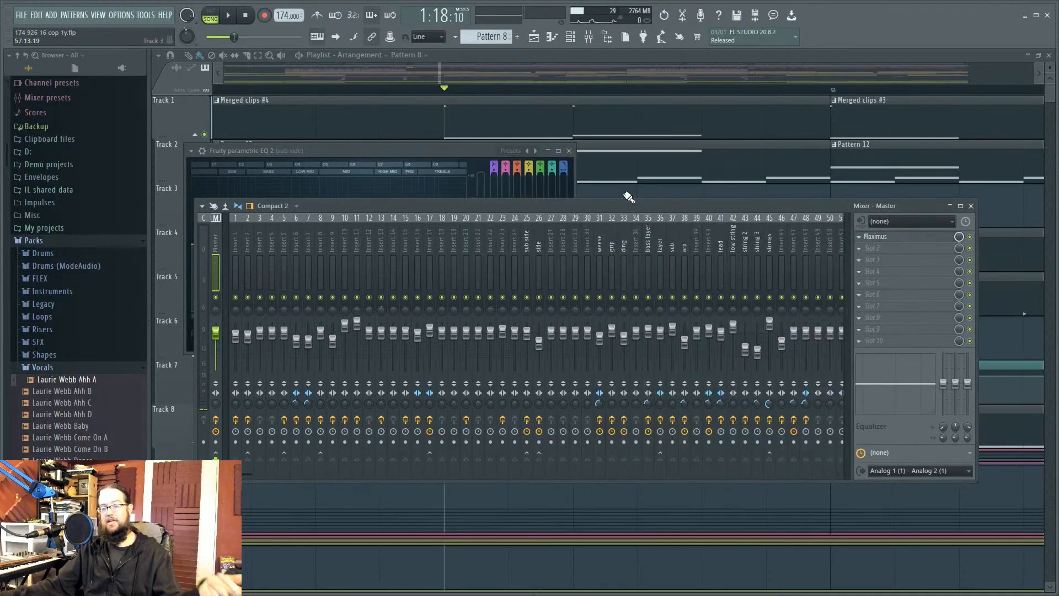
{"action": "left_click", "coordinate": [538, 233]}
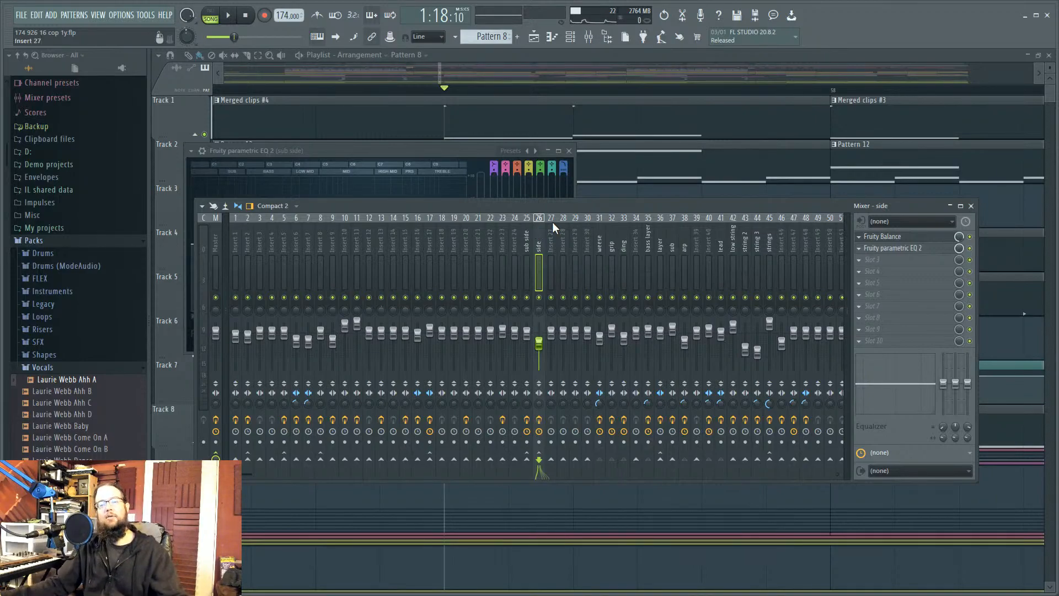
{"action": "left_click", "coordinate": [528, 244]}
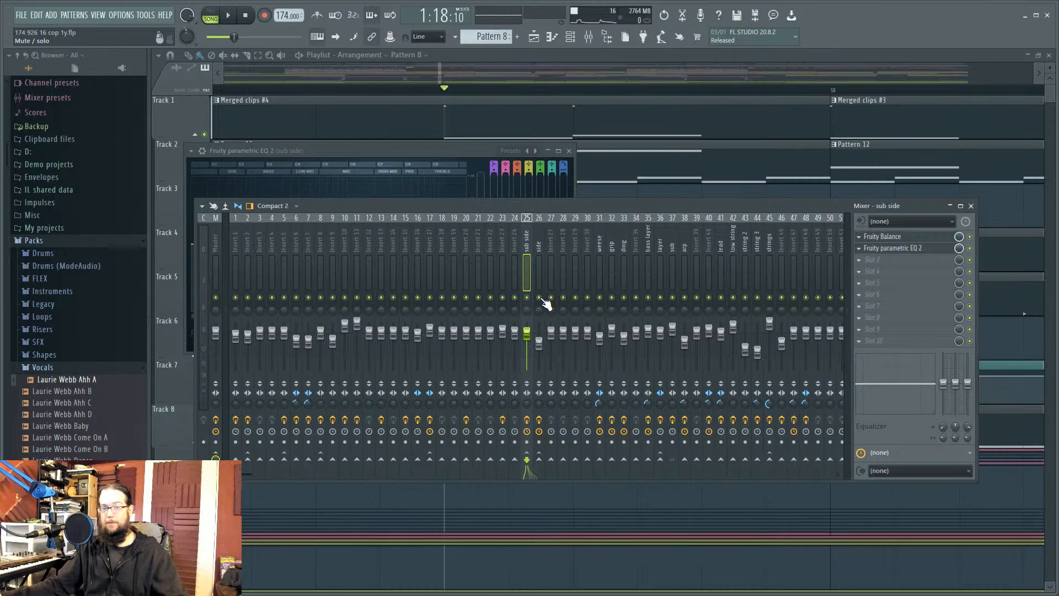
{"action": "key", "text": "space"}
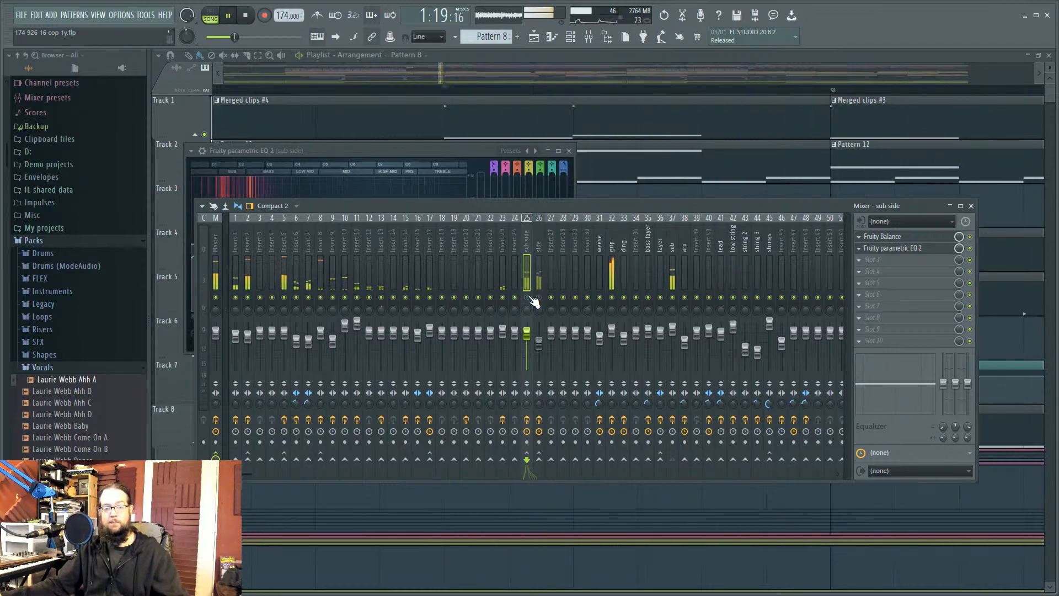
{"action": "key", "text": "space"}
{"action": "left_click", "coordinate": [248, 243]}
{"action": "left_click", "coordinate": [283, 231]}
{"action": "key", "text": "space"}
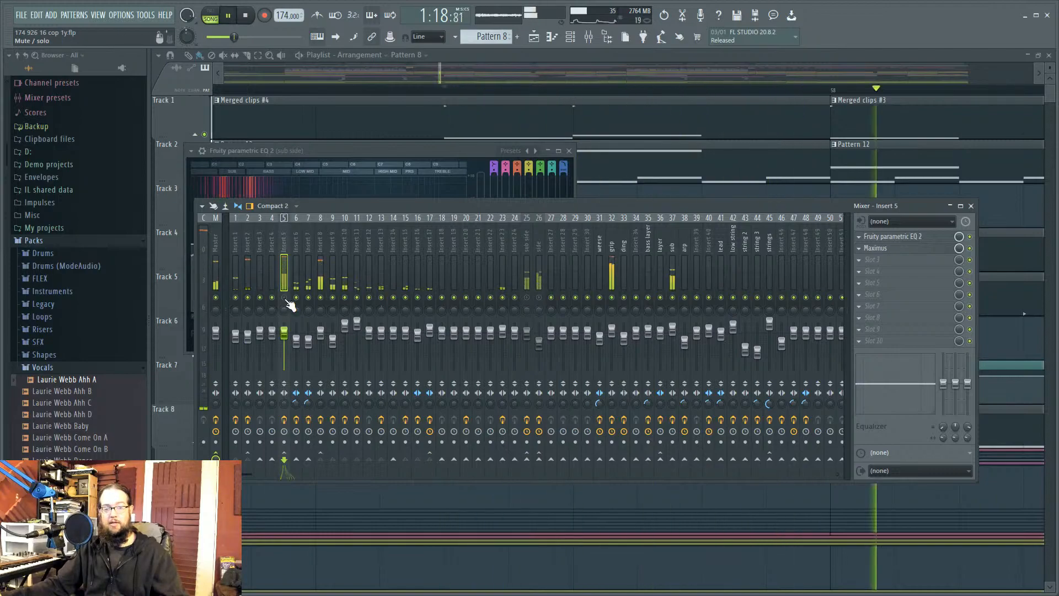
{"action": "key", "text": "space"}
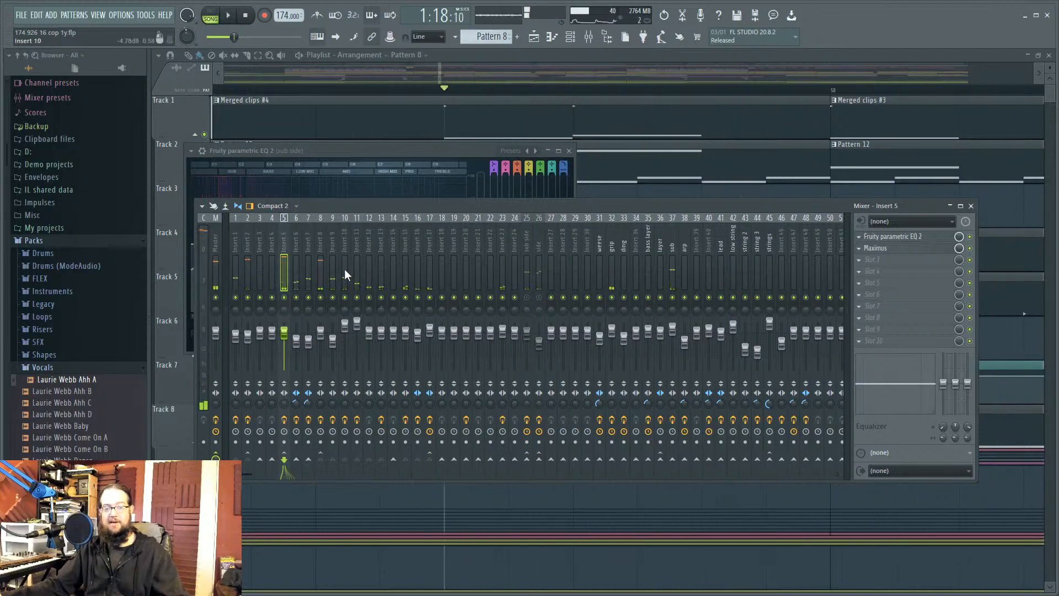
Step: Unmute inserts 25 'sub side' and 26 'side' and listen to the song with them back
{"action": "key", "text": "space"}
{"action": "key", "text": "space"}
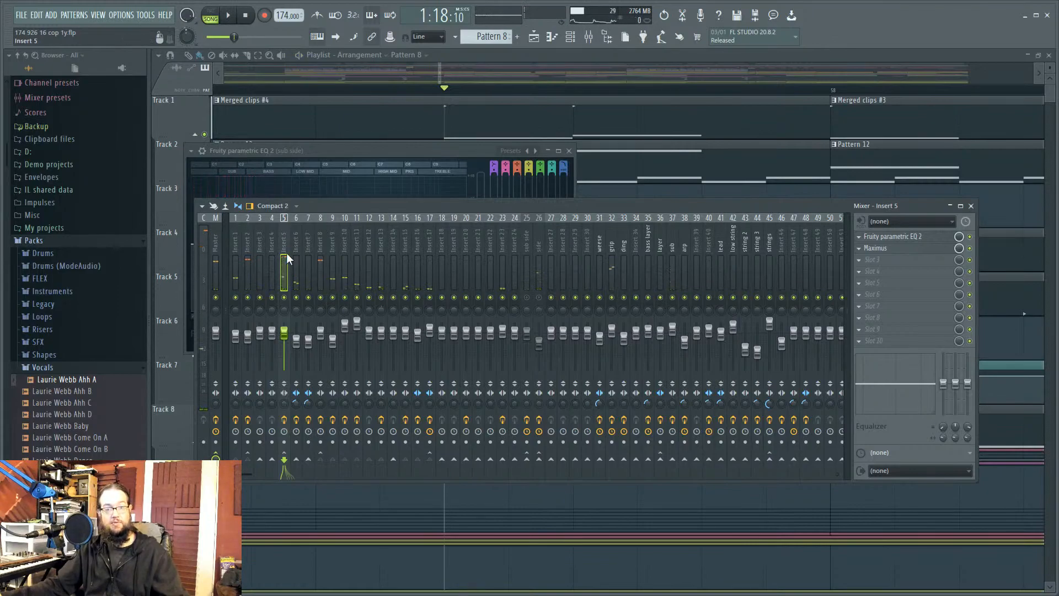
{"action": "left_click", "coordinate": [538, 299]}
{"action": "left_click", "coordinate": [527, 299]}
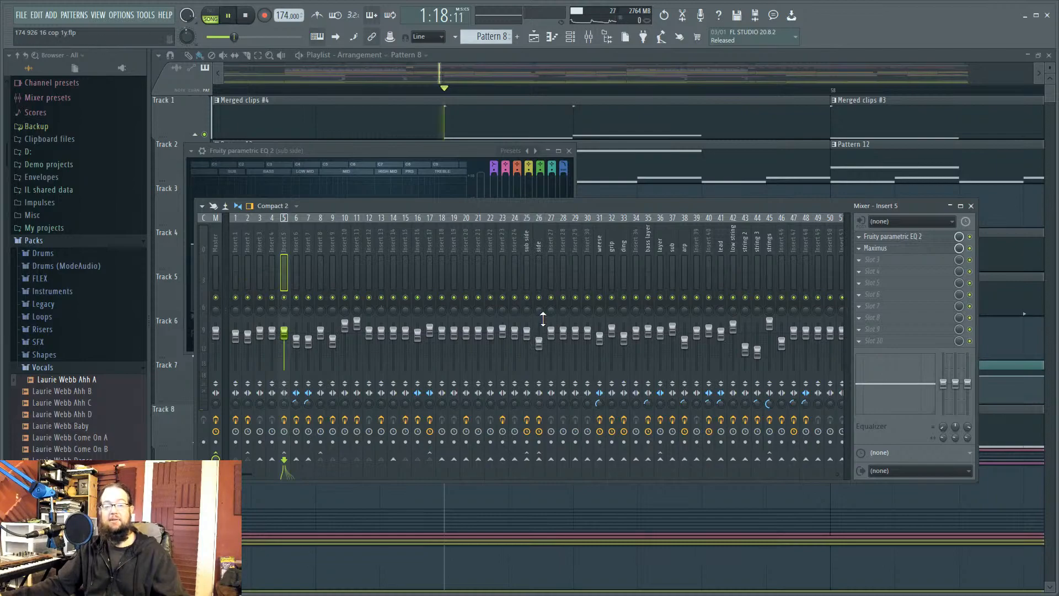
{"action": "key", "text": "space"}
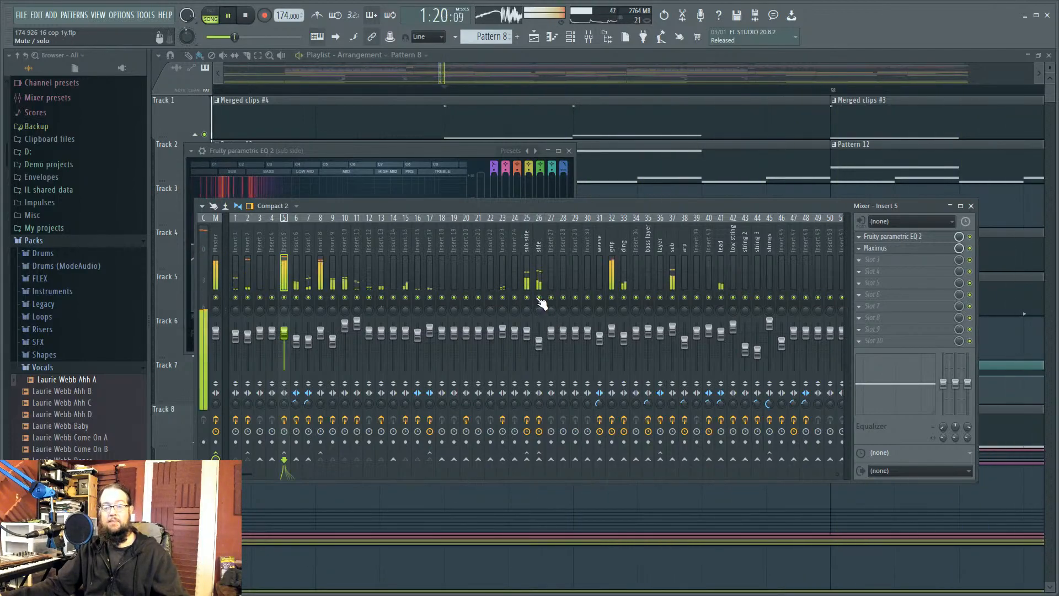
{"action": "key", "text": "space"}
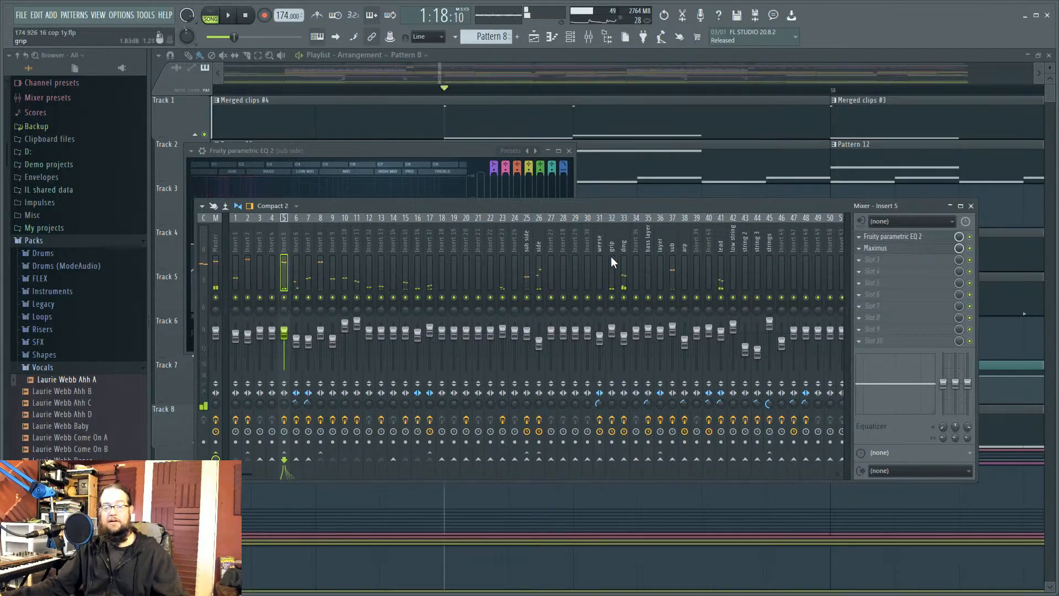
{"action": "left_click", "coordinate": [538, 272]}
{"action": "key", "text": "space"}
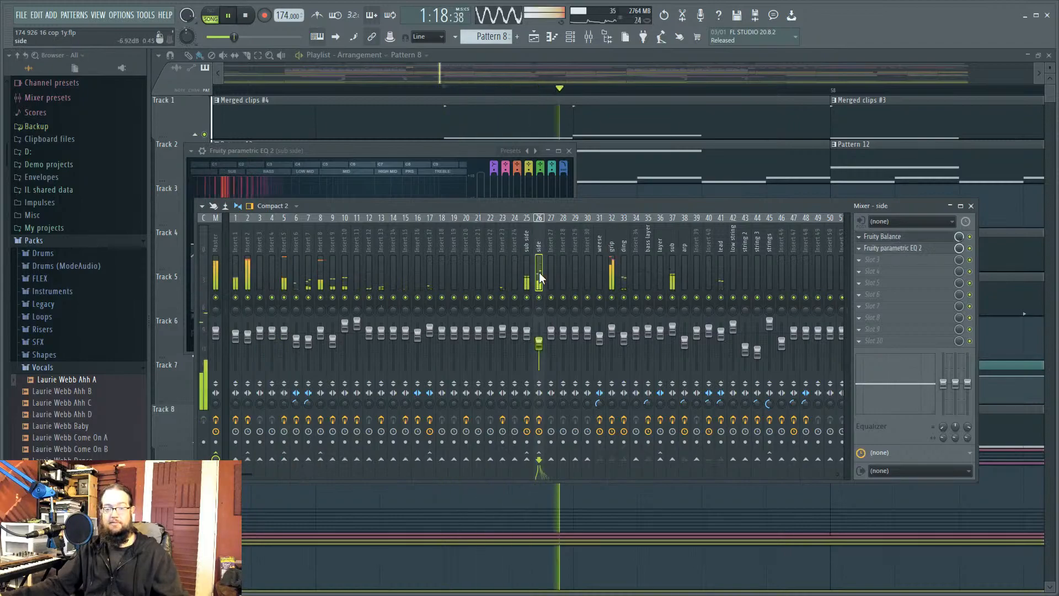
{"action": "key", "text": "space"}
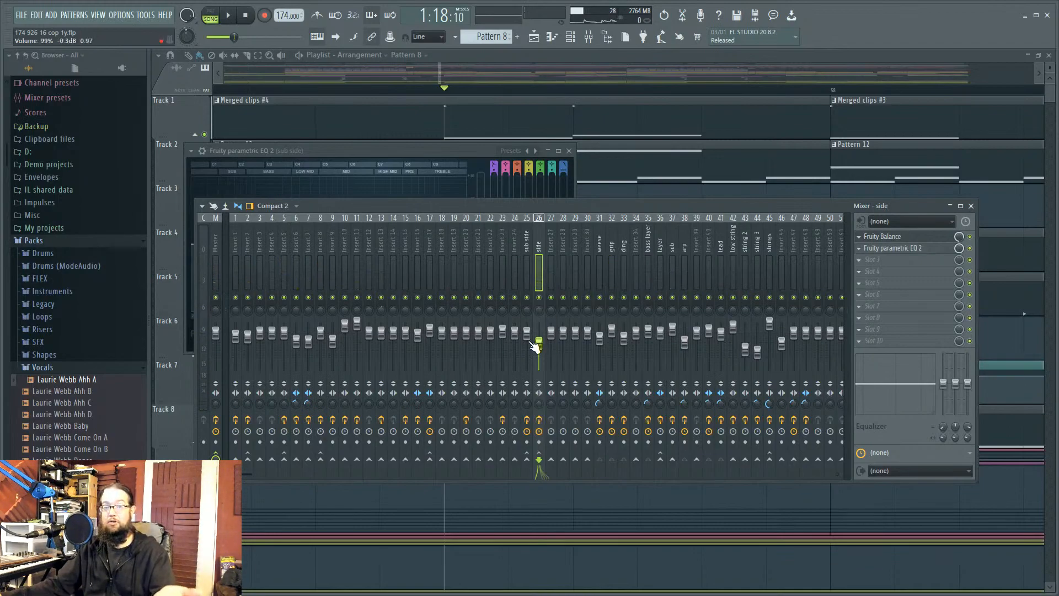
Step: Select the Master insert and display its Maximus effect window
{"action": "left_click", "coordinate": [217, 236]}
{"action": "left_click", "coordinate": [911, 239]}
{"action": "left_click", "coordinate": [913, 239]}
{"action": "left_click", "coordinate": [913, 240]}
Step: Move the Maximus window aside to uncover the mixer, then bring the mixer back in front
{"action": "mouse_move", "coordinate": [600, 163]}
{"action": "left_mouse_down"}
{"action": "mouse_move", "coordinate": [604, 142]}
{"action": "mouse_move", "coordinate": [592, 156]}
{"action": "left_mouse_up"}
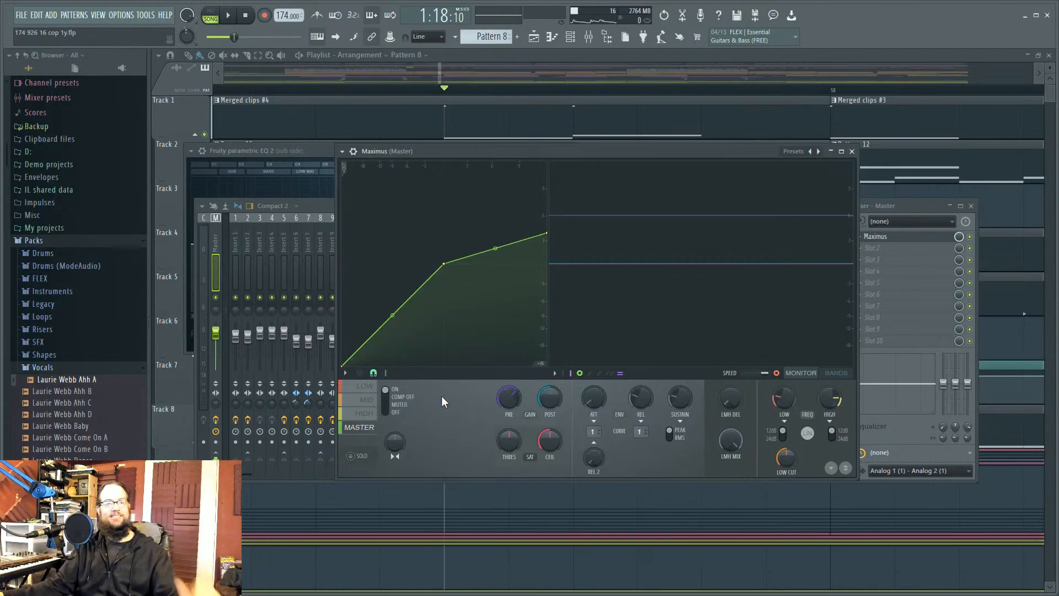
{"action": "left_click_drag", "start_coordinate": [526, 152], "coordinate": [587, 170]}
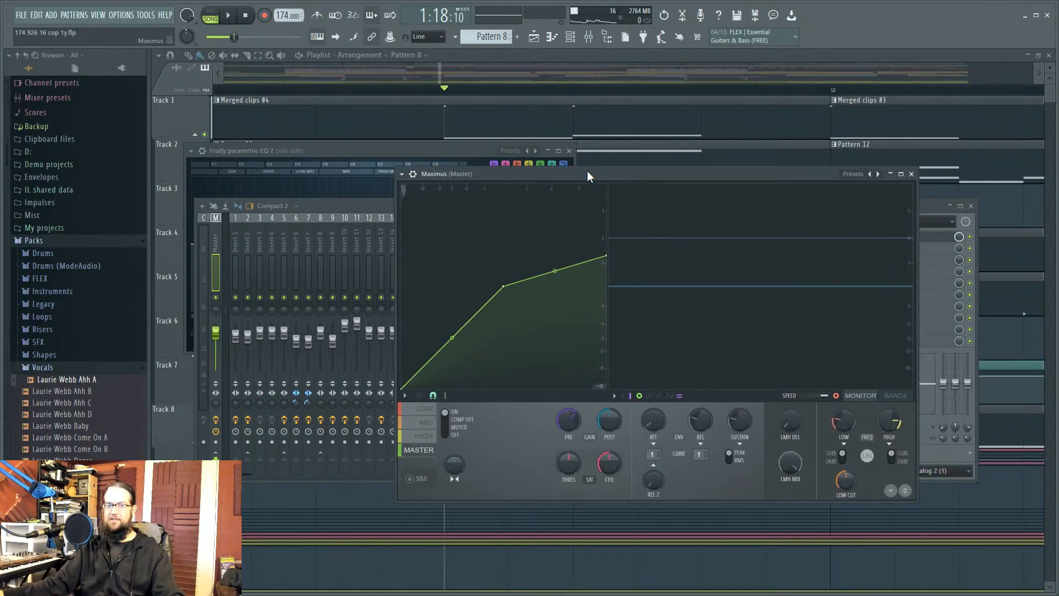
{"action": "left_click_drag", "start_coordinate": [386, 201], "coordinate": [401, 181]}
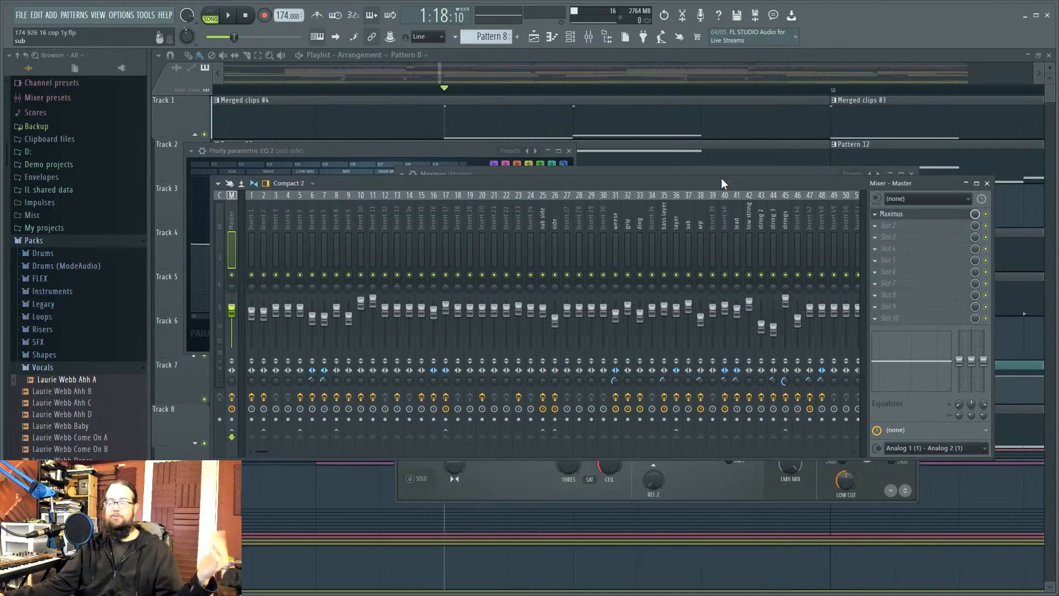
{"action": "key", "text": "F12"}
{"action": "scroll", "coordinate": [885, 498], "scroll_direction": "down", "scroll_amount": 10}
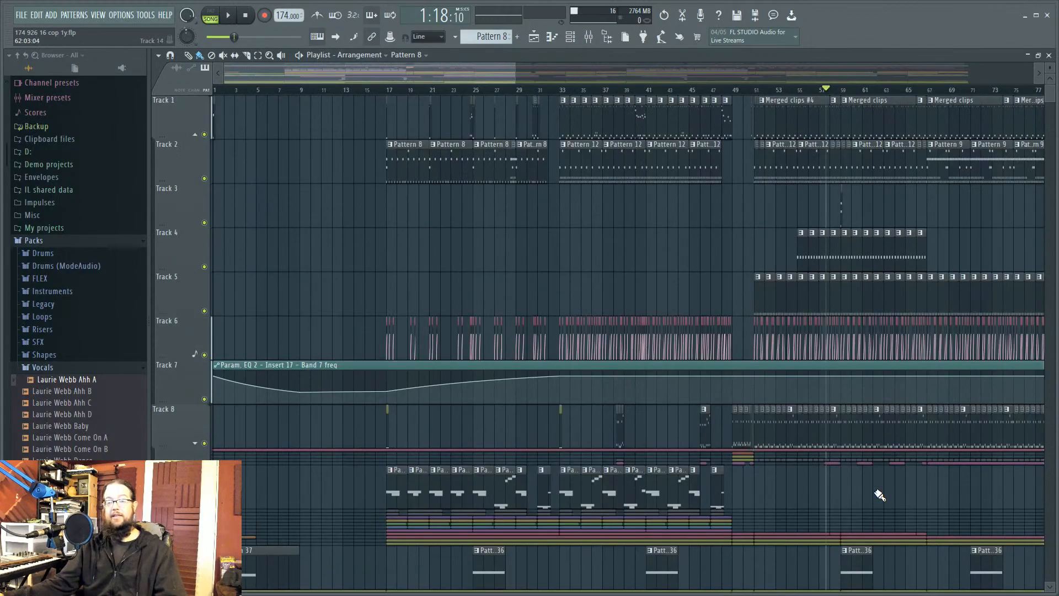
{"action": "left_click_drag", "start_coordinate": [1049, 68], "coordinate": [1050, 87]}
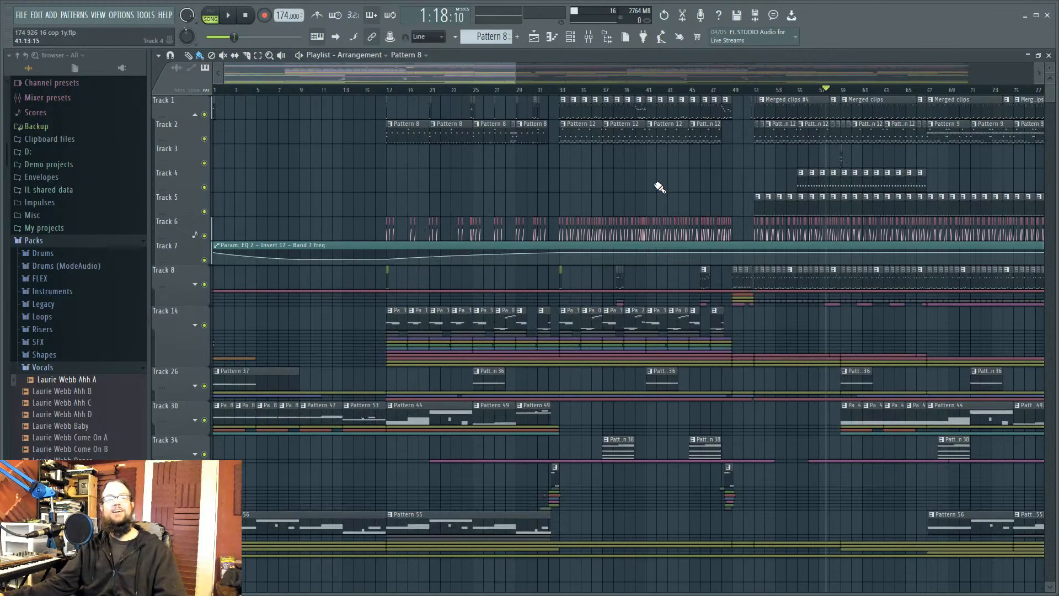
{"action": "scroll", "coordinate": [656, 184], "scroll_direction": "up", "scroll_amount": 6}
{"action": "scroll", "coordinate": [744, 223], "scroll_direction": "down", "scroll_amount": 4}
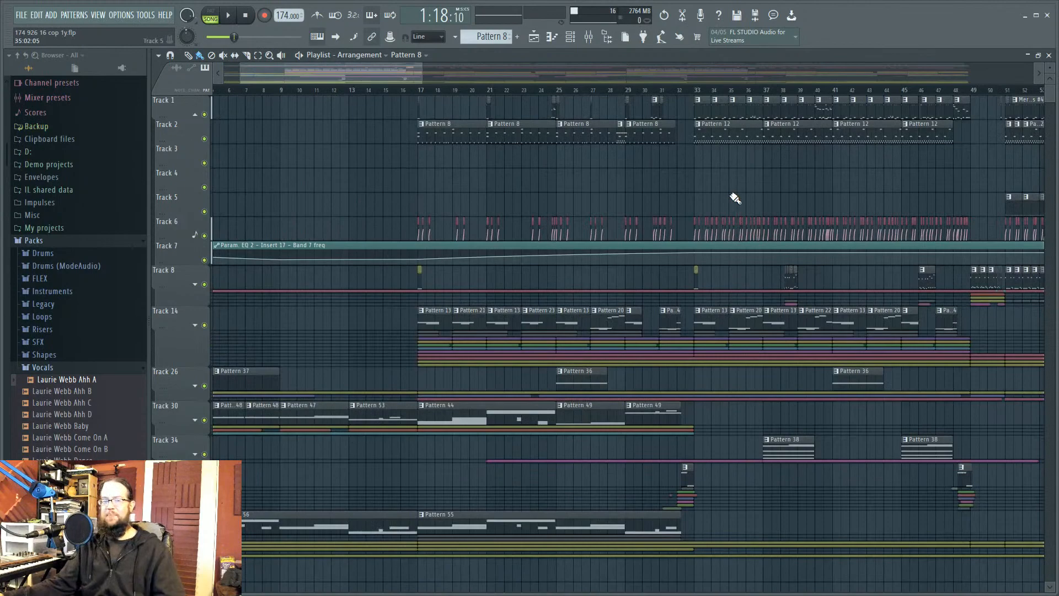
{"action": "scroll", "coordinate": [736, 198], "scroll_direction": "down", "scroll_amount": 2}
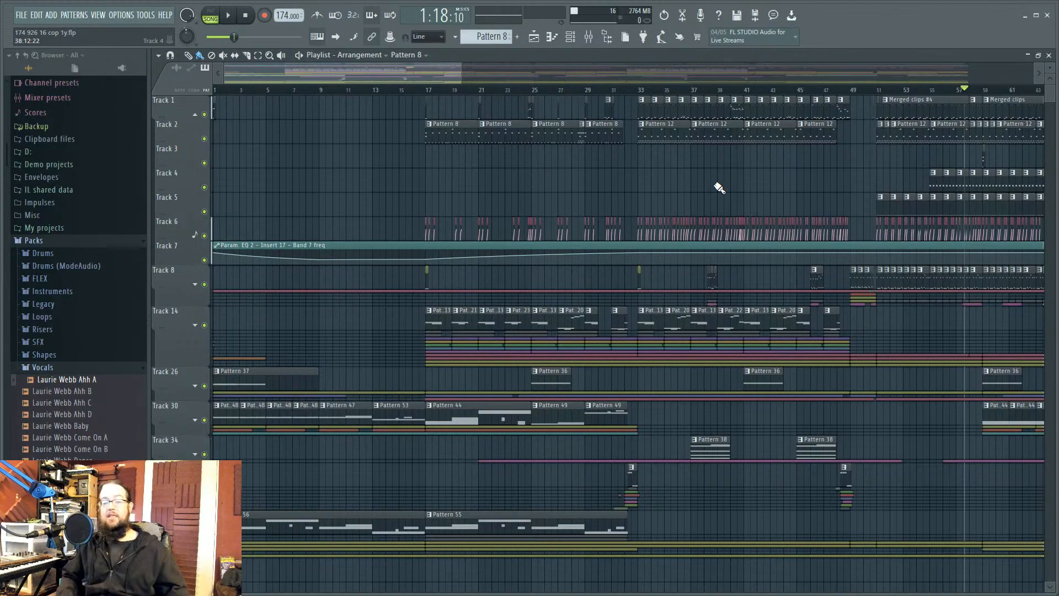
{"action": "left_click", "coordinate": [594, 35]}
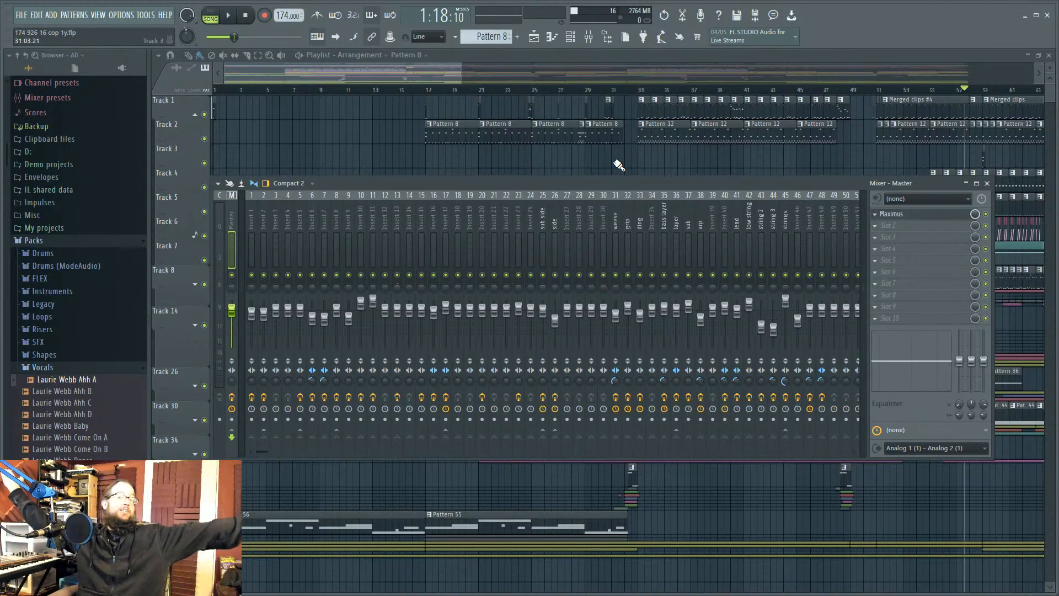
{"action": "key", "text": "F9"}
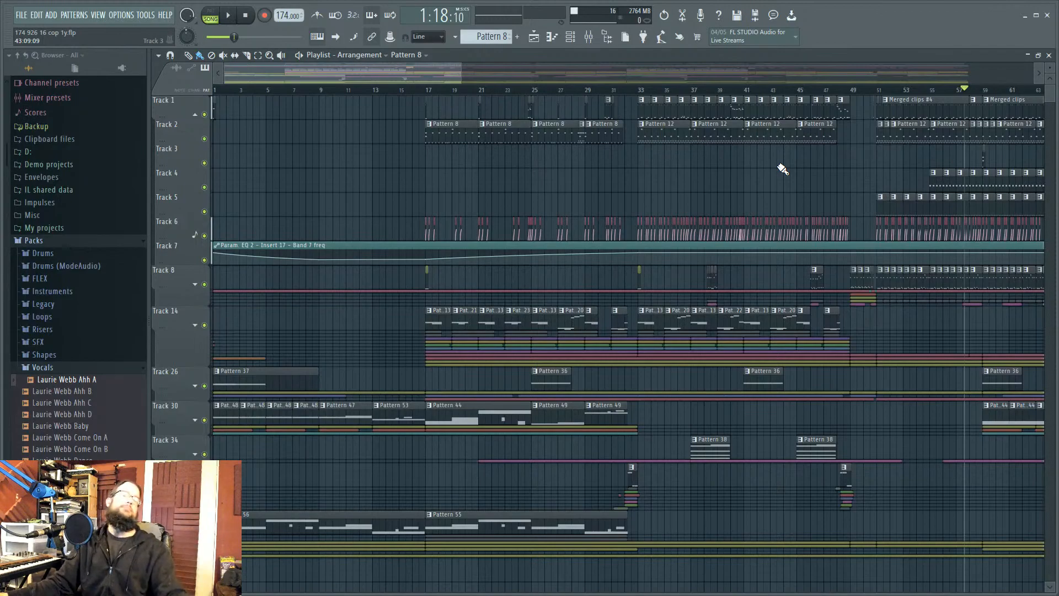
{"action": "scroll", "coordinate": [631, 183], "scroll_direction": "down", "scroll_amount": 1}
{"action": "scroll", "coordinate": [602, 165], "scroll_direction": "up", "scroll_amount": 3}
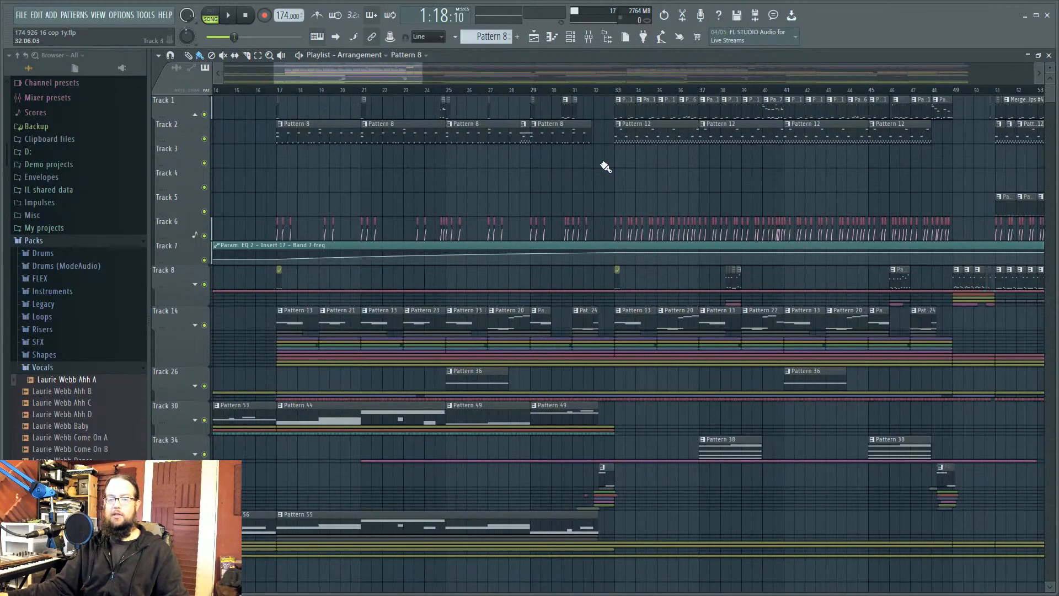
{"action": "scroll", "coordinate": [897, 181], "scroll_direction": "down", "scroll_amount": 3}
{"action": "left_click_drag", "start_coordinate": [897, 181], "coordinate": [855, 211]}
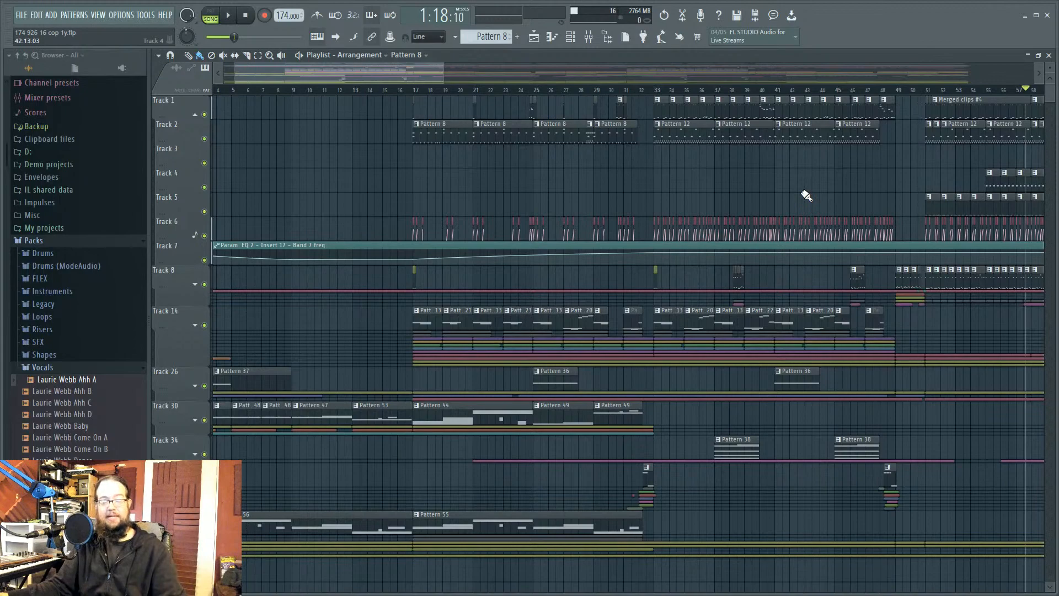
{"action": "left_click_drag", "start_coordinate": [789, 185], "coordinate": [919, 200]}
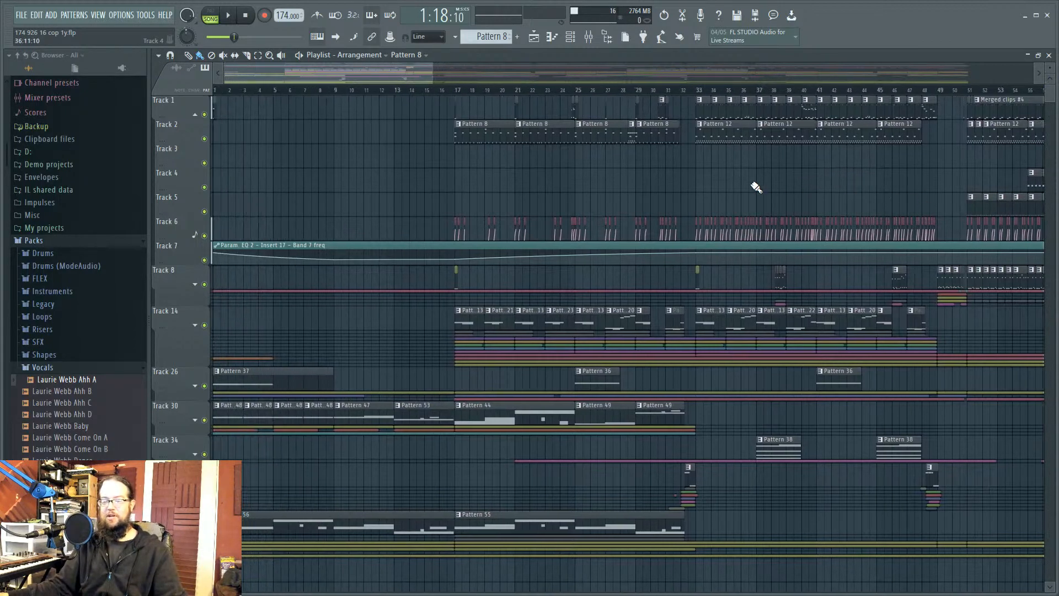
{"action": "left_click", "coordinate": [570, 37]}
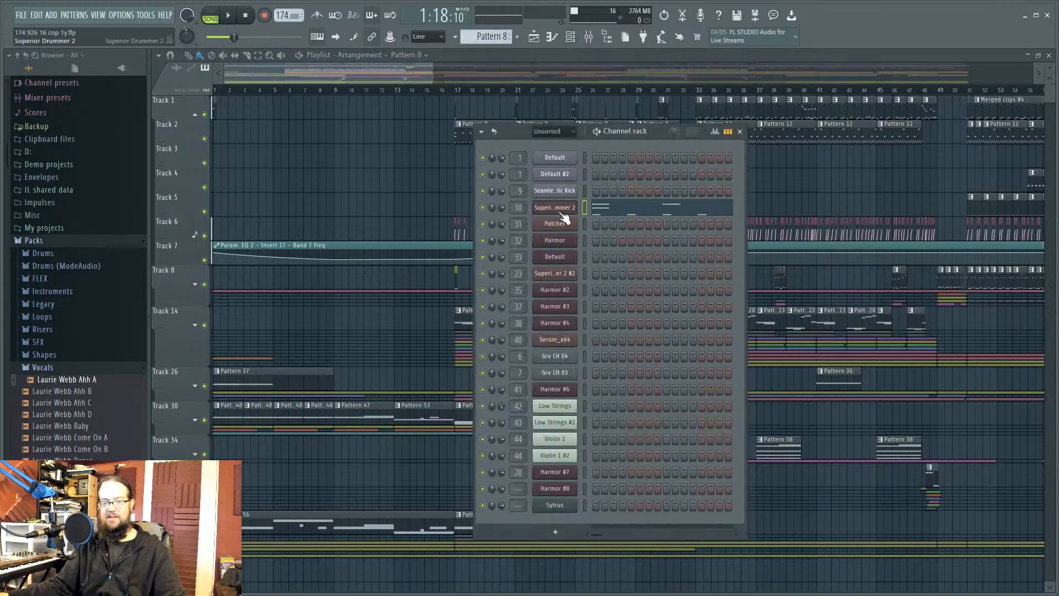
{"action": "left_click", "coordinate": [554, 273]}
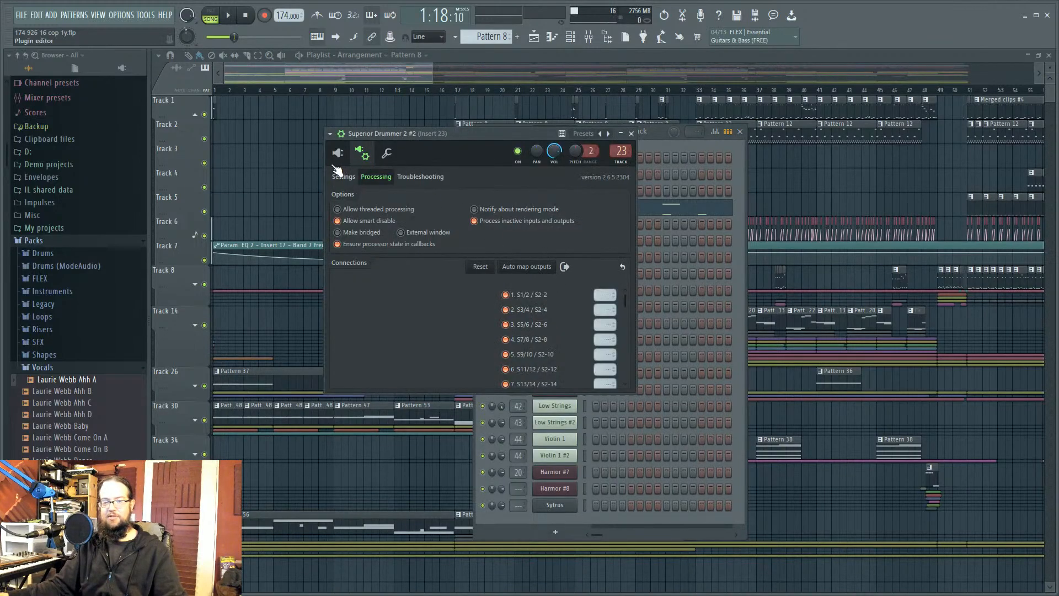
{"action": "right_click", "coordinate": [911, 174]}
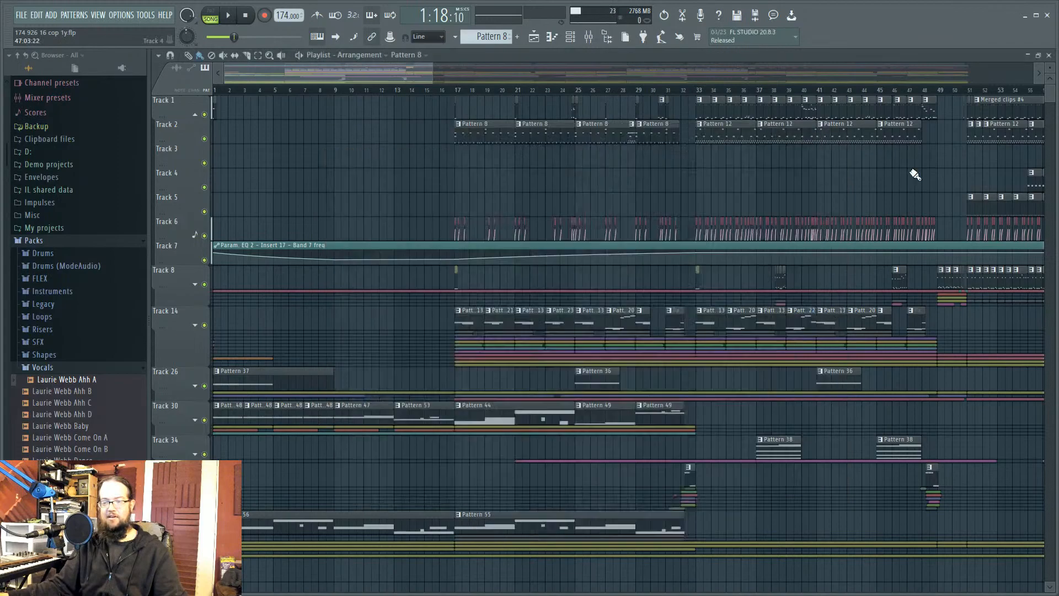
{"action": "scroll", "coordinate": [928, 171], "scroll_direction": "up", "scroll_amount": 3}
{"action": "scroll", "coordinate": [912, 174], "scroll_direction": "down", "scroll_amount": 4}
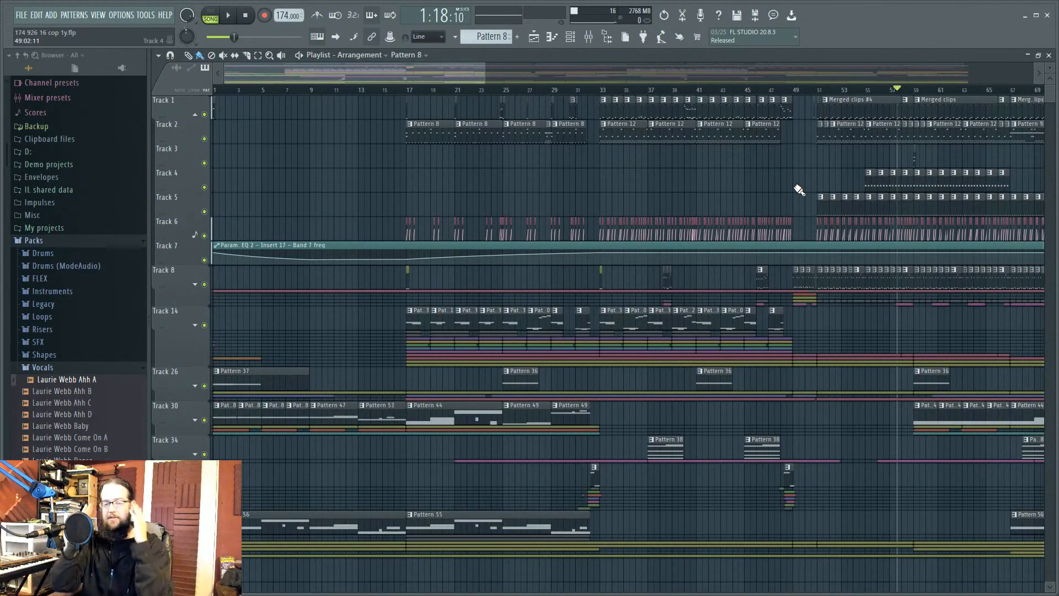
{"action": "scroll", "coordinate": [789, 189], "scroll_direction": "down", "scroll_amount": 3}
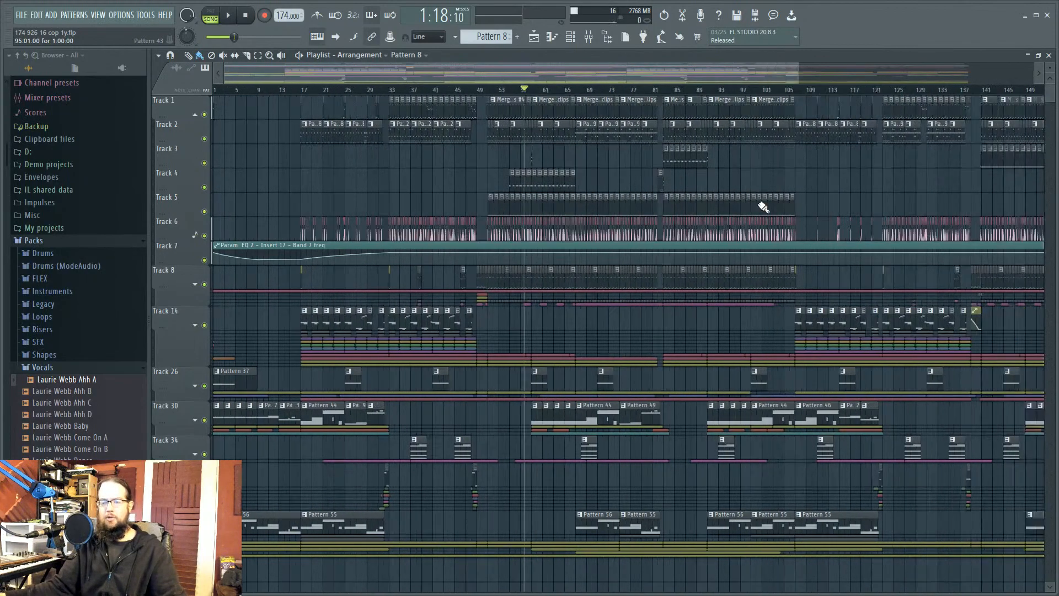
{"action": "scroll", "coordinate": [758, 207], "scroll_direction": "down", "scroll_amount": 1}
Step: Scrub the song position through bars 33, 49, 80 and 107, then start playback
{"action": "mouse_move", "coordinate": [371, 91]}
{"action": "left_mouse_down"}
{"action": "mouse_move", "coordinate": [492, 91]}
{"action": "mouse_move", "coordinate": [375, 93]}
{"action": "left_mouse_up"}
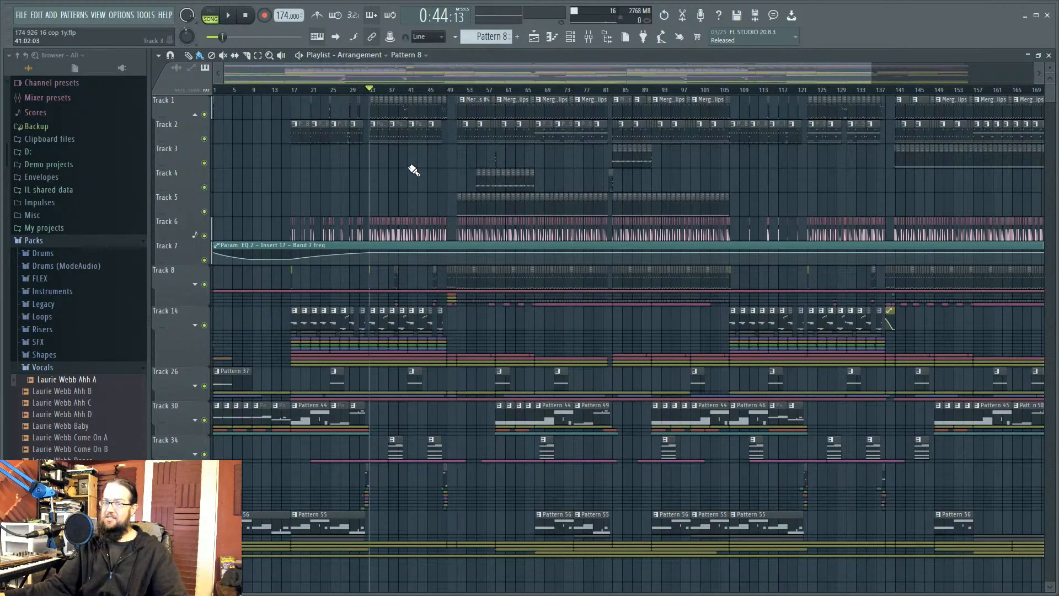
{"action": "left_click_drag", "start_coordinate": [380, 88], "coordinate": [223, 101]}
{"action": "left_click_drag", "start_coordinate": [348, 105], "coordinate": [672, 112]}
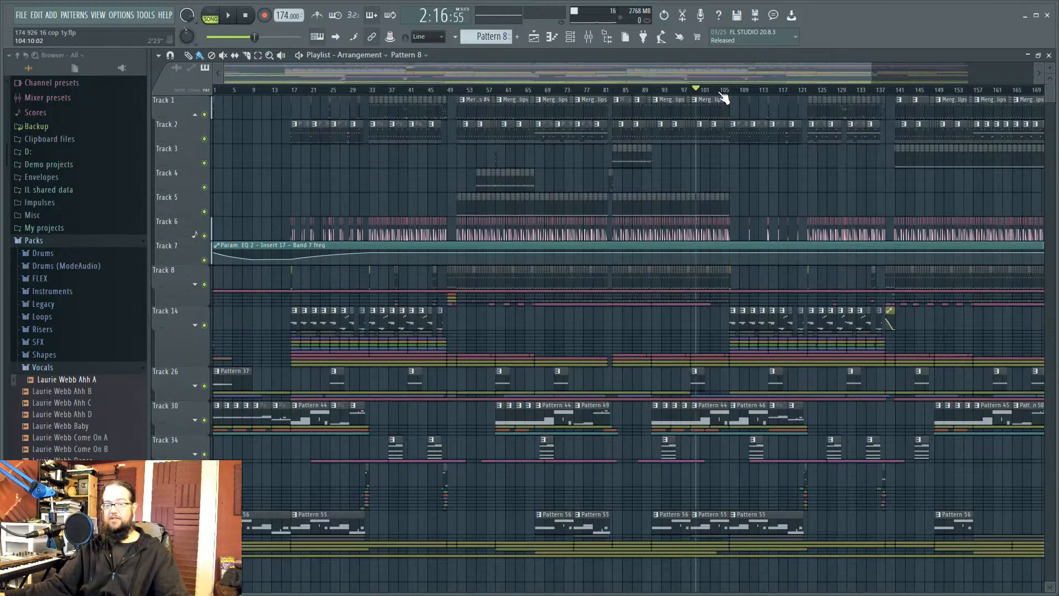
{"action": "left_click_drag", "start_coordinate": [728, 90], "coordinate": [607, 90]}
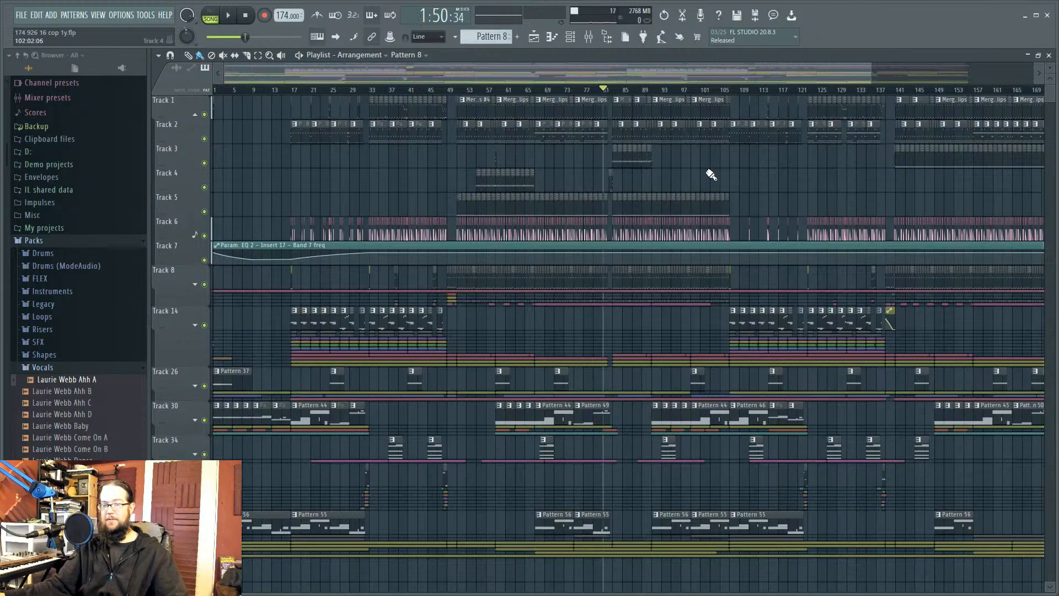
{"action": "key", "text": "space"}
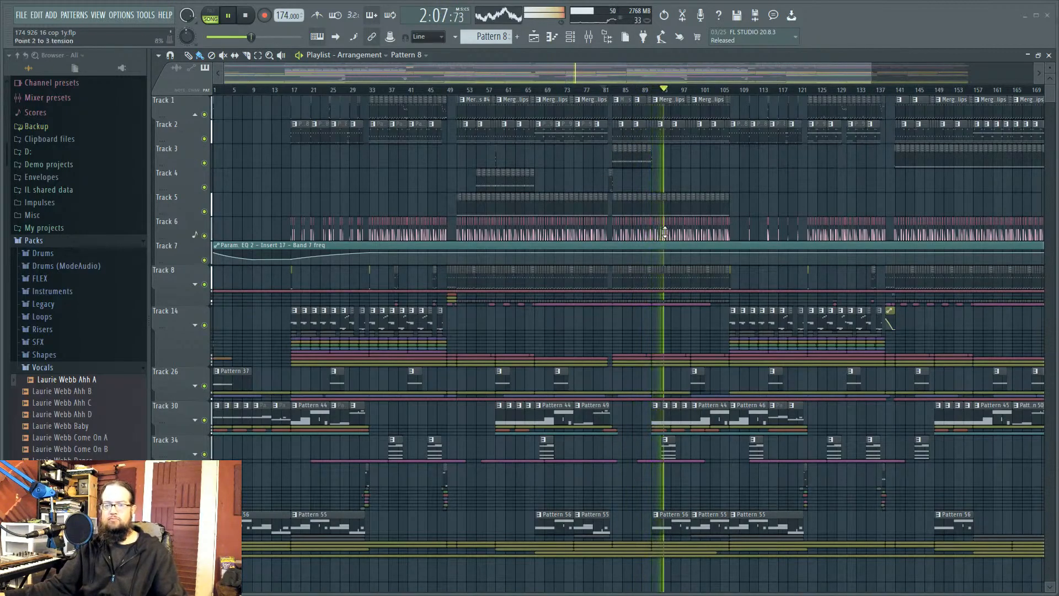
Step: Pan the arrangement view toward earlier bars and stop playback
{"action": "scroll", "coordinate": [926, 229], "scroll_direction": "up", "scroll_amount": 2}
{"action": "scroll", "coordinate": [816, 235], "scroll_direction": "up", "scroll_amount": 4}
{"action": "scroll", "coordinate": [811, 230], "scroll_direction": "down", "scroll_amount": 2}
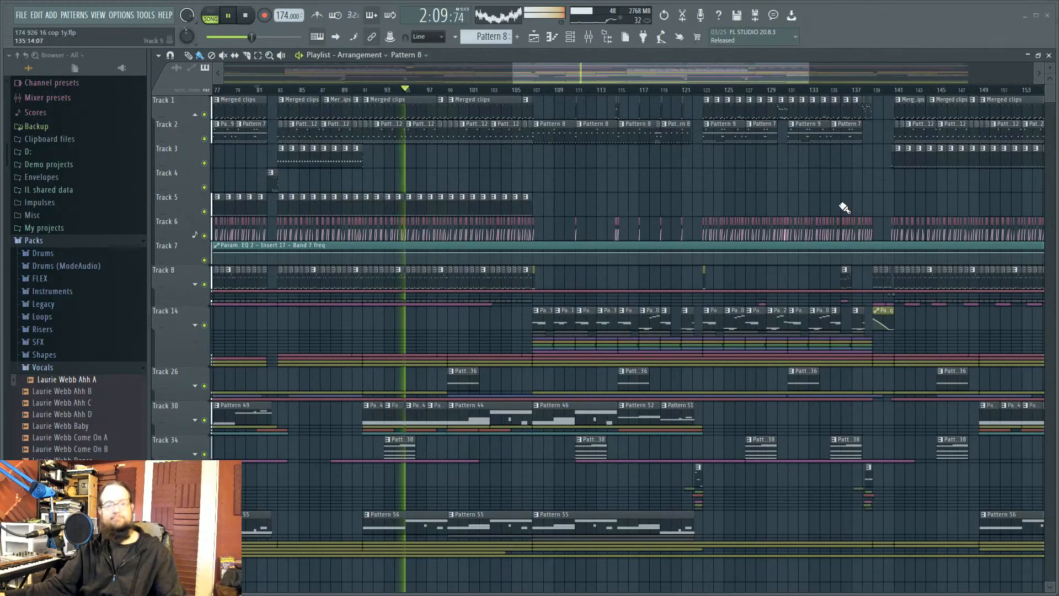
{"action": "scroll", "coordinate": [831, 221], "scroll_direction": "down", "scroll_amount": 2}
{"action": "scroll", "coordinate": [839, 229], "scroll_direction": "up", "scroll_amount": 2}
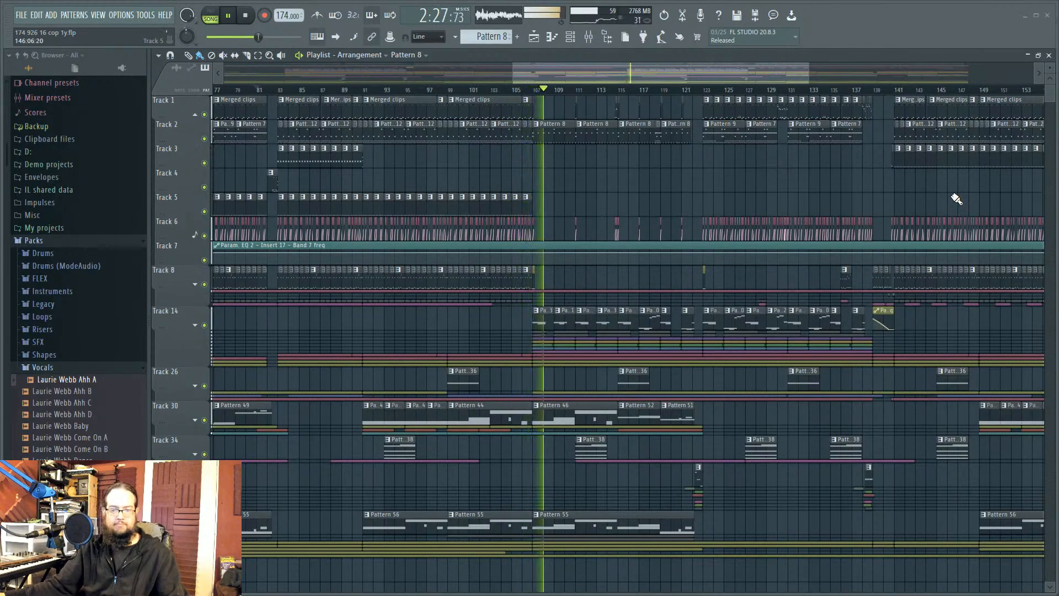
{"action": "scroll", "coordinate": [956, 199], "scroll_direction": "down", "scroll_amount": 2}
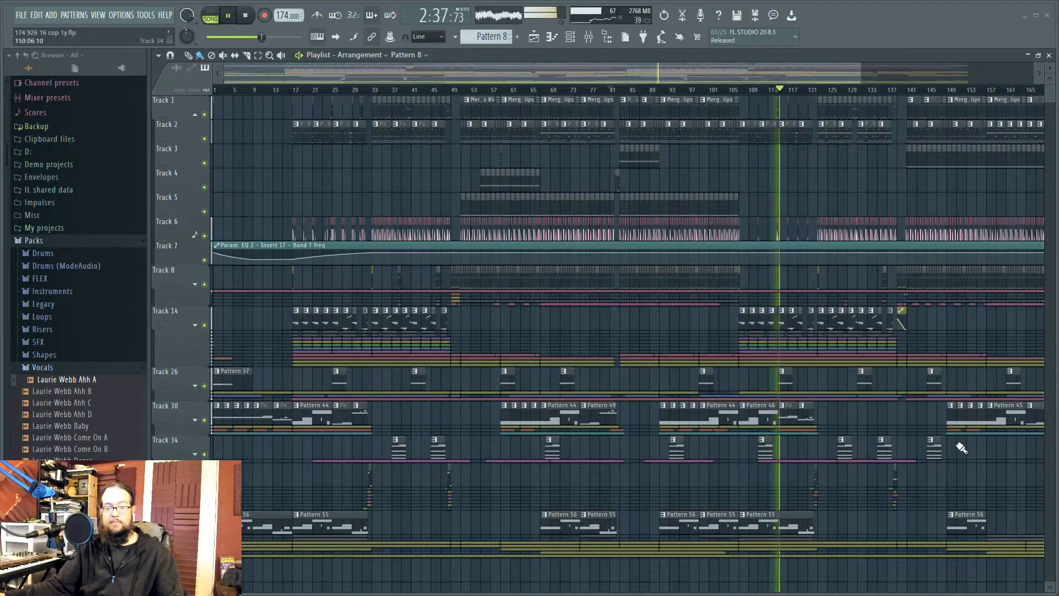
{"action": "scroll", "coordinate": [961, 447], "scroll_direction": "up", "scroll_amount": 2}
{"action": "left_click_drag", "start_coordinate": [988, 331], "coordinate": [858, 335]}
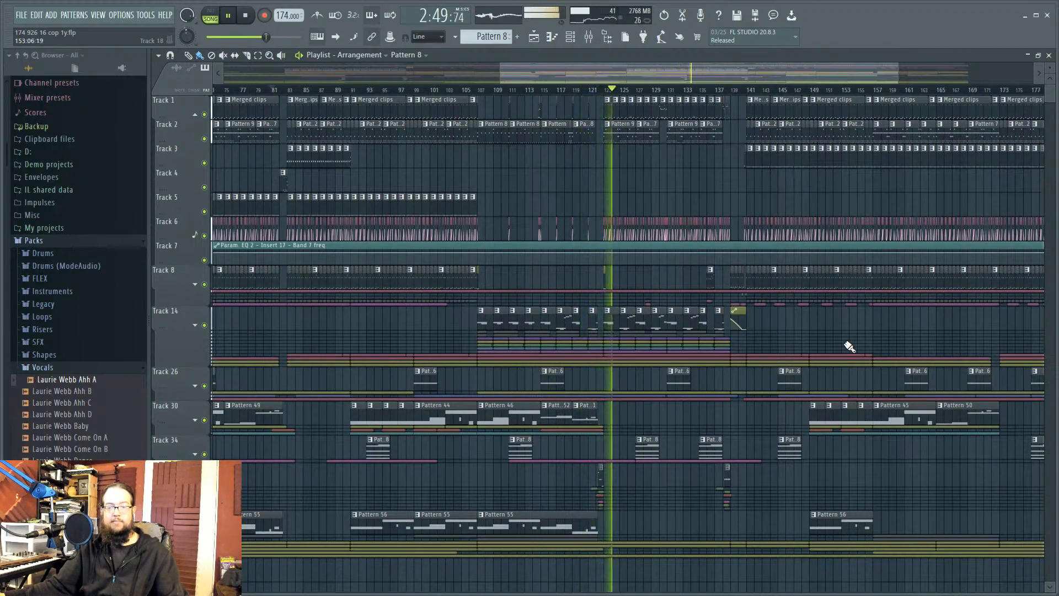
{"action": "key", "text": "space"}
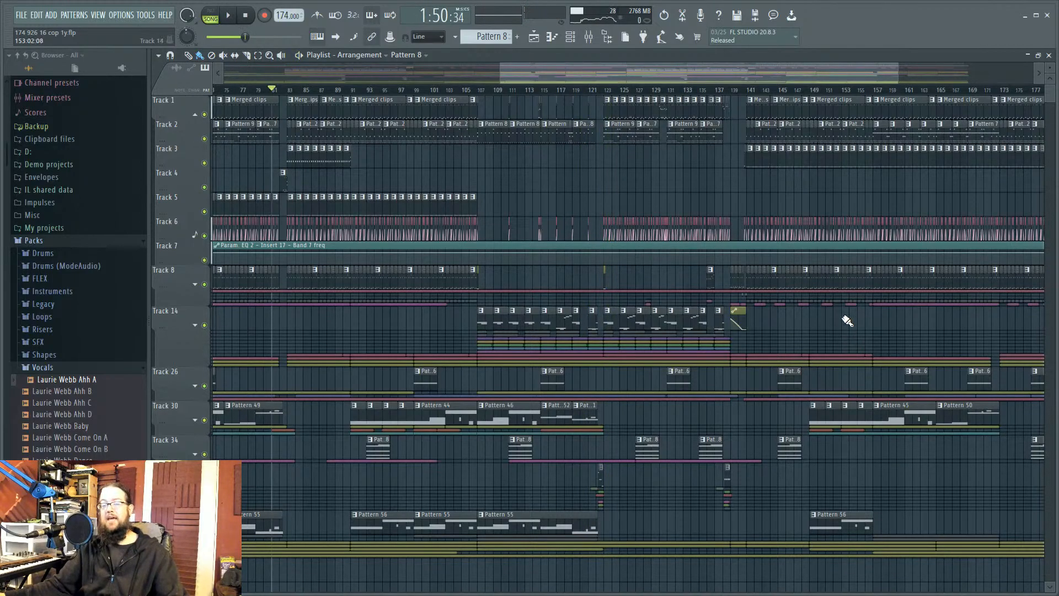
Step: Move the song position to about bar 142 and play from there
{"action": "scroll", "coordinate": [772, 344], "scroll_direction": "left", "scroll_amount": 5}
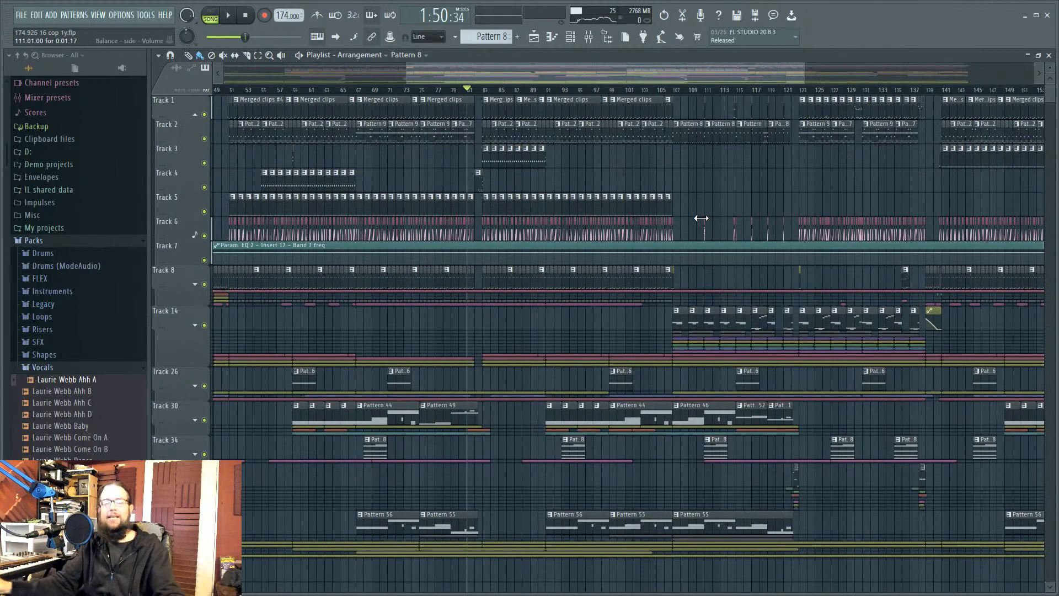
{"action": "scroll", "coordinate": [661, 291], "scroll_direction": "down", "scroll_amount": 3}
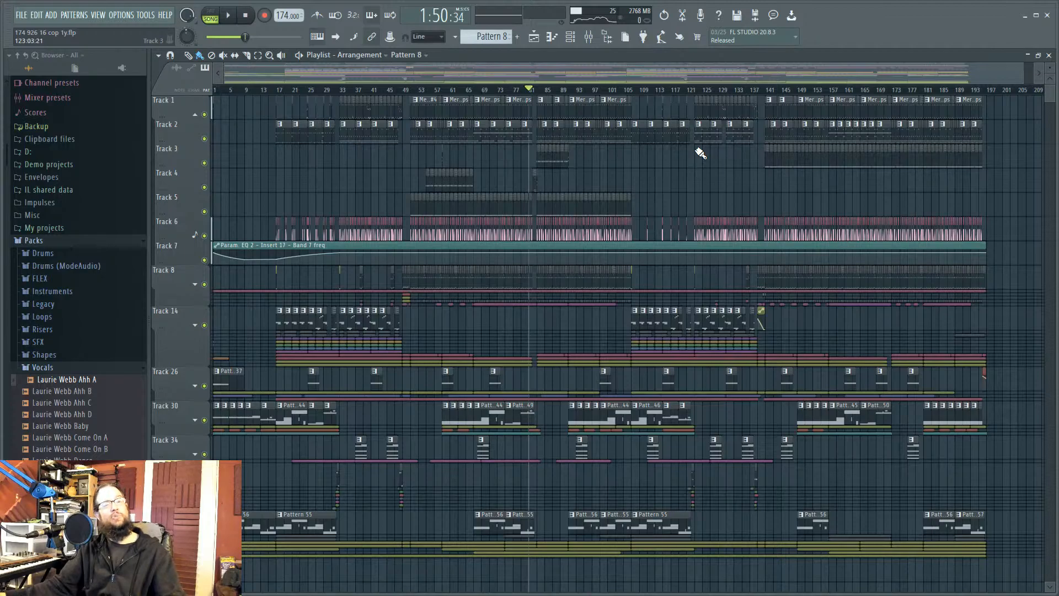
{"action": "mouse_move", "coordinate": [742, 91]}
{"action": "left_mouse_down"}
{"action": "mouse_move", "coordinate": [789, 93]}
{"action": "mouse_move", "coordinate": [770, 93]}
{"action": "left_mouse_up"}
{"action": "key", "text": "space"}
{"action": "key", "text": "space"}
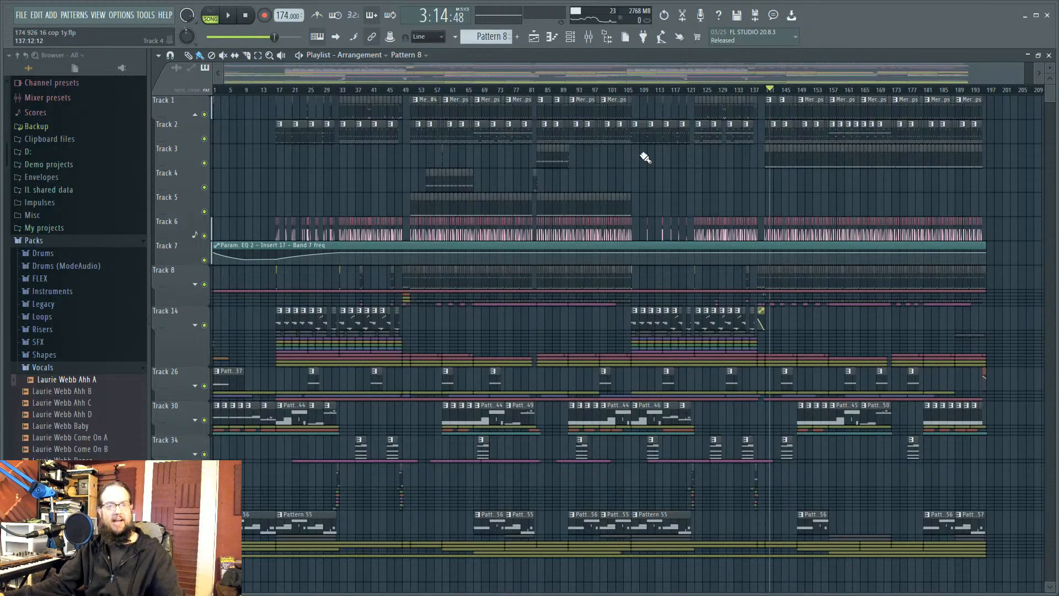
Step: Jump to bar 49, then park the song position near bar 136 and bring up the mixer
{"action": "left_click", "coordinate": [409, 93]}
{"action": "scroll", "coordinate": [407, 229], "scroll_direction": "up", "scroll_amount": 6}
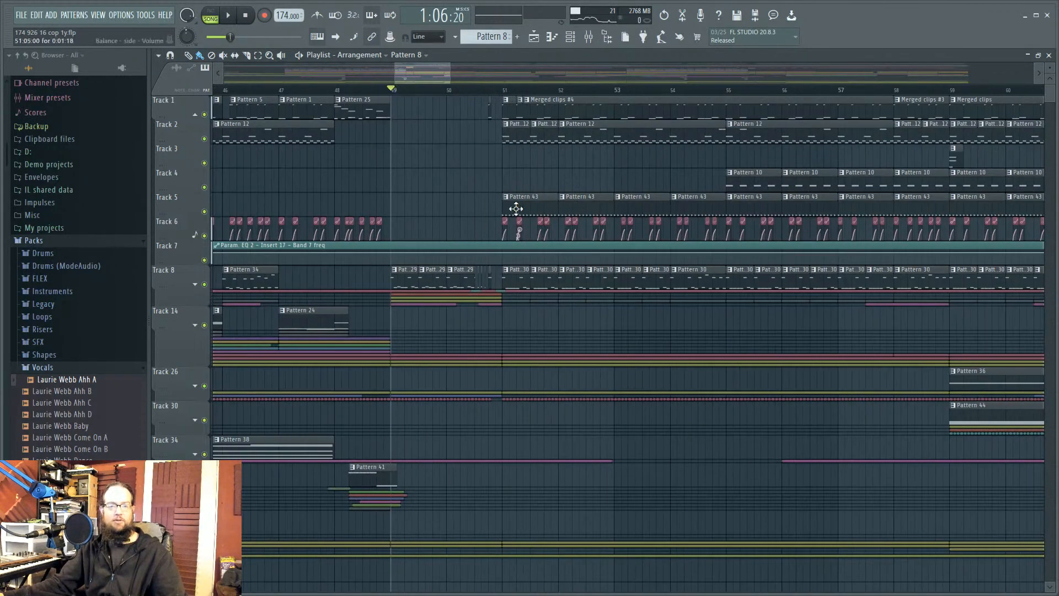
{"action": "scroll", "coordinate": [655, 232], "scroll_direction": "down", "scroll_amount": 6}
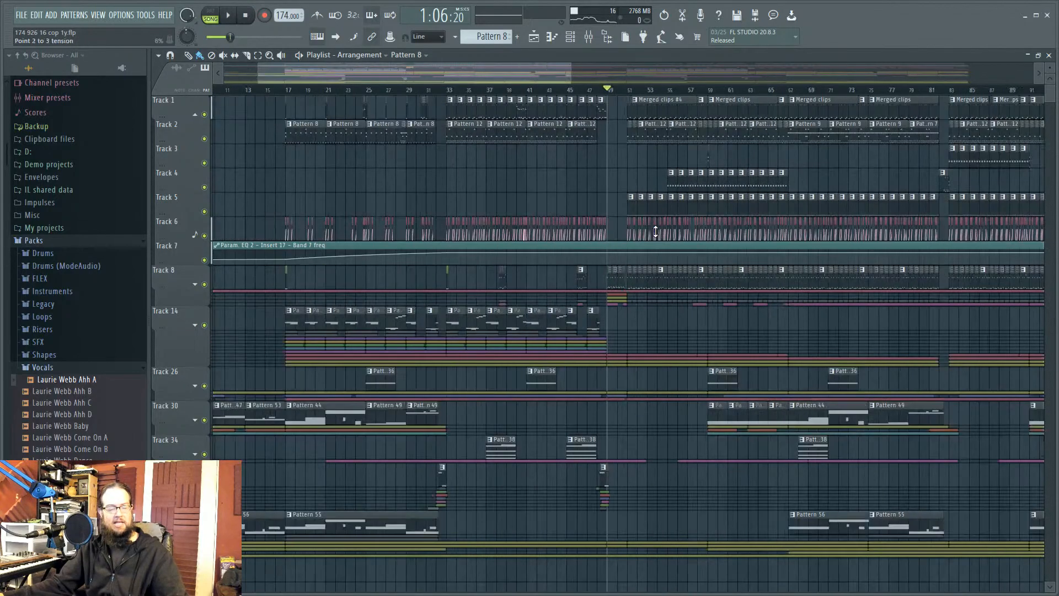
{"action": "scroll", "coordinate": [655, 231], "scroll_direction": "down", "scroll_amount": 1}
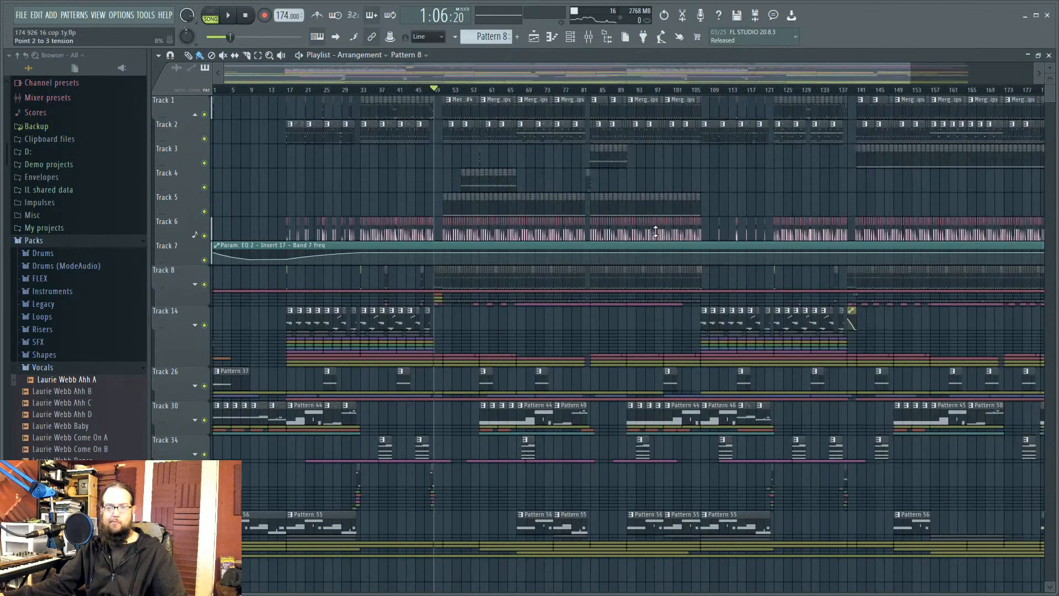
{"action": "scroll", "coordinate": [814, 187], "scroll_direction": "down", "scroll_amount": 1}
{"action": "mouse_move", "coordinate": [749, 91]}
{"action": "left_mouse_down"}
{"action": "mouse_move", "coordinate": [832, 91]}
{"action": "mouse_move", "coordinate": [750, 83]}
{"action": "left_mouse_up"}
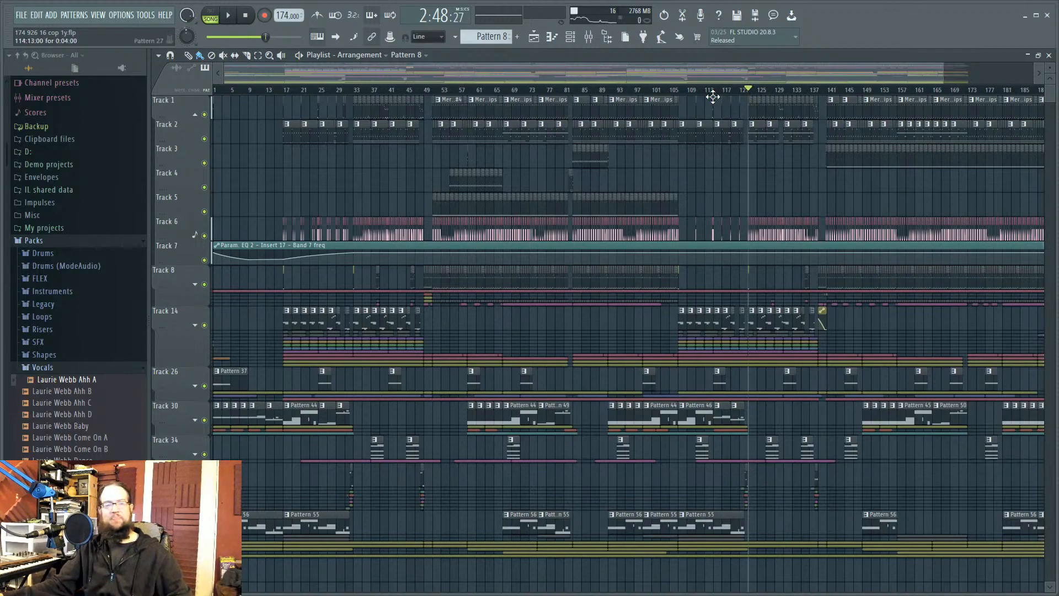
{"action": "left_click", "coordinate": [588, 37]}
Step: Move the mixer window lower and select the Master channel
{"action": "left_click_drag", "start_coordinate": [562, 183], "coordinate": [578, 209]}
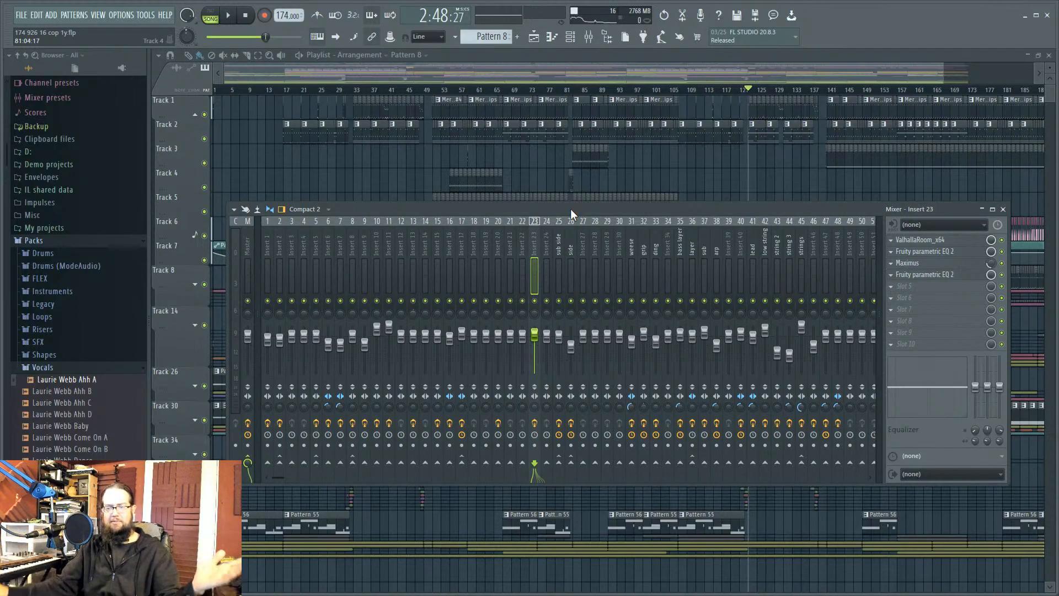
{"action": "left_click", "coordinate": [246, 244]}
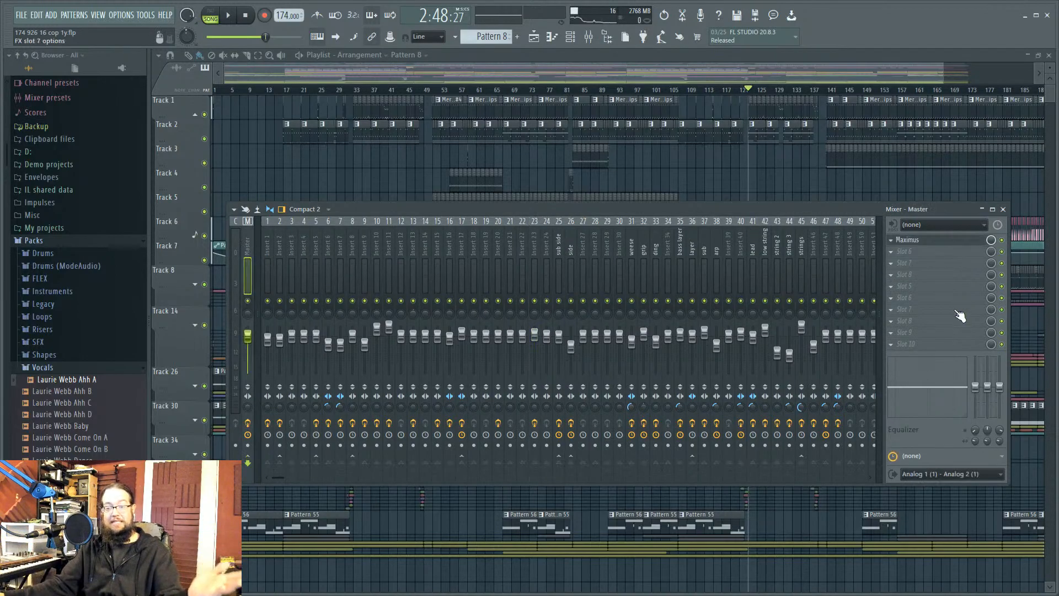
Step: Open the Master's Maximus plugin and nudge its window slightly right and down
{"action": "left_click", "coordinate": [948, 241]}
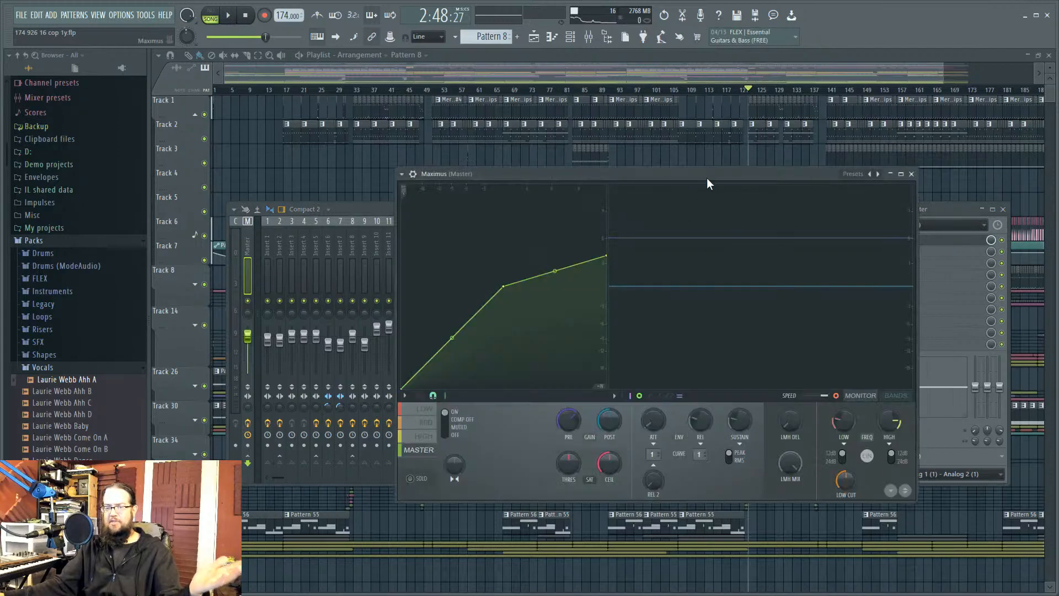
{"action": "left_click_drag", "start_coordinate": [597, 154], "coordinate": [624, 163]}
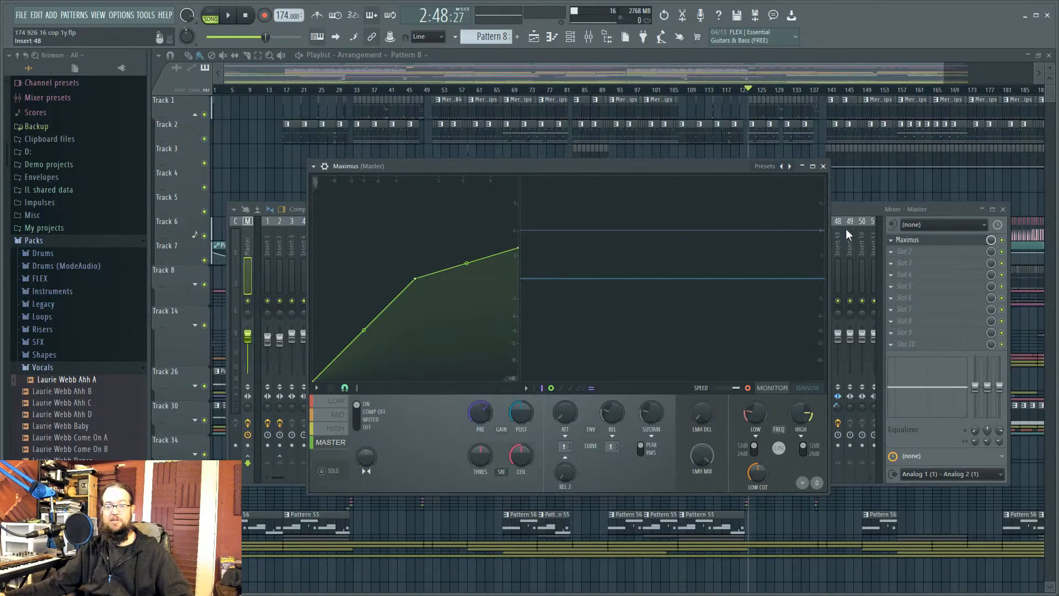
Step: Close every open plugin and mixer window with F12
{"action": "key", "text": "F12"}
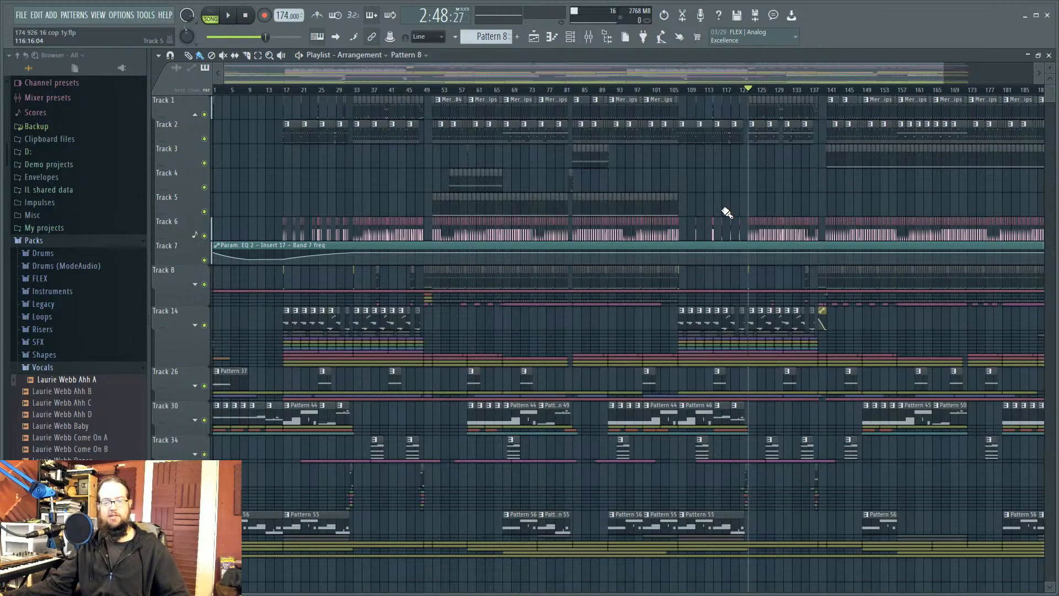
Step: Collapse the Packs folder, hide the mixer and channel rack, and zoom the playlist to bars 114–147
{"action": "left_click", "coordinate": [77, 241]}
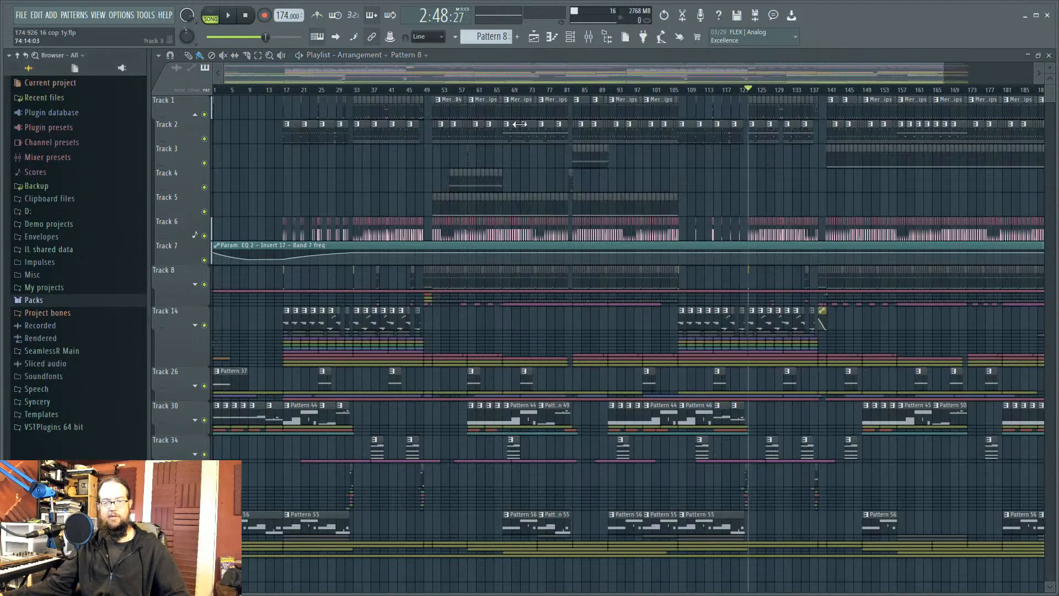
{"action": "left_click", "coordinate": [589, 38]}
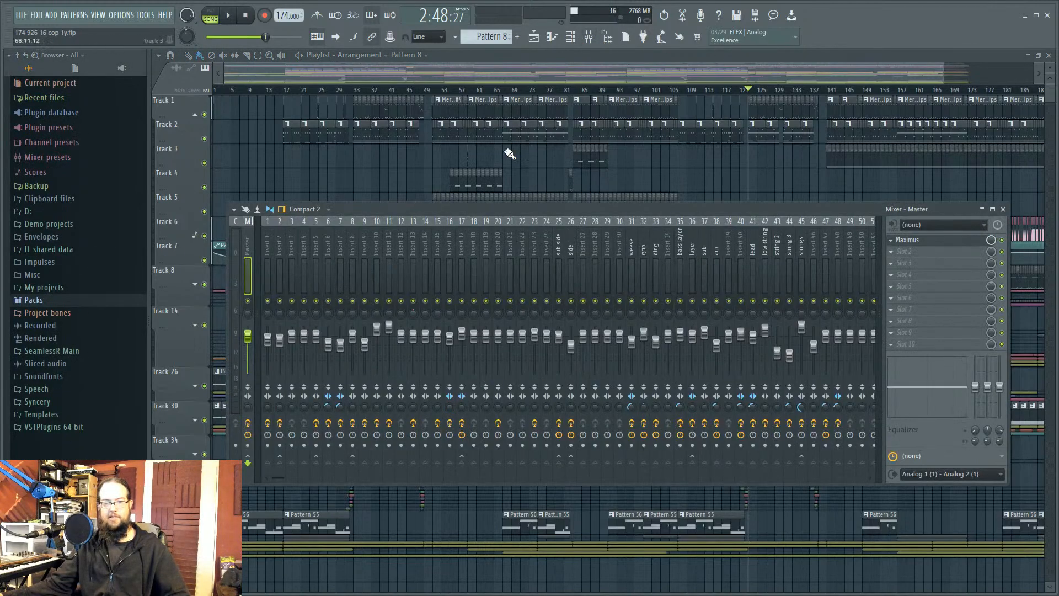
{"action": "left_click", "coordinate": [570, 38]}
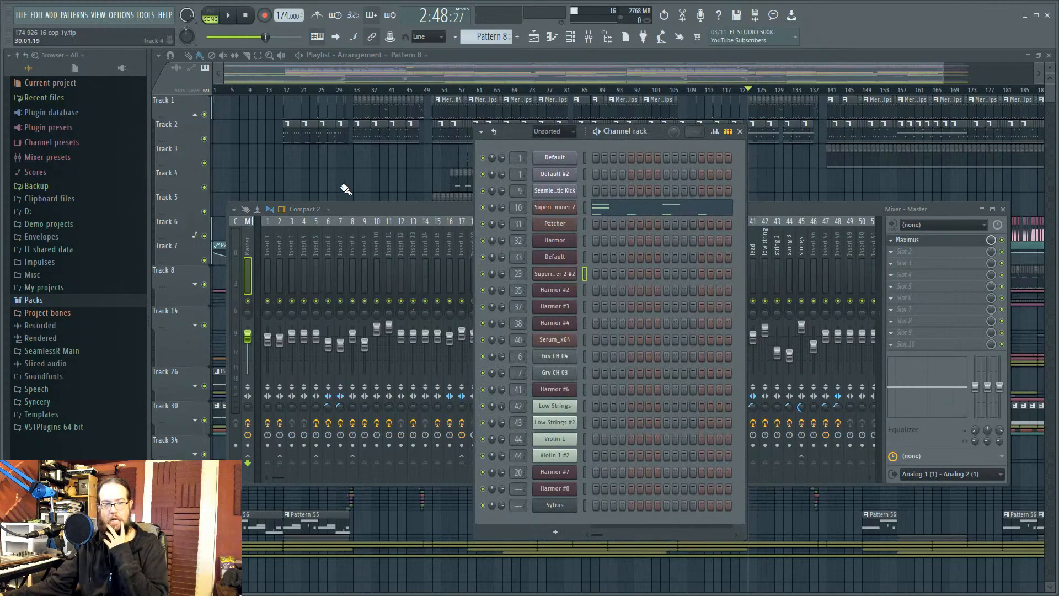
{"action": "left_click", "coordinate": [808, 180]}
{"action": "left_click_drag", "start_coordinate": [709, 157], "coordinate": [856, 235]}
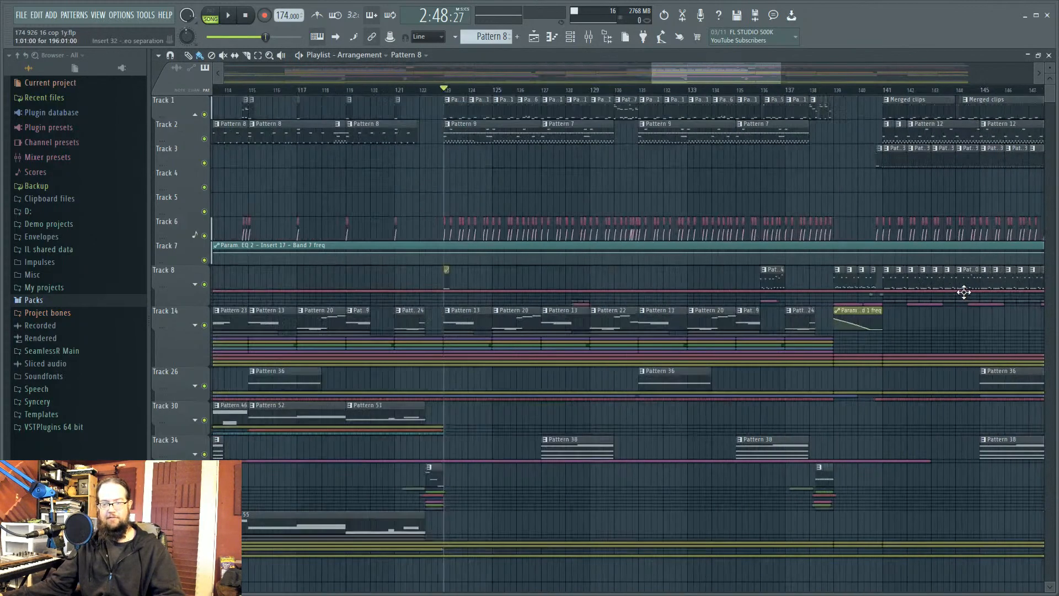
{"action": "left_click_drag", "start_coordinate": [817, 81], "coordinate": [705, 79]}
Step: Play from bar 122, jump ahead to bar 138 and back to 121, then stop
{"action": "left_click", "coordinate": [550, 91]}
{"action": "key", "text": "space"}
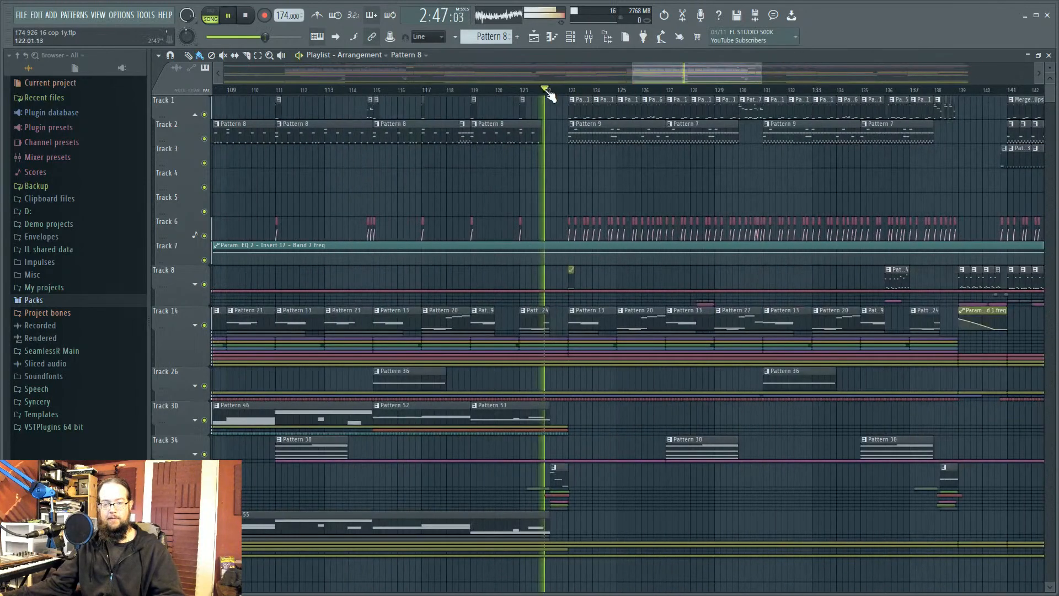
{"action": "left_click_drag", "start_coordinate": [960, 89], "coordinate": [941, 91]}
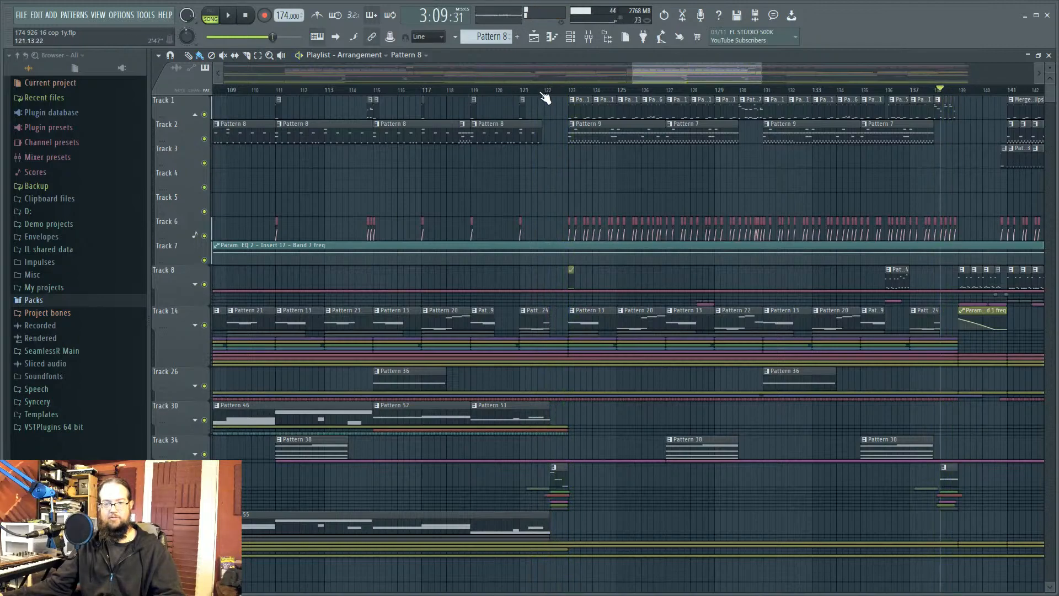
{"action": "left_click", "coordinate": [543, 91]}
{"action": "scroll", "coordinate": [546, 96], "scroll_direction": "up", "scroll_amount": 5}
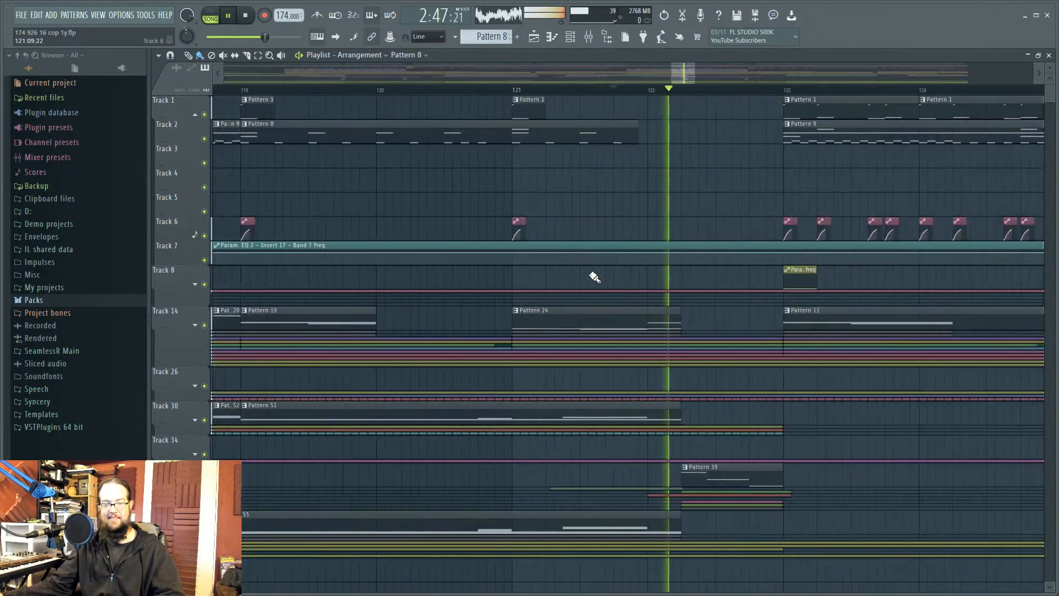
{"action": "key", "text": "space"}
{"action": "scroll", "coordinate": [573, 431], "scroll_direction": "down", "scroll_amount": 4}
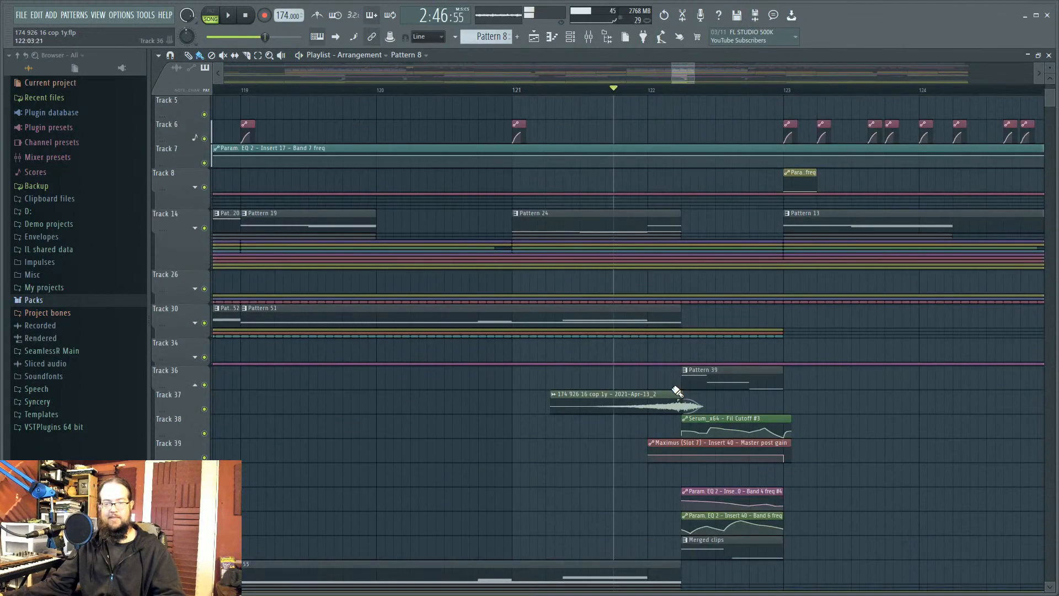
{"action": "scroll", "coordinate": [833, 402], "scroll_direction": "up", "scroll_amount": 2}
{"action": "scroll", "coordinate": [608, 346], "scroll_direction": "up", "scroll_amount": 2}
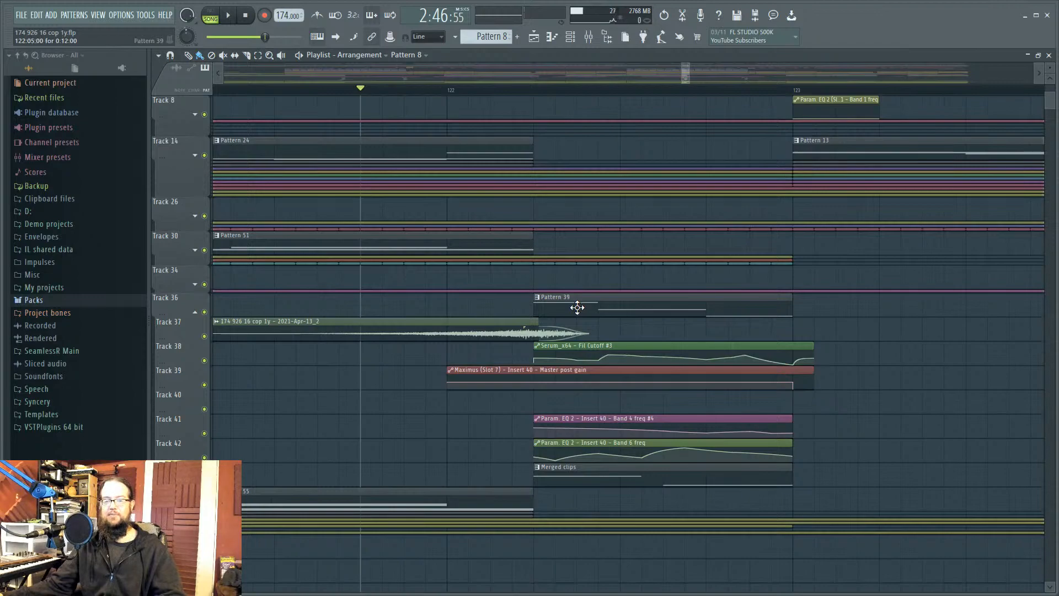
Step: Mute Track 37's vocal clip, audition from bar 122, then unmute it
{"action": "left_click", "coordinate": [204, 336]}
{"action": "left_click", "coordinate": [512, 90]}
{"action": "key", "text": "space"}
{"action": "key", "text": "space"}
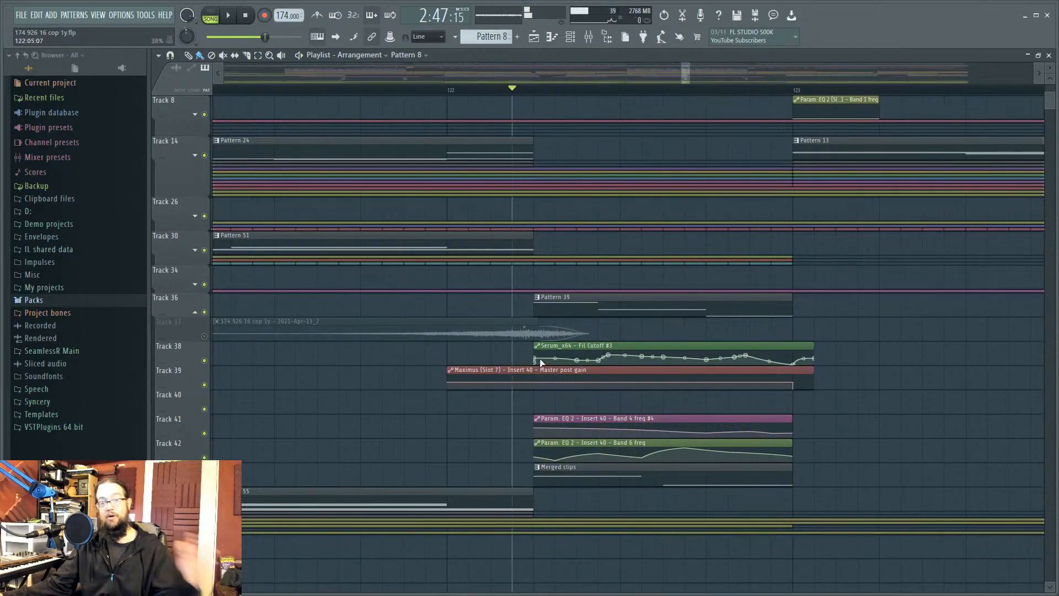
{"action": "left_click", "coordinate": [204, 336]}
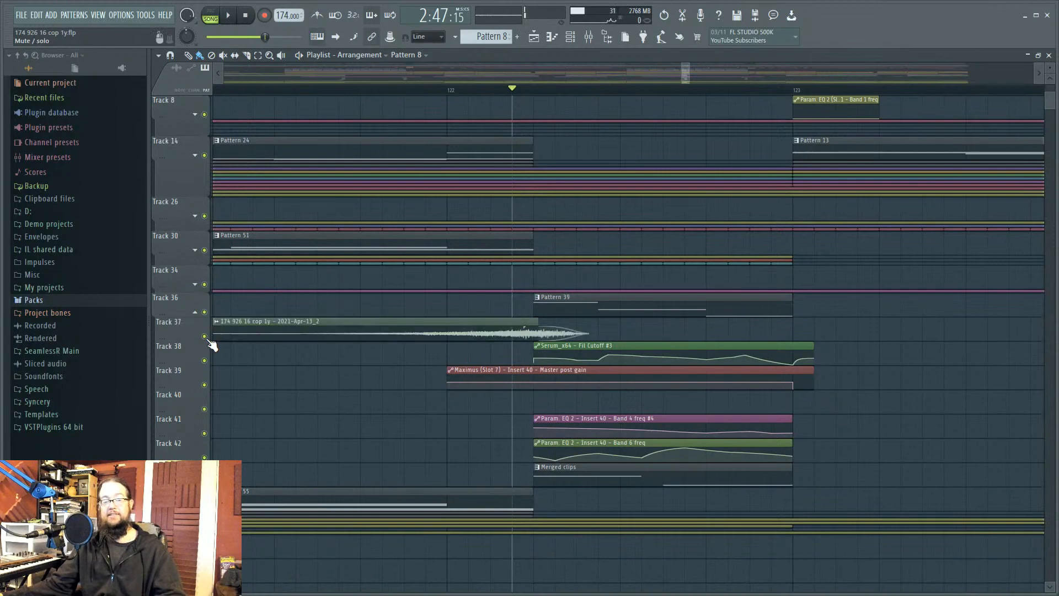
Step: Open the vocal clip's settings and load Edison into the Current mixer track's first FX slot
{"action": "double_click", "coordinate": [514, 331]}
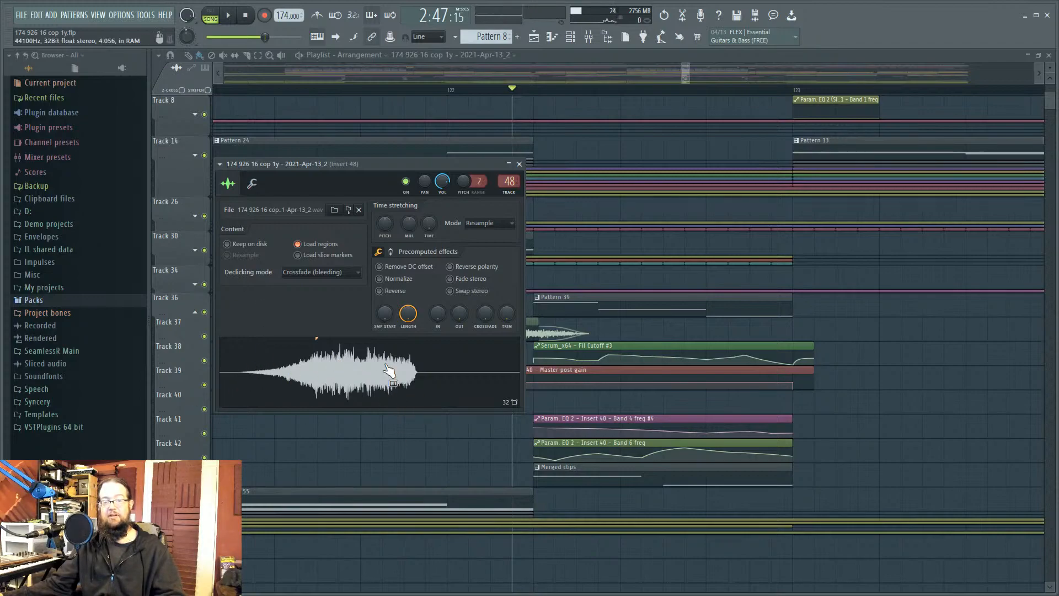
{"action": "double_click", "coordinate": [513, 182]}
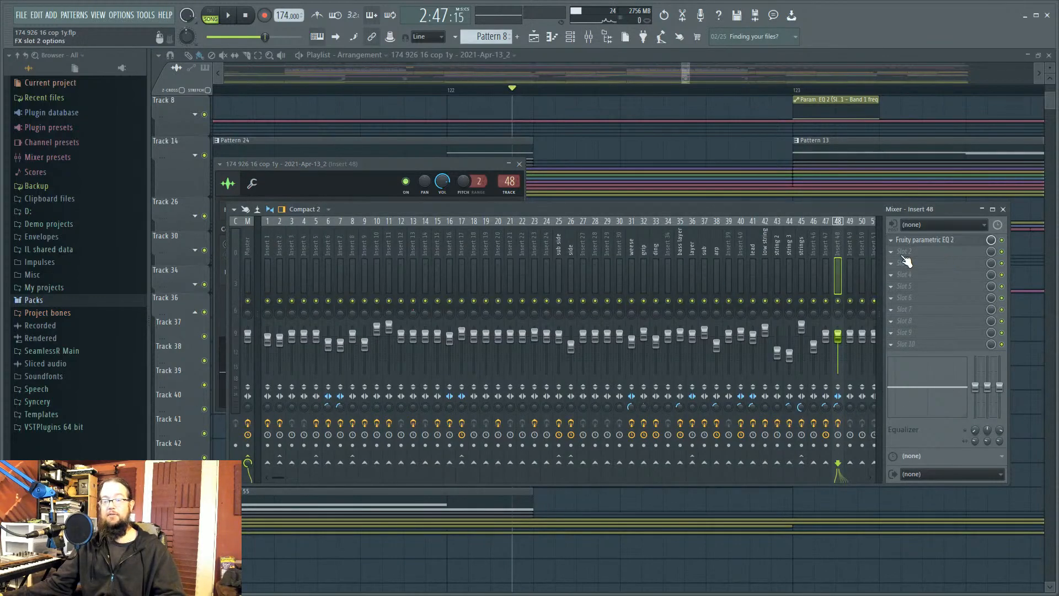
{"action": "left_click", "coordinate": [248, 259]}
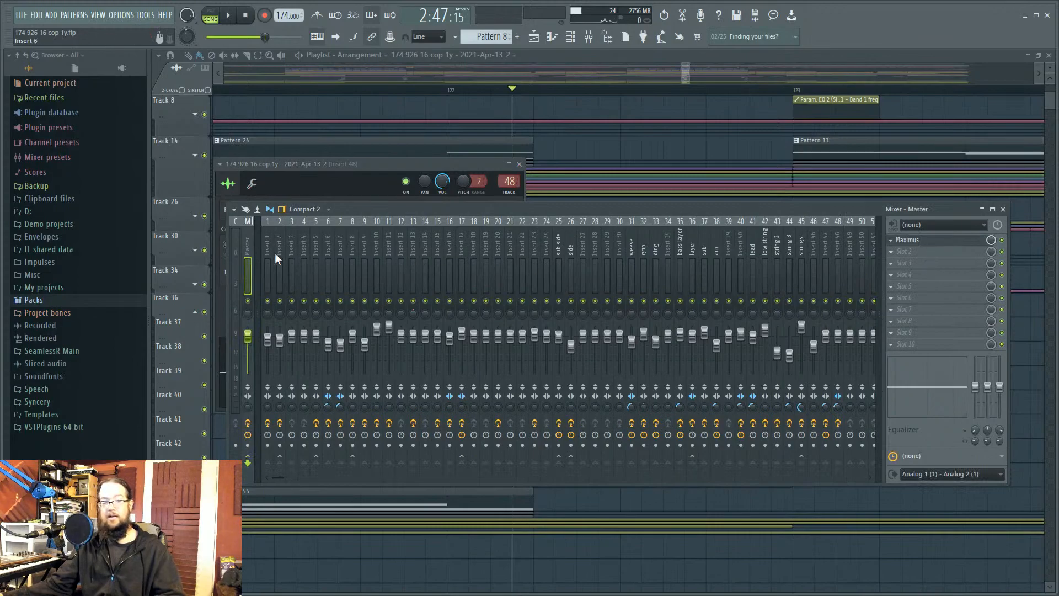
{"action": "left_click", "coordinate": [233, 242]}
{"action": "left_click", "coordinate": [910, 239]}
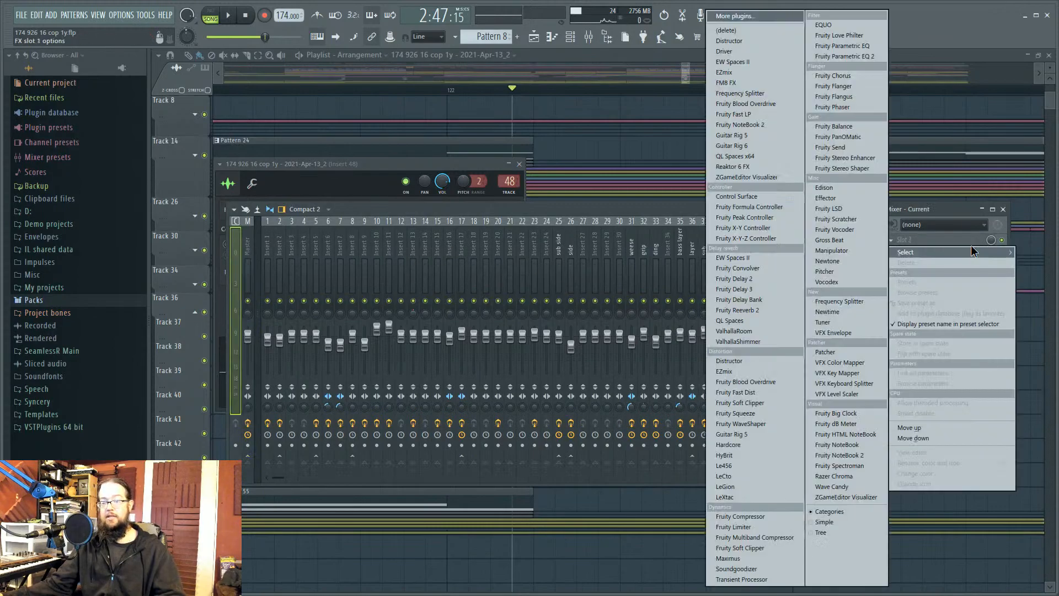
{"action": "left_click", "coordinate": [824, 188]}
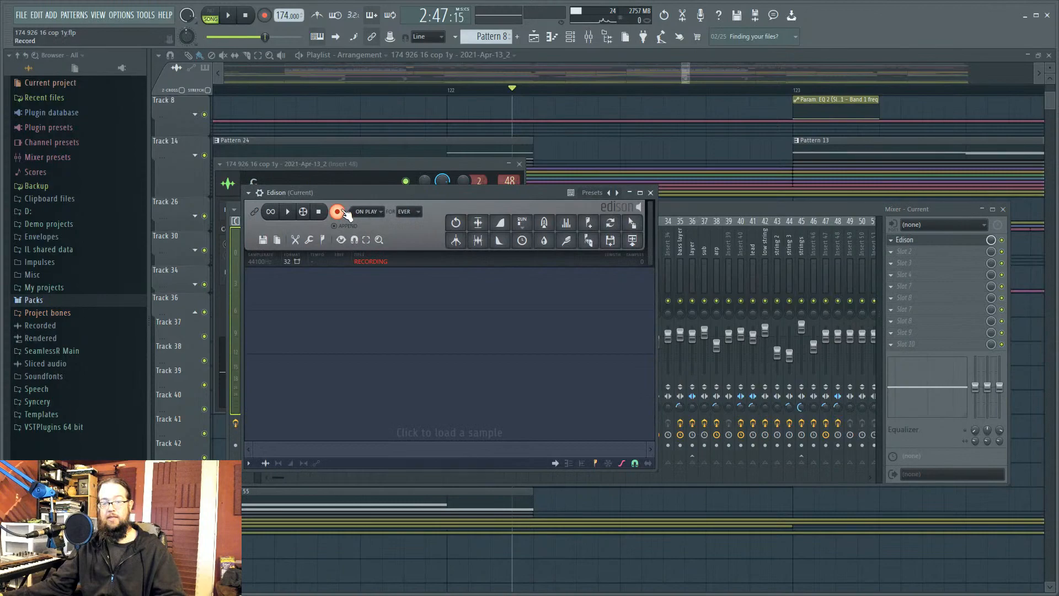
Step: Drag a vocal sample from the Packs folder into Edison
{"action": "left_click_drag", "start_coordinate": [413, 194], "coordinate": [754, 198]}
{"action": "left_click", "coordinate": [370, 170]}
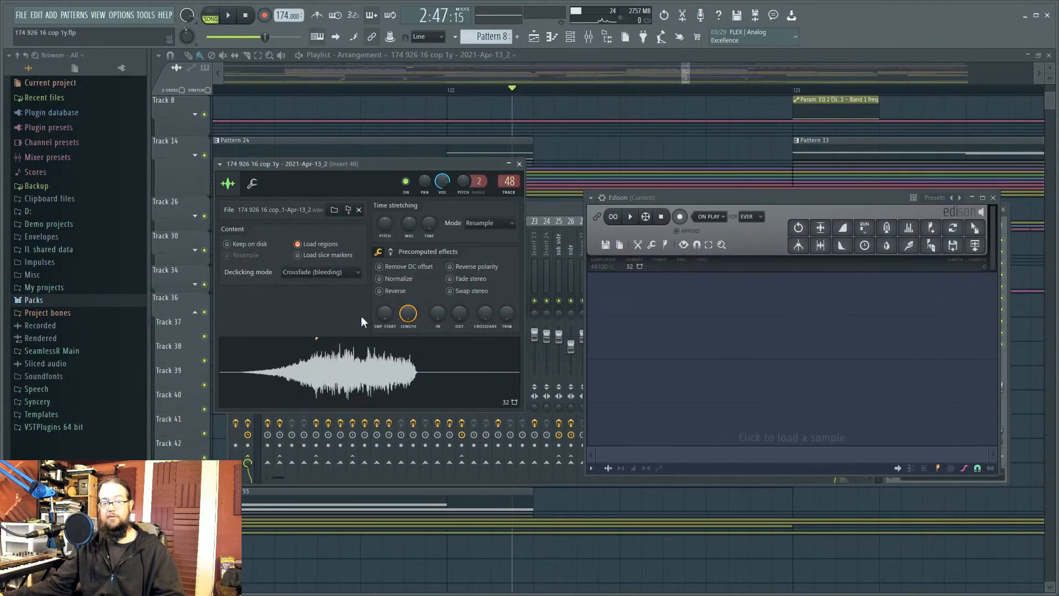
{"action": "left_click", "coordinate": [33, 300]}
{"action": "left_click_drag", "start_coordinate": [60, 462], "coordinate": [655, 303]}
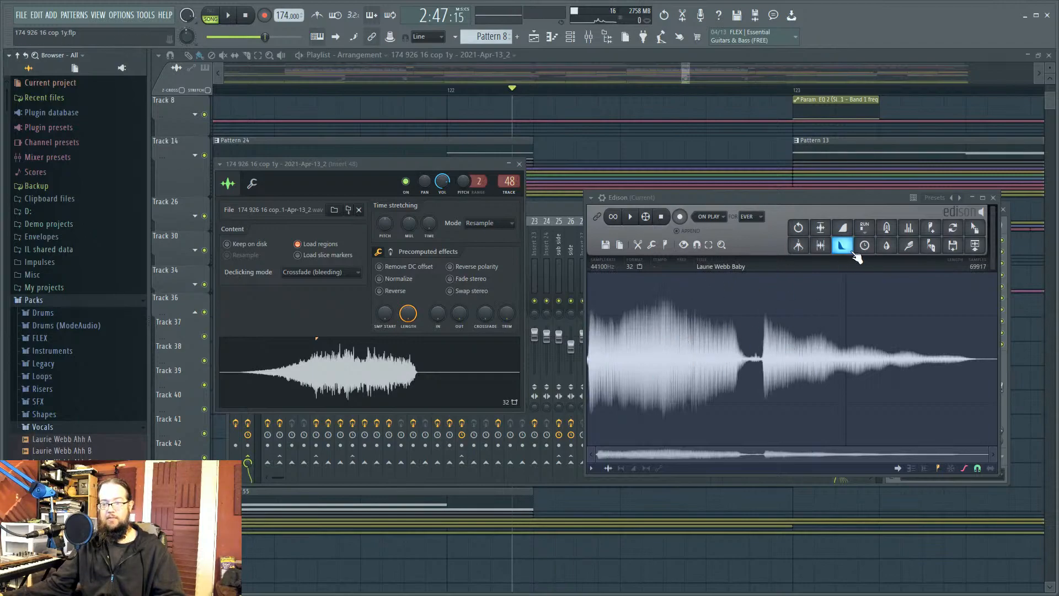
Step: Open Edison's Blur, reshape the impulse curve into a rise ending in a sharp drop, and preview it
{"action": "left_click", "coordinate": [886, 245]}
{"action": "left_click_drag", "start_coordinate": [685, 203], "coordinate": [521, 233]}
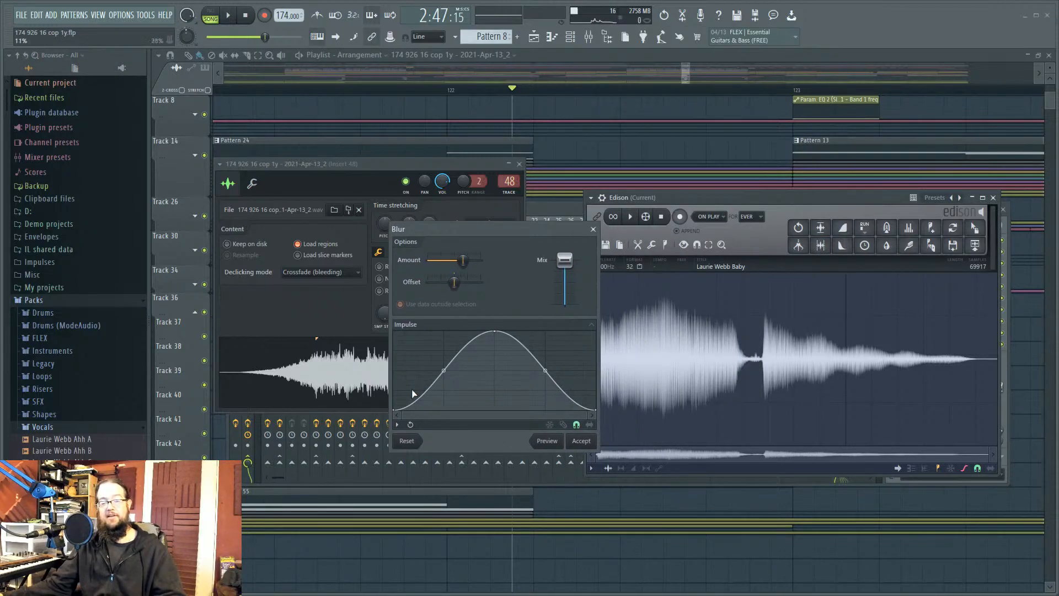
{"action": "mouse_move", "coordinate": [494, 331]}
{"action": "left_mouse_down"}
{"action": "mouse_move", "coordinate": [496, 367]}
{"action": "mouse_move", "coordinate": [488, 325]}
{"action": "mouse_move", "coordinate": [488, 339]}
{"action": "mouse_move", "coordinate": [500, 338]}
{"action": "left_mouse_up"}
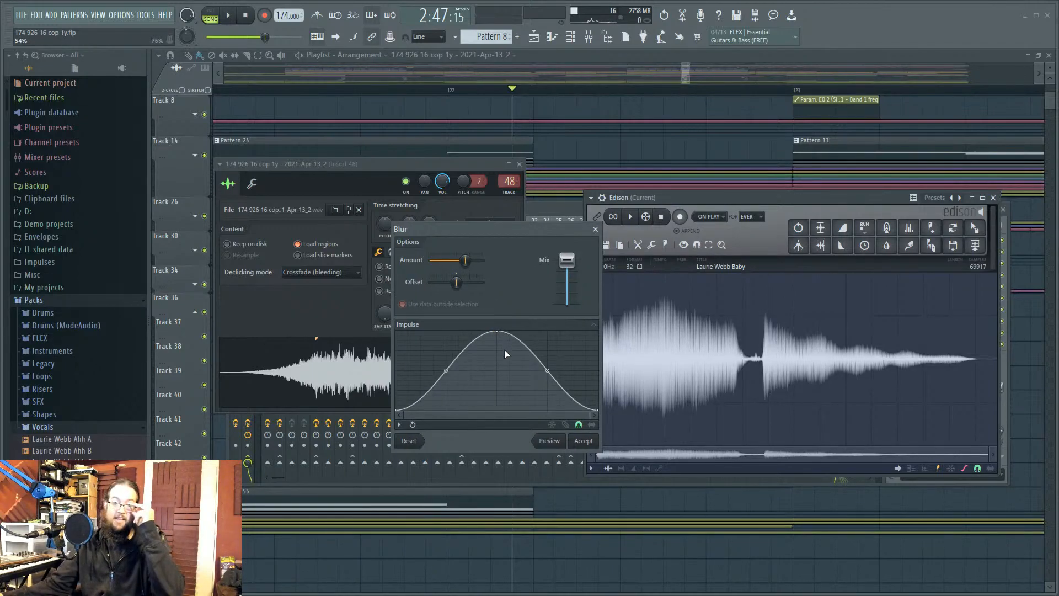
{"action": "left_click_drag", "start_coordinate": [507, 368], "coordinate": [490, 437]}
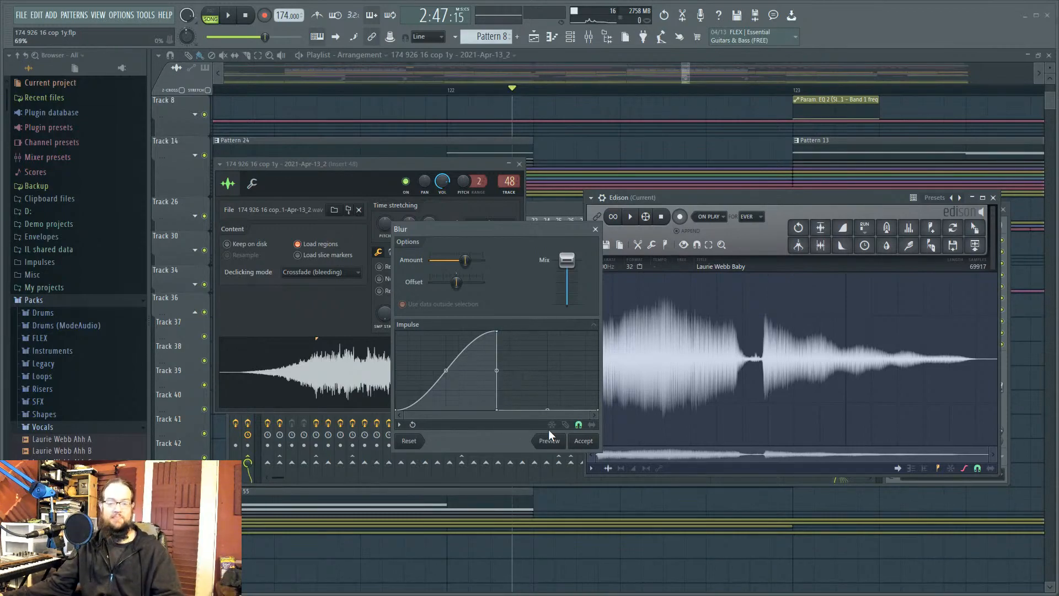
{"action": "left_click", "coordinate": [558, 448]}
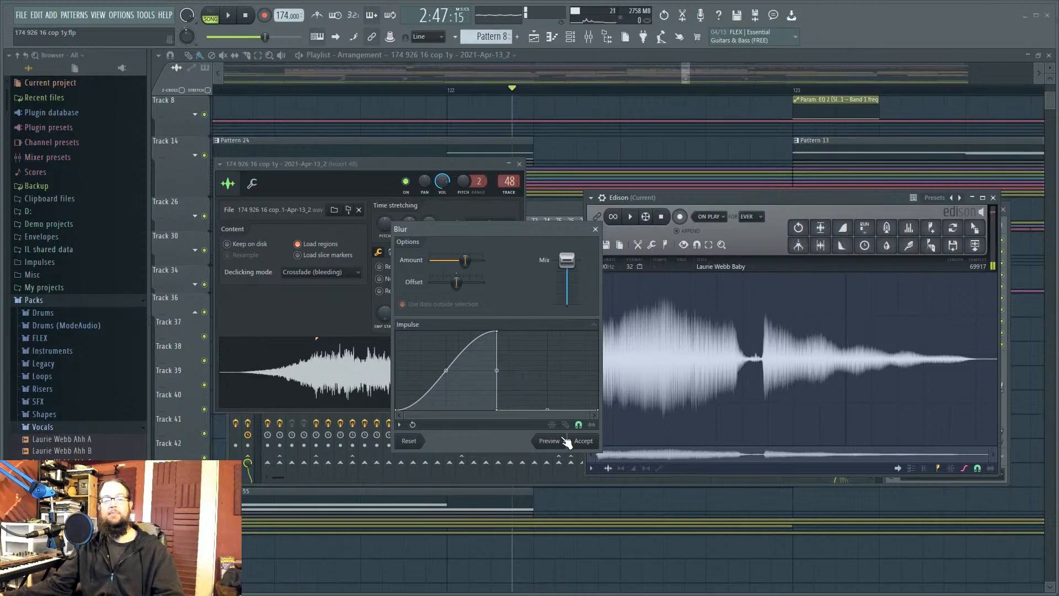
{"action": "left_click_drag", "start_coordinate": [541, 234], "coordinate": [434, 244]}
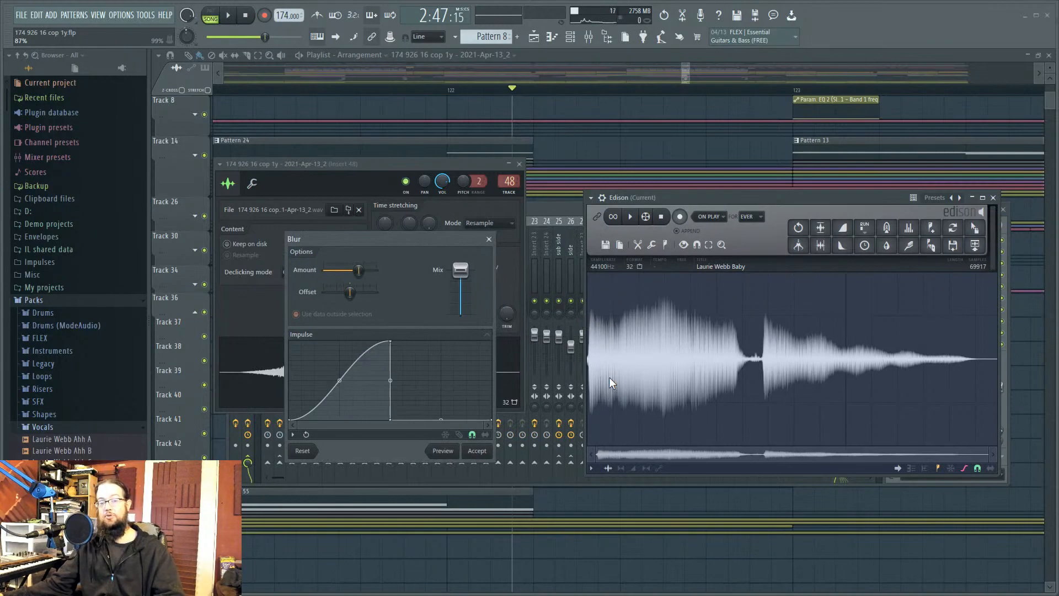
Step: Close Blur unapplied and insert a stretch of silence at a marker in the vocal sample
{"action": "left_click", "coordinate": [489, 239]}
{"action": "left_click", "coordinate": [732, 351]}
{"action": "left_click", "coordinate": [590, 349]}
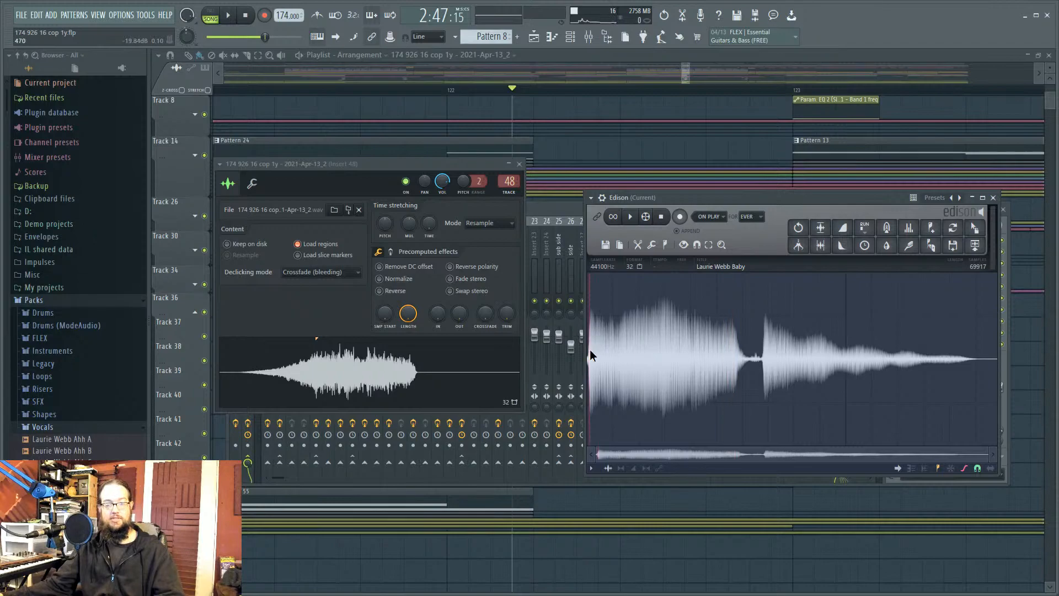
{"action": "right_click", "coordinate": [590, 349]}
{"action": "mouse_move", "coordinate": [610, 380]}
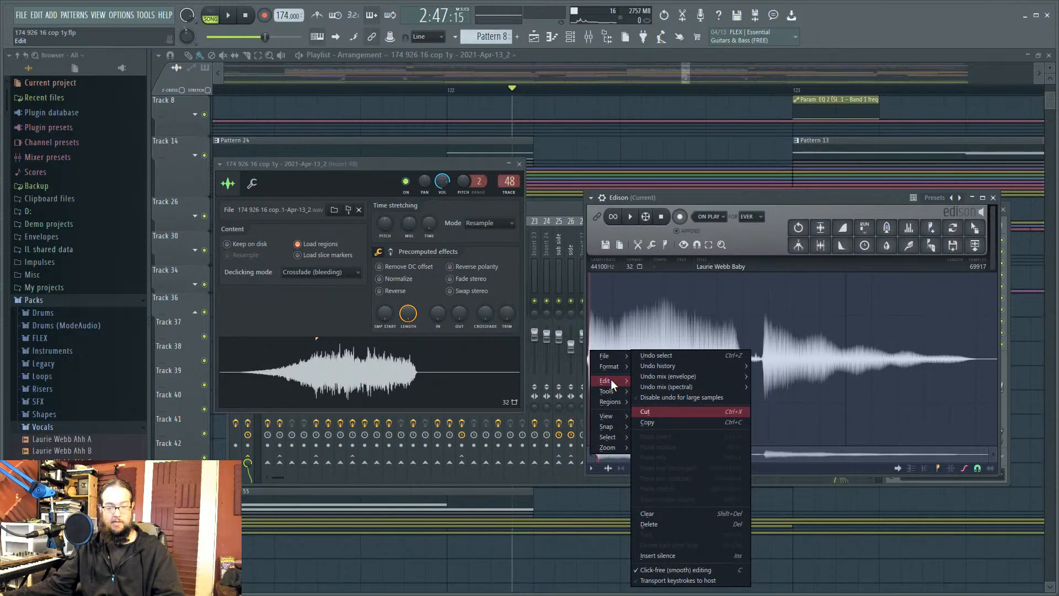
{"action": "left_click", "coordinate": [690, 555]}
Step: Select the silent tail, delete it and undo to compare, then repeat with a different selection
{"action": "left_click", "coordinate": [790, 455]}
{"action": "left_click", "coordinate": [829, 386]}
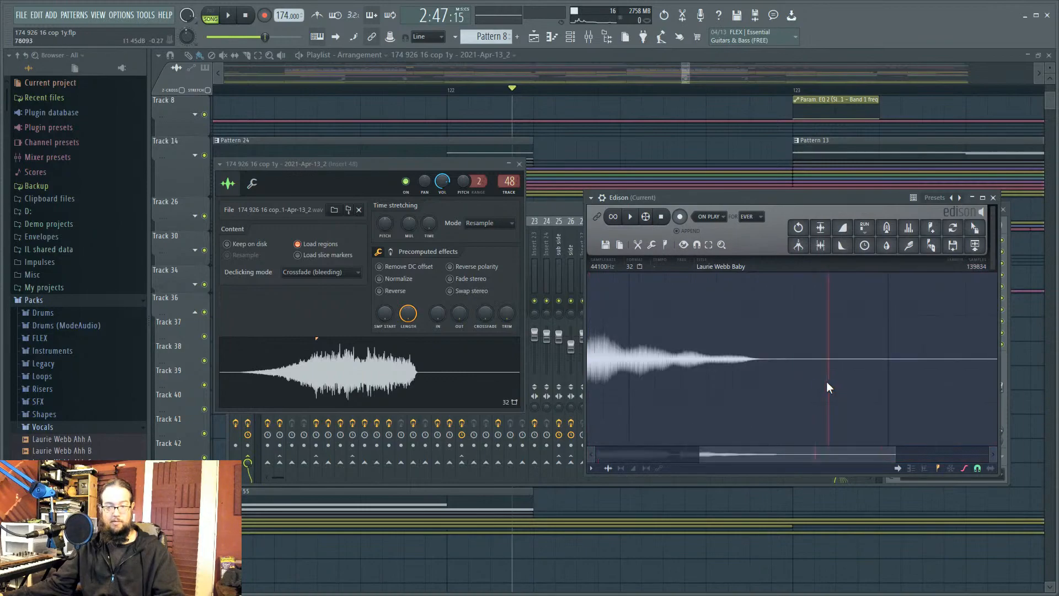
{"action": "left_click_drag", "start_coordinate": [791, 363], "coordinate": [1058, 361]}
{"action": "scroll", "coordinate": [798, 347], "scroll_direction": "down", "scroll_amount": 2}
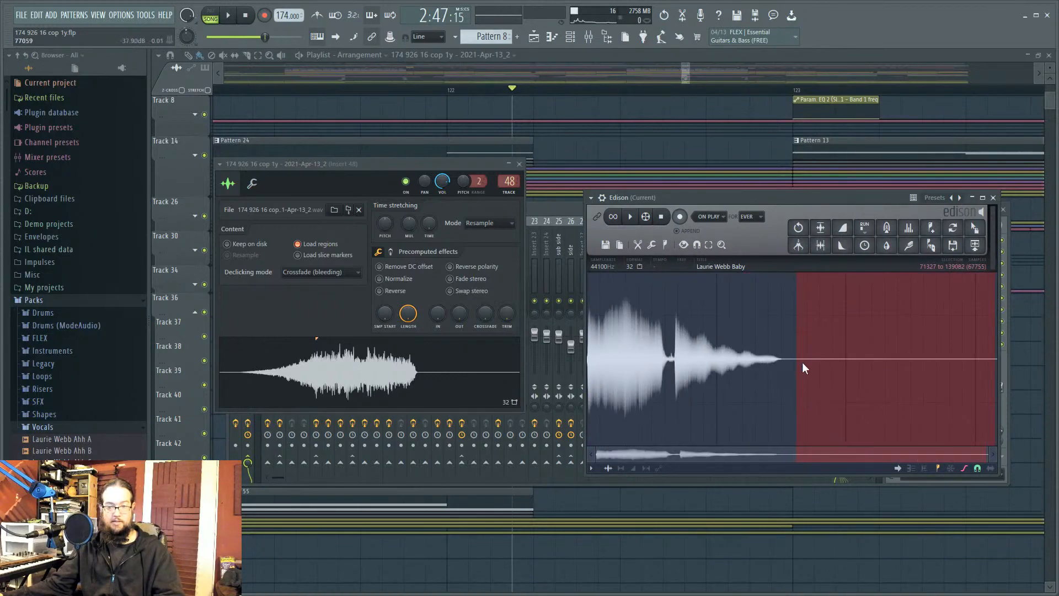
{"action": "key", "text": "Delete"}
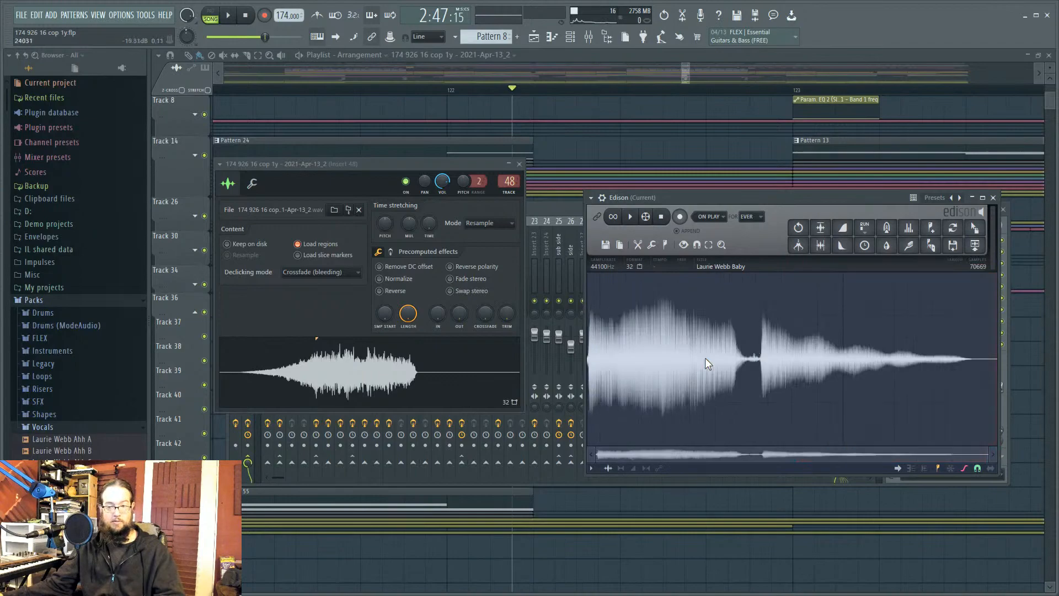
{"action": "key", "text": "ctrl+z"}
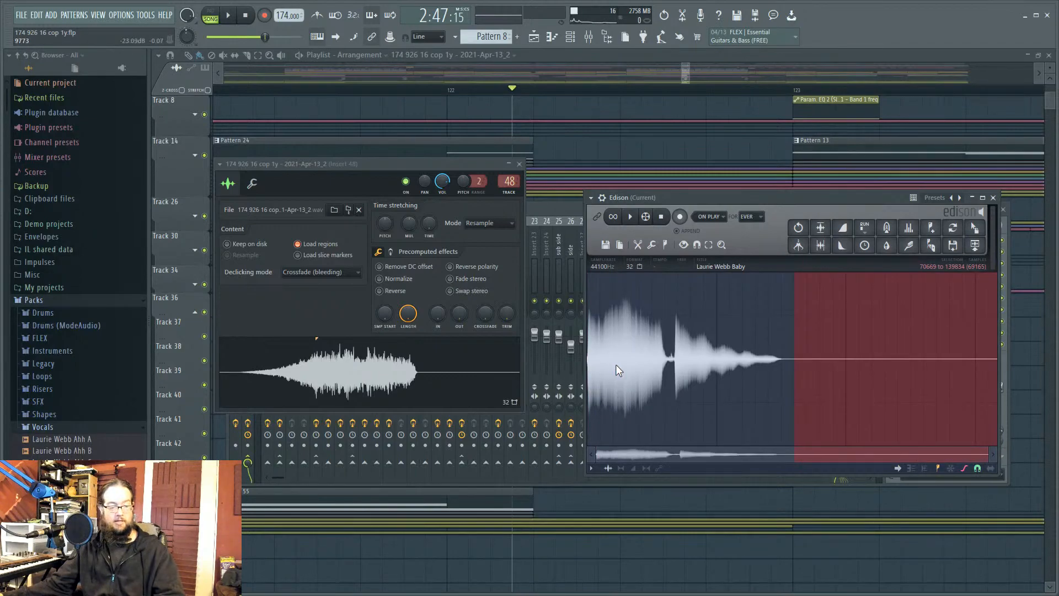
{"action": "key", "text": "Delete"}
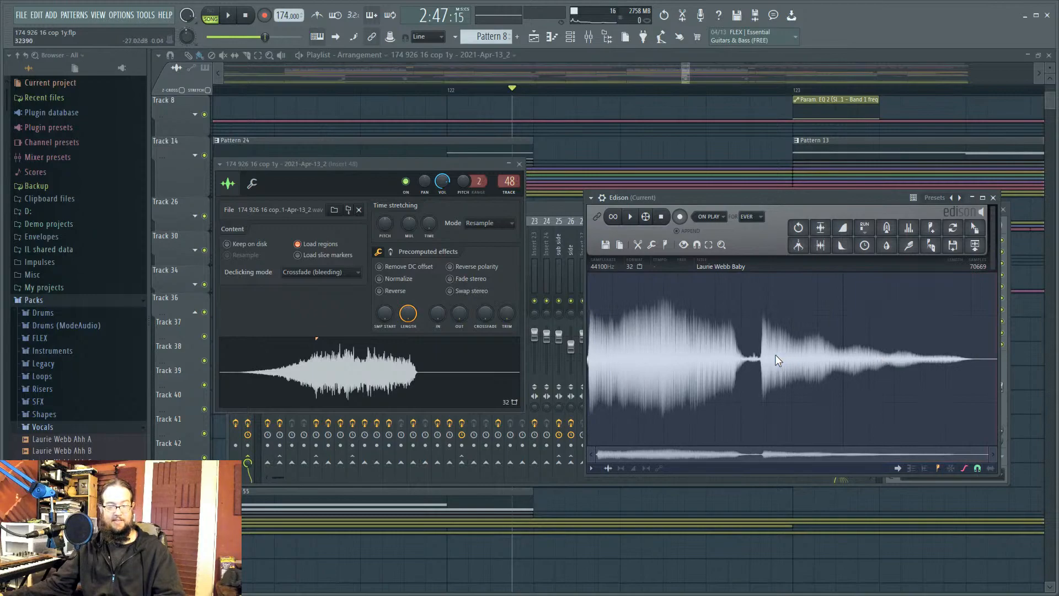
{"action": "key", "text": "ctrl+z"}
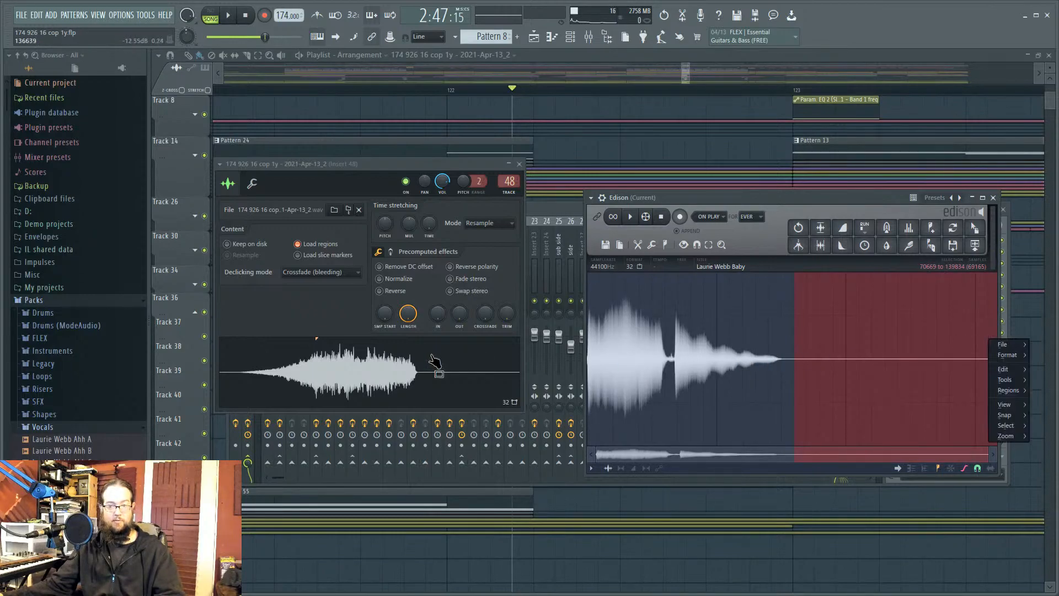
{"action": "left_click_drag", "start_coordinate": [996, 303], "coordinate": [408, 313]}
{"action": "key", "text": "Delete"}
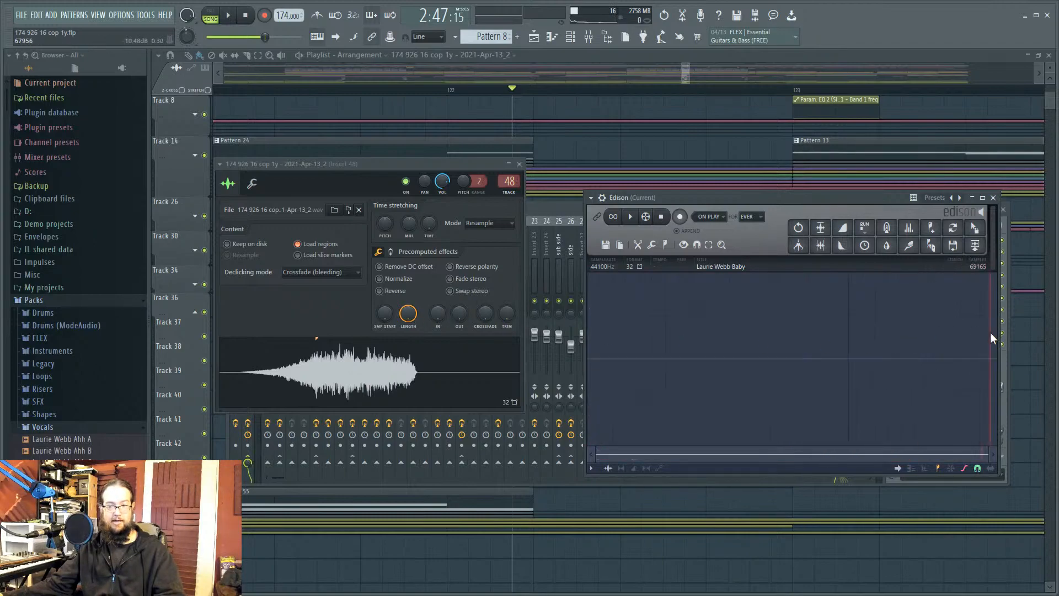
{"action": "key", "text": "ctrl+z"}
Step: Blur the whole vocal in Edison into a smeared swell, previewing before accepting
{"action": "left_click", "coordinate": [764, 349]}
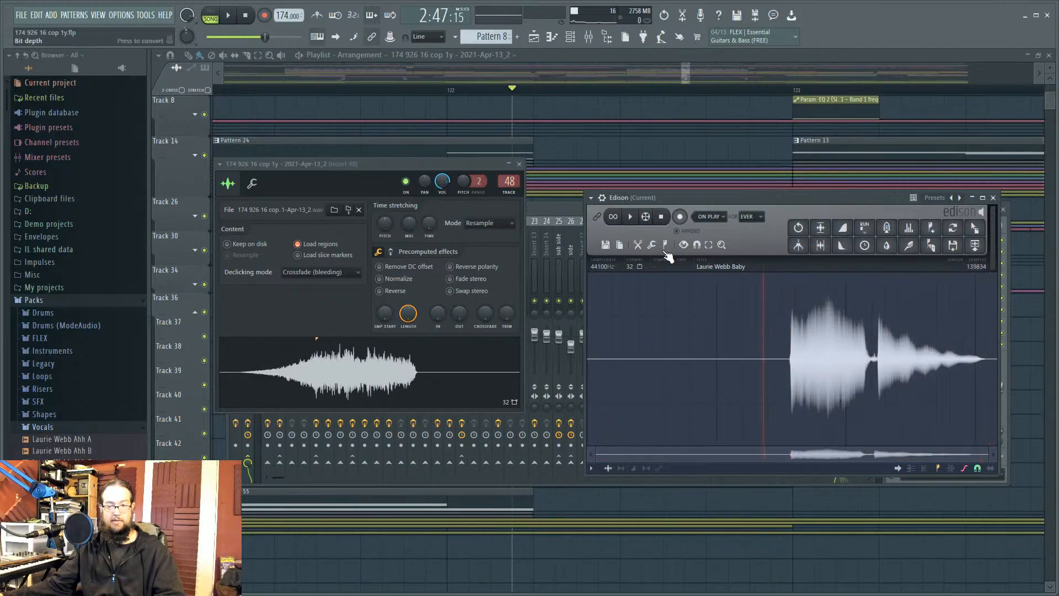
{"action": "left_click", "coordinate": [886, 246]}
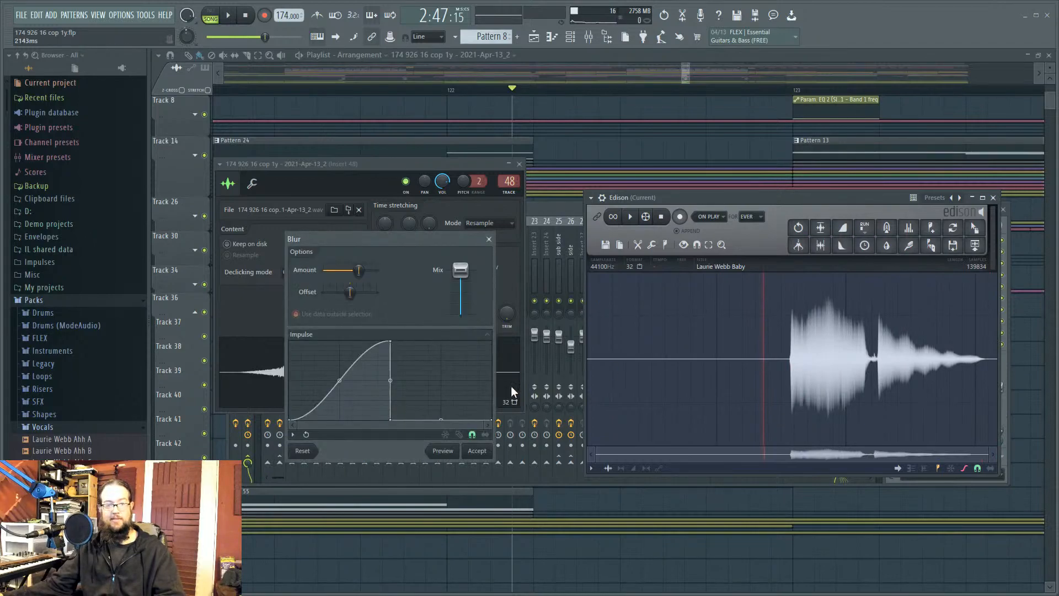
{"action": "left_click", "coordinate": [452, 451]}
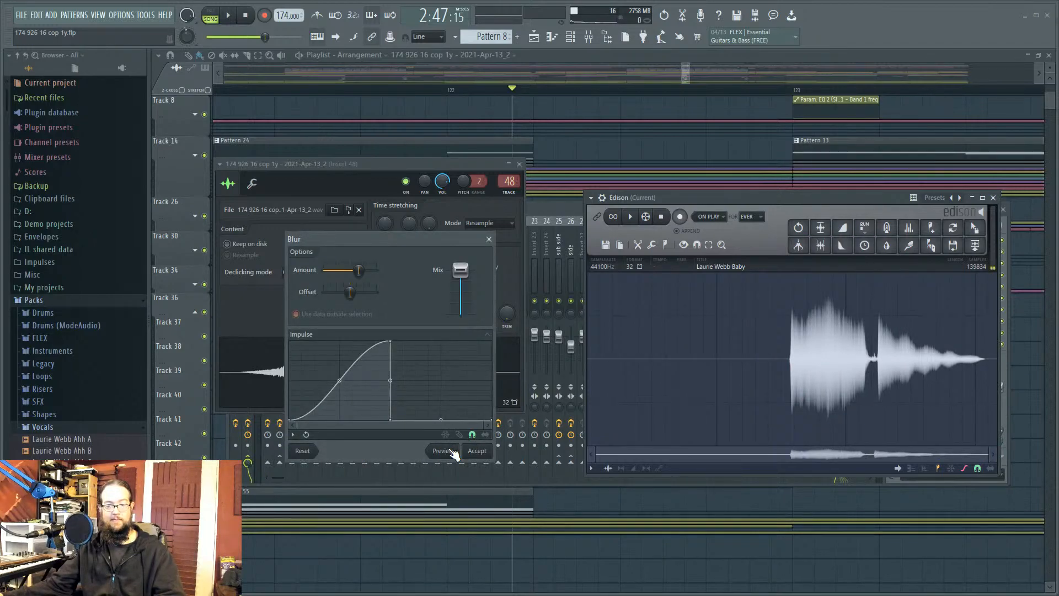
{"action": "left_click", "coordinate": [475, 450]}
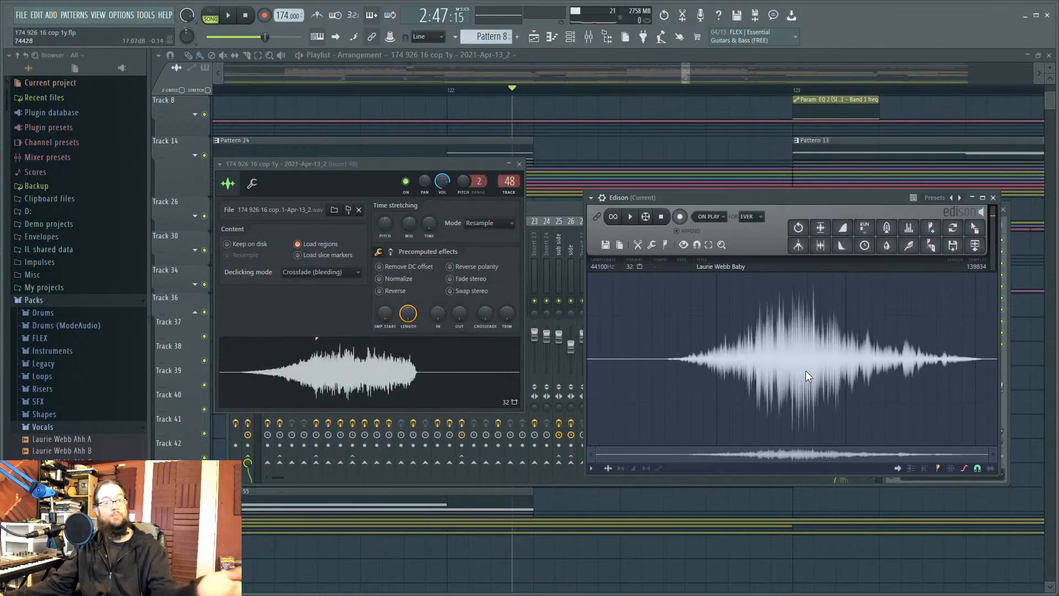
Step: Check the Track 37 clip's declicking mode and shift the vocal clip slightly left
{"action": "right_click", "coordinate": [1021, 325]}
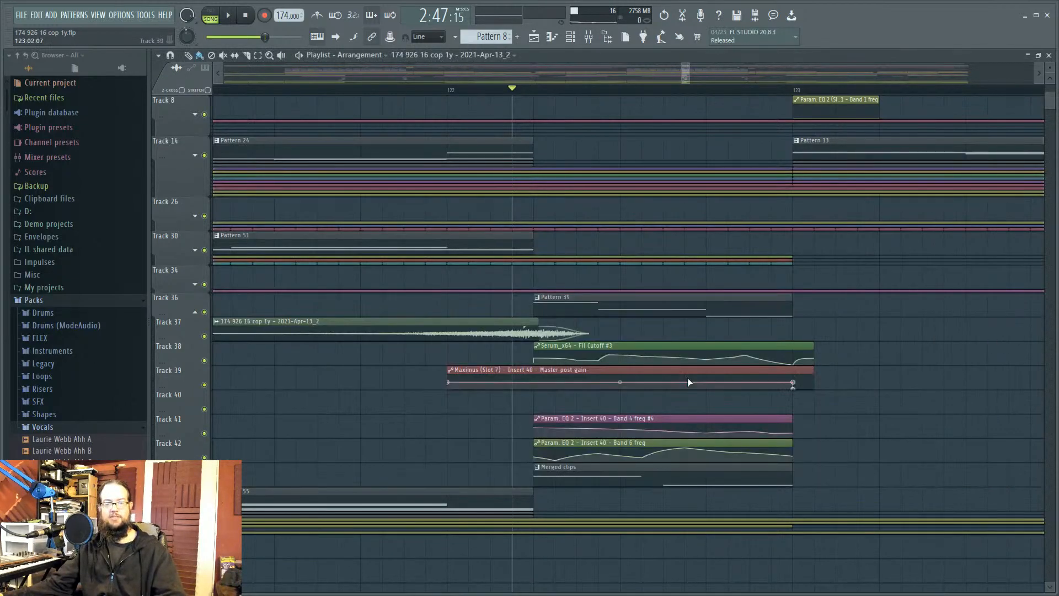
{"action": "double_click", "coordinate": [498, 338]}
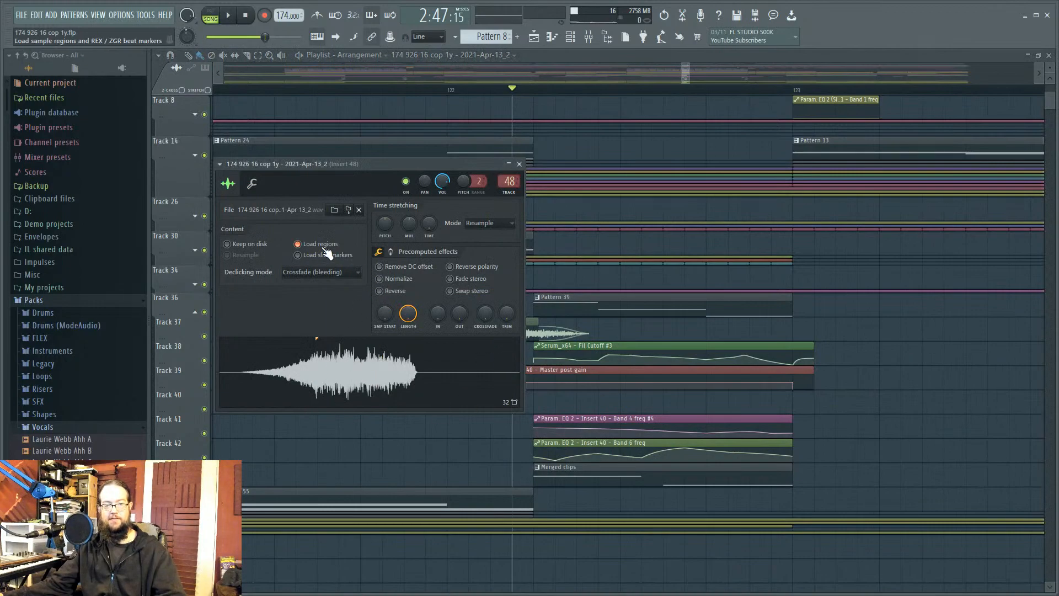
{"action": "left_click", "coordinate": [336, 273]}
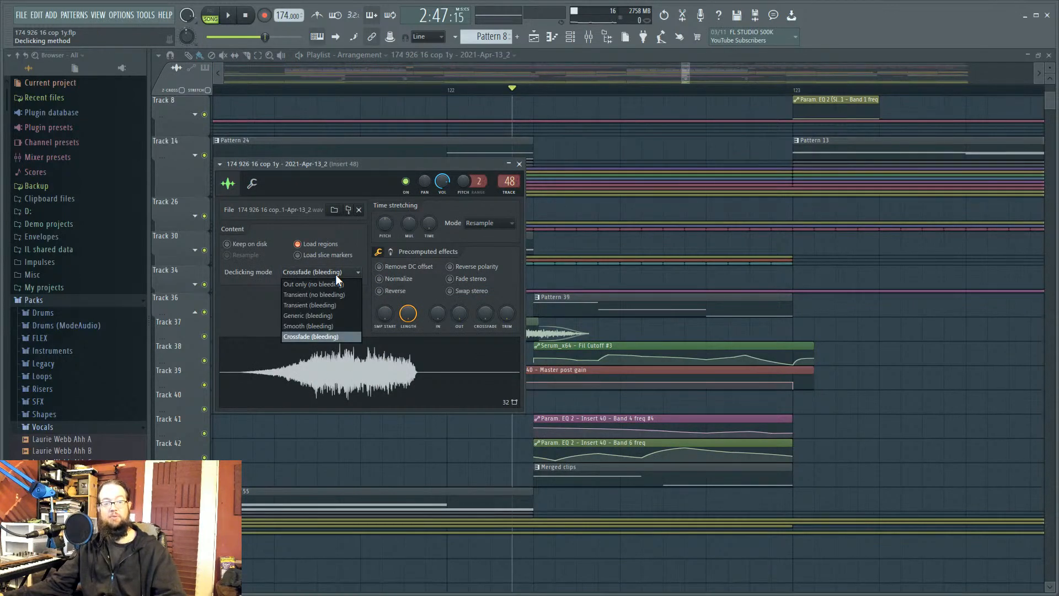
{"action": "left_click", "coordinate": [336, 275]}
{"action": "right_click", "coordinate": [824, 309]}
{"action": "left_click_drag", "start_coordinate": [510, 321], "coordinate": [484, 325]}
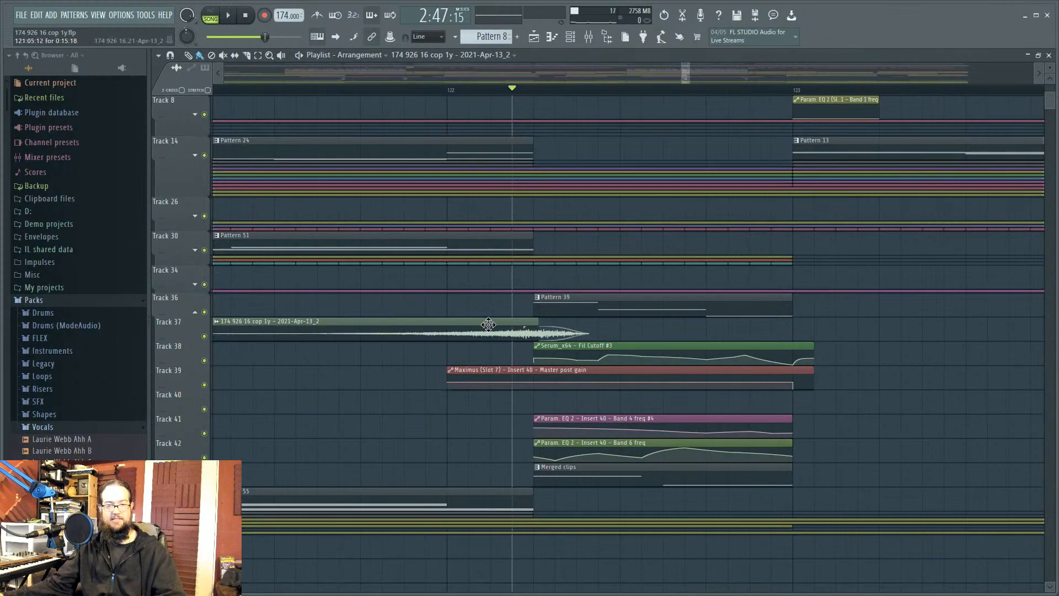
Step: Audition the arrangement, then set the song position to 2:47:24
{"action": "key", "text": "space"}
{"action": "key", "text": "space"}
{"action": "key", "text": "space"}
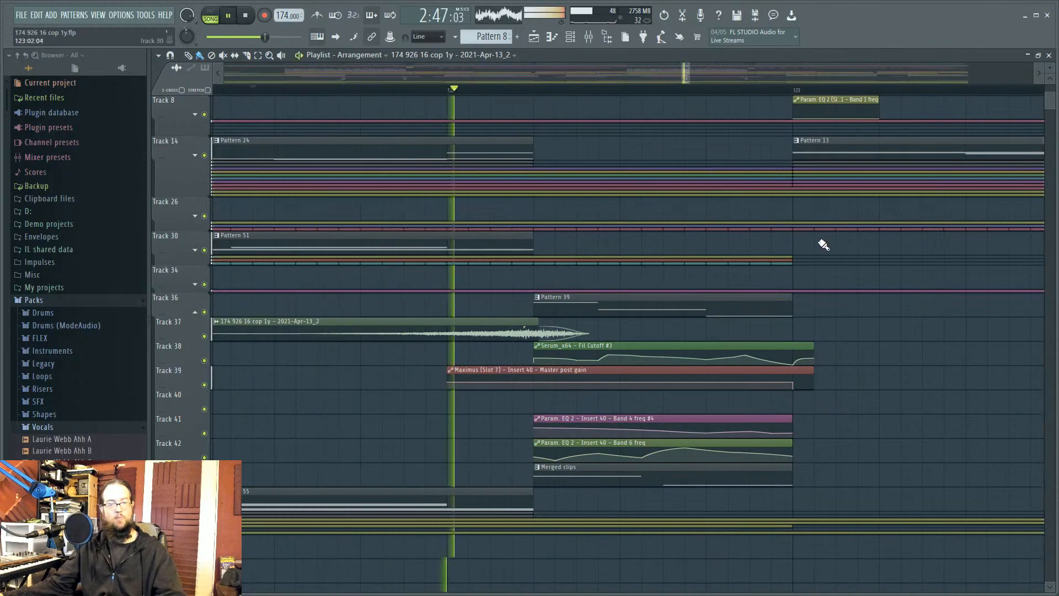
{"action": "key", "text": "space"}
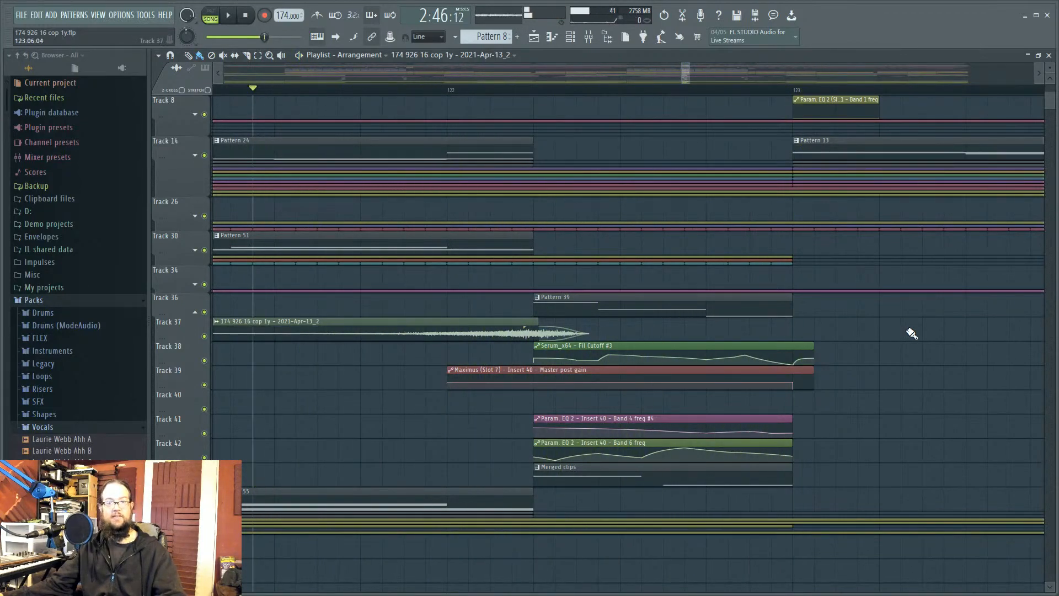
{"action": "left_click", "coordinate": [543, 89]}
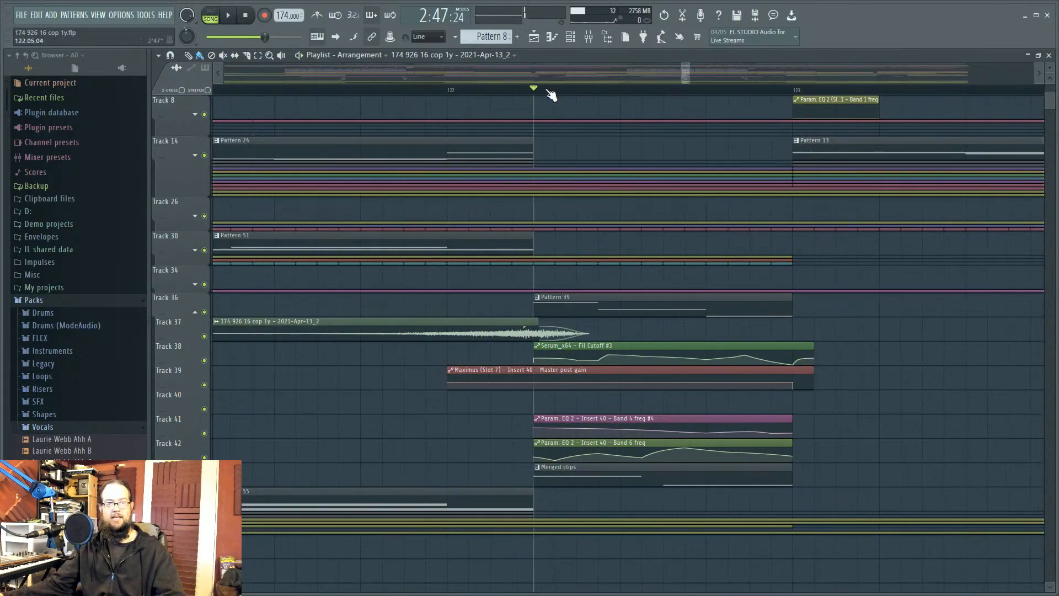
Step: Show all channels unsorted in the channel rack and open Pattern 39 in the piano roll
{"action": "left_click", "coordinate": [570, 37]}
{"action": "left_click", "coordinate": [563, 131]}
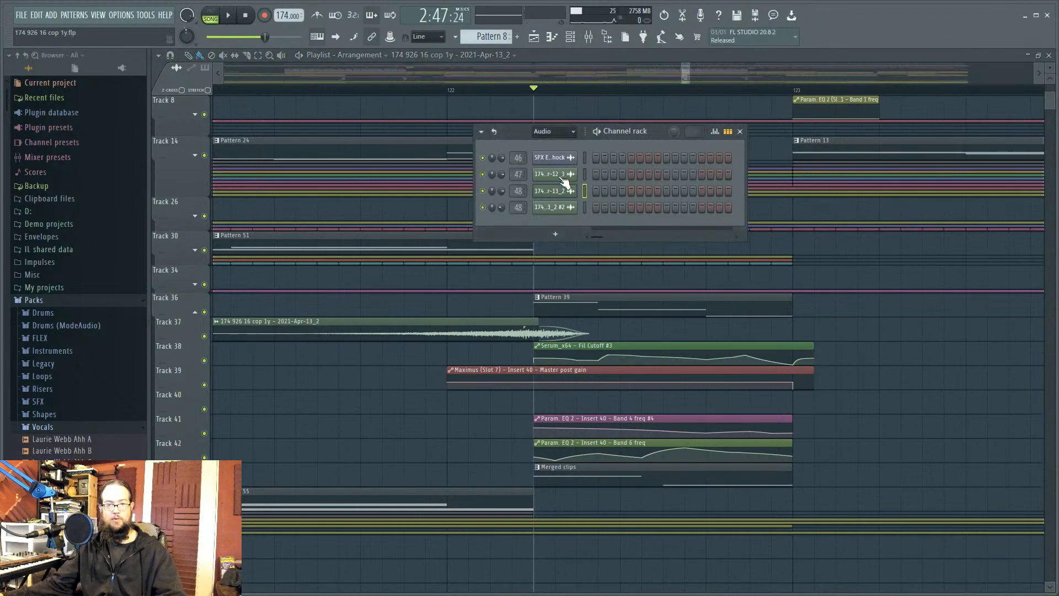
{"action": "left_click", "coordinate": [558, 175]}
{"action": "left_click", "coordinate": [967, 405]}
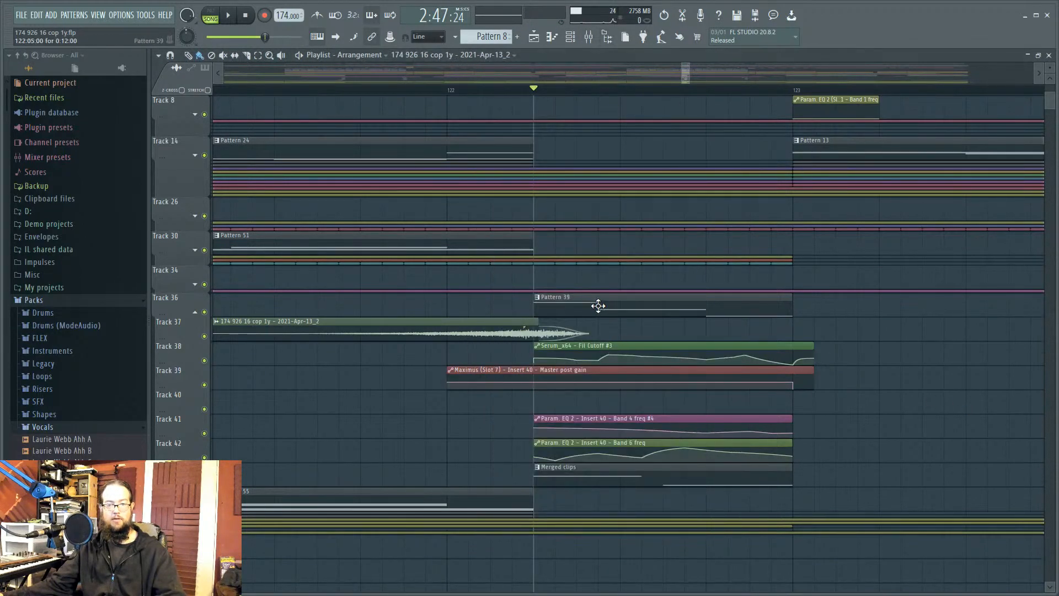
{"action": "double_click", "coordinate": [598, 305]}
{"action": "left_click", "coordinate": [571, 39]}
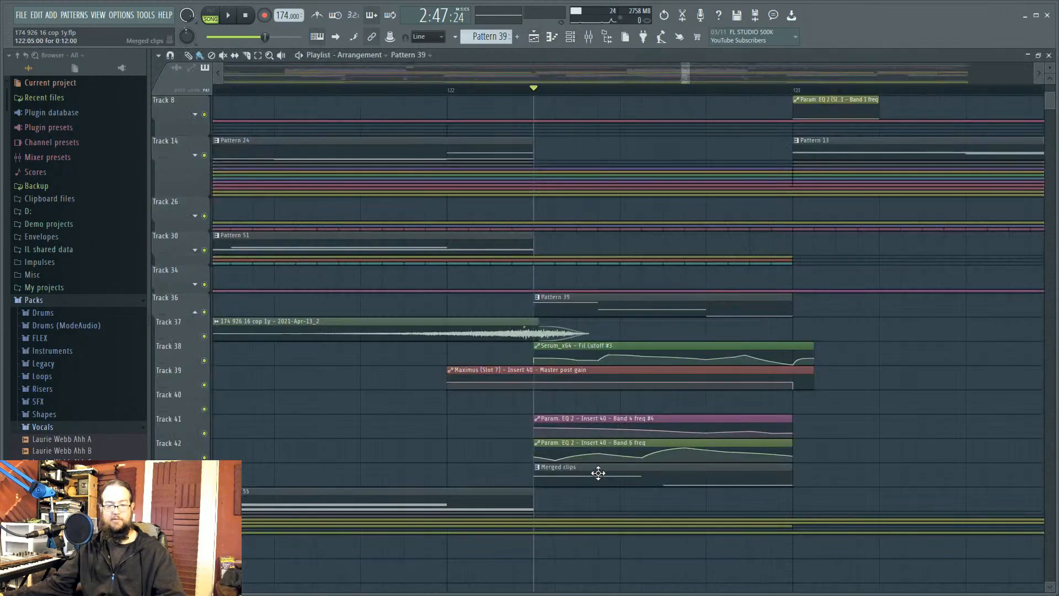
{"action": "double_click", "coordinate": [598, 473]}
{"action": "left_click_drag", "start_coordinate": [569, 35], "coordinate": [570, 39]}
{"action": "double_click", "coordinate": [571, 46]}
{"action": "double_click", "coordinate": [849, 34]}
{"action": "left_click", "coordinate": [562, 37]}
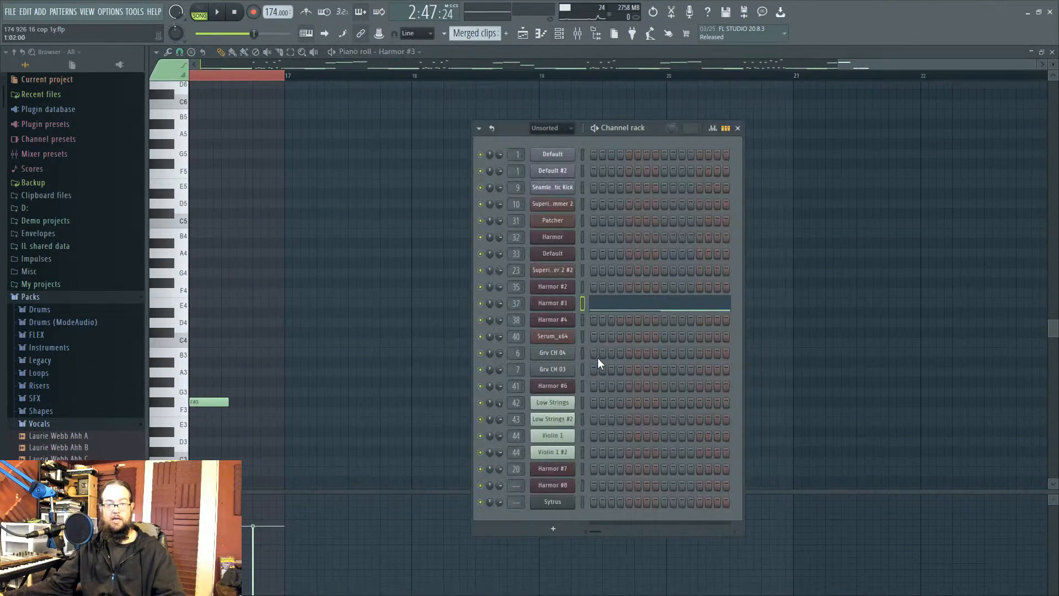
{"action": "left_click", "coordinate": [565, 312]}
{"action": "left_click", "coordinate": [695, 372]}
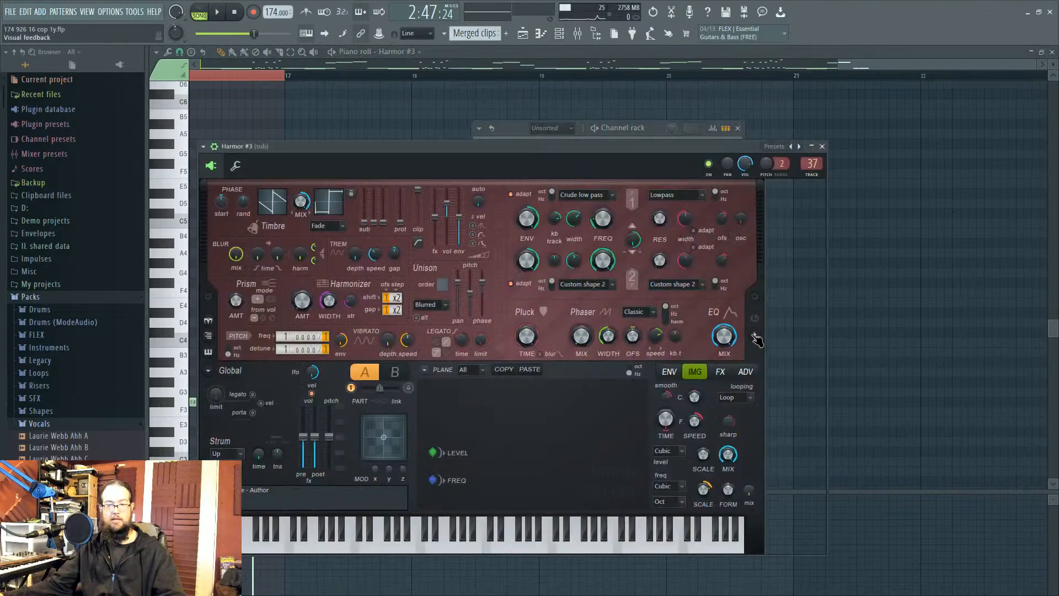
{"action": "left_click", "coordinate": [754, 334]}
{"action": "left_click", "coordinate": [669, 371]}
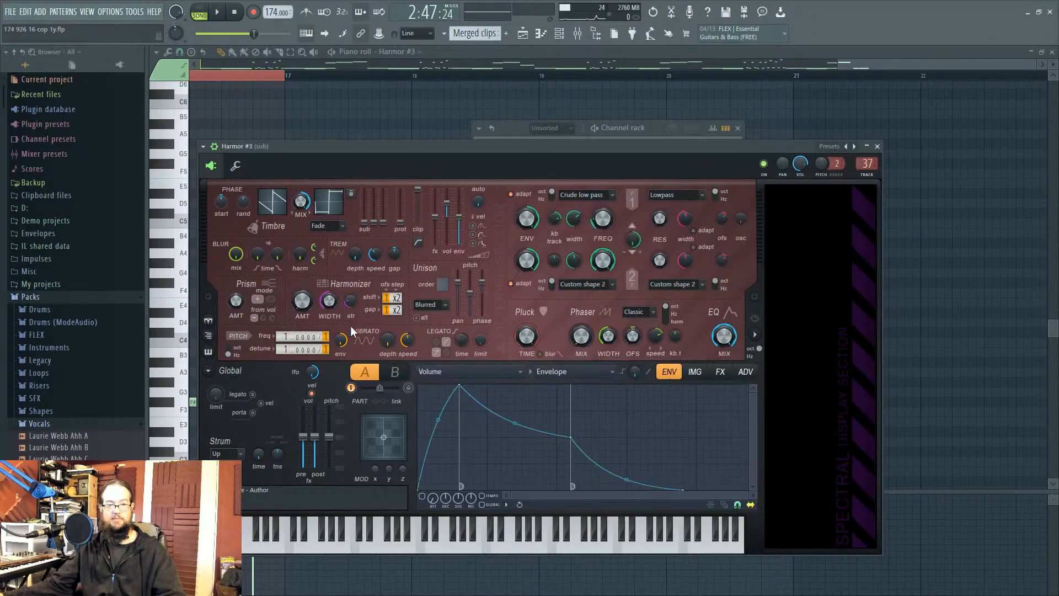
{"action": "left_click", "coordinate": [568, 39]}
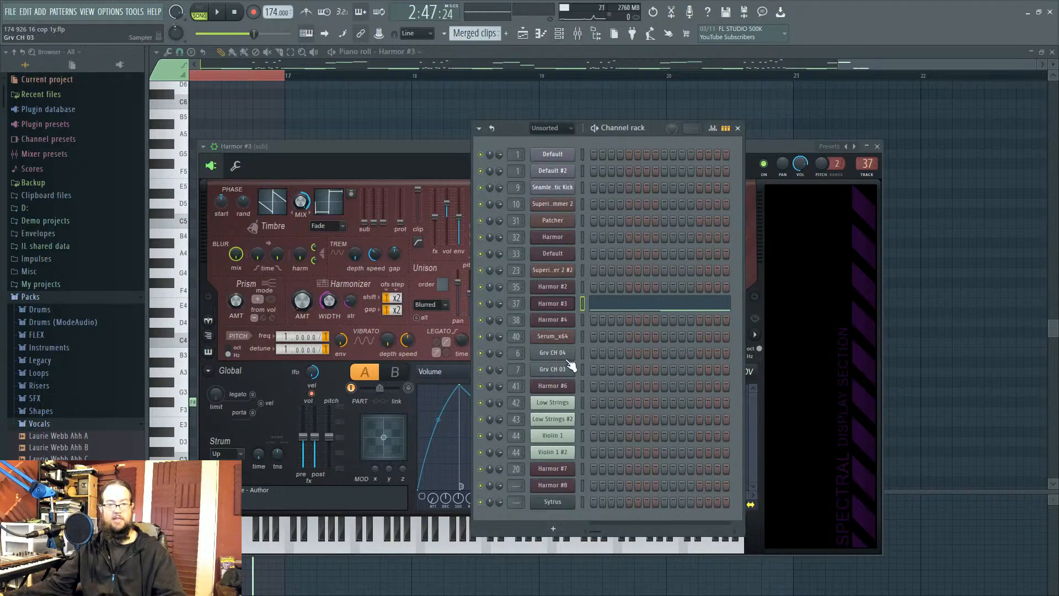
{"action": "left_click", "coordinate": [573, 36]}
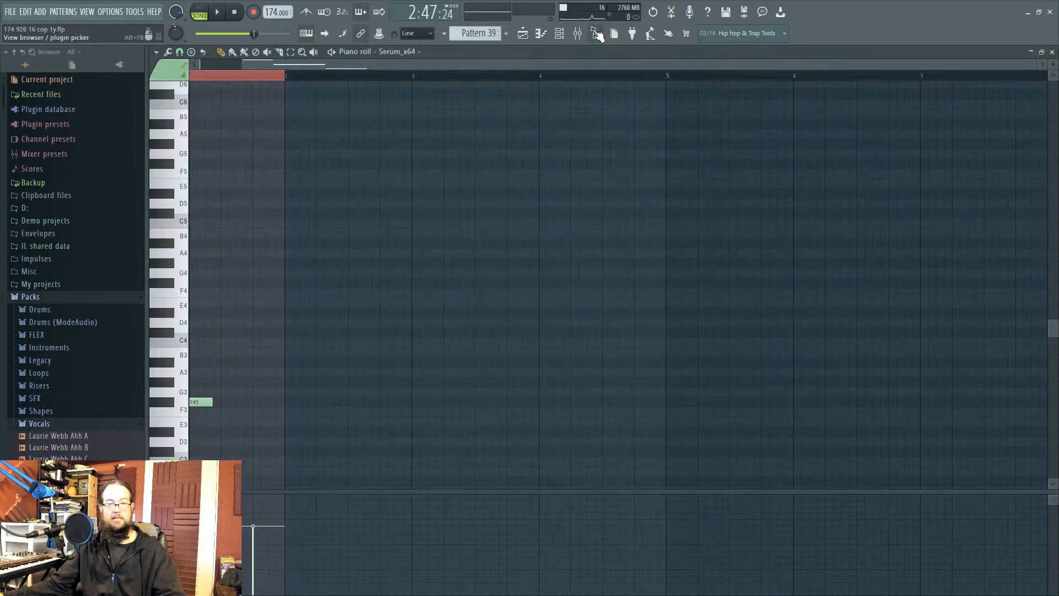
{"action": "left_click", "coordinate": [597, 34]}
{"action": "key", "text": "space"}
{"action": "key", "text": "space"}
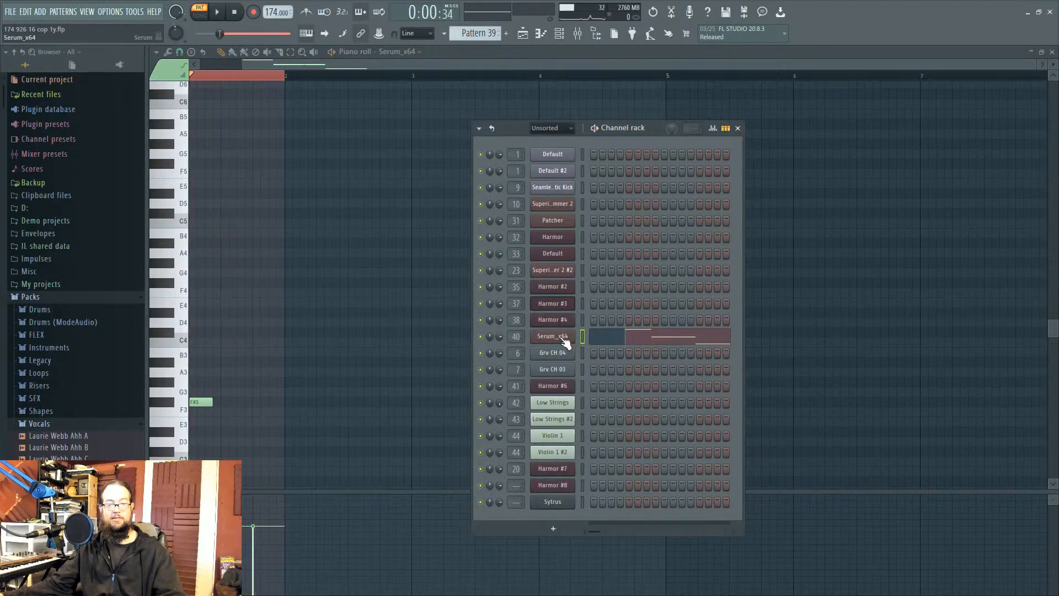
Step: Select the Pattern 39 section's time range and play it with Serum_x64 open
{"action": "left_click", "coordinate": [563, 338]}
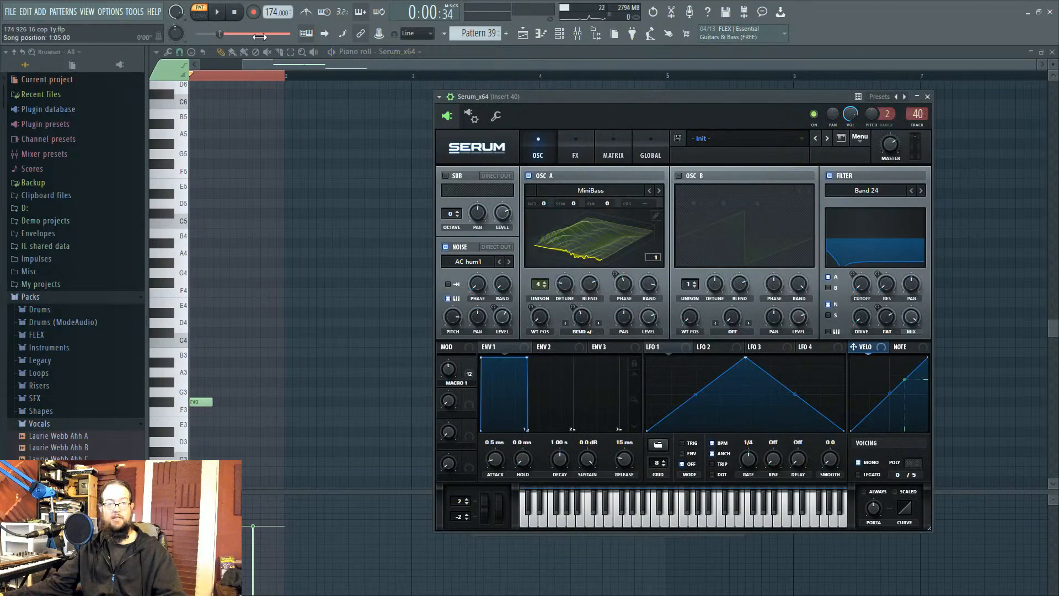
{"action": "left_click", "coordinate": [523, 33]}
{"action": "left_click_drag", "start_coordinate": [534, 87], "coordinate": [794, 122]}
{"action": "left_click", "coordinate": [567, 33]}
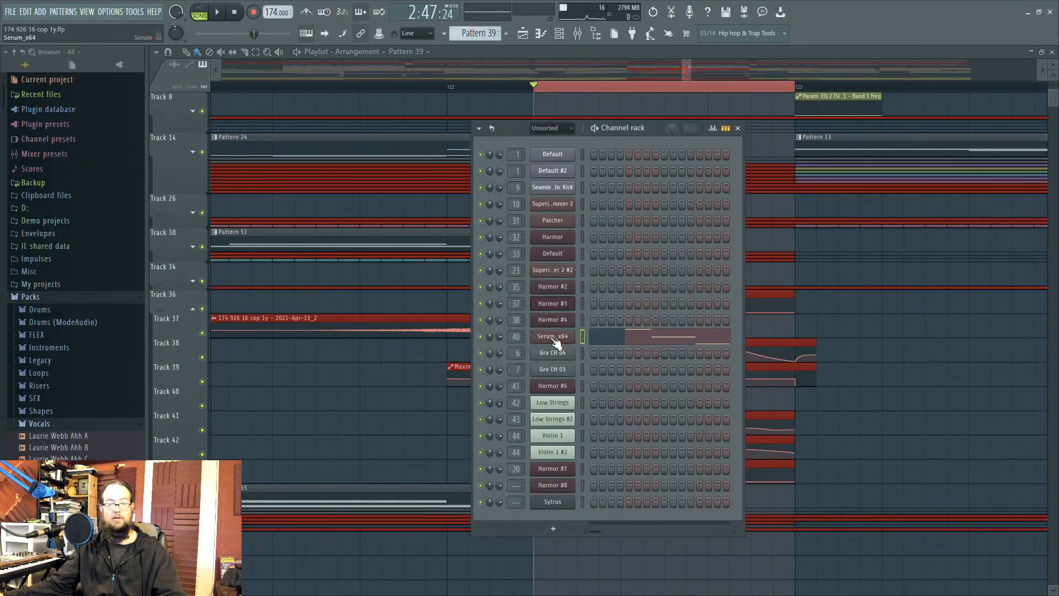
{"action": "left_click", "coordinate": [540, 335]}
{"action": "key", "text": "space"}
{"action": "key", "text": "space"}
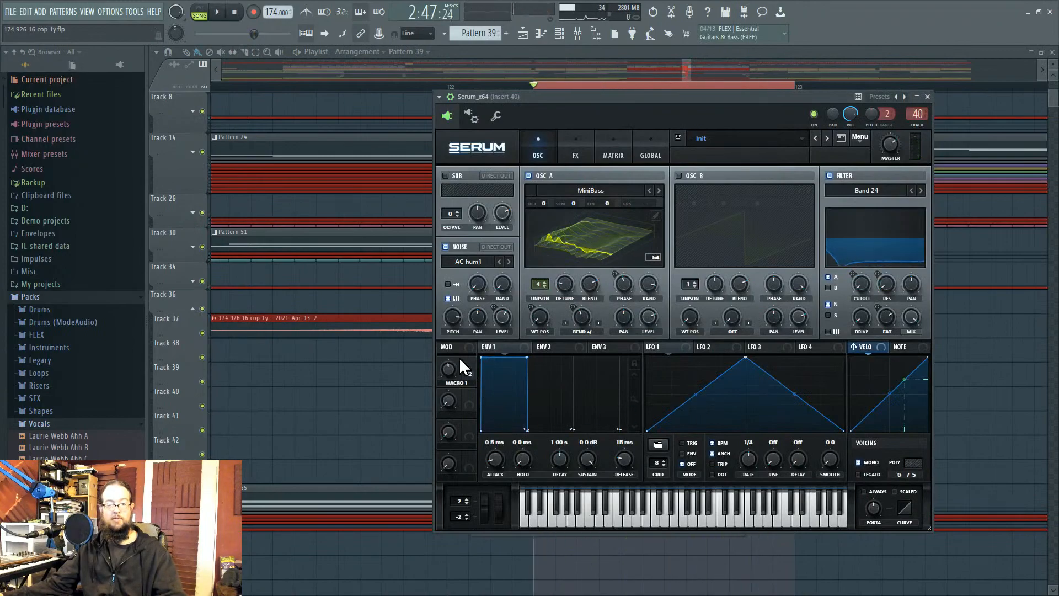
Step: Inspect Serum's Macro 1 targets, effects rack and oscillator page
{"action": "left_click", "coordinate": [471, 363]}
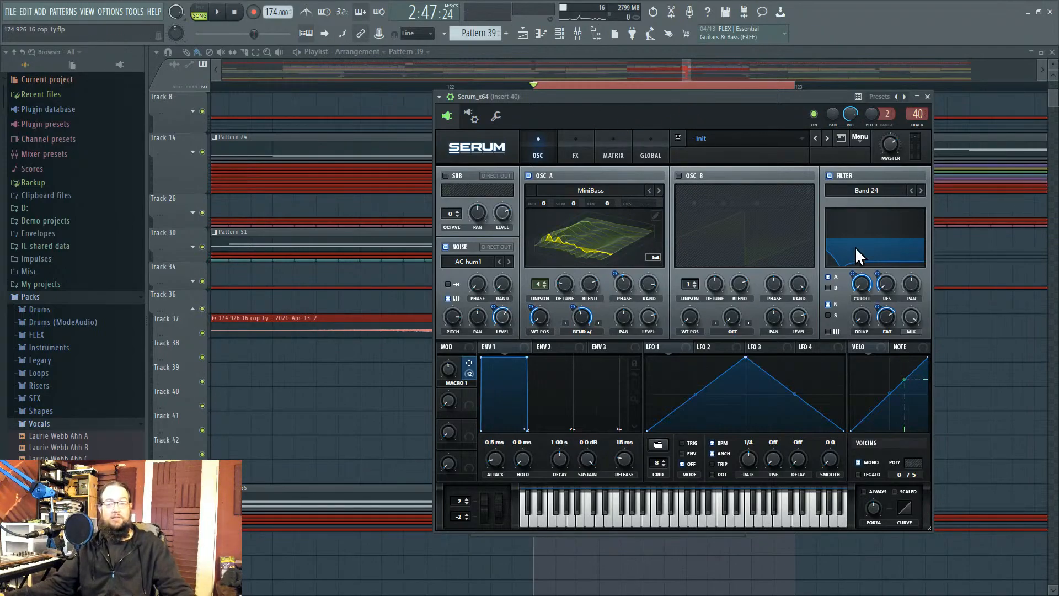
{"action": "left_click", "coordinate": [576, 147]}
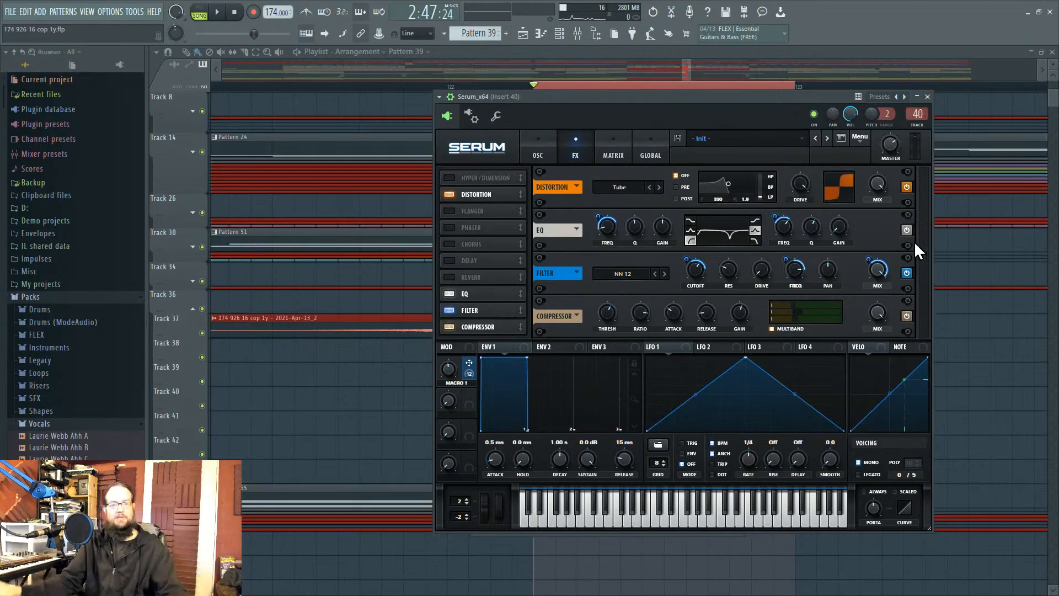
{"action": "left_click_drag", "start_coordinate": [555, 99], "coordinate": [160, 218]}
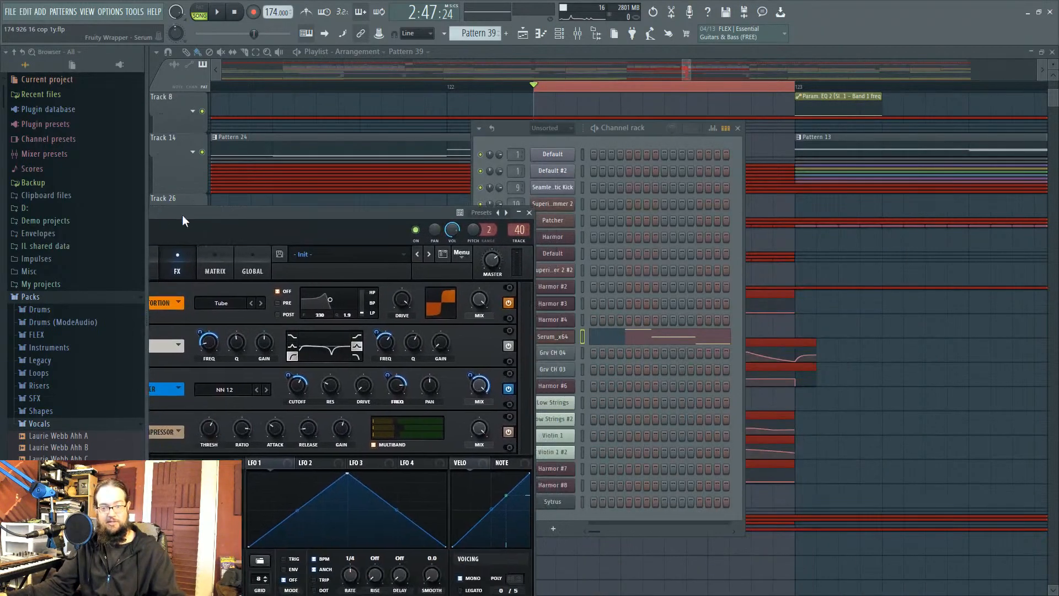
{"action": "left_click_drag", "start_coordinate": [366, 219], "coordinate": [791, 144]}
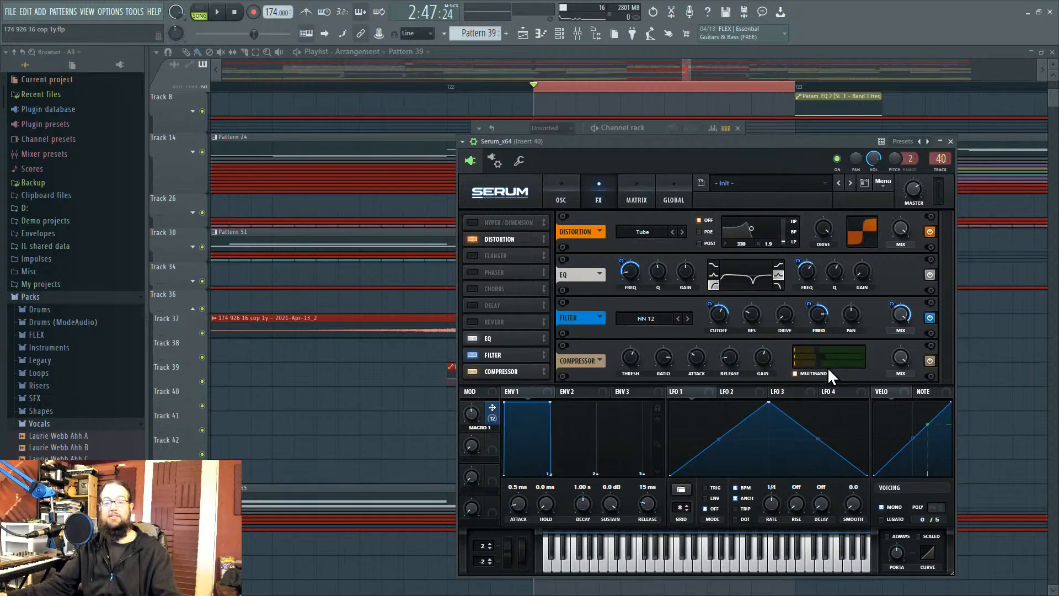
{"action": "left_click", "coordinate": [563, 199]}
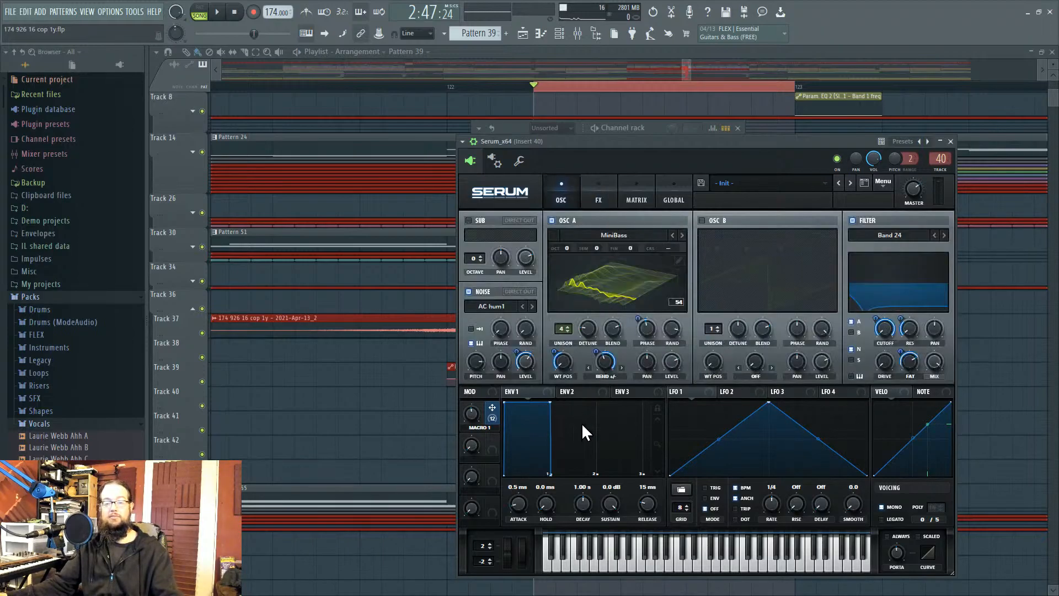
{"action": "left_click", "coordinate": [950, 141]}
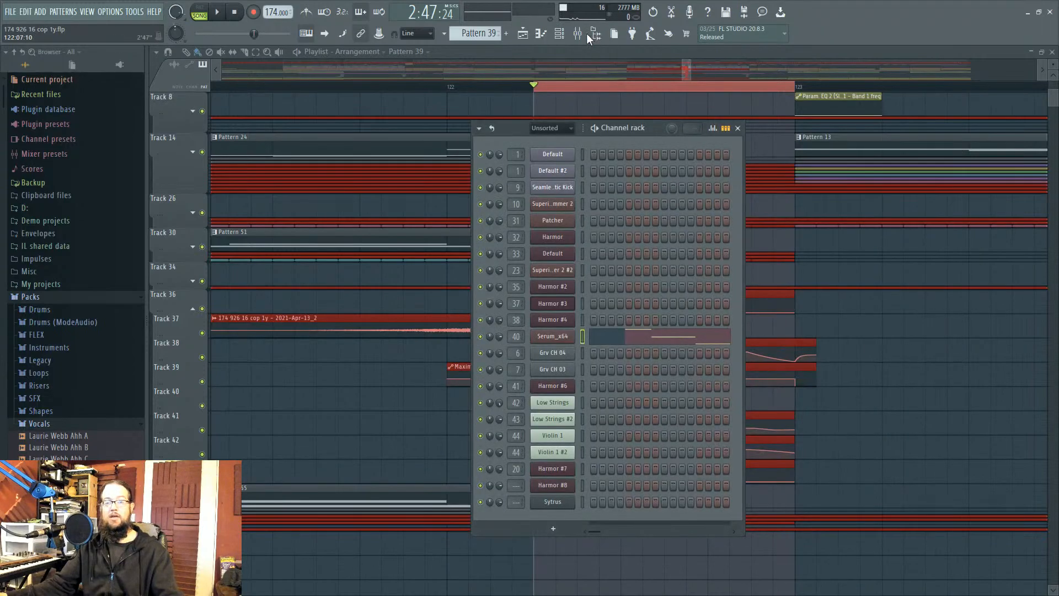
{"action": "left_click", "coordinate": [577, 33]}
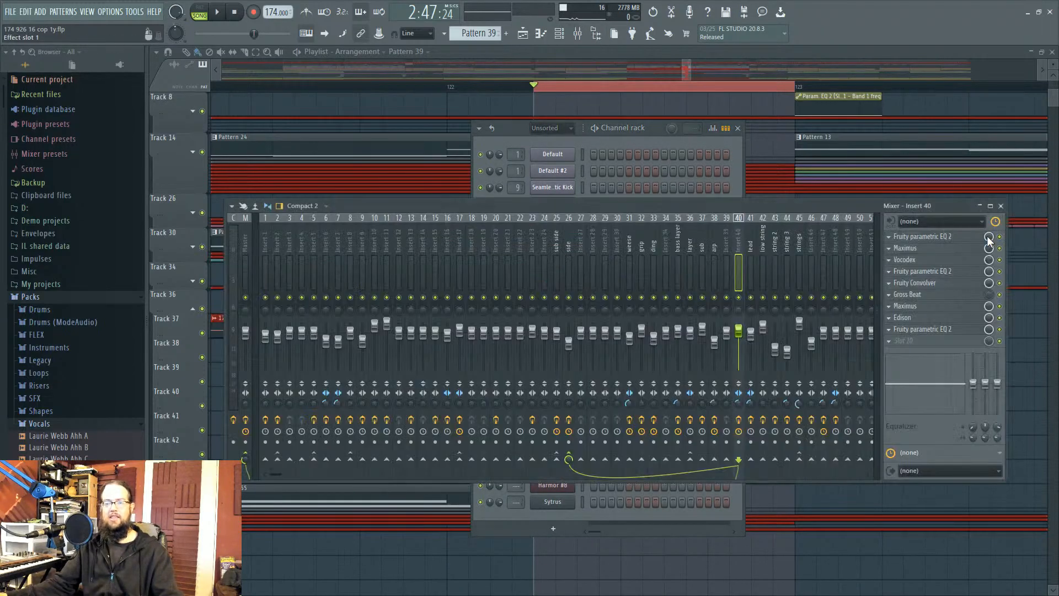
{"action": "left_click", "coordinate": [962, 259]}
{"action": "left_click_drag", "start_coordinate": [642, 298], "coordinate": [621, 146]}
{"action": "left_click", "coordinate": [574, 330]}
{"action": "left_click", "coordinate": [553, 453]}
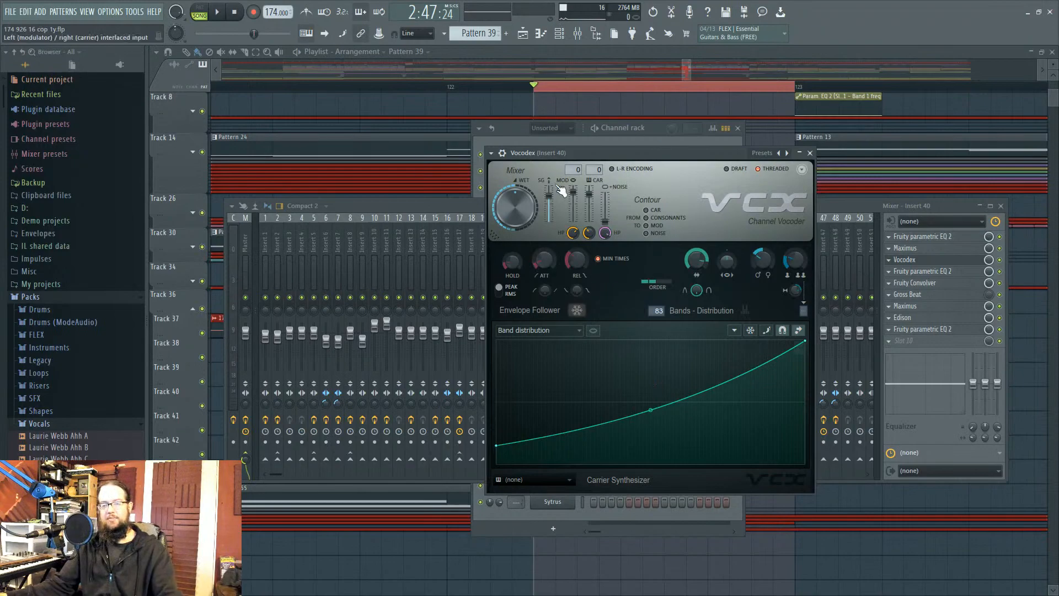
Step: Nudge the Vocodex window and display the band gain multiplier curve across 83 bands
{"action": "left_click_drag", "start_coordinate": [590, 152], "coordinate": [607, 136]}
{"action": "left_click", "coordinate": [548, 314]}
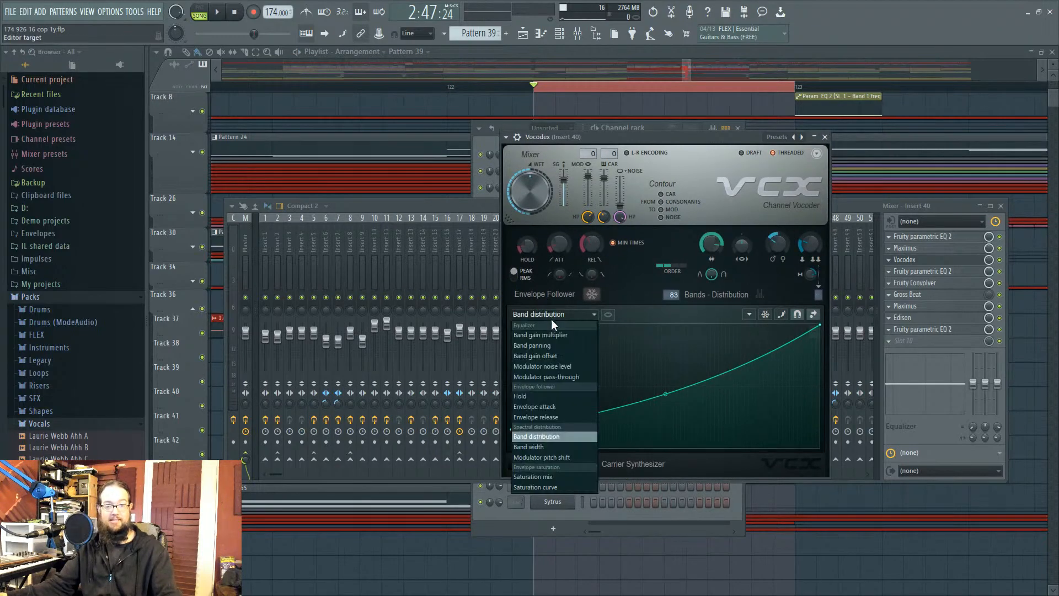
{"action": "left_click", "coordinate": [552, 333]}
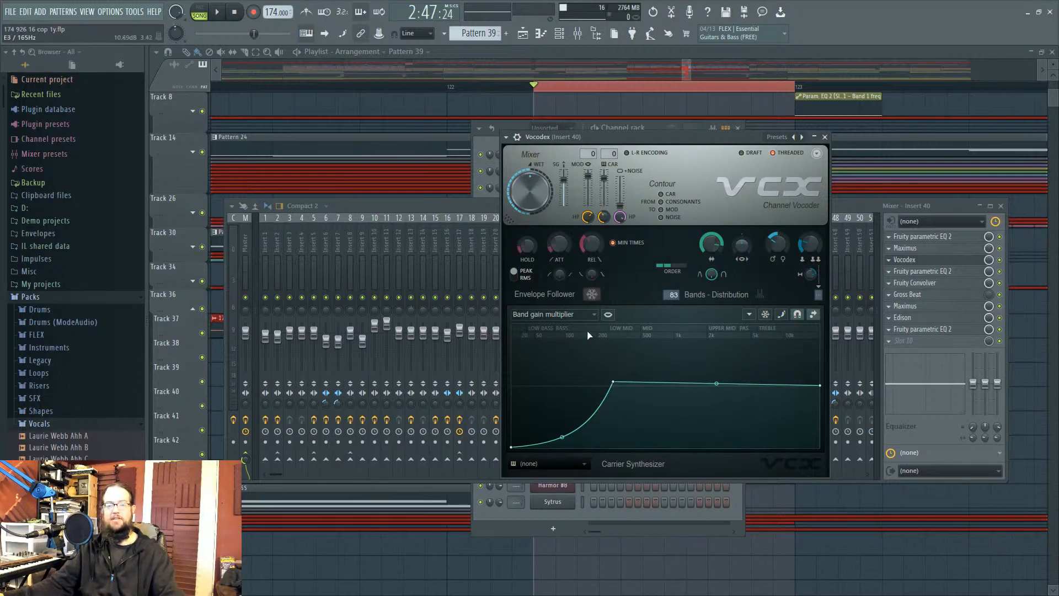
{"action": "left_click", "coordinate": [576, 317]}
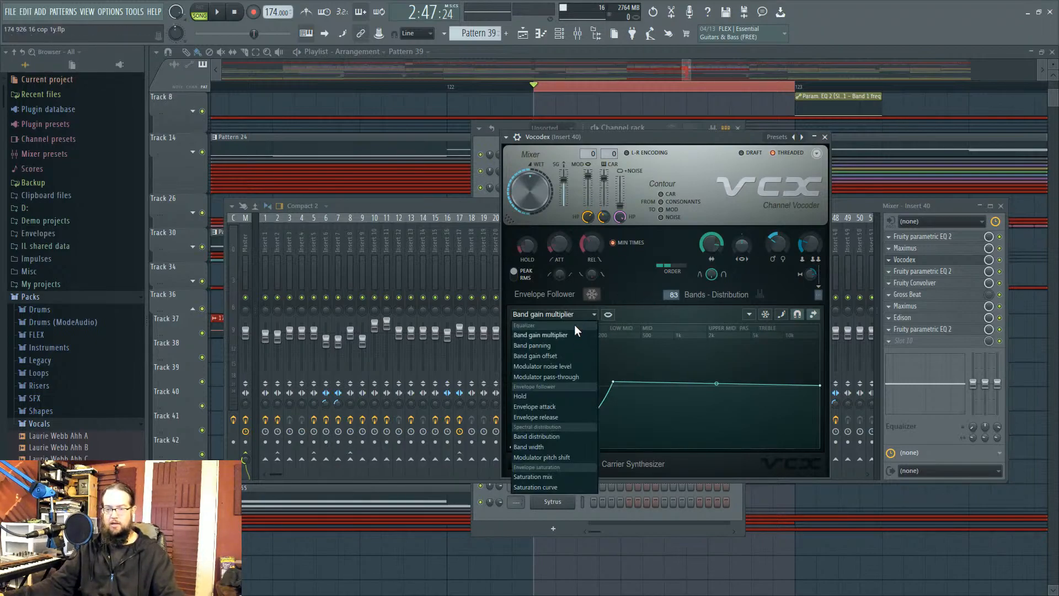
Step: Display the Vocodex band width curve and play the loop to hear the vocoder
{"action": "left_click", "coordinate": [554, 446]}
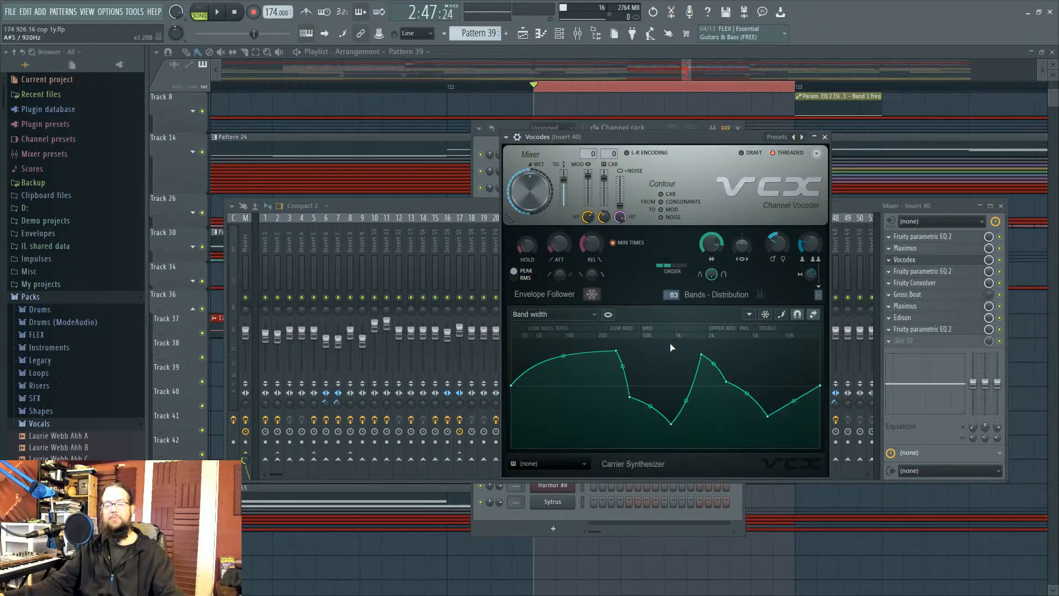
{"action": "left_click", "coordinate": [217, 12]}
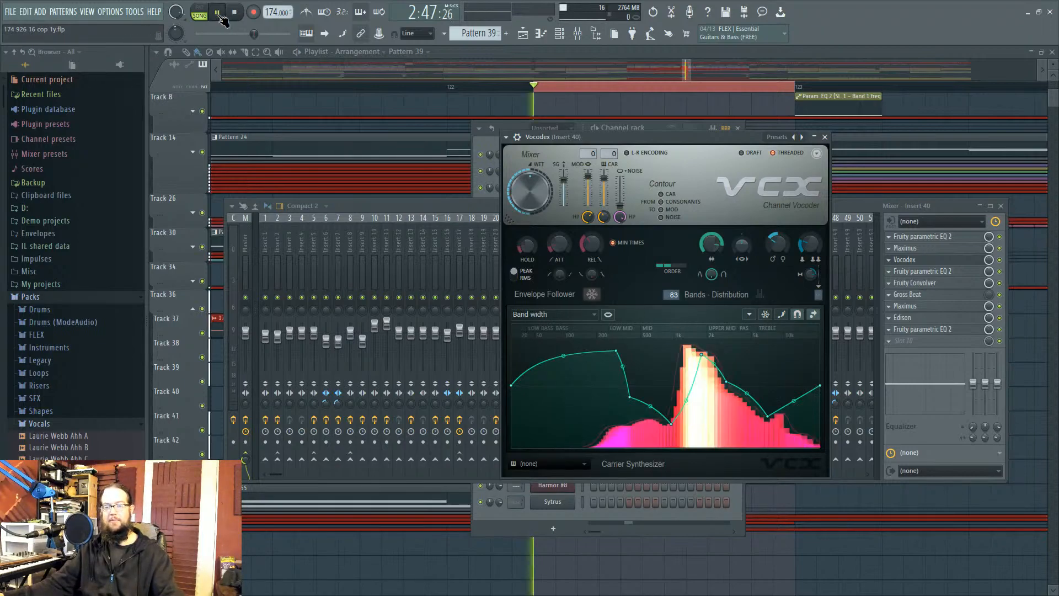
{"action": "key", "text": "space"}
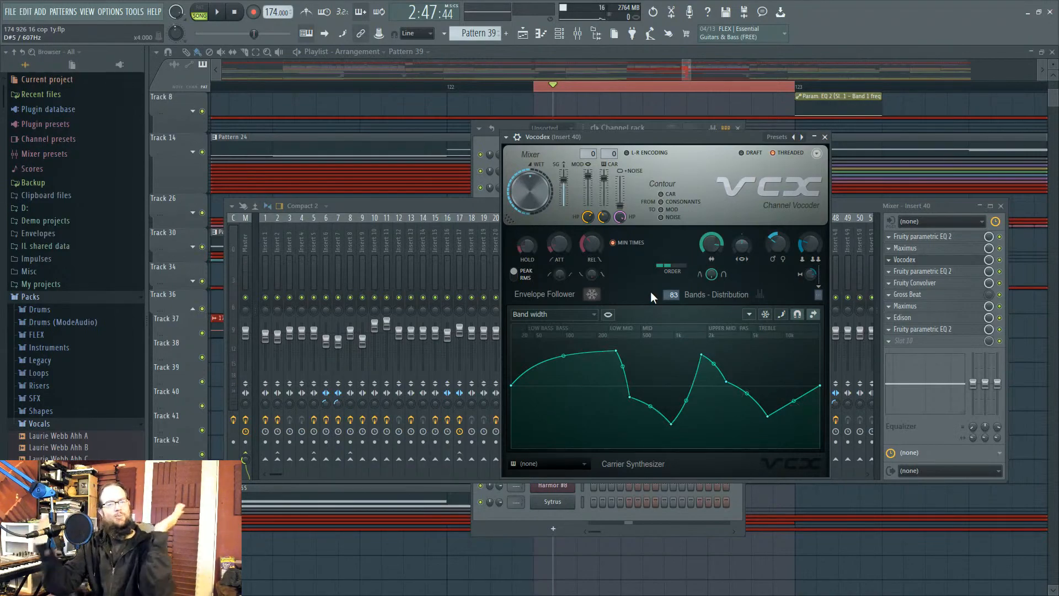
{"action": "left_click", "coordinate": [217, 12]}
Step: Turn the band width down to 11%, then up to 112% and toward maximum, auditioning each change
{"action": "left_click_drag", "start_coordinate": [711, 244], "coordinate": [711, 309]}
{"action": "mouse_move", "coordinate": [707, 241]}
{"action": "left_mouse_down"}
{"action": "mouse_move", "coordinate": [707, 185]}
{"action": "mouse_move", "coordinate": [705, 240]}
{"action": "left_mouse_up"}
{"action": "key", "text": "space"}
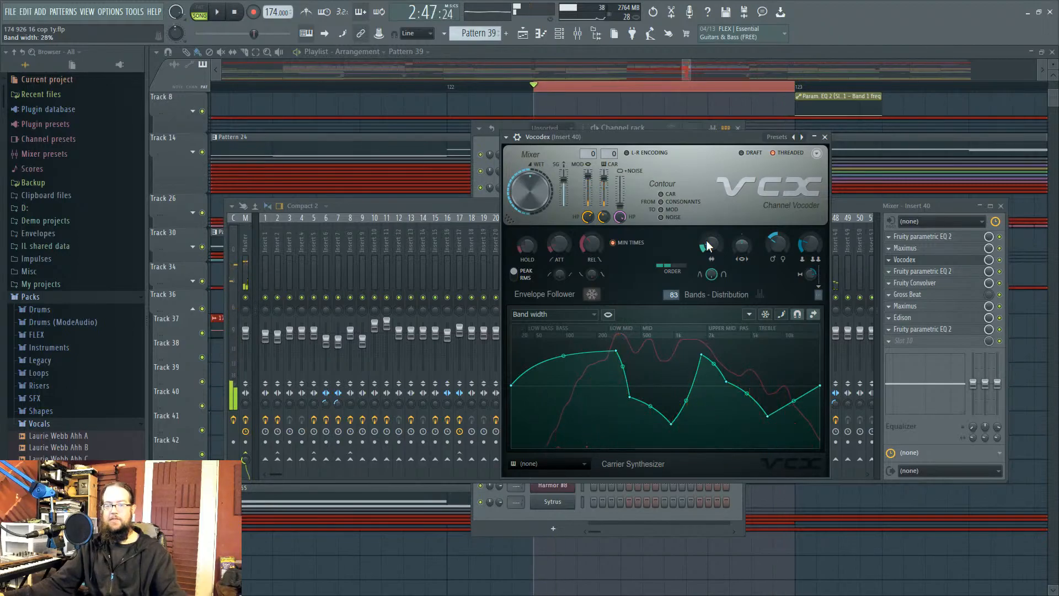
{"action": "scroll", "coordinate": [706, 242], "scroll_direction": "up", "scroll_amount": 5}
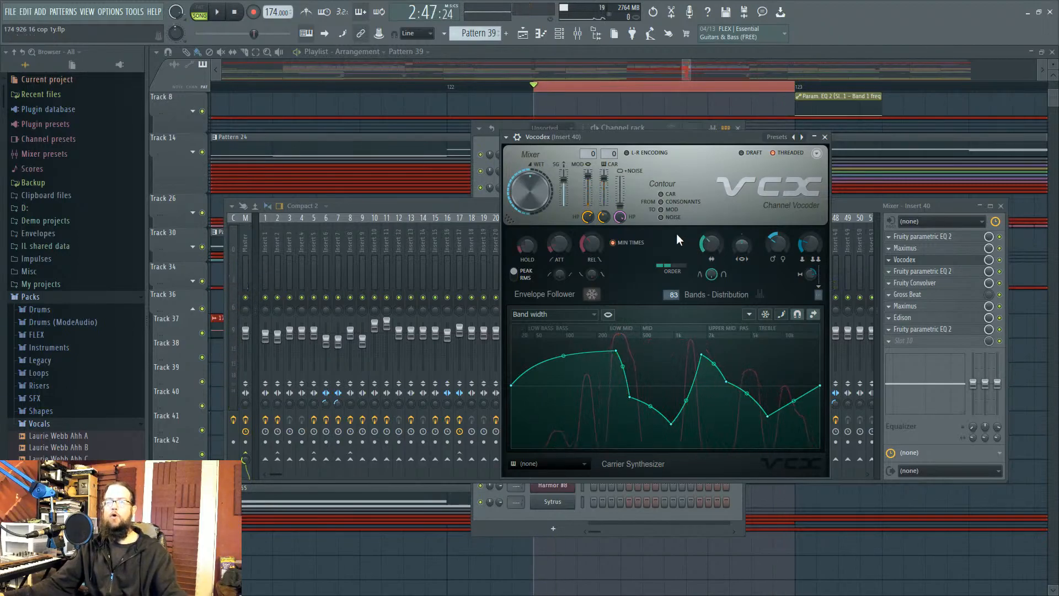
{"action": "key", "text": "space"}
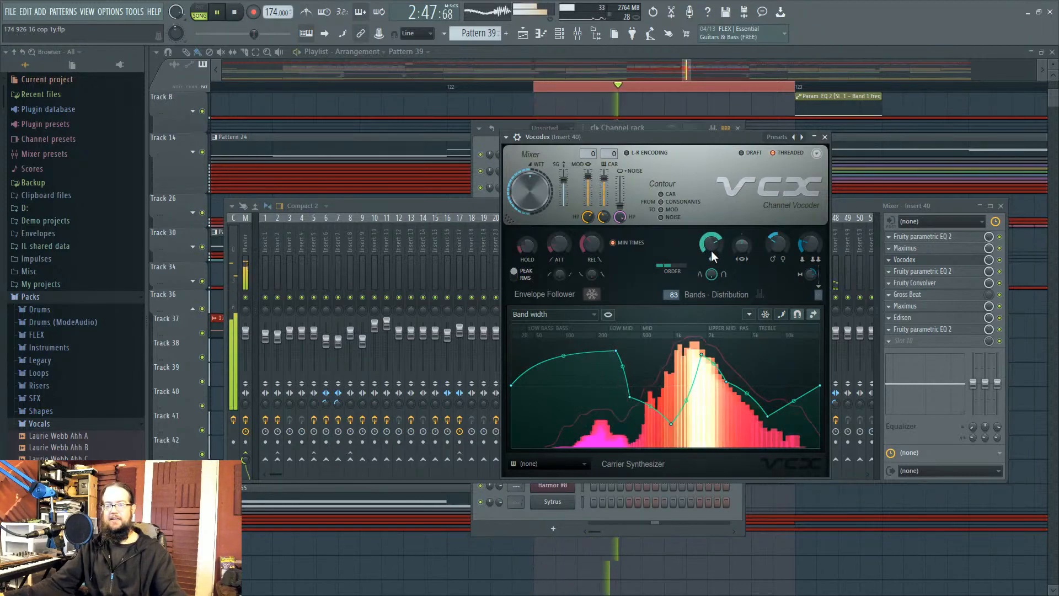
{"action": "key", "text": "space"}
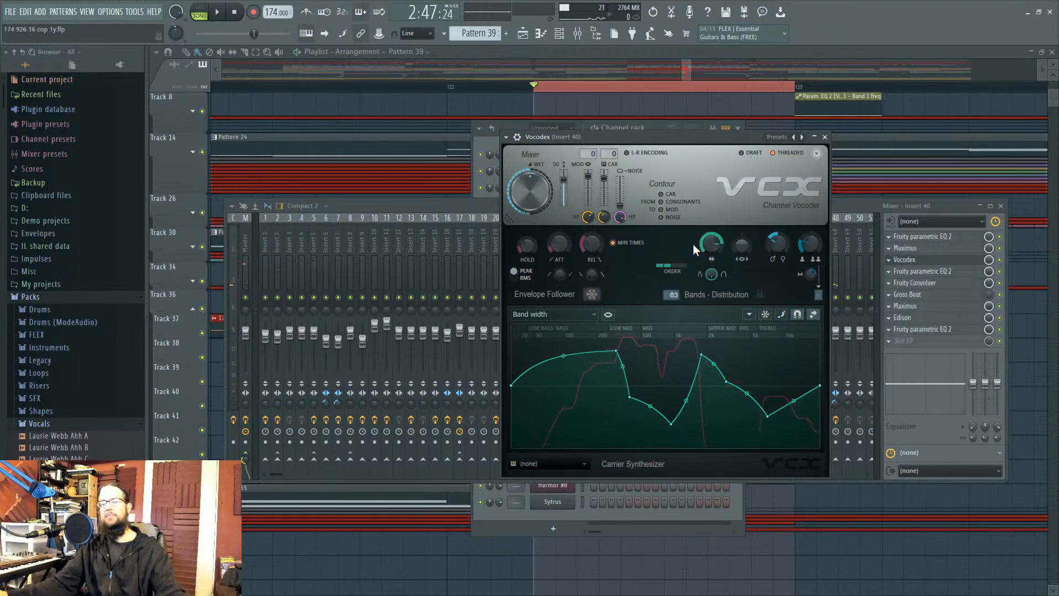
{"action": "left_click_drag", "start_coordinate": [700, 249], "coordinate": [708, 250]}
{"action": "key", "text": "space"}
{"action": "key", "text": "space"}
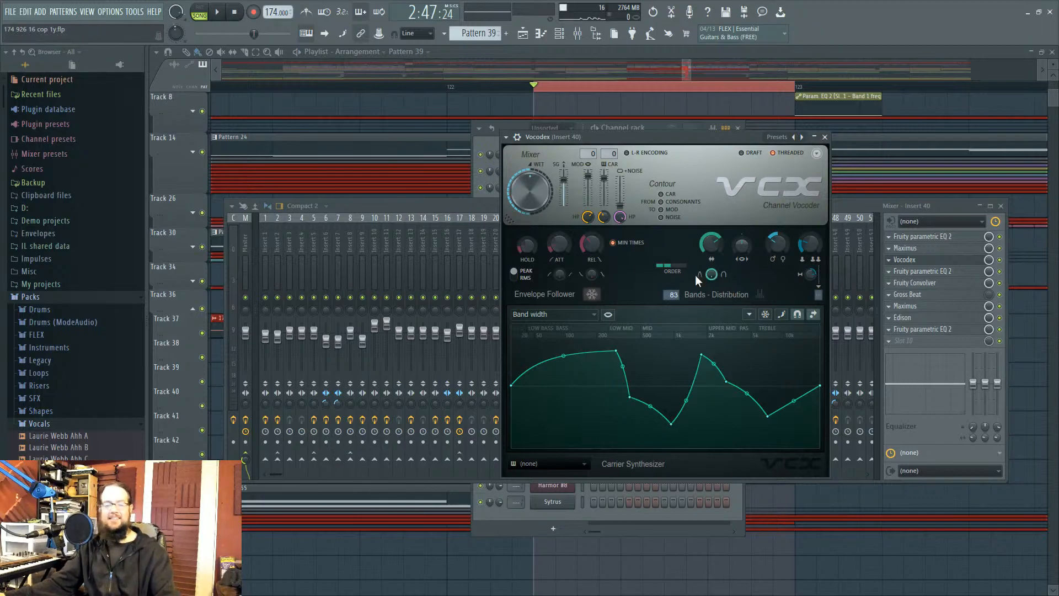
Step: Display Vocodex's modulator pitch shift curve, dipping near 2k and peaking around 5k
{"action": "left_click", "coordinate": [584, 314]}
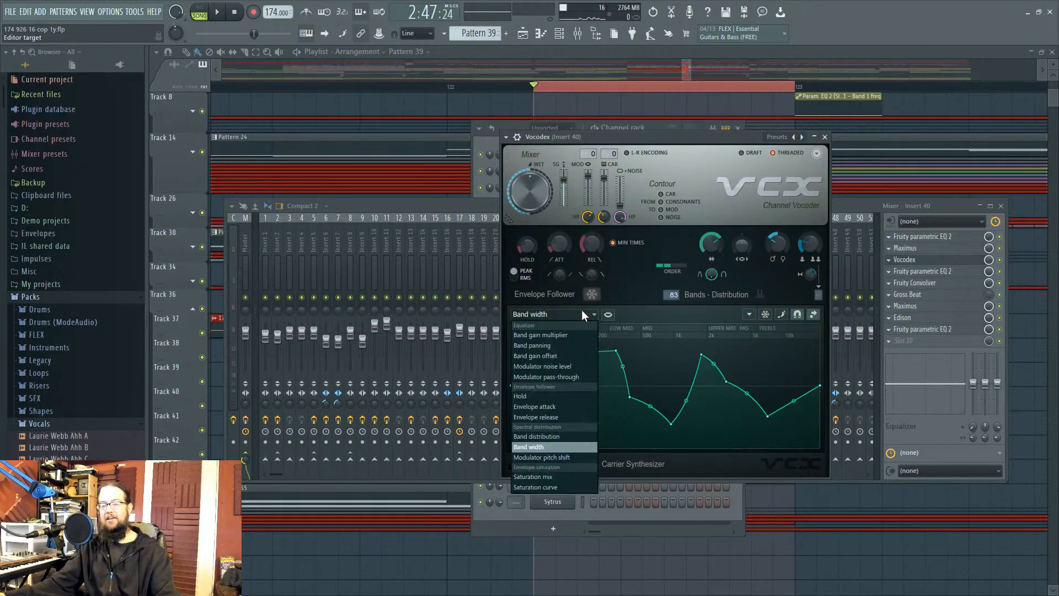
{"action": "left_click", "coordinate": [568, 457]}
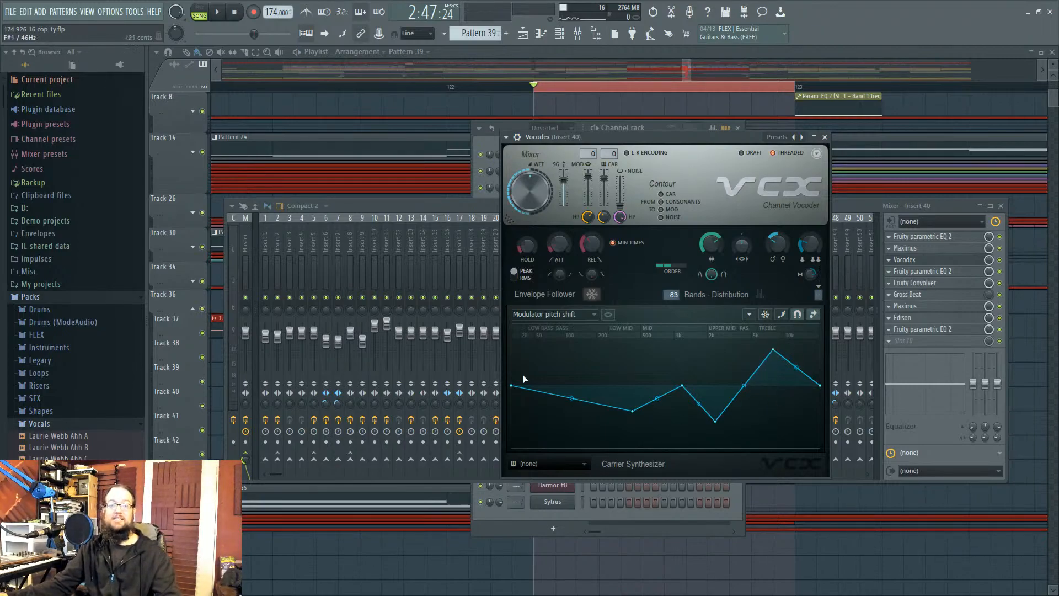
{"action": "left_click", "coordinate": [558, 315]}
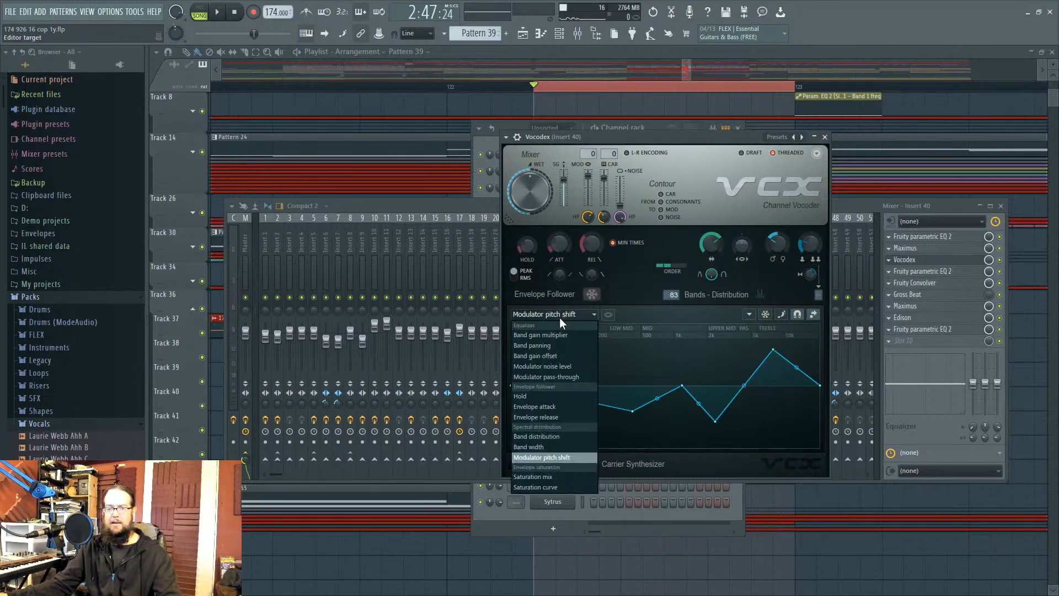
Step: Bend the band distribution curve convex, then back to concave at 13.93% tension
{"action": "left_click", "coordinate": [560, 438]}
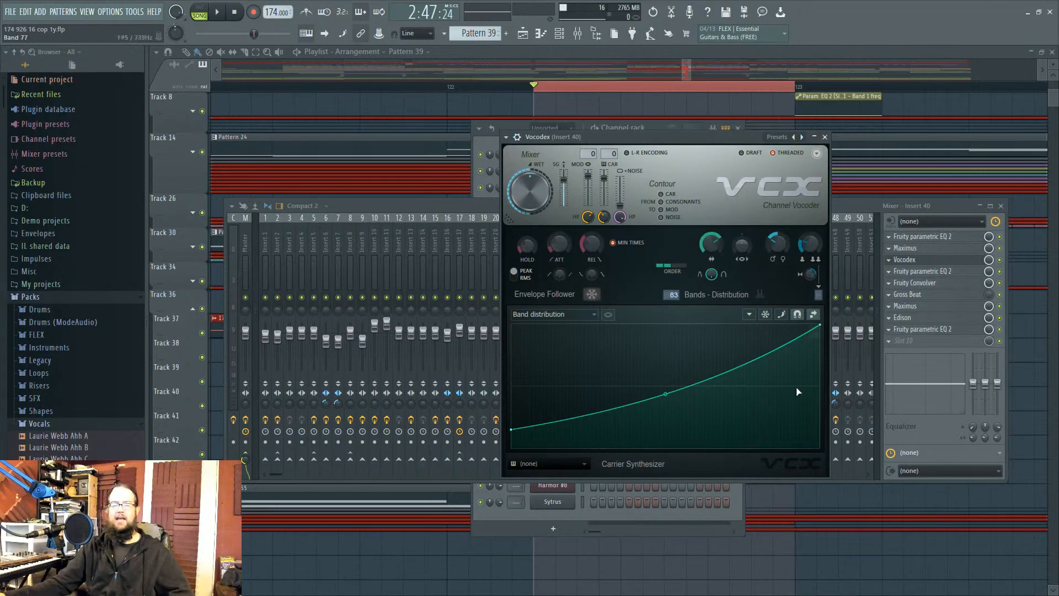
{"action": "left_click_drag", "start_coordinate": [667, 390], "coordinate": [666, 335]}
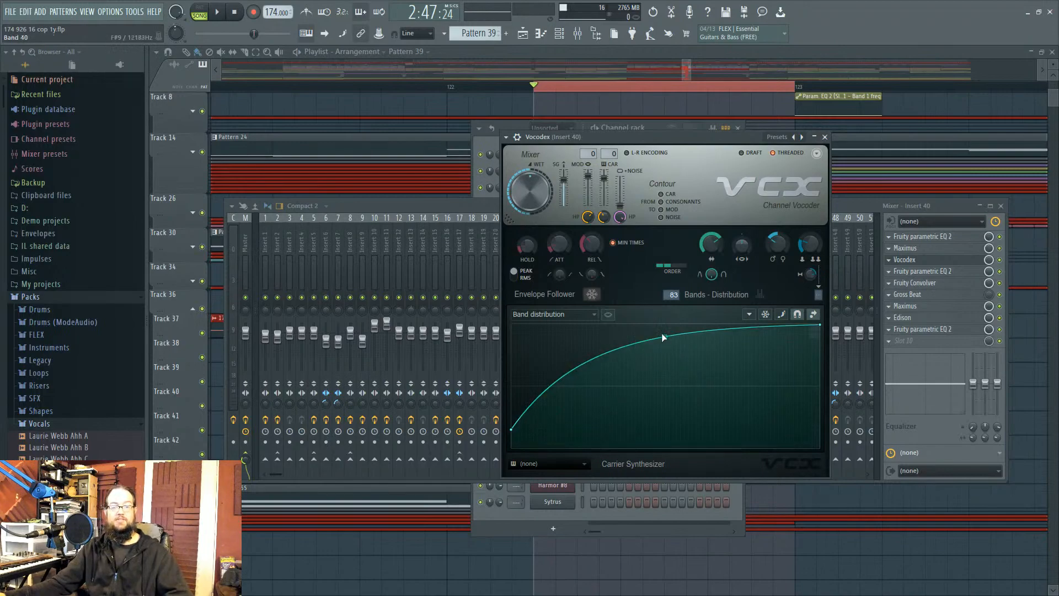
{"action": "left_click_drag", "start_coordinate": [665, 337], "coordinate": [665, 400]}
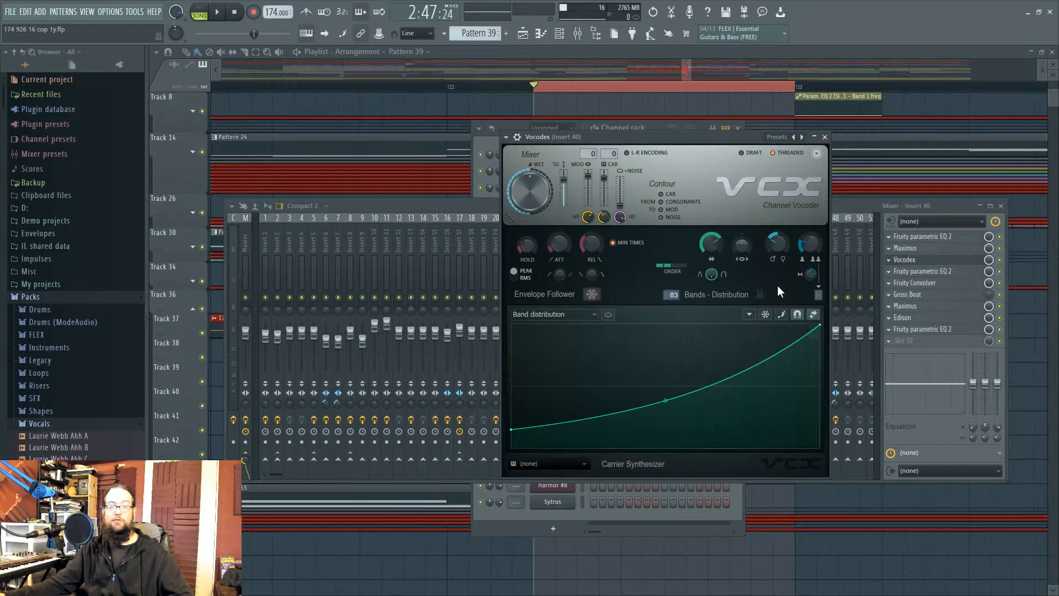
{"action": "left_click_drag", "start_coordinate": [689, 138], "coordinate": [693, 144]}
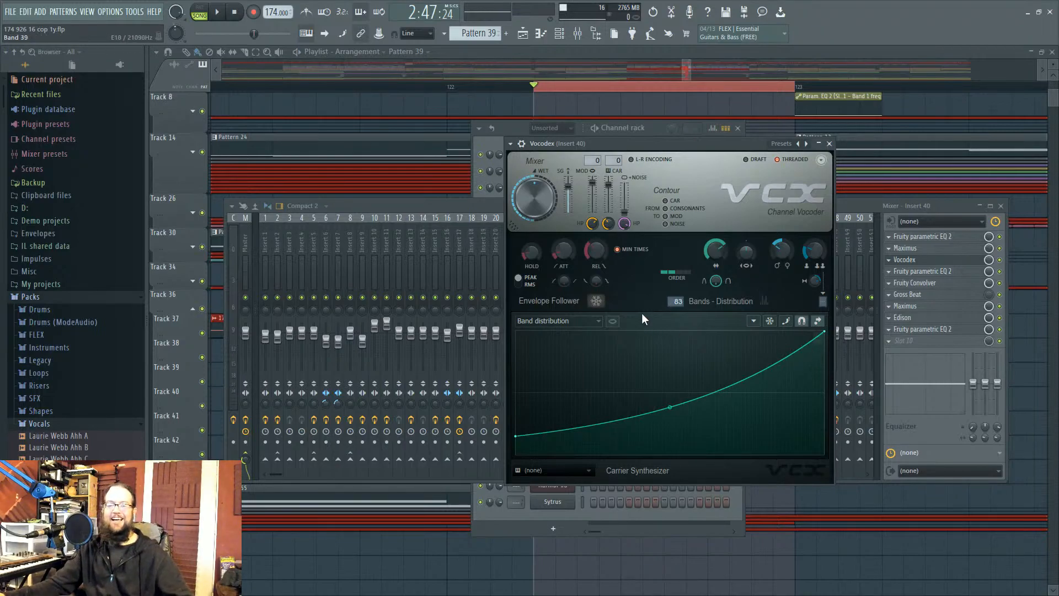
Step: Switch the Vocodex graph from envelope attack to the flat envelope release curve
{"action": "left_click", "coordinate": [574, 321]}
{"action": "left_click", "coordinate": [564, 412]}
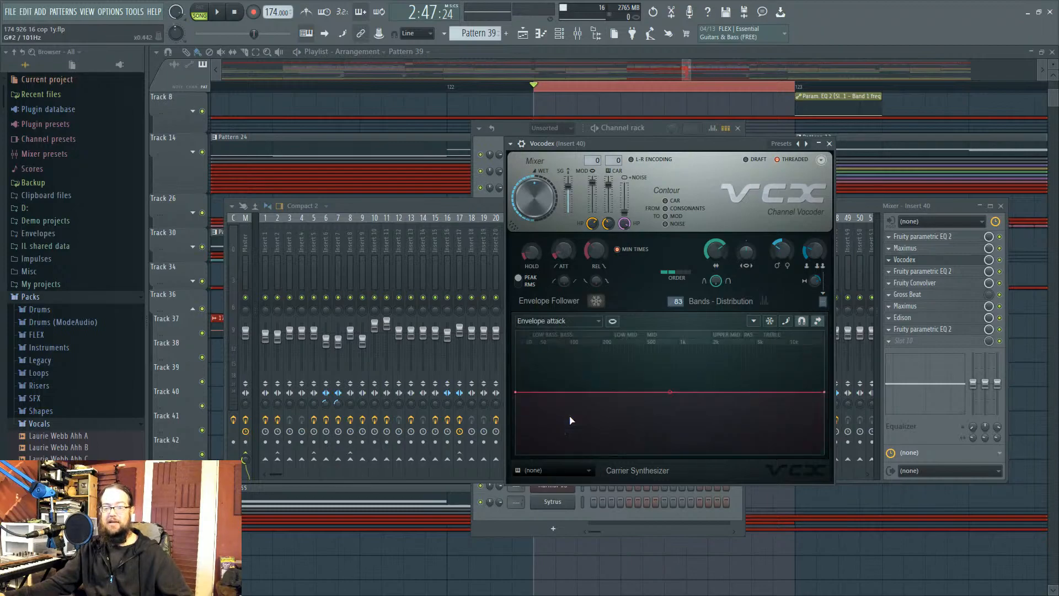
{"action": "scroll", "coordinate": [564, 325], "scroll_direction": "down", "scroll_amount": 1}
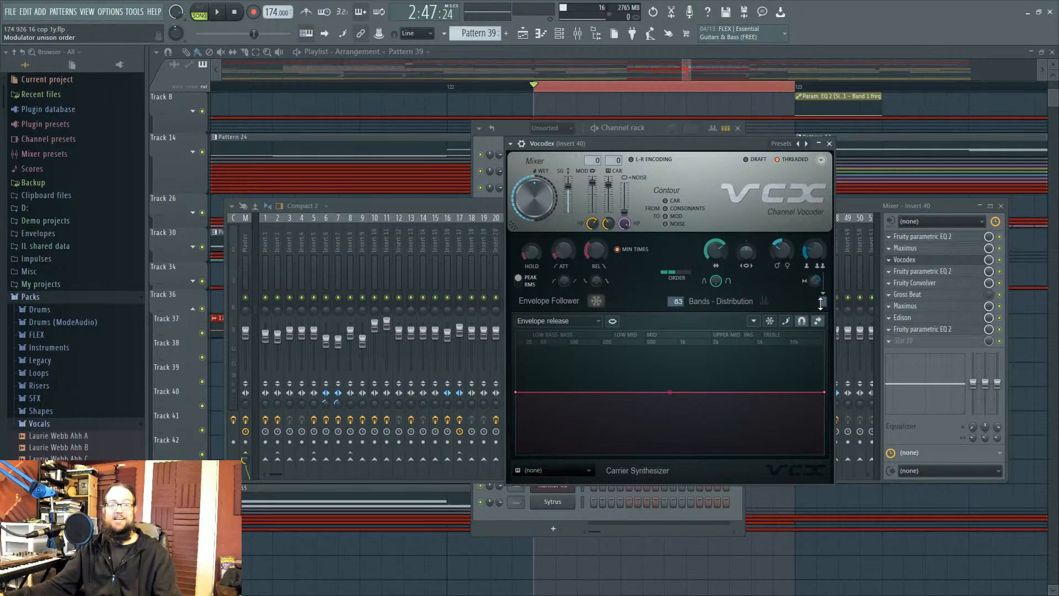
{"action": "left_click_drag", "start_coordinate": [670, 143], "coordinate": [676, 132]}
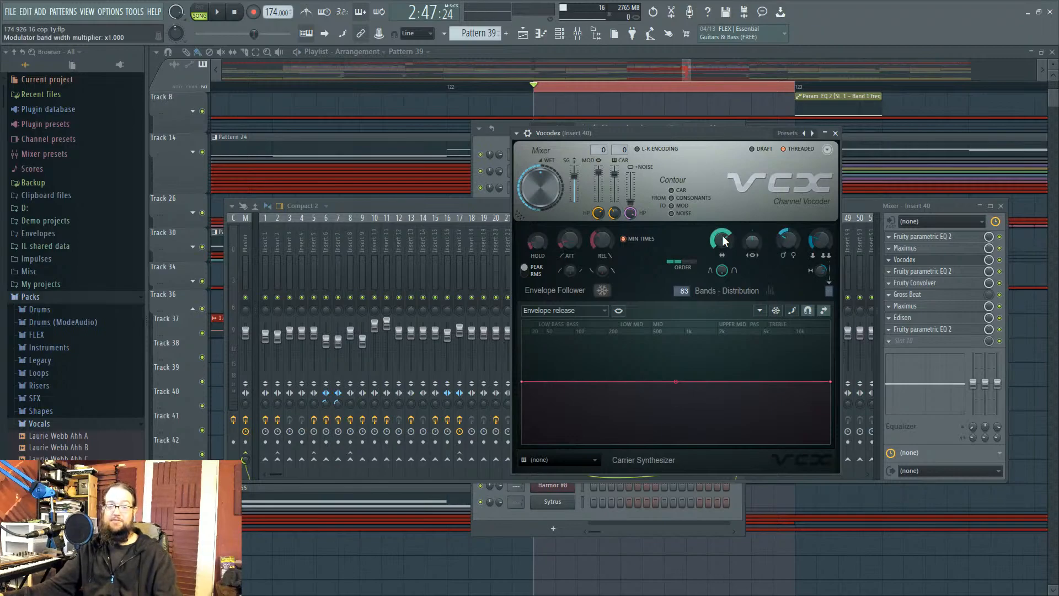
Step: Go from band panning back to the band gain multiplier curve, then shift Vocodex right to uncover the channel rack
{"action": "left_click", "coordinate": [571, 311]}
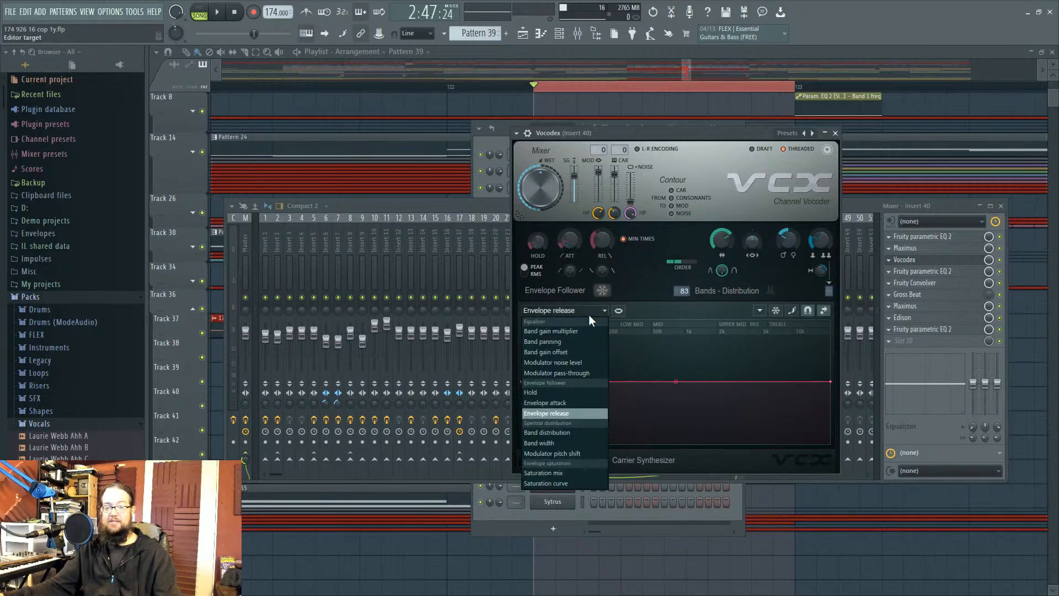
{"action": "left_click", "coordinate": [573, 341]}
{"action": "left_click", "coordinate": [575, 310]}
{"action": "left_click", "coordinate": [573, 331]}
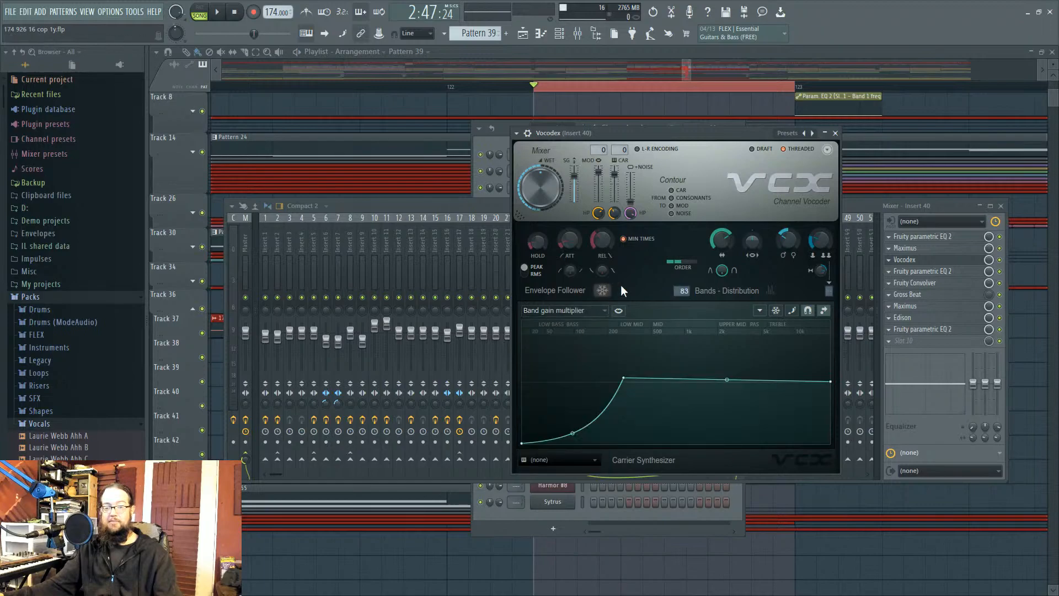
{"action": "left_click_drag", "start_coordinate": [677, 136], "coordinate": [750, 140]}
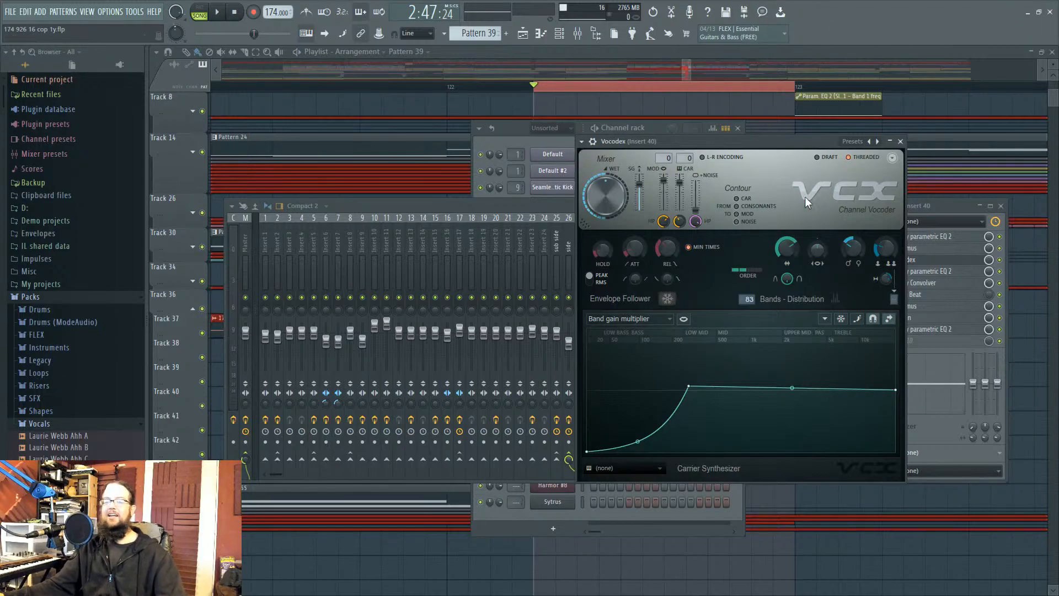
{"action": "mouse_move", "coordinate": [796, 140]}
{"action": "left_mouse_down"}
{"action": "mouse_move", "coordinate": [799, 181]}
{"action": "mouse_move", "coordinate": [795, 161]}
{"action": "left_mouse_up"}
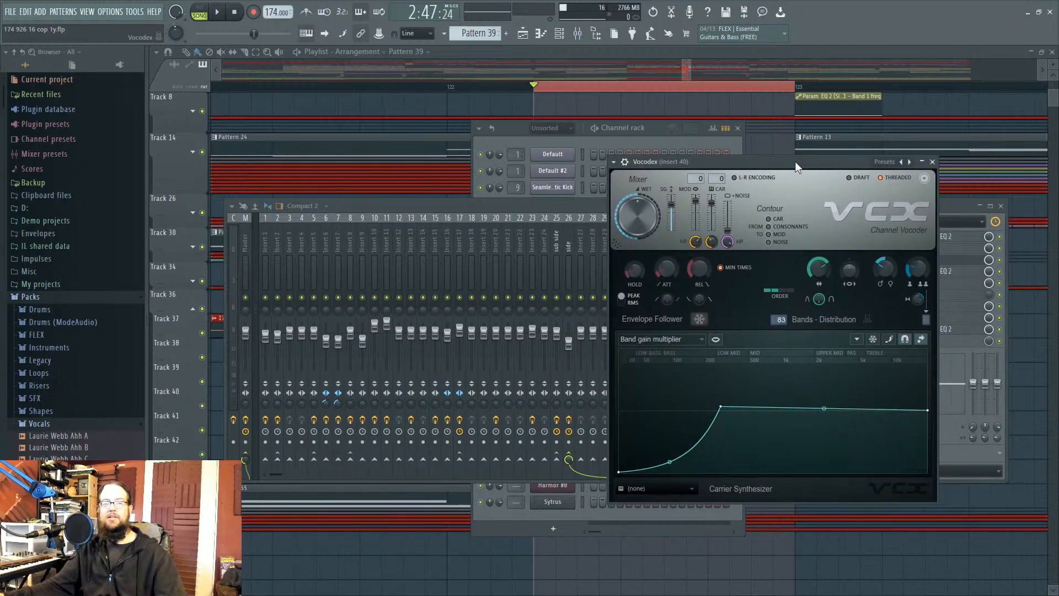
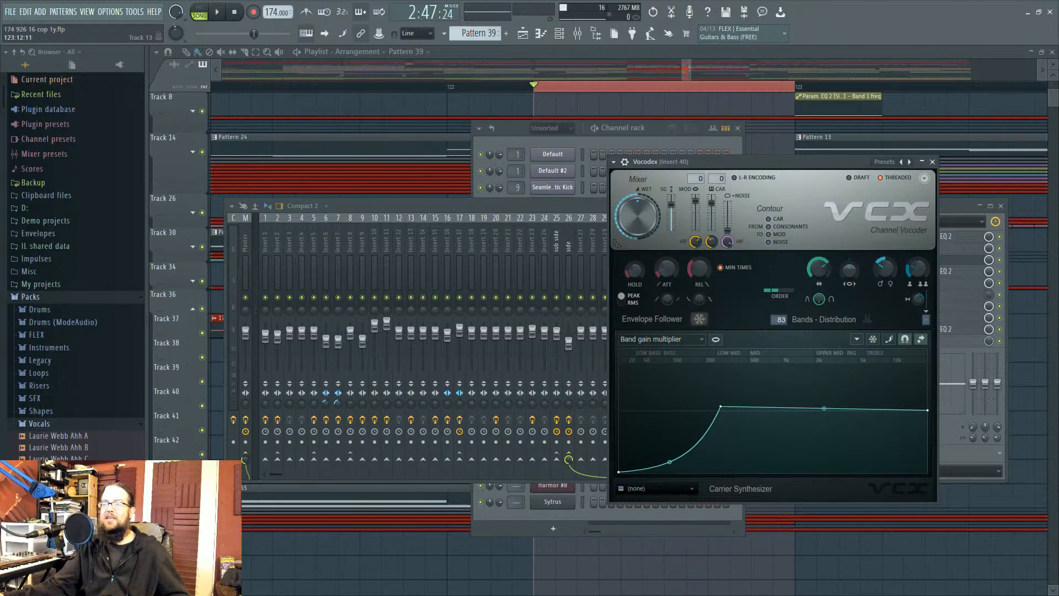
Step: Close the mixer, channel rack and Vocodex, and set the song position to bar 51
{"action": "left_click_drag", "start_coordinate": [821, 163], "coordinate": [805, 178]}
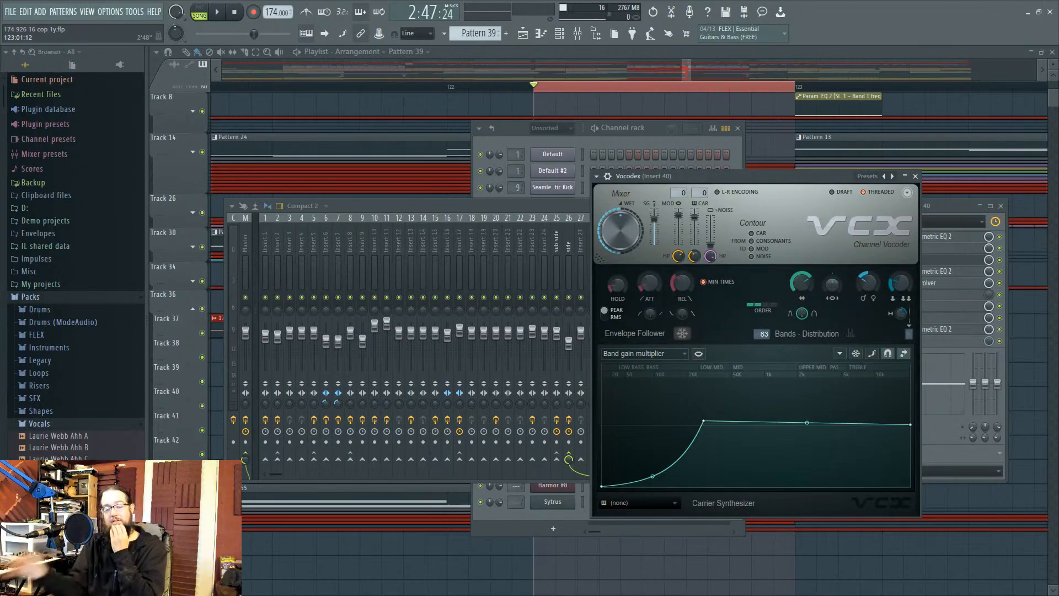
{"action": "key", "text": "F12"}
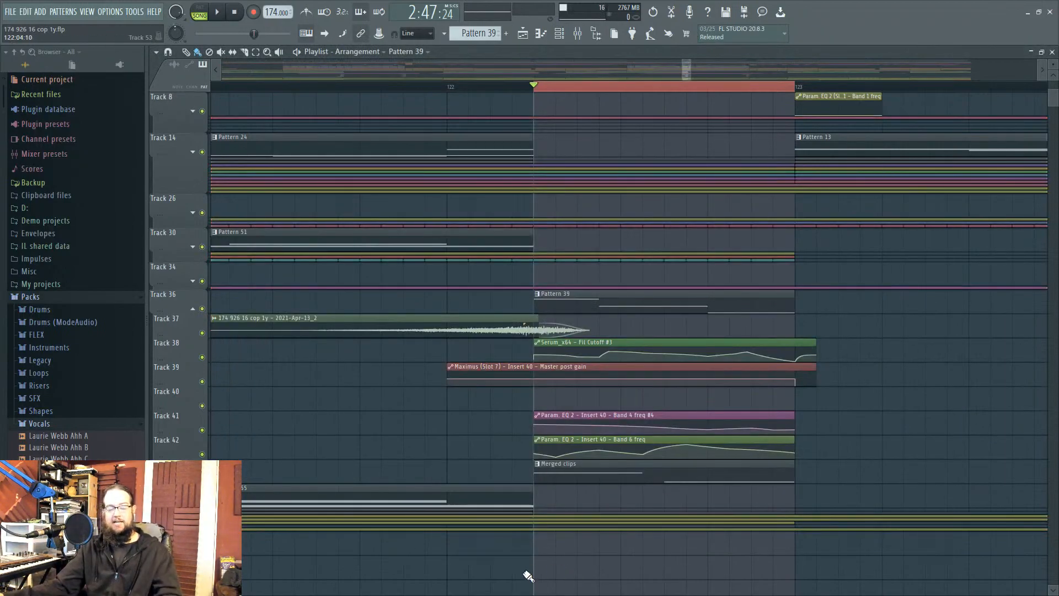
{"action": "scroll", "coordinate": [528, 575], "scroll_direction": "down", "scroll_amount": 5}
{"action": "scroll", "coordinate": [529, 575], "scroll_direction": "down", "scroll_amount": 3}
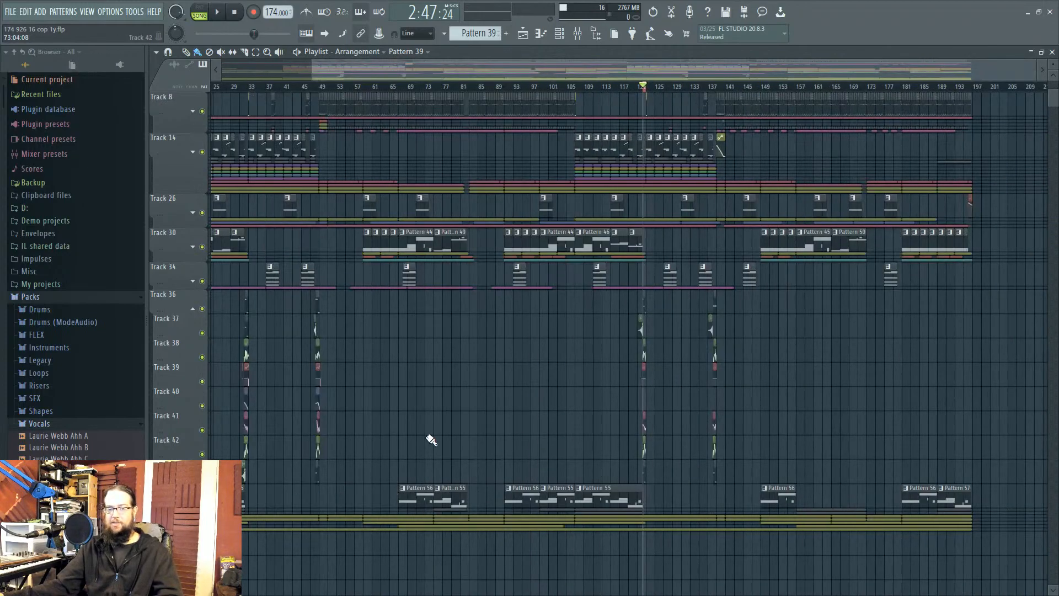
{"action": "scroll", "coordinate": [428, 408], "scroll_direction": "up", "scroll_amount": 1}
{"action": "scroll", "coordinate": [364, 503], "scroll_direction": "up", "scroll_amount": 1}
{"action": "scroll", "coordinate": [375, 491], "scroll_direction": "up", "scroll_amount": 6}
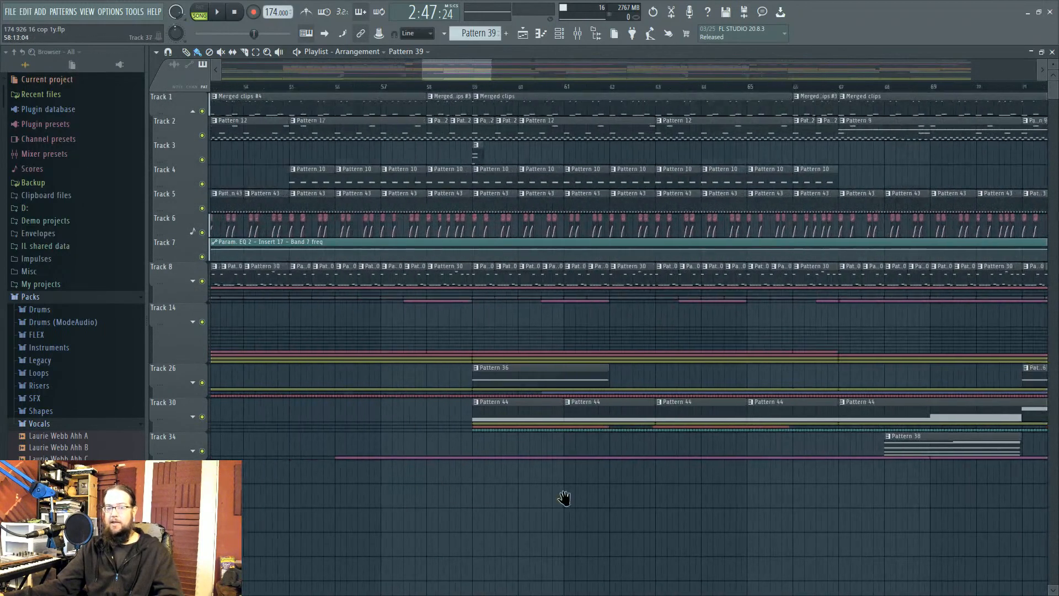
{"action": "right_click", "coordinate": [373, 88]}
{"action": "left_click", "coordinate": [373, 88]}
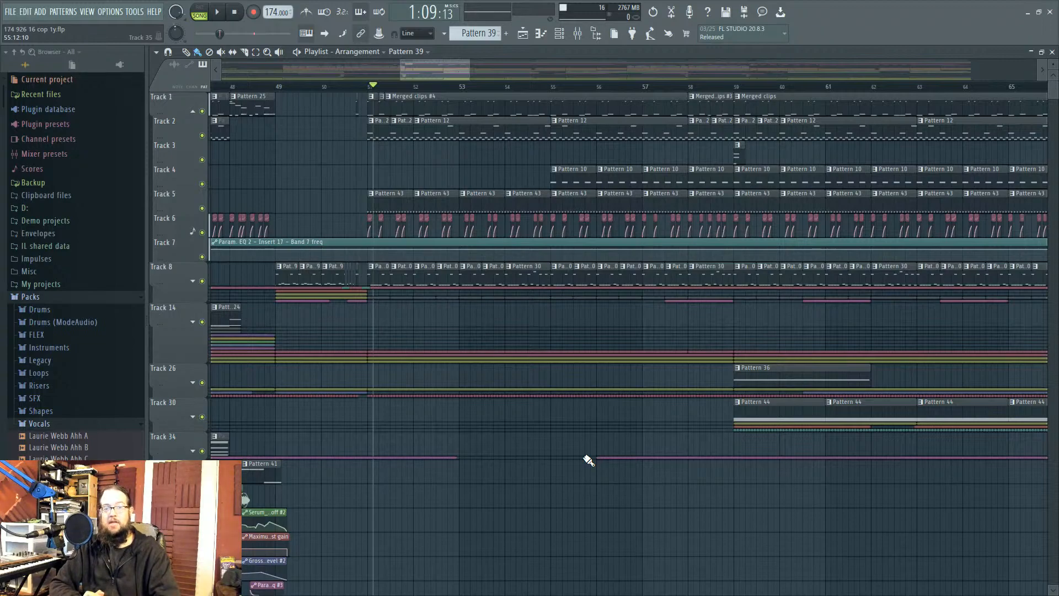
Step: Load Phase Plant from the Plugin Picker and start an empty Untitled patch
{"action": "key", "text": "F8"}
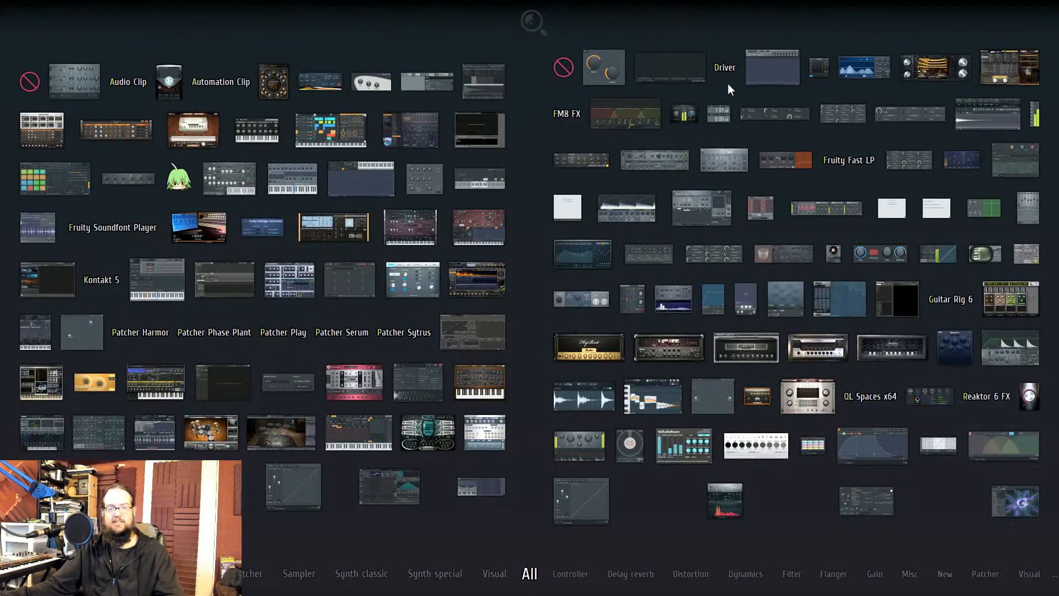
{"action": "left_click_drag", "start_coordinate": [498, 346], "coordinate": [830, 21]}
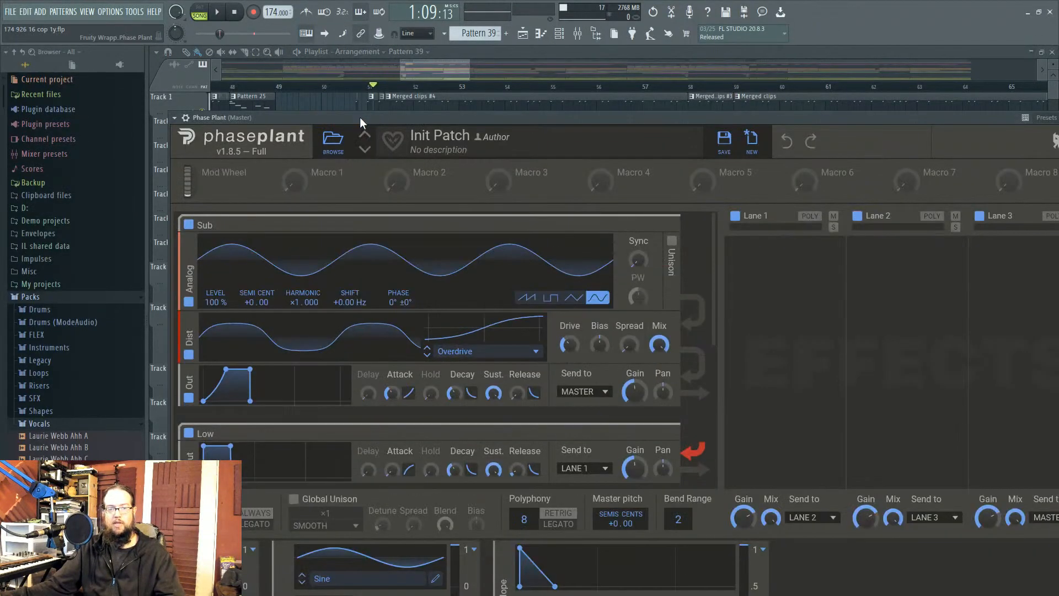
{"action": "left_click_drag", "start_coordinate": [360, 117], "coordinate": [234, 131]}
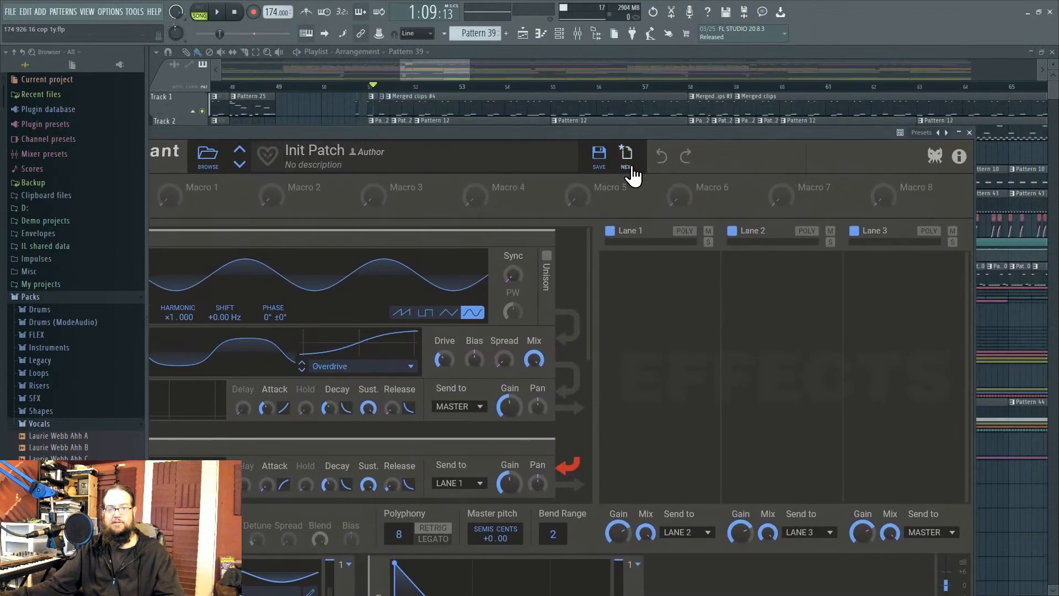
{"action": "left_click", "coordinate": [625, 158]}
{"action": "left_click_drag", "start_coordinate": [623, 135], "coordinate": [615, 184]}
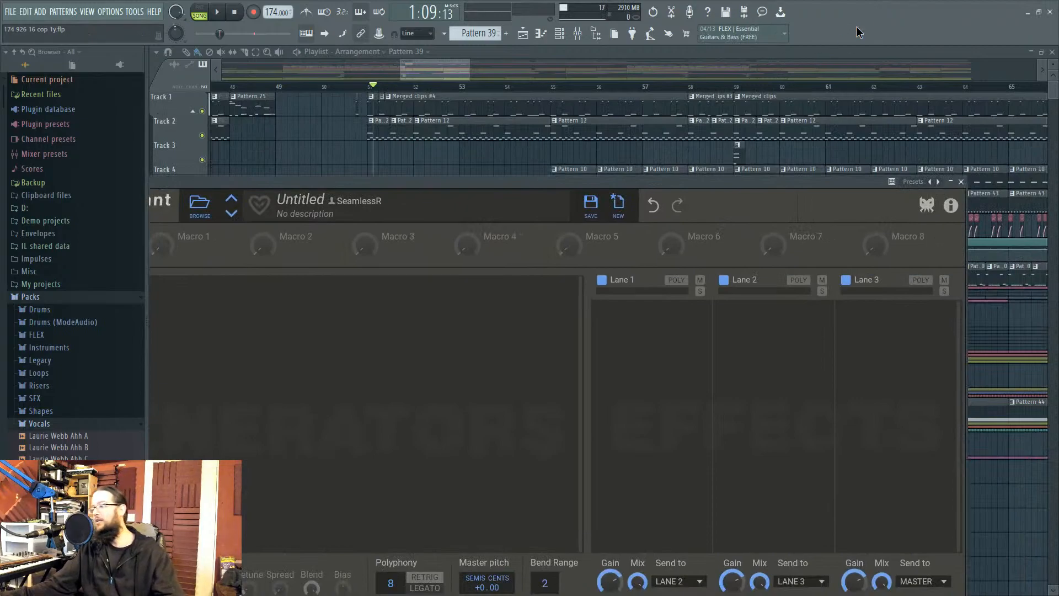
Step: Add a Vital instance, then bring Phase Plant back to the front
{"action": "key", "text": "alt+p"}
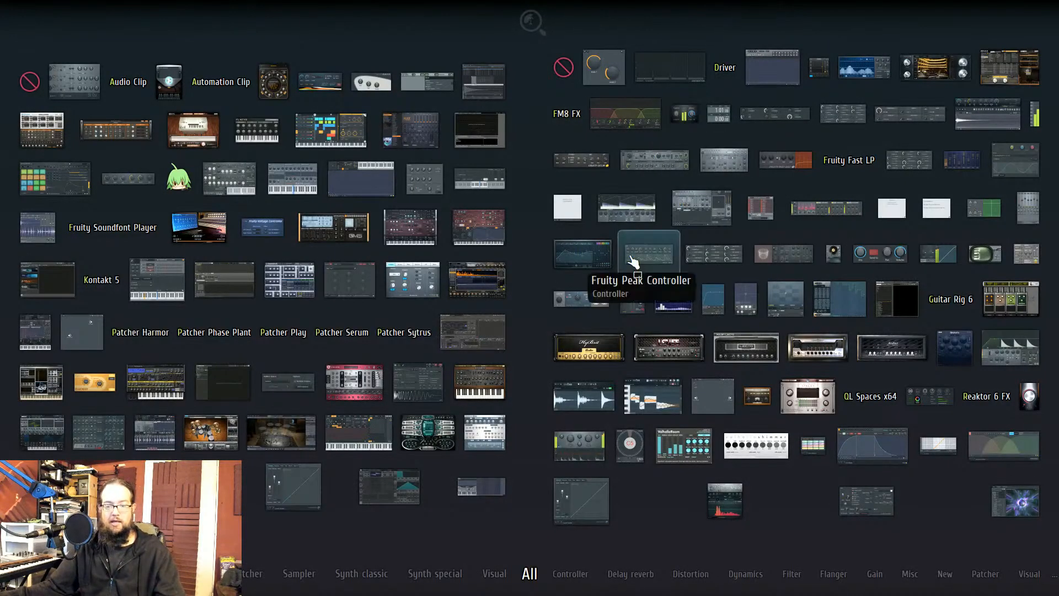
{"action": "left_click", "coordinate": [390, 485]}
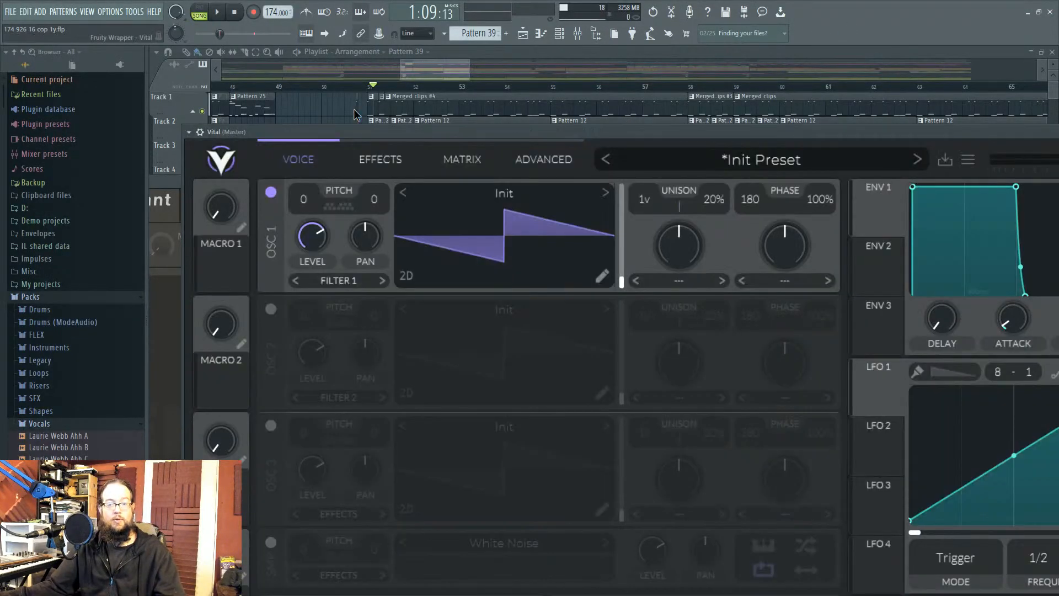
{"action": "left_click_drag", "start_coordinate": [375, 131], "coordinate": [702, 111]}
{"action": "left_click_drag", "start_coordinate": [435, 180], "coordinate": [587, 90]}
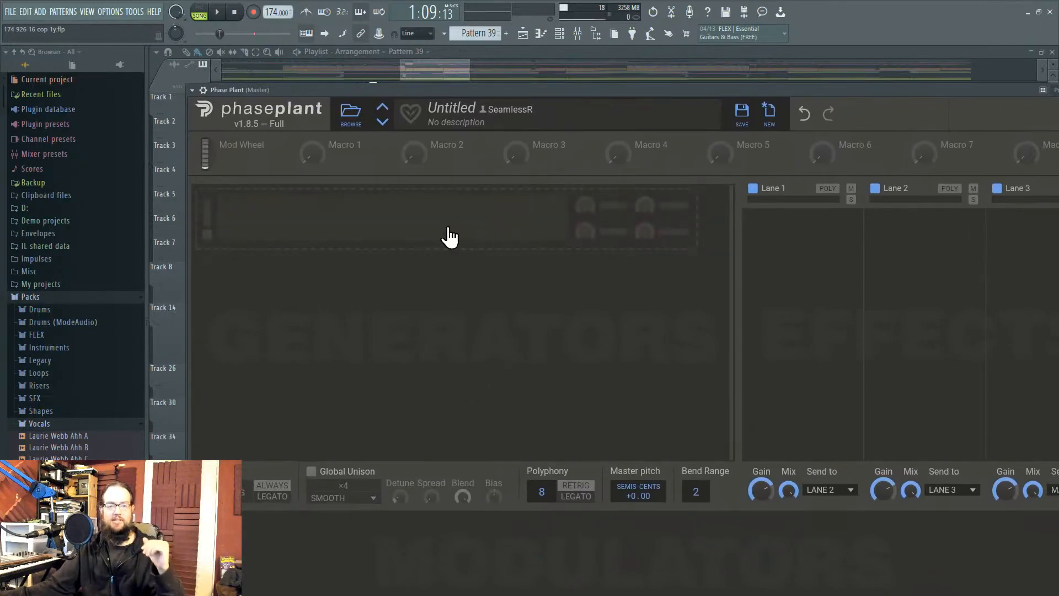
Step: Add an Analog saw and a Filter above Out, with the Filter modulating Analog phase
{"action": "left_click", "coordinate": [449, 239]}
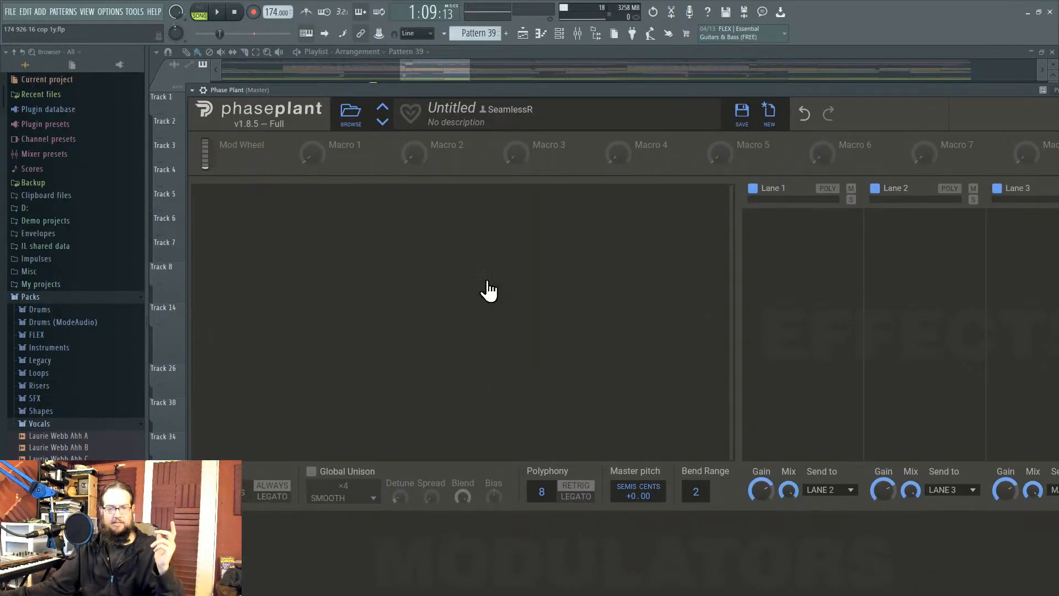
{"action": "left_click", "coordinate": [471, 273]}
{"action": "left_click", "coordinate": [500, 344]}
{"action": "left_click", "coordinate": [581, 398]}
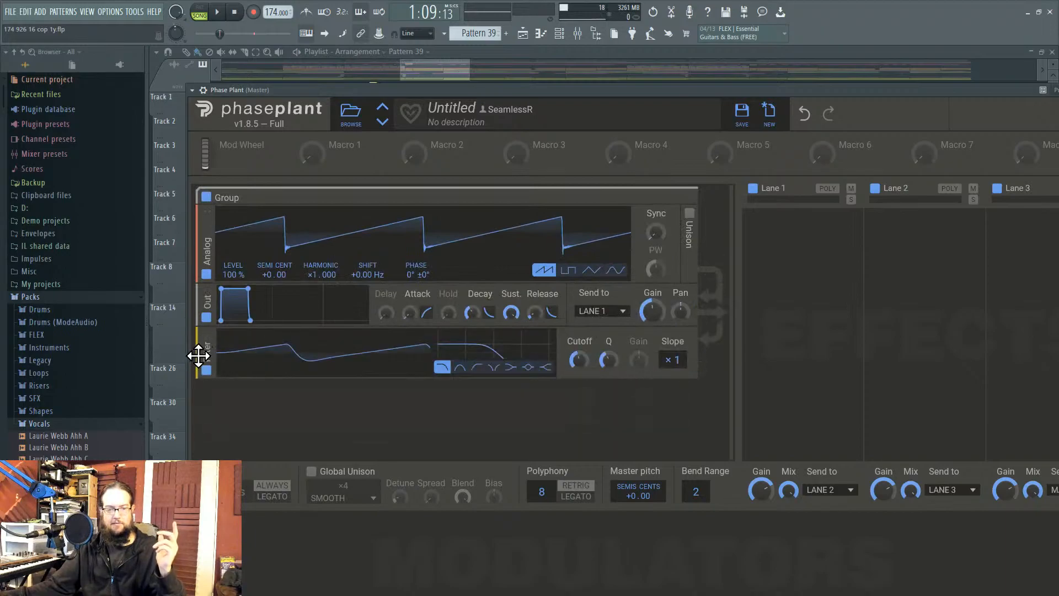
{"action": "left_click_drag", "start_coordinate": [194, 355], "coordinate": [236, 300]}
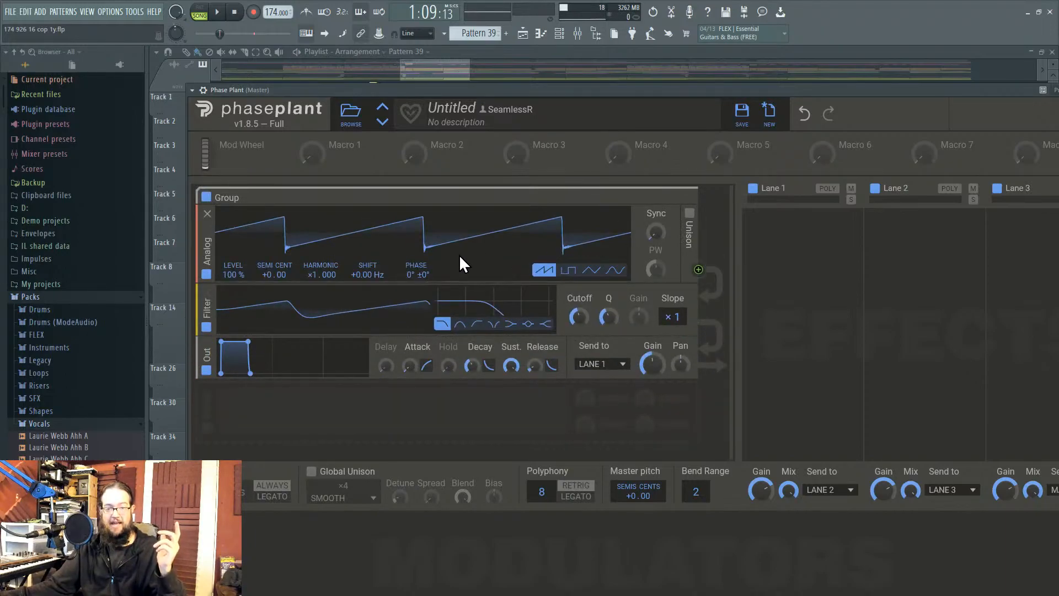
{"action": "left_click_drag", "start_coordinate": [699, 323], "coordinate": [416, 284]}
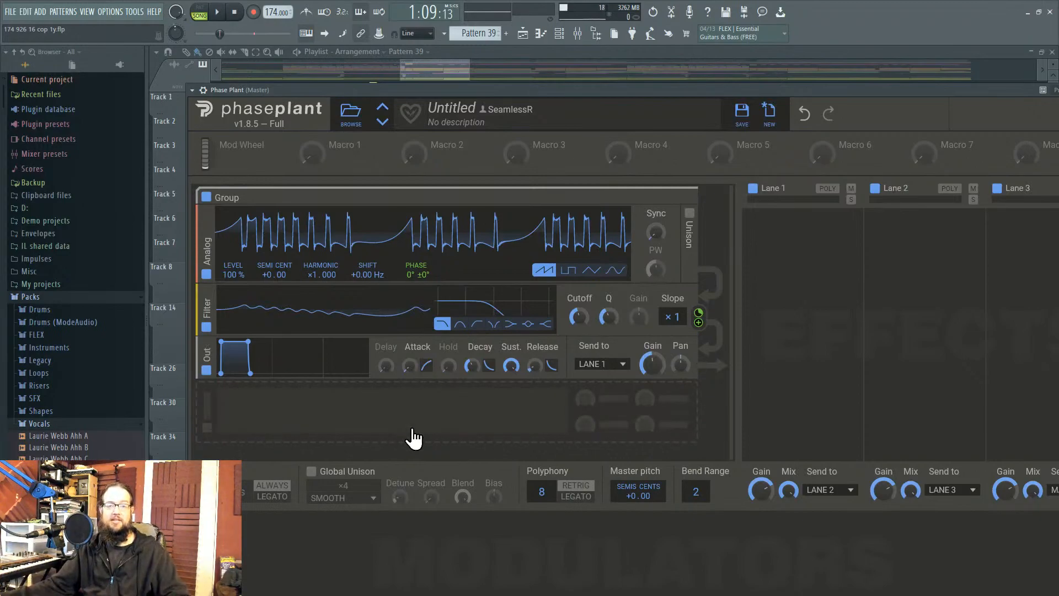
{"action": "left_click_drag", "start_coordinate": [501, 91], "coordinate": [491, 82]}
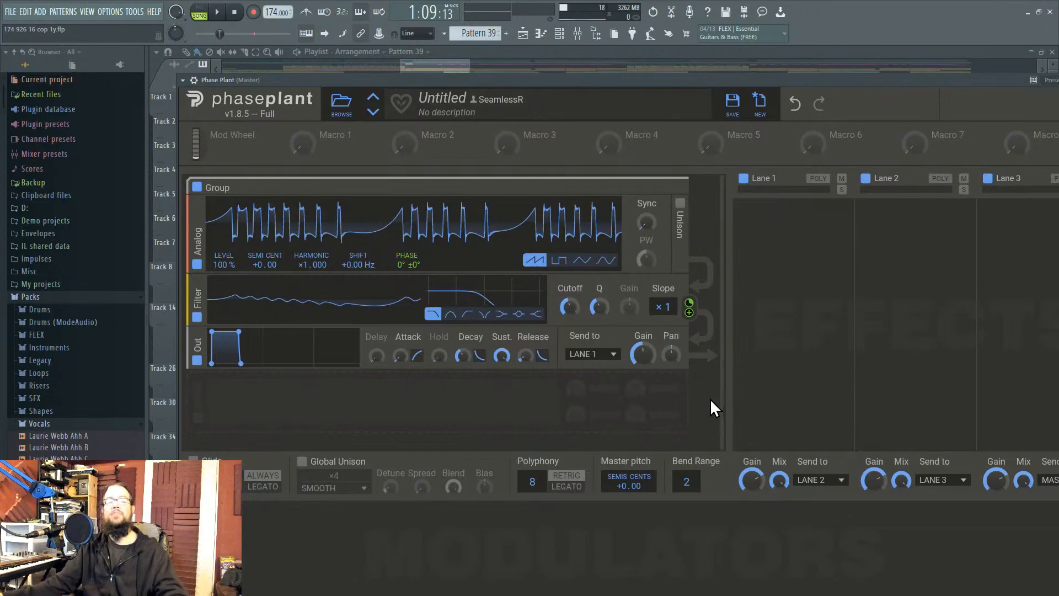
Step: Add a second Analog that modulates Filter cutoff at 23% depth, then bring Vital forward
{"action": "left_click", "coordinate": [513, 405]}
{"action": "left_click", "coordinate": [526, 438]}
{"action": "left_click_drag", "start_coordinate": [689, 436], "coordinate": [602, 282]}
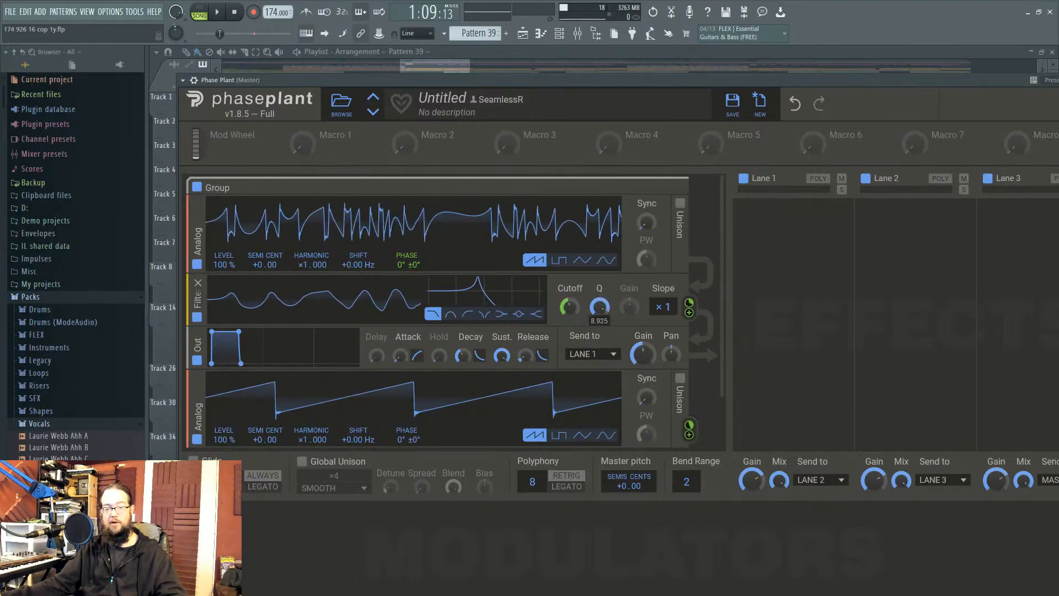
{"action": "mouse_move", "coordinate": [570, 321]}
{"action": "left_mouse_down"}
{"action": "mouse_move", "coordinate": [570, 353]}
{"action": "mouse_move", "coordinate": [570, 321]}
{"action": "mouse_move", "coordinate": [570, 331]}
{"action": "left_mouse_up"}
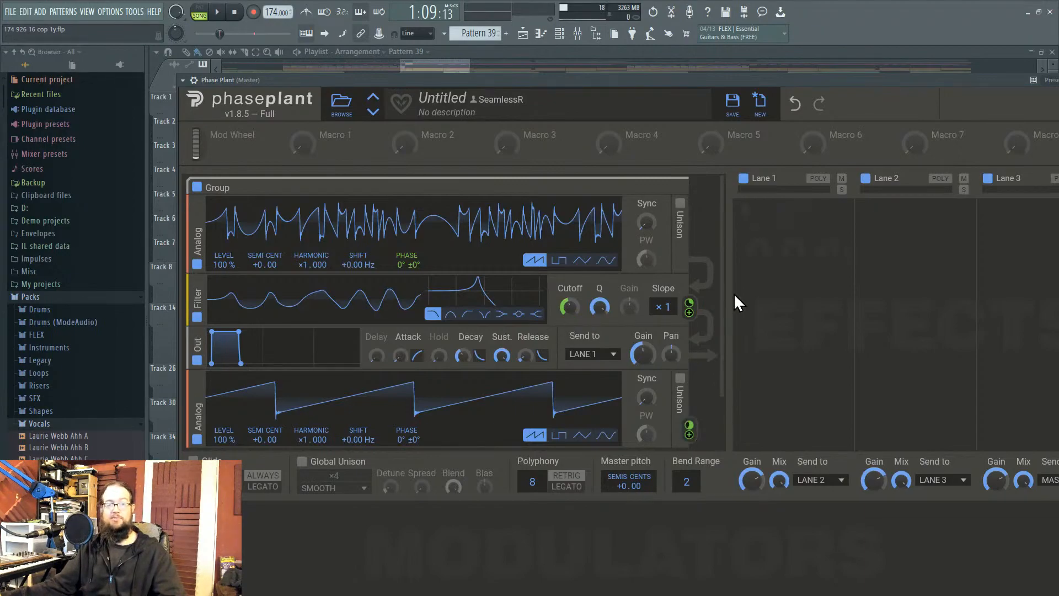
{"action": "left_click_drag", "start_coordinate": [877, 78], "coordinate": [231, 385]}
{"action": "left_click_drag", "start_coordinate": [761, 111], "coordinate": [458, 90]}
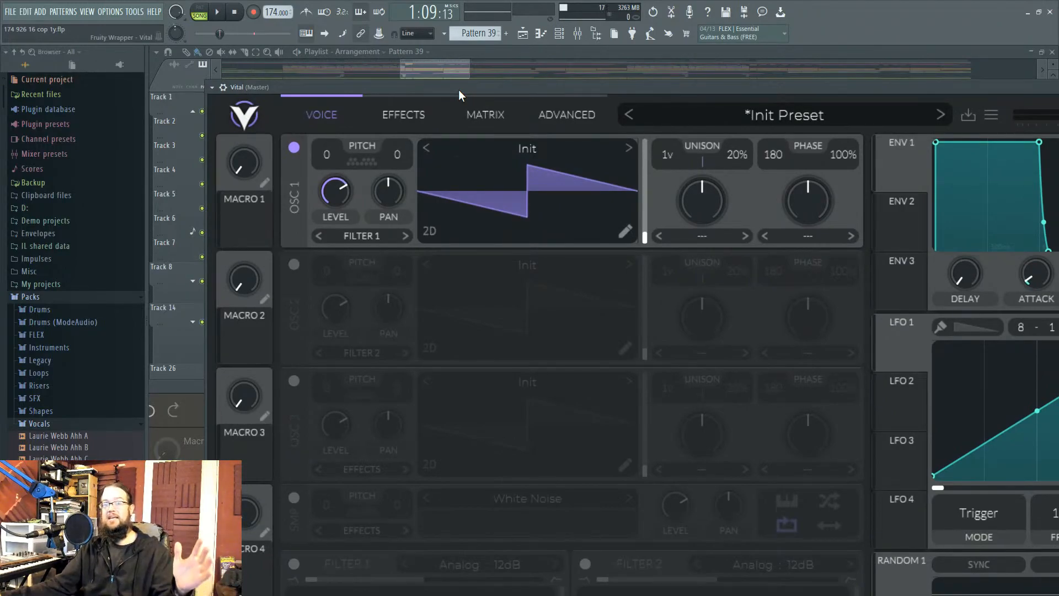
{"action": "left_click_drag", "start_coordinate": [458, 89], "coordinate": [439, 64]}
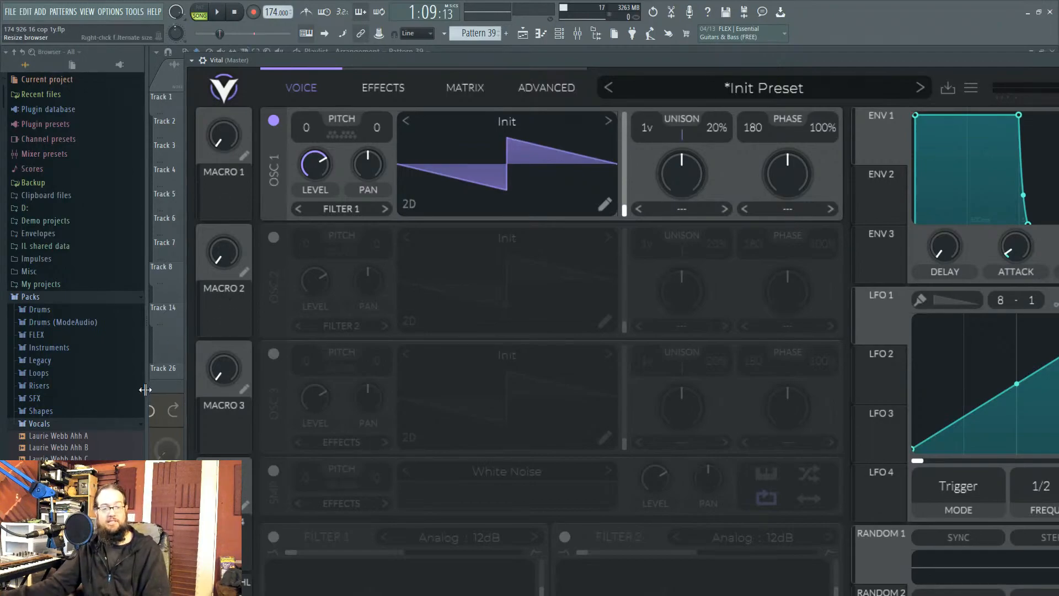
{"action": "left_click", "coordinate": [181, 390]}
{"action": "left_click_drag", "start_coordinate": [181, 390], "coordinate": [811, 95]}
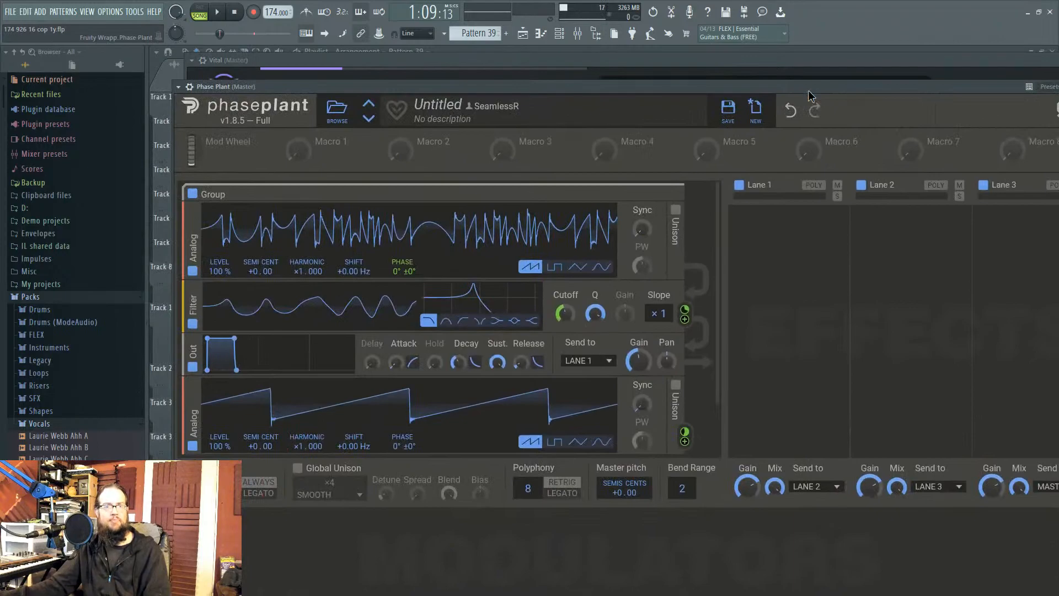
{"action": "left_click_drag", "start_coordinate": [539, 85], "coordinate": [541, 77]}
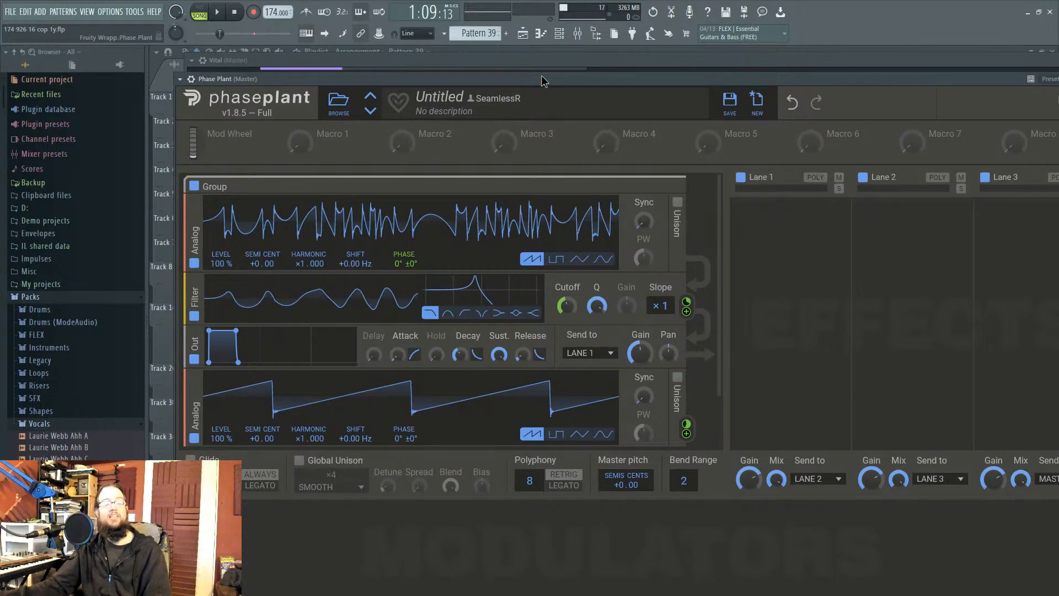
{"action": "left_click_drag", "start_coordinate": [541, 81], "coordinate": [538, 86]}
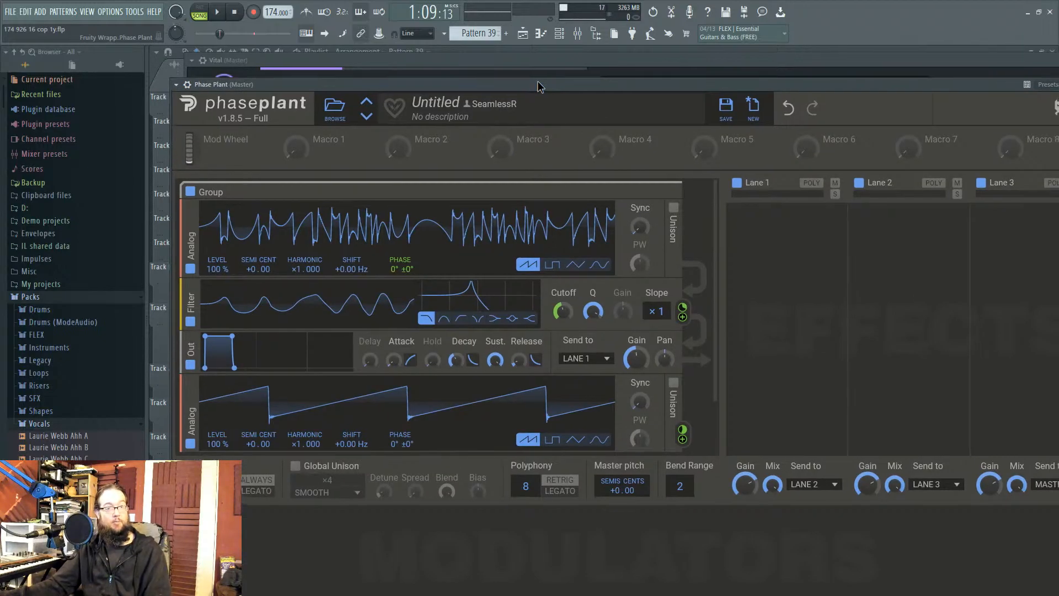
{"action": "left_click_drag", "start_coordinate": [537, 82], "coordinate": [581, 424]}
{"action": "left_click", "coordinate": [550, 98]}
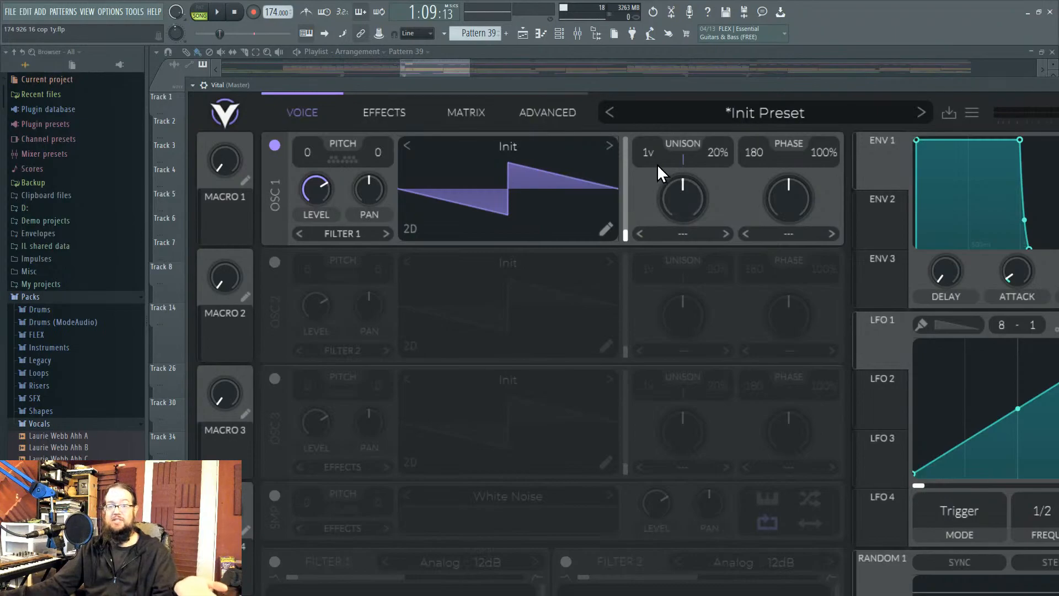
Step: Show Vital's Advanced page and shift the window left to reveal the envelope and LFO panels
{"action": "left_click", "coordinate": [558, 119]}
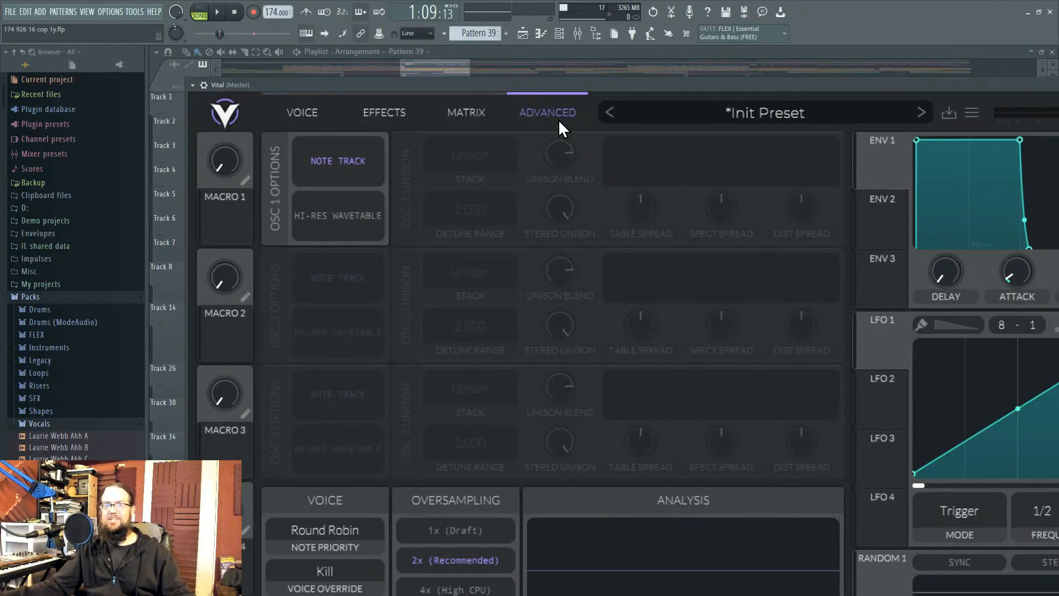
{"action": "left_click_drag", "start_coordinate": [645, 85], "coordinate": [279, 29]}
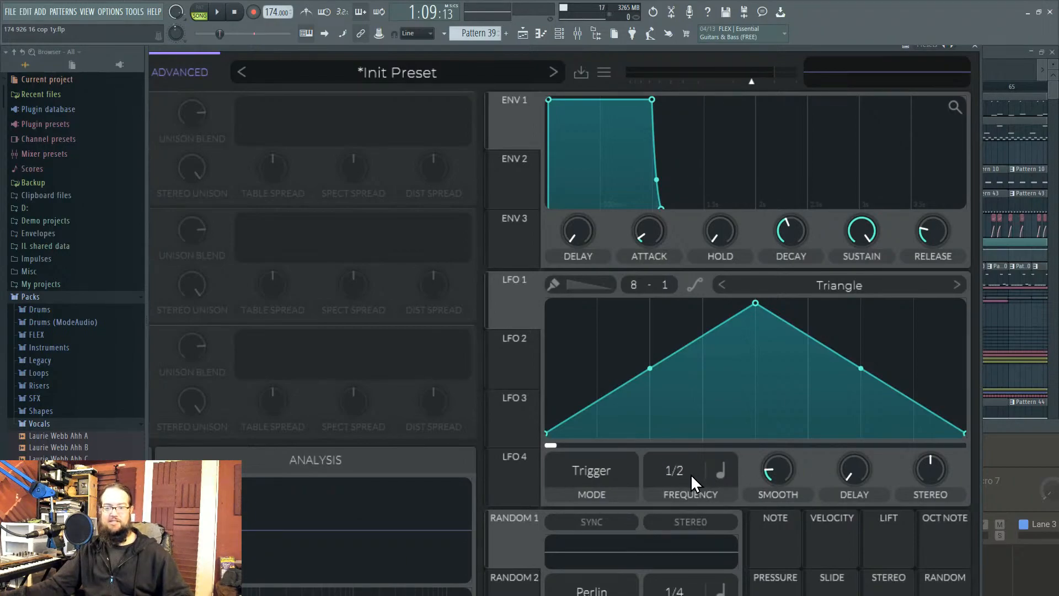
Step: Set Vital's LFO 1 frequency to Keytrack, keeping it in Trigger mode
{"action": "left_click", "coordinate": [615, 472]}
{"action": "left_click", "coordinate": [594, 537]}
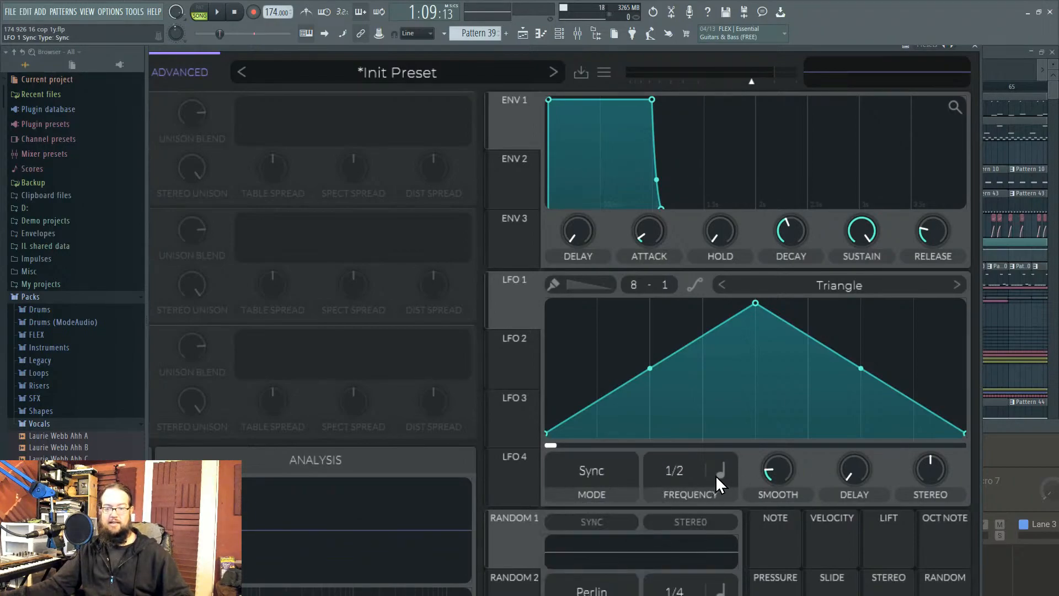
{"action": "left_click", "coordinate": [718, 472]}
{"action": "left_click", "coordinate": [768, 577]}
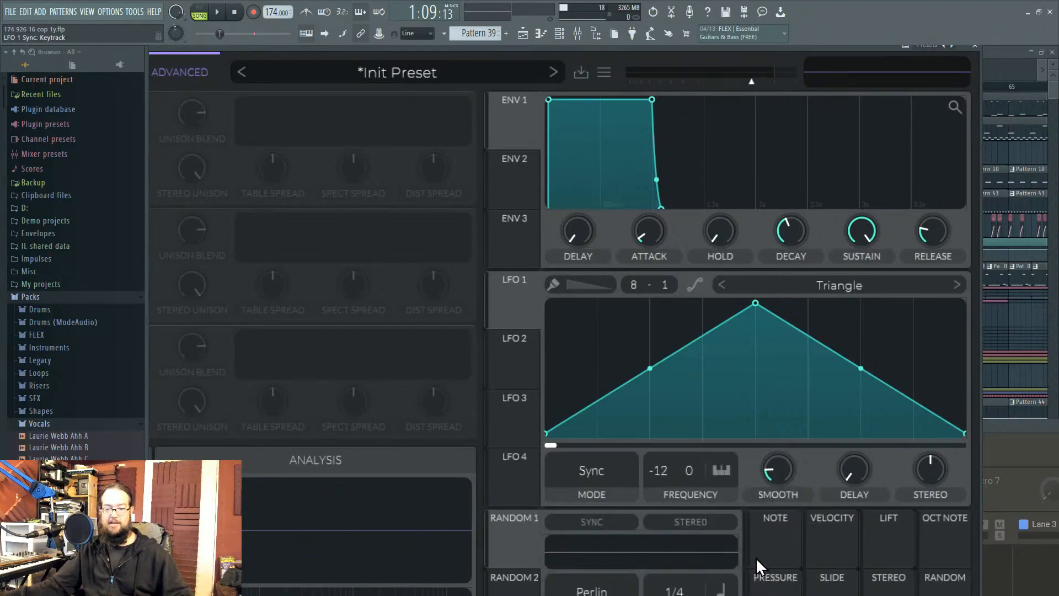
{"action": "left_click", "coordinate": [613, 475]}
{"action": "left_click", "coordinate": [591, 514]}
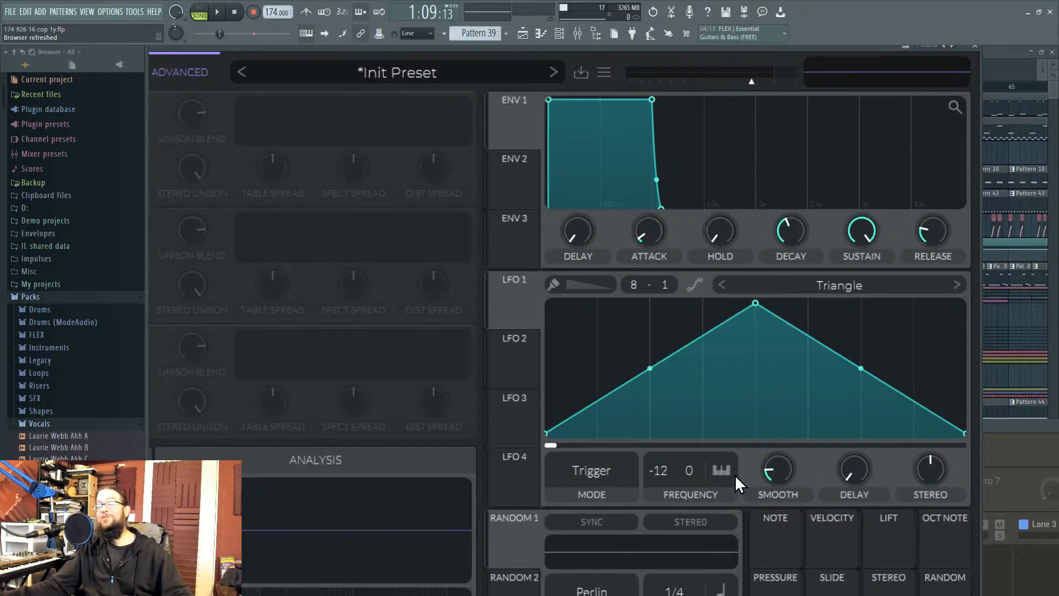
Step: Bow the LFO 1 curve slopes, then return to the oscillator page
{"action": "mouse_move", "coordinate": [647, 369]}
{"action": "left_mouse_down"}
{"action": "mouse_move", "coordinate": [649, 390]}
{"action": "mouse_move", "coordinate": [649, 370]}
{"action": "left_mouse_up"}
{"action": "left_click_drag", "start_coordinate": [861, 365], "coordinate": [860, 356]}
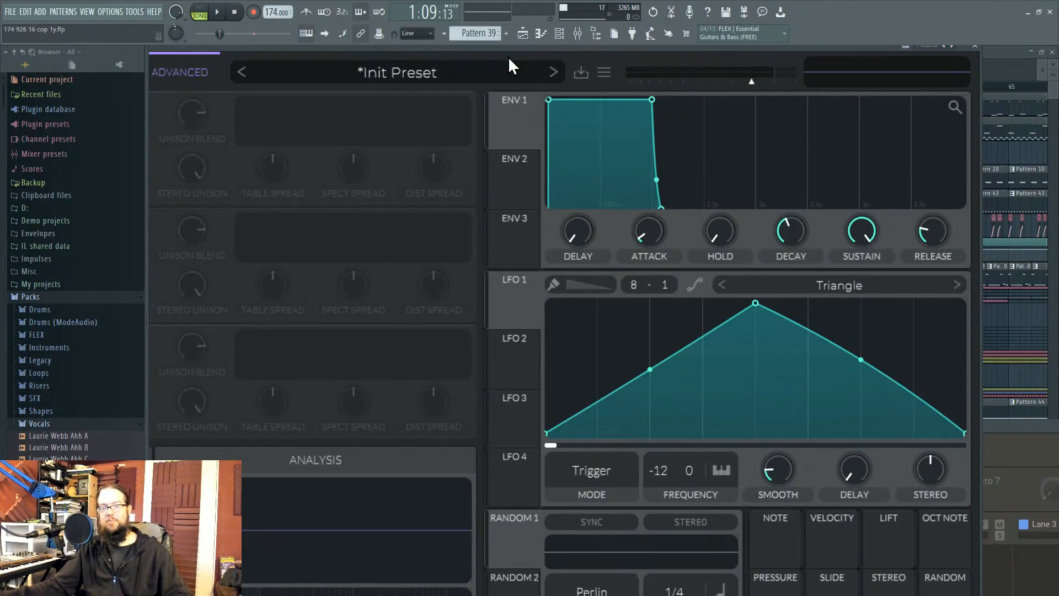
{"action": "left_click_drag", "start_coordinate": [544, 49], "coordinate": [883, 2]}
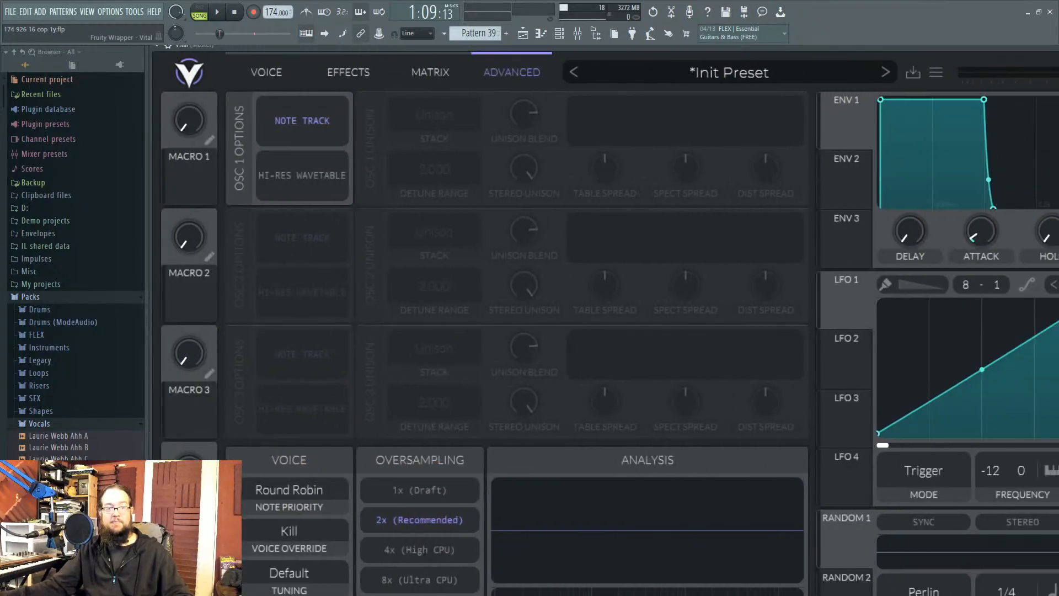
{"action": "left_click", "coordinate": [270, 76]}
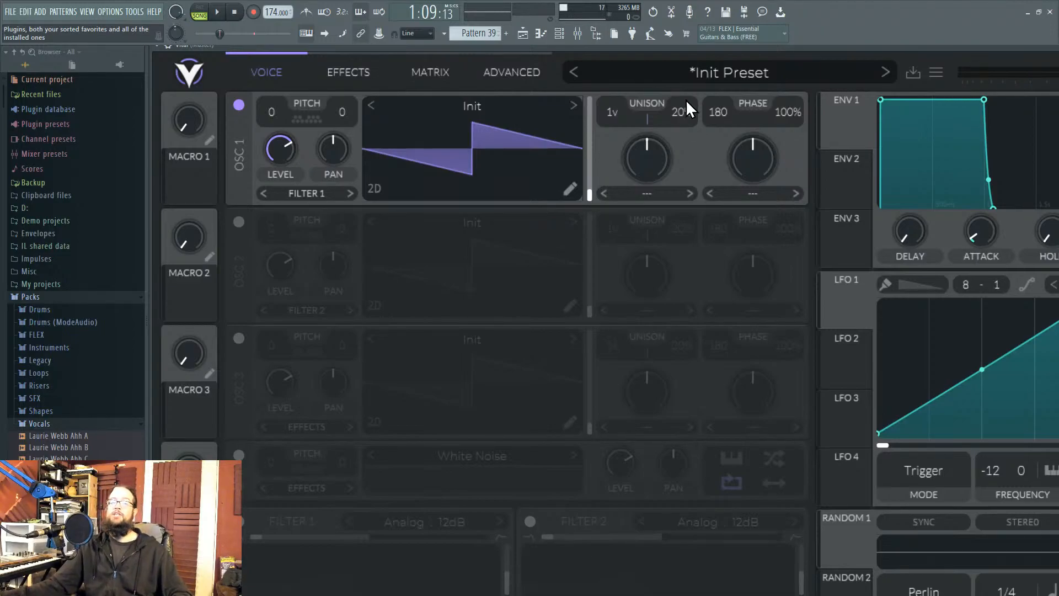
{"action": "left_click_drag", "start_coordinate": [384, 51], "coordinate": [965, 243]}
{"action": "left_click_drag", "start_coordinate": [407, 422], "coordinate": [389, 60]}
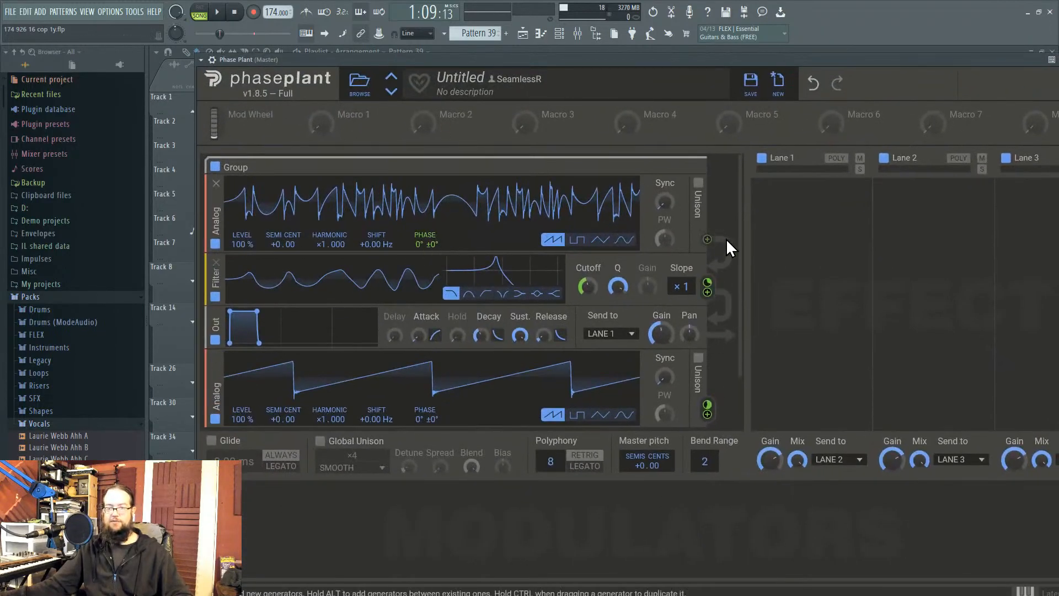
{"action": "scroll", "coordinate": [746, 242], "scroll_direction": "down", "scroll_amount": 1}
{"action": "scroll", "coordinate": [742, 234], "scroll_direction": "up", "scroll_amount": 1}
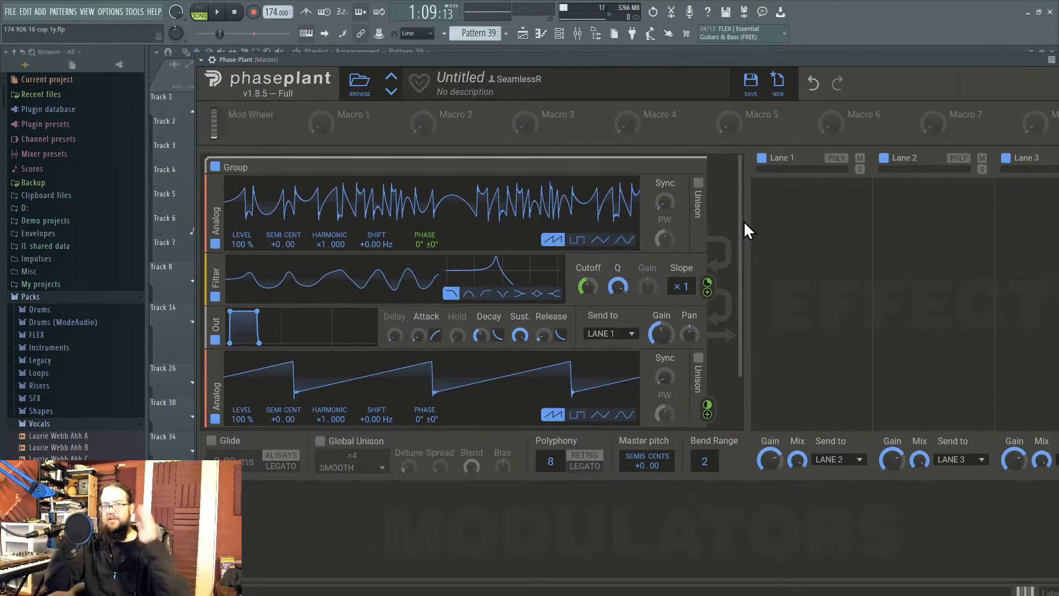
{"action": "left_click_drag", "start_coordinate": [637, 59], "coordinate": [602, 72]}
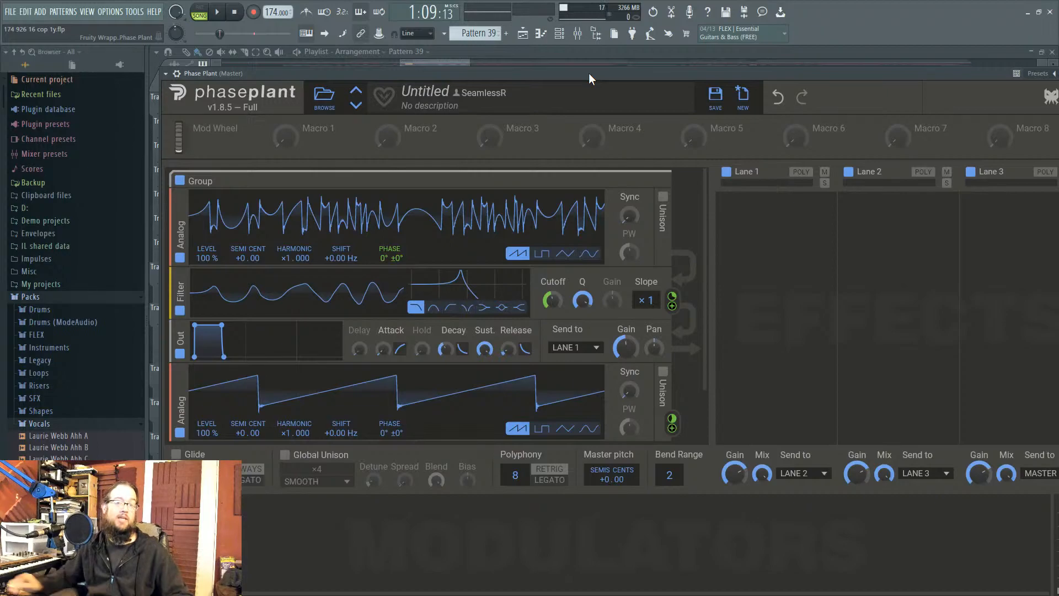
{"action": "left_click_drag", "start_coordinate": [588, 73], "coordinate": [575, 429]}
{"action": "left_click_drag", "start_coordinate": [848, 243], "coordinate": [240, 85]}
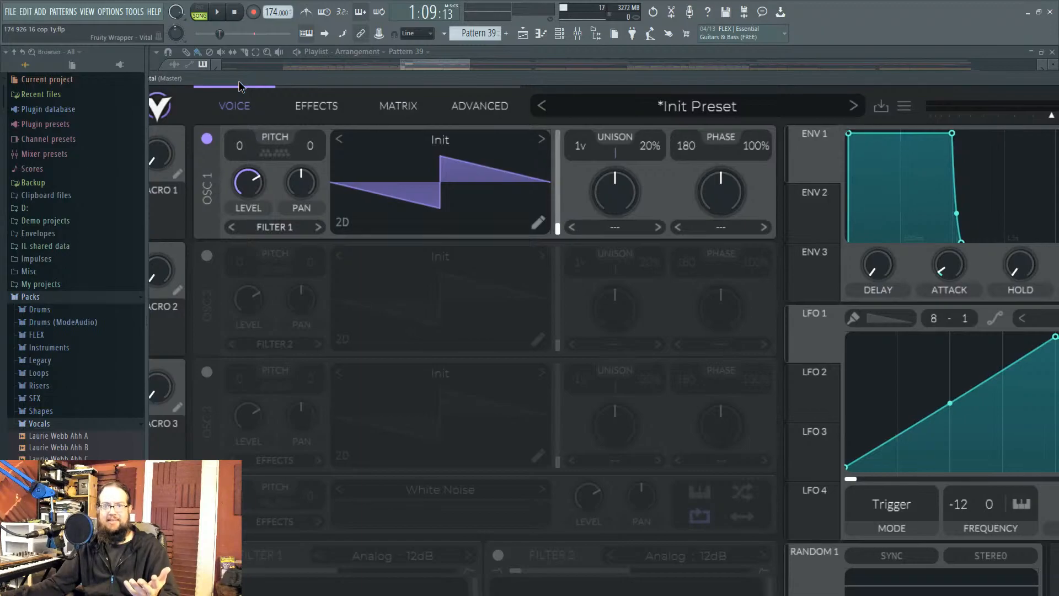
Step: Move the Vital window down-left so the playlist's first tracks show above it
{"action": "left_click_drag", "start_coordinate": [239, 81], "coordinate": [233, 51]}
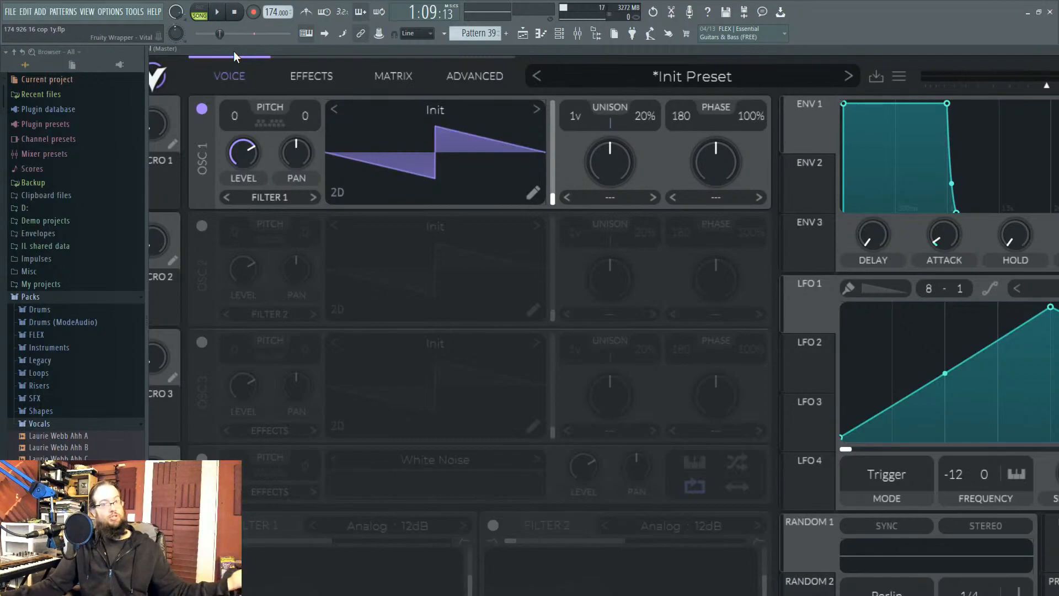
{"action": "left_click_drag", "start_coordinate": [401, 49], "coordinate": [144, 262]}
{"action": "left_click_drag", "start_coordinate": [763, 258], "coordinate": [616, 197]}
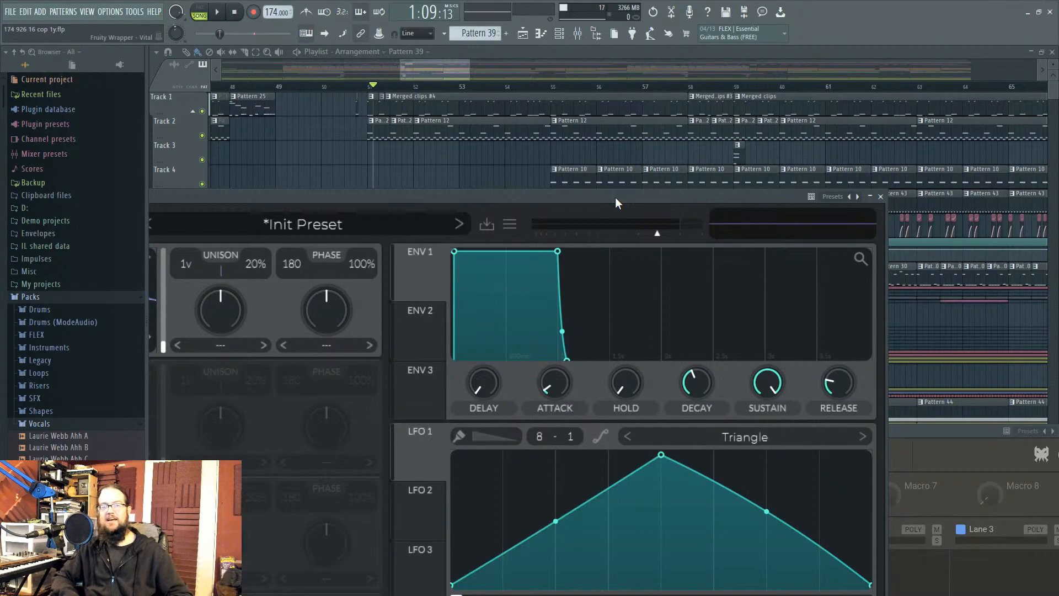
Step: Move the Vital window up and right to cover the playlist again
{"action": "left_click_drag", "start_coordinate": [614, 197], "coordinate": [802, 90]}
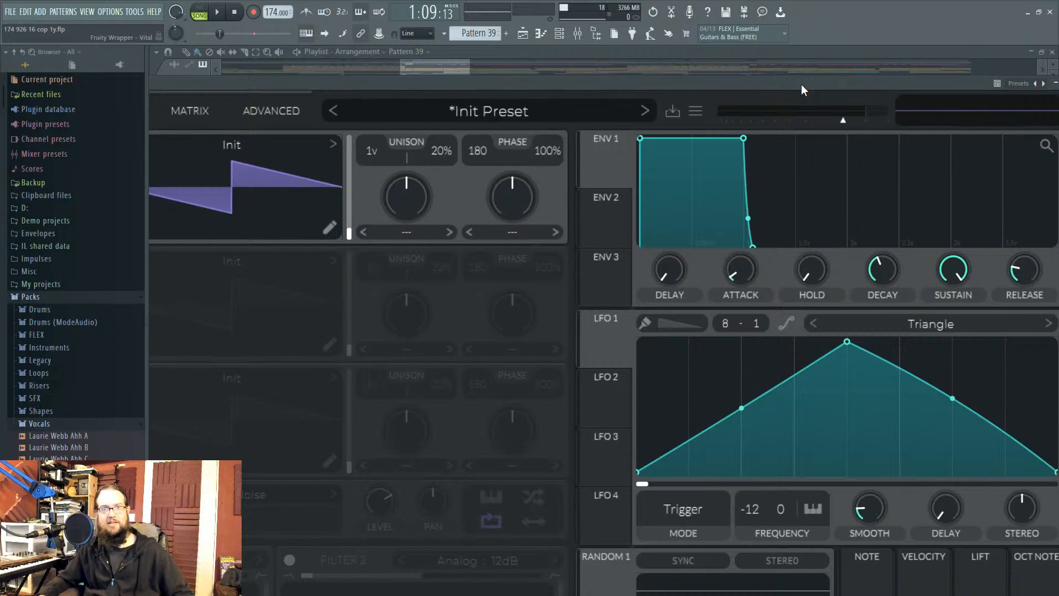
Step: Move Vital down and bring the playlist arrangement in front of it
{"action": "left_click_drag", "start_coordinate": [800, 83], "coordinate": [620, 288]}
{"action": "left_click", "coordinate": [925, 335]}
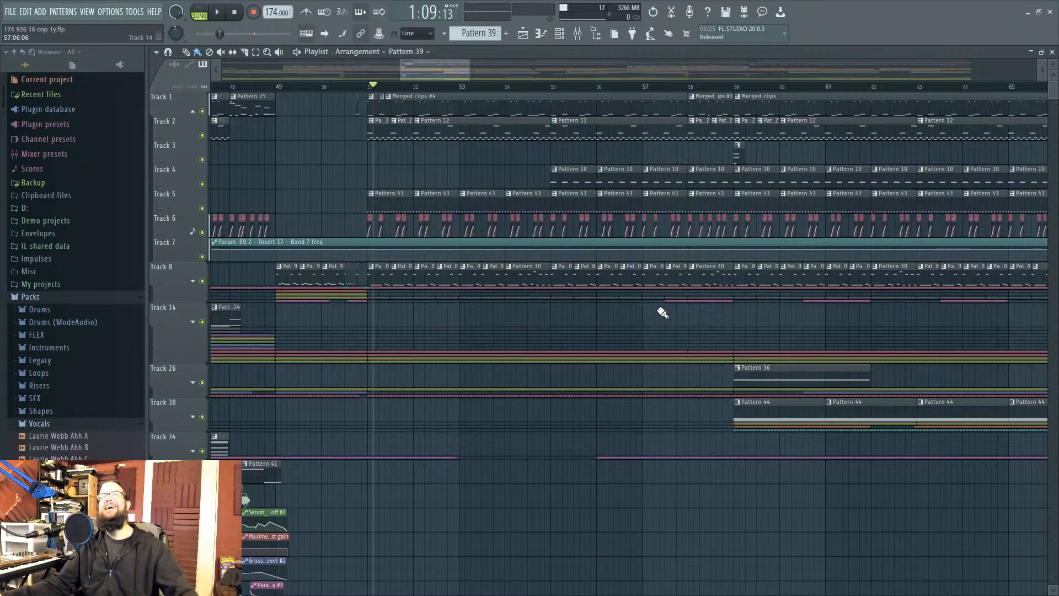
Step: Pan the playlist arrangement to show roughly bars 30 through 75
{"action": "scroll", "coordinate": [669, 331], "scroll_direction": "down", "scroll_amount": 5}
{"action": "left_click_drag", "start_coordinate": [669, 331], "coordinate": [814, 342]}
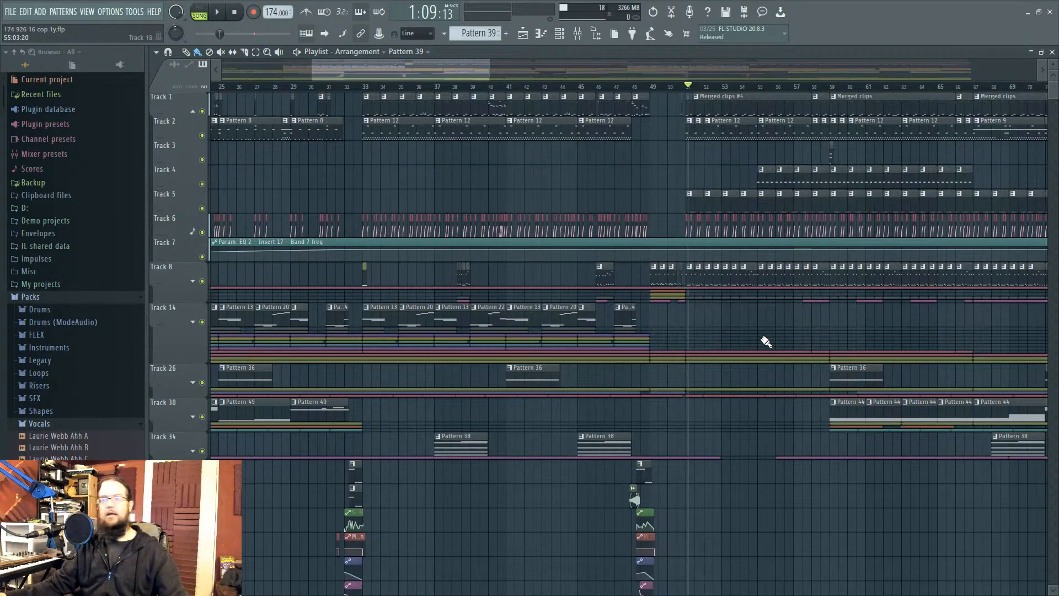
{"action": "left_click_drag", "start_coordinate": [811, 334], "coordinate": [539, 301]}
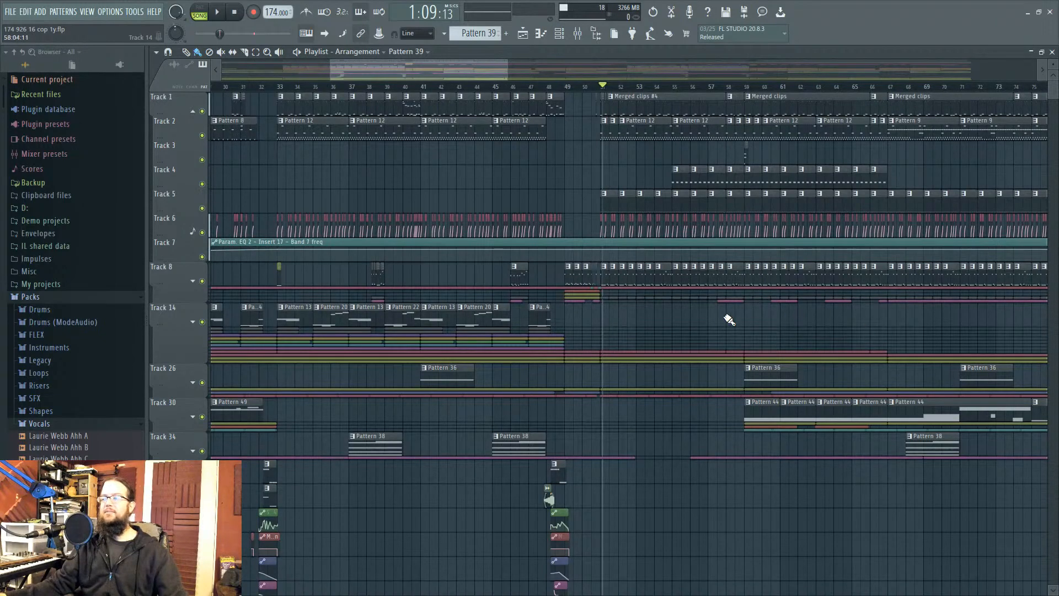
{"action": "left_click_drag", "start_coordinate": [676, 322], "coordinate": [773, 341]}
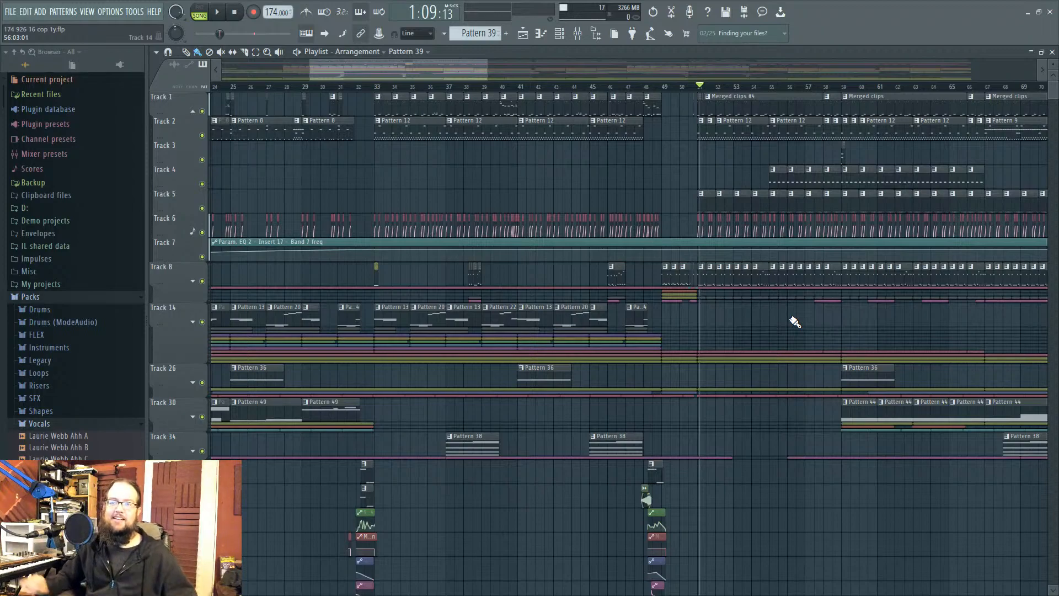
Step: Open the Channel rack and shift it slightly up and left
{"action": "left_click", "coordinate": [560, 33]}
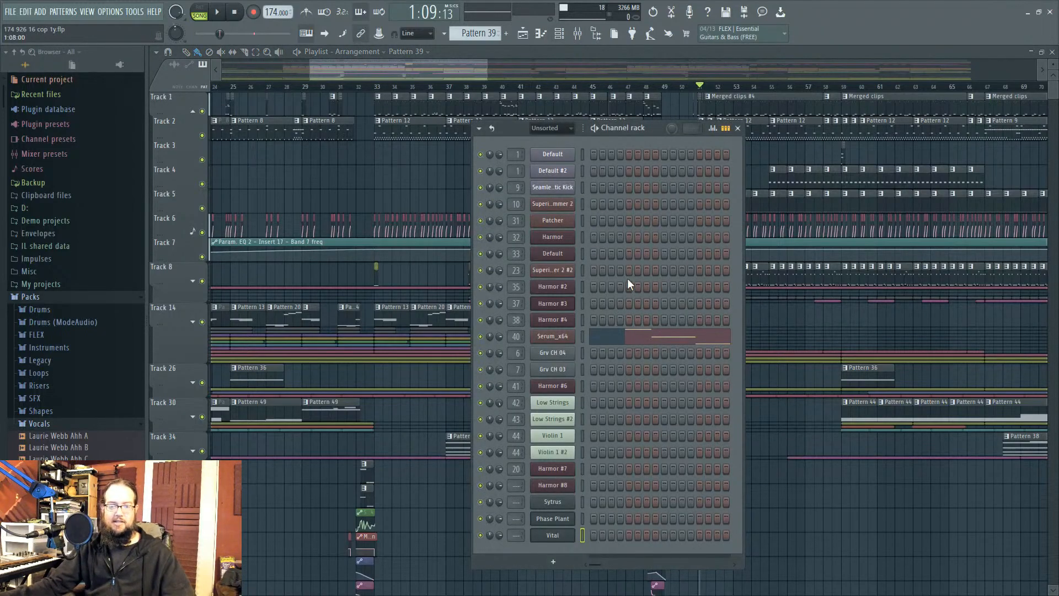
{"action": "left_click", "coordinate": [568, 129]}
{"action": "left_click", "coordinate": [565, 179]}
{"action": "left_click_drag", "start_coordinate": [655, 131], "coordinate": [651, 117]}
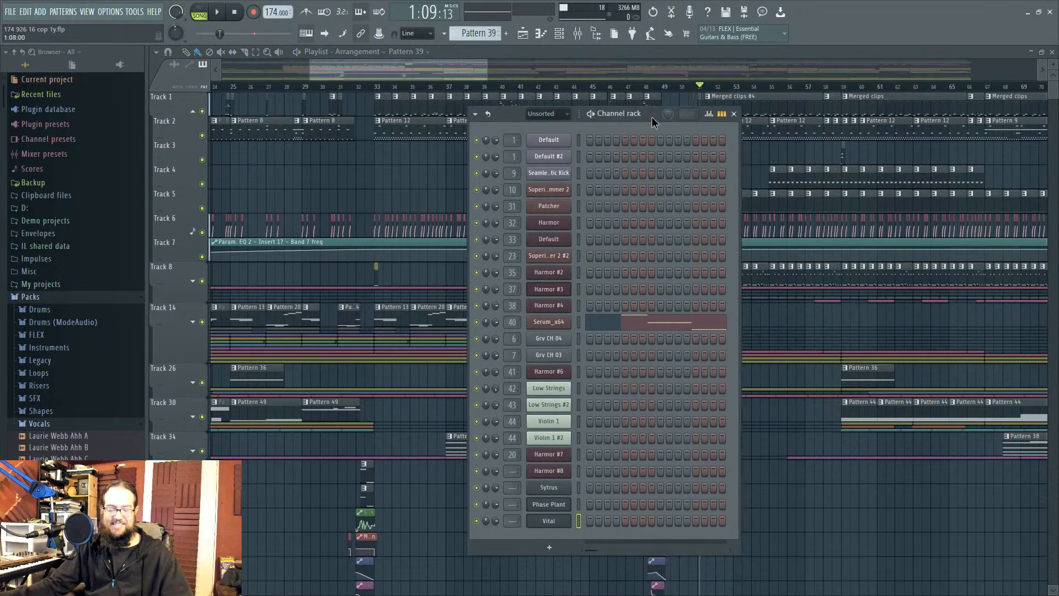
Step: Load ZGameEditor Visualizer into the Master track's FX slot 2 and move its preview window aside
{"action": "left_click", "coordinate": [576, 33]}
{"action": "left_click", "coordinate": [902, 249]}
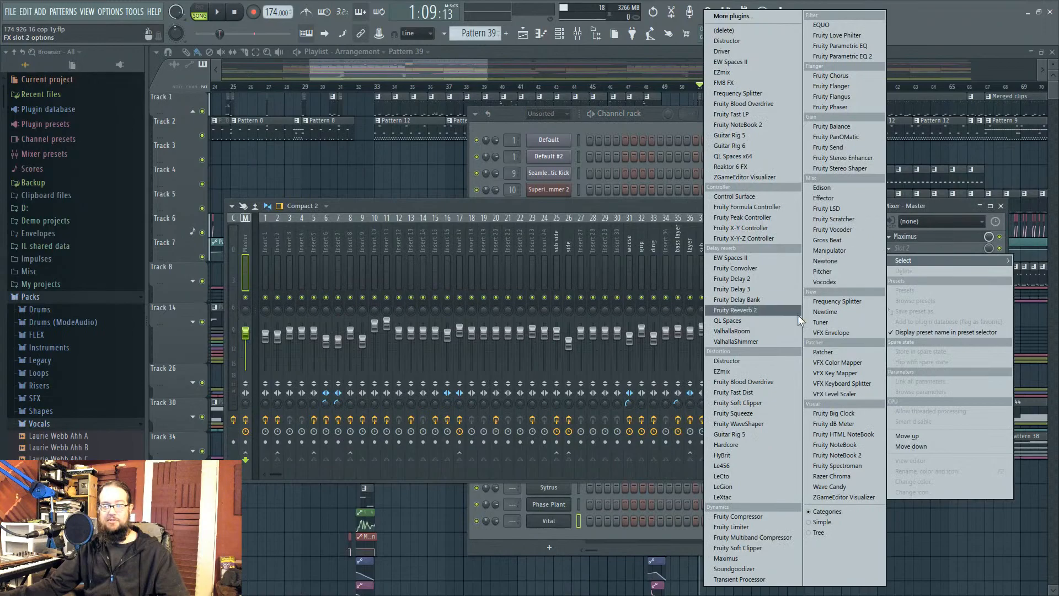
{"action": "left_click", "coordinate": [839, 497]}
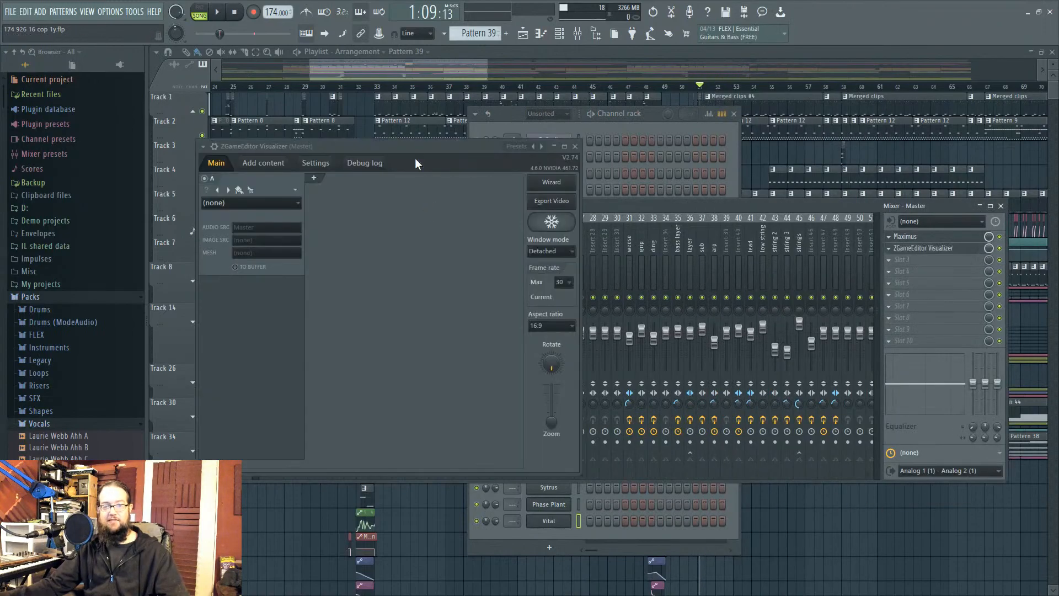
{"action": "left_click_drag", "start_coordinate": [668, 161], "coordinate": [683, 190]}
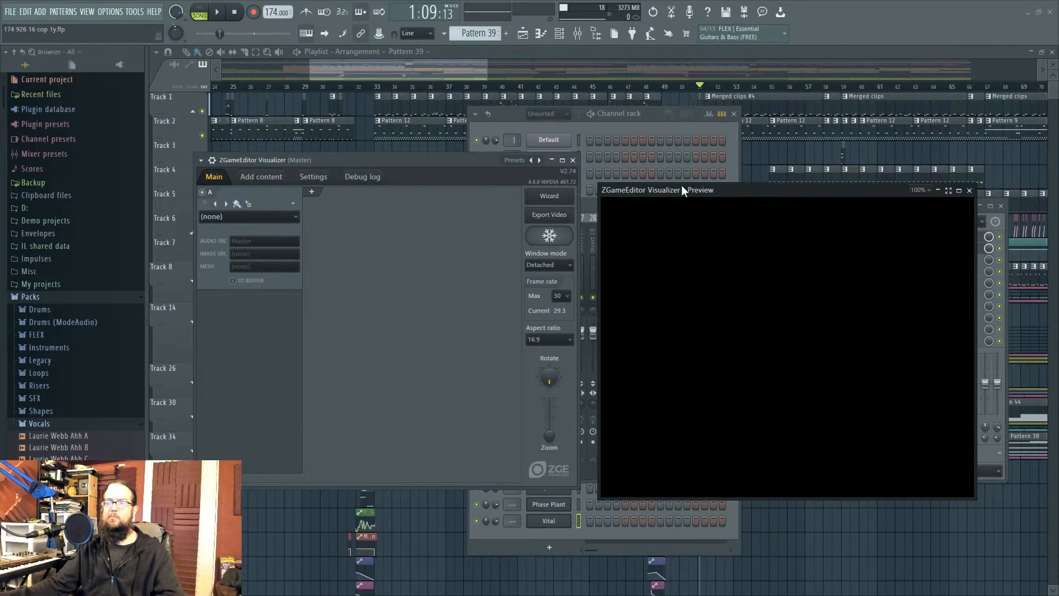
{"action": "left_click_drag", "start_coordinate": [679, 189], "coordinate": [687, 178]}
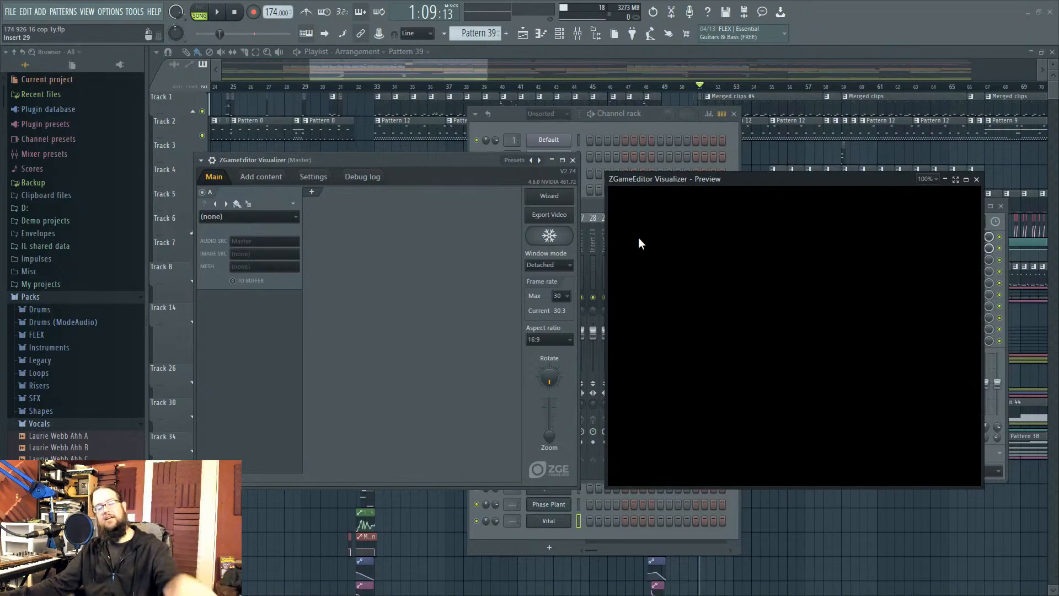
Step: Switch the visualizer to the Particles > StrangeAcid effect and adjust the AttractorC slider
{"action": "left_click", "coordinate": [277, 217]}
{"action": "mouse_move", "coordinate": [270, 396]}
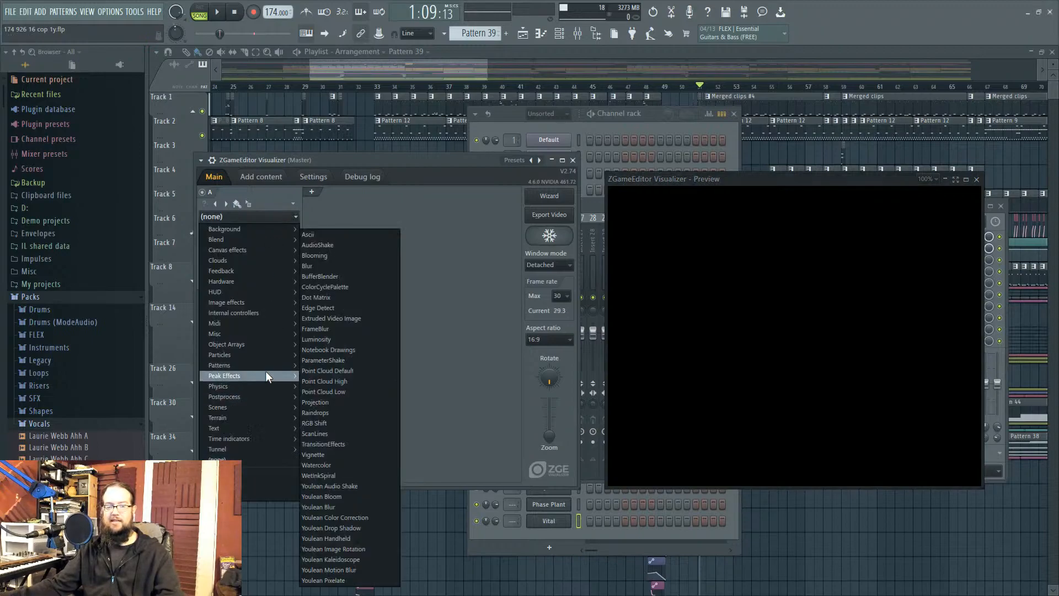
{"action": "mouse_move", "coordinate": [263, 351]}
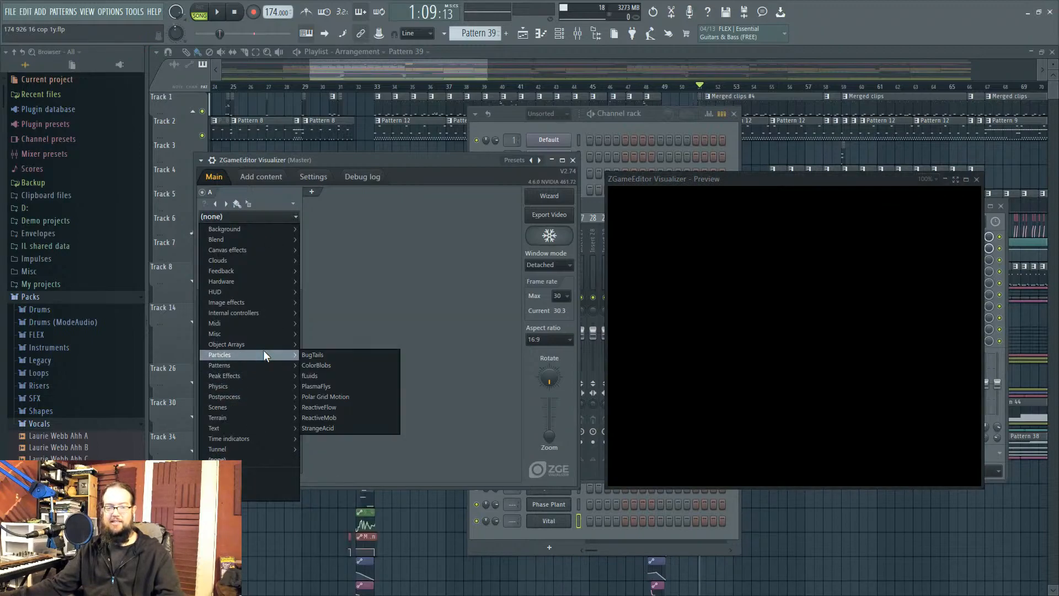
{"action": "left_click", "coordinate": [327, 426]}
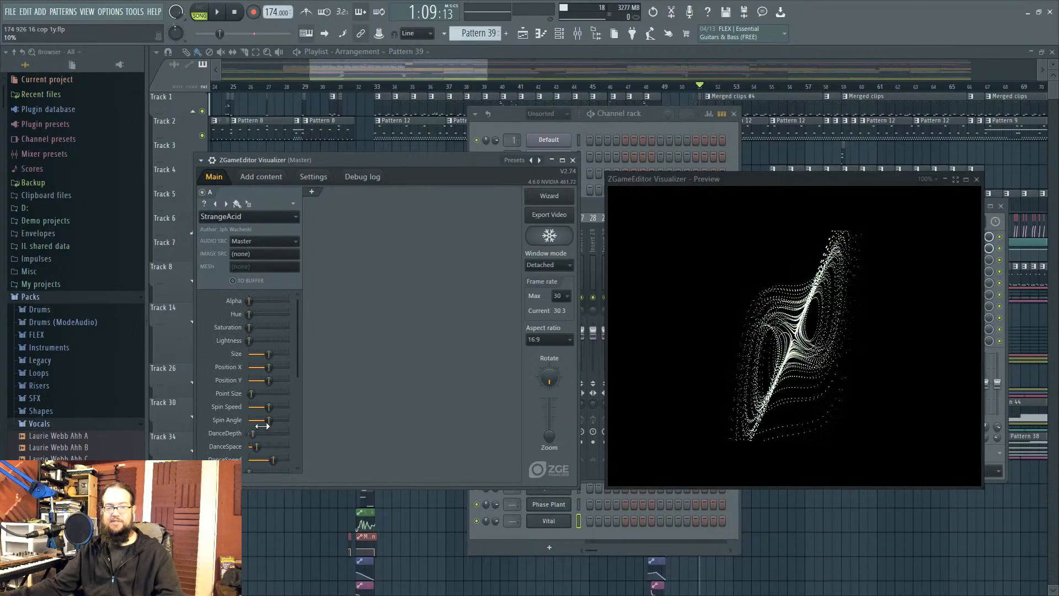
{"action": "scroll", "coordinate": [236, 340], "scroll_direction": "down", "scroll_amount": 3}
{"action": "mouse_move", "coordinate": [272, 453]}
{"action": "left_mouse_down"}
{"action": "mouse_move", "coordinate": [253, 453]}
{"action": "mouse_move", "coordinate": [276, 453]}
{"action": "left_mouse_up"}
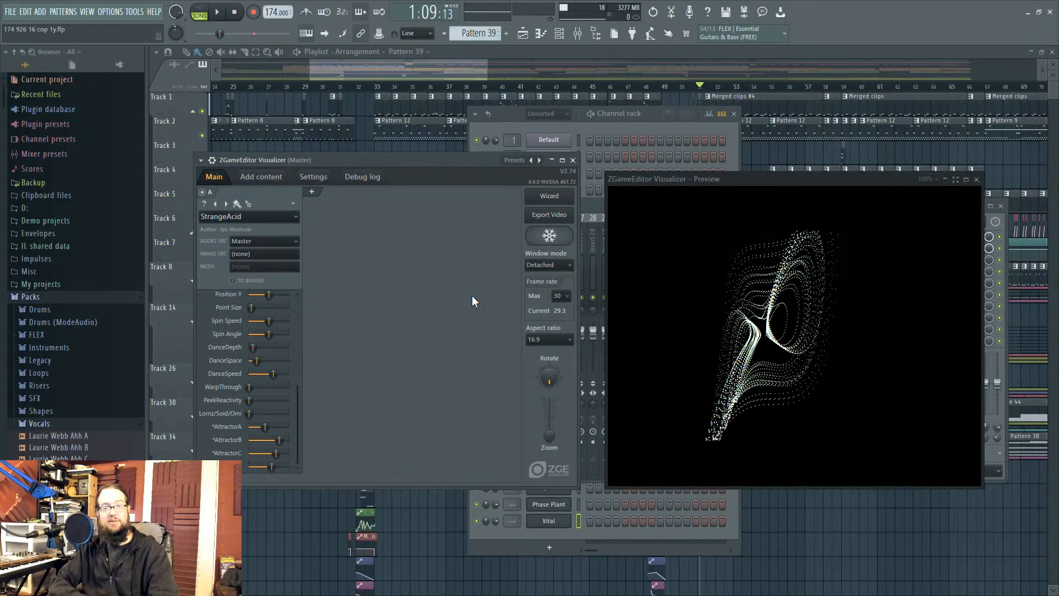
Step: Close the ZGameEditor Visualizer windows and select mixer Insert 51
{"action": "left_click", "coordinate": [573, 160]}
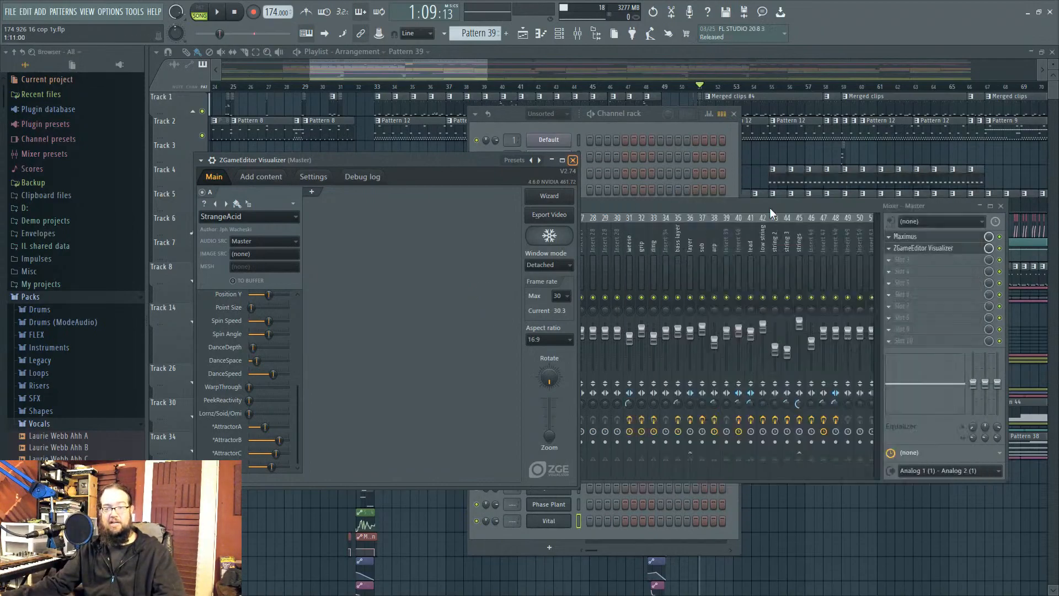
{"action": "scroll", "coordinate": [524, 257], "scroll_direction": "down", "scroll_amount": 7}
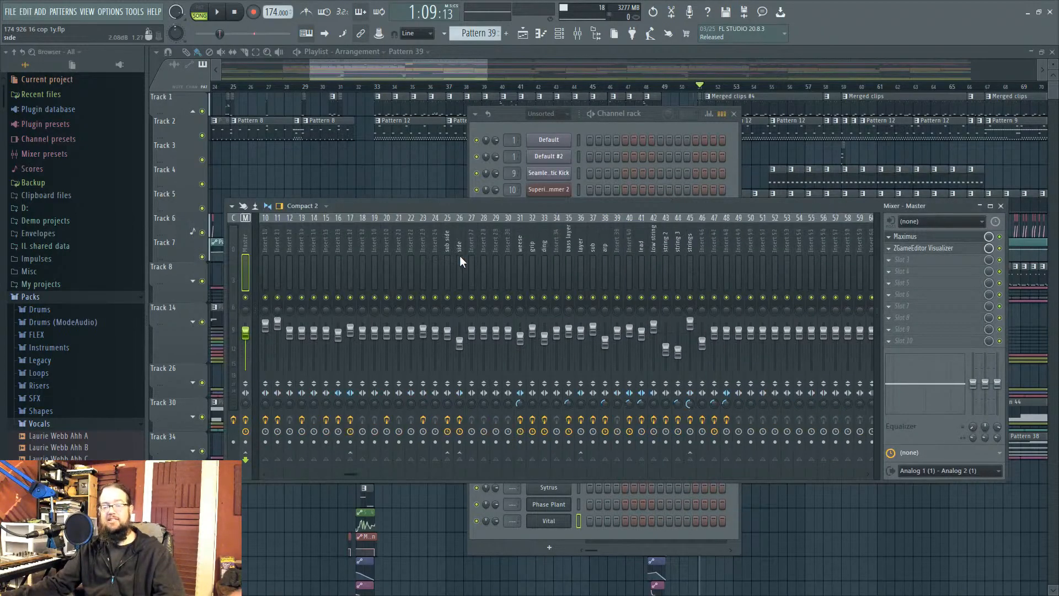
{"action": "left_click", "coordinate": [598, 237]}
{"action": "left_click", "coordinate": [613, 239]}
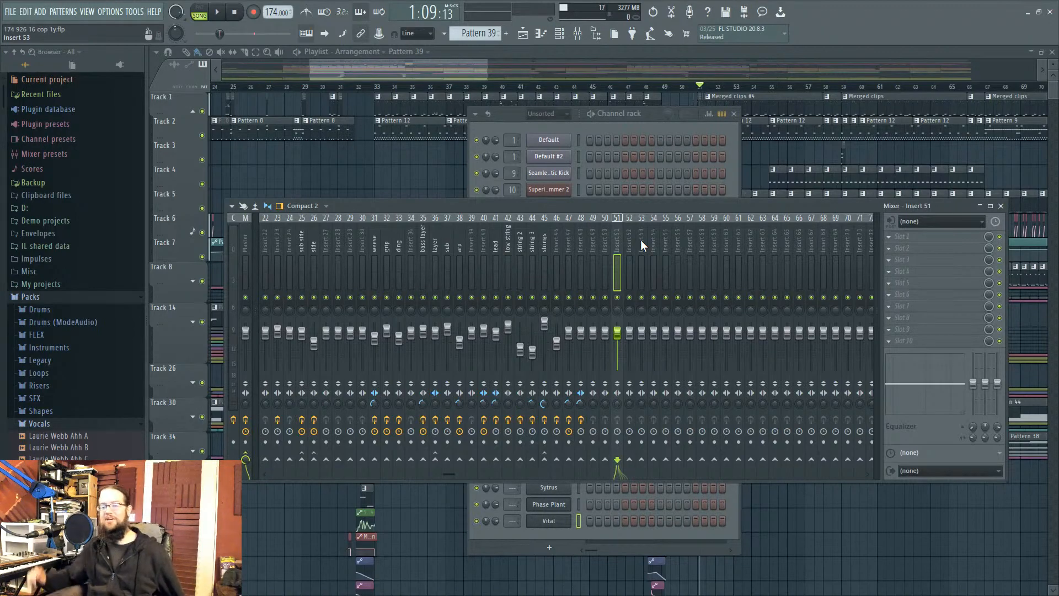
Step: Put Fruity Limiter in Insert 51's FX slot 1, close its window, and nudge the mixer
{"action": "left_click", "coordinate": [901, 236]}
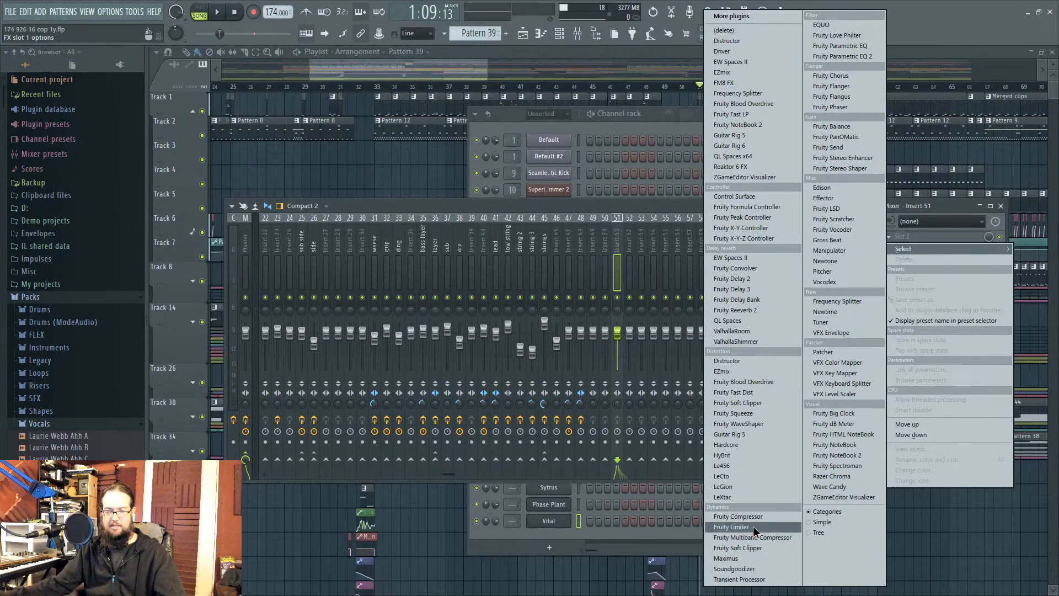
{"action": "left_click", "coordinate": [731, 526]}
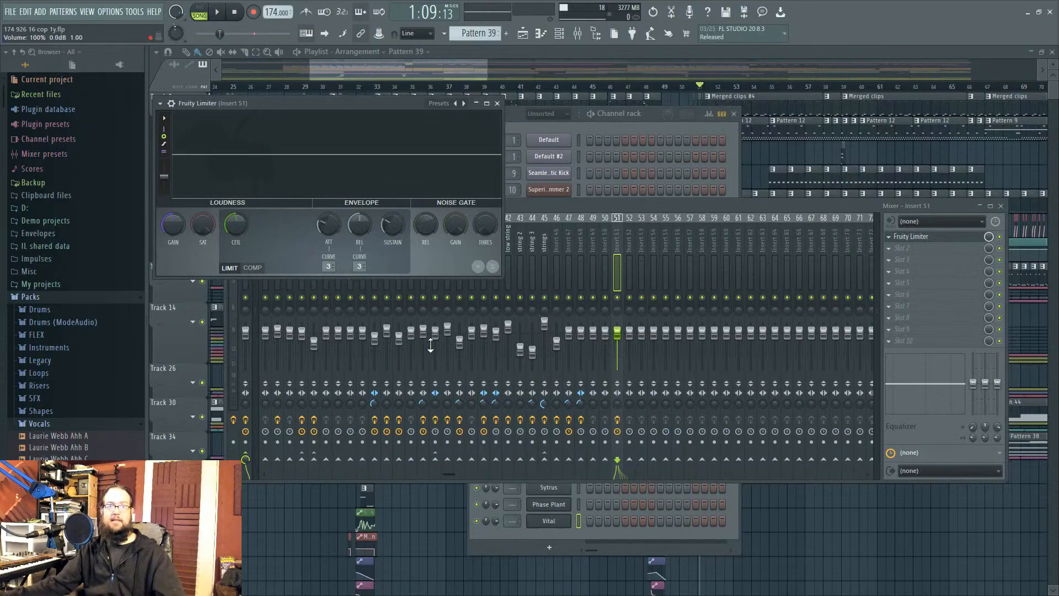
{"action": "left_click", "coordinate": [497, 103]}
{"action": "mouse_move", "coordinate": [674, 205]}
{"action": "left_mouse_down"}
{"action": "mouse_move", "coordinate": [677, 197]}
{"action": "mouse_move", "coordinate": [680, 217]}
{"action": "left_mouse_up"}
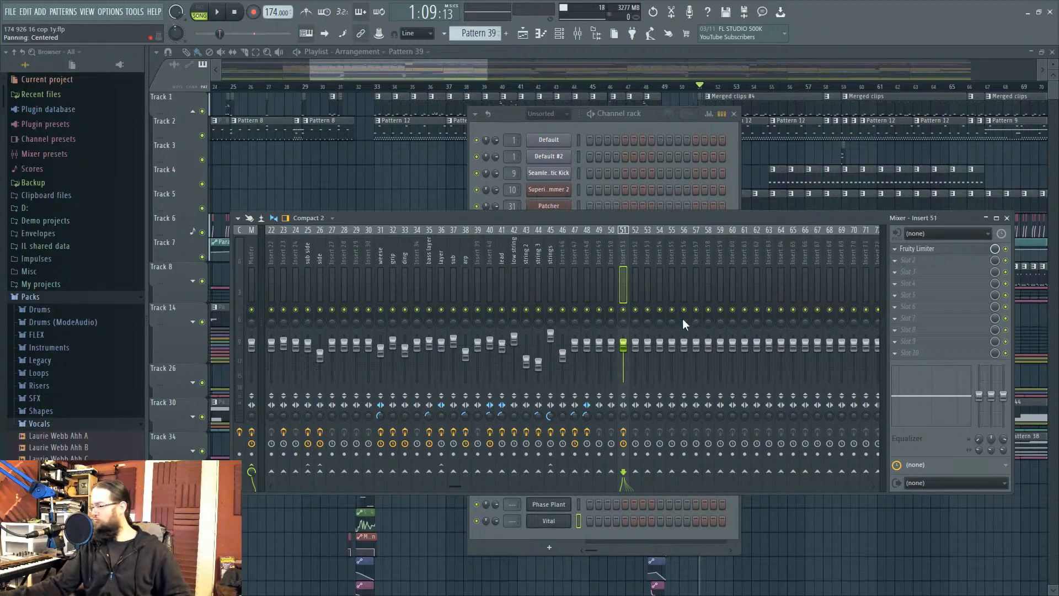
{"action": "left_click_drag", "start_coordinate": [531, 218], "coordinate": [525, 213]}
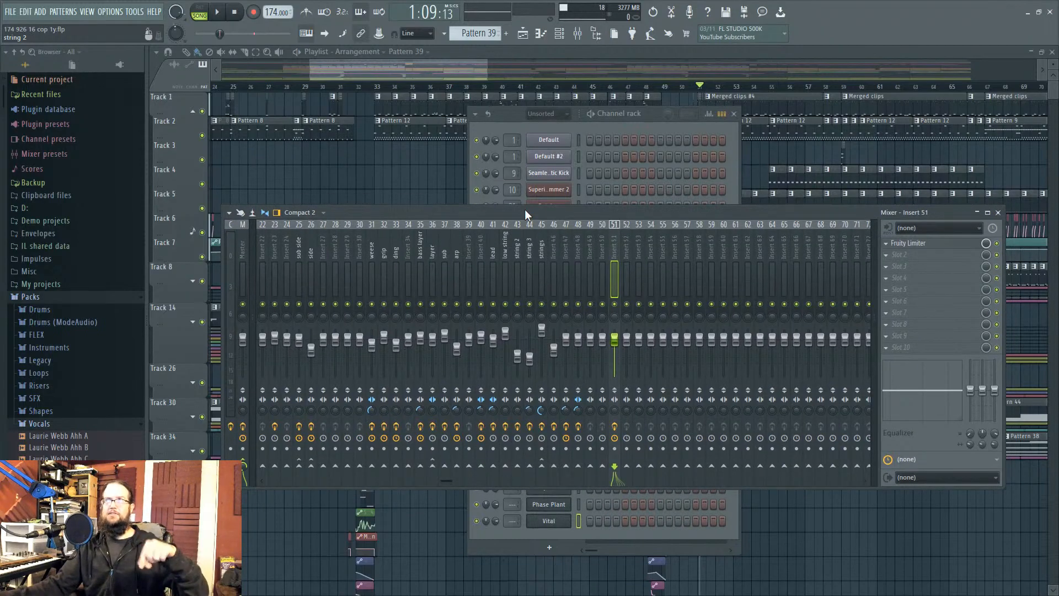